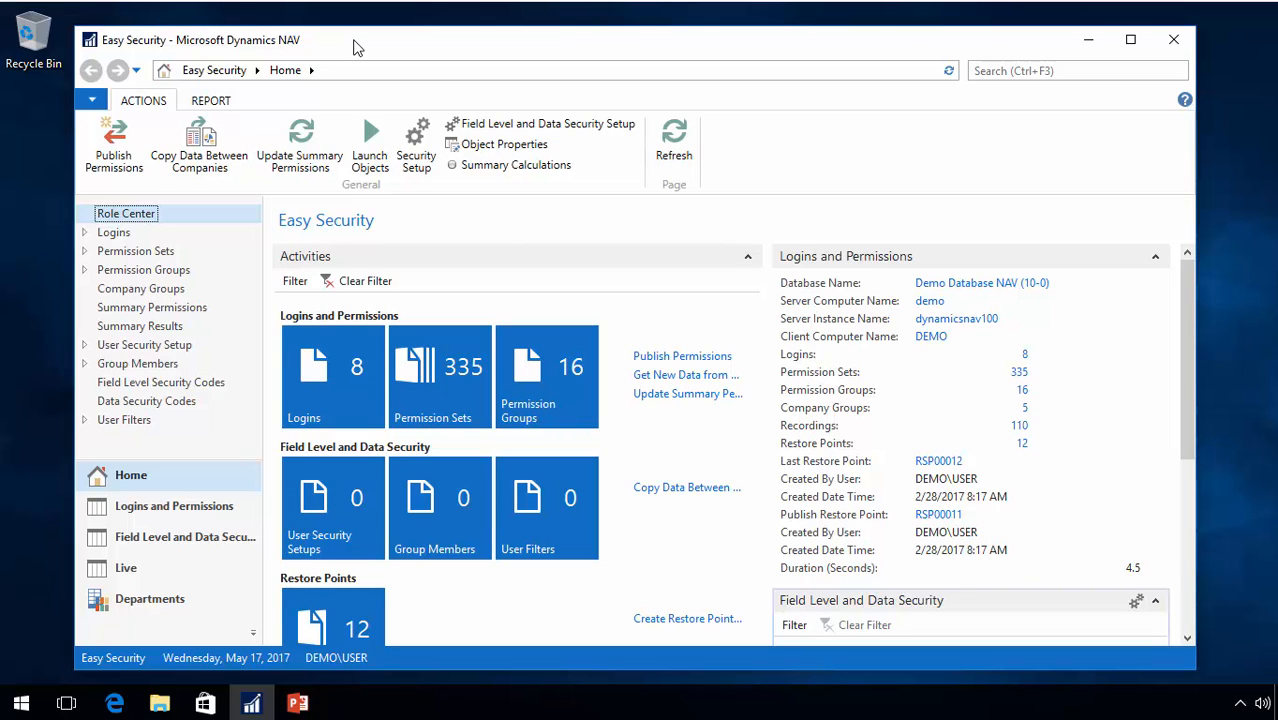
Look over the Departments overview and return to the Easy Security home page
{"action": "left_click", "coordinate": [155, 612]}
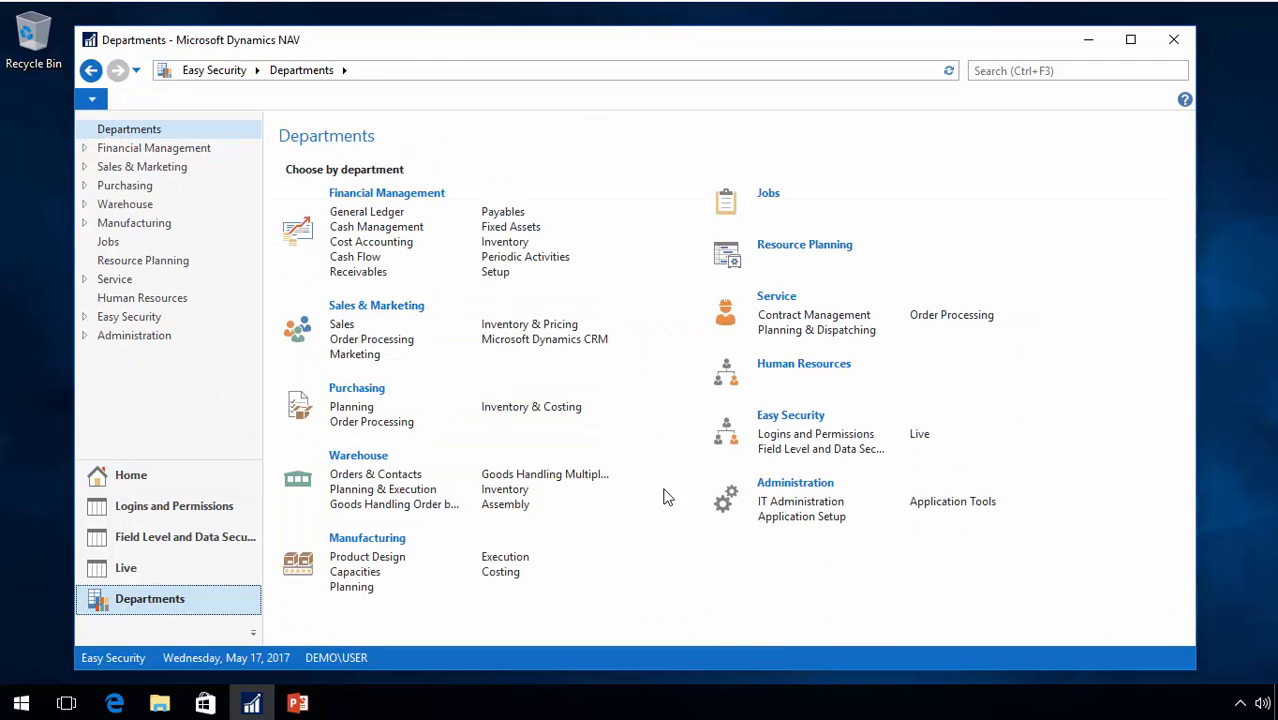
{"action": "left_click", "coordinate": [152, 481]}
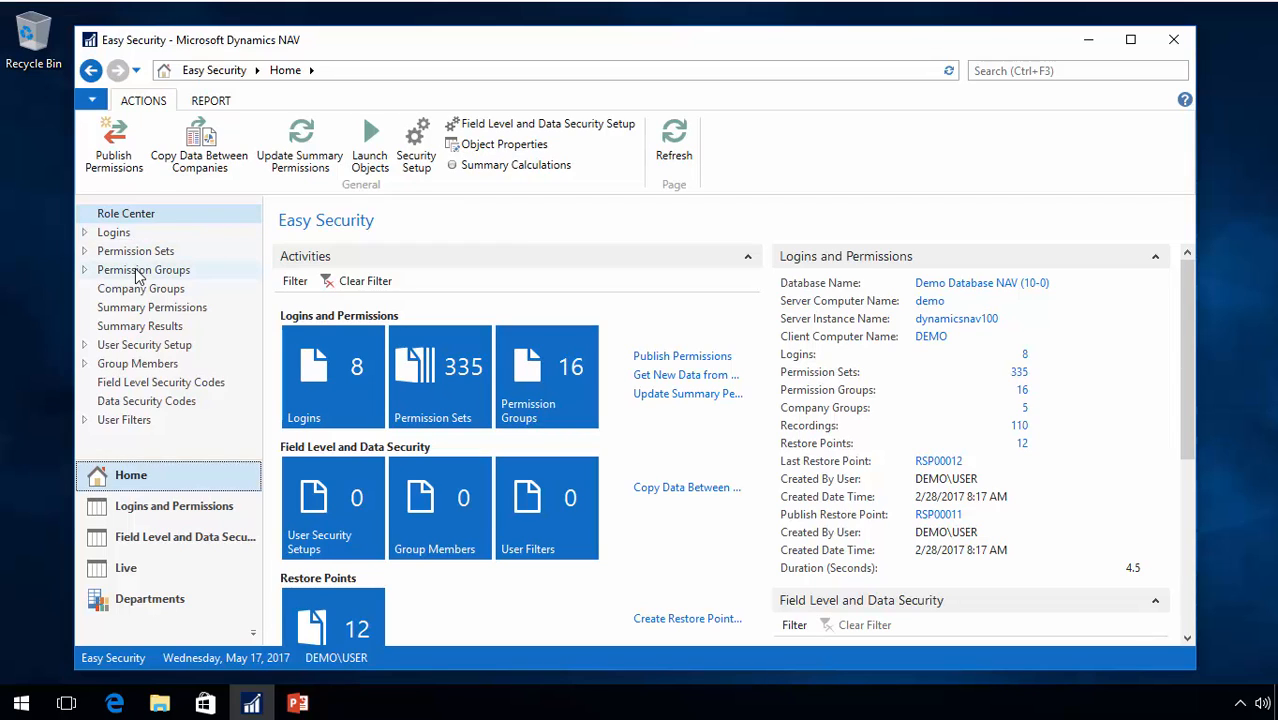
From the Logins area, create a new user by entering the person's Windows user name for Windows authentication
{"action": "left_click", "coordinate": [125, 236]}
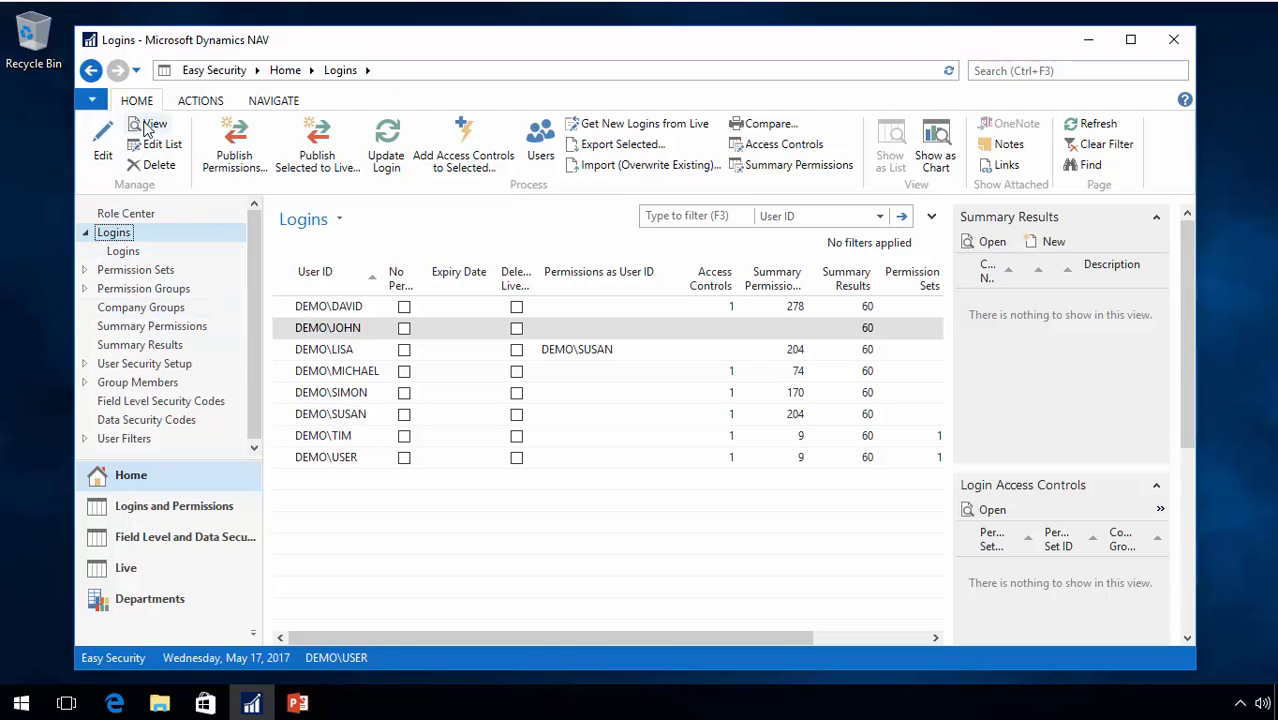
{"action": "left_click", "coordinate": [533, 147]}
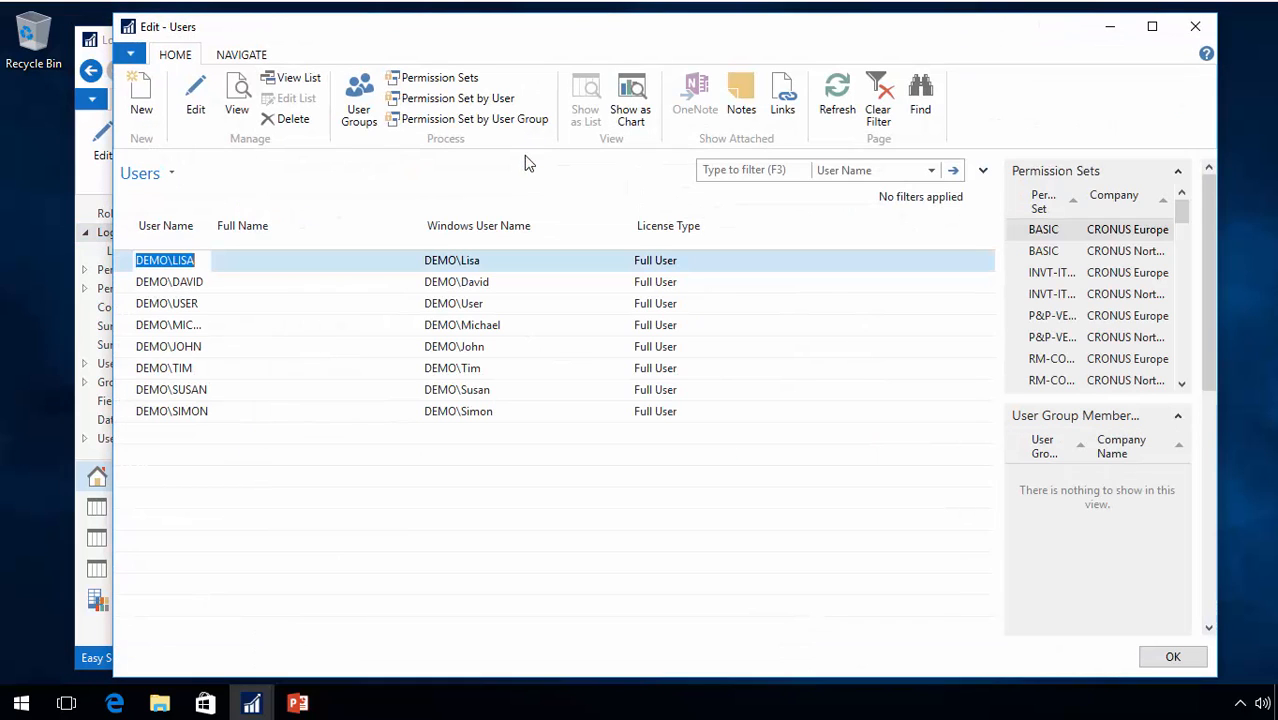
{"action": "left_click", "coordinate": [141, 98]}
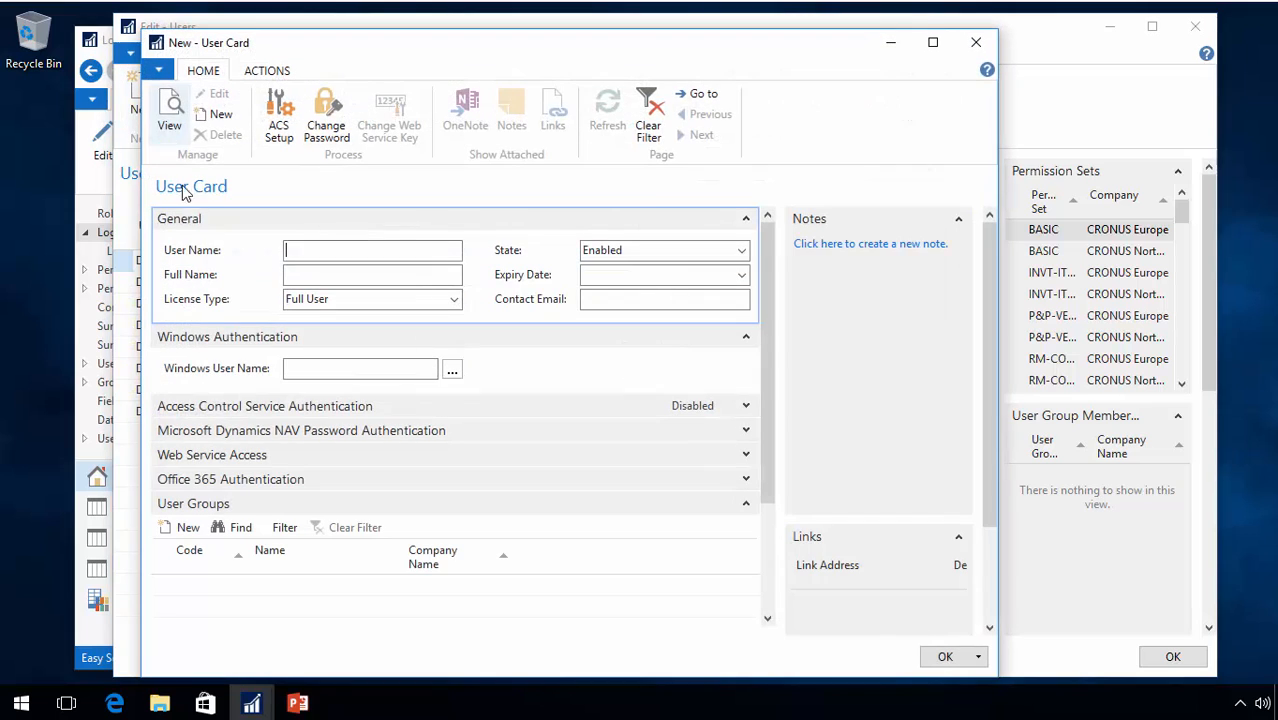
{"action": "left_click", "coordinate": [395, 369]}
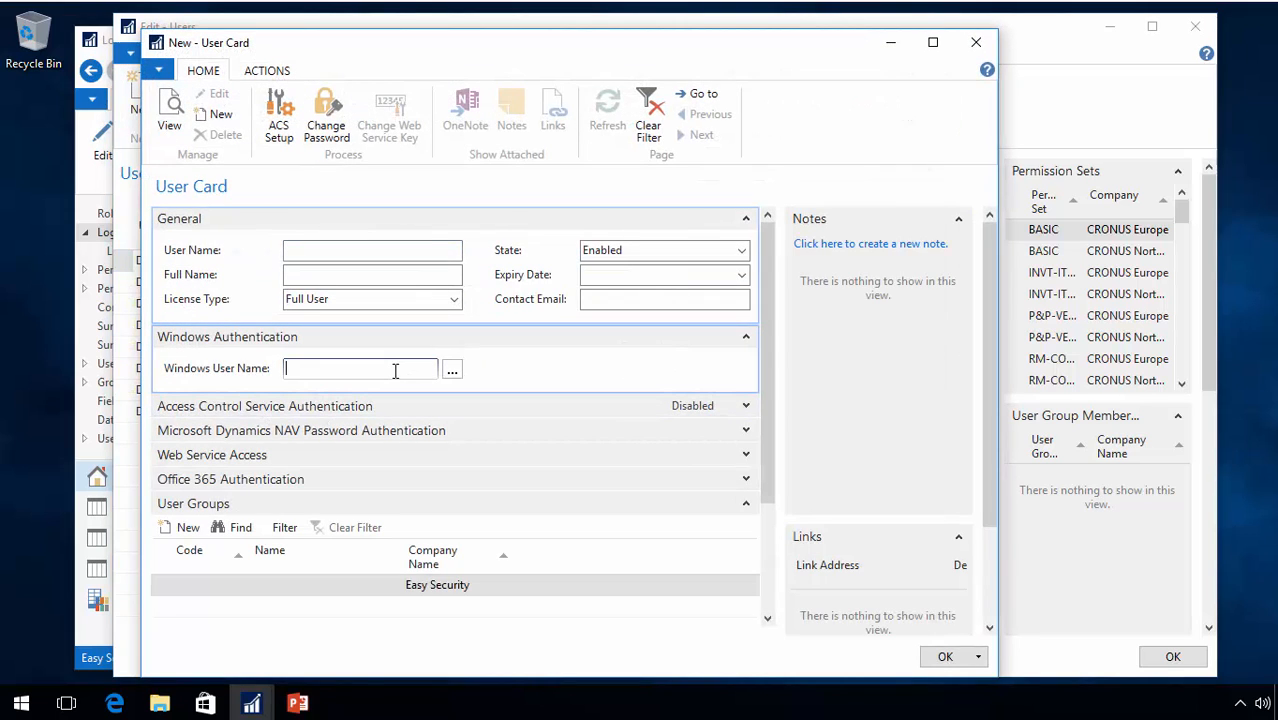
{"action": "type", "text": "sara"}
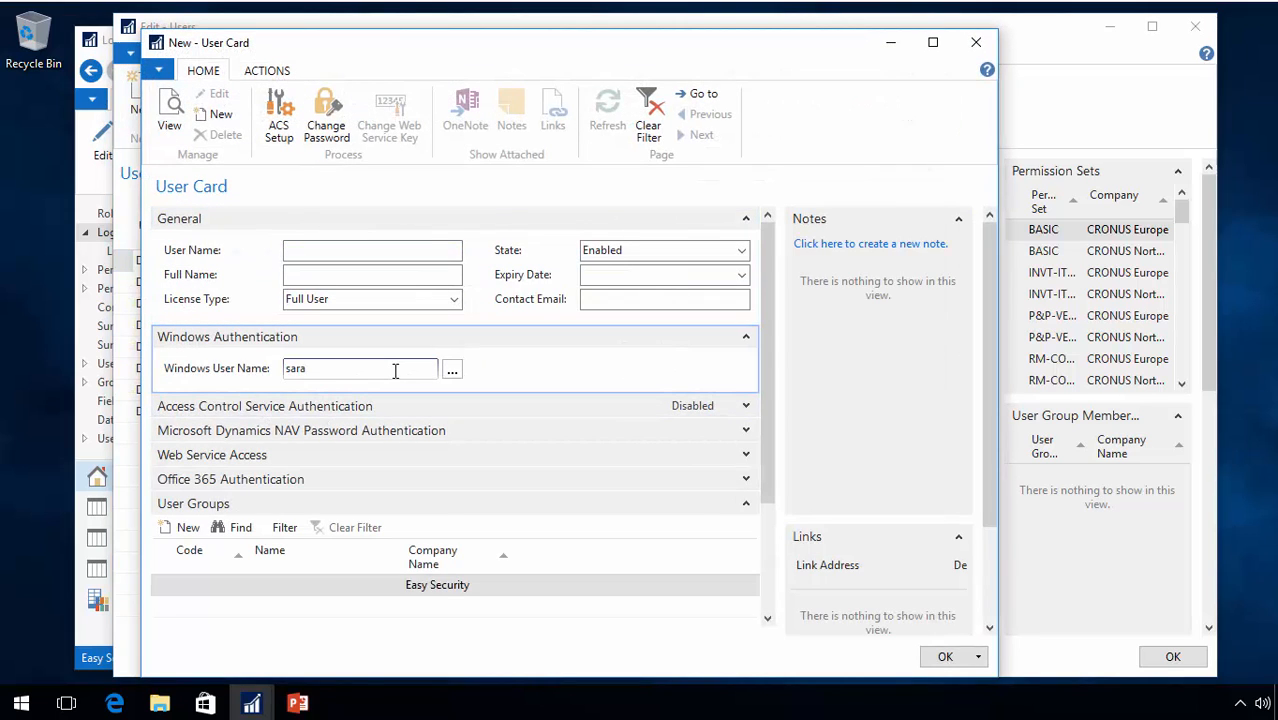
{"action": "key", "text": "Tab"}
{"action": "left_click", "coordinate": [327, 267]}
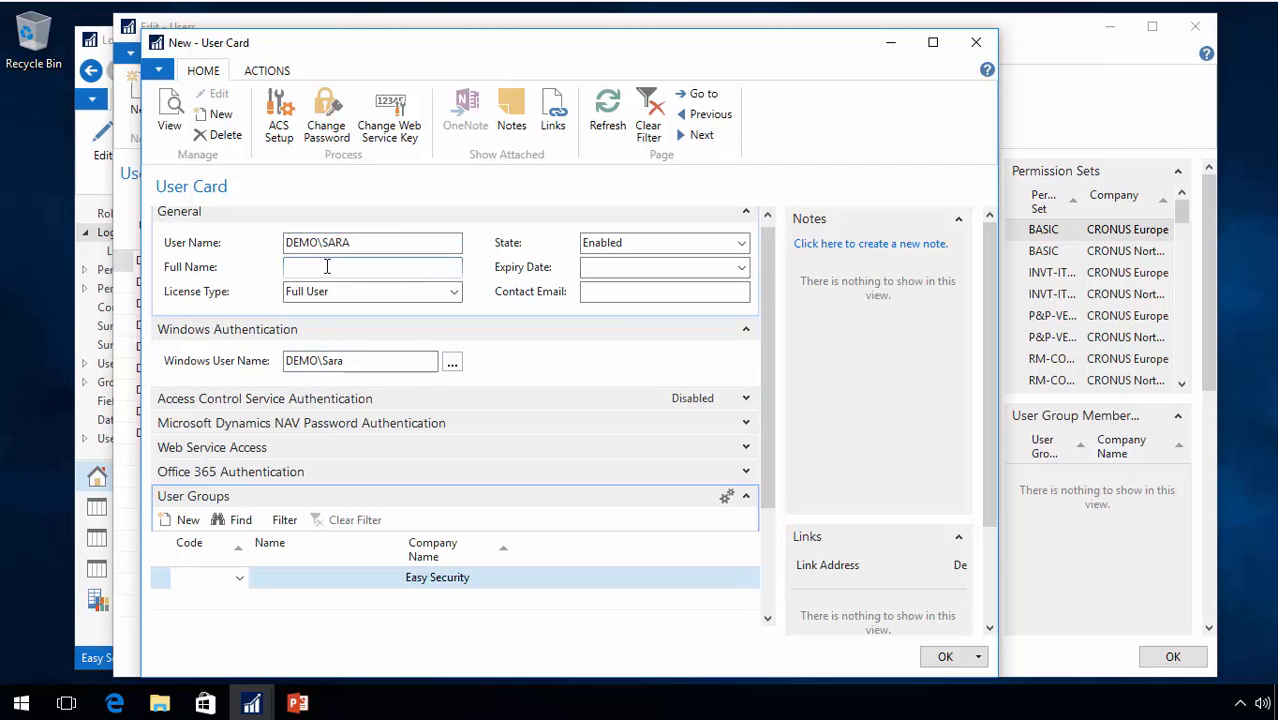
{"action": "key", "text": "Escape"}
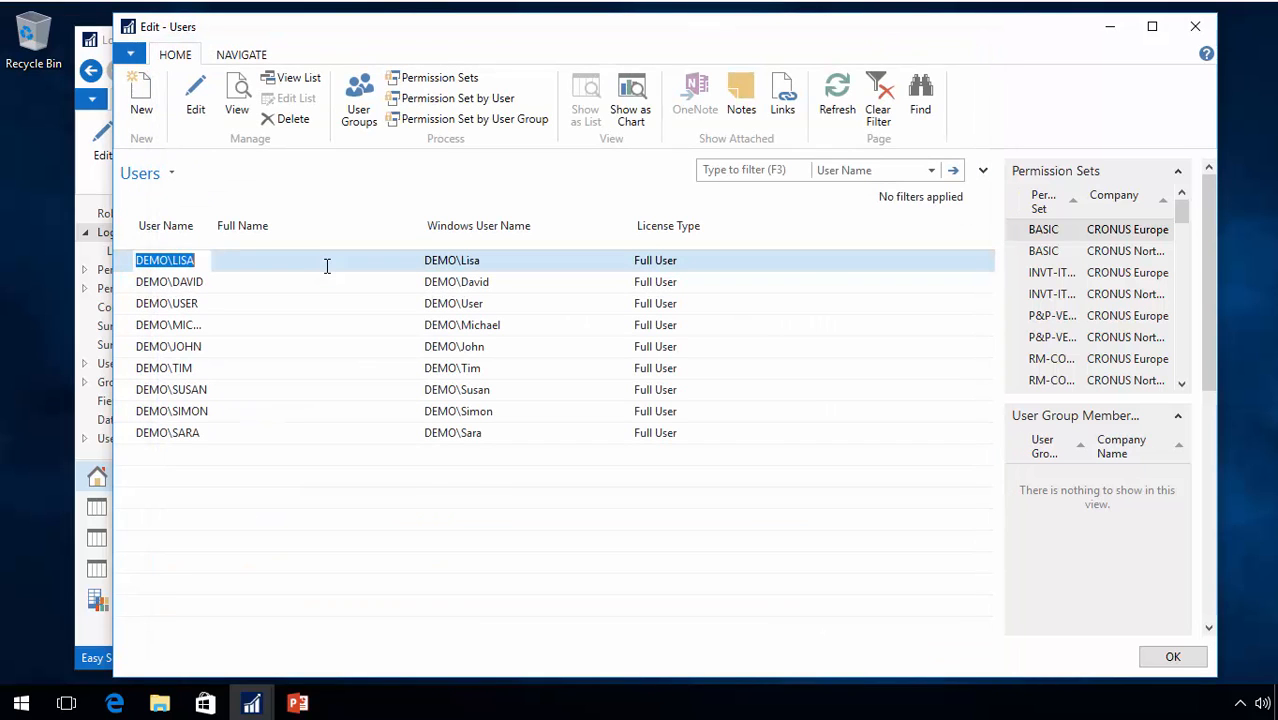
Inspect the About This Page information of the Users list for the newly created user's record
{"action": "left_click", "coordinate": [185, 436]}
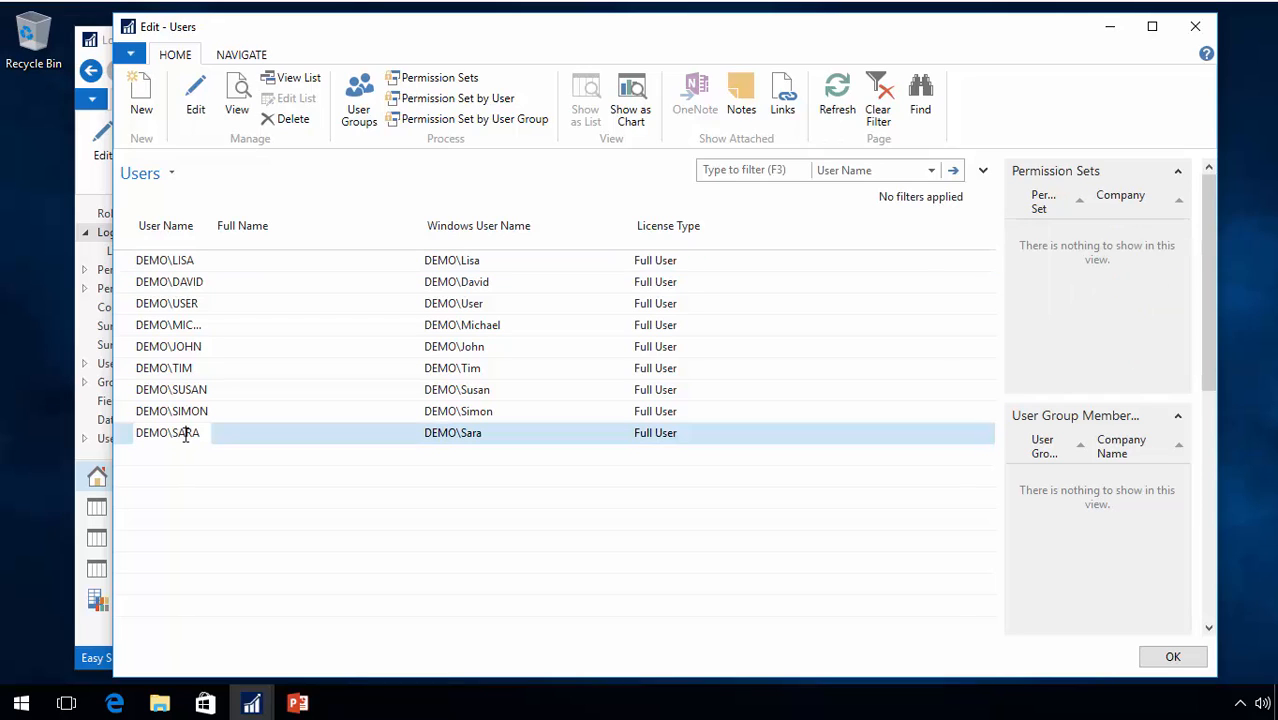
{"action": "left_click", "coordinate": [130, 54]}
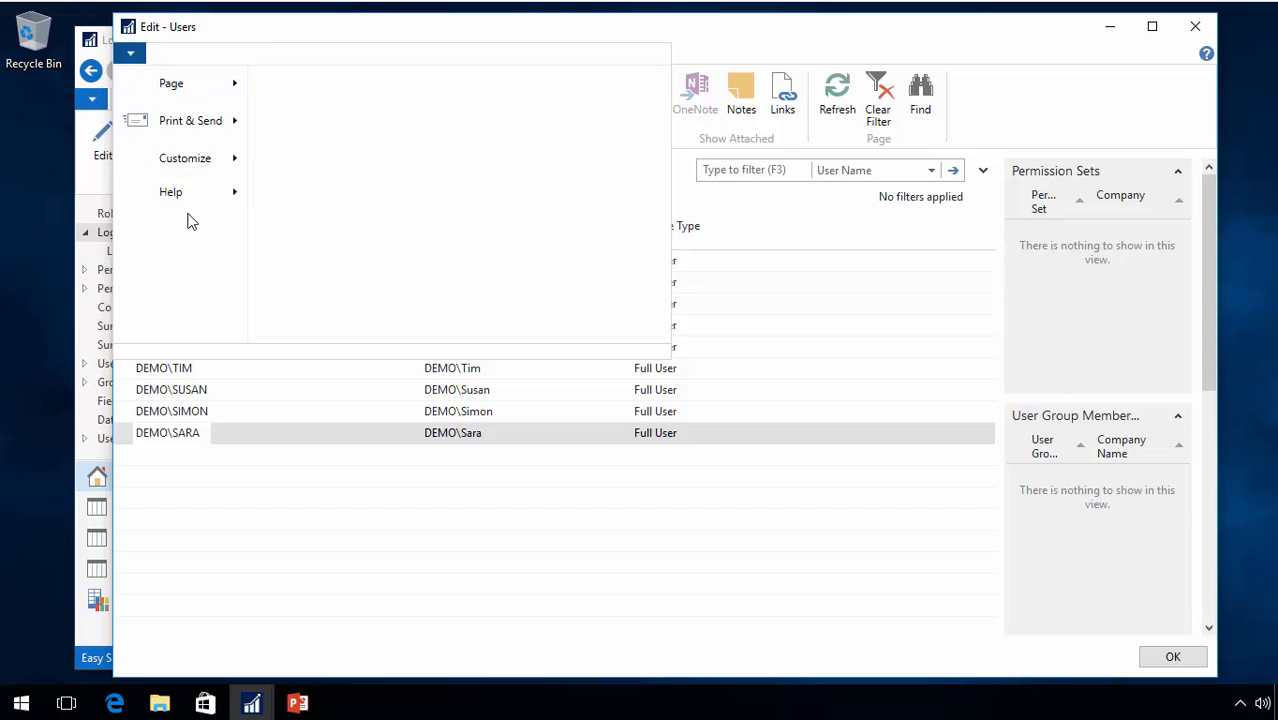
{"action": "mouse_move", "coordinate": [195, 200]}
{"action": "left_click", "coordinate": [357, 173]}
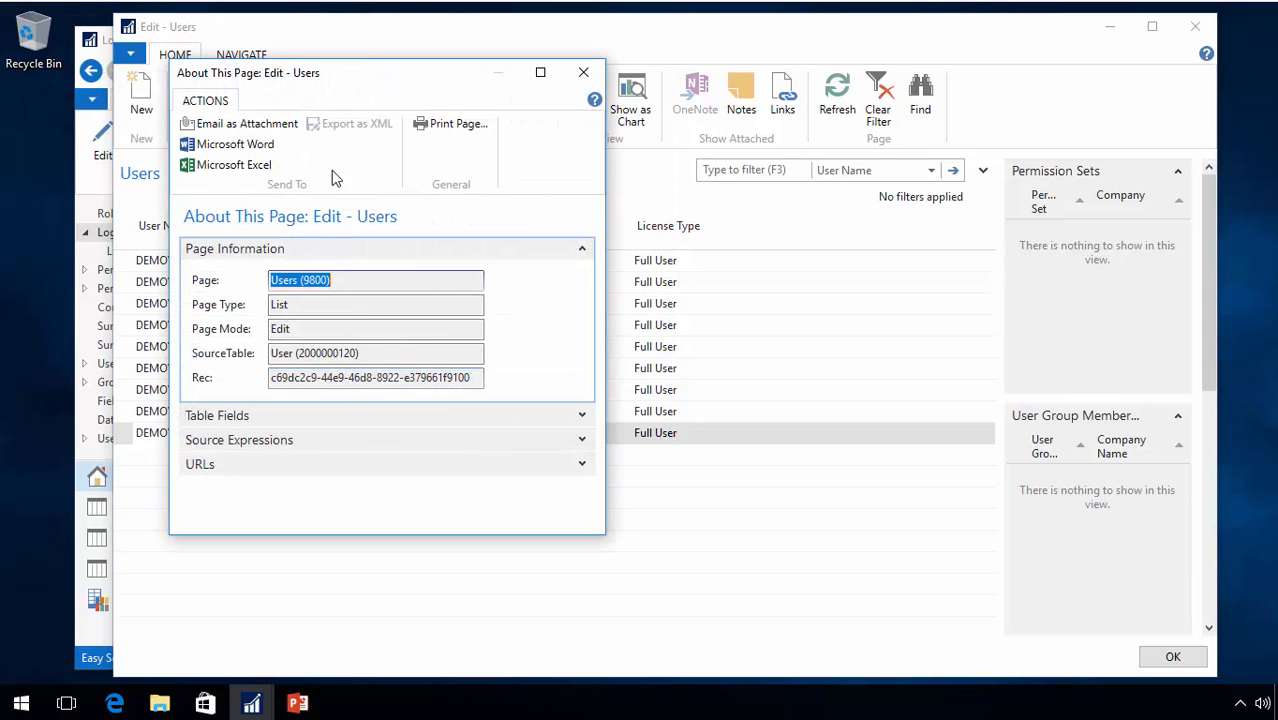
{"action": "left_click_drag", "start_coordinate": [340, 72], "coordinate": [675, 89]}
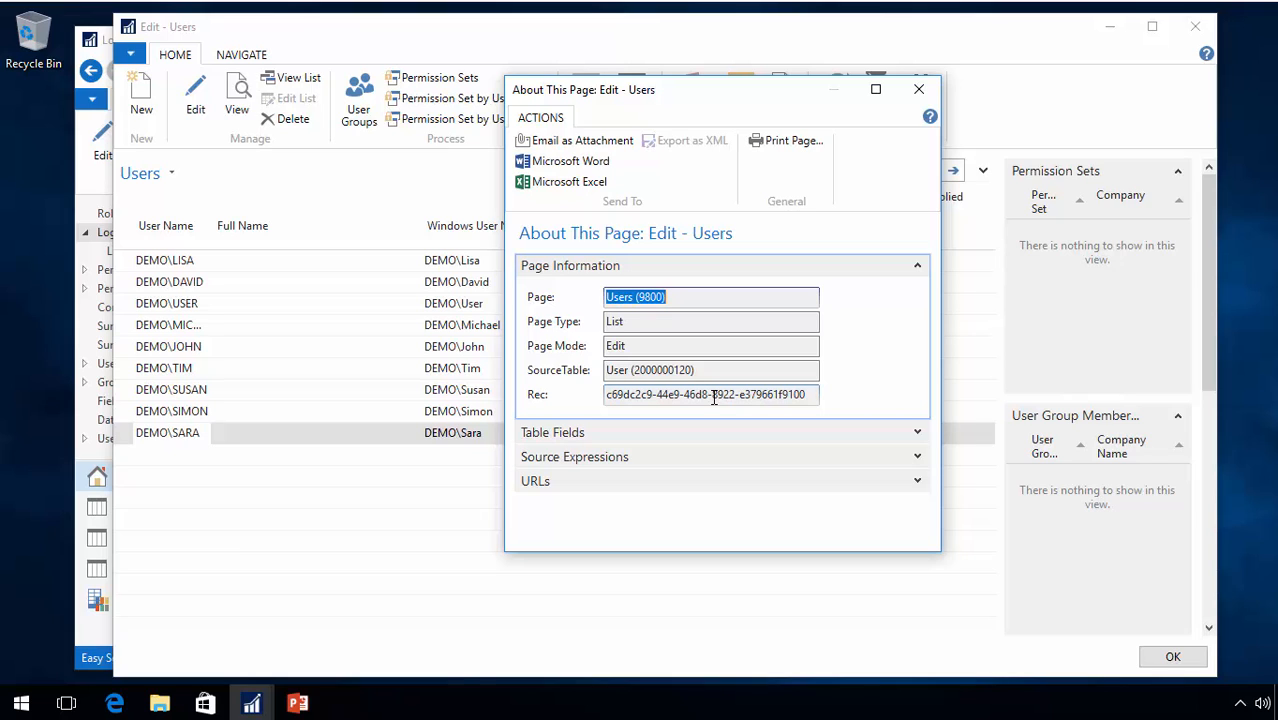
{"action": "key", "text": "Escape"}
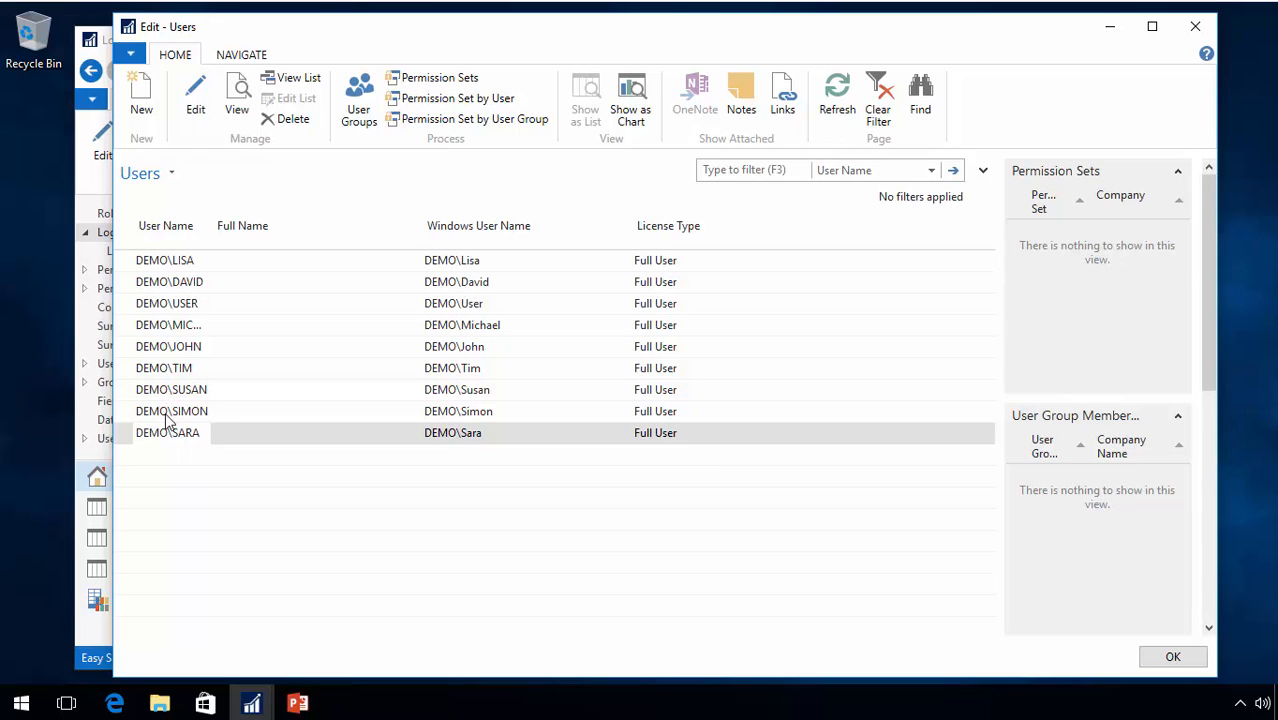
Close the Users list and refresh the Logins list
{"action": "key", "text": "Escape"}
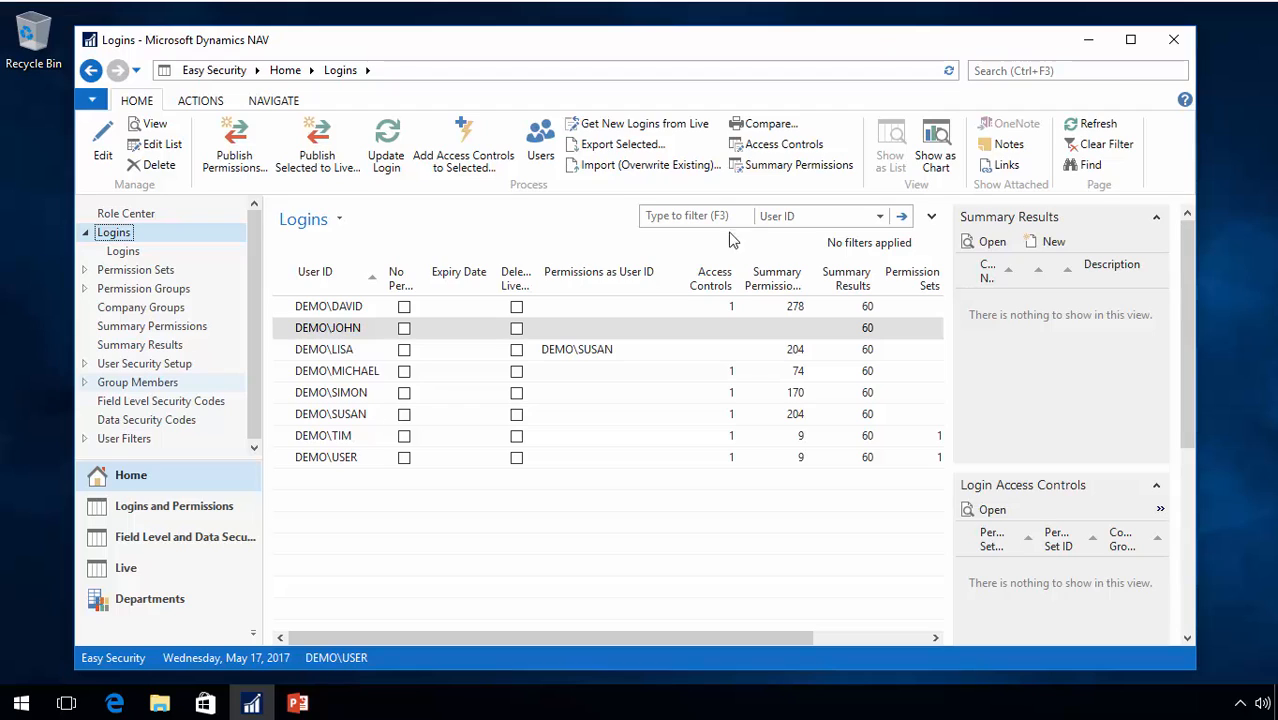
{"action": "left_click", "coordinate": [1098, 124]}
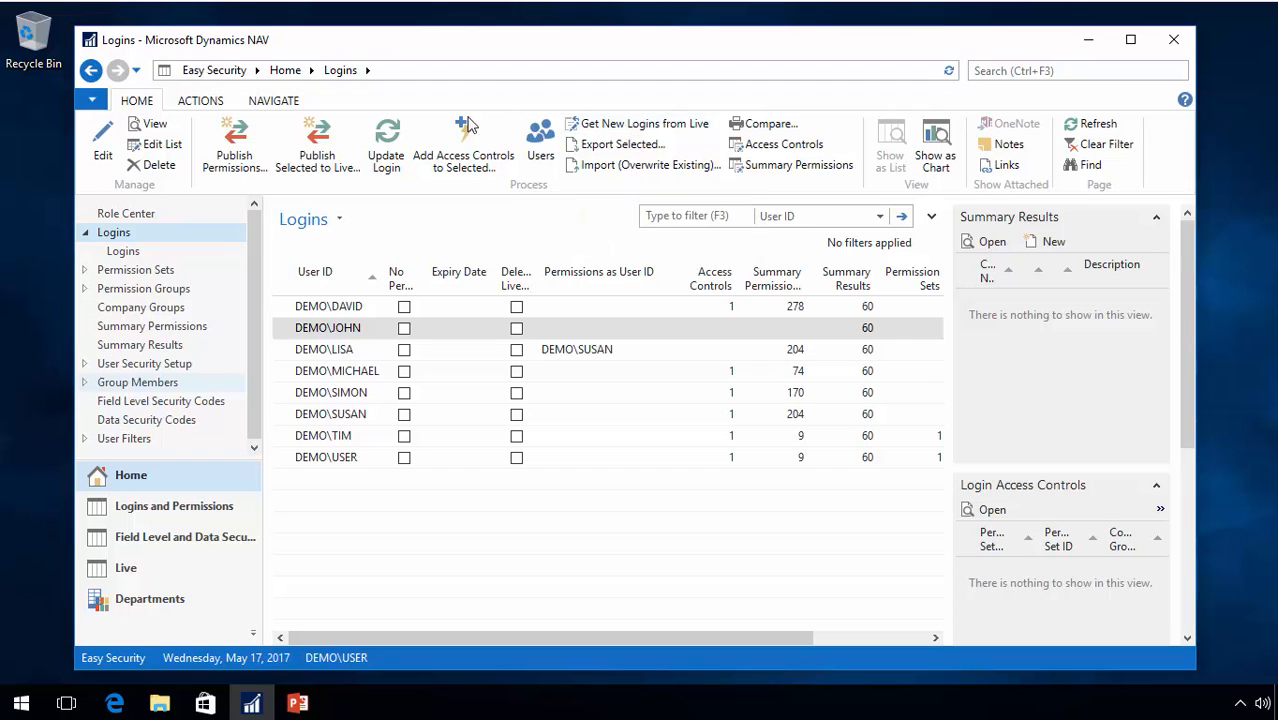
{"action": "left_click", "coordinate": [248, 158]}
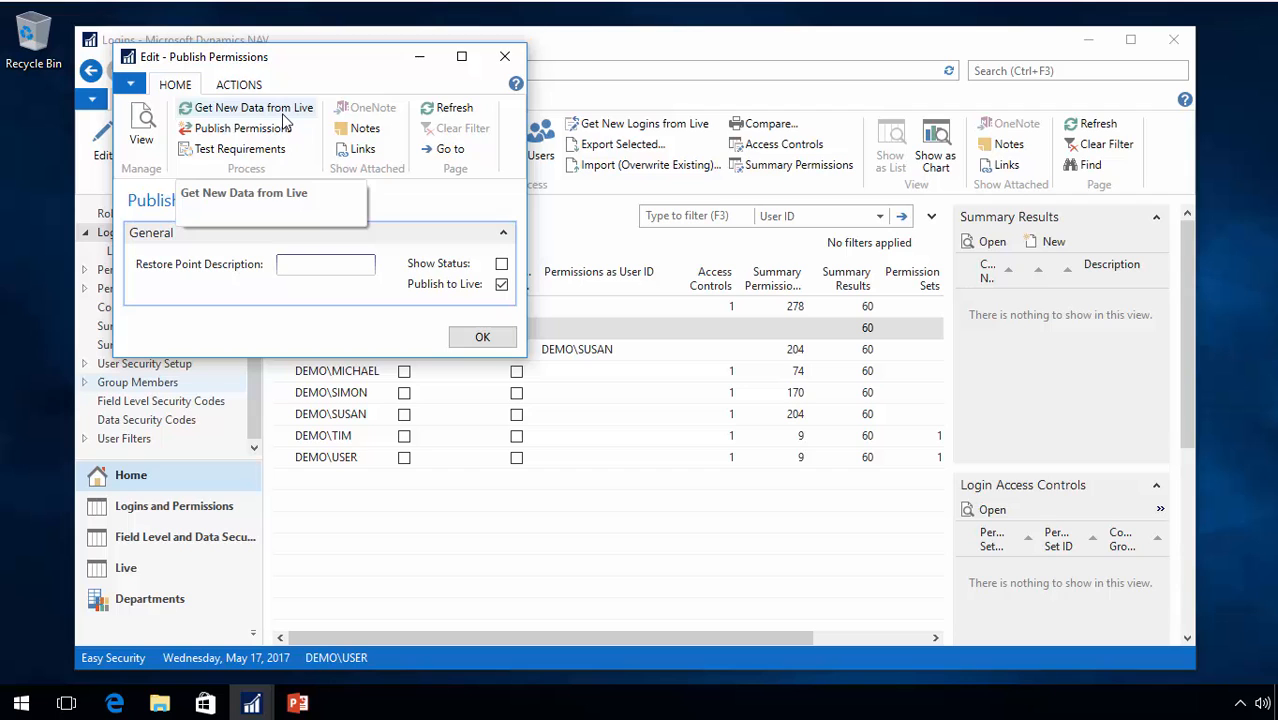
{"action": "key", "text": "Escape"}
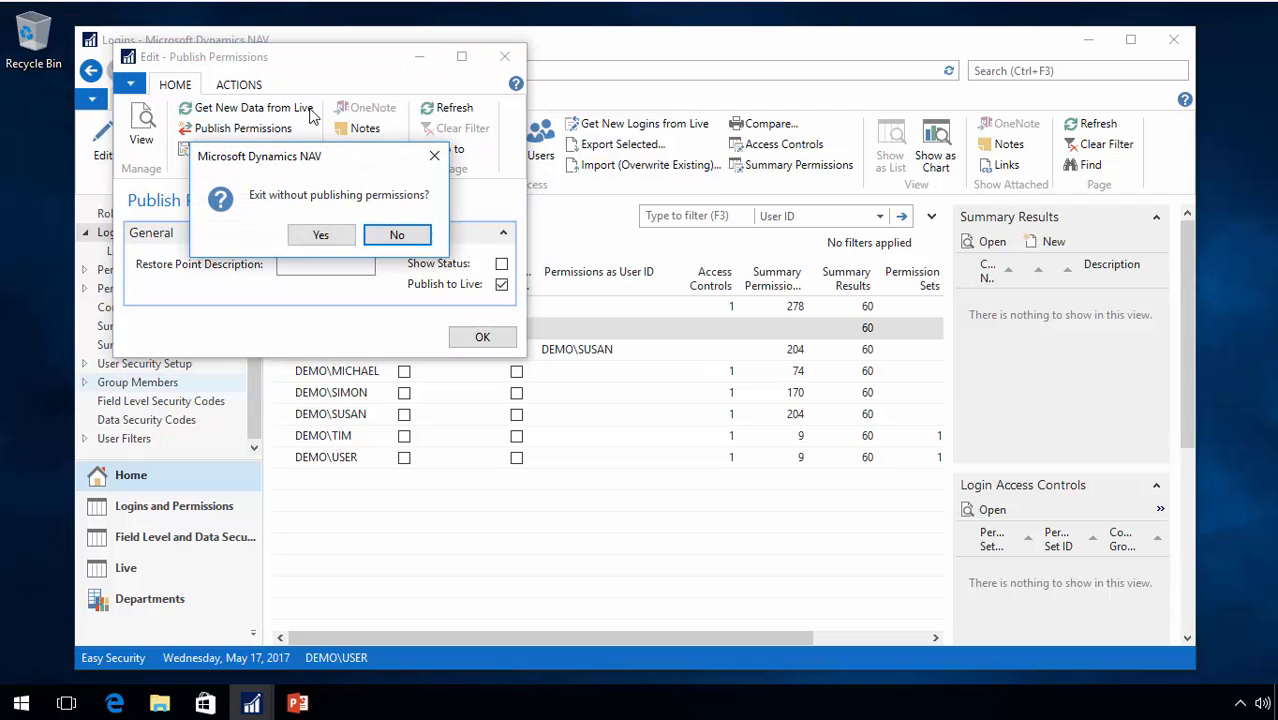
{"action": "left_click", "coordinate": [318, 237]}
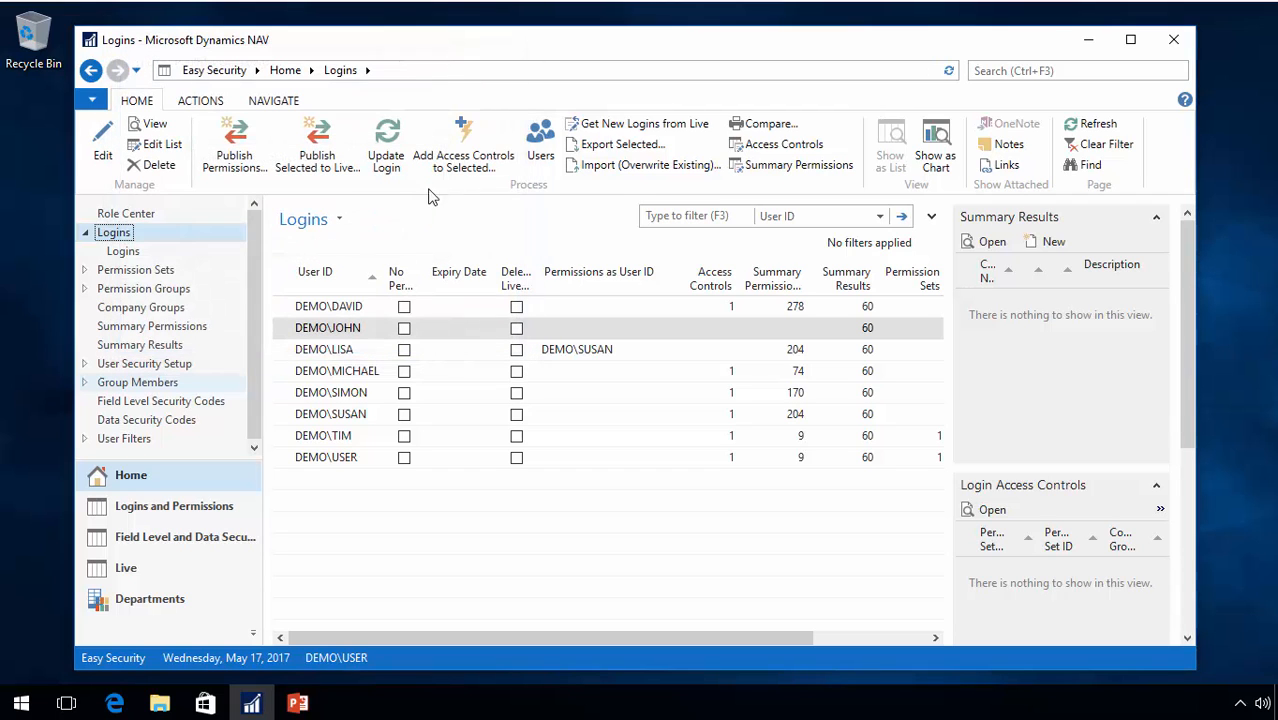
Get new logins from live into the Easy Security Logins list and acknowledge the notices
{"action": "left_click", "coordinate": [590, 125]}
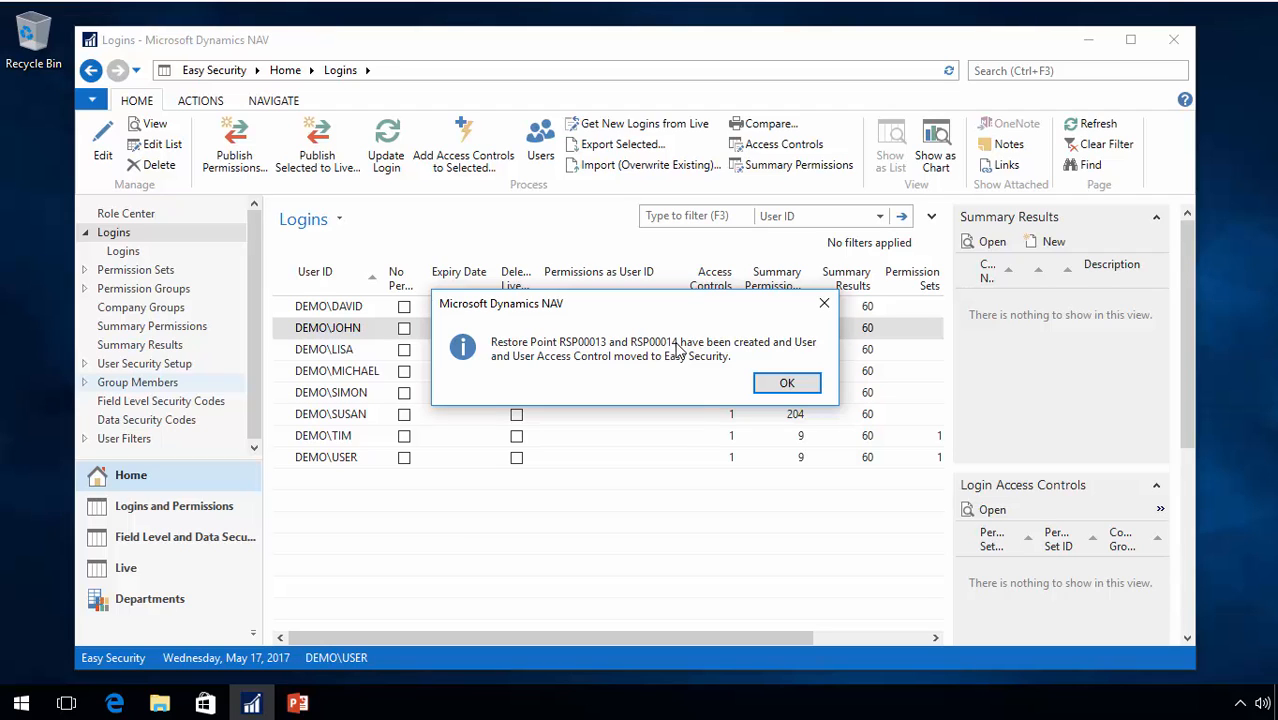
{"action": "left_click", "coordinate": [786, 386]}
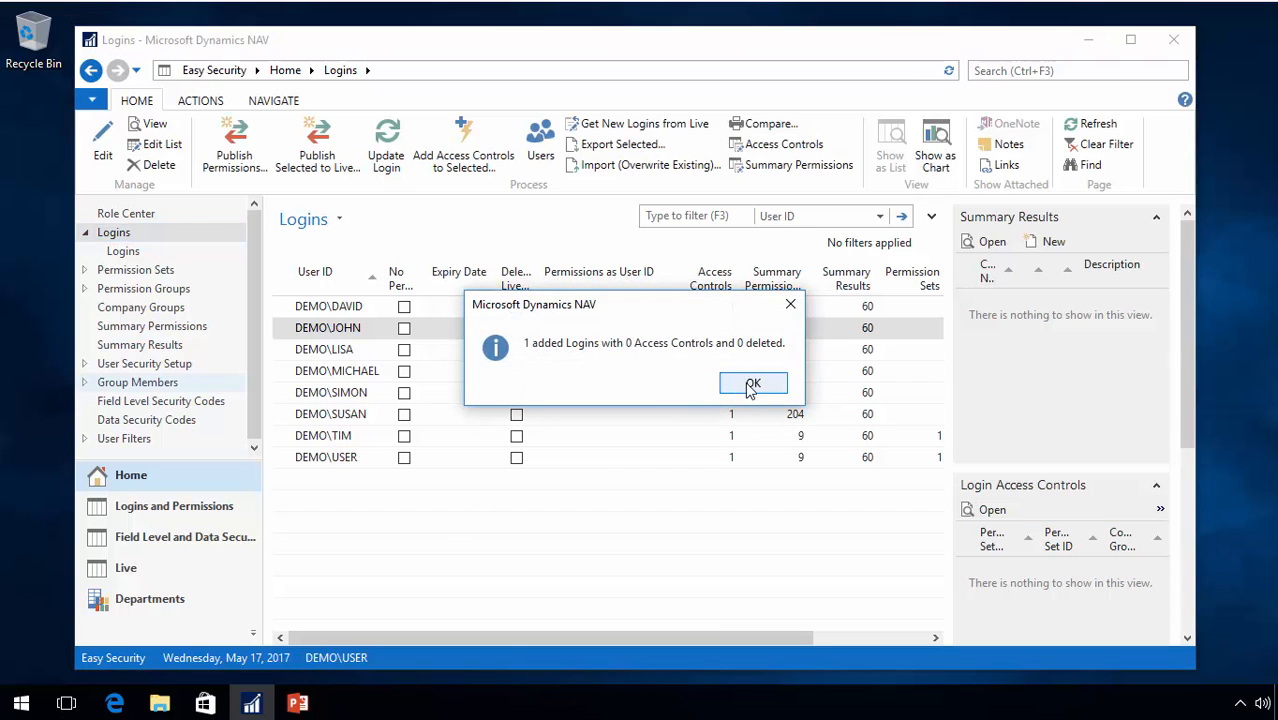
{"action": "left_click", "coordinate": [752, 386]}
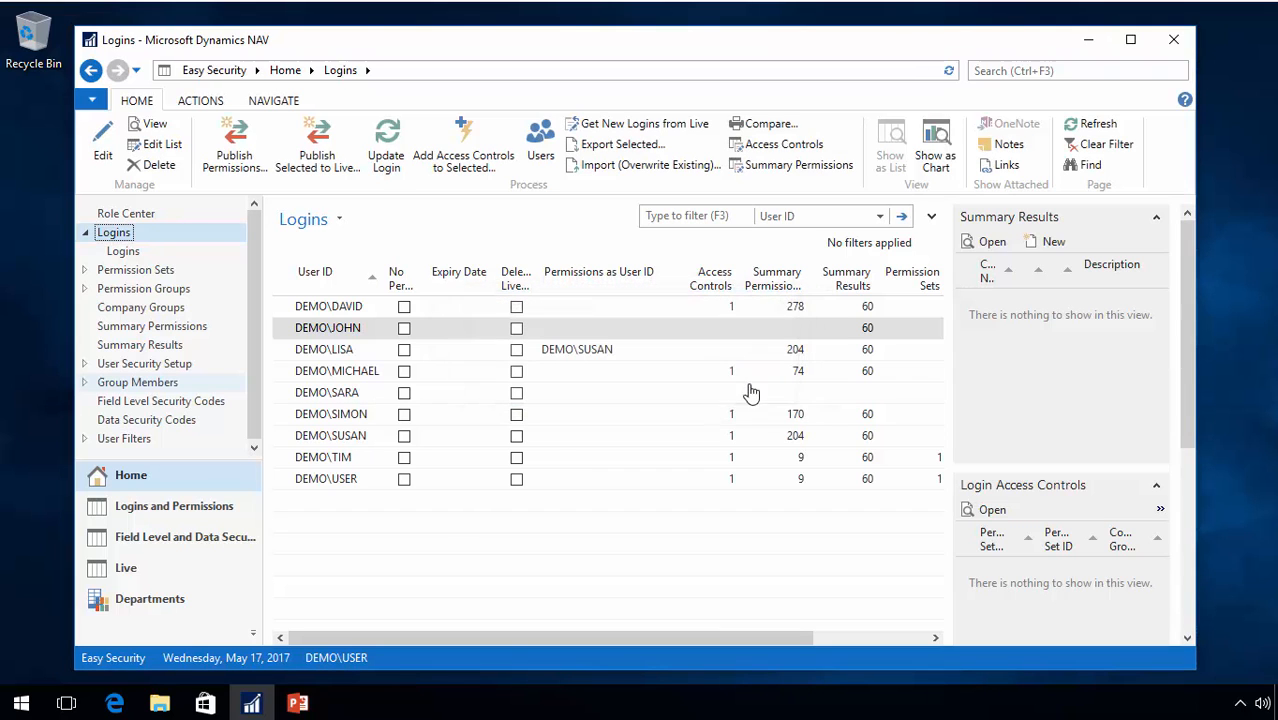
Open the new user's login card and bring up the full permission group list for its Group-type access control line
{"action": "double_click", "coordinate": [284, 394]}
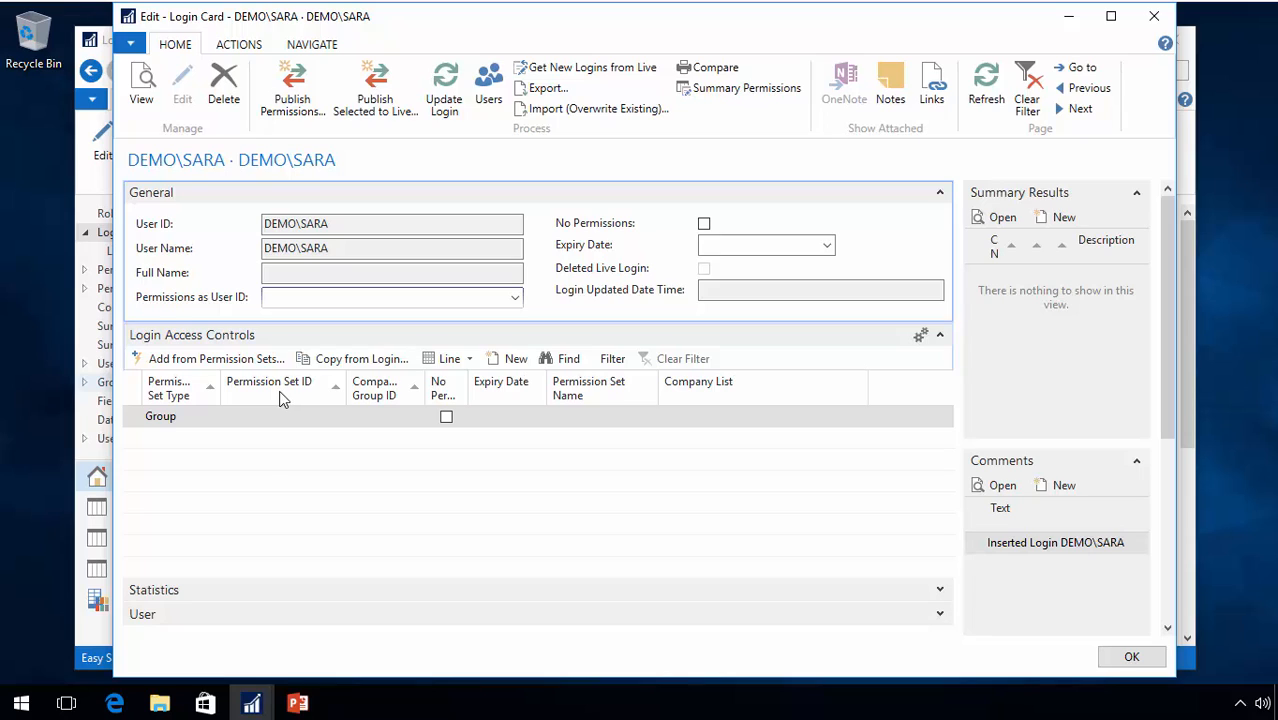
{"action": "left_click", "coordinate": [212, 418]}
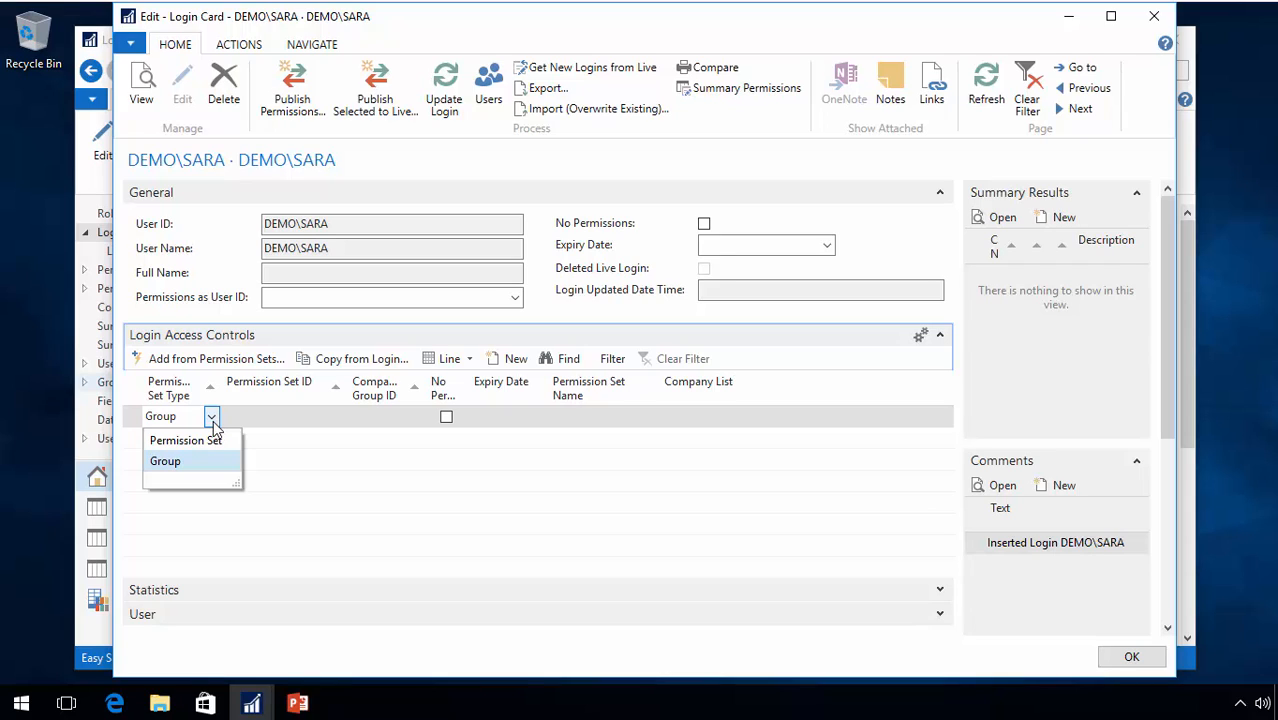
{"action": "left_click", "coordinate": [309, 425]}
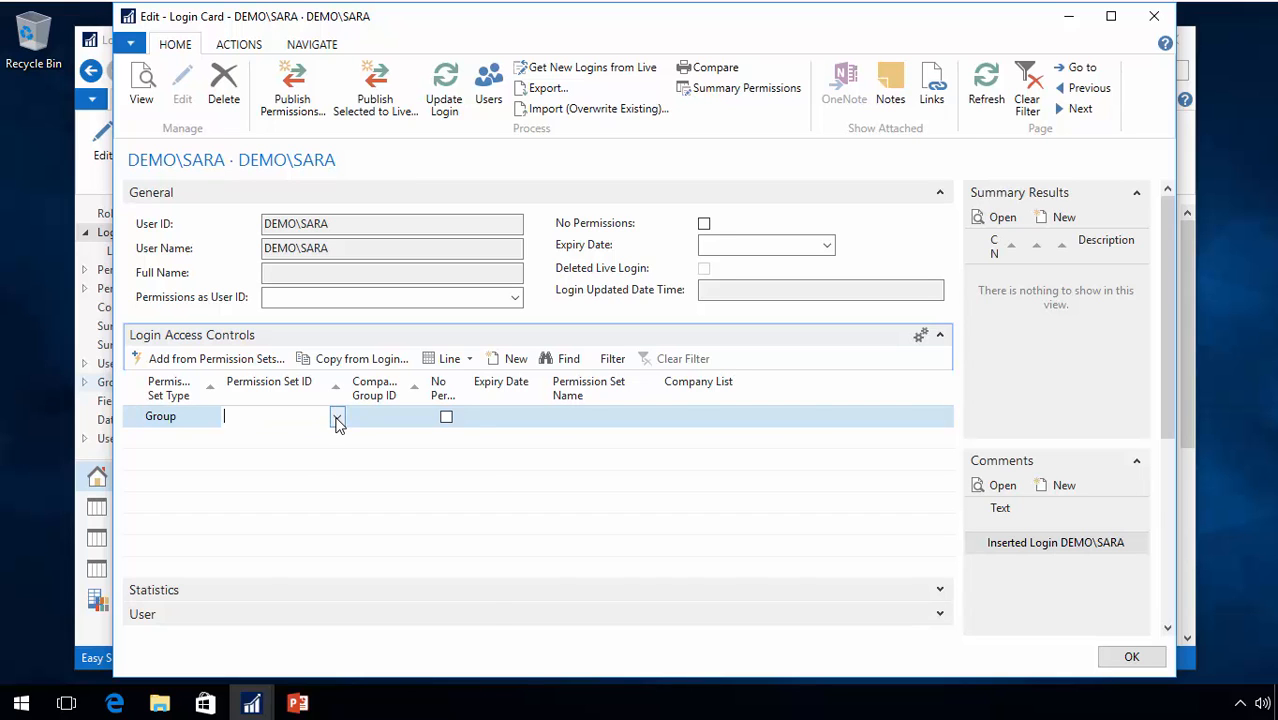
{"action": "left_click", "coordinate": [337, 417]}
{"action": "left_click", "coordinate": [288, 649]}
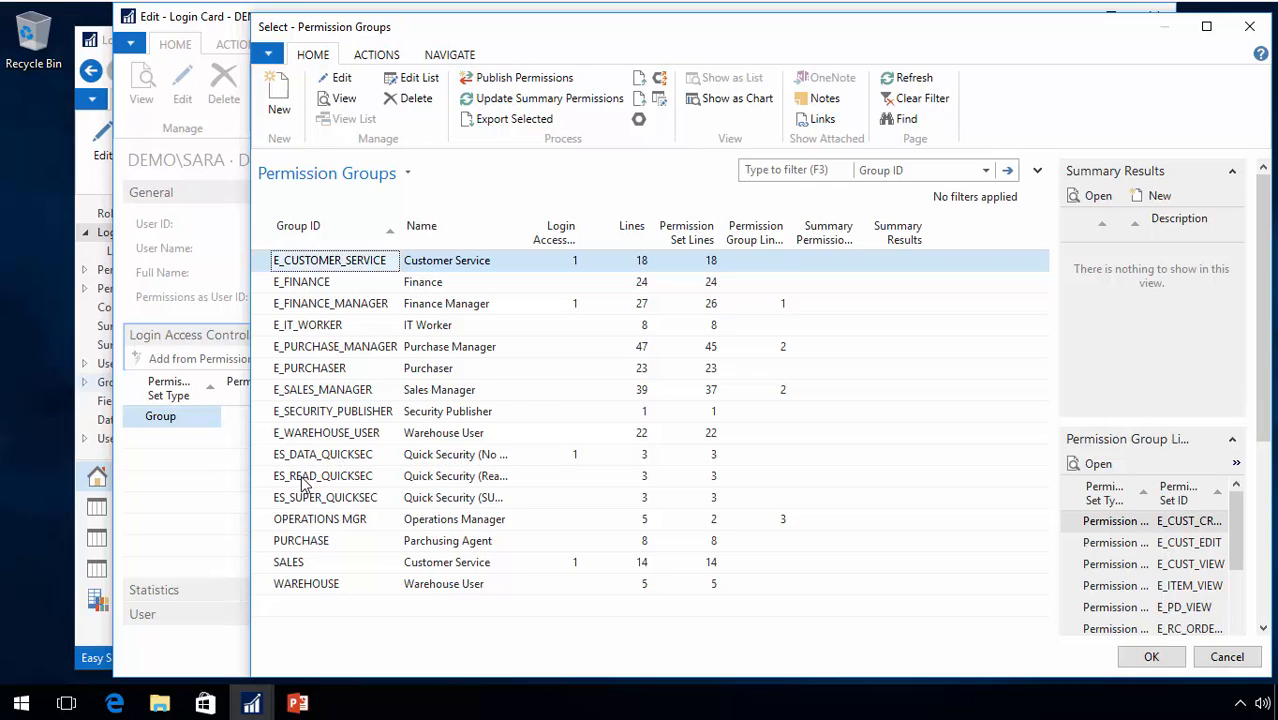
Examine the permission sets contained in the SALES permission group, including on its group card
{"action": "left_click", "coordinate": [289, 563]}
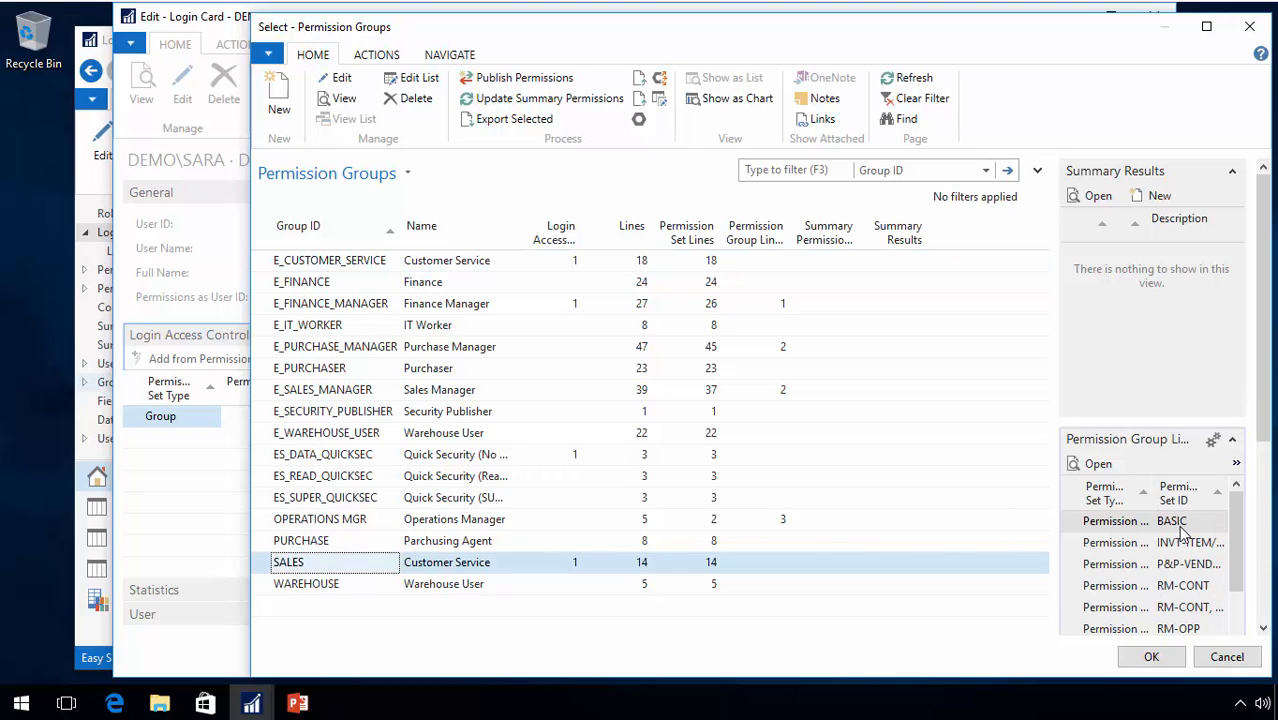
{"action": "left_click_drag", "start_coordinate": [1235, 530], "coordinate": [1230, 582]}
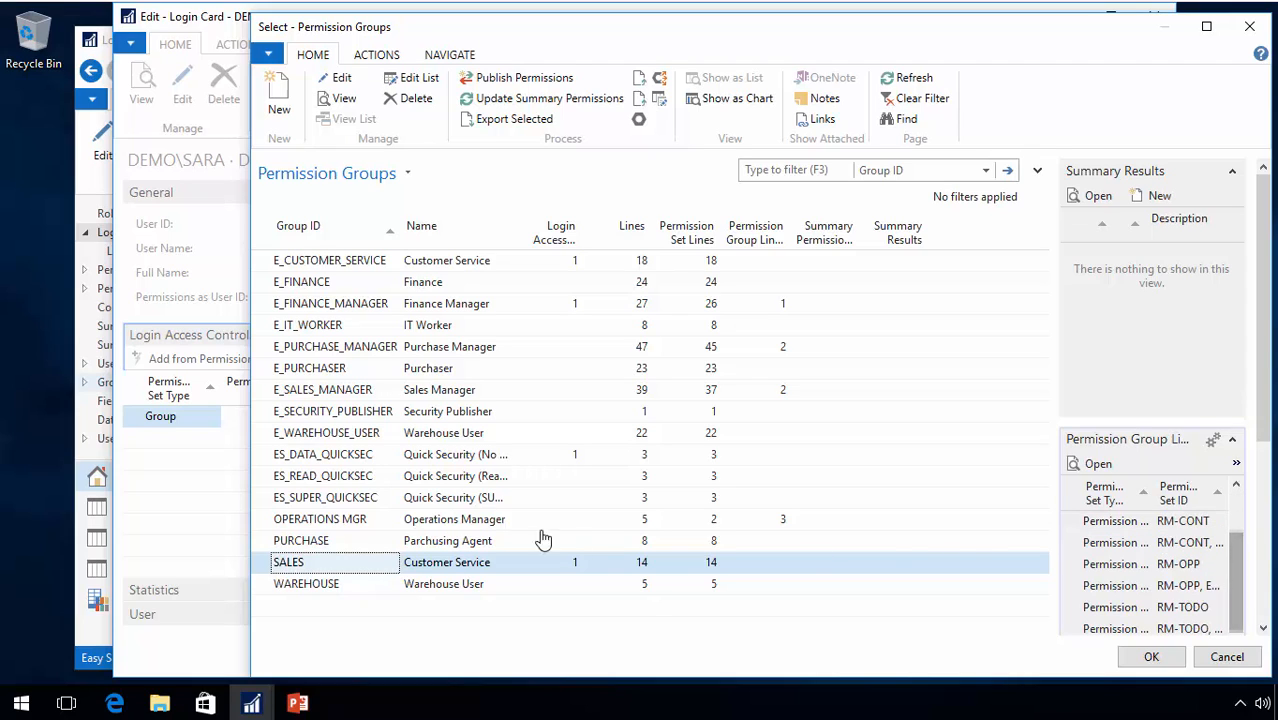
{"action": "left_click", "coordinate": [343, 98]}
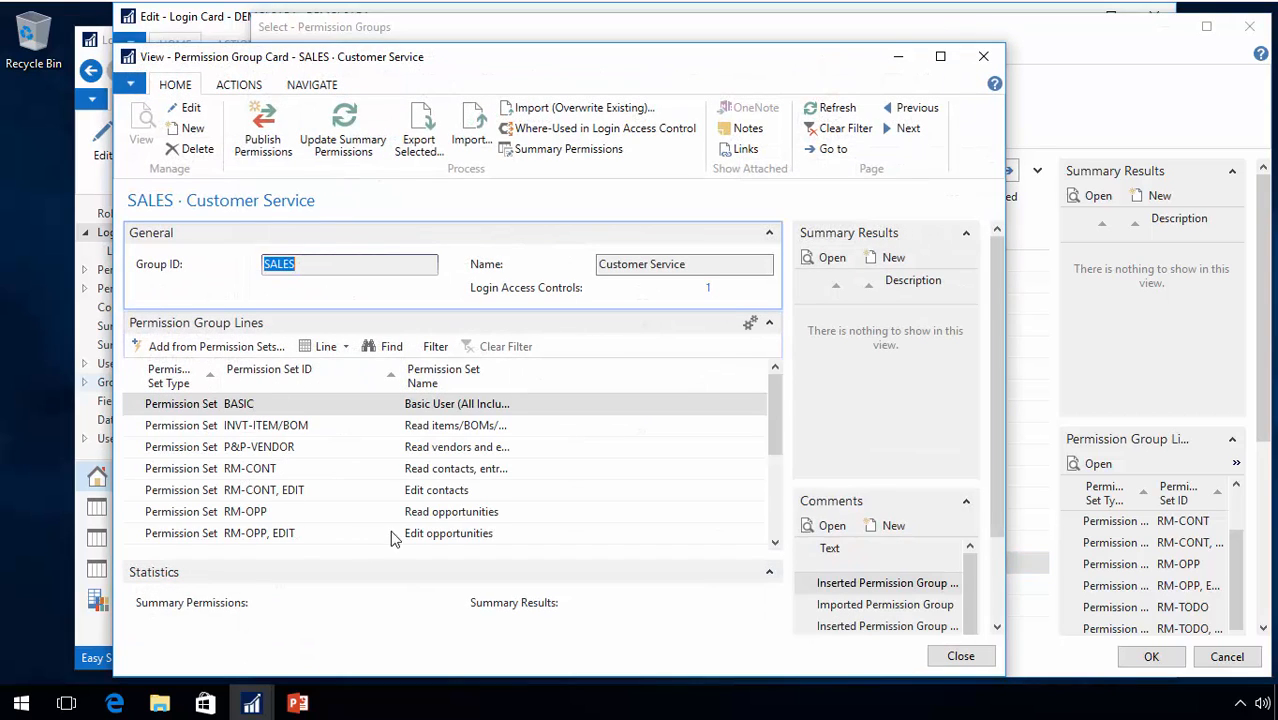
{"action": "left_click_drag", "start_coordinate": [772, 445], "coordinate": [768, 405]}
{"action": "key", "text": "Escape"}
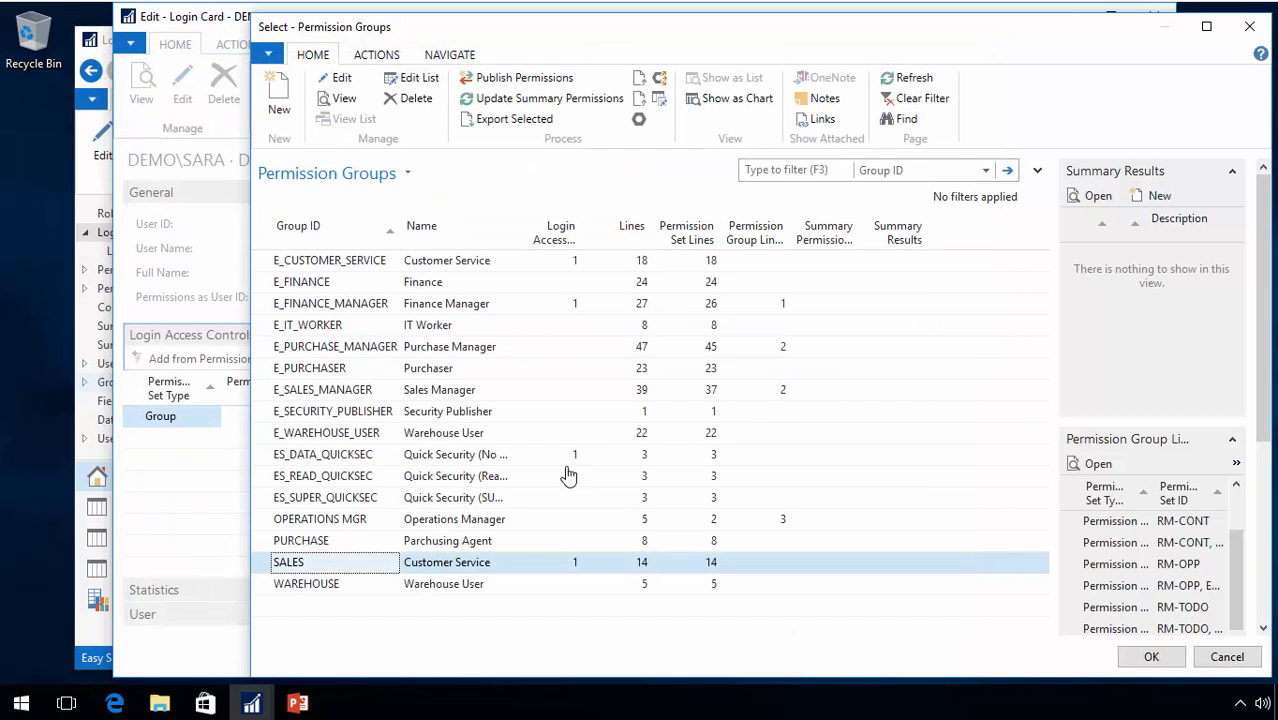
Compare the OPERATIONS MGR group's lines and assign the SALES permission group to the login's access control line
{"action": "left_click", "coordinate": [362, 520]}
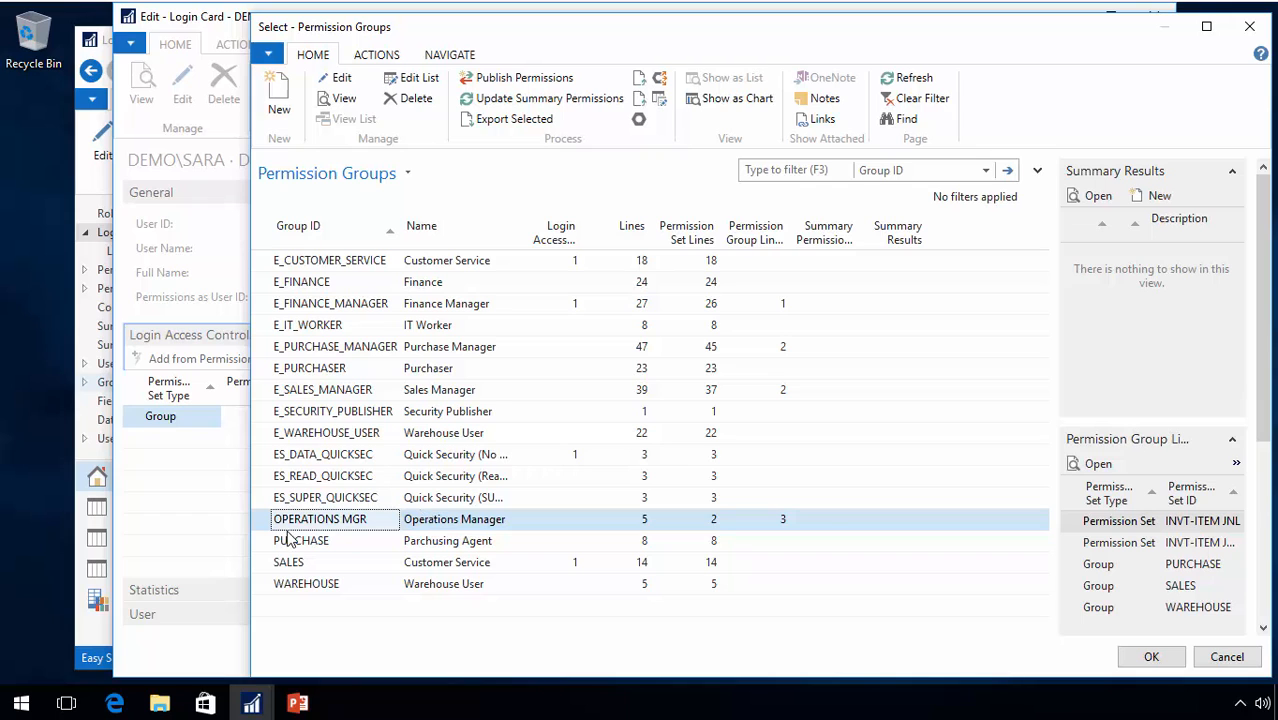
{"action": "left_click", "coordinate": [290, 564]}
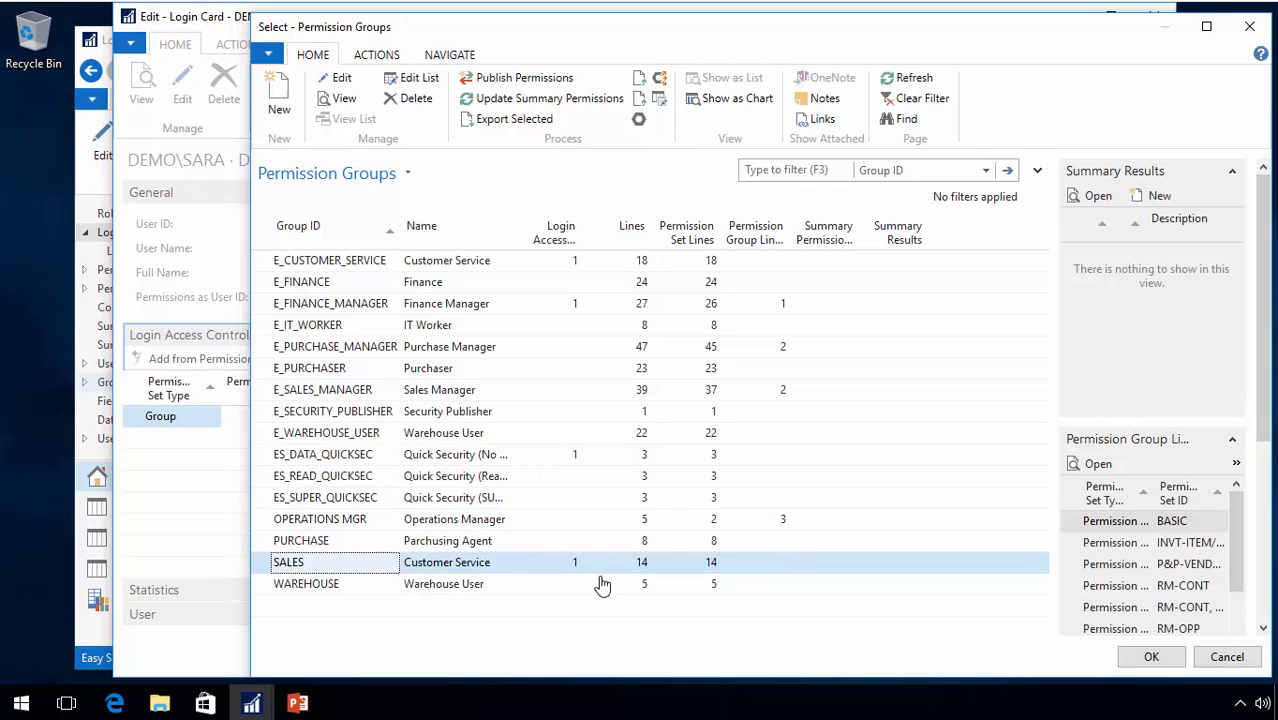
{"action": "left_click", "coordinate": [1150, 657]}
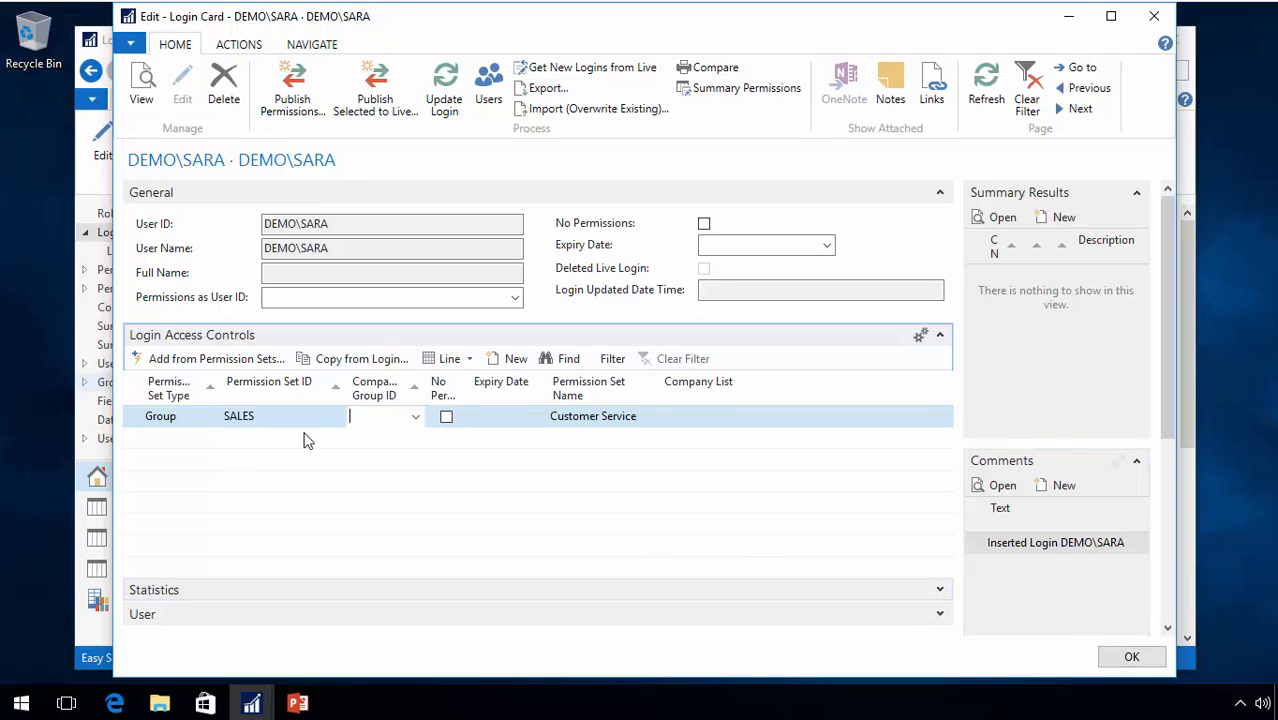
Assign the OPERATIONS company group from the full company group list to the SALES access control line and update the login
{"action": "left_click", "coordinate": [414, 418]}
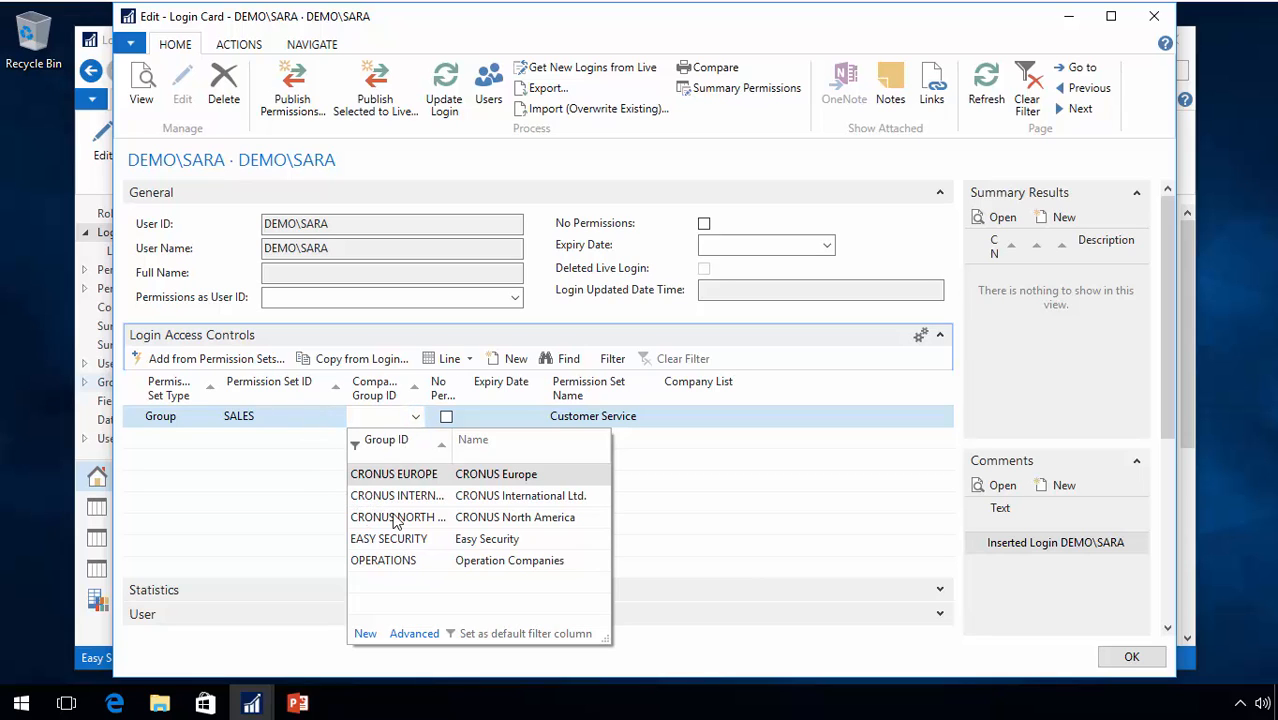
{"action": "left_click", "coordinate": [412, 635]}
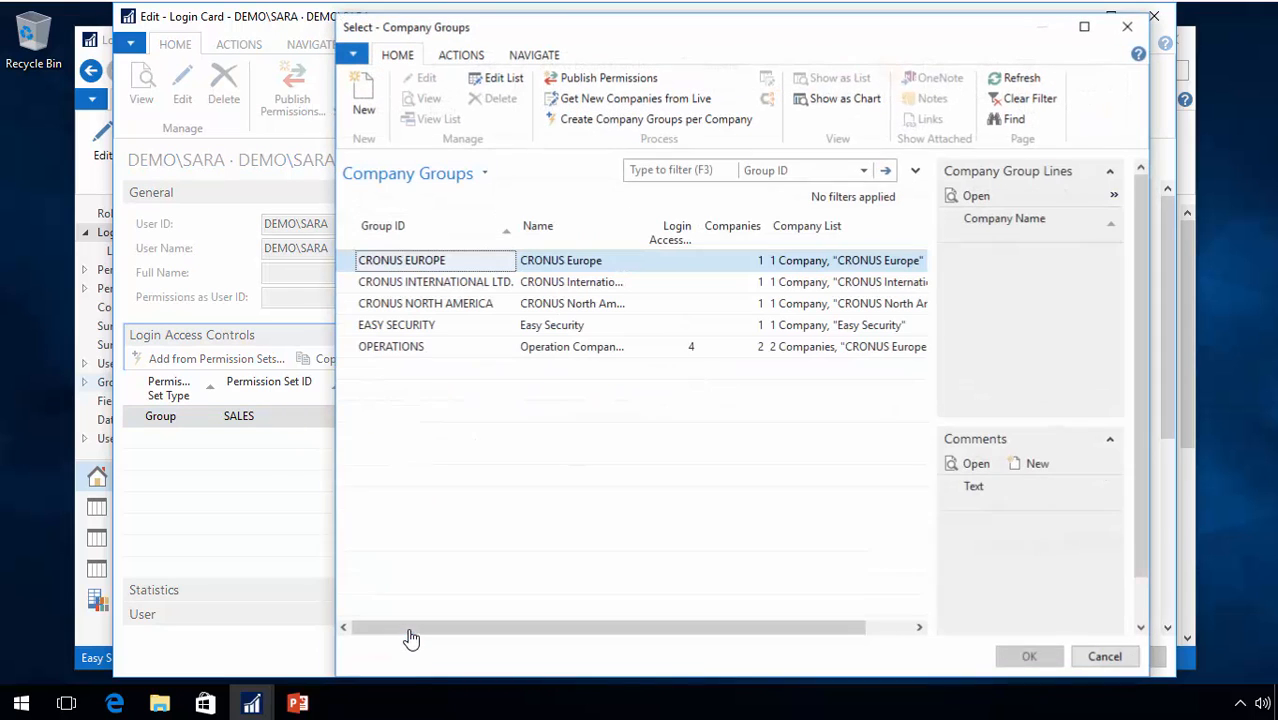
{"action": "left_click", "coordinate": [418, 282]}
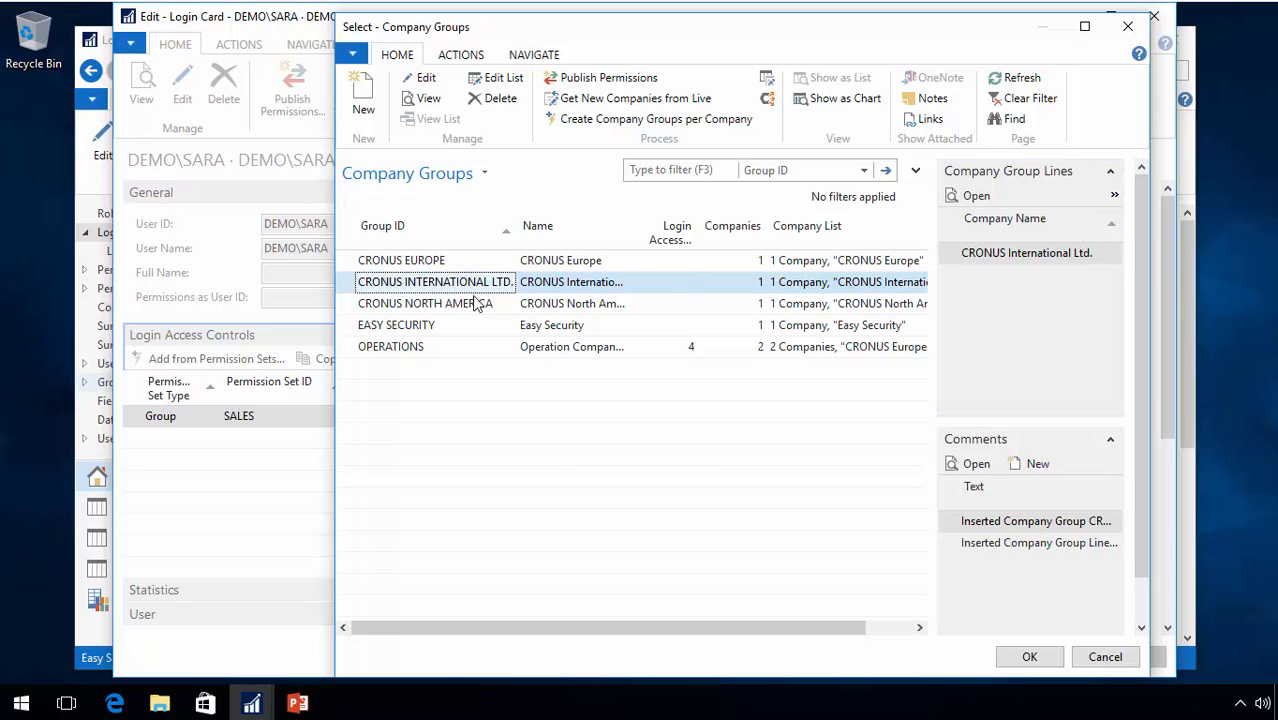
{"action": "left_click", "coordinate": [402, 352]}
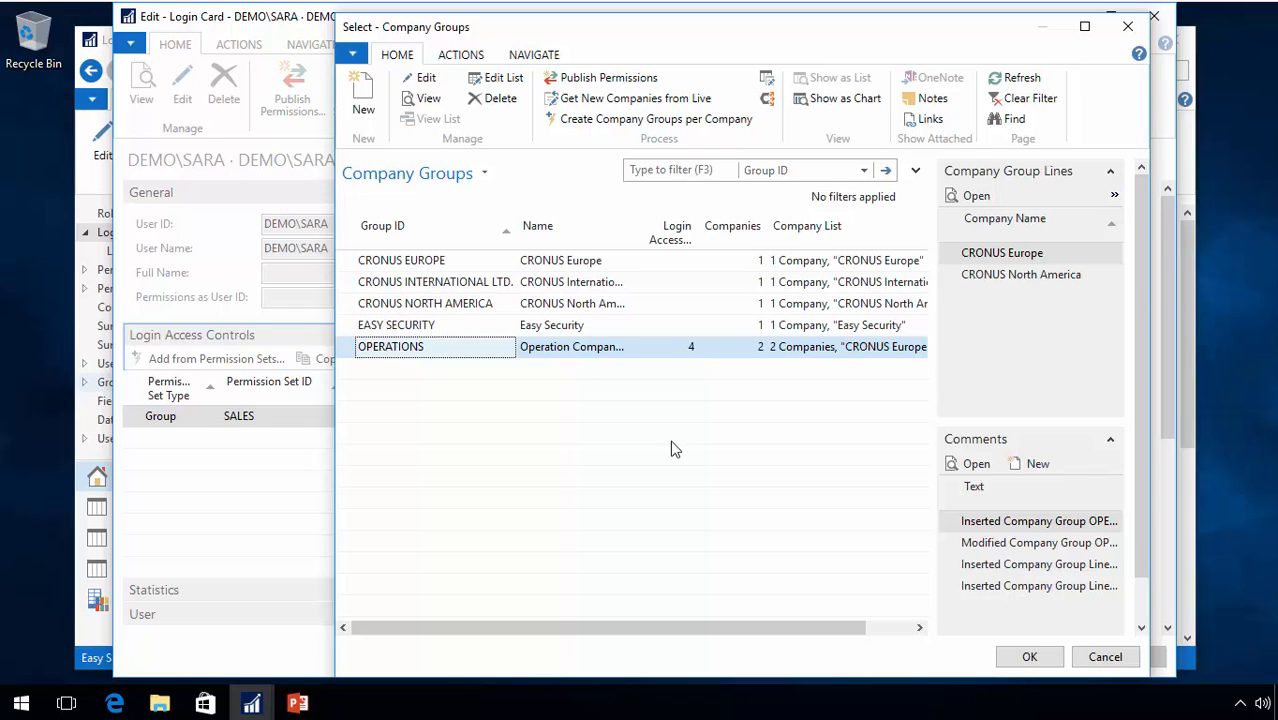
{"action": "left_click", "coordinate": [1010, 658]}
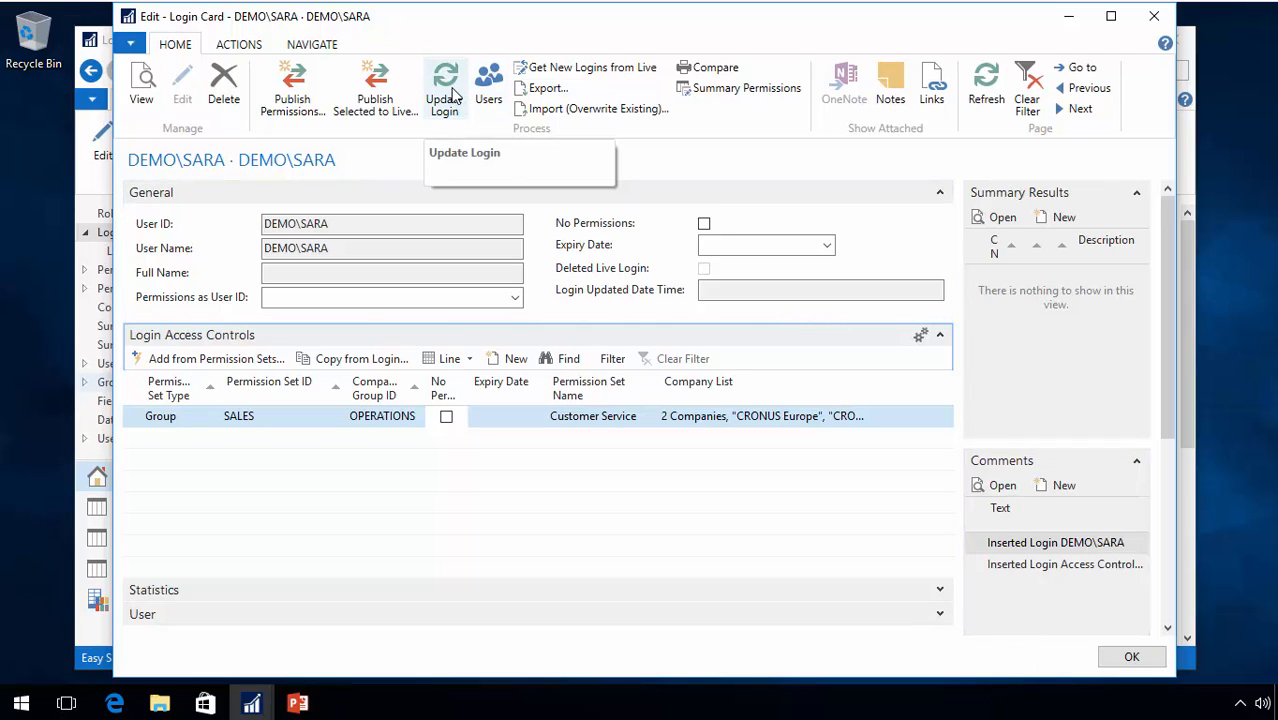
{"action": "left_click", "coordinate": [452, 93]}
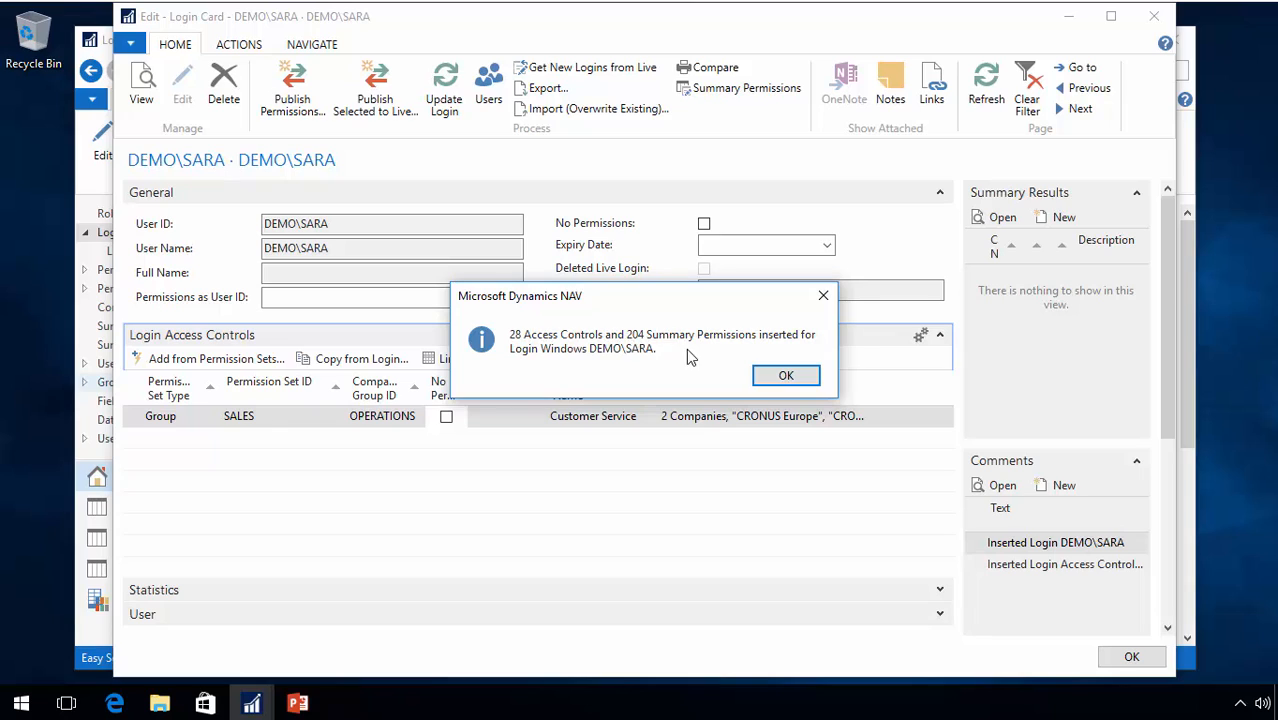
{"action": "left_click", "coordinate": [786, 376]}
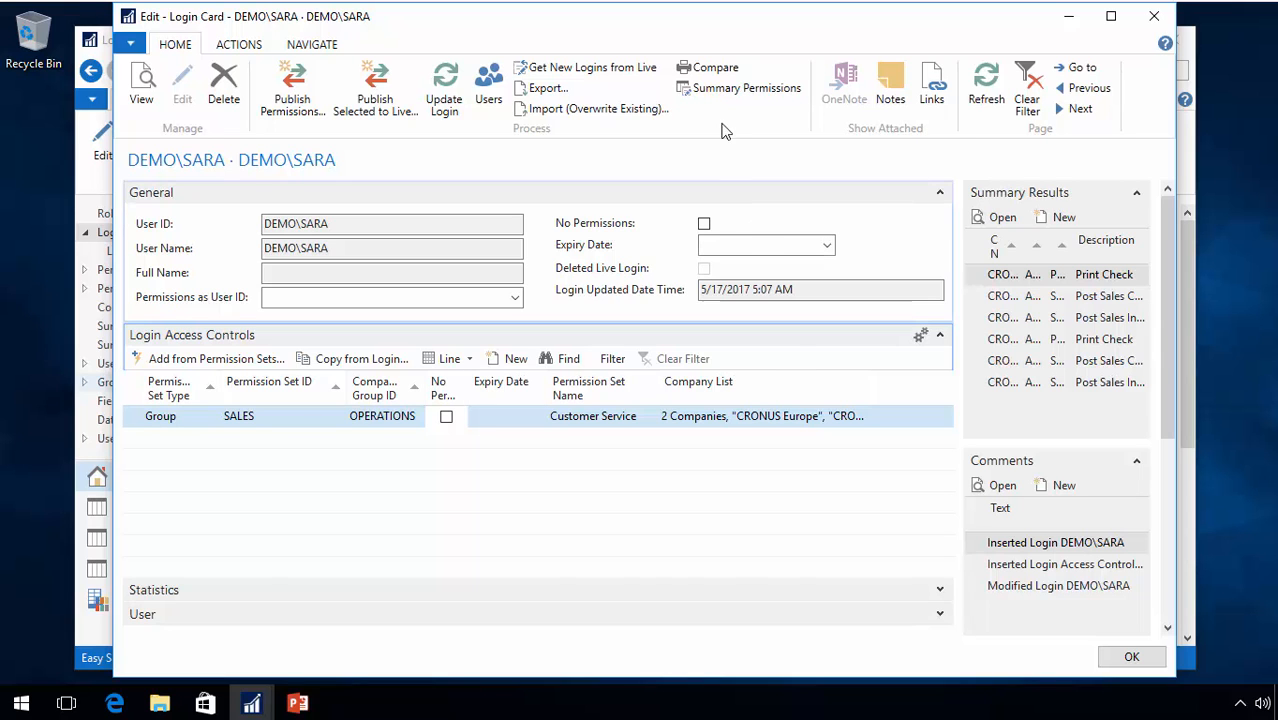
Examine the login's summary permissions, including the read, insert, modify and delete rights per object and company
{"action": "left_click", "coordinate": [729, 90]}
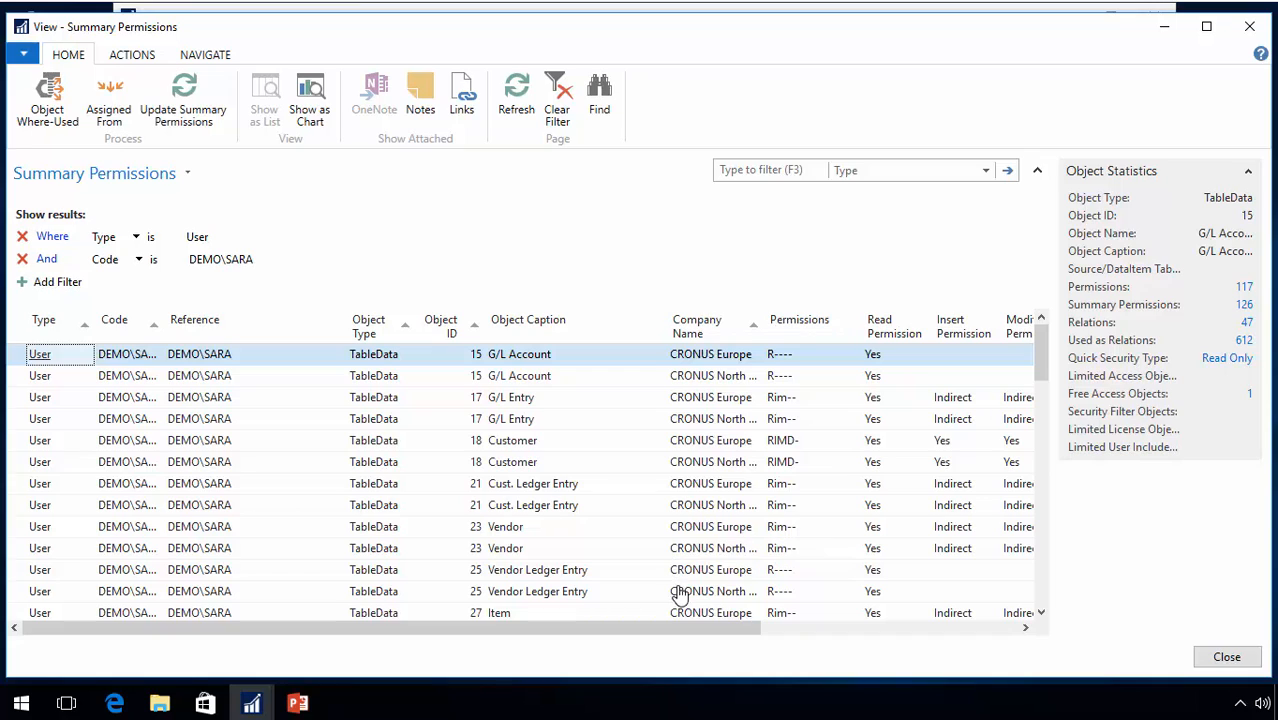
{"action": "left_click", "coordinate": [838, 595]}
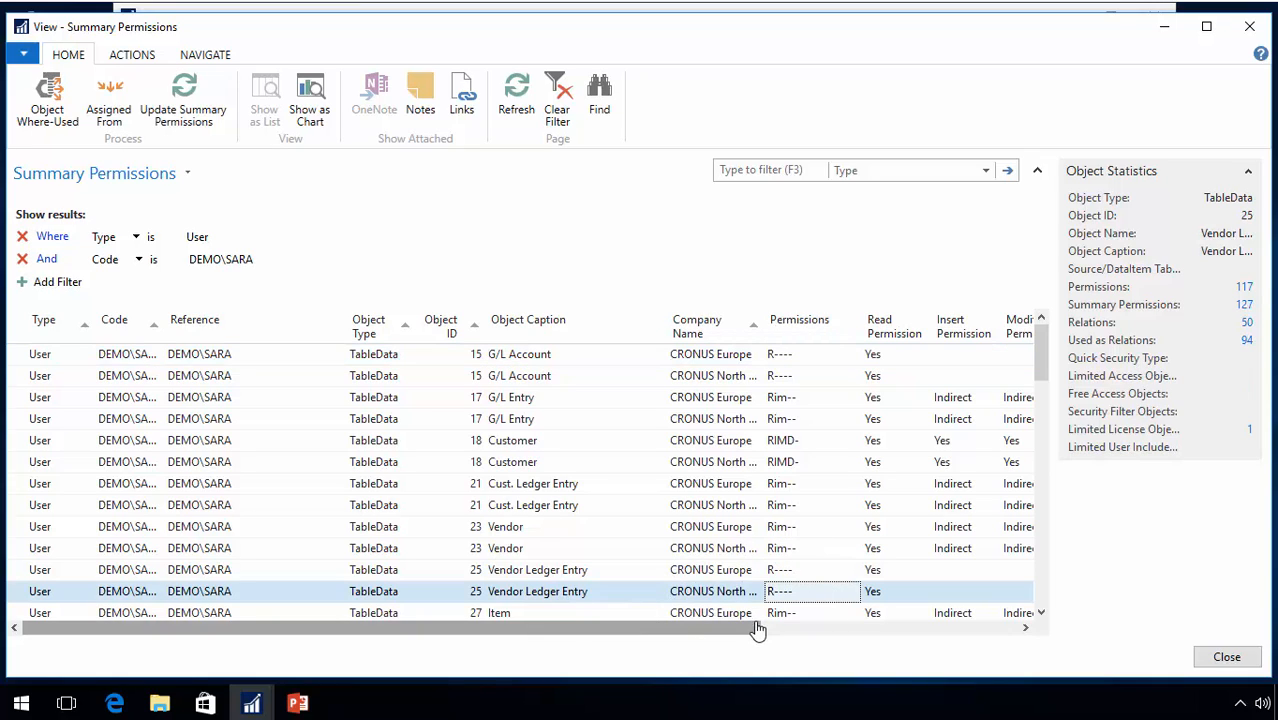
{"action": "left_click_drag", "start_coordinate": [747, 630], "coordinate": [834, 630]}
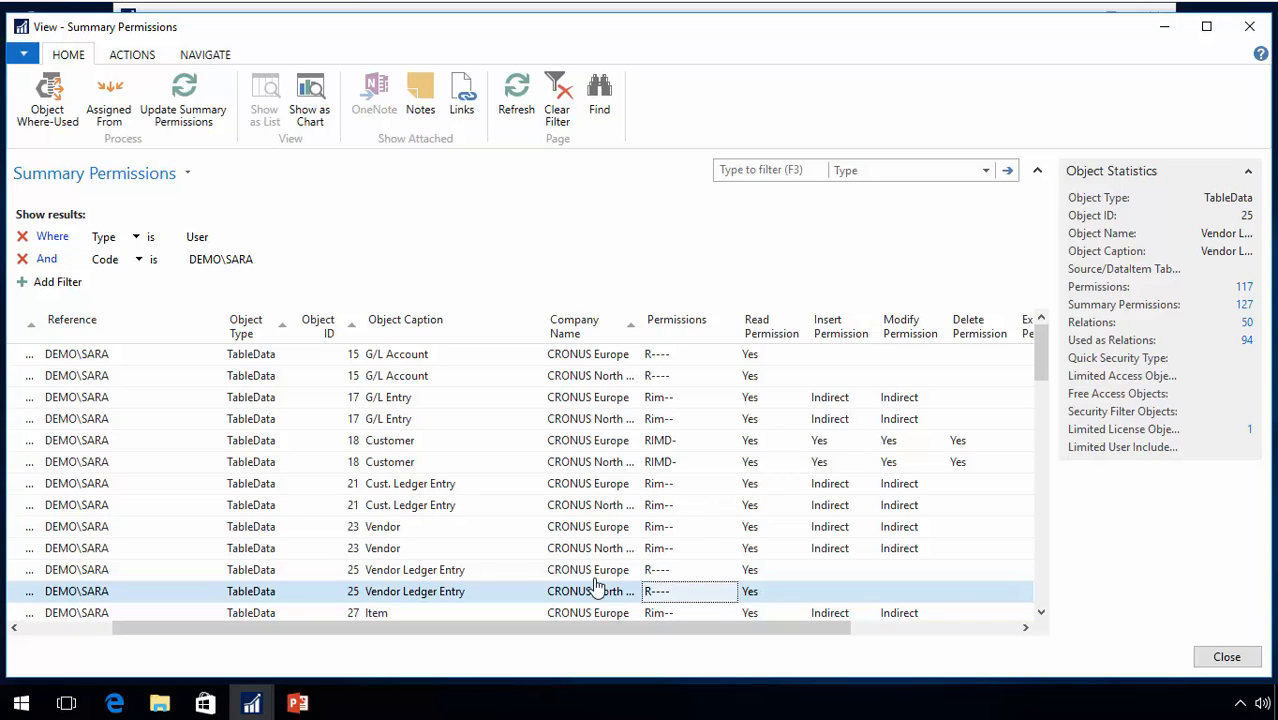
{"action": "key", "text": "Escape"}
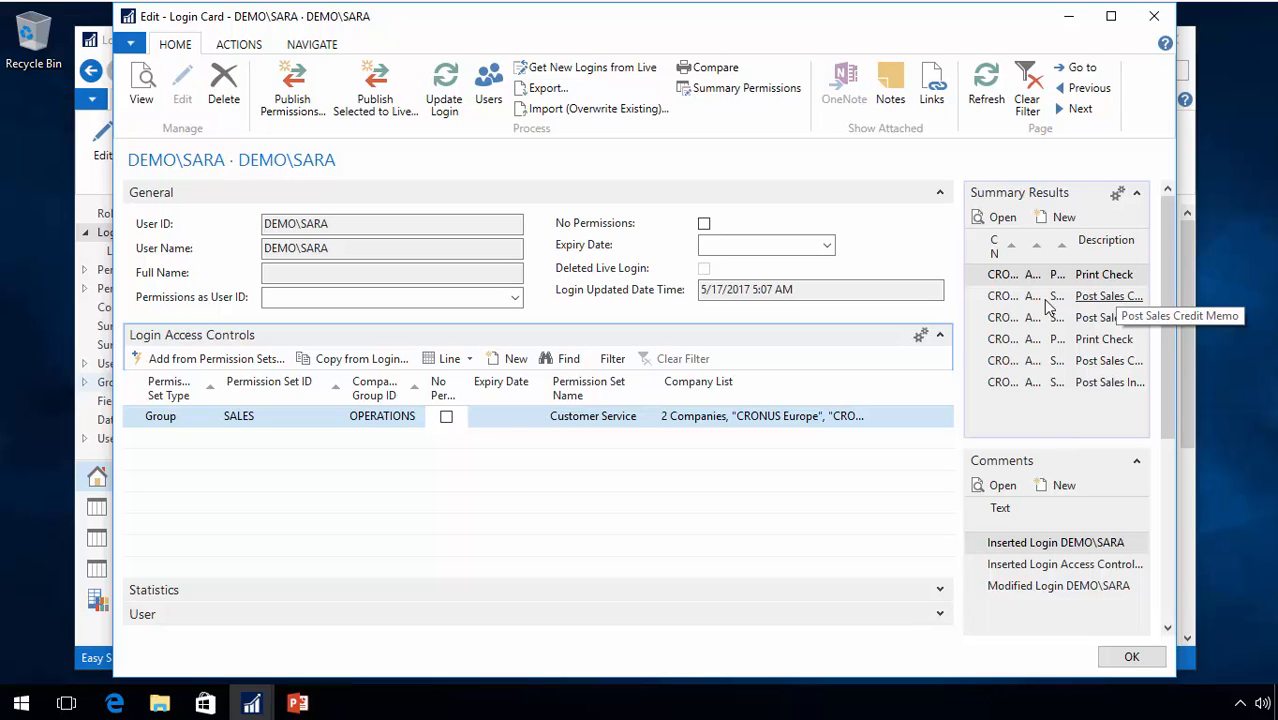
Review all object lines of the login's Post Sales Credit Memo summary result for CRONUS Europe
{"action": "left_click", "coordinate": [978, 303]}
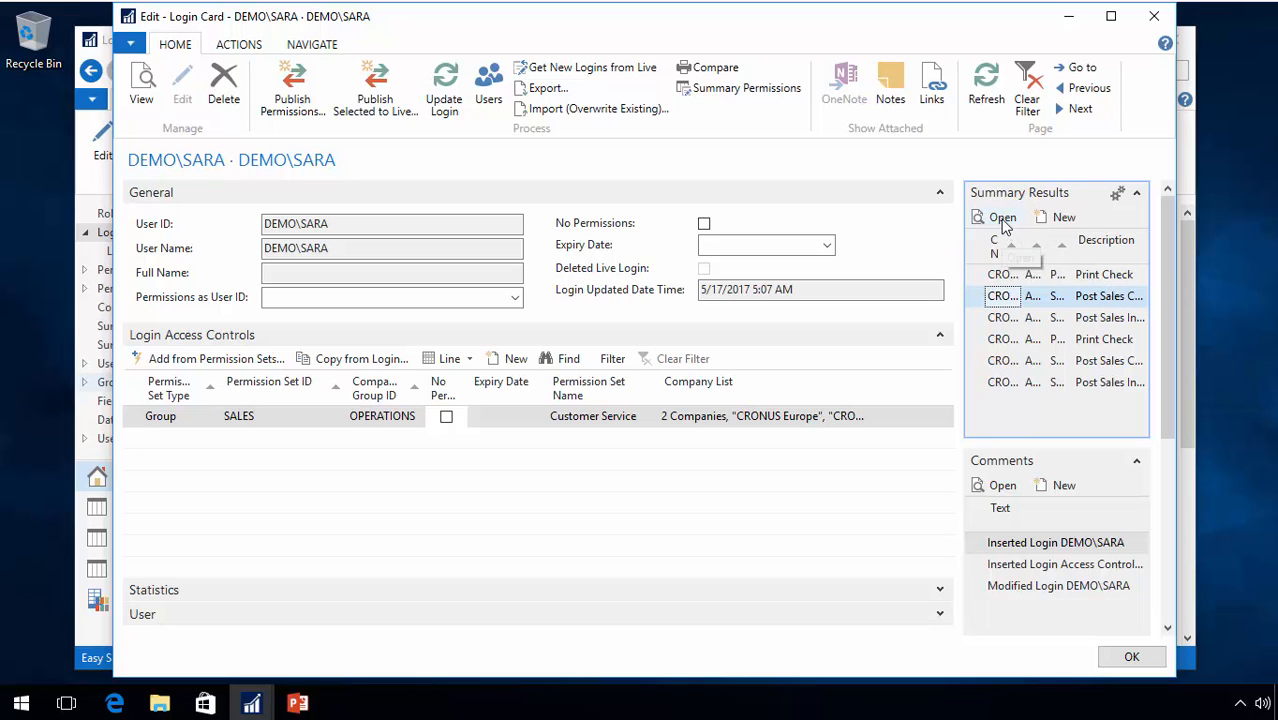
{"action": "left_click", "coordinate": [1003, 219]}
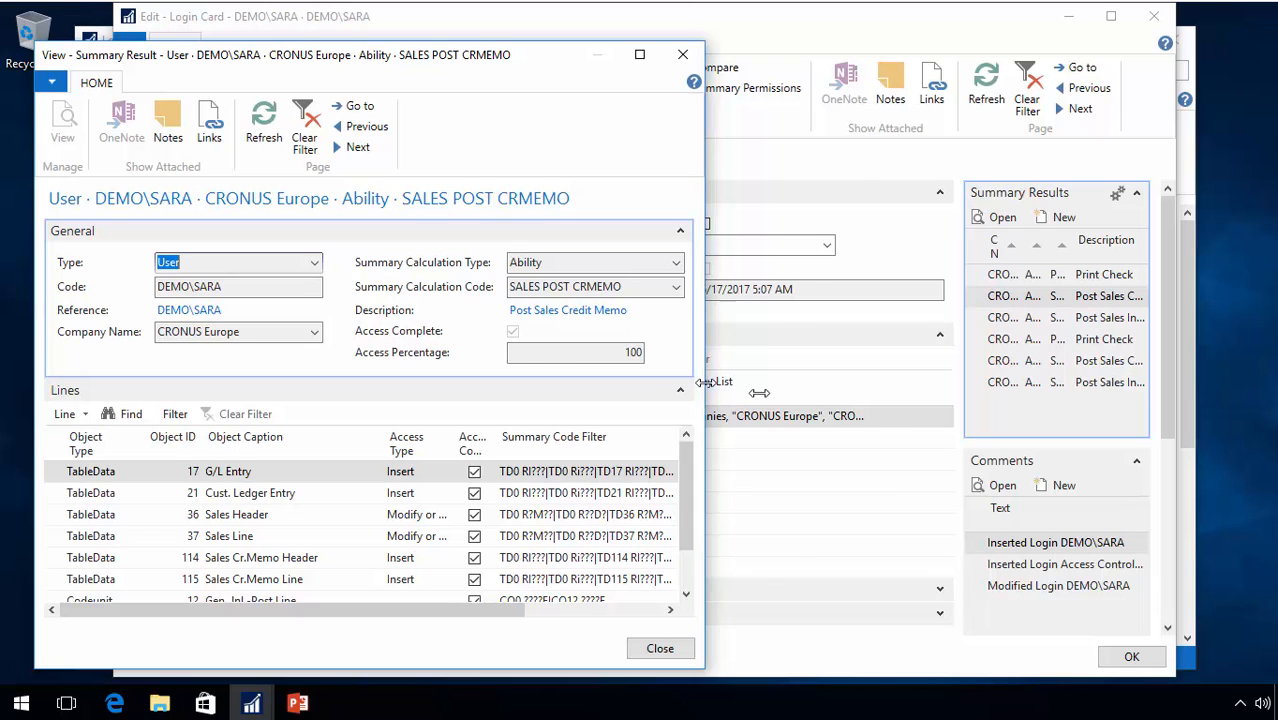
{"action": "left_click_drag", "start_coordinate": [707, 390], "coordinate": [888, 405]}
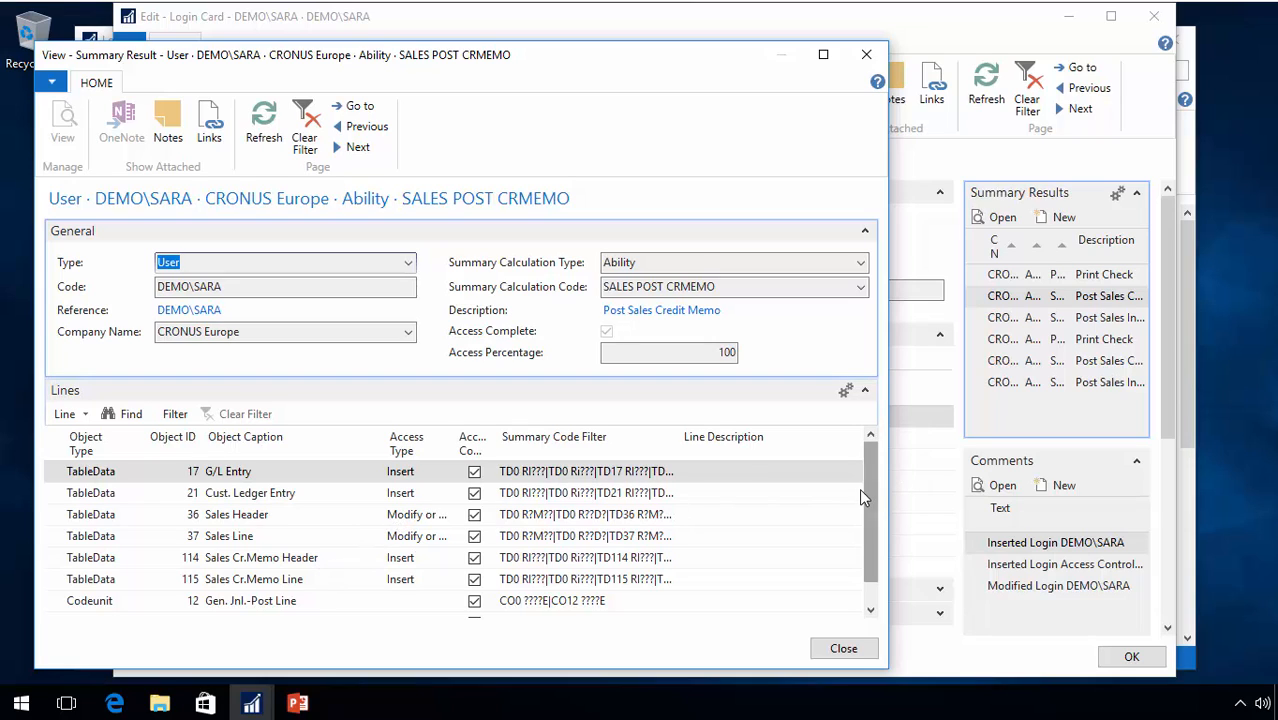
{"action": "left_click_drag", "start_coordinate": [867, 511], "coordinate": [866, 540]}
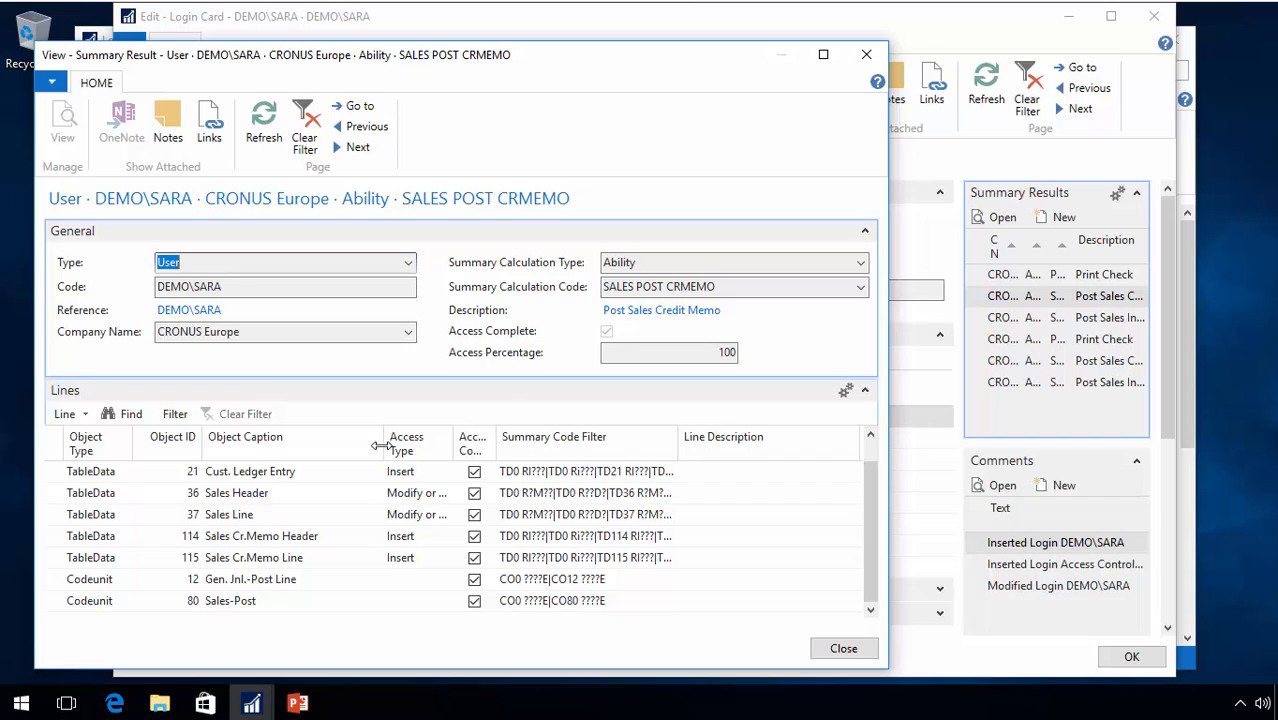
{"action": "key", "text": "Escape"}
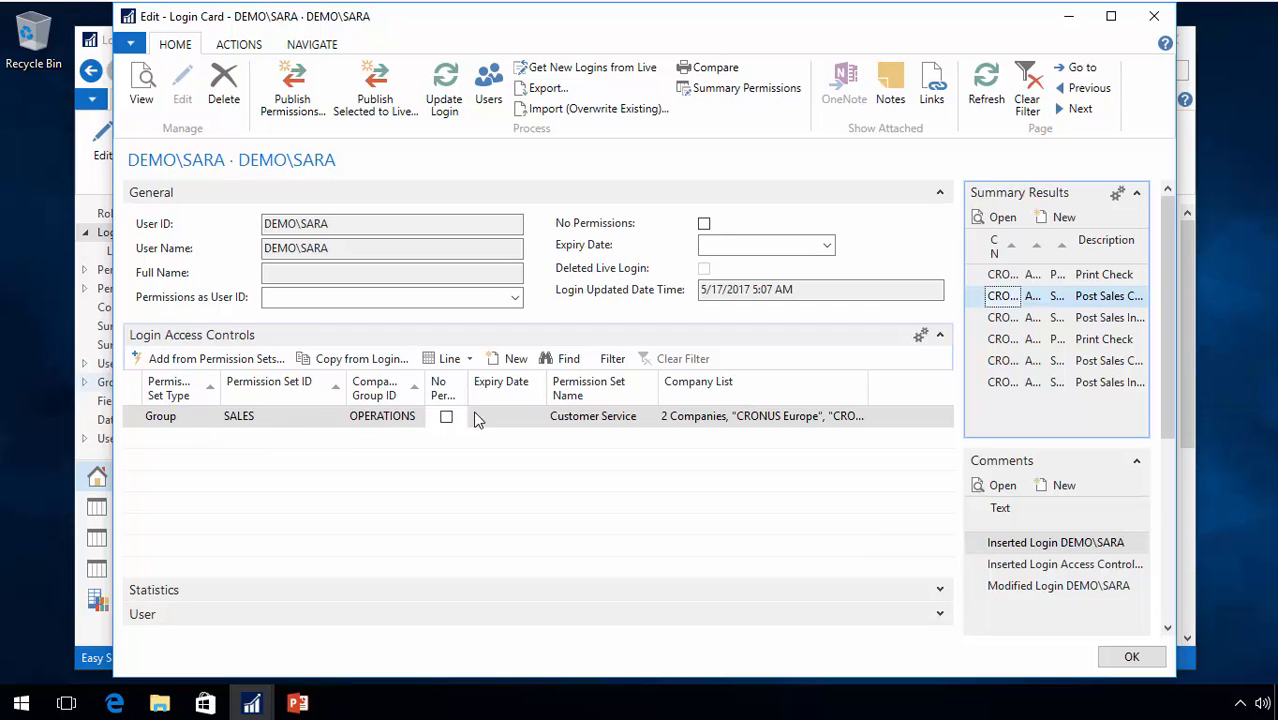
Add a second Group access control line with the OPERATIONS MGR permission group and the CRONUS North America company group
{"action": "left_click", "coordinate": [245, 440]}
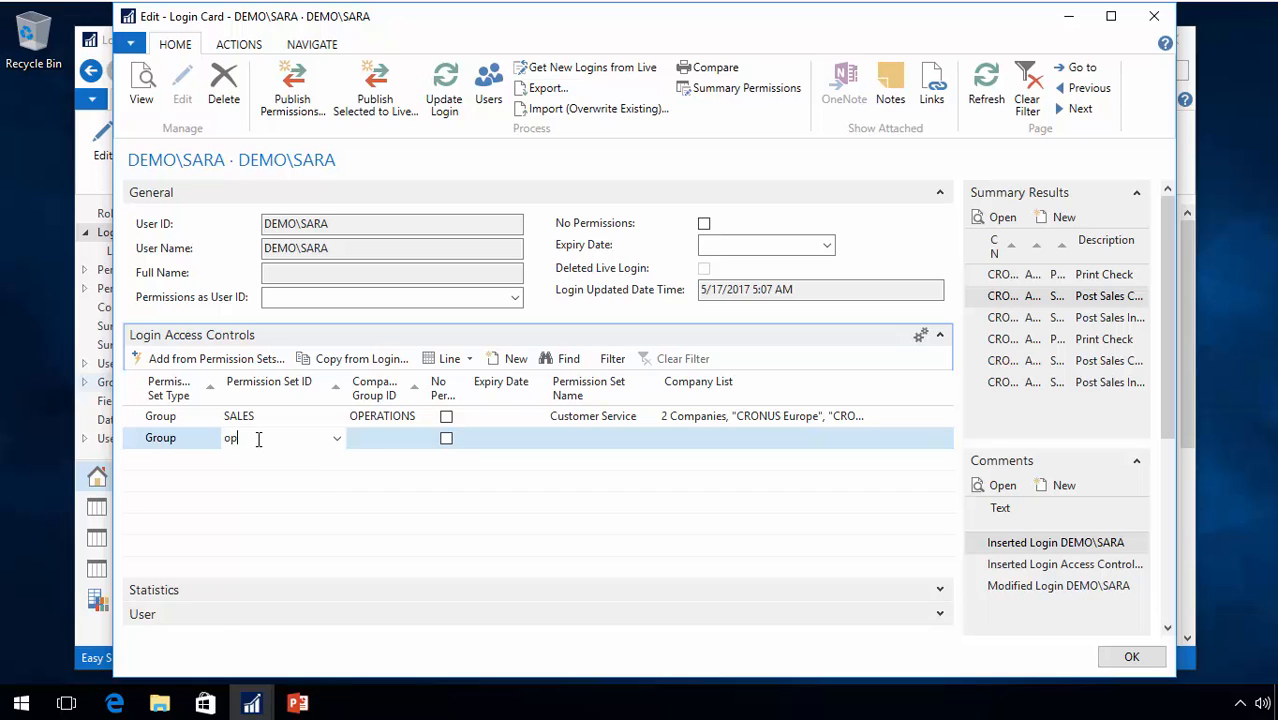
{"action": "type", "text": "op"}
{"action": "left_click", "coordinate": [295, 493]}
{"action": "key", "text": "Tab"}
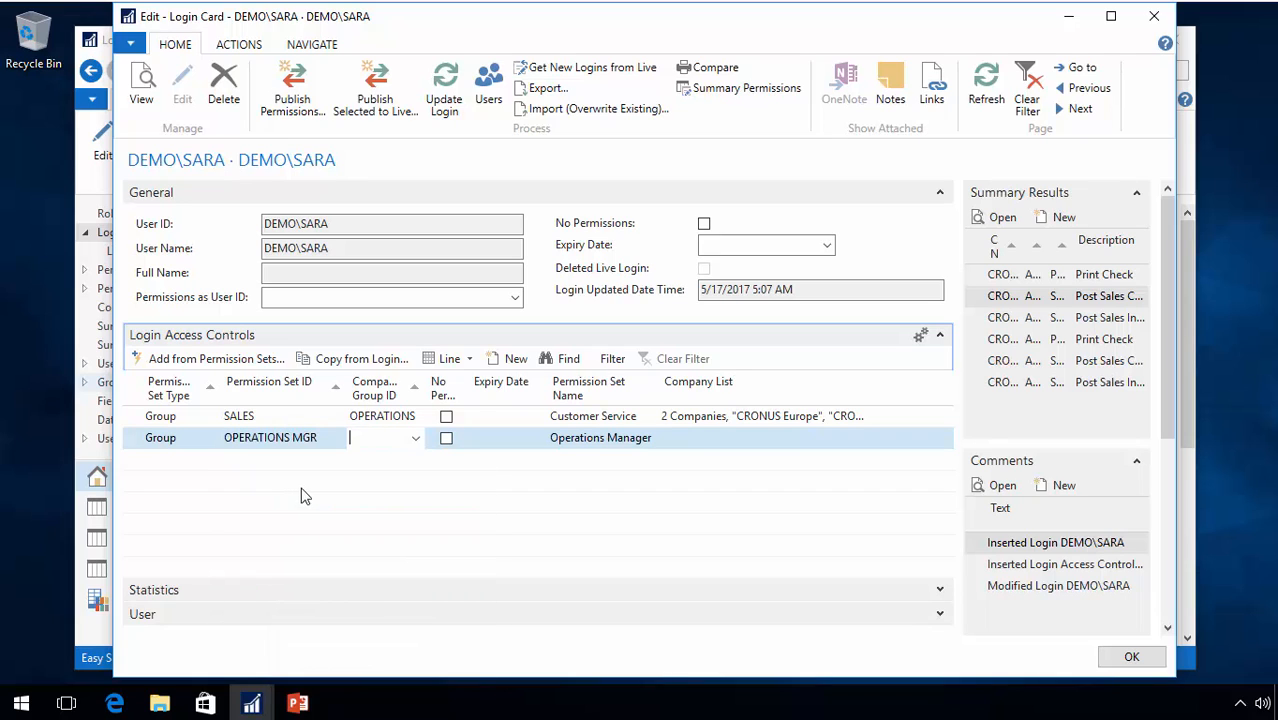
{"action": "left_click", "coordinate": [418, 438]}
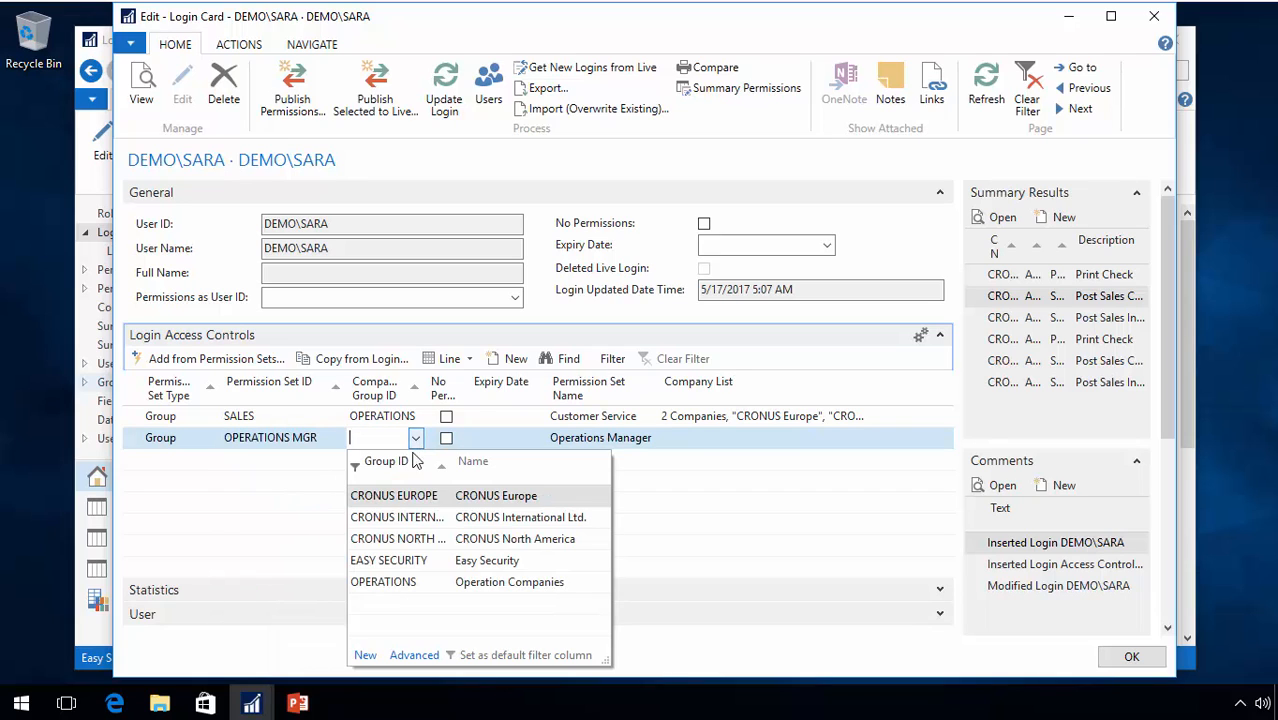
{"action": "left_click", "coordinate": [386, 536]}
{"action": "key", "text": "Tab"}
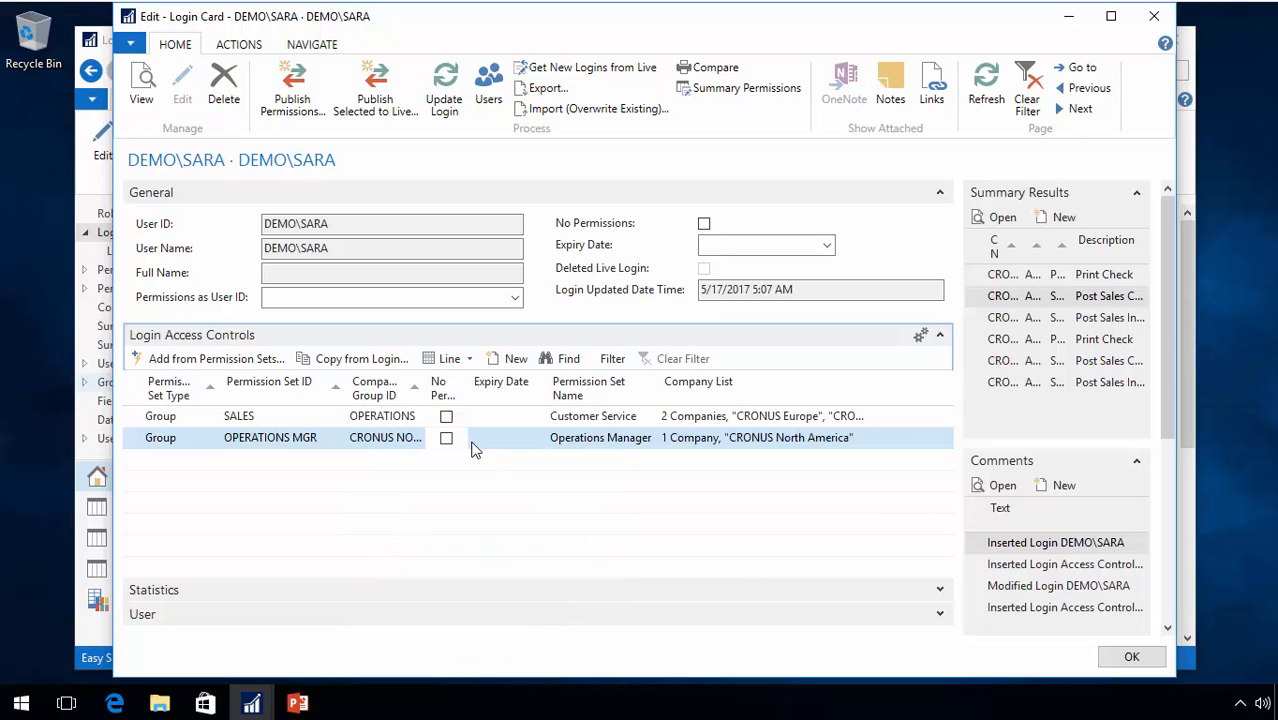
Set the expiry date of the OPERATIONS MGR access control line to 11/1/2017
{"action": "left_click", "coordinate": [529, 437]}
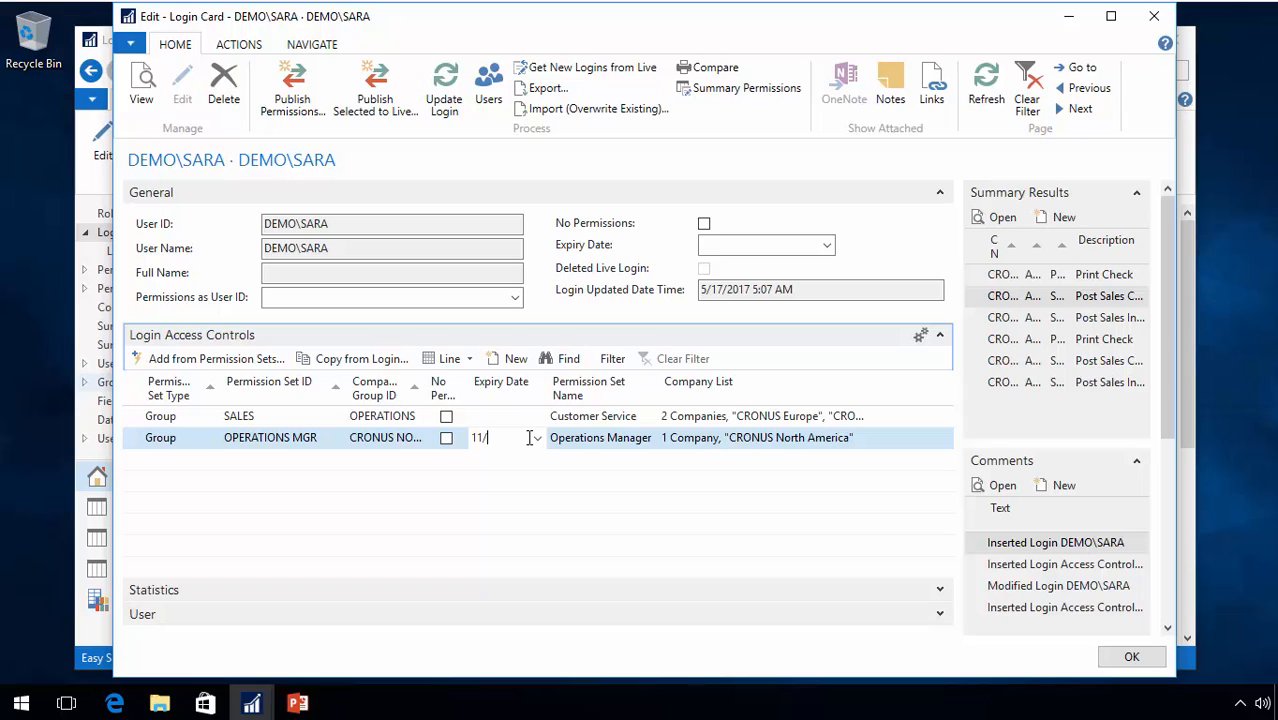
{"action": "type", "text": "11/1/2017"}
{"action": "key", "text": "Tab"}
{"action": "key", "text": "Up"}
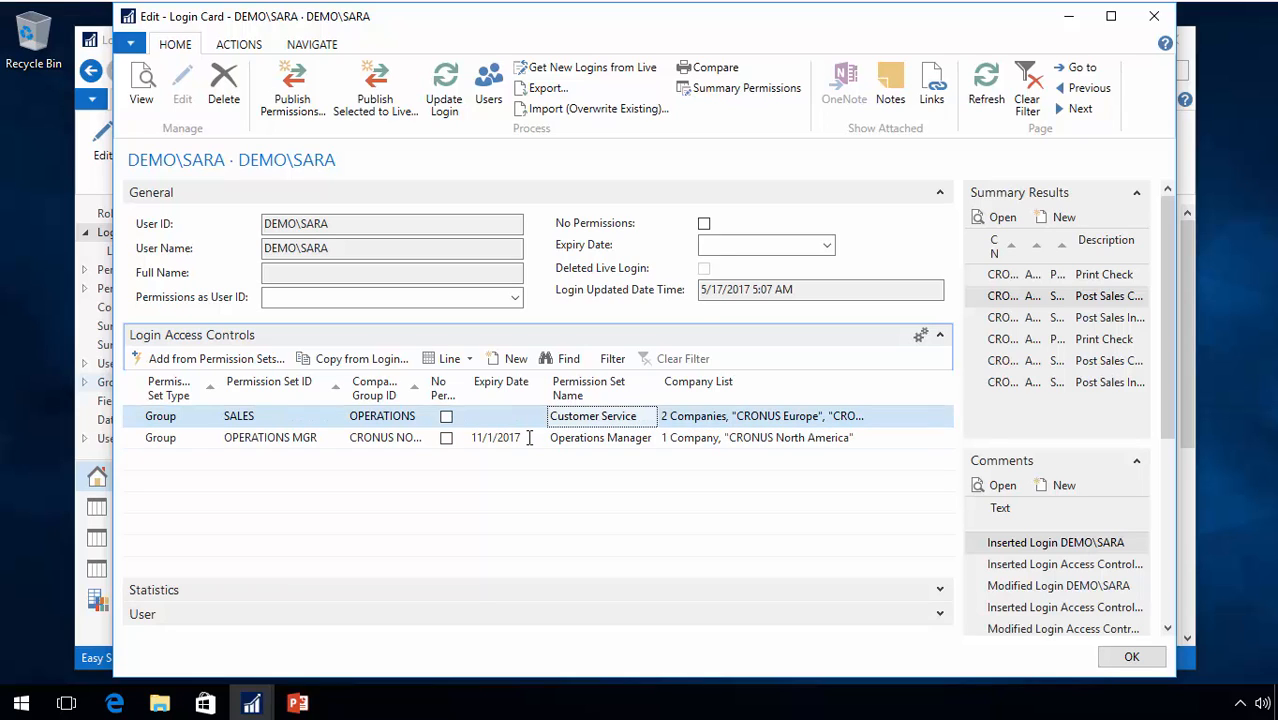
{"action": "key", "text": "shift+Tab"}
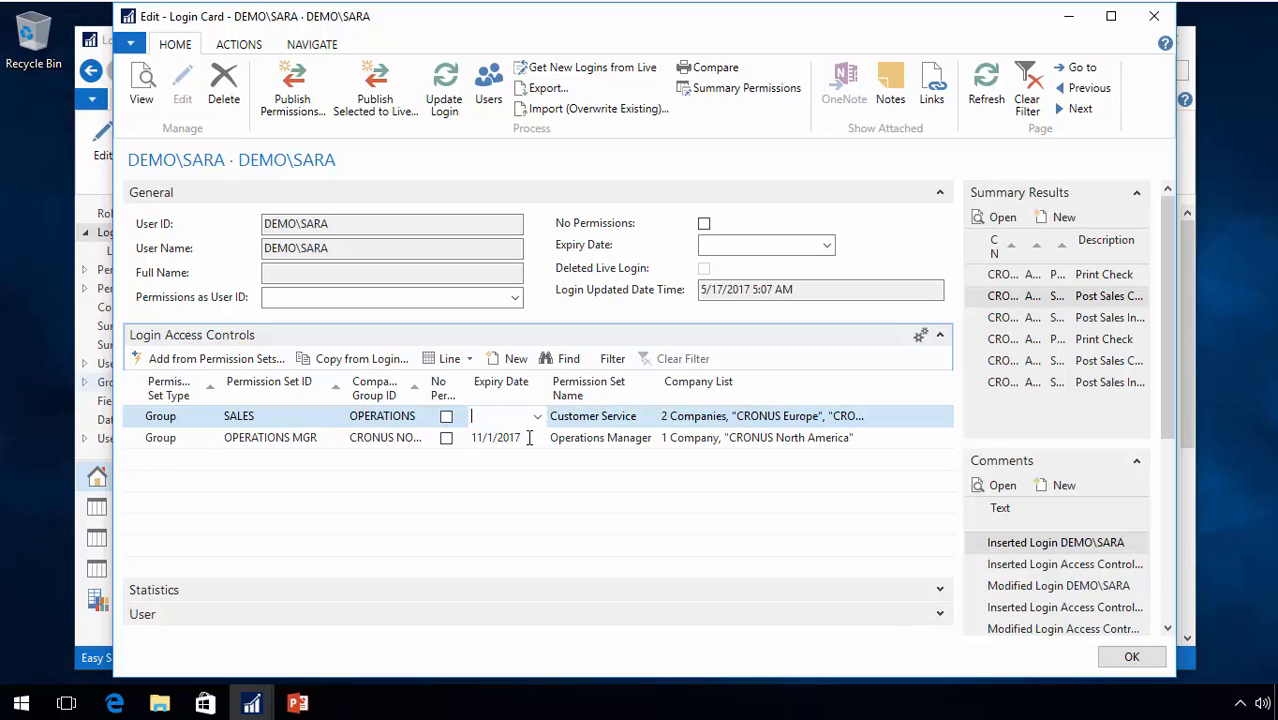
{"action": "key", "text": "Down"}
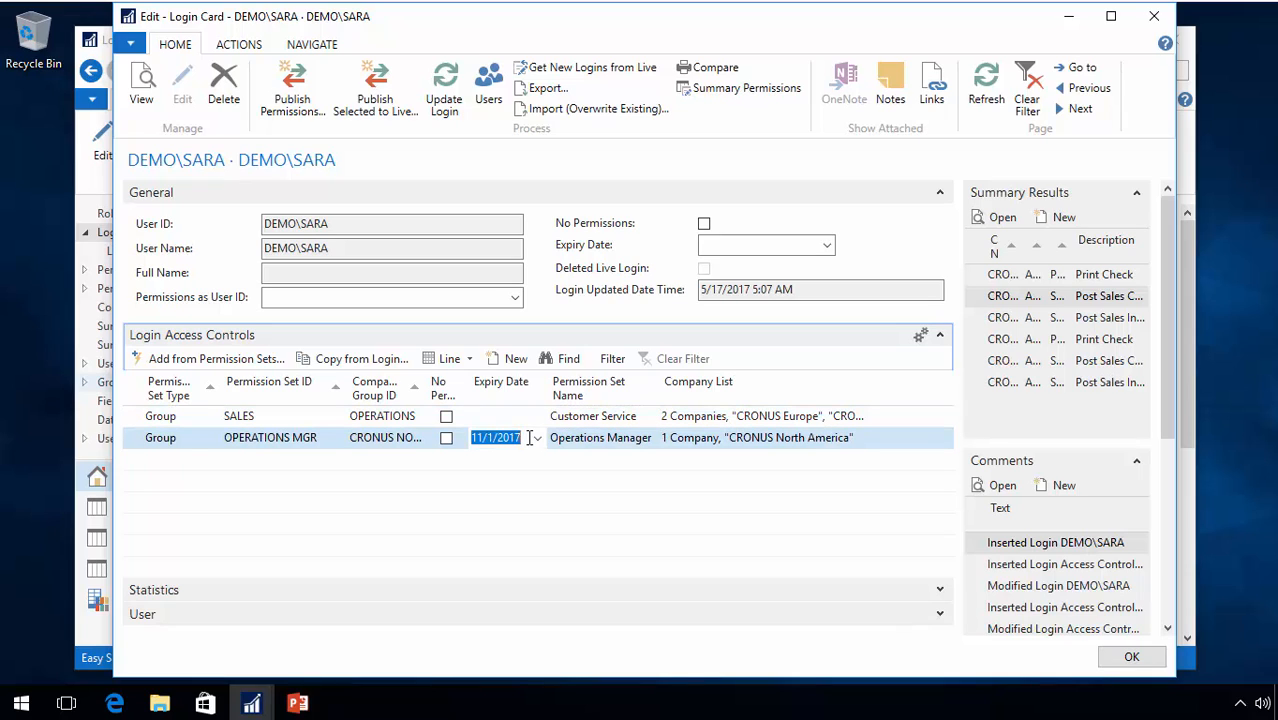
{"action": "key", "text": "Up"}
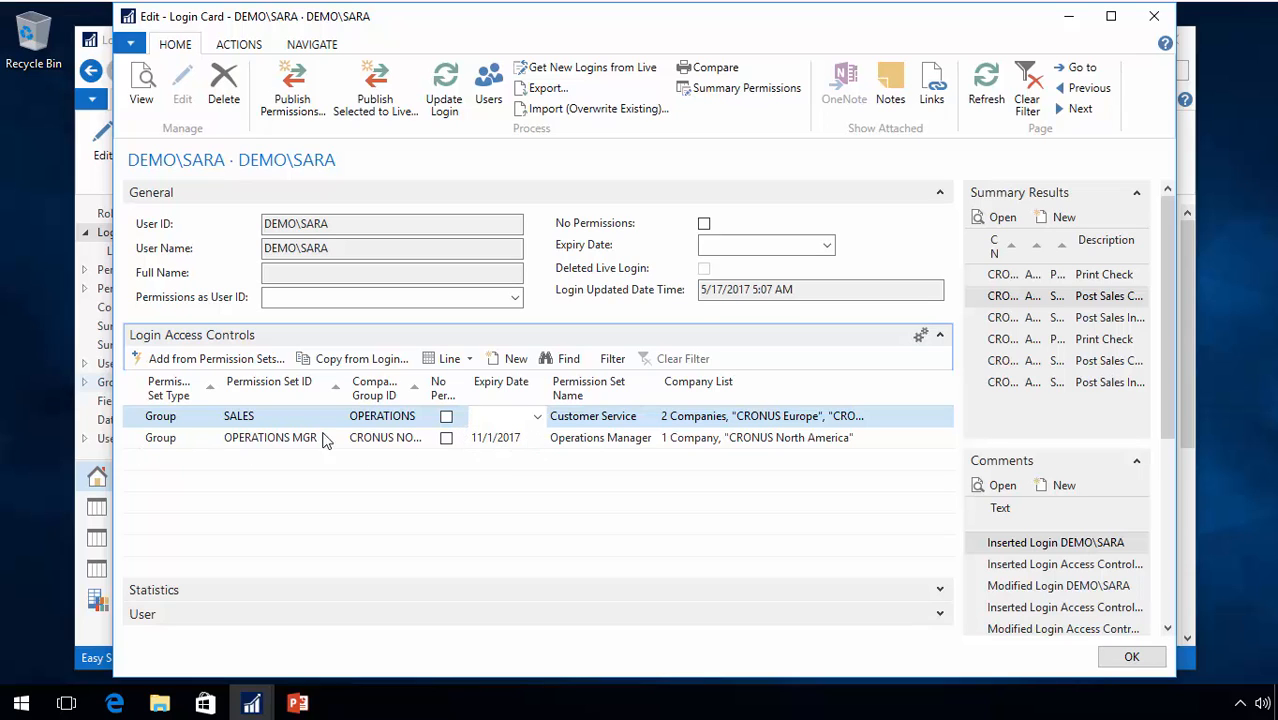
Mark the OPERATIONS MGR line as No Permissions, clear the mark again, and run Reset No Permissions on the line
{"action": "left_click", "coordinate": [447, 439]}
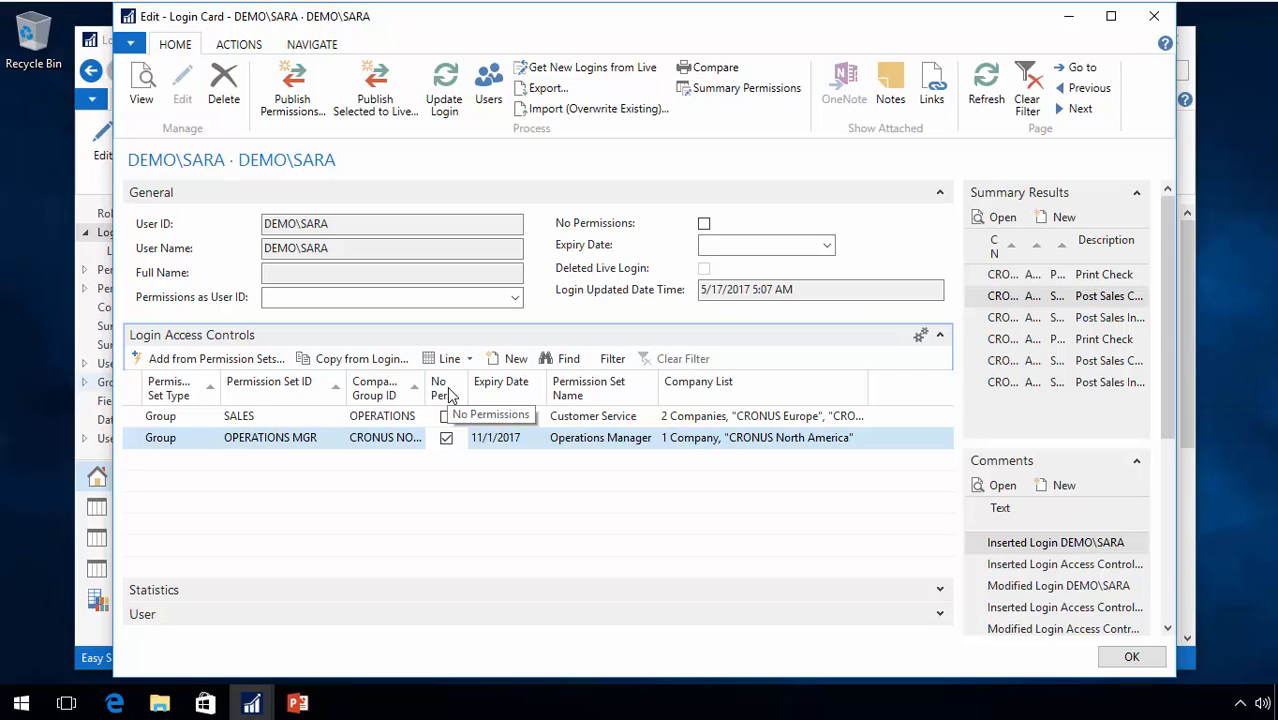
{"action": "left_click", "coordinate": [447, 439]}
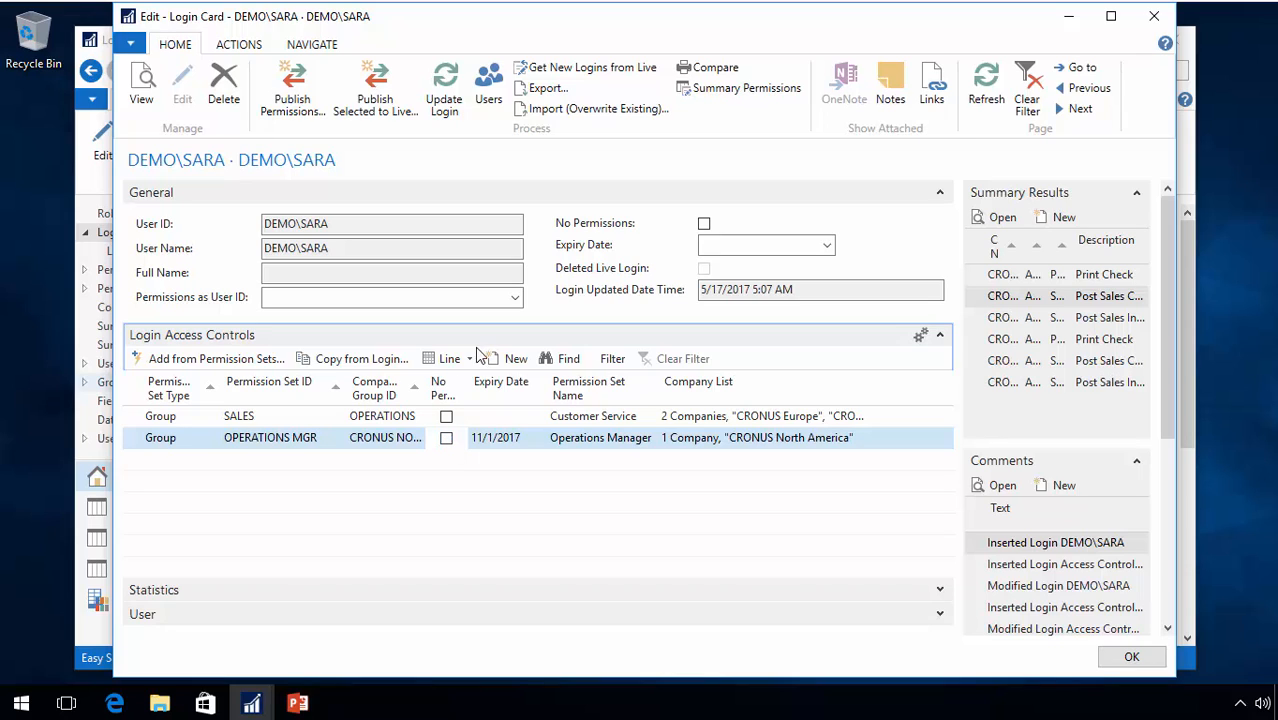
{"action": "left_click", "coordinate": [470, 359]}
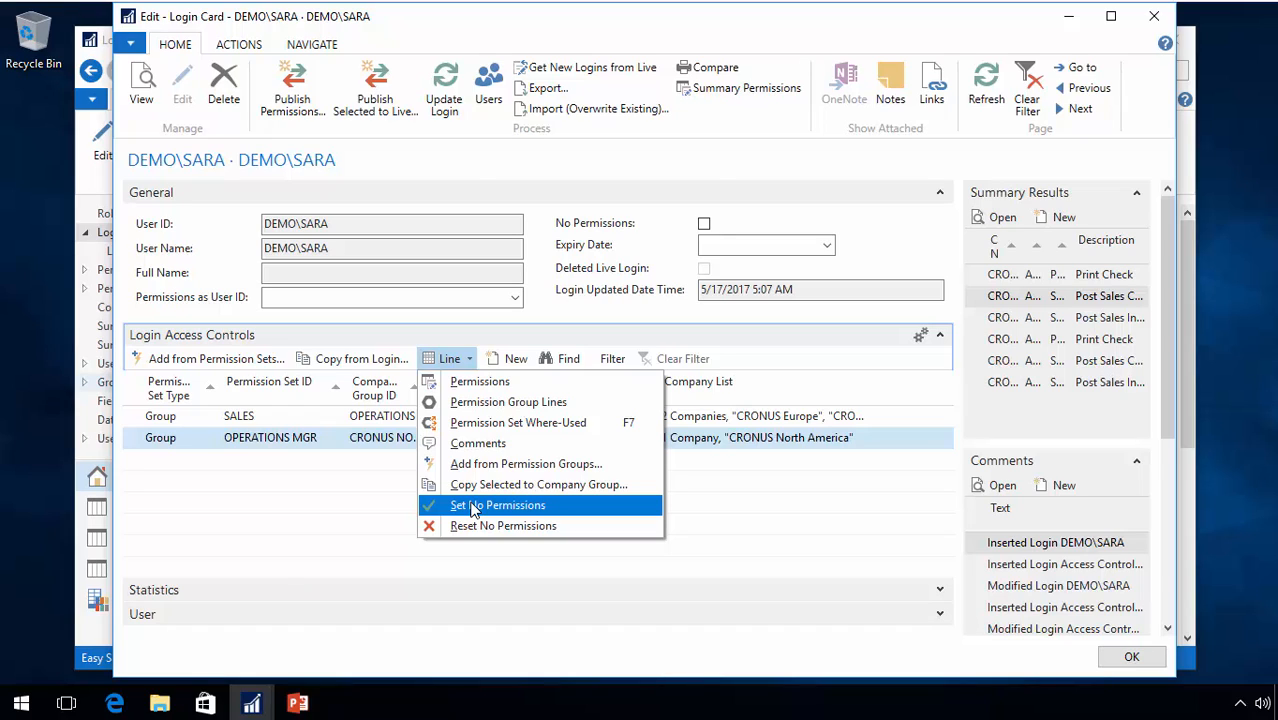
{"action": "left_click", "coordinate": [519, 528]}
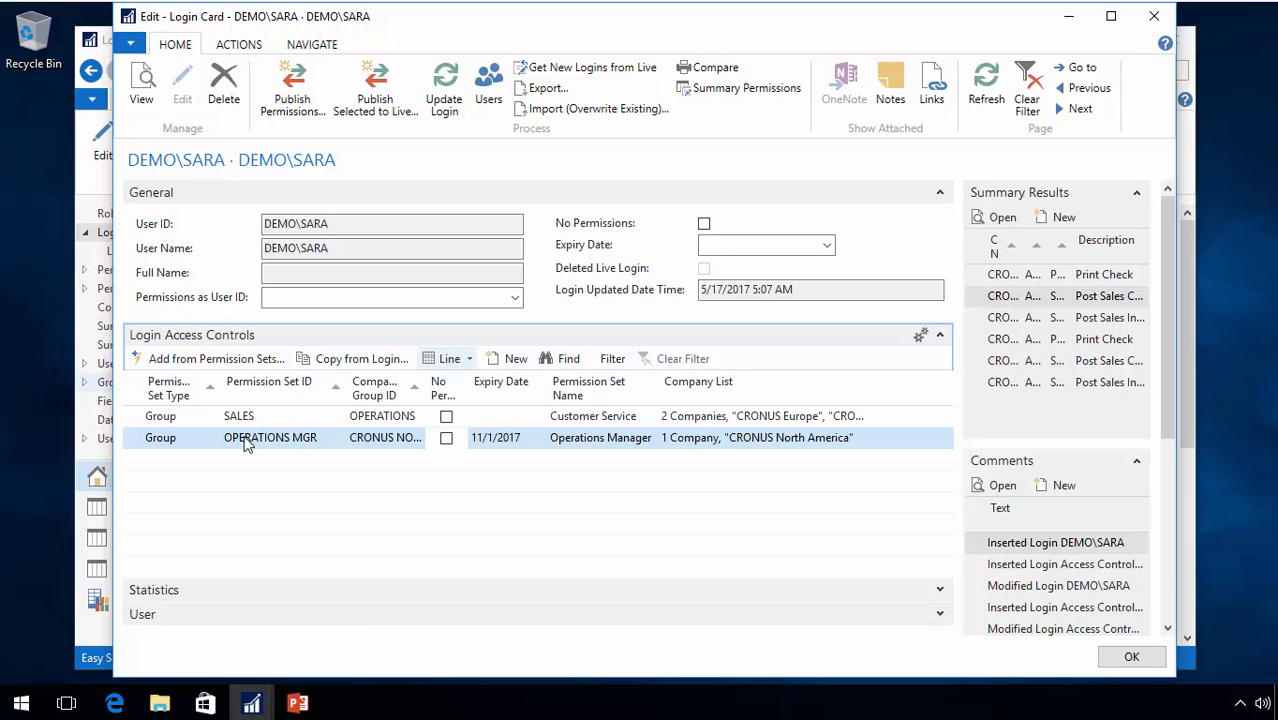
Update the login and inspect where its Vendor Ledger Entry summary permission for CRONUS North America is assigned from
{"action": "left_click", "coordinate": [447, 97]}
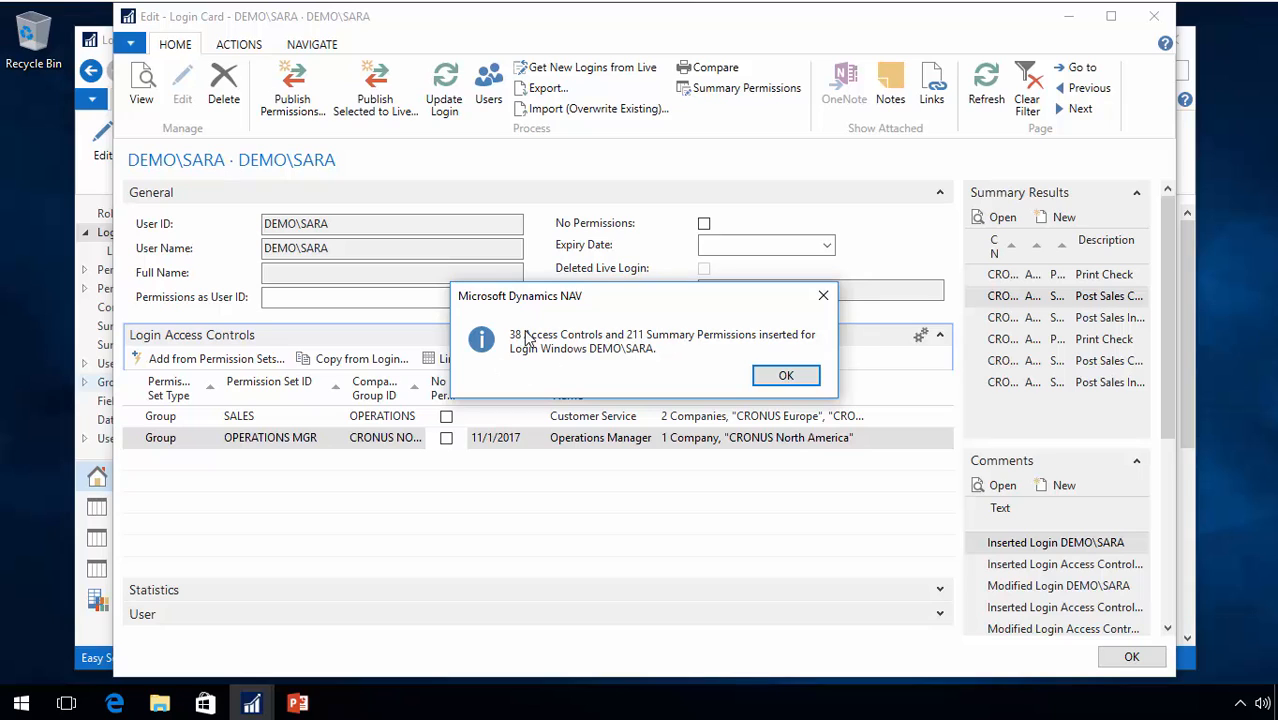
{"action": "left_click", "coordinate": [768, 382]}
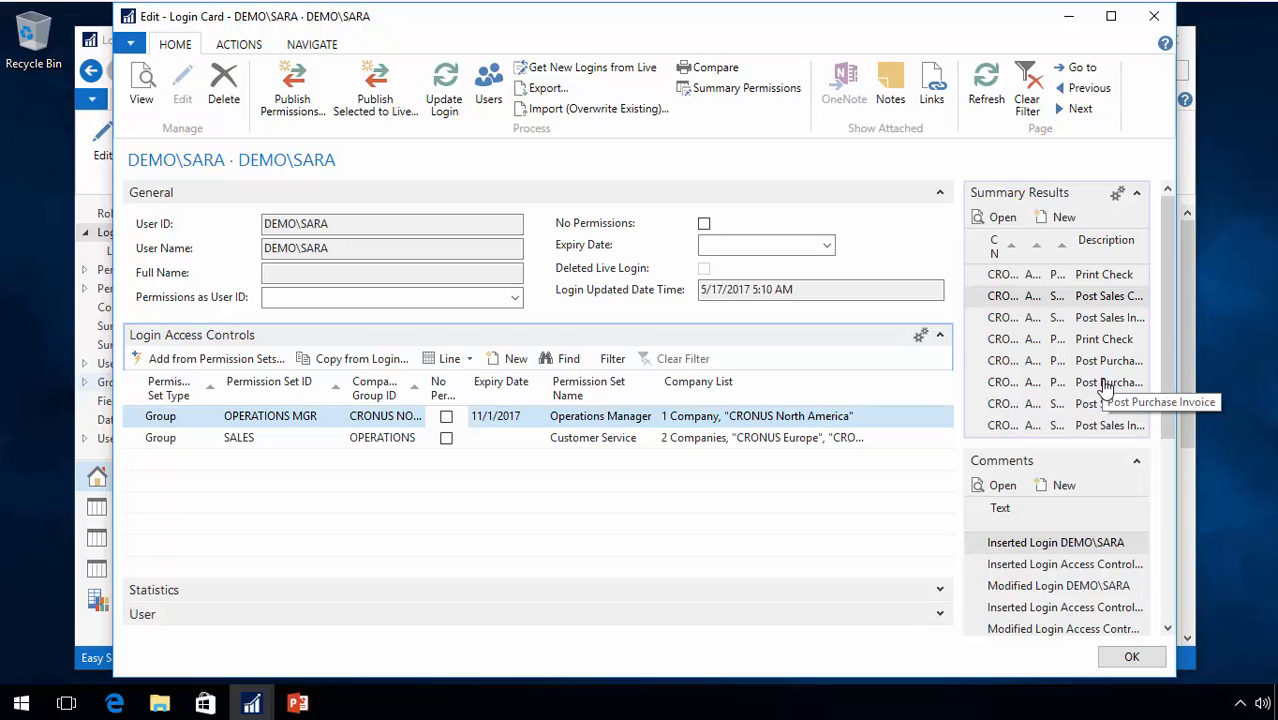
{"action": "left_click", "coordinate": [747, 89]}
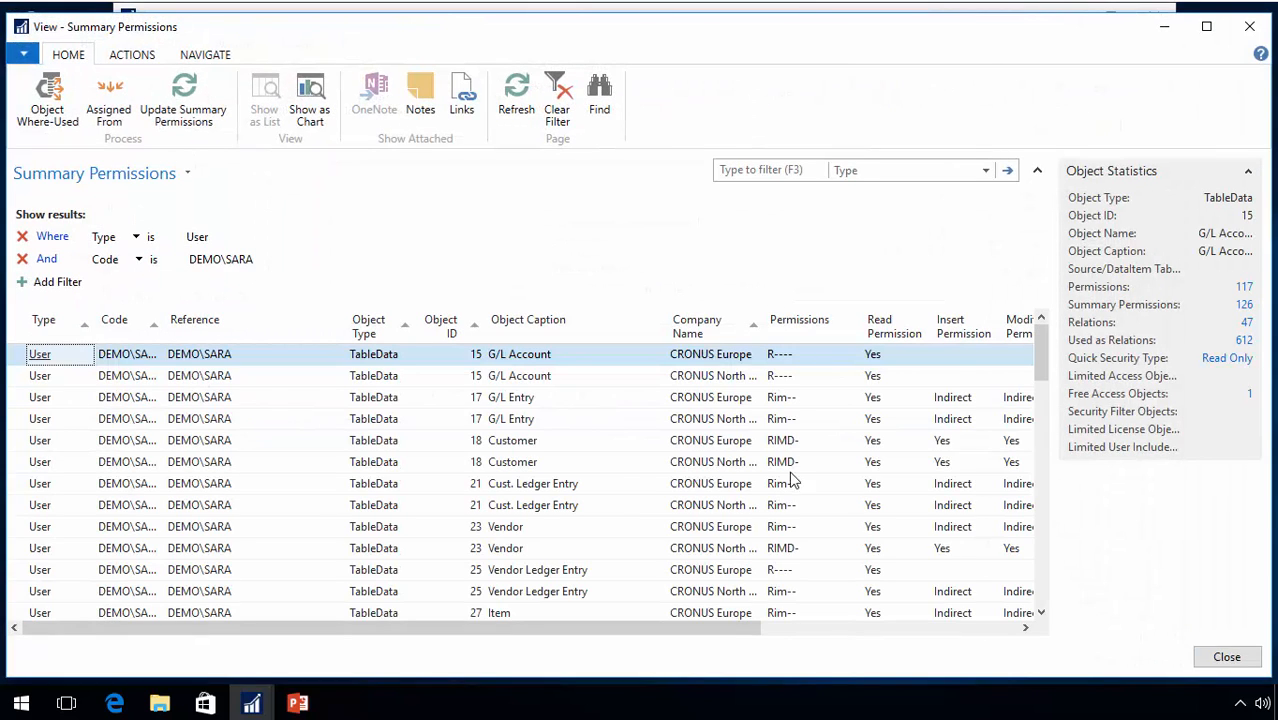
{"action": "left_click", "coordinate": [812, 598]}
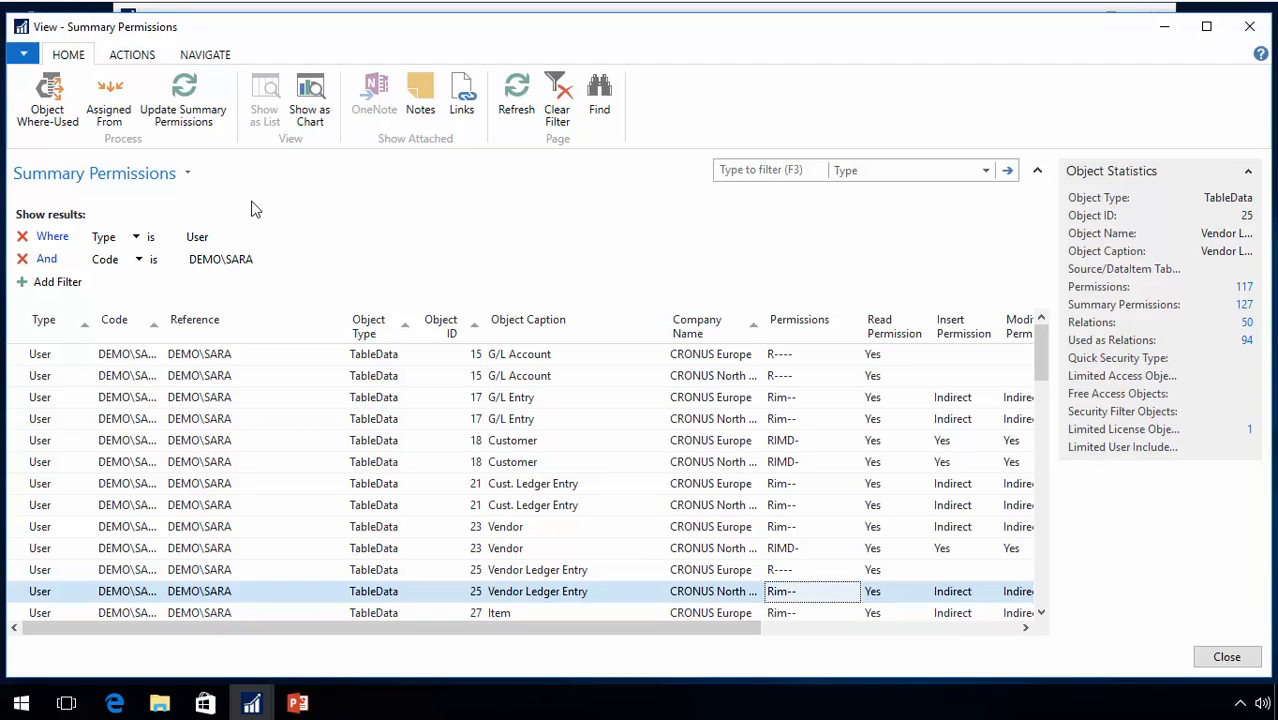
{"action": "left_click", "coordinate": [118, 110]}
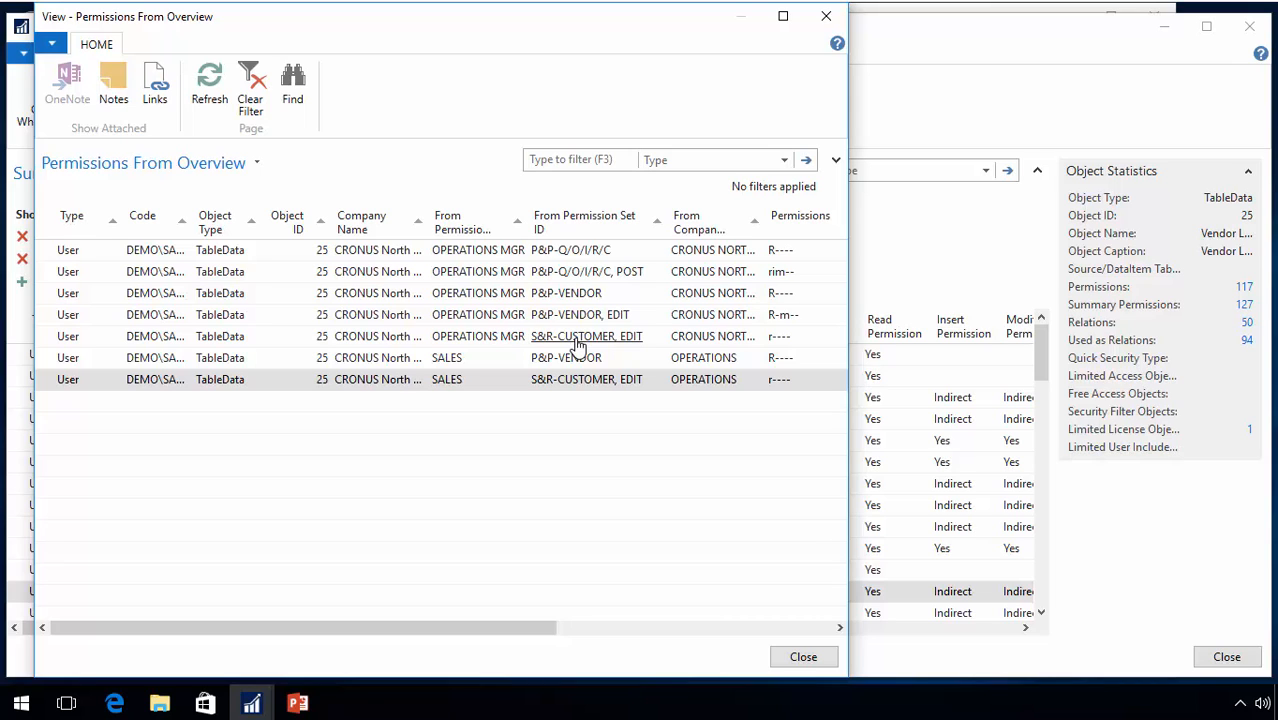
{"action": "key", "text": "Escape"}
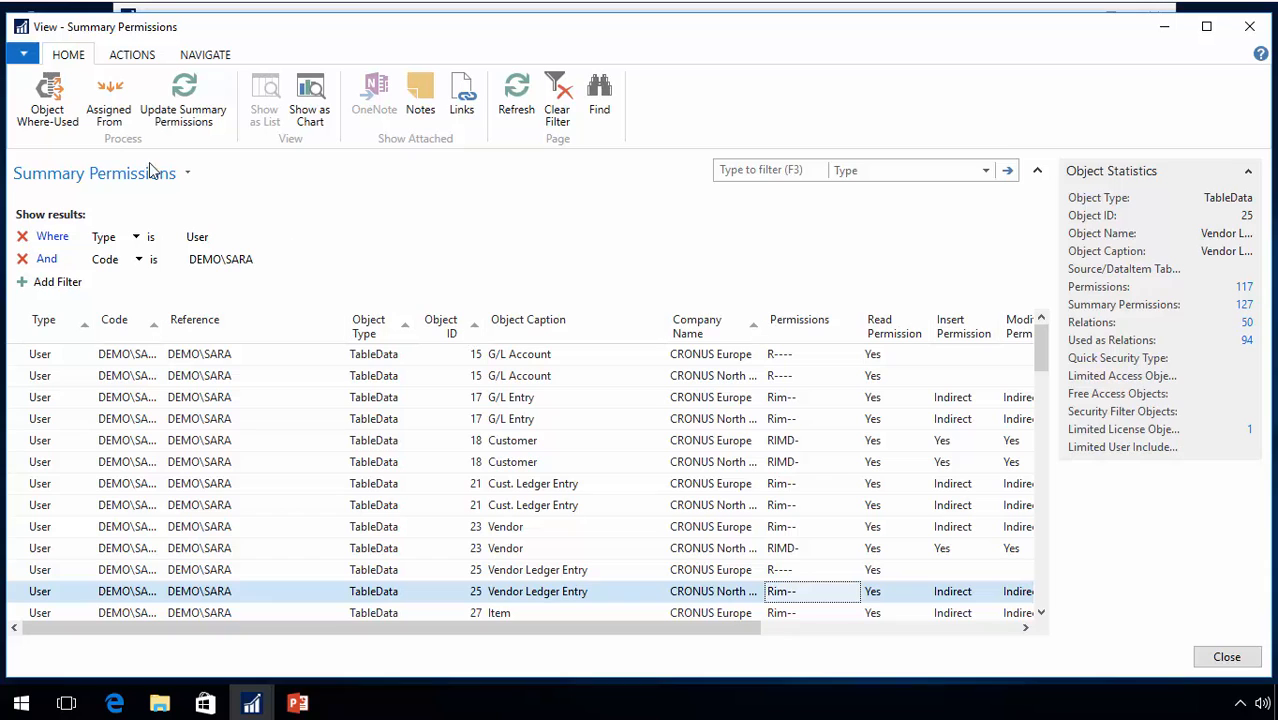
Examine where the Vendor Ledger Entry table data is used, including its permissions and summary permissions, then return to the logins list
{"action": "left_click", "coordinate": [66, 120]}
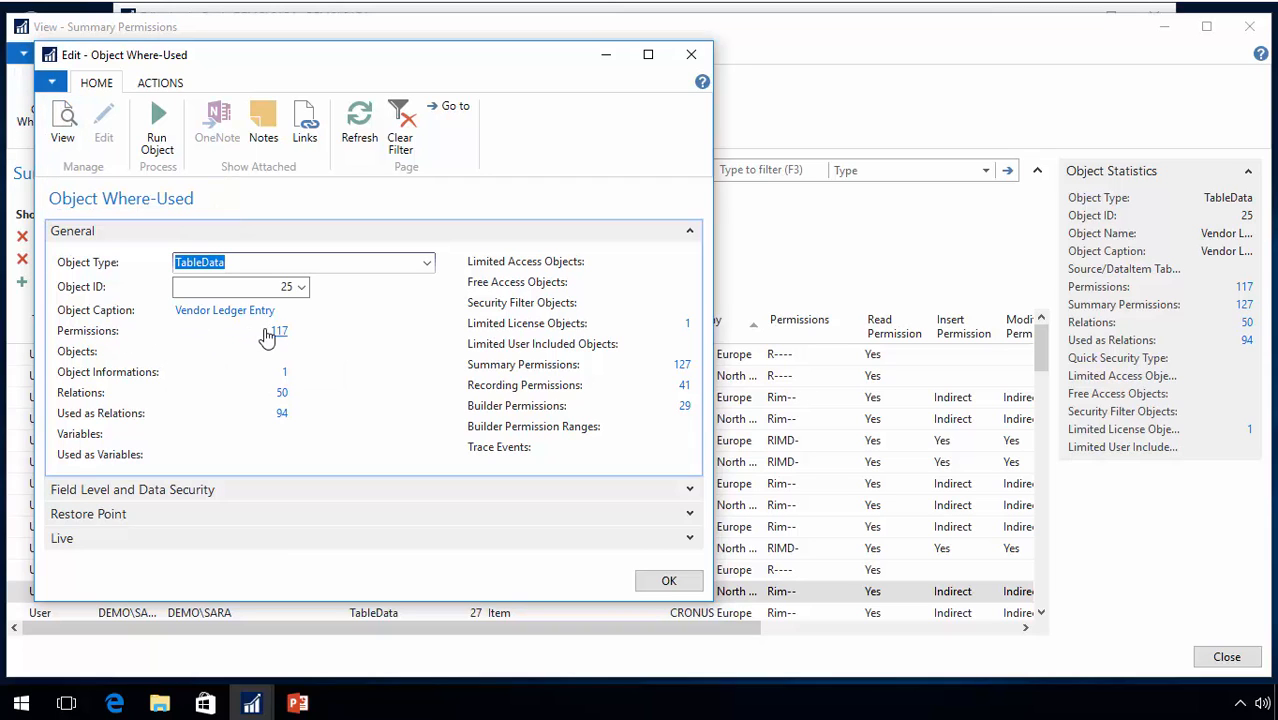
{"action": "left_click", "coordinate": [279, 333]}
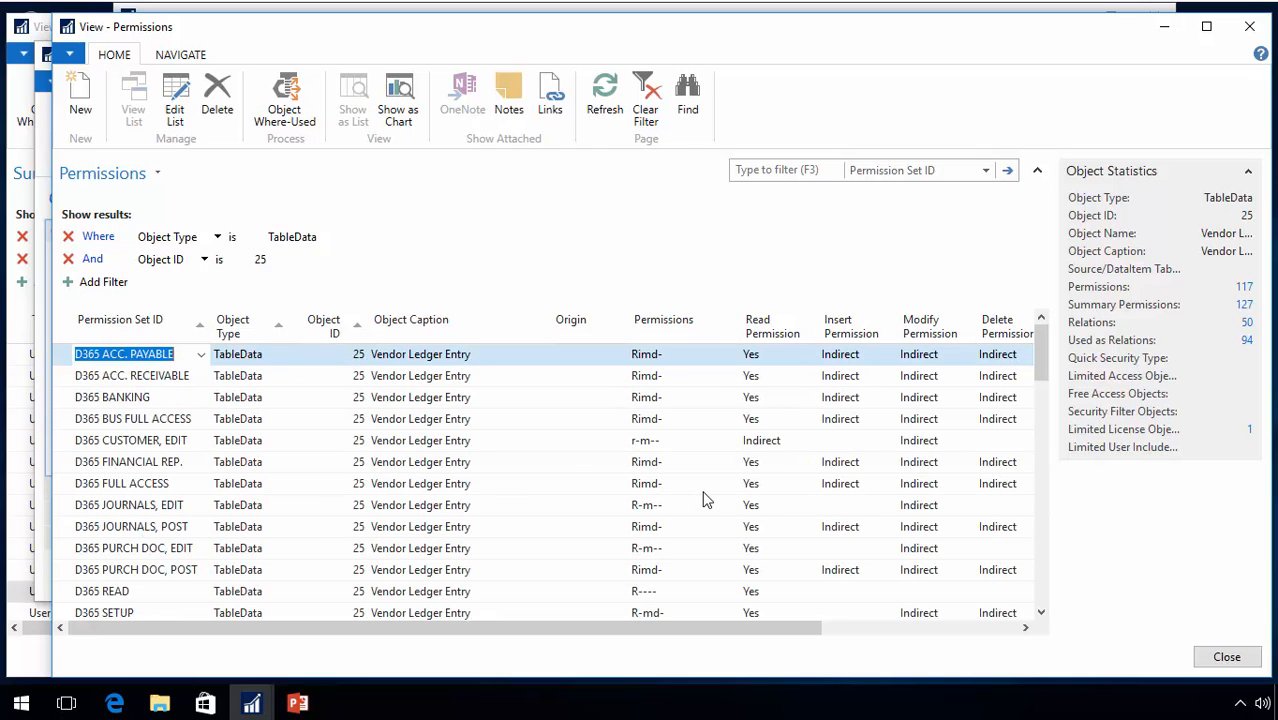
{"action": "key", "text": "Escape"}
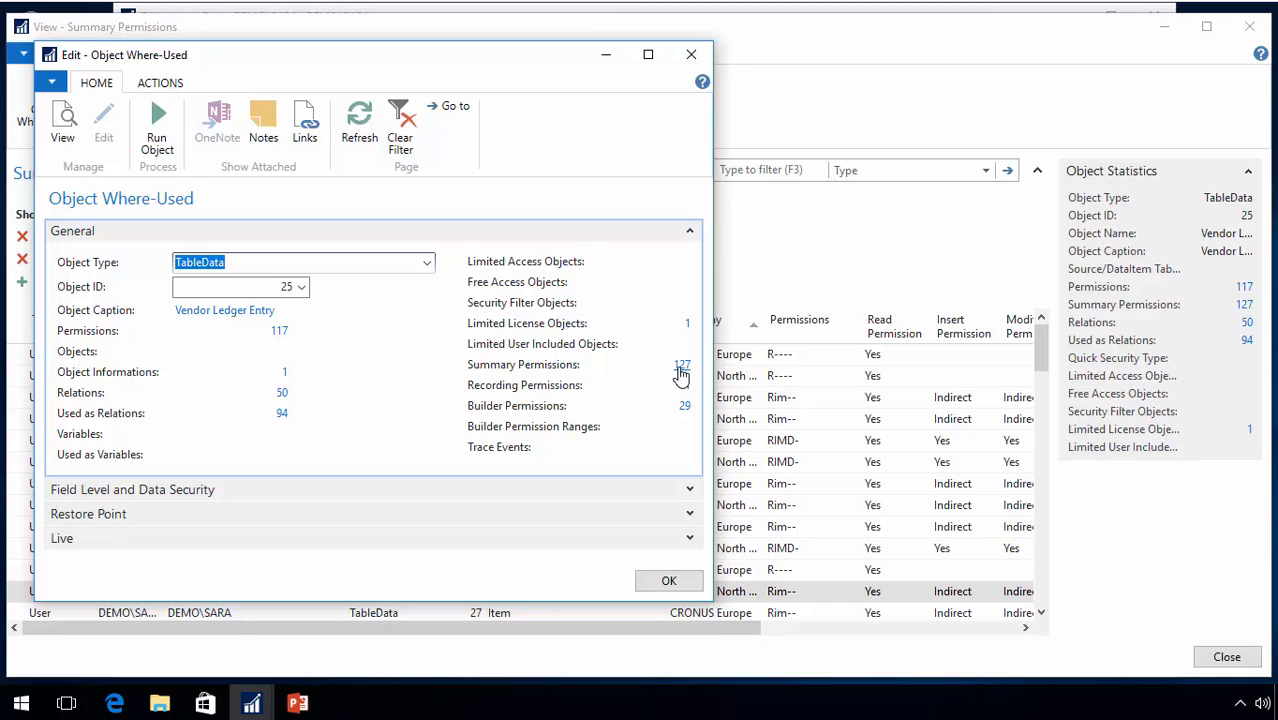
{"action": "left_click", "coordinate": [680, 373]}
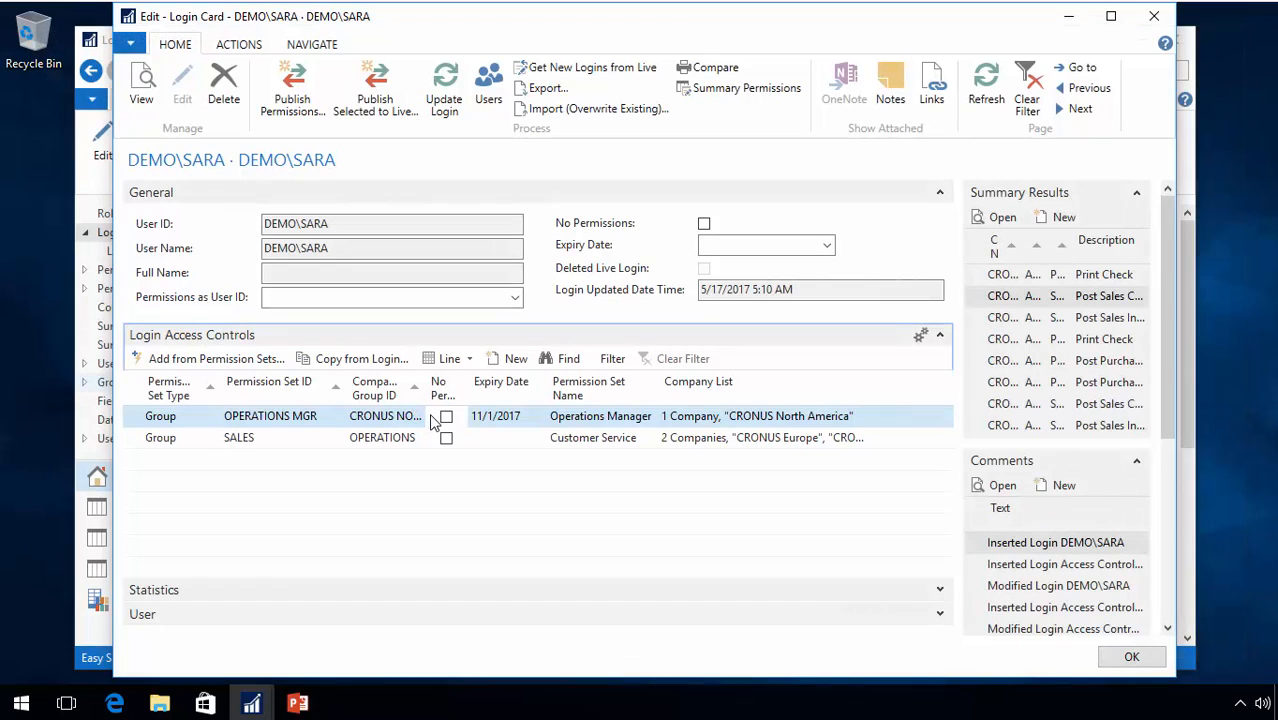
{"action": "key", "text": "Escape"}
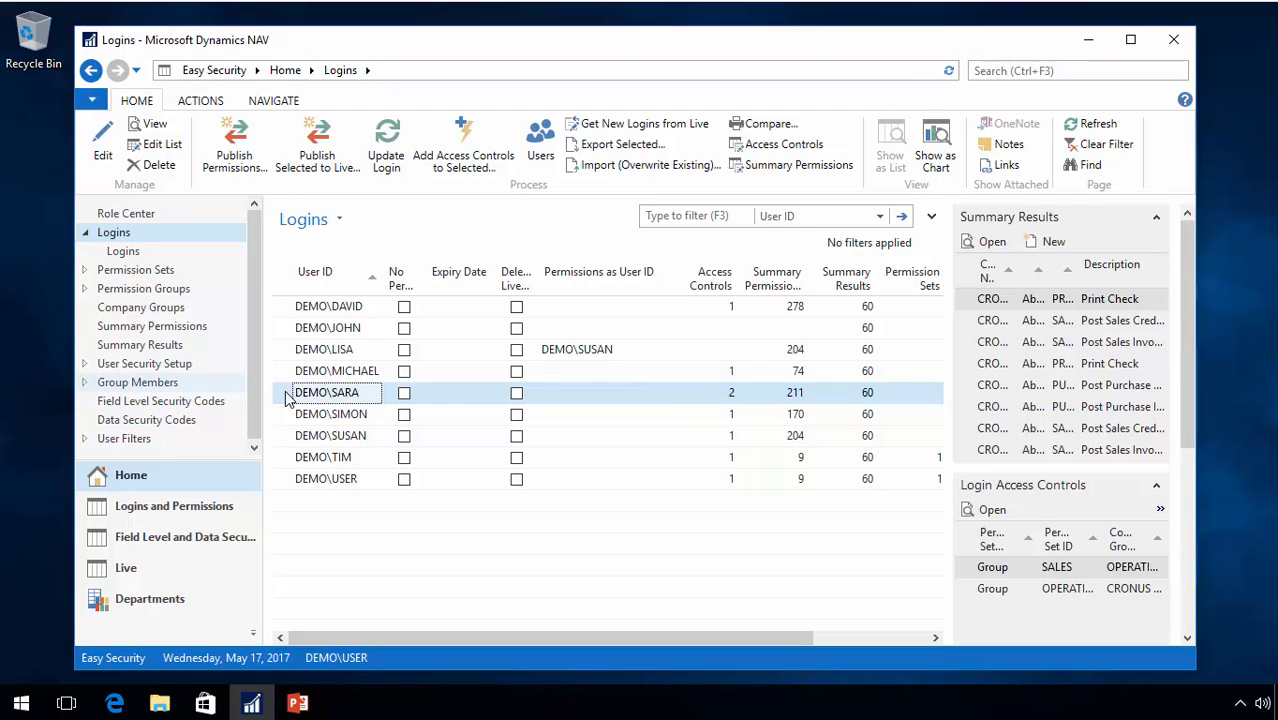
Publish the permissions with the Publish to Live option enabled and no restore point description
{"action": "left_click", "coordinate": [229, 163]}
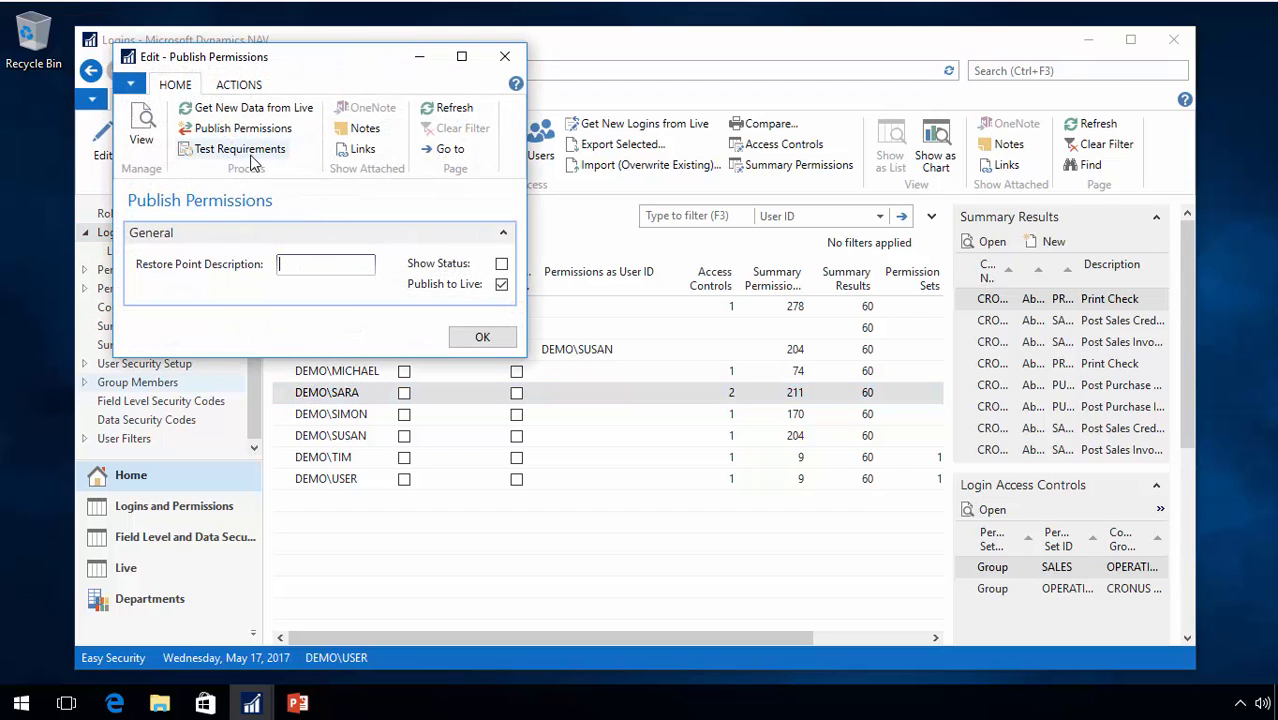
{"action": "left_click", "coordinate": [251, 137]}
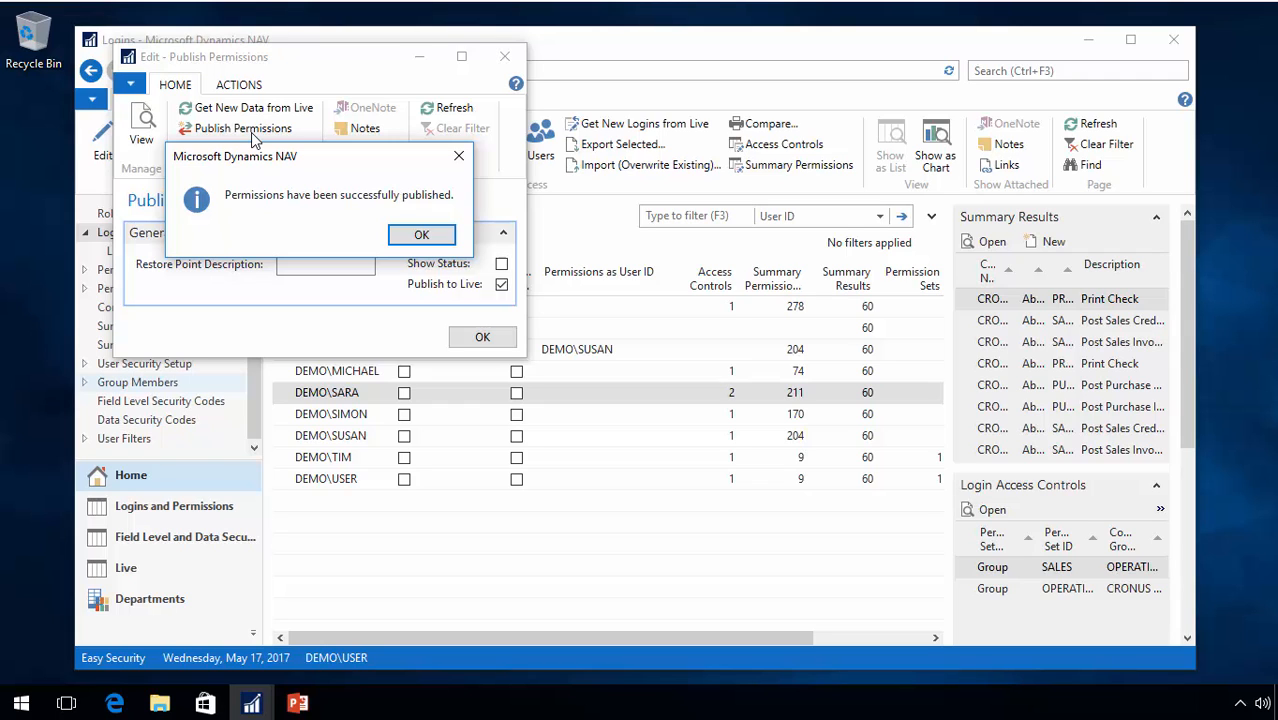
{"action": "key", "text": "Return"}
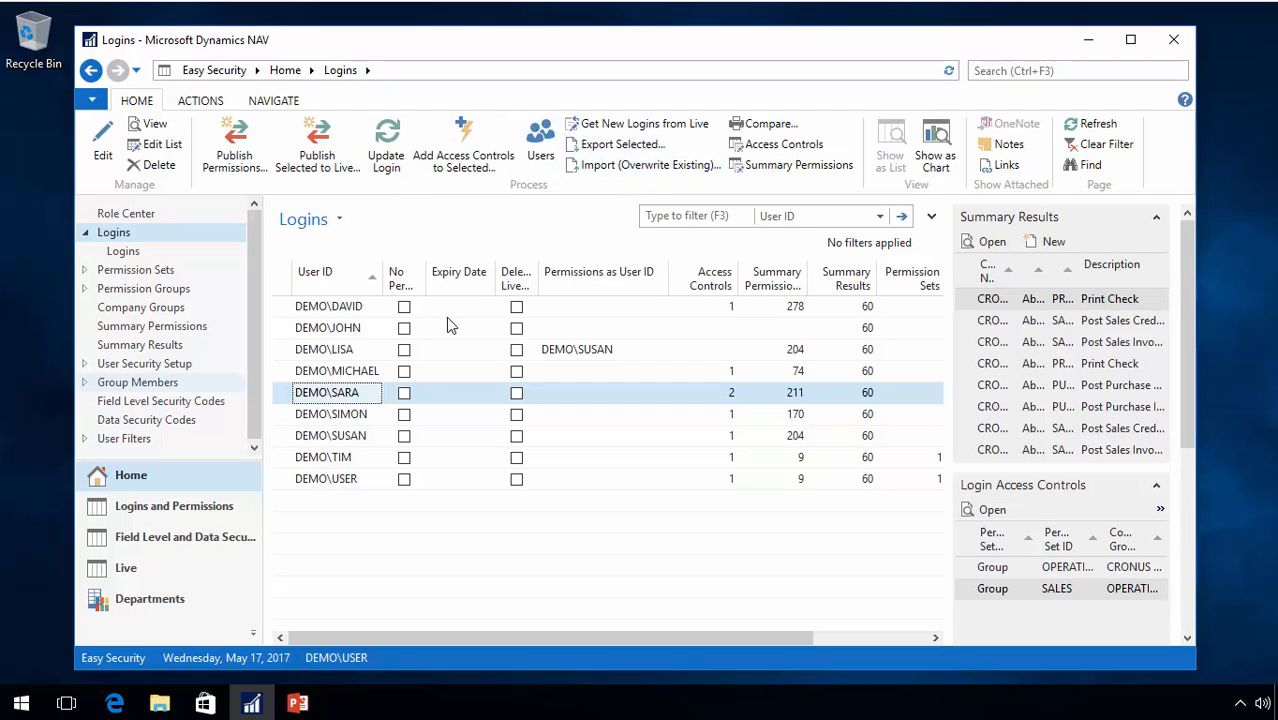
Select the two logins directly below the newly set up one, then return to the Easy Security Role Center
{"action": "left_click_drag", "start_coordinate": [277, 416], "coordinate": [280, 446]}
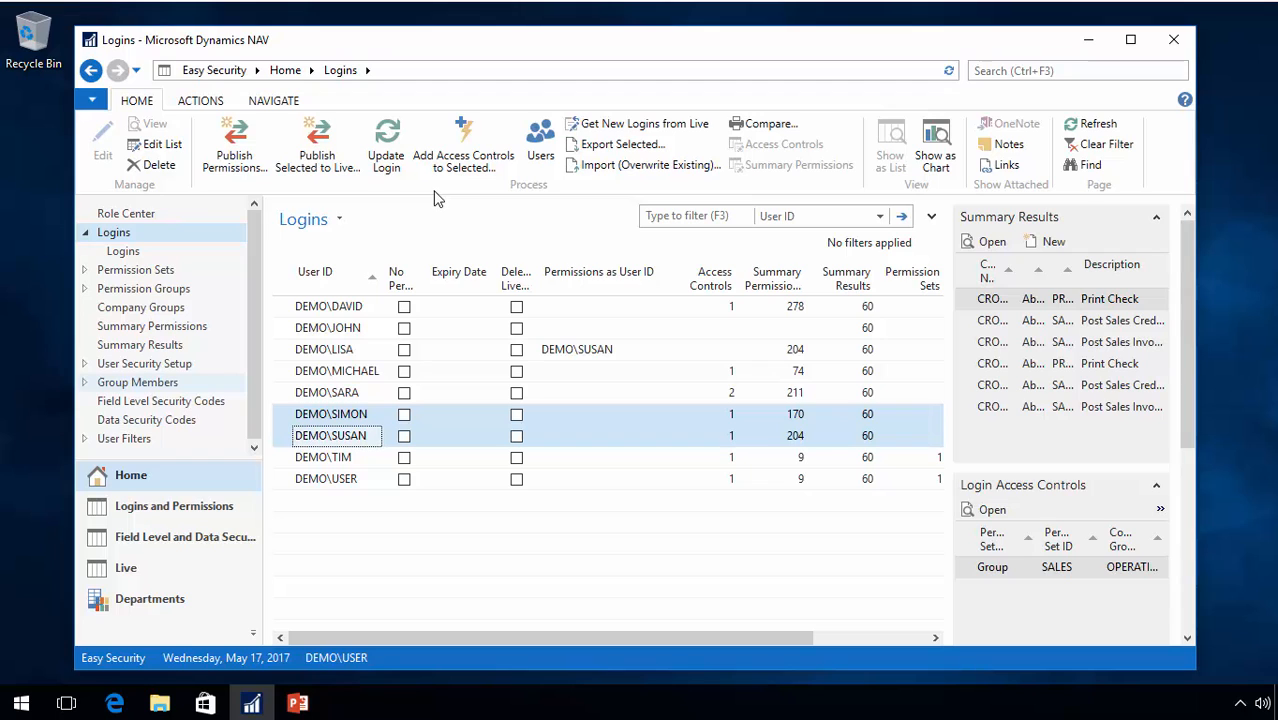
{"action": "left_click", "coordinate": [100, 234]}
{"action": "left_click", "coordinate": [120, 273]}
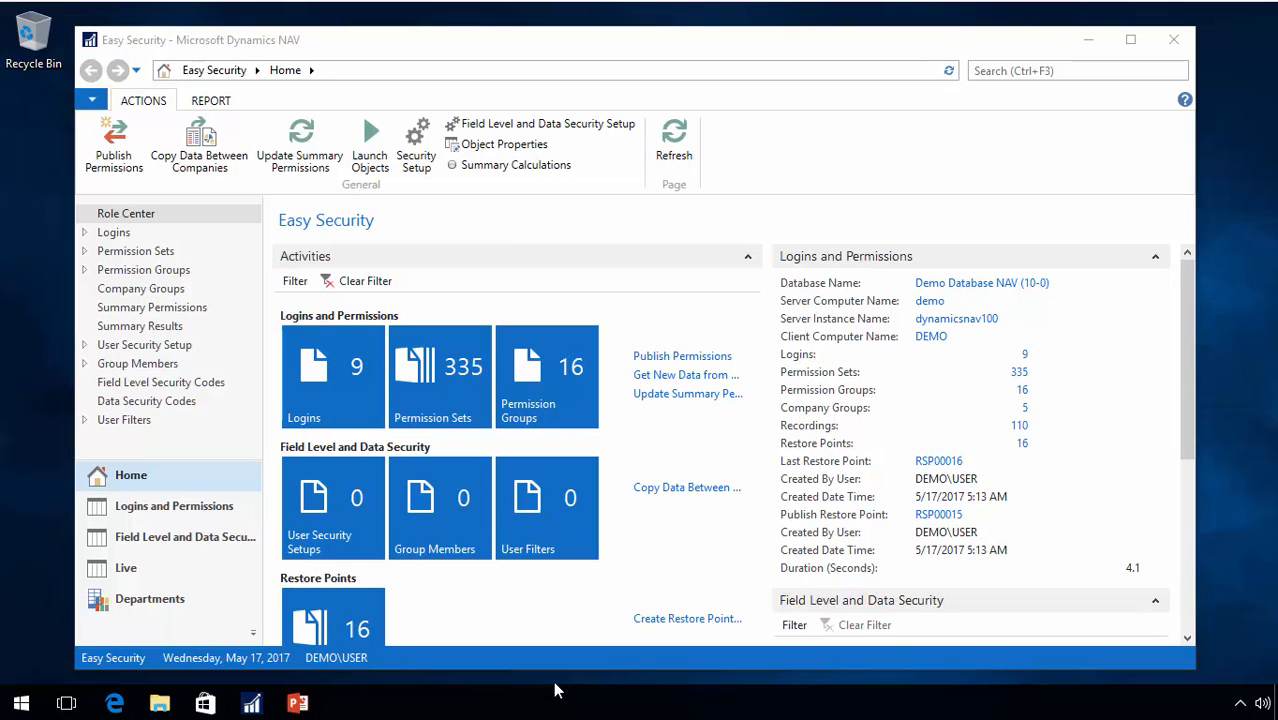
Search Windows for SQL Server 2016 Profiler and launch it
{"action": "key", "text": "super"}
{"action": "type", "text": "sql "}
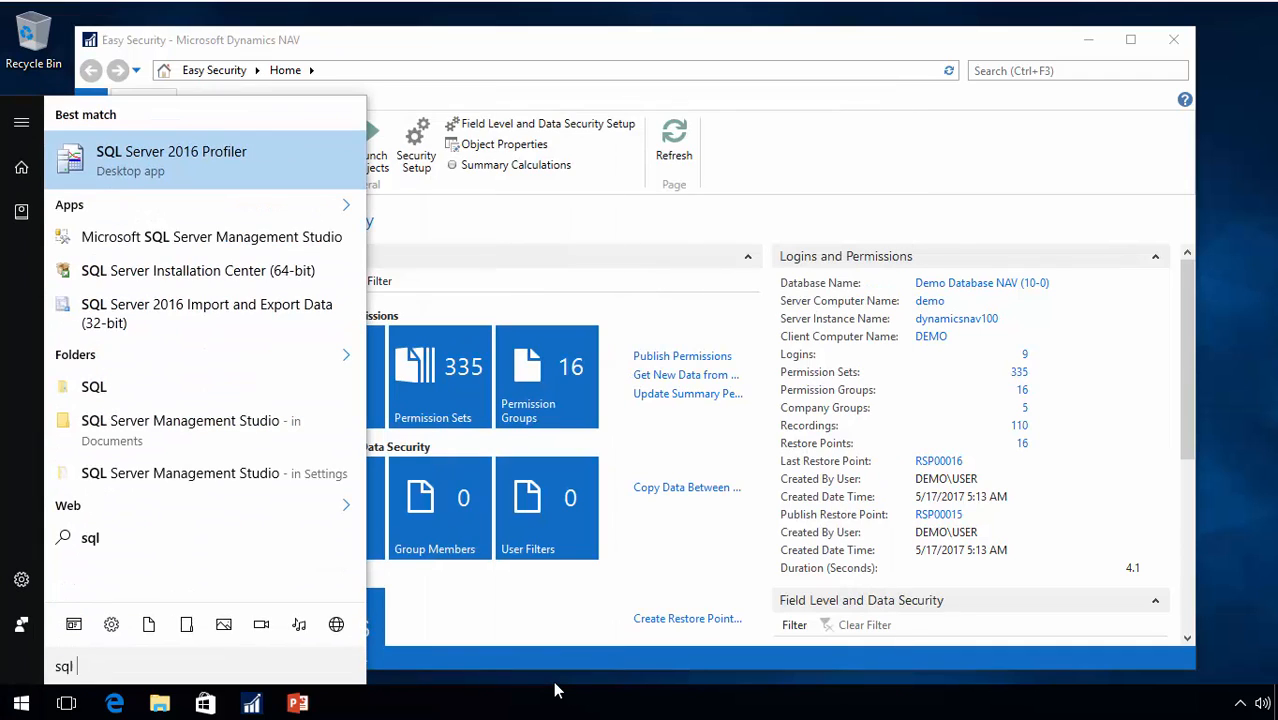
{"action": "type", "text": "se"}
{"action": "key", "text": "Return"}
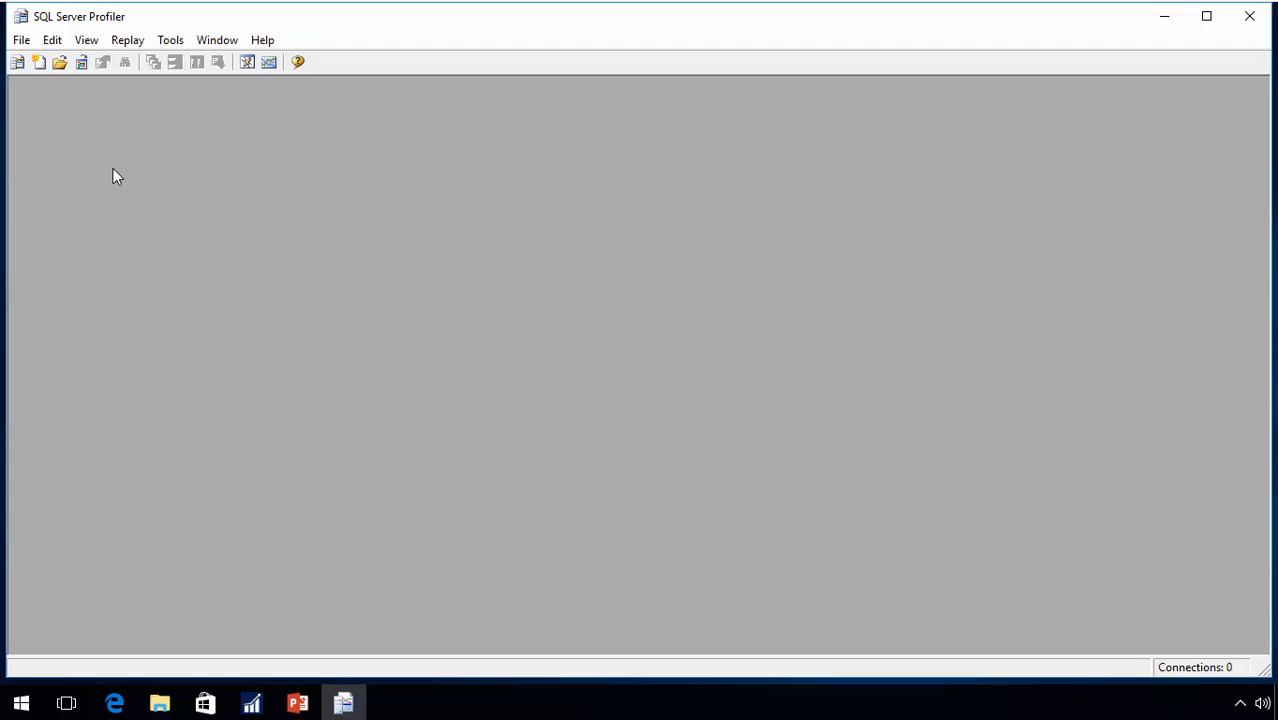
Open the NAV Easy Security (NAVRecording User) trace template for editing and save it as the default for Microsoft SQL Server 2016
{"action": "left_click", "coordinate": [21, 41]}
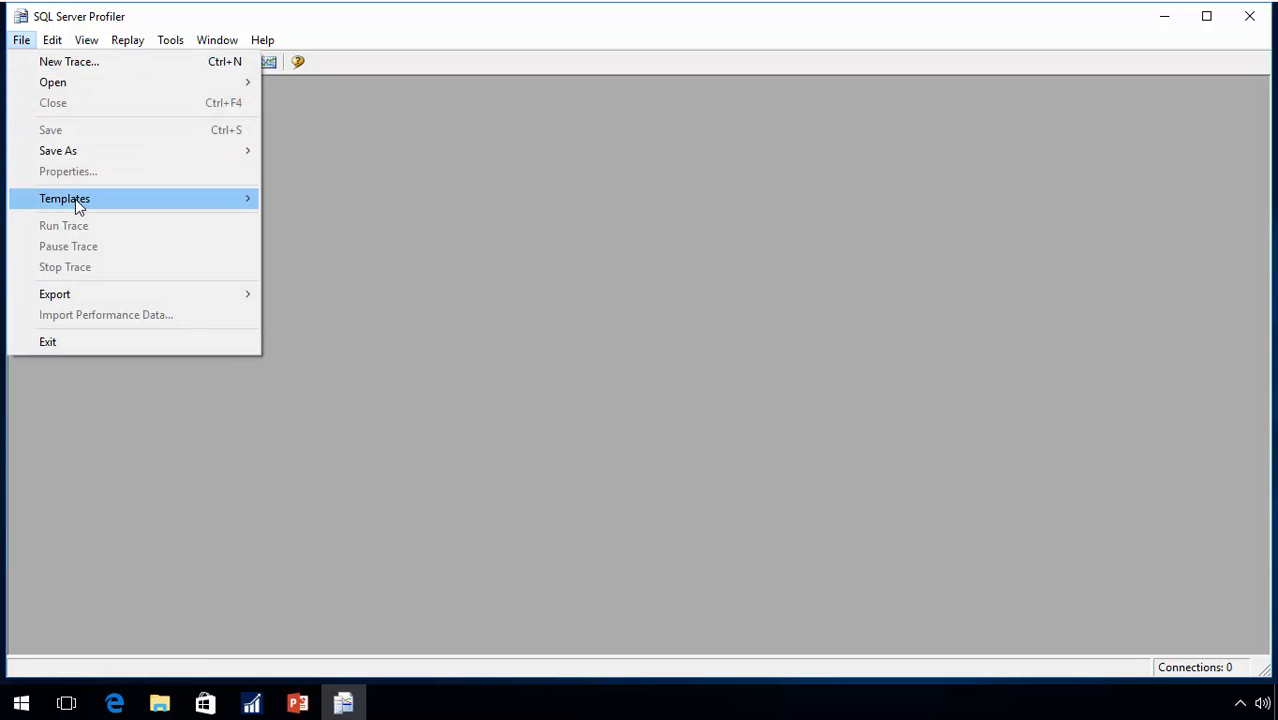
{"action": "mouse_move", "coordinate": [79, 204]}
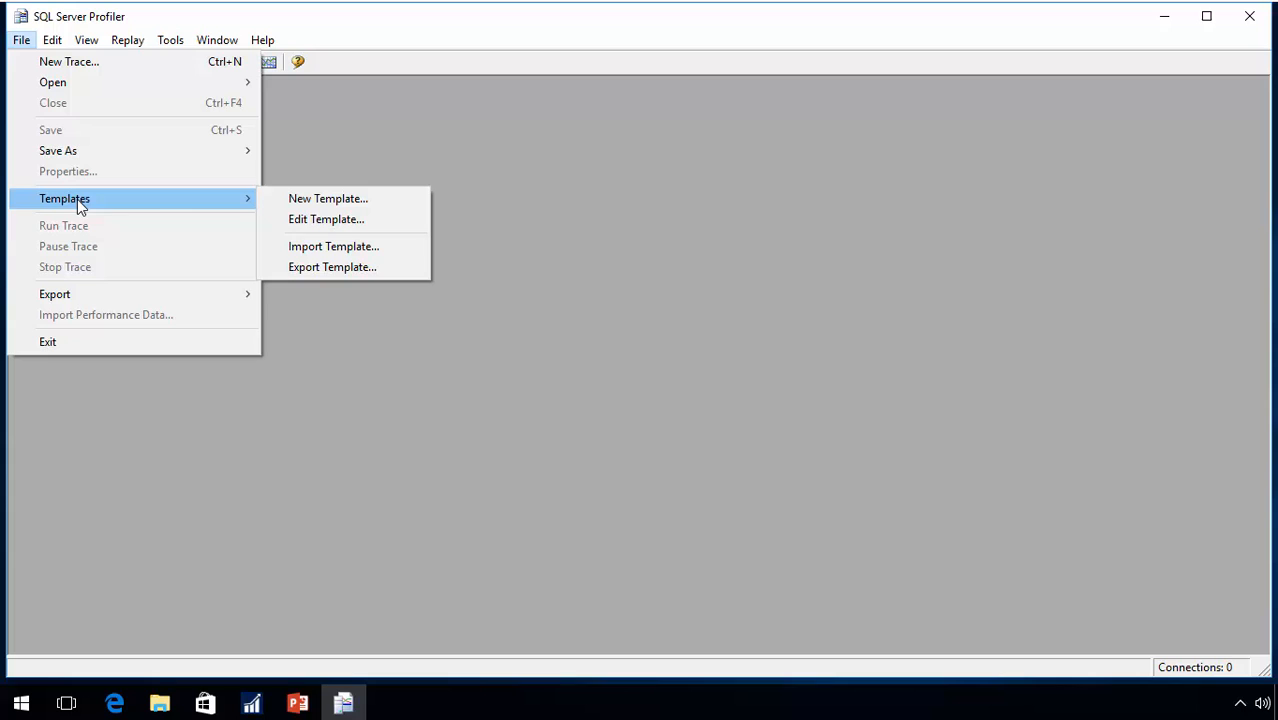
{"action": "left_click", "coordinate": [342, 219]}
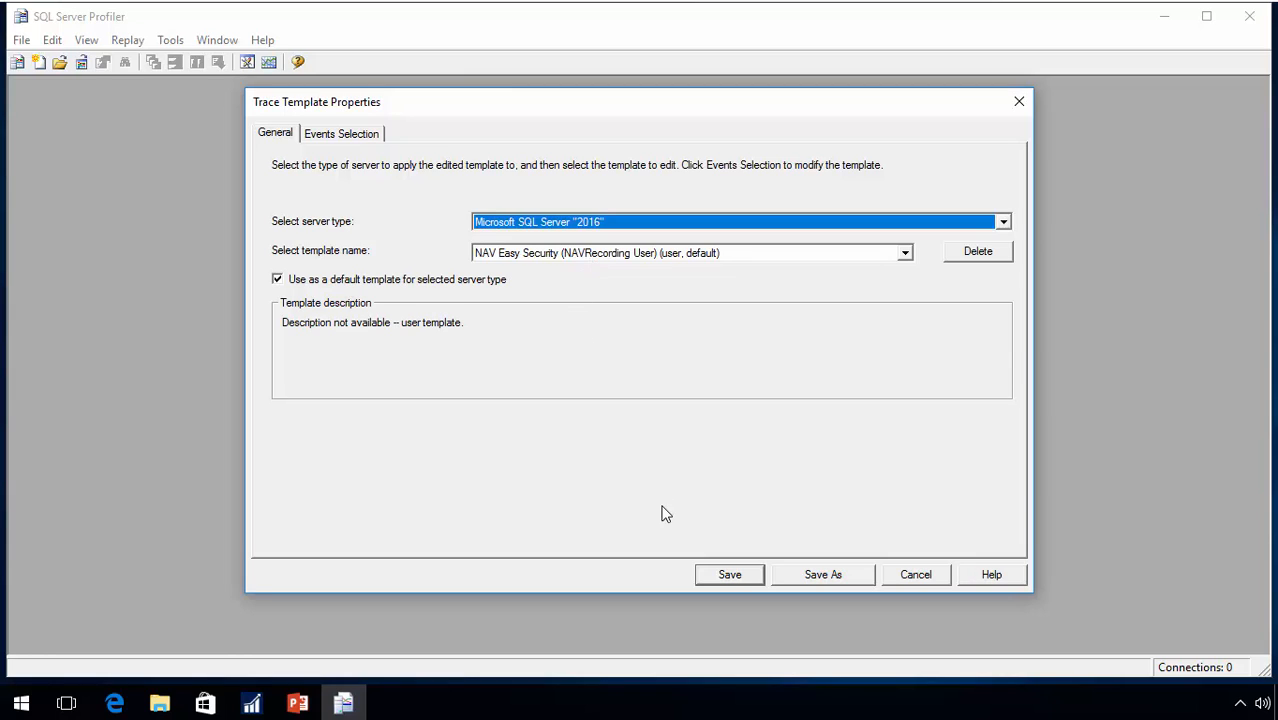
{"action": "left_click", "coordinate": [729, 576]}
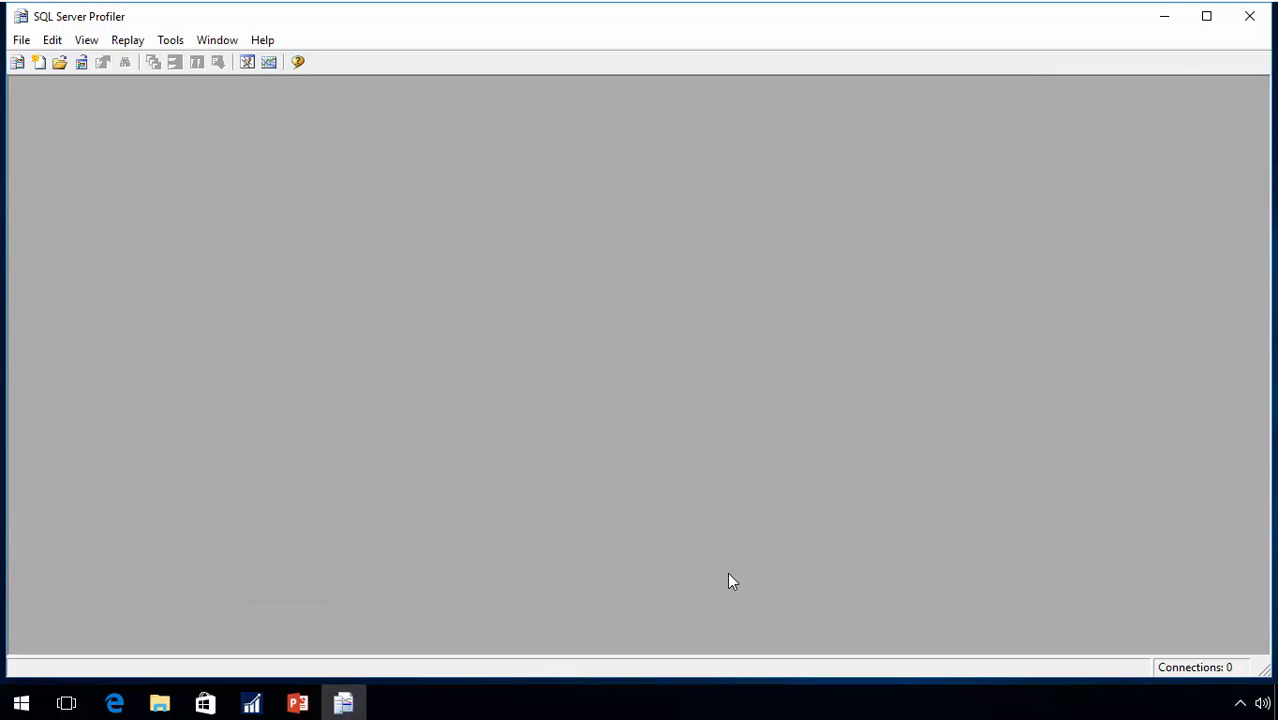
Create a new trace connected to the DEMO\NAVDEMO database engine with Windows Authentication
{"action": "left_click", "coordinate": [21, 40]}
{"action": "left_click", "coordinate": [45, 61]}
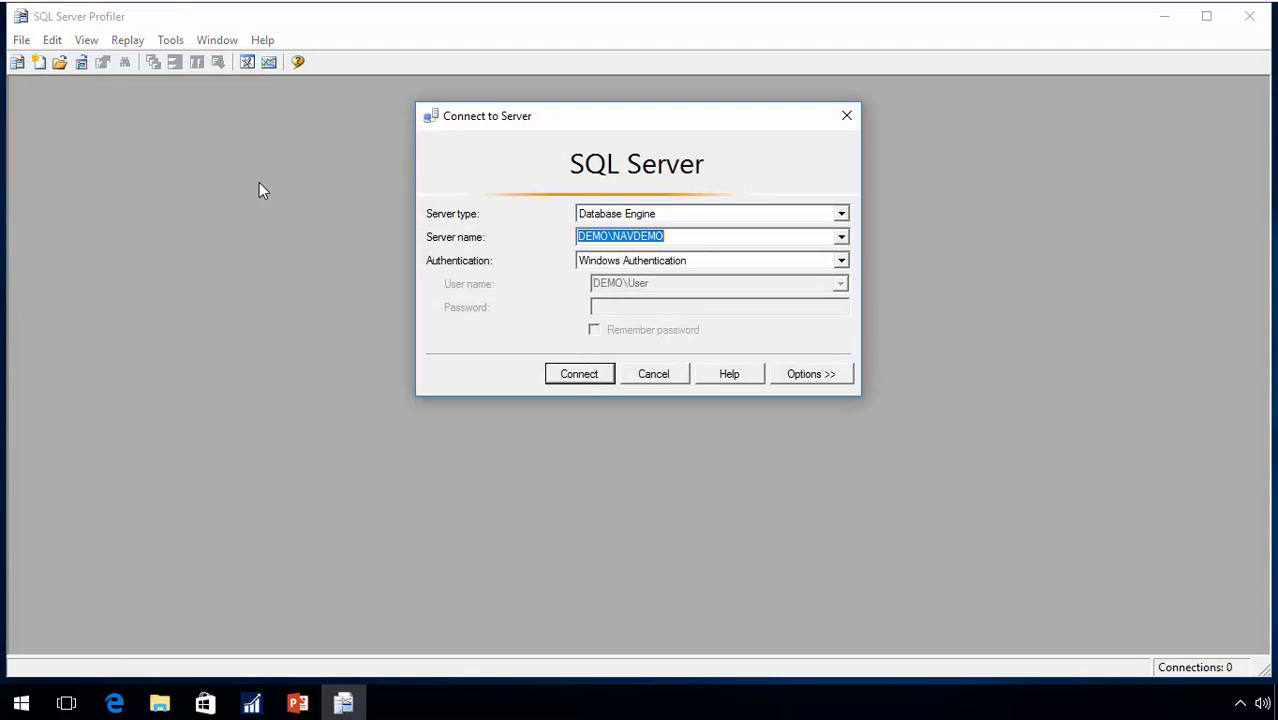
{"action": "left_click", "coordinate": [590, 377]}
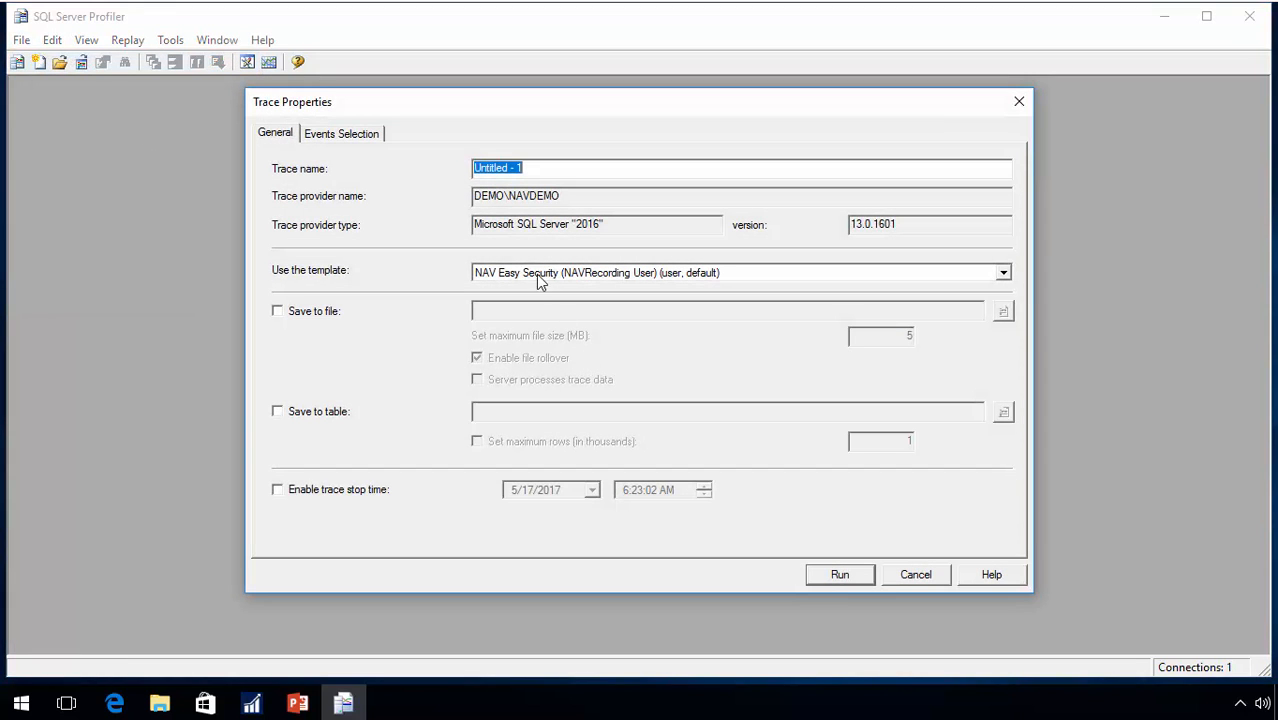
Check the trace's selected events and its LoginName column filter, then run the trace
{"action": "left_click", "coordinate": [350, 135]}
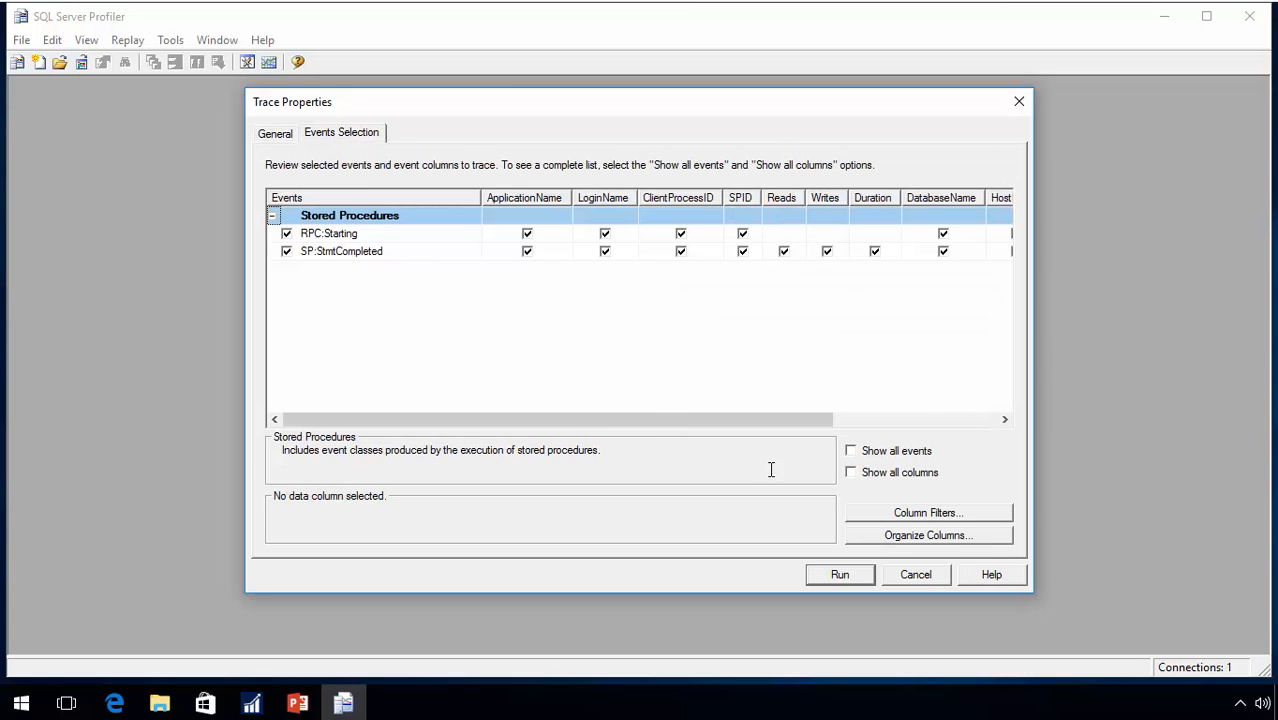
{"action": "left_click", "coordinate": [942, 514]}
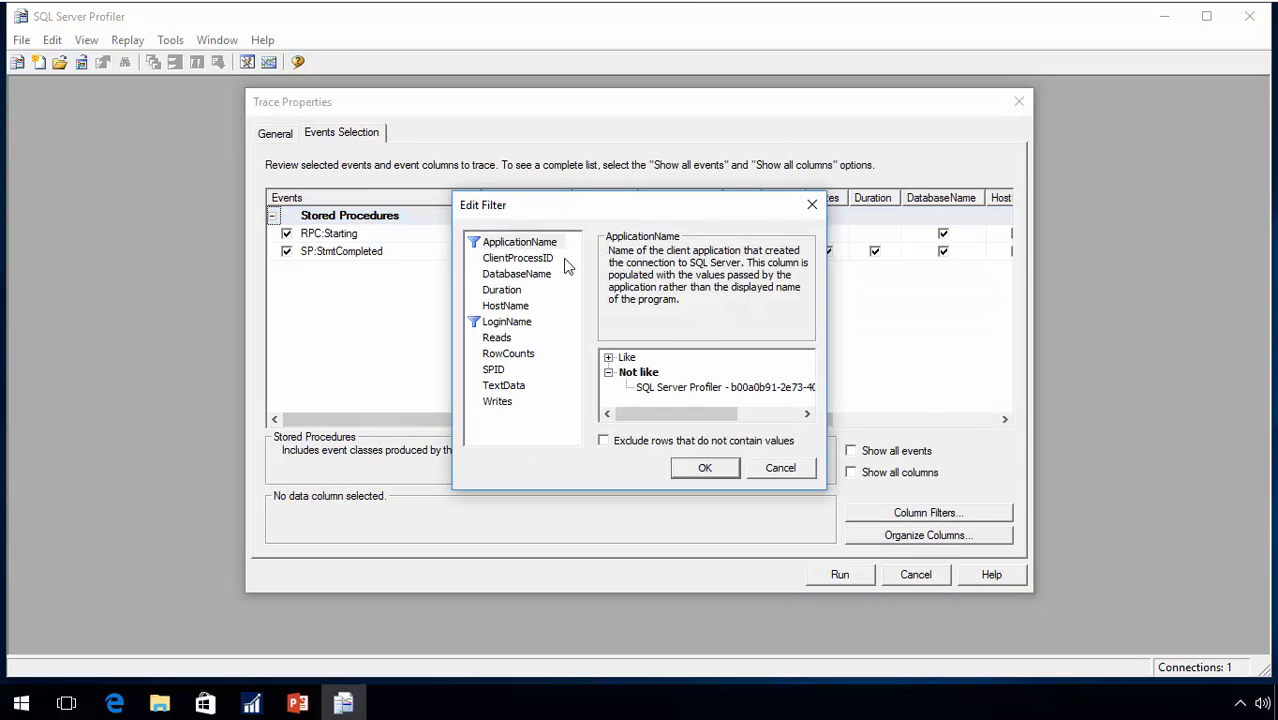
{"action": "left_click", "coordinate": [503, 325]}
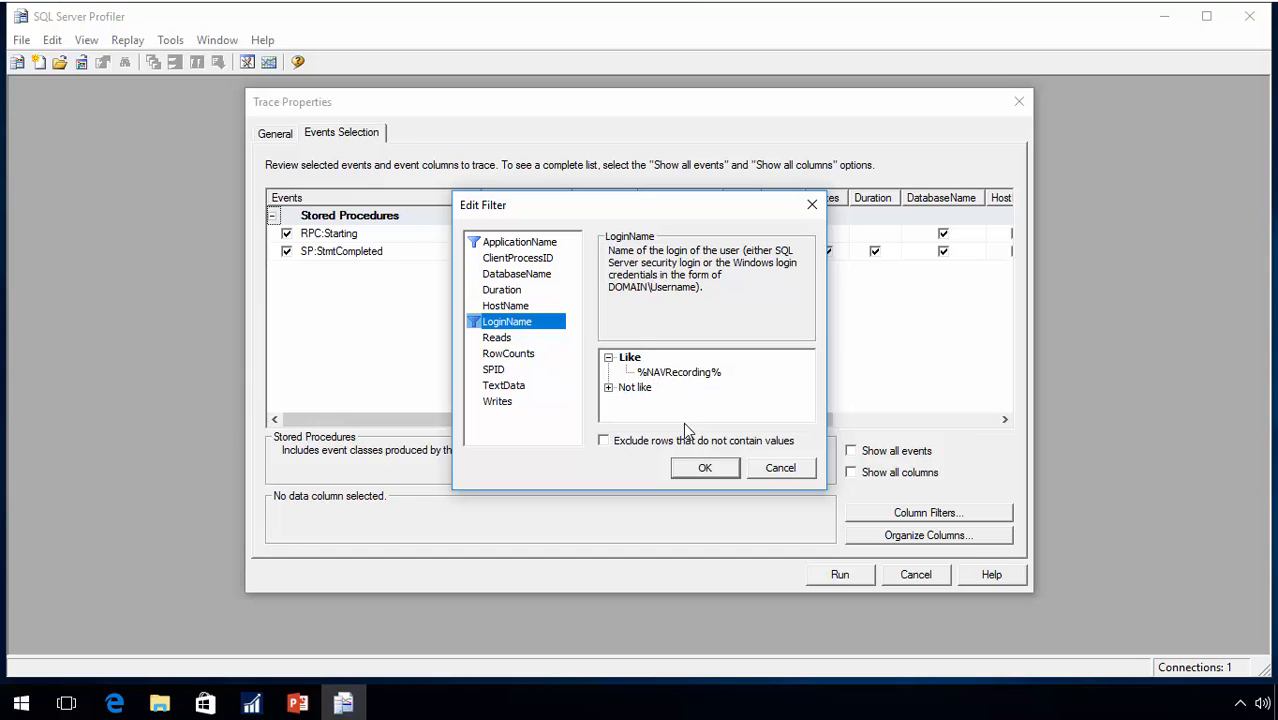
{"action": "left_click", "coordinate": [705, 467]}
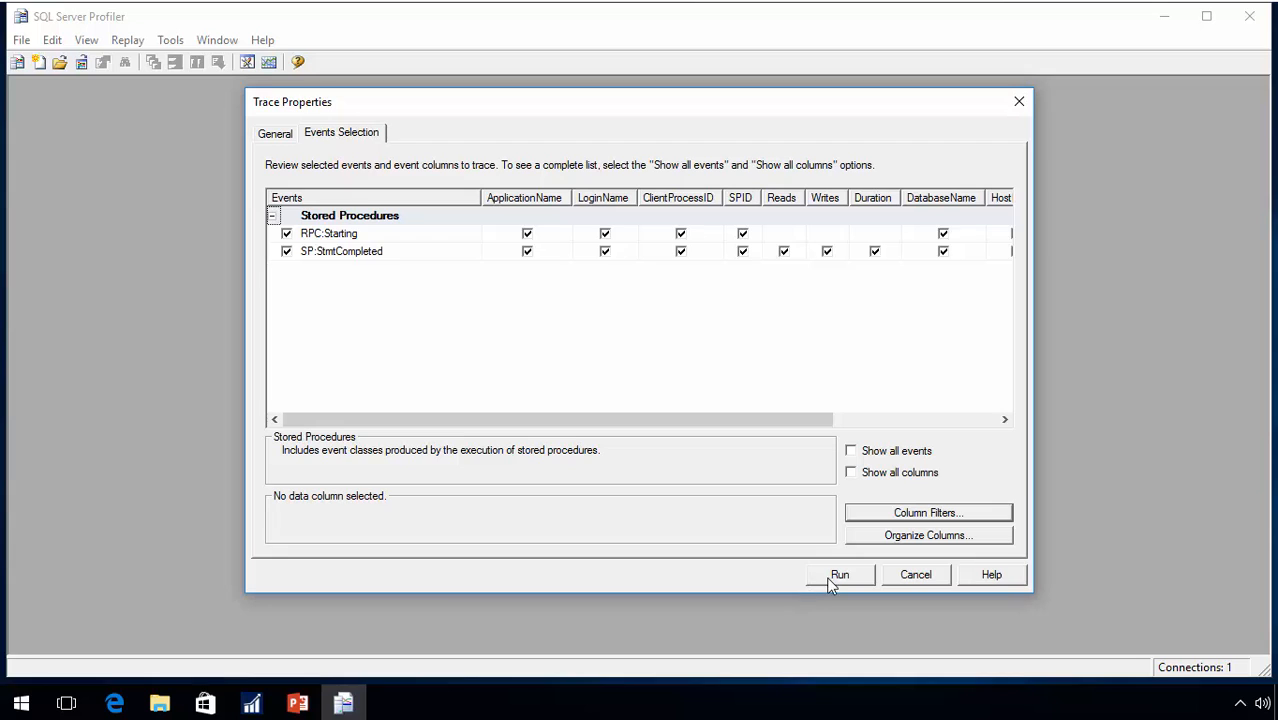
{"action": "left_click", "coordinate": [840, 575]}
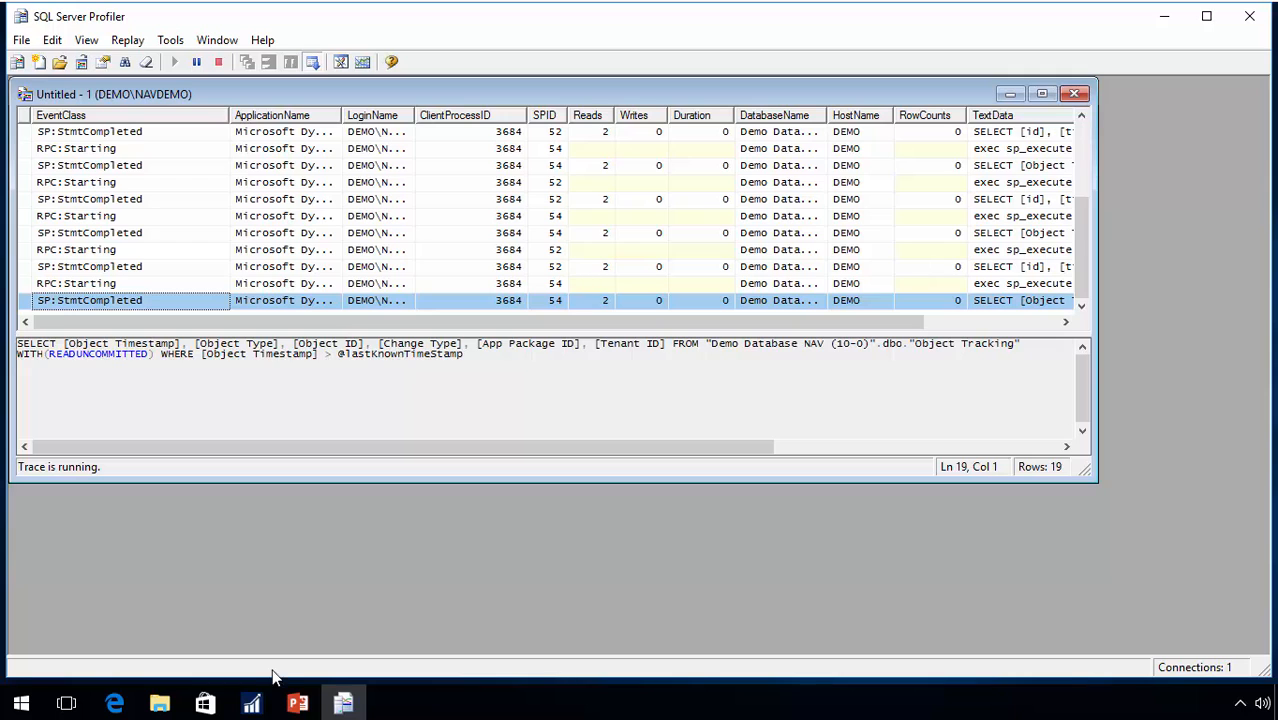
Open the Dynamics NAV 2017 server administration console and allow it to make changes to the device
{"action": "mouse_move", "coordinate": [256, 702]}
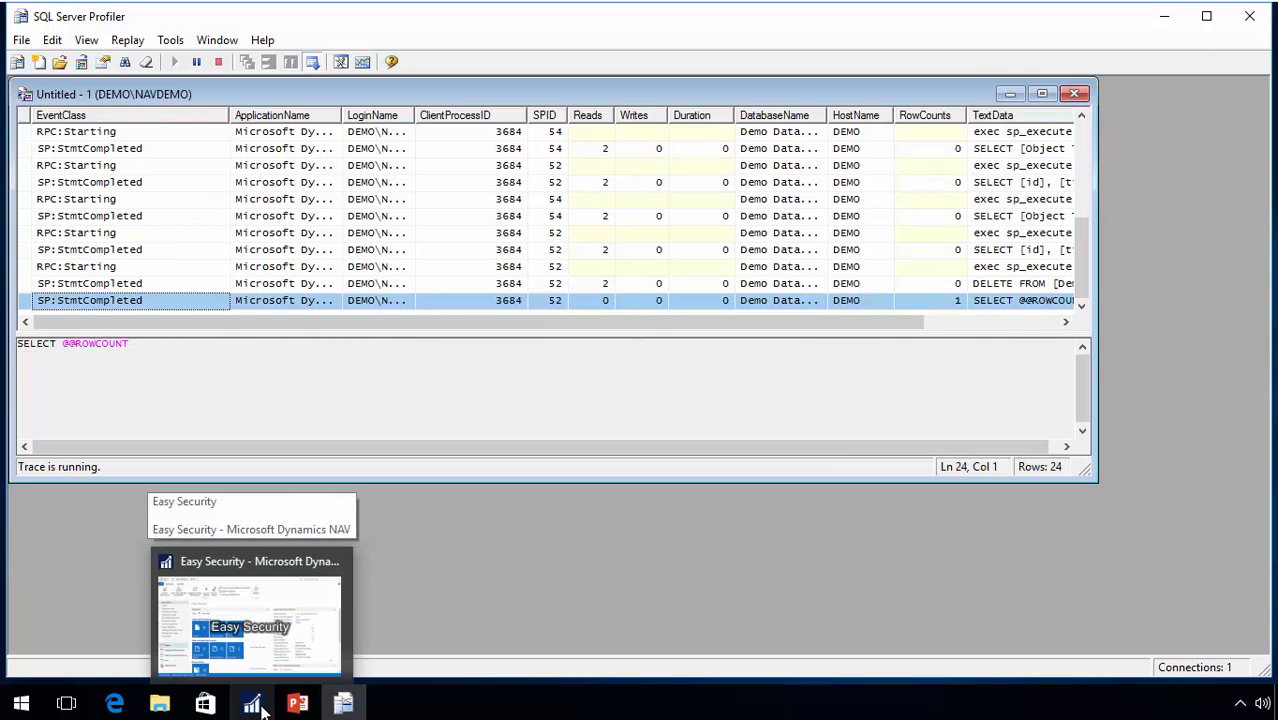
{"action": "left_click", "coordinate": [250, 620]}
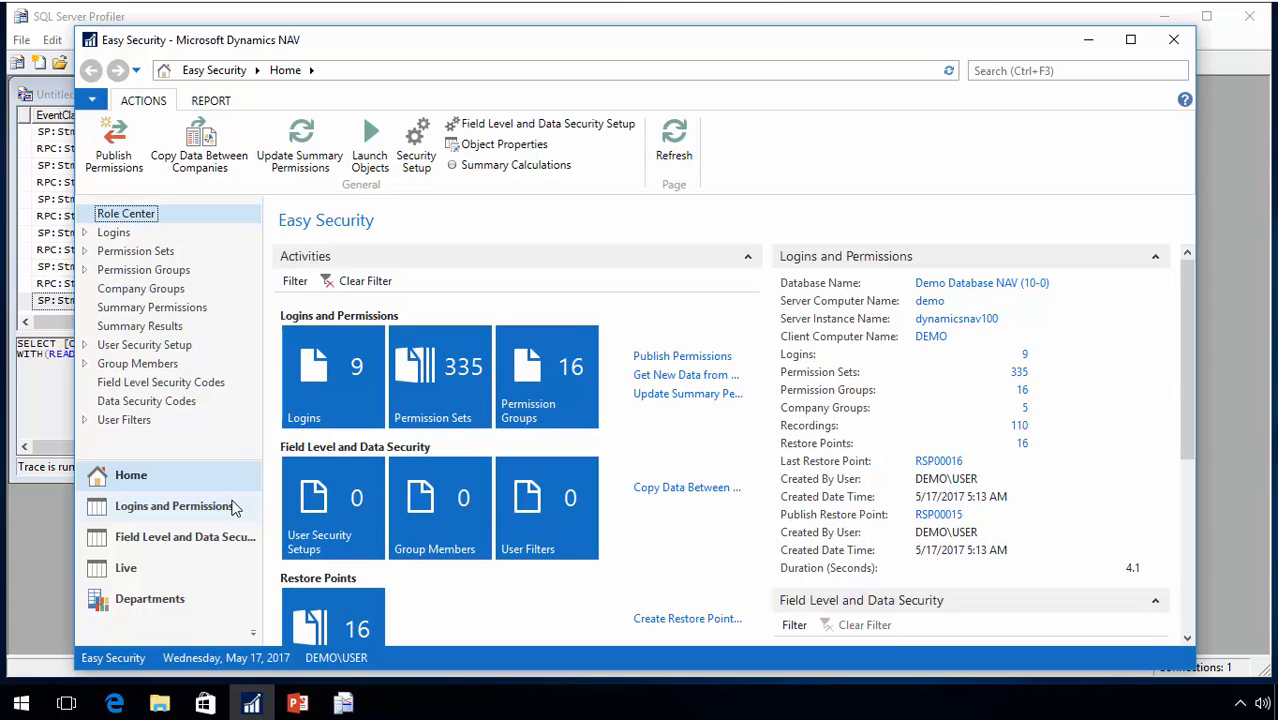
{"action": "left_click", "coordinate": [30, 704]}
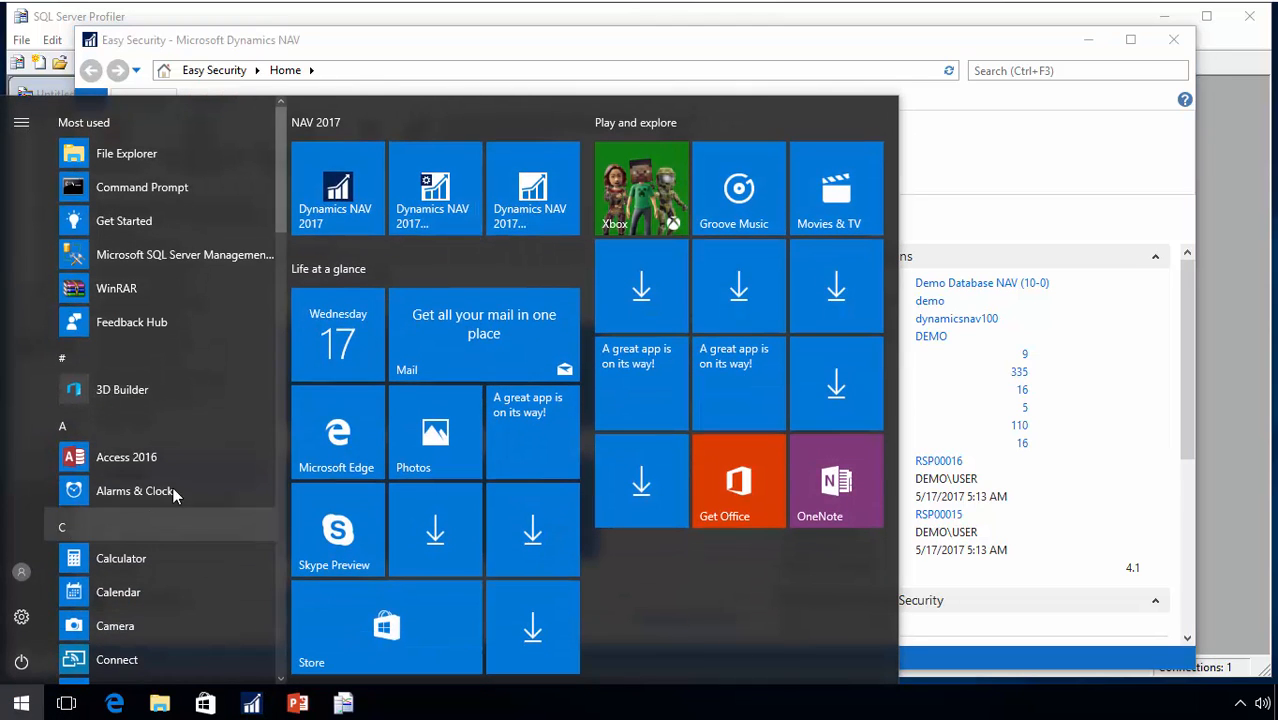
{"action": "left_click", "coordinate": [452, 190]}
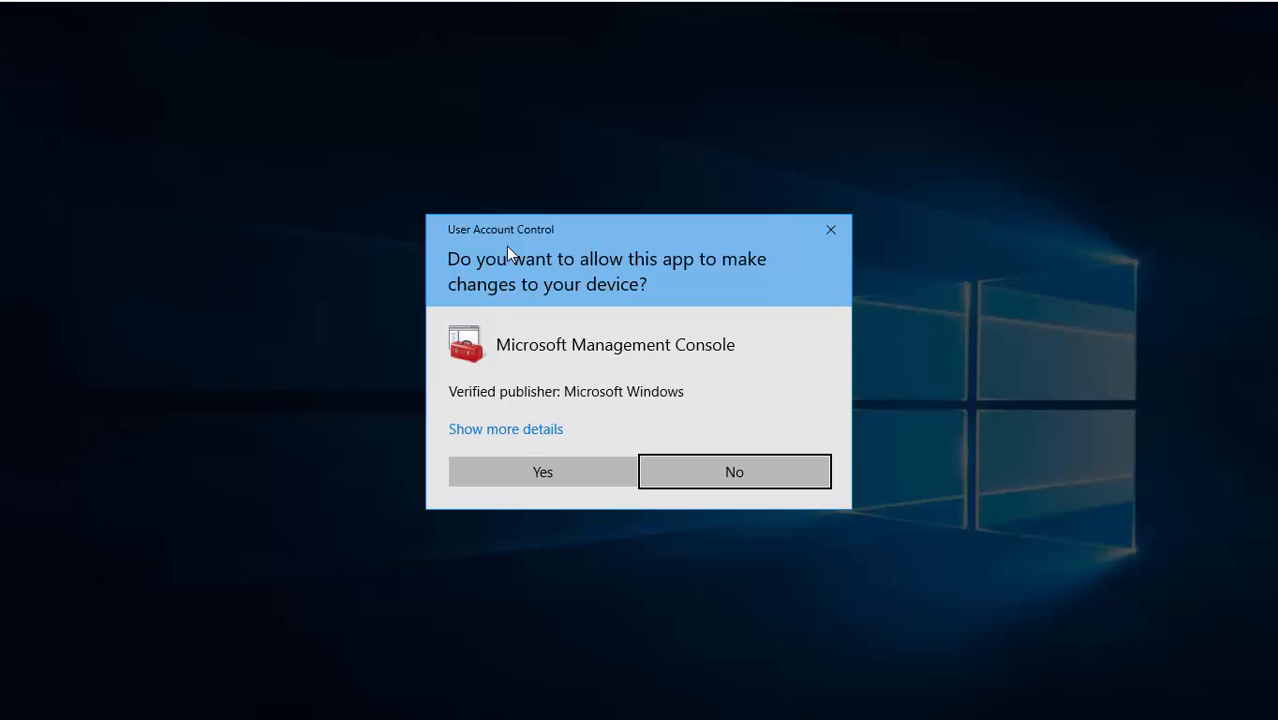
{"action": "left_click", "coordinate": [530, 472]}
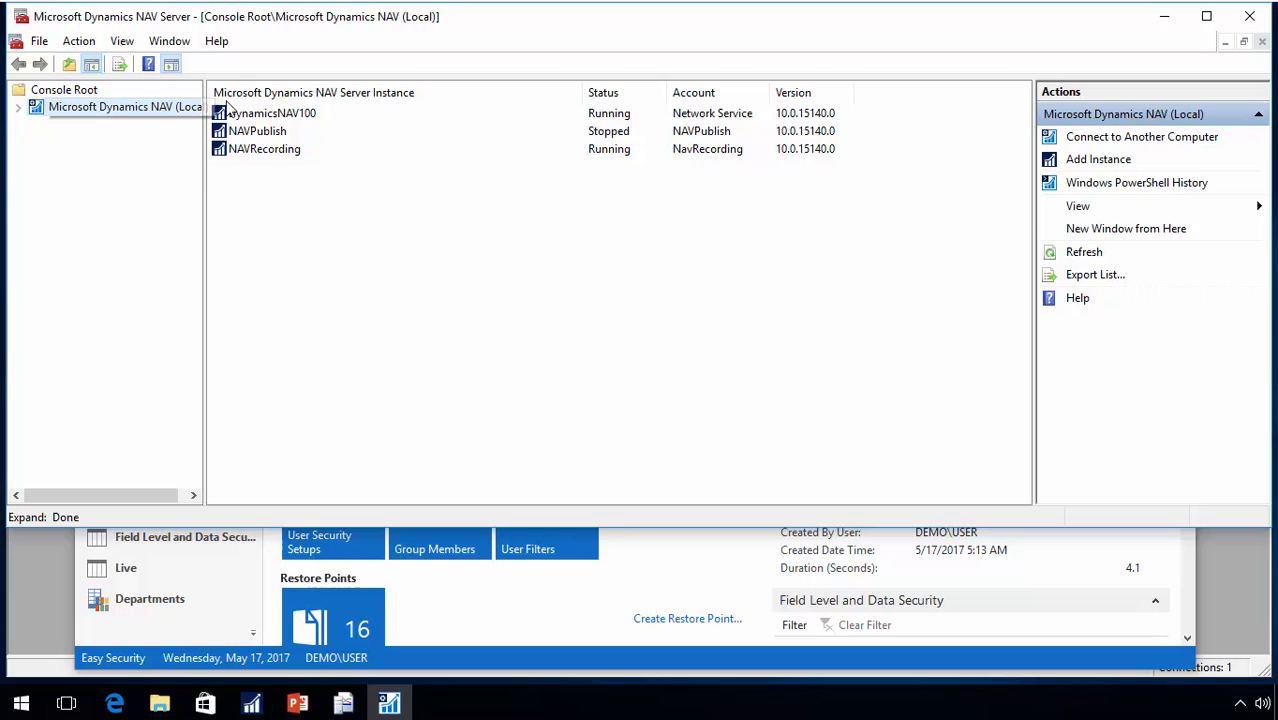
Restart the NAVRecording server instance
{"action": "left_click", "coordinate": [260, 152]}
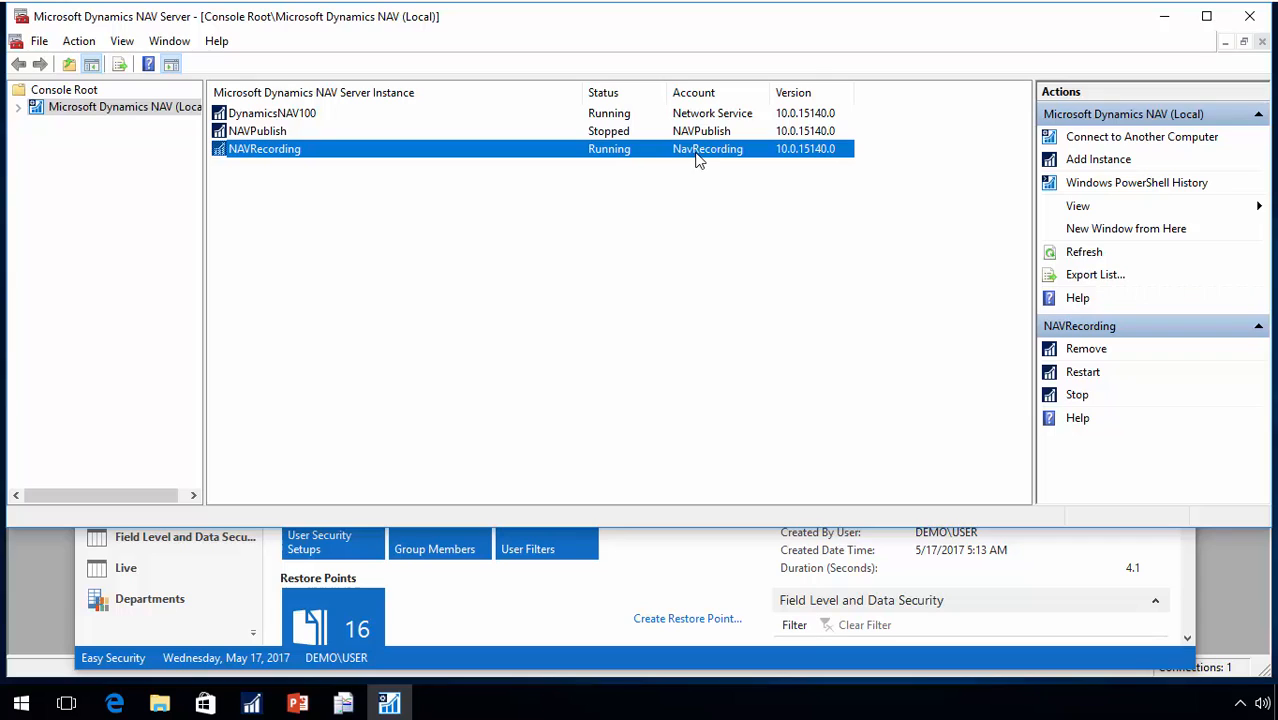
{"action": "right_click", "coordinate": [267, 153]}
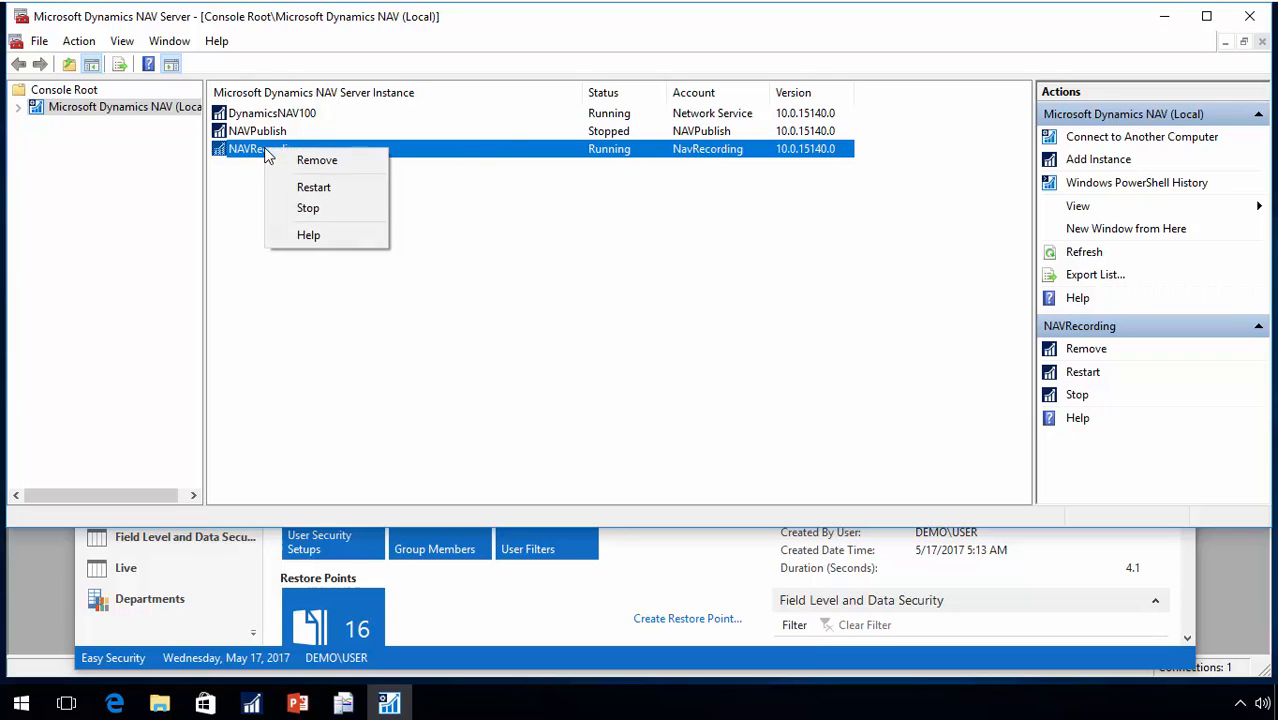
{"action": "left_click", "coordinate": [305, 188]}
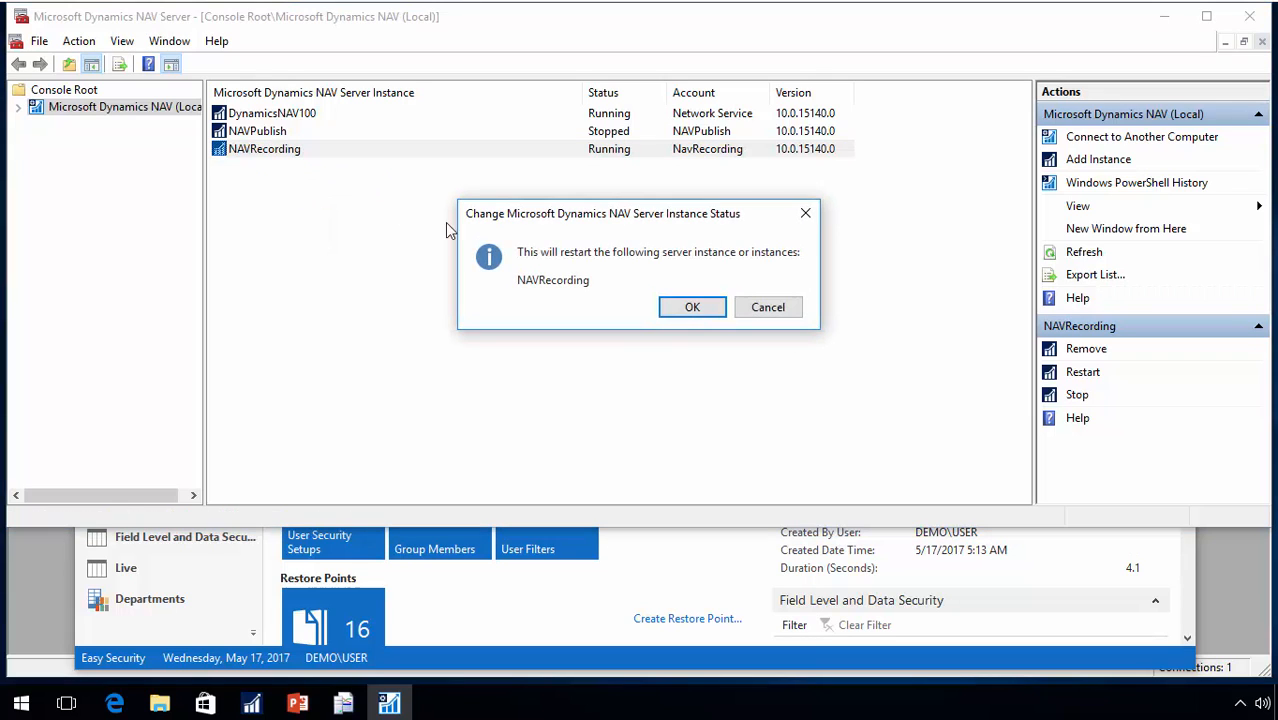
{"action": "left_click", "coordinate": [694, 308]}
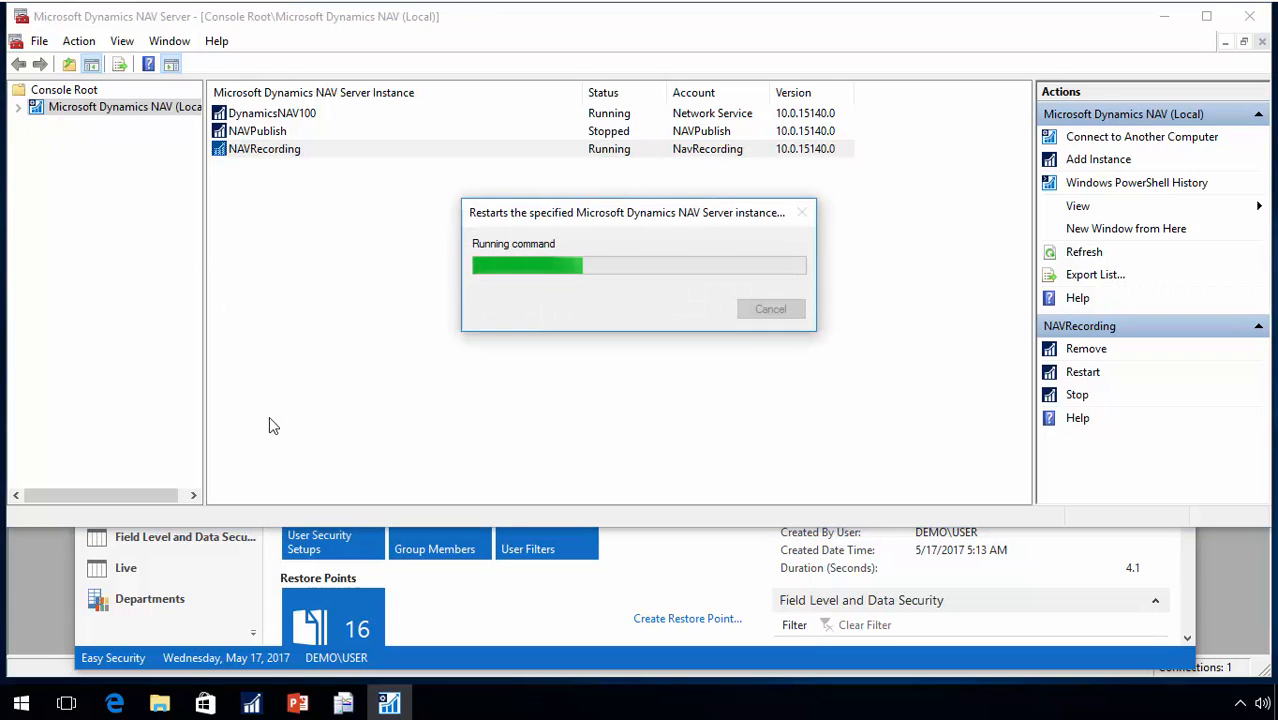
Switch to the Dynamics NAV client and connect it to localhost:7056/NAVRecording with the CRONUS North America company
{"action": "mouse_move", "coordinate": [258, 706]}
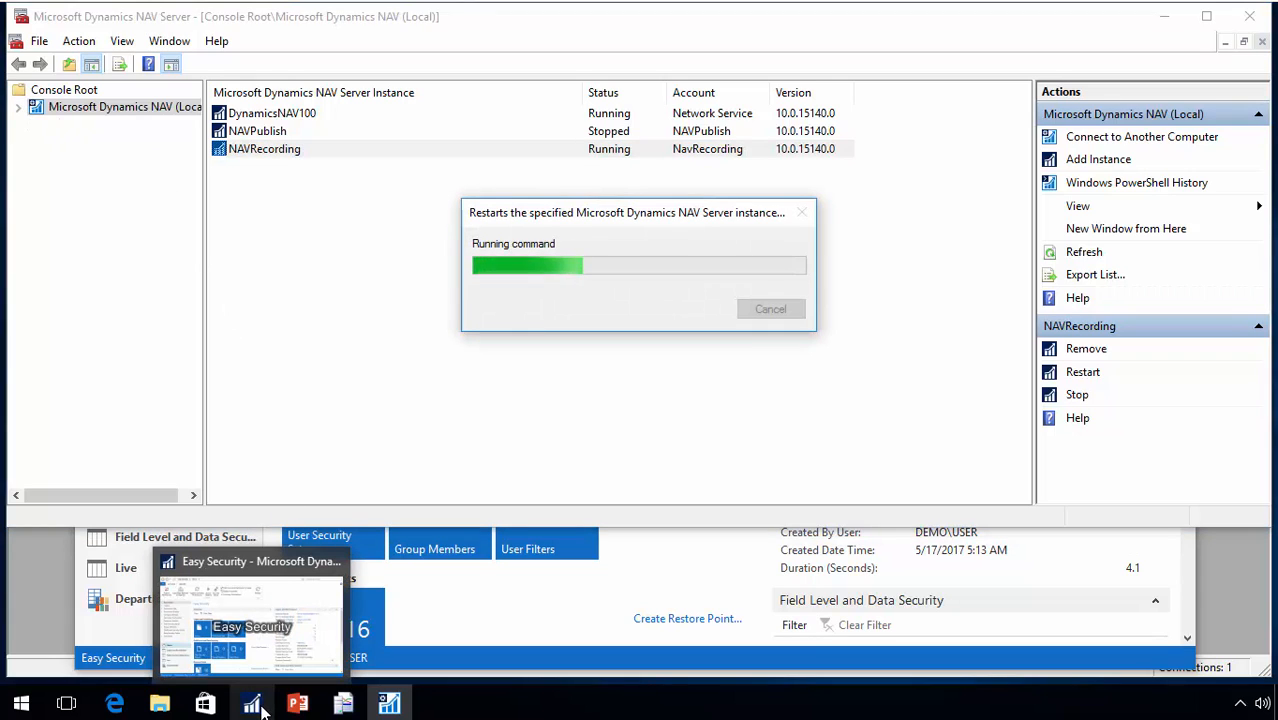
{"action": "left_click", "coordinate": [258, 706]}
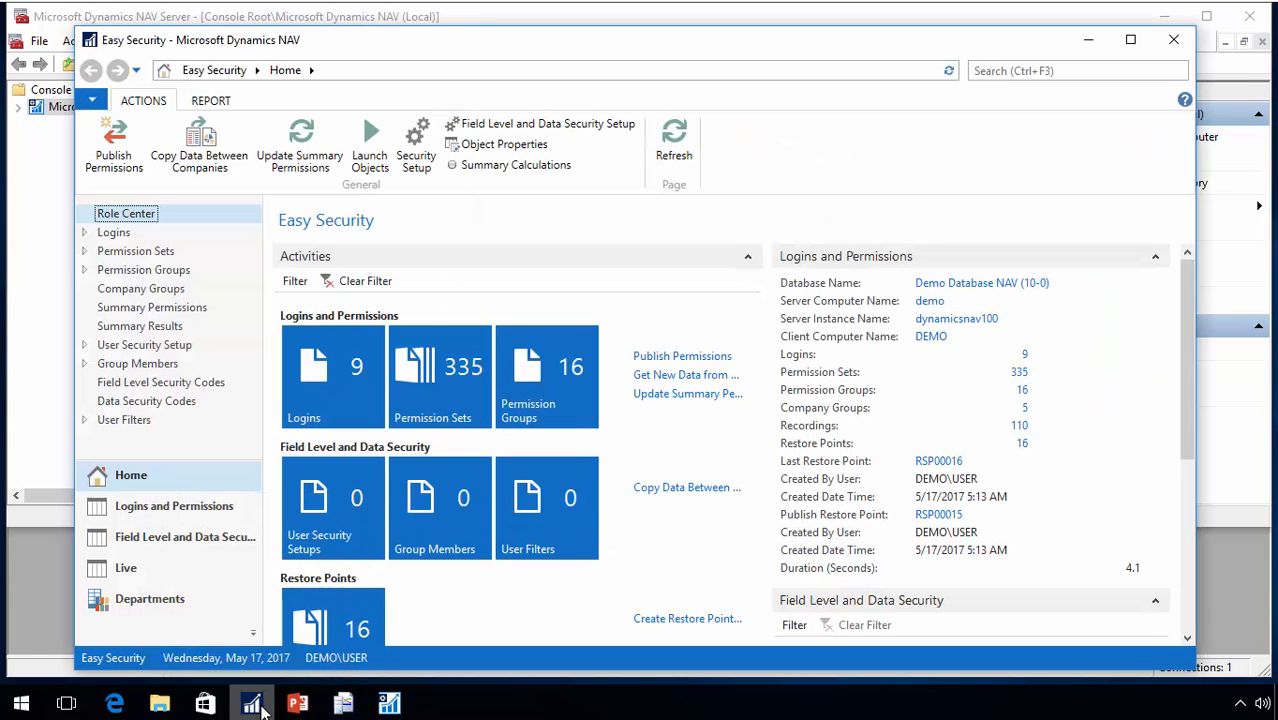
{"action": "left_click", "coordinate": [95, 101]}
{"action": "left_click", "coordinate": [141, 207]}
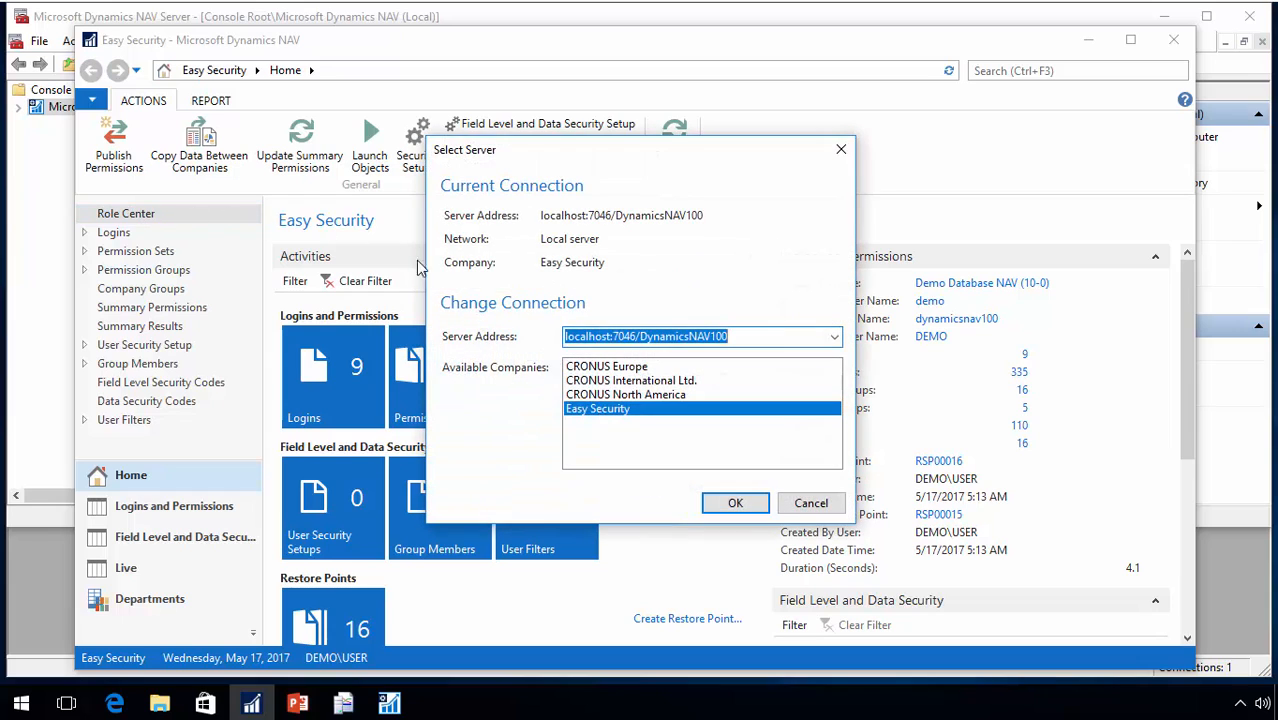
{"action": "left_click", "coordinate": [834, 337]}
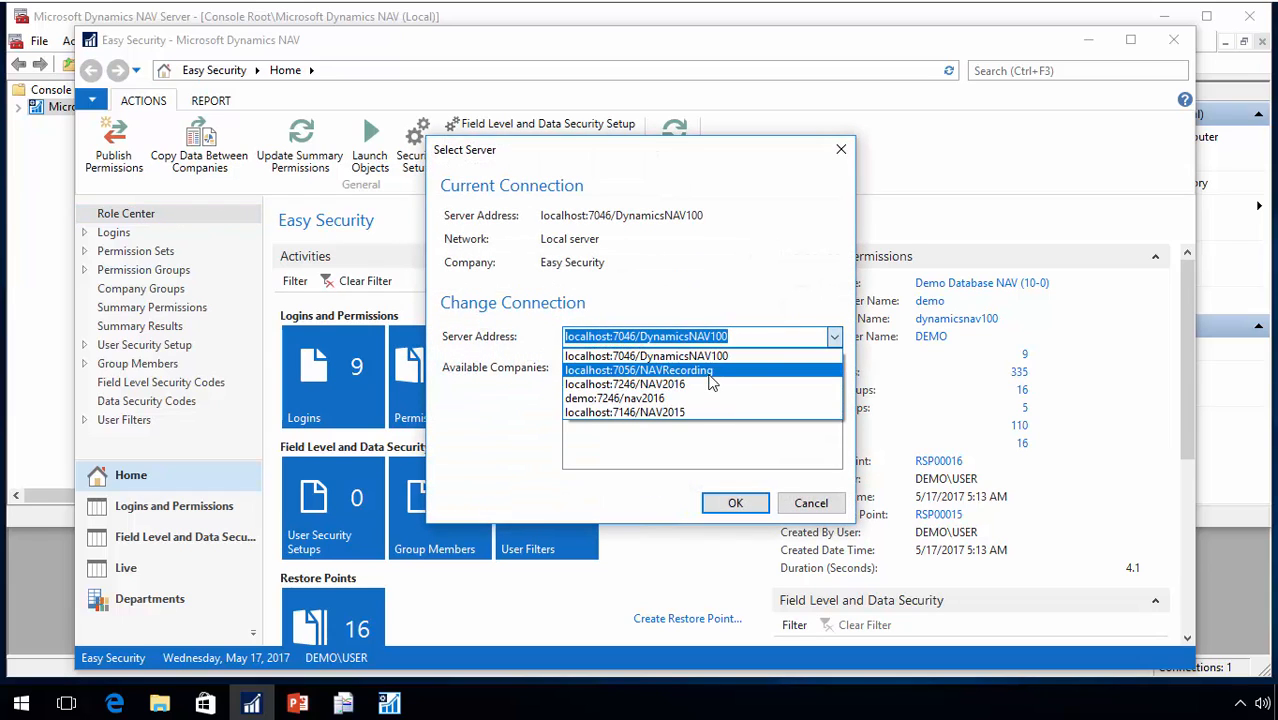
{"action": "left_click", "coordinate": [707, 374]}
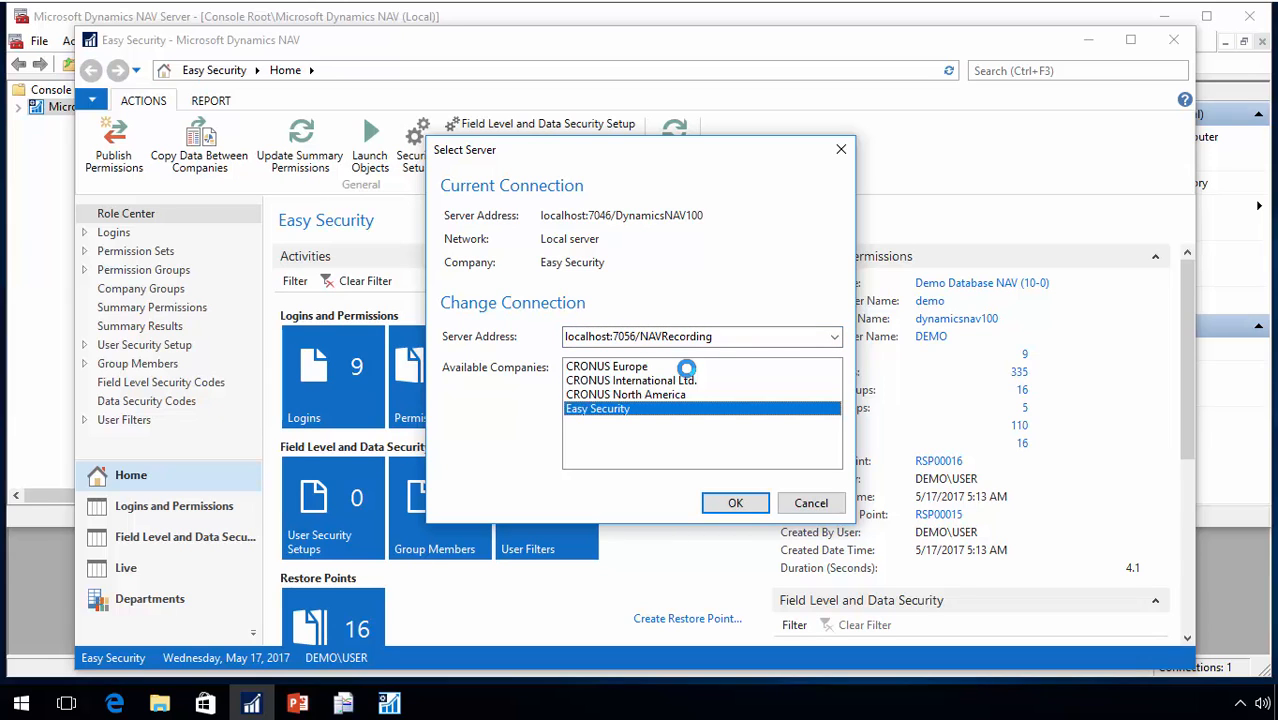
{"action": "left_click", "coordinate": [660, 396]}
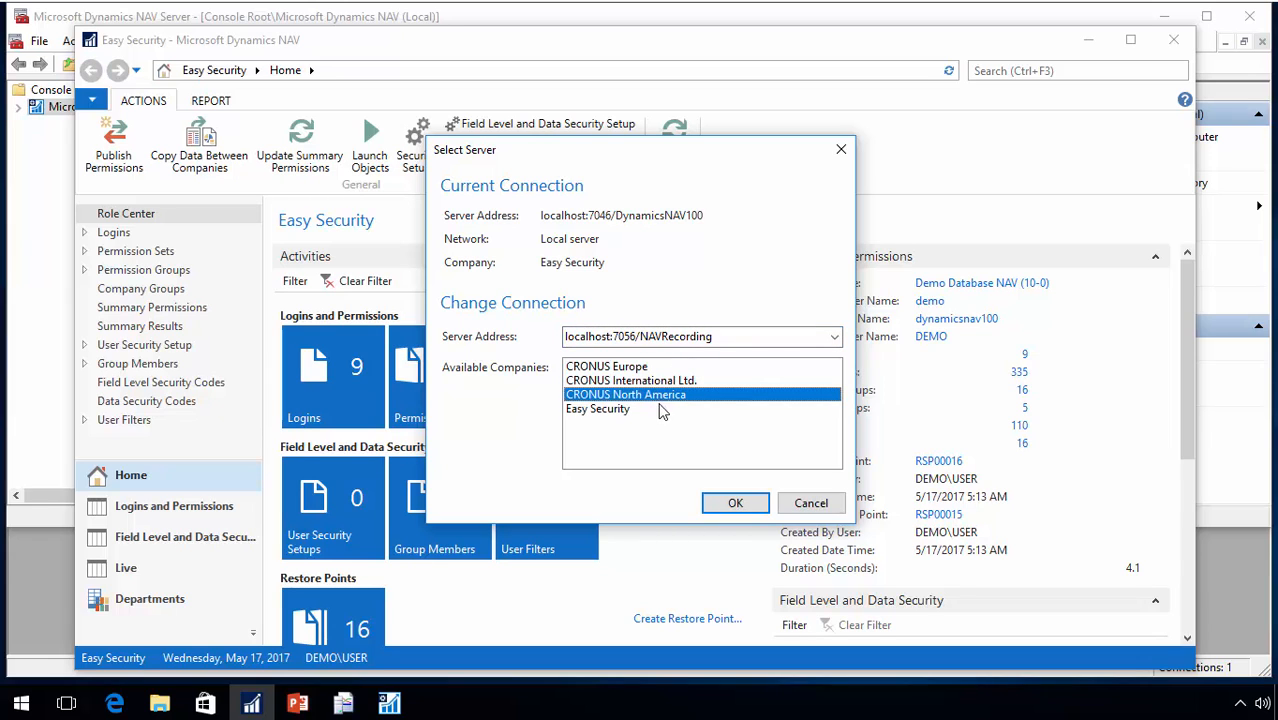
{"action": "left_click", "coordinate": [730, 503]}
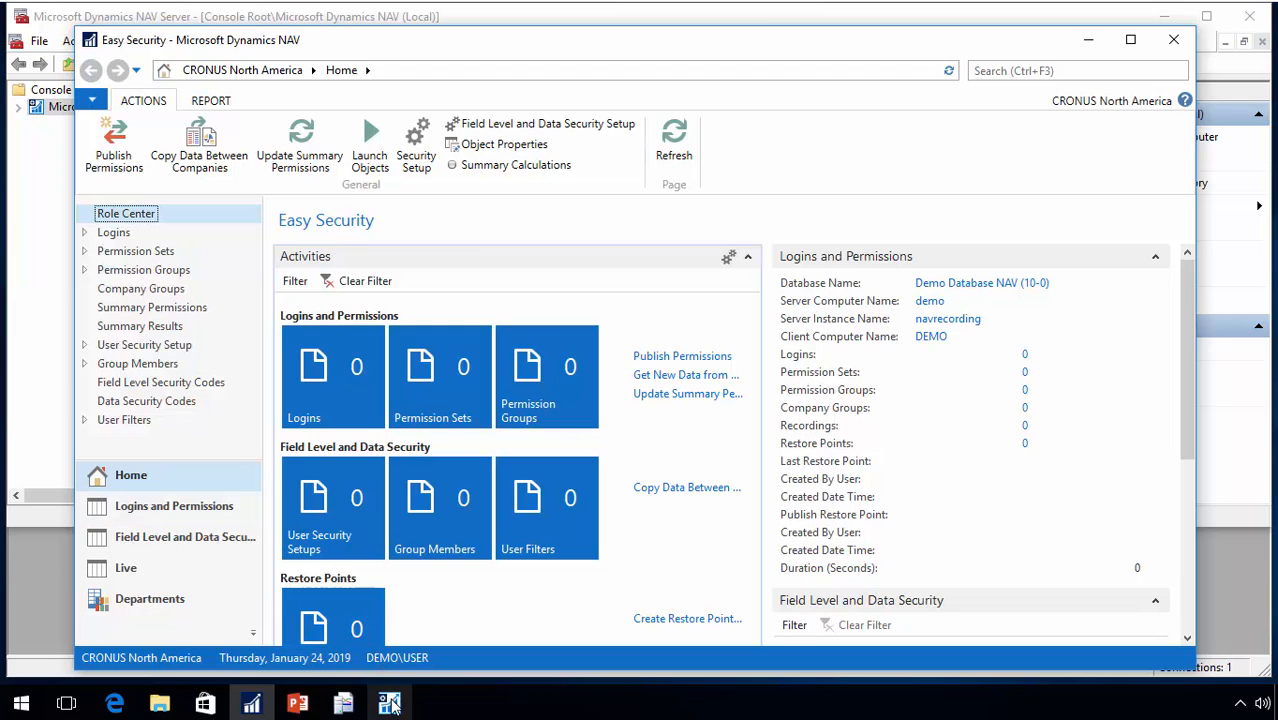
Switch to SQL Server Profiler, stop the running trace and start it again
{"action": "left_click", "coordinate": [350, 705]}
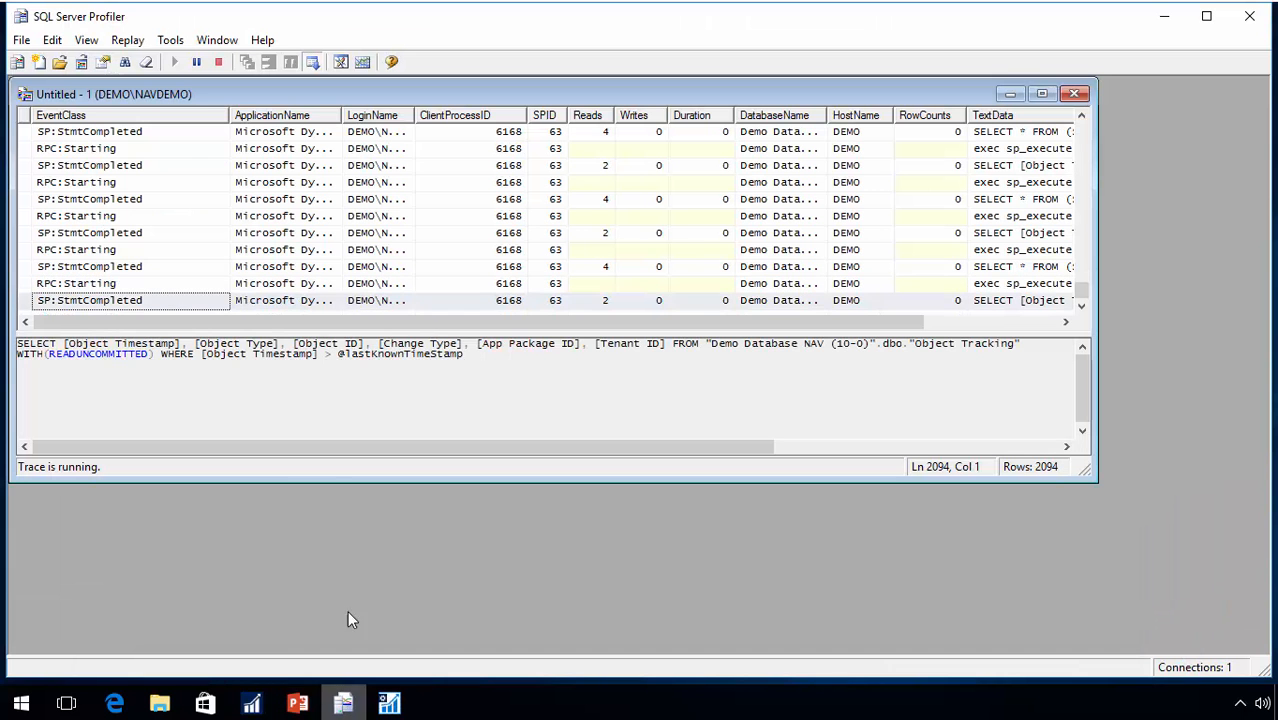
{"action": "left_click", "coordinate": [219, 63]}
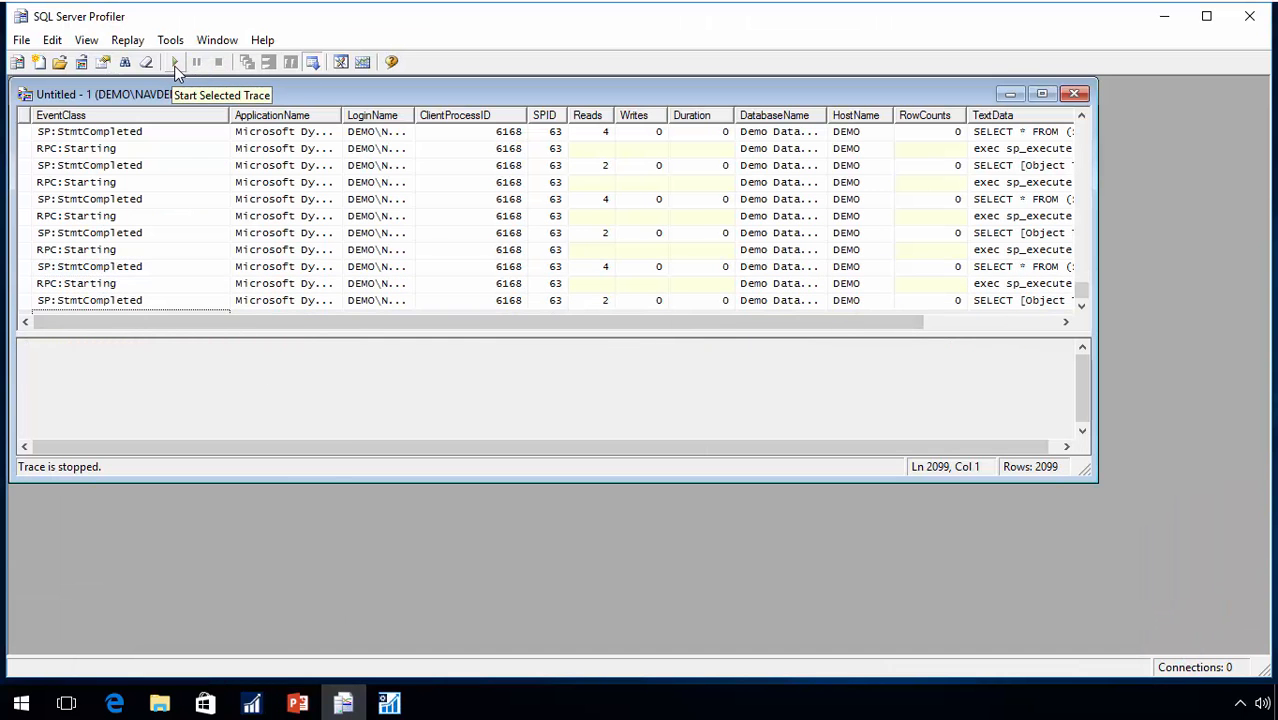
{"action": "left_click", "coordinate": [175, 62]}
{"action": "left_click", "coordinate": [157, 166]}
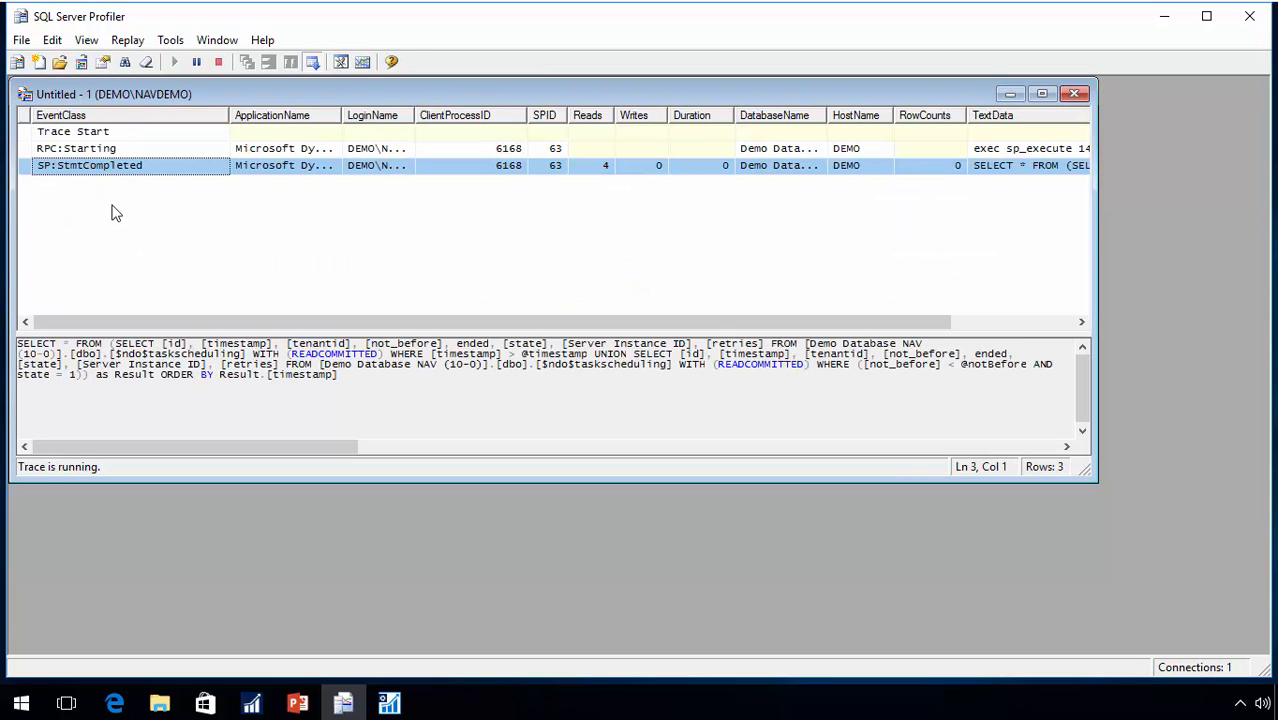
Return to Dynamics NAV and open the Customers list from Order Processing in the Sales & Marketing department
{"action": "left_click", "coordinate": [258, 706]}
{"action": "left_click", "coordinate": [148, 598]}
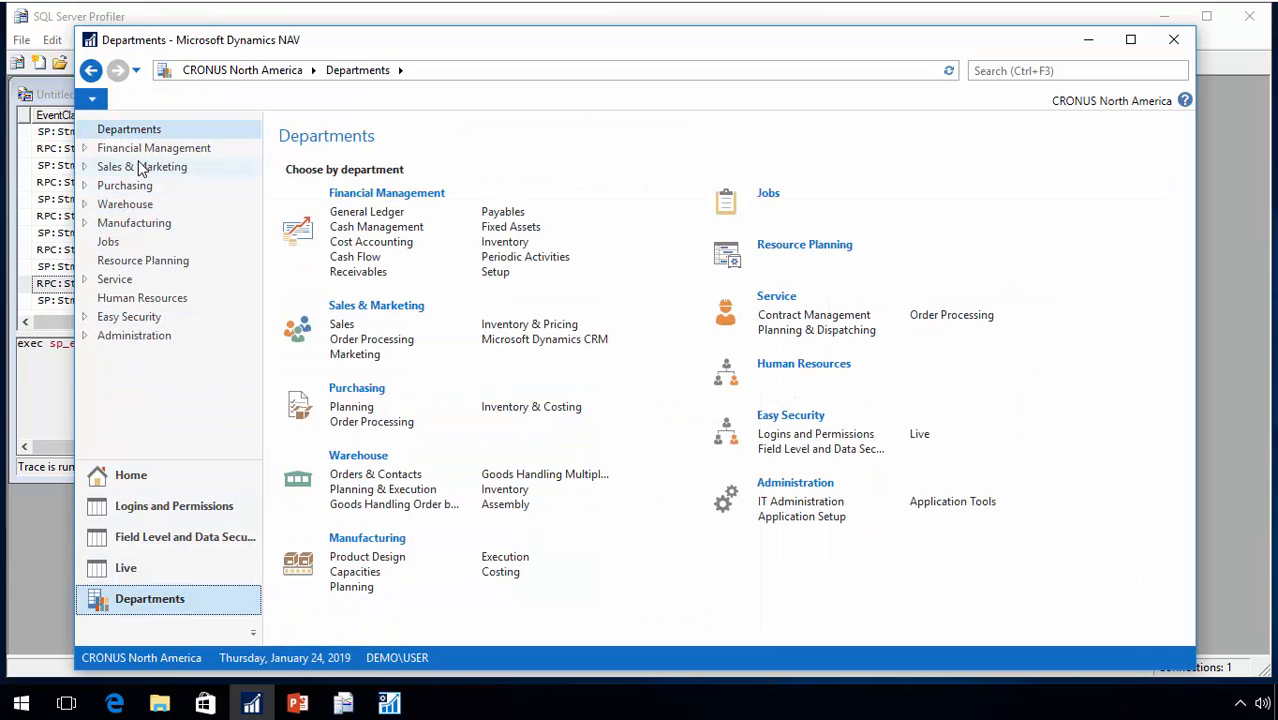
{"action": "left_click", "coordinate": [141, 167]}
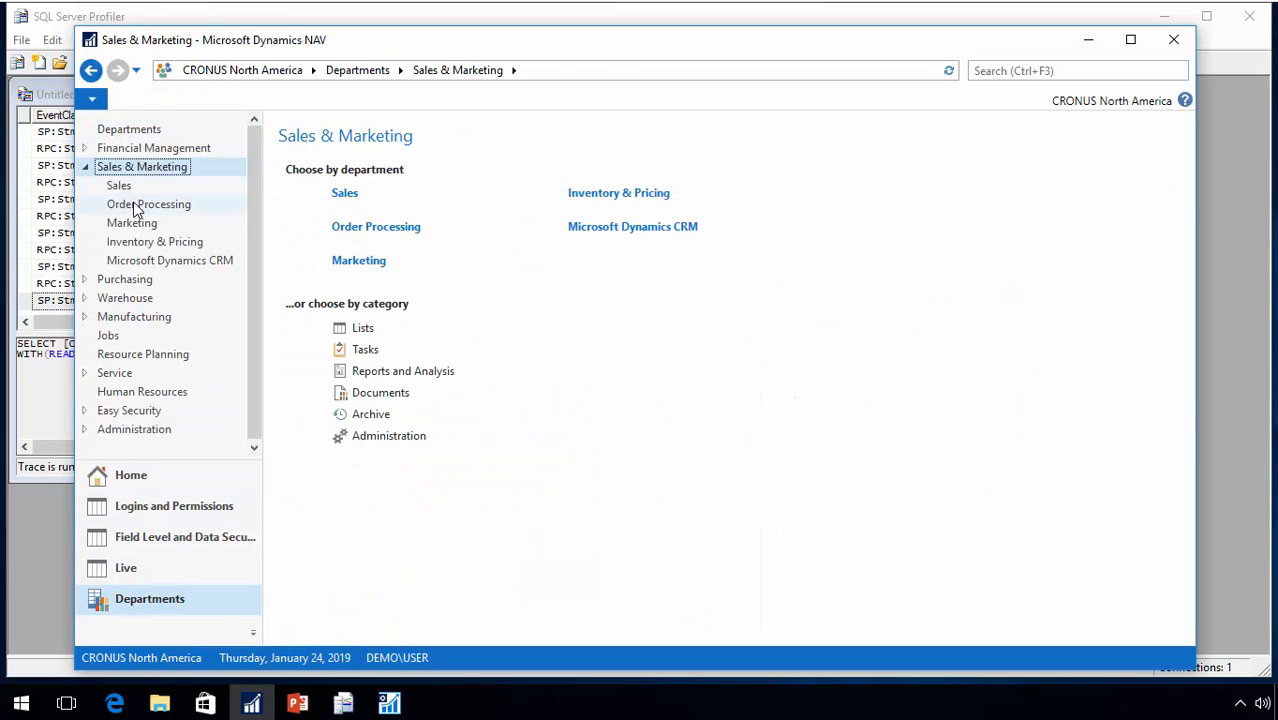
{"action": "left_click", "coordinate": [137, 206]}
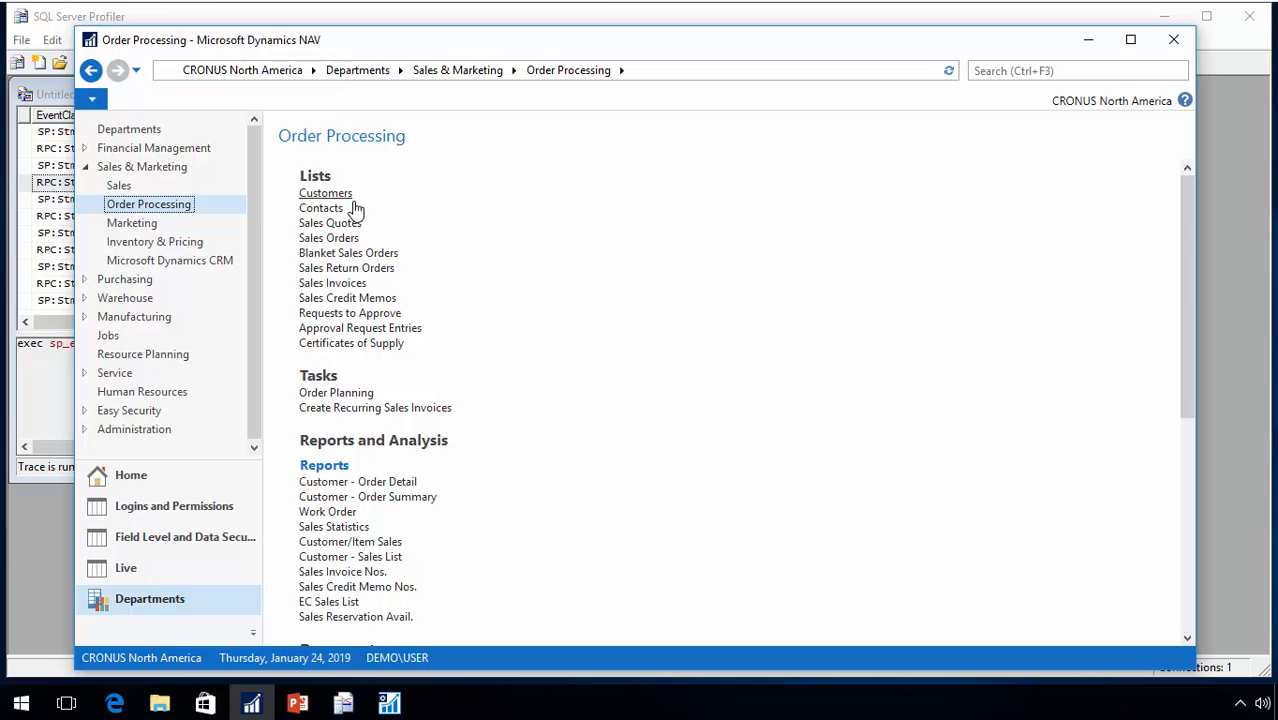
{"action": "key", "text": "Tab"}
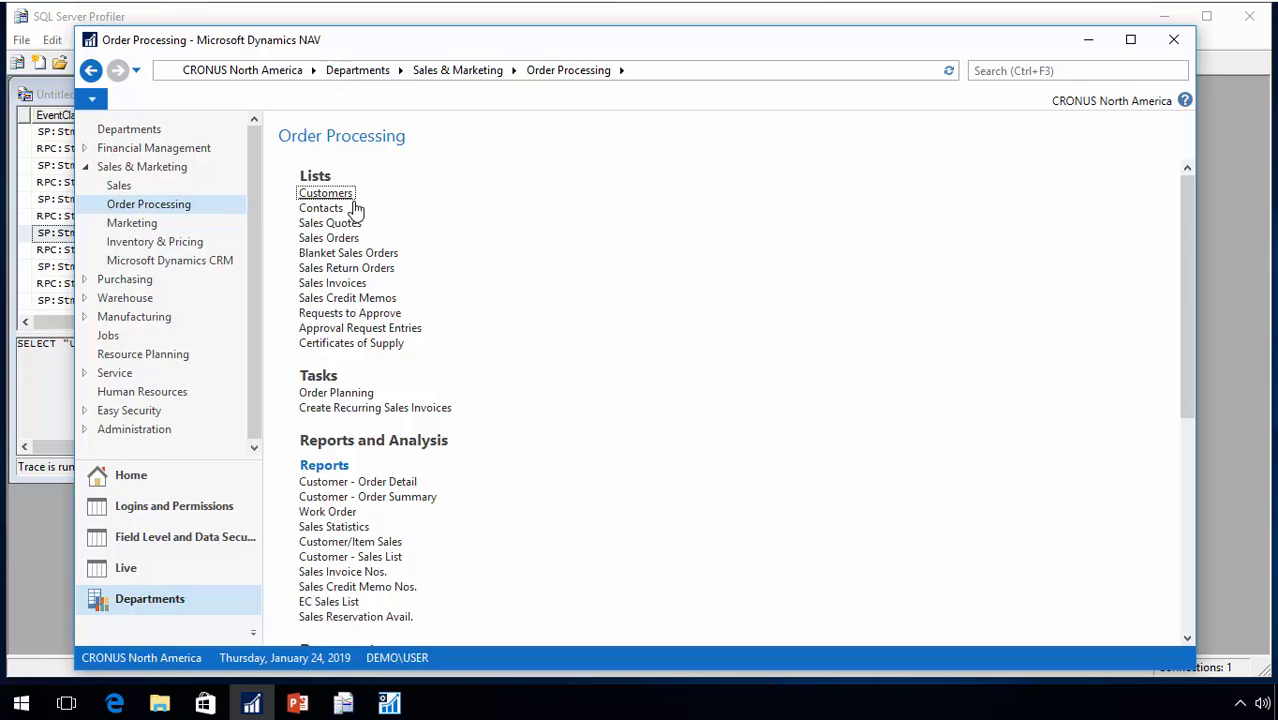
{"action": "left_click", "coordinate": [340, 194]}
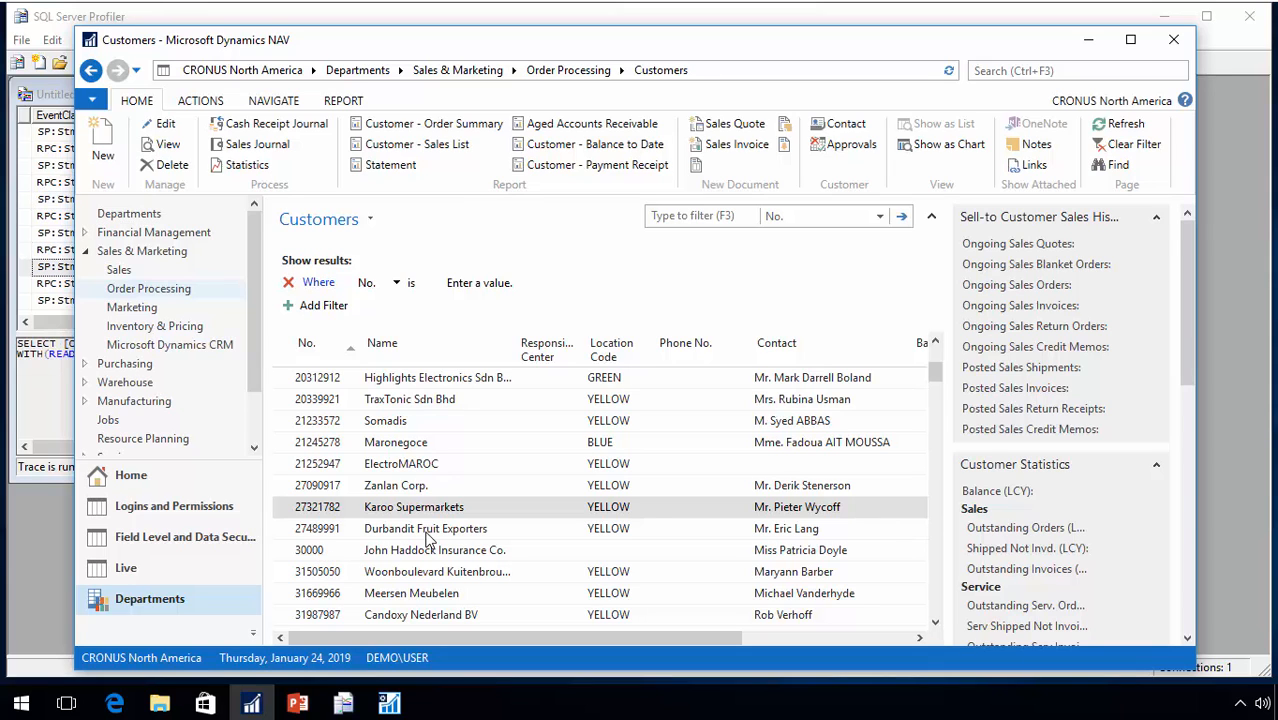
Open the John Haddock Insurance Co. customer card for editing, enter a suite number as Address 2 and close the card
{"action": "key", "text": "ctrl+n"}
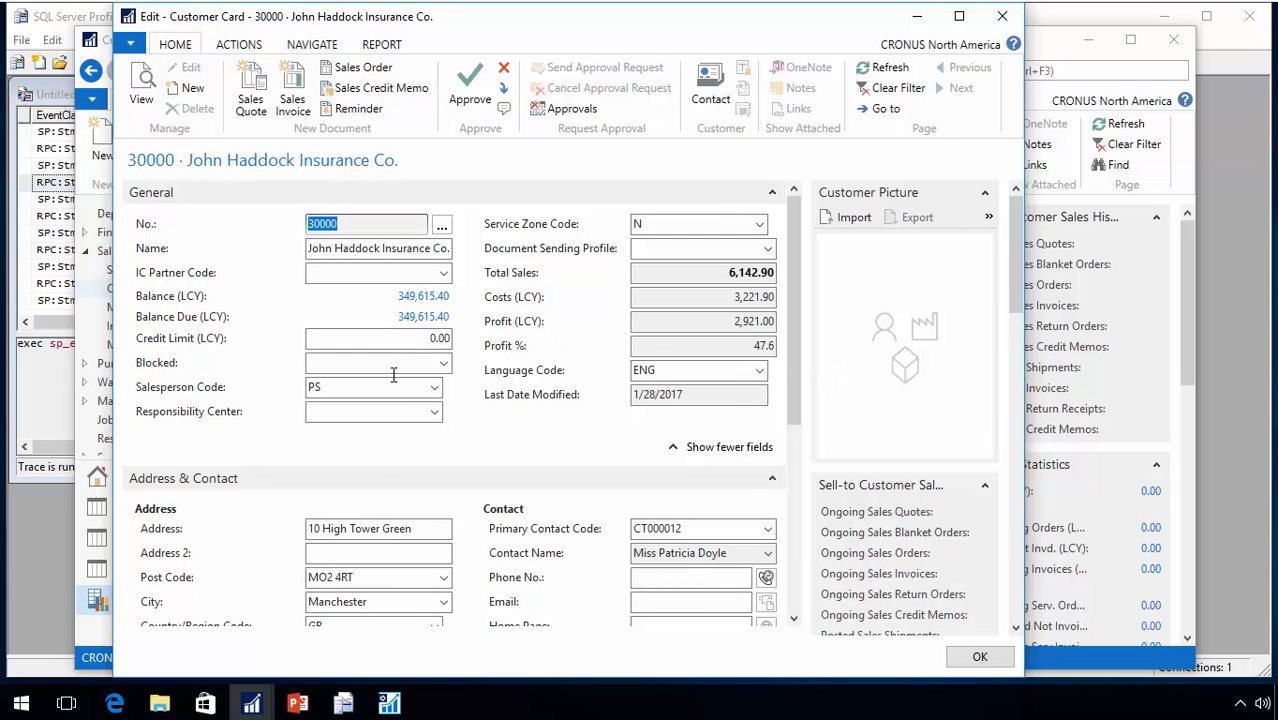
{"action": "left_click", "coordinate": [365, 553]}
{"action": "type", "text": "Suite "}
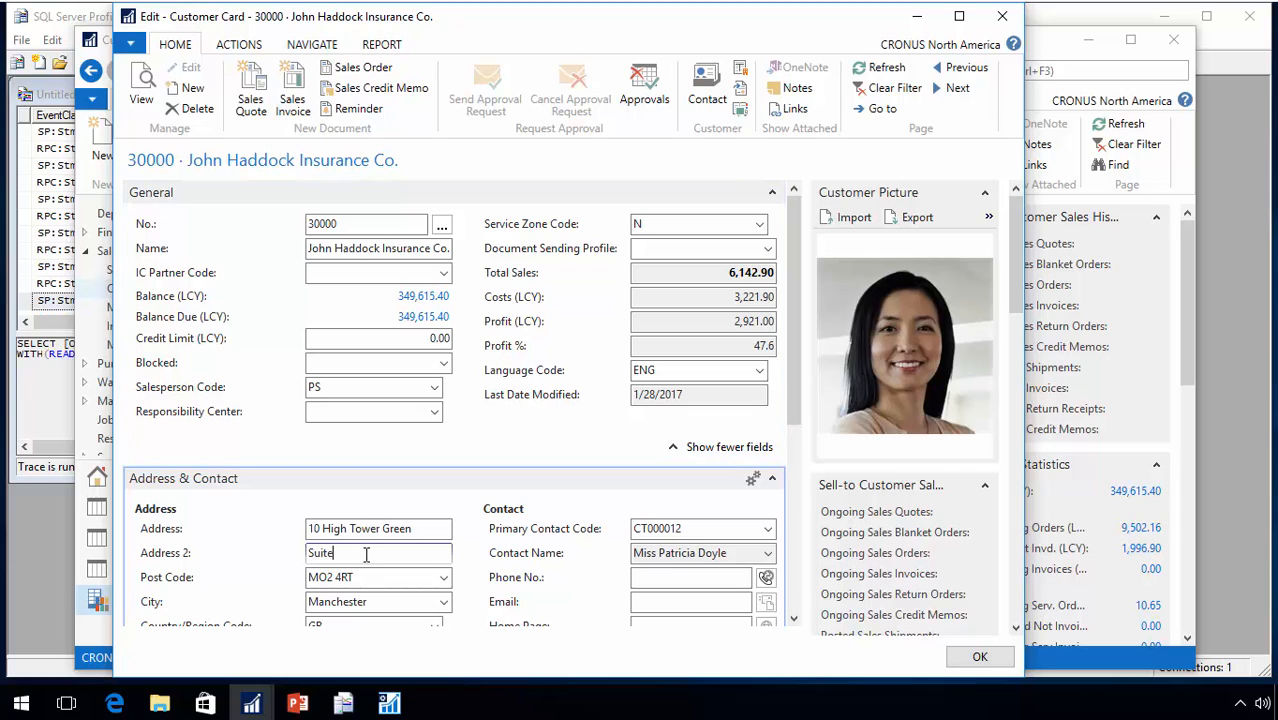
{"action": "type", "text": "120"}
{"action": "key", "text": "Tab"}
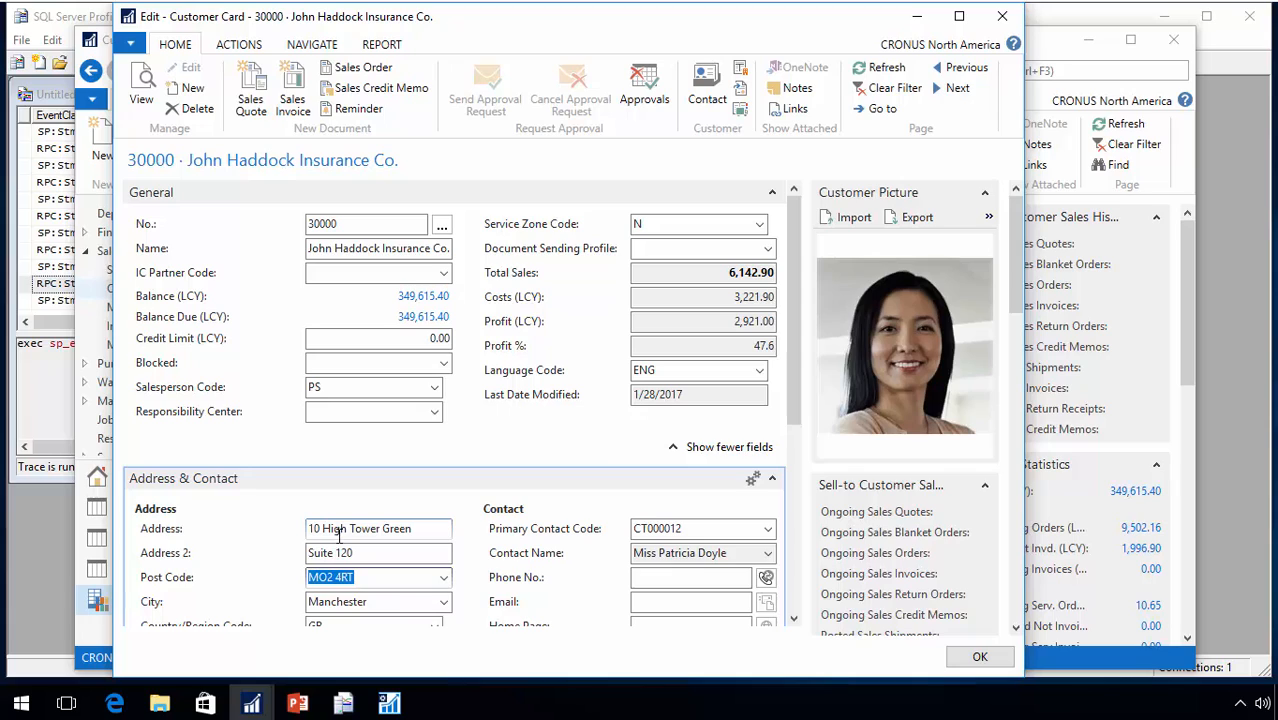
{"action": "left_click", "coordinate": [980, 657]}
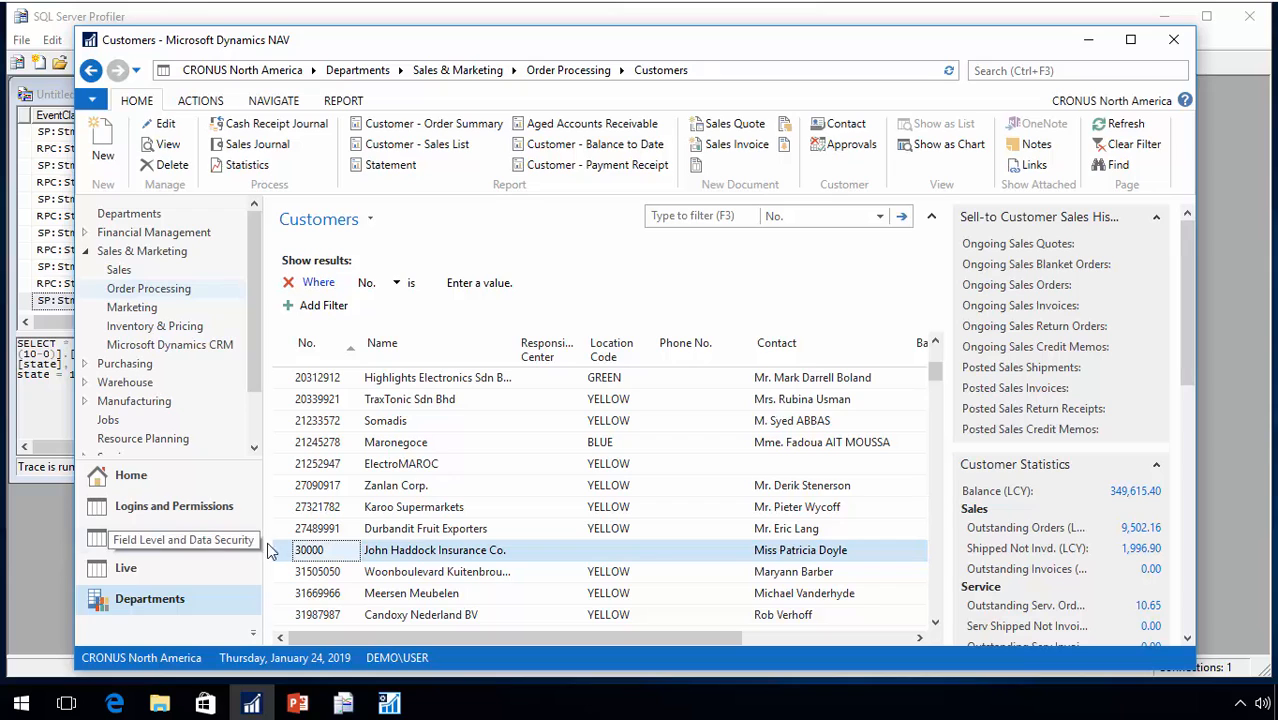
Stop the trace in SQL Server Profiler and save it as an XML file named Edit Customer in C:\Temp
{"action": "left_click", "coordinate": [56, 103]}
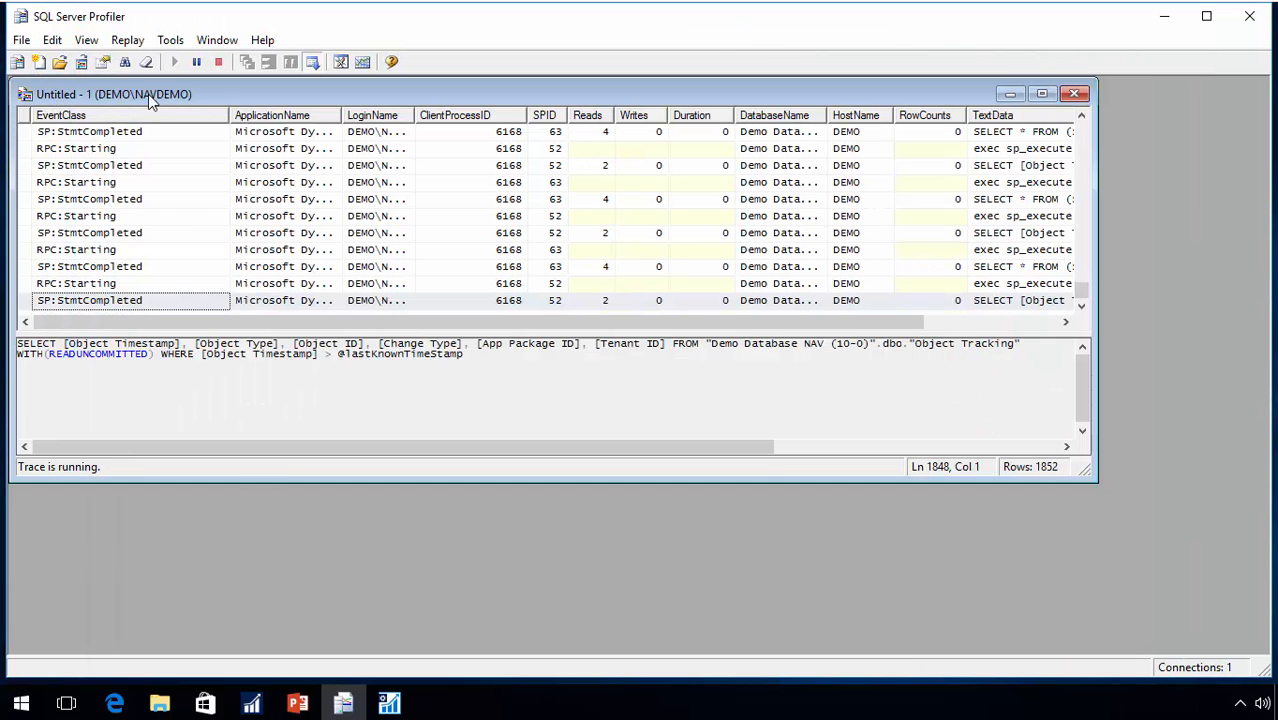
{"action": "left_click", "coordinate": [220, 62]}
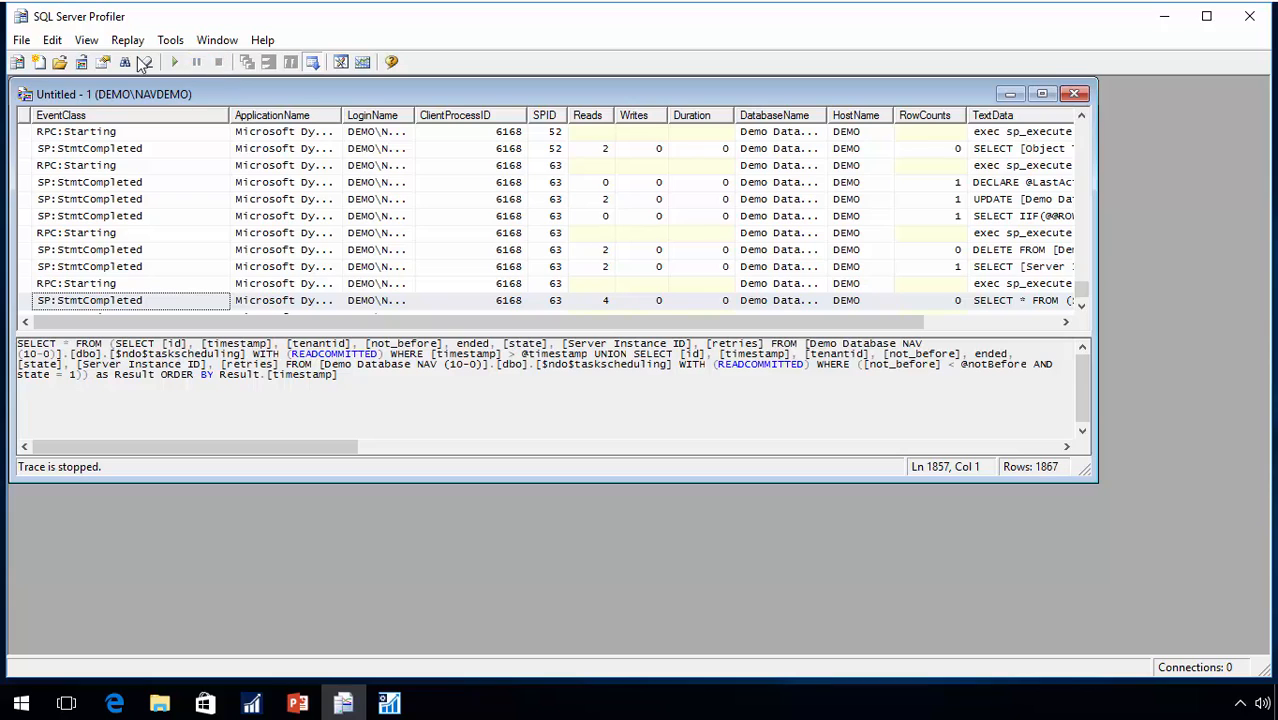
{"action": "left_click", "coordinate": [21, 40]}
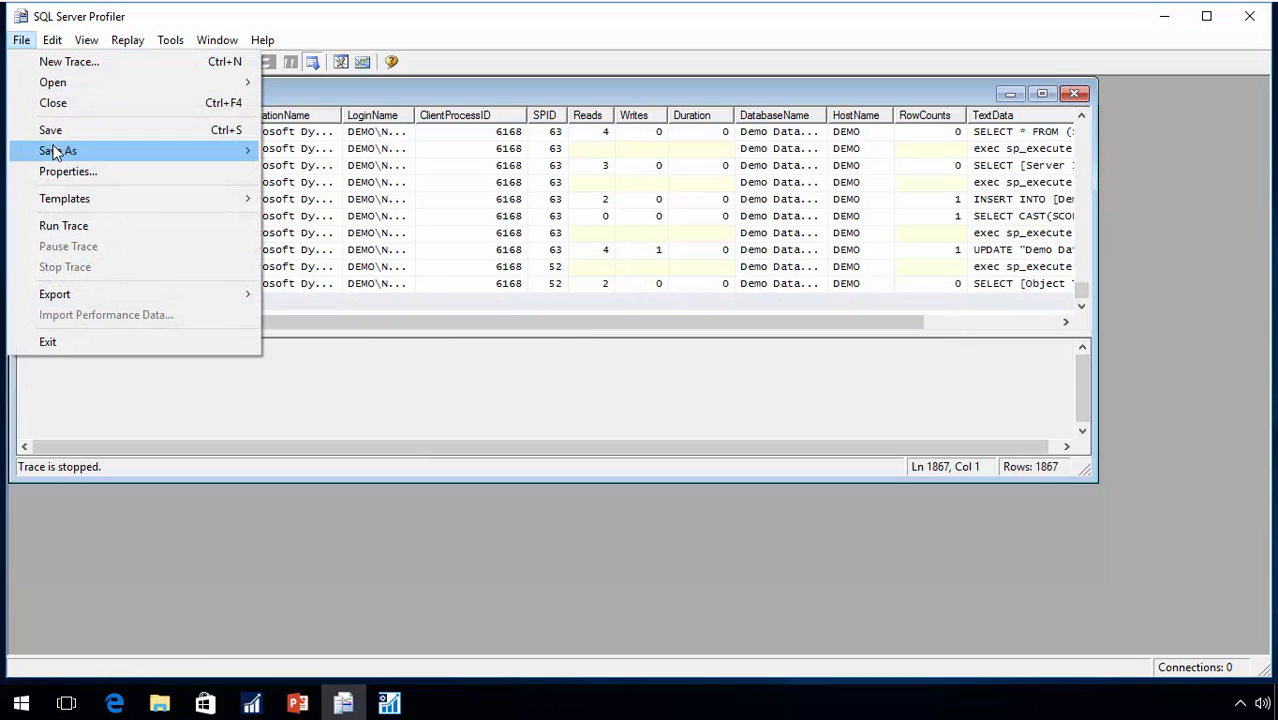
{"action": "mouse_move", "coordinate": [52, 150]}
{"action": "left_click", "coordinate": [320, 212]}
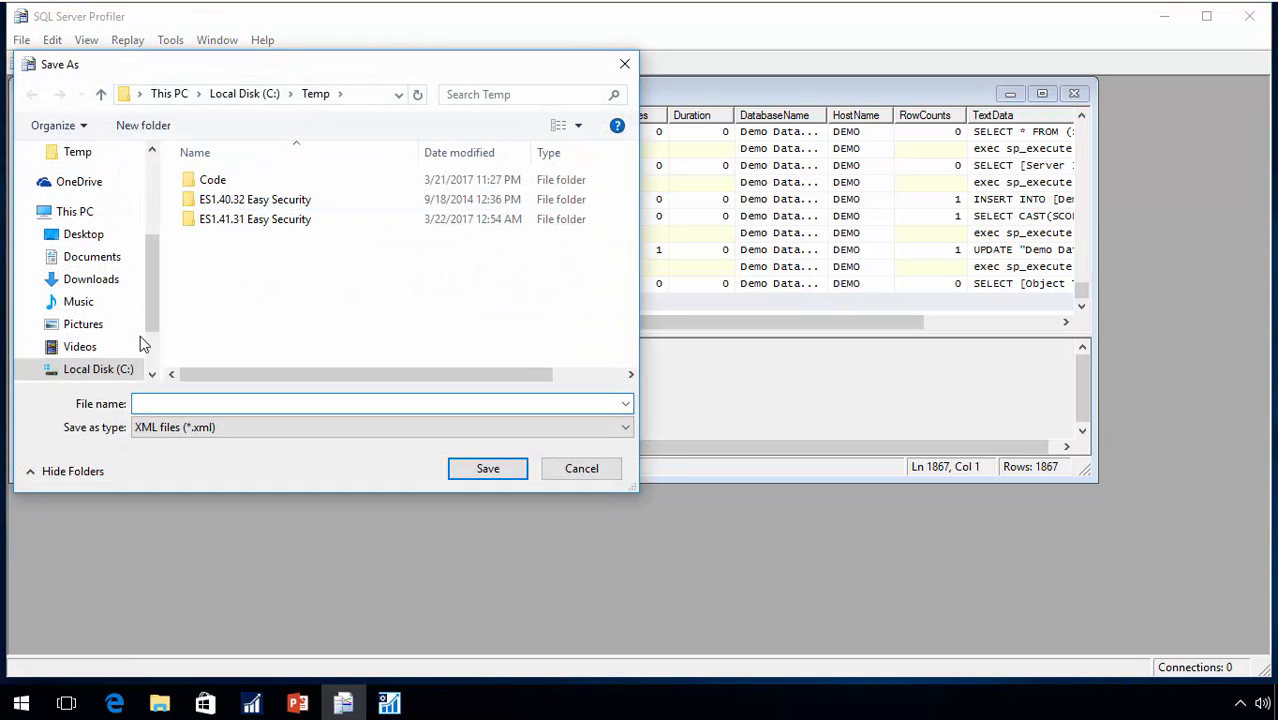
{"action": "left_click", "coordinate": [106, 369]}
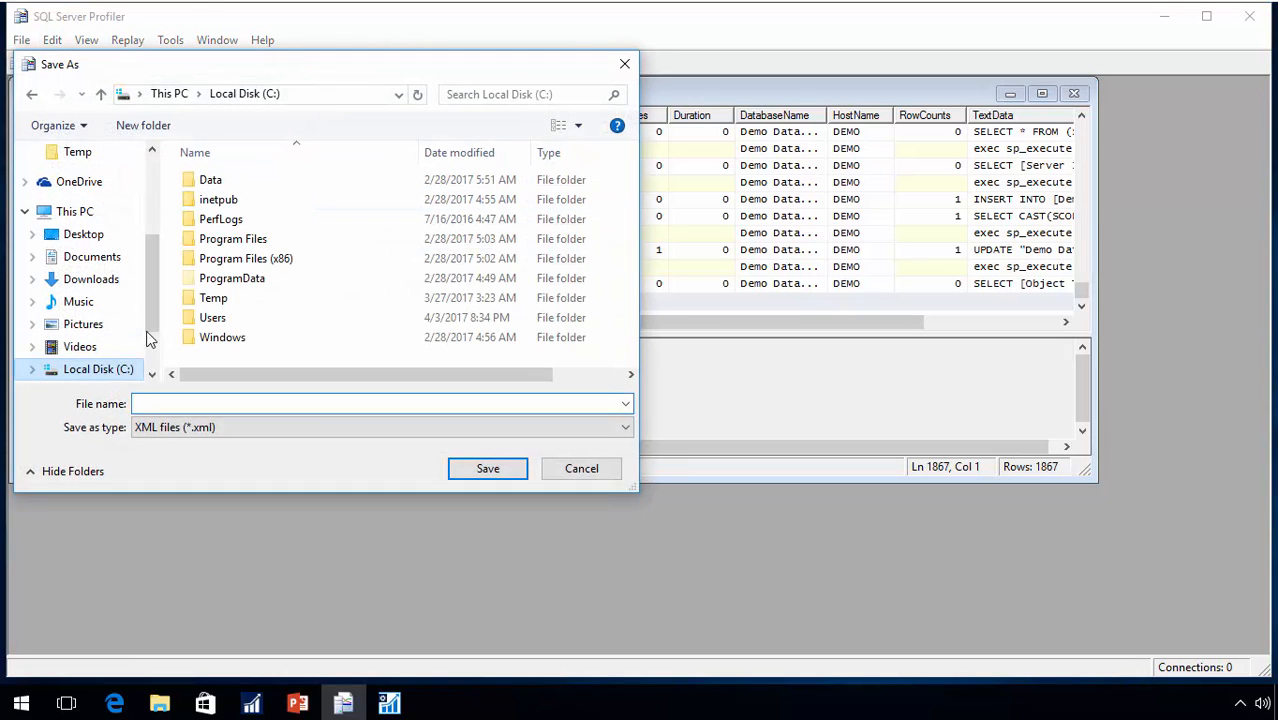
{"action": "double_click", "coordinate": [222, 300]}
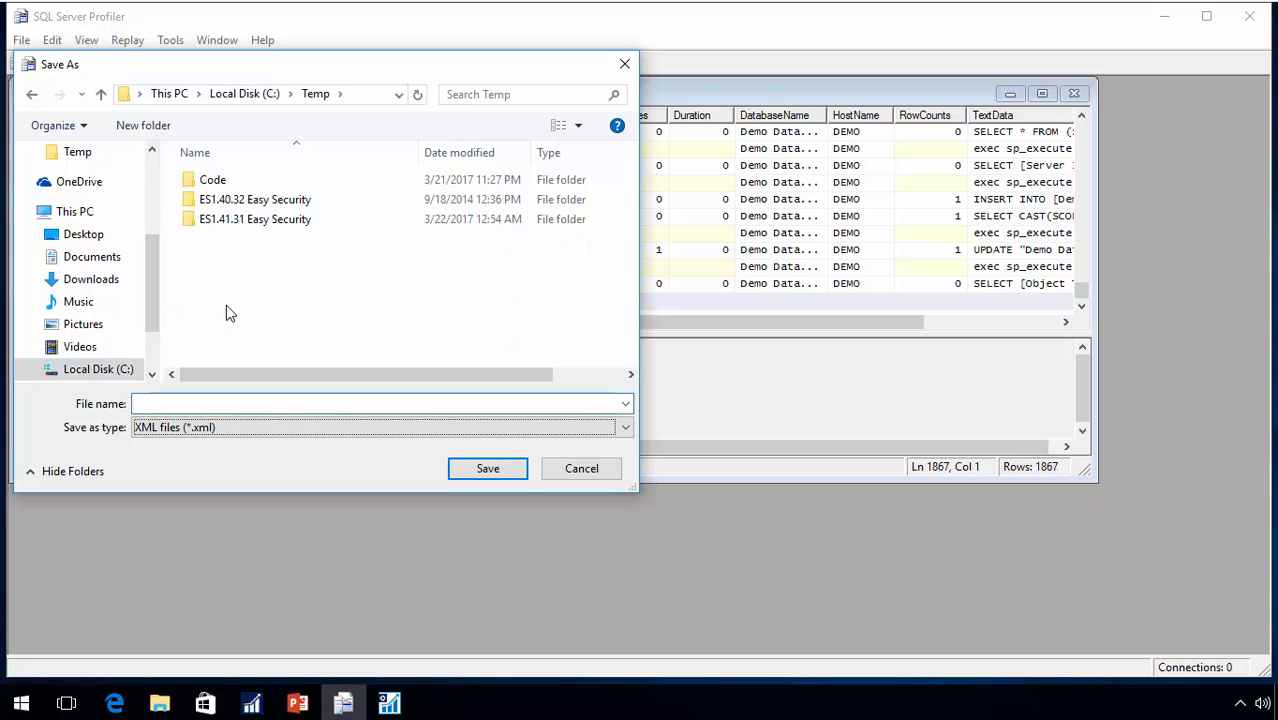
{"action": "type", "text": "Edit Customer"}
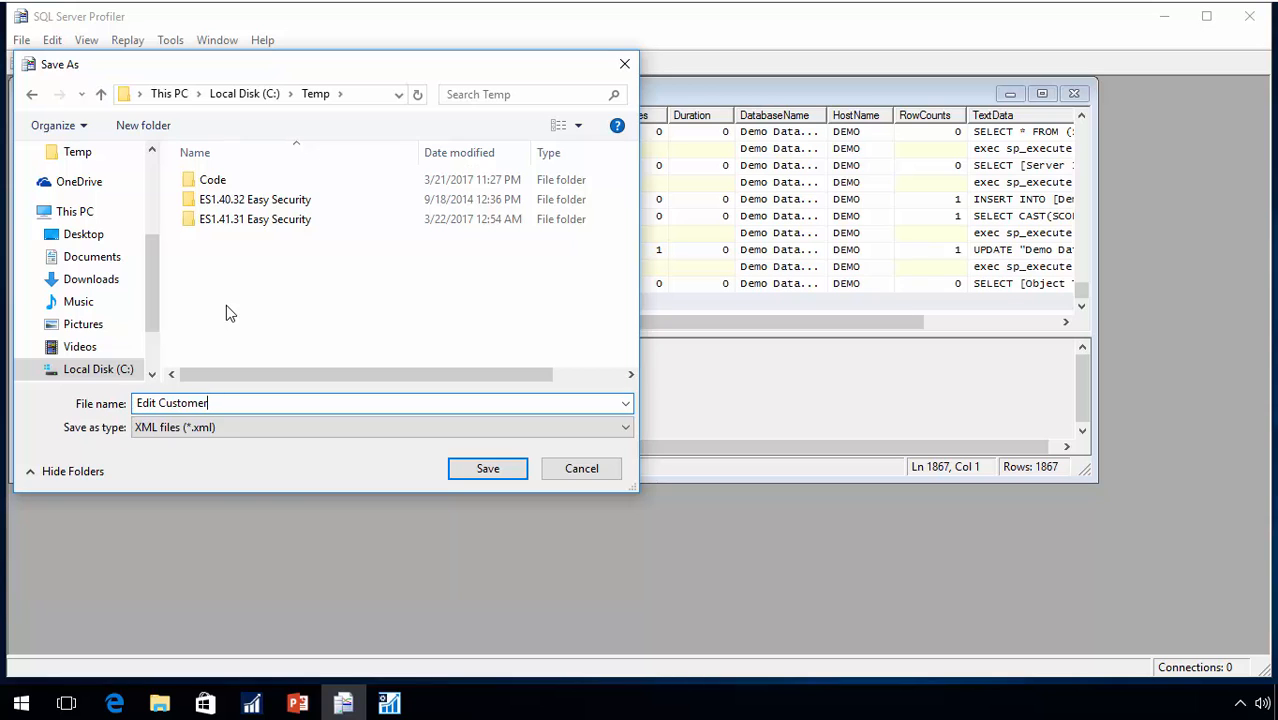
{"action": "key", "text": "Return"}
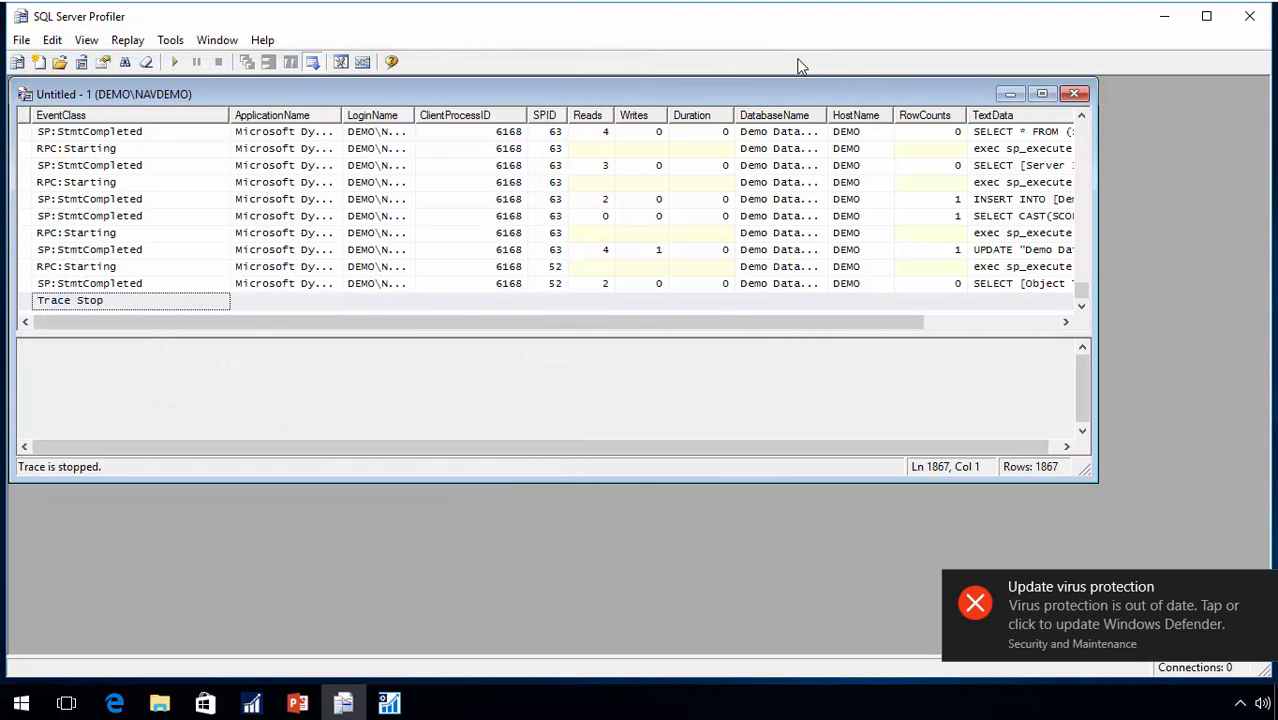
Return to Dynamics NAV and connect it to localhost:7046/DynamicsNAV100 with the Easy Security company
{"action": "left_click", "coordinate": [1163, 18]}
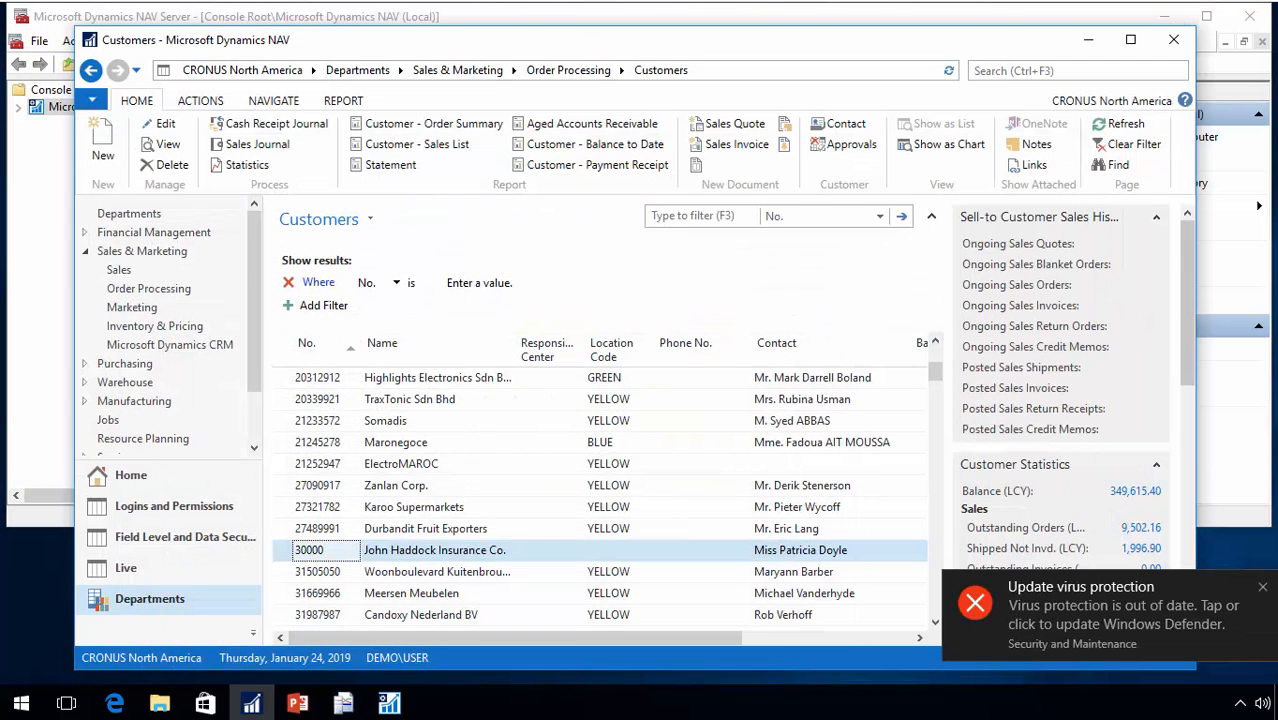
{"action": "left_click", "coordinate": [1264, 589]}
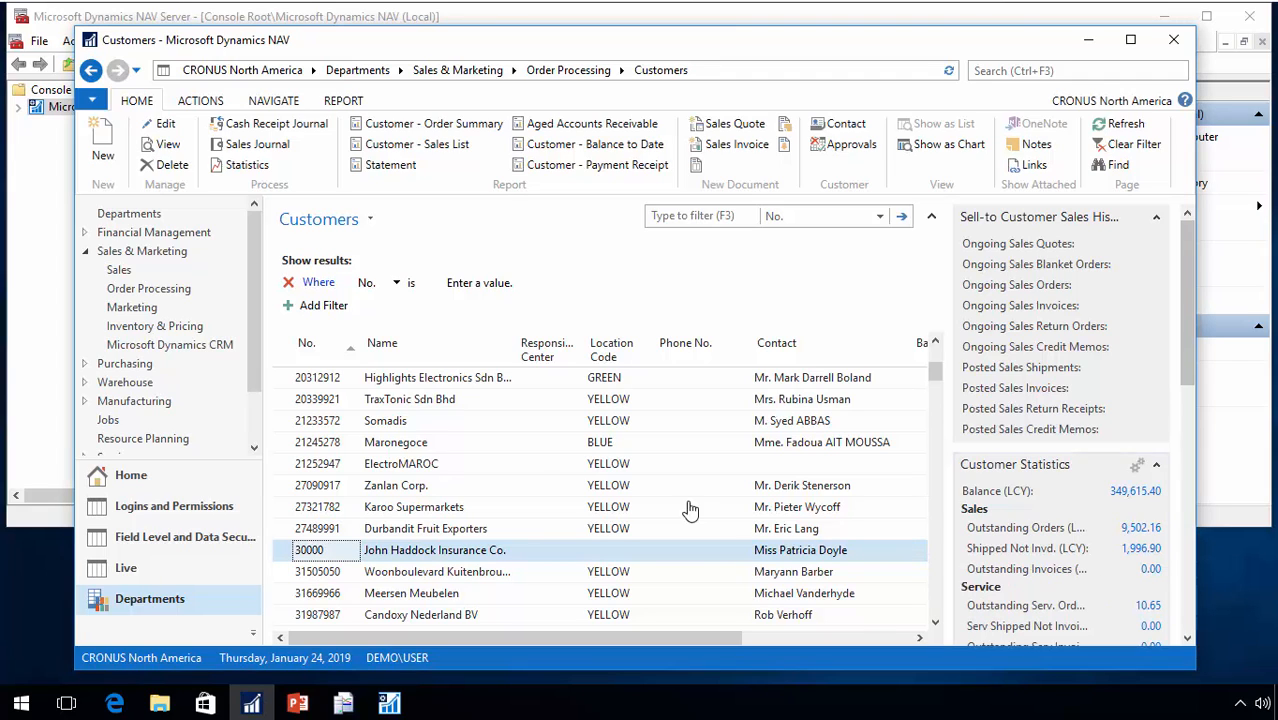
{"action": "left_click", "coordinate": [91, 99]}
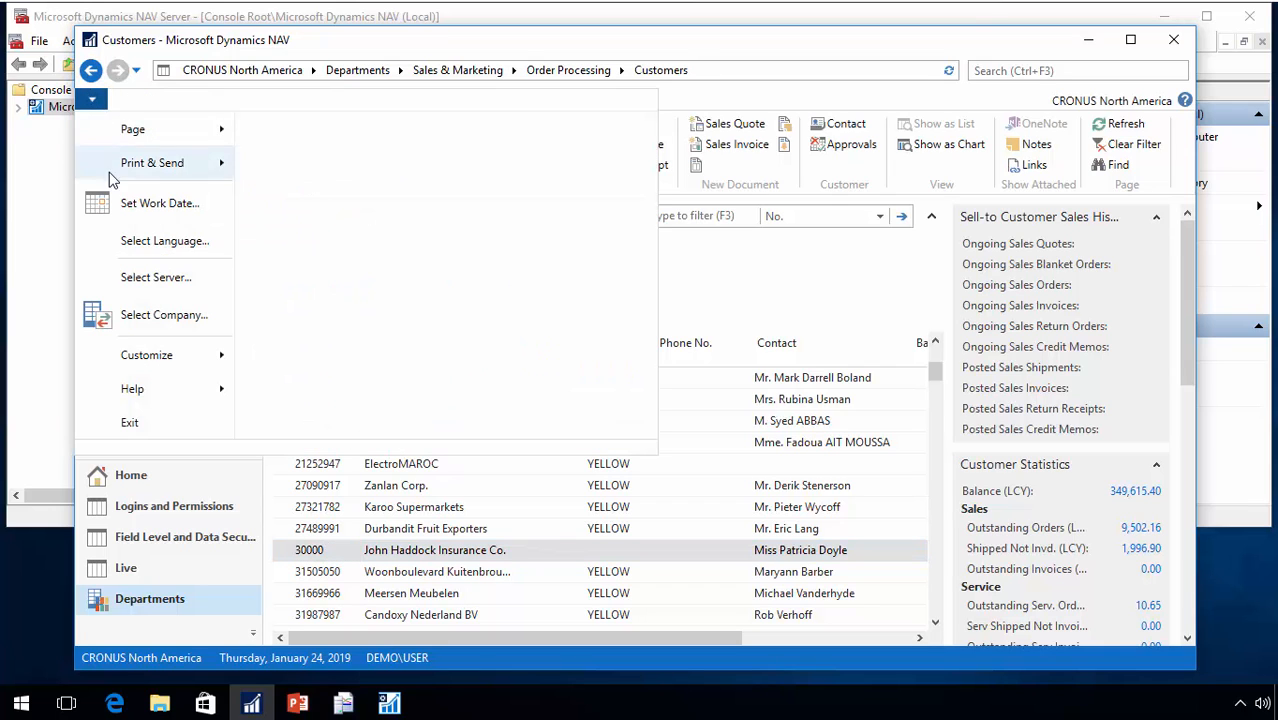
{"action": "left_click", "coordinate": [155, 278]}
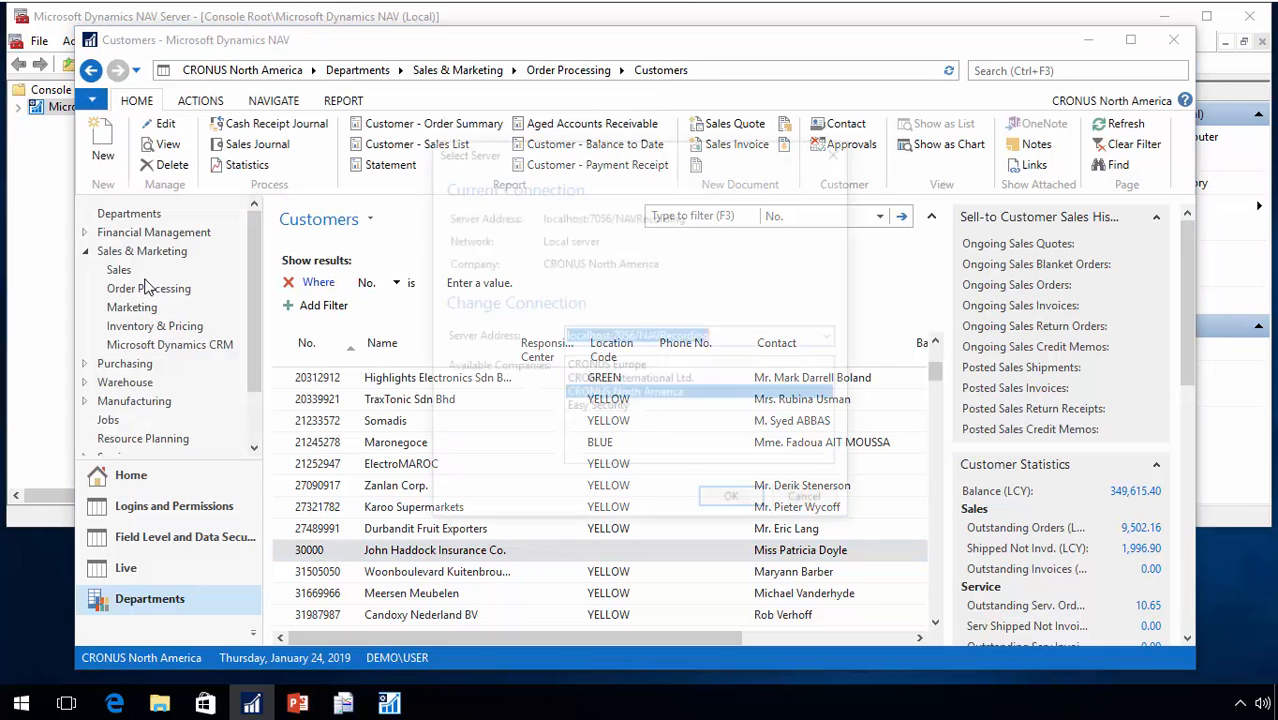
{"action": "left_click", "coordinate": [834, 337]}
{"action": "left_click", "coordinate": [737, 360]}
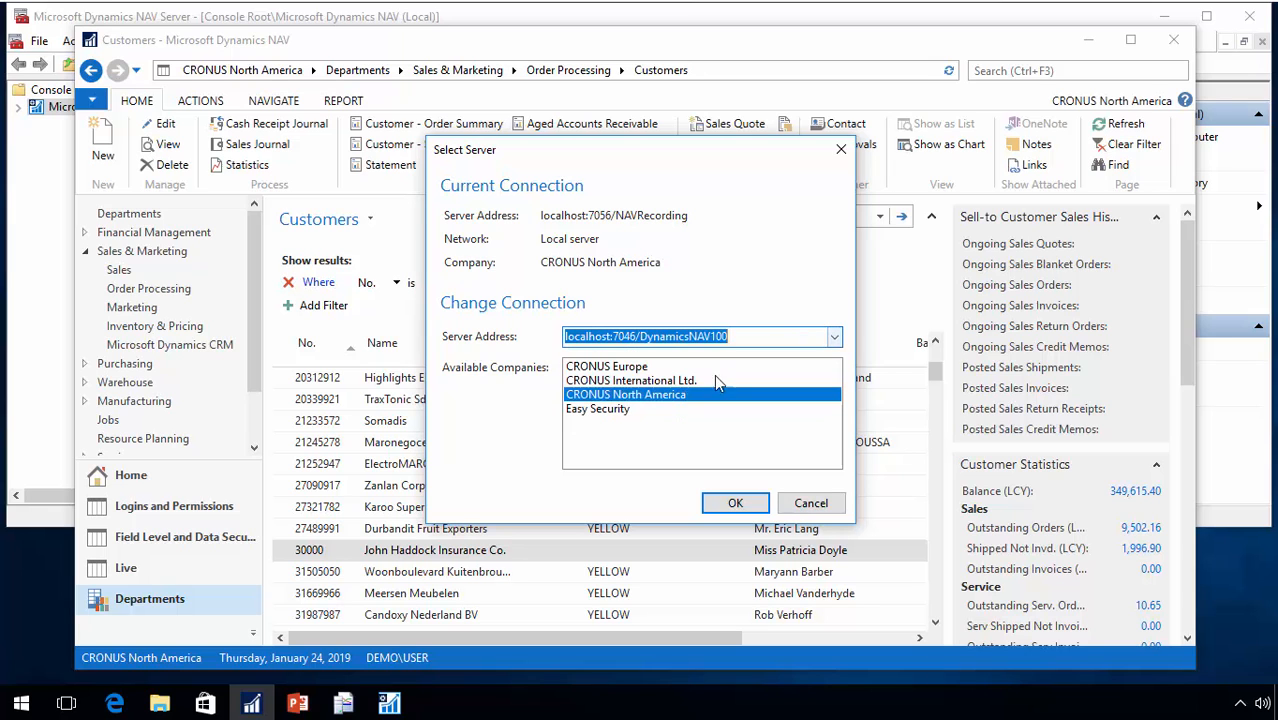
{"action": "left_click", "coordinate": [622, 410]}
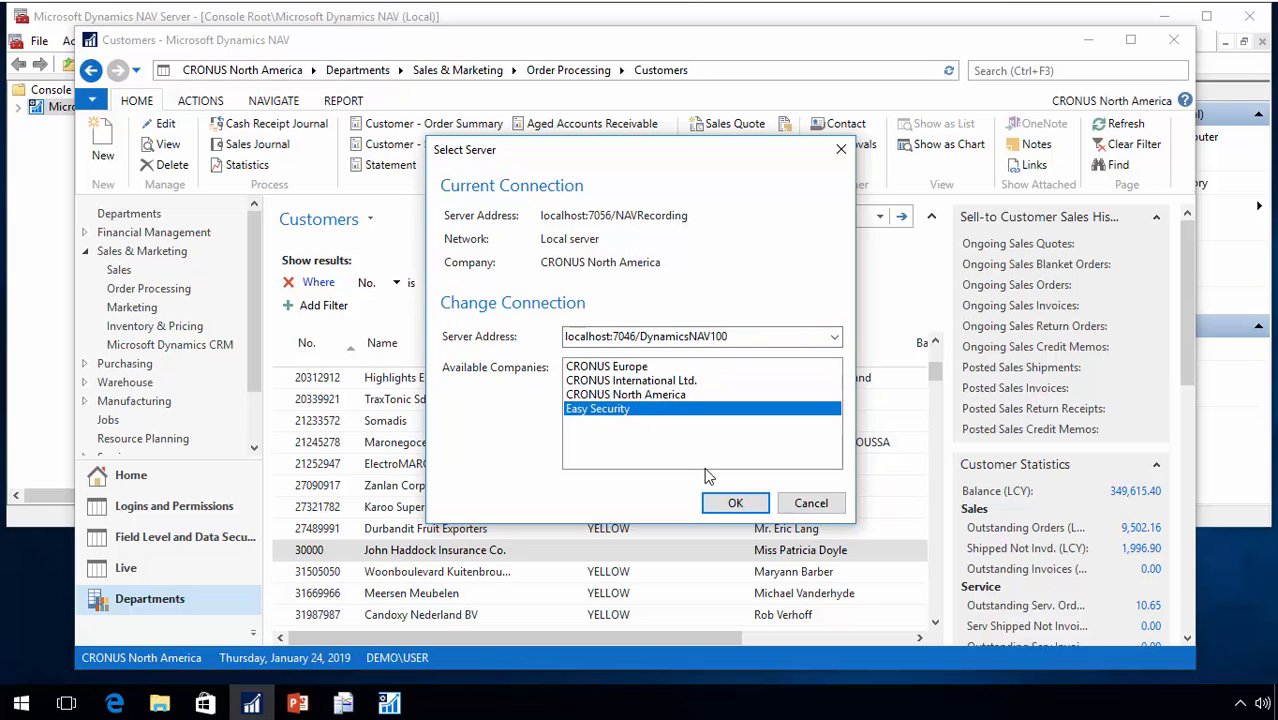
{"action": "left_click", "coordinate": [745, 503]}
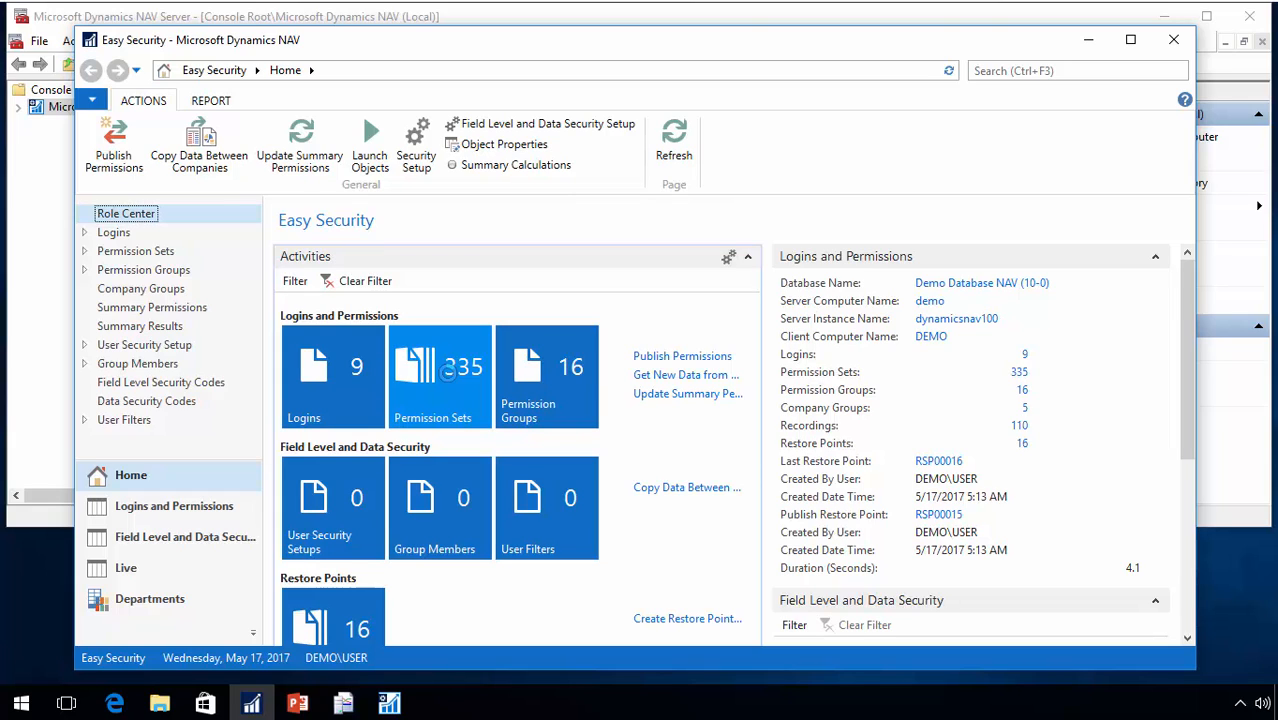
Create a new permission set with the ID EDIT CUSTOMER and the name Edit Customer
{"action": "left_click", "coordinate": [150, 253]}
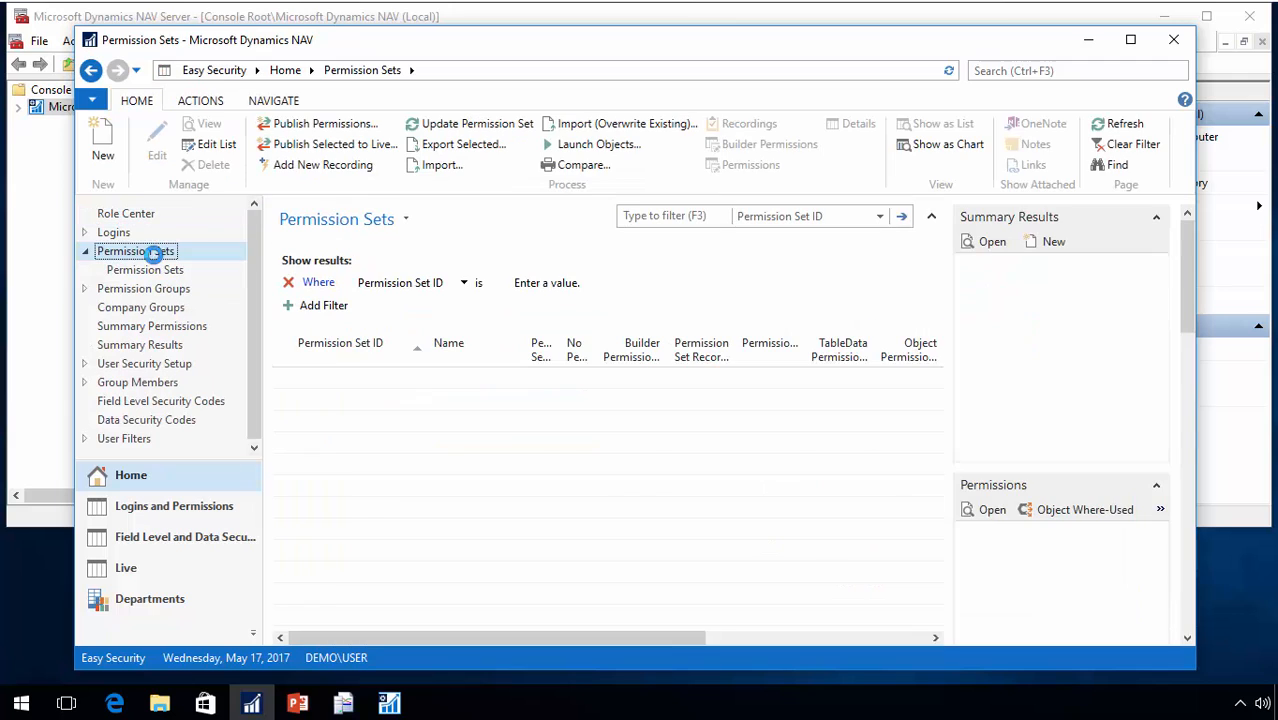
{"action": "left_click", "coordinate": [103, 145]}
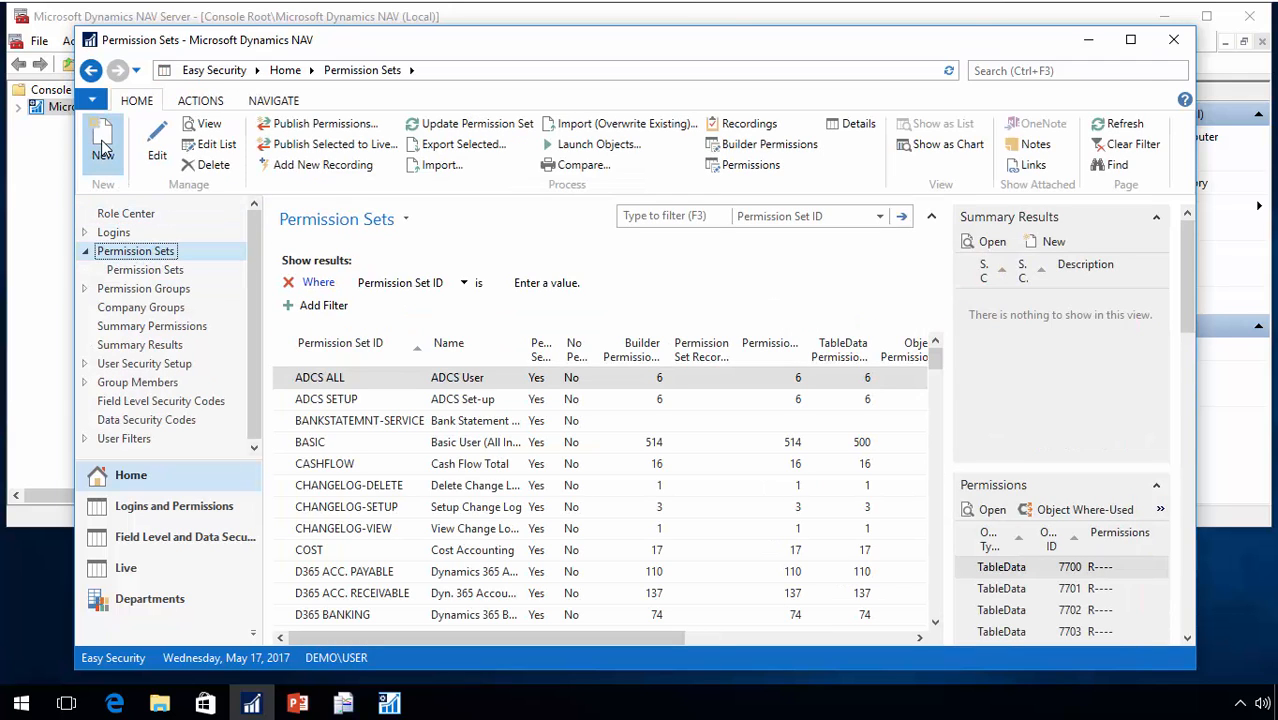
{"action": "type", "text": "ed"}
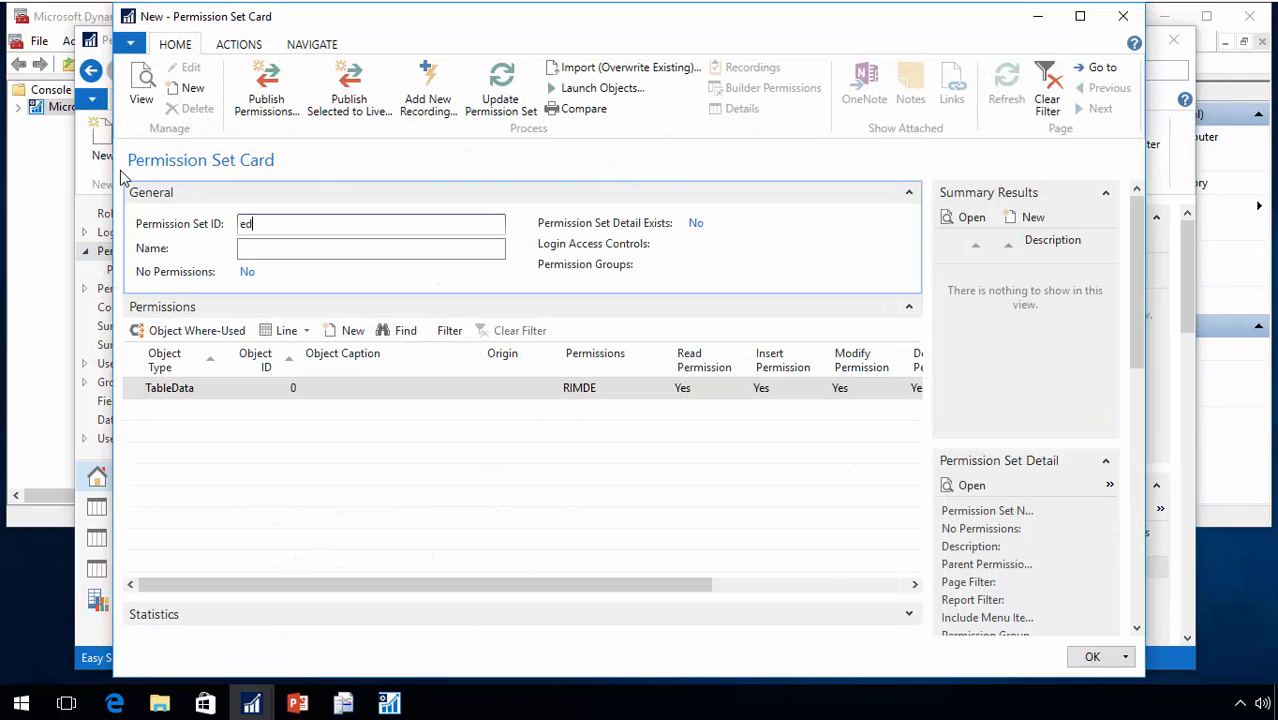
{"action": "type", "text": "it customer"}
{"action": "key", "text": "Tab"}
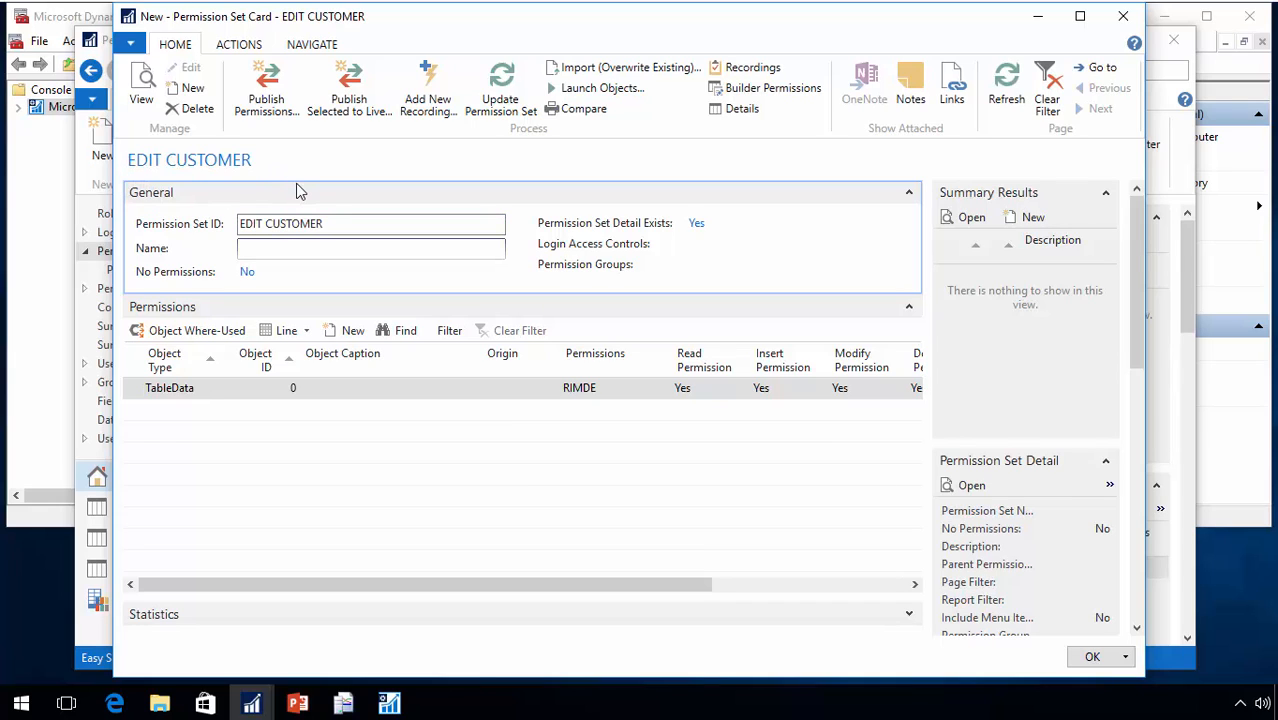
{"action": "type", "text": "Edit Customer"}
{"action": "key", "text": "Tab"}
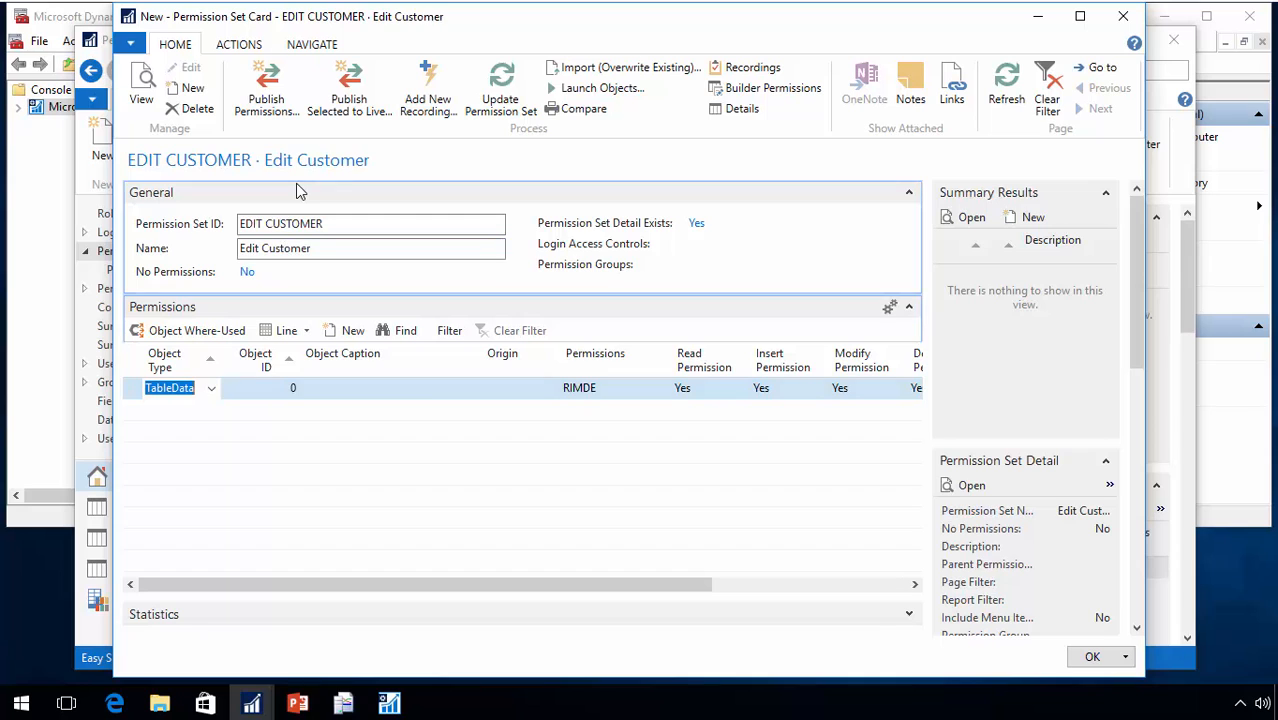
Add a new recording to the permission set from the trace file Edit Customer.xml in C:\Temp, including all trace clients
{"action": "left_click", "coordinate": [442, 103]}
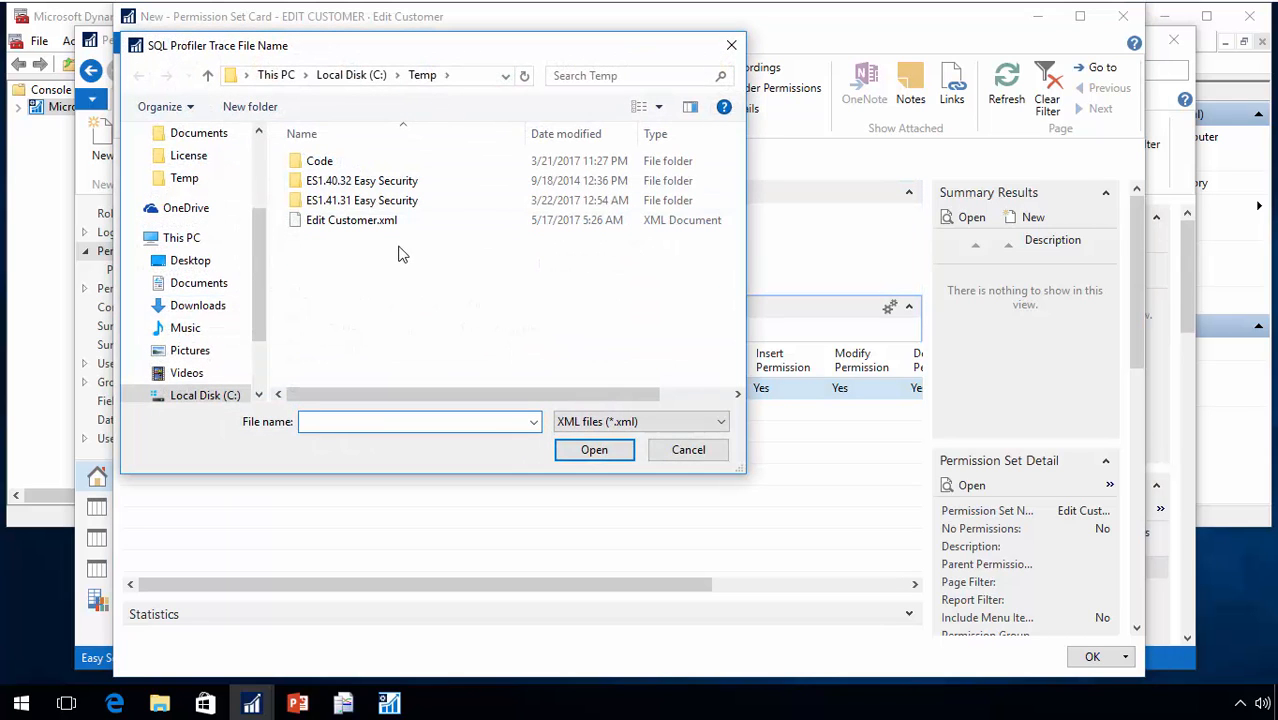
{"action": "left_click", "coordinate": [382, 224]}
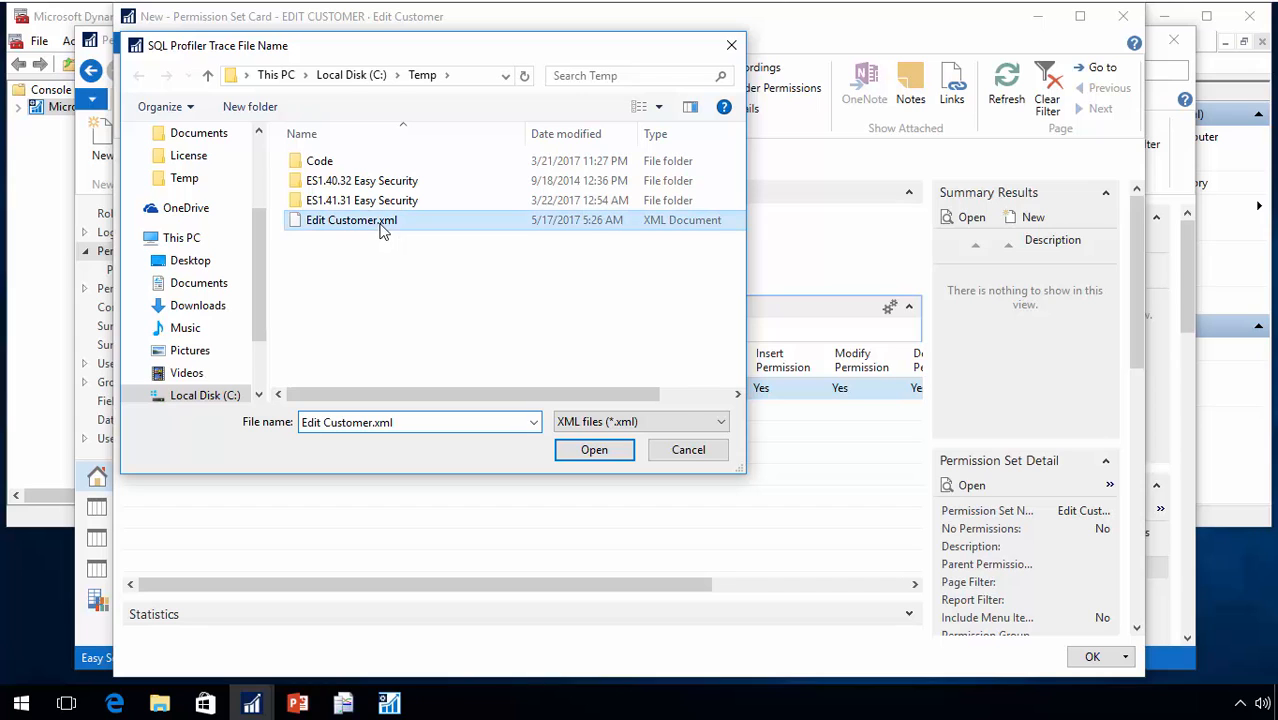
{"action": "left_click", "coordinate": [590, 452]}
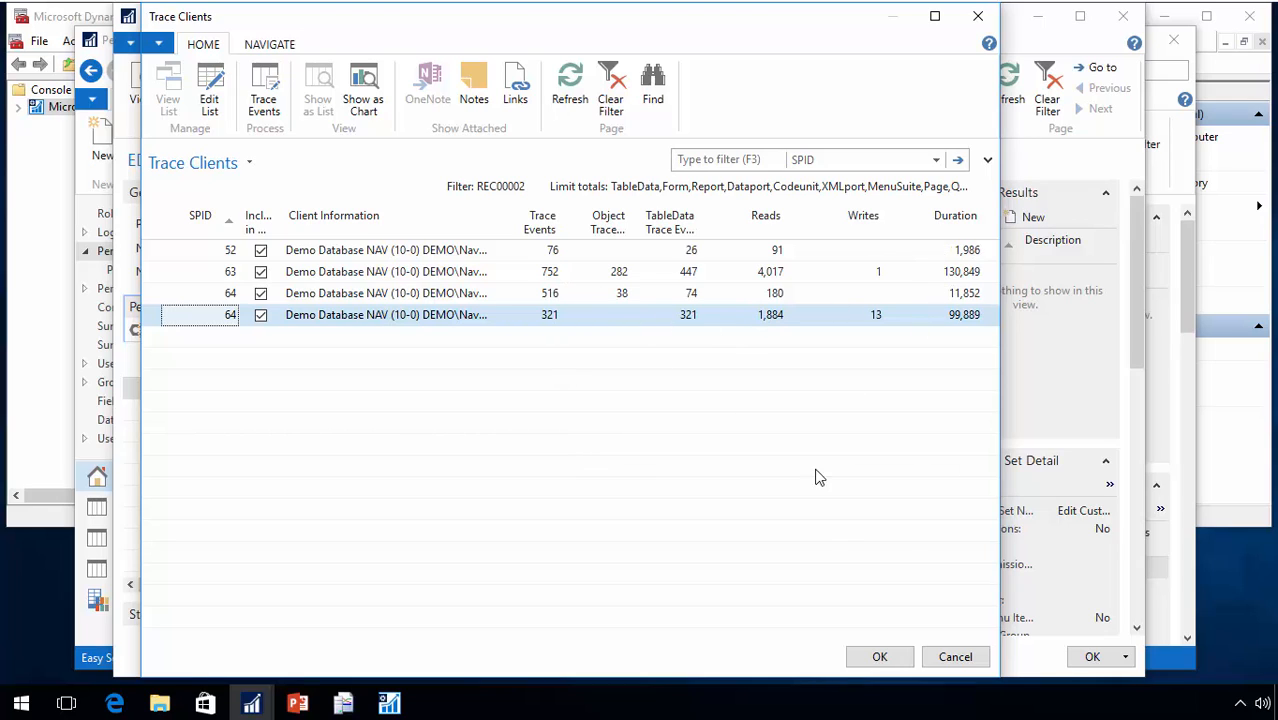
{"action": "left_click", "coordinate": [880, 657]}
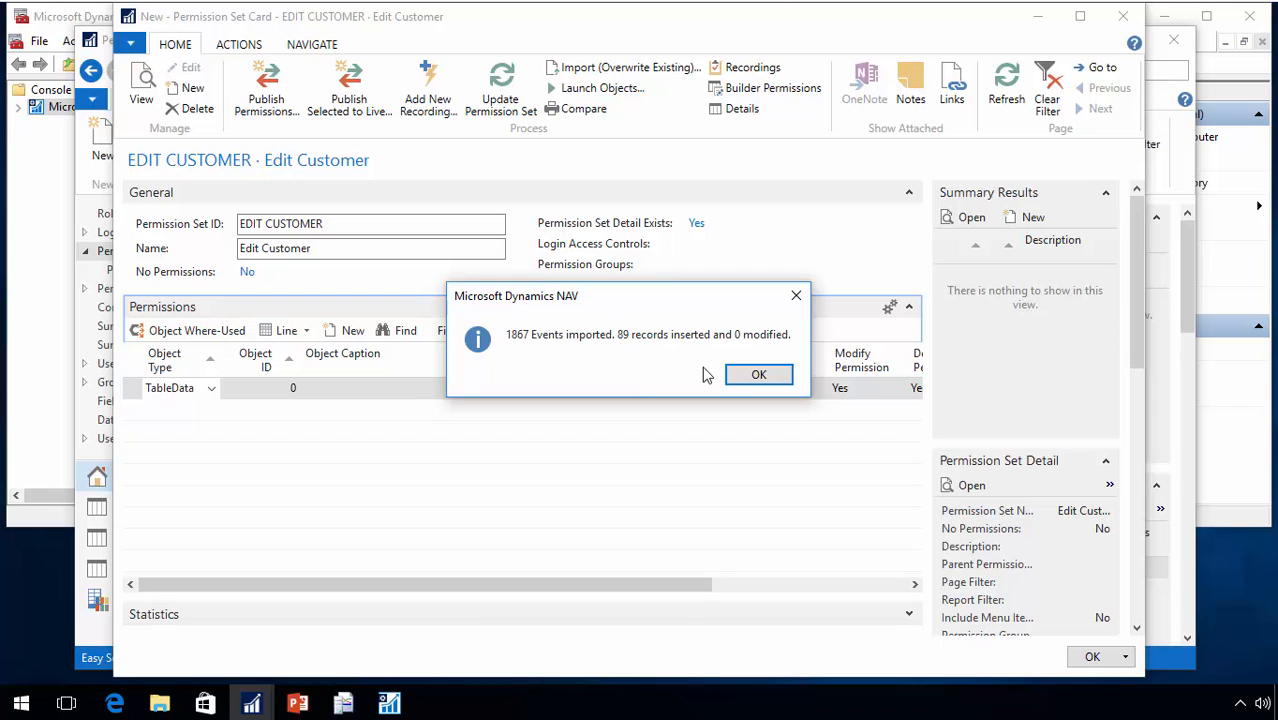
{"action": "left_click", "coordinate": [756, 375]}
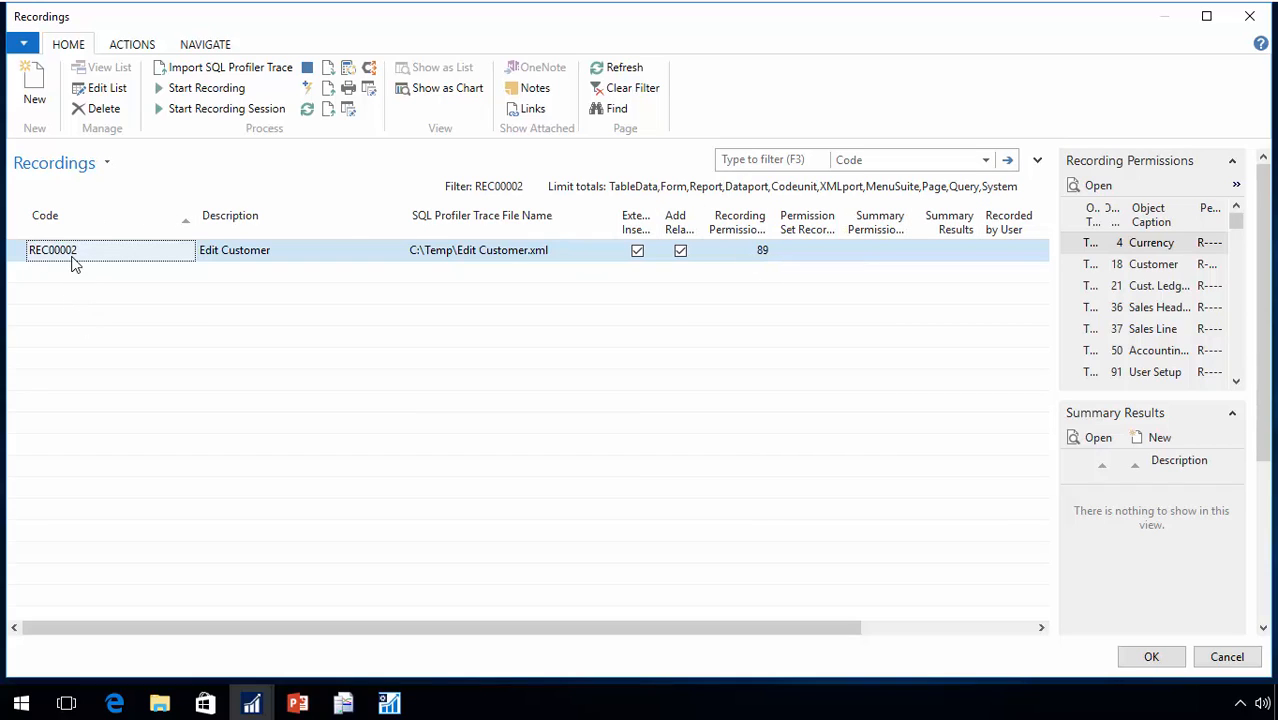
Review the recording permissions of the Edit Customer recording from table data through to queries, and close the list
{"action": "left_click", "coordinate": [760, 252]}
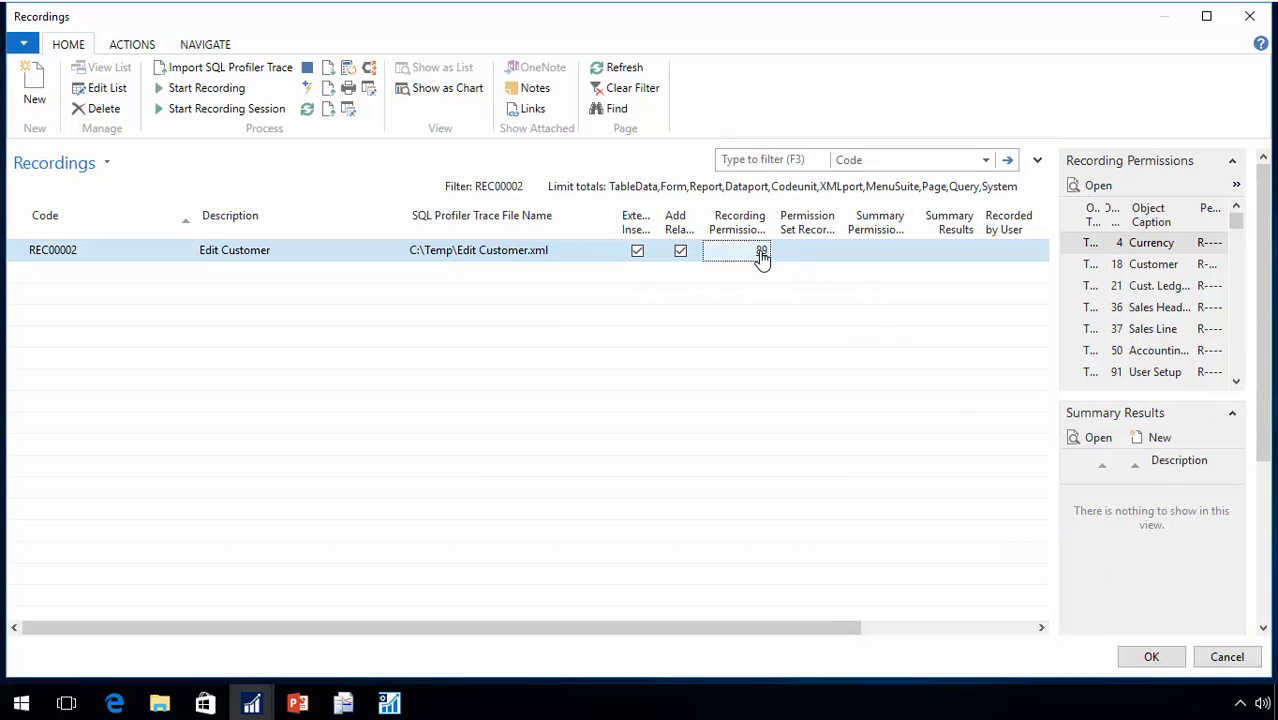
{"action": "left_click", "coordinate": [760, 252]}
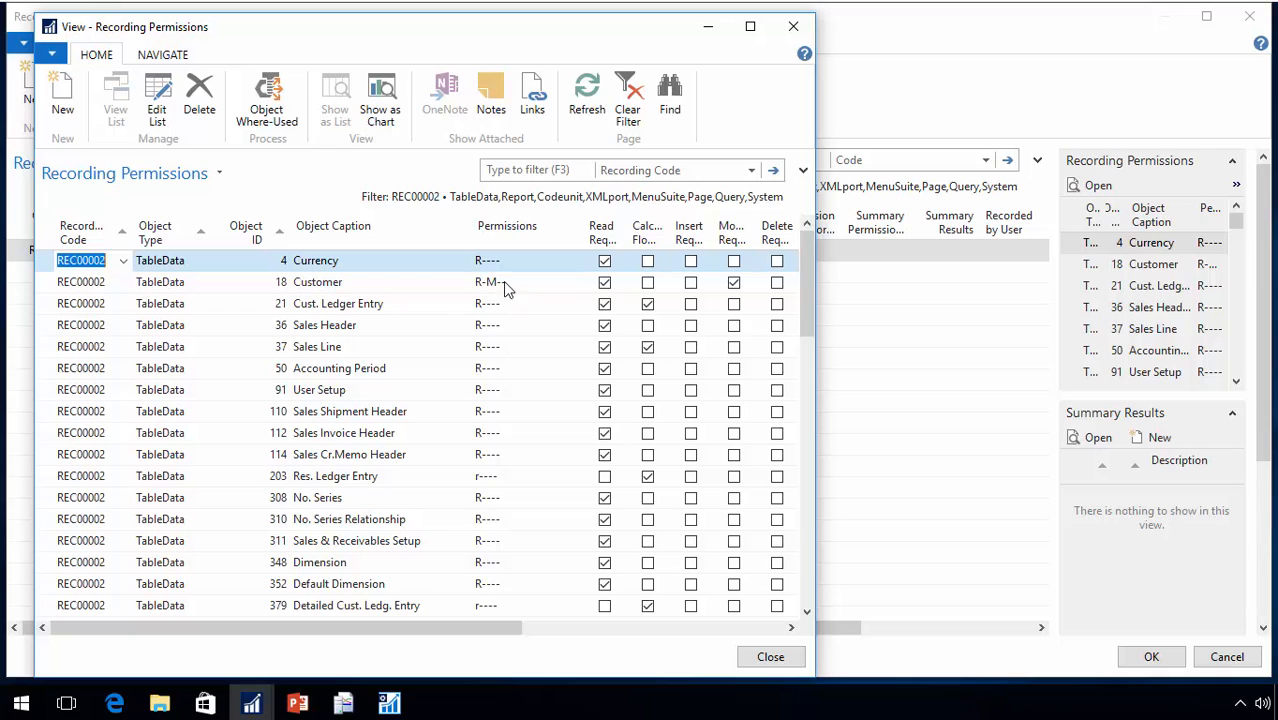
{"action": "left_click", "coordinate": [804, 594]}
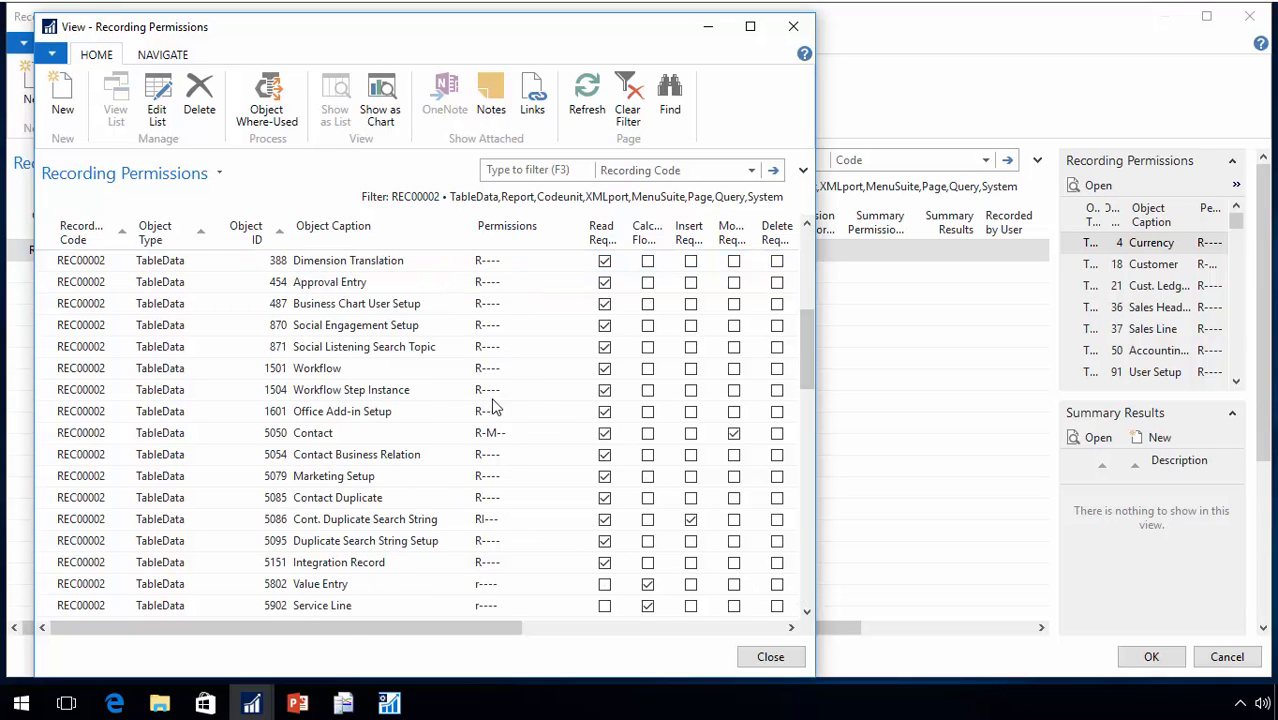
{"action": "left_click", "coordinate": [810, 588]}
{"action": "left_click", "coordinate": [808, 588]}
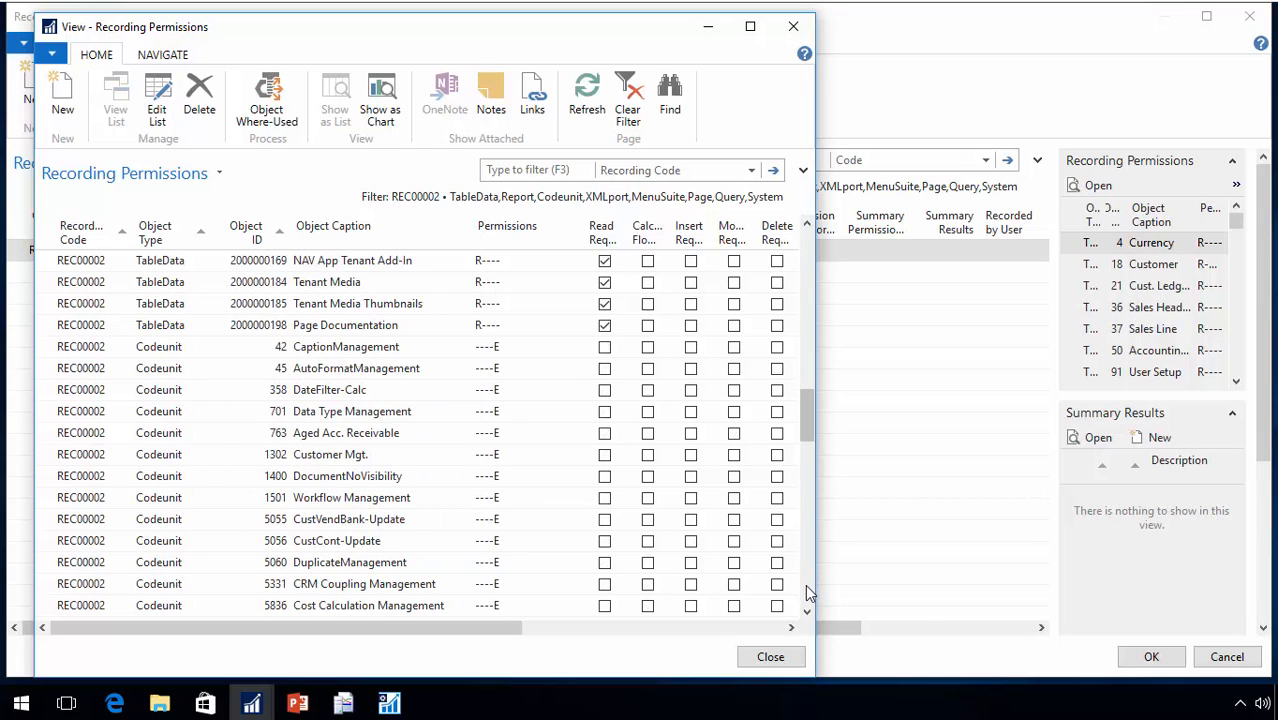
{"action": "left_click", "coordinate": [806, 584]}
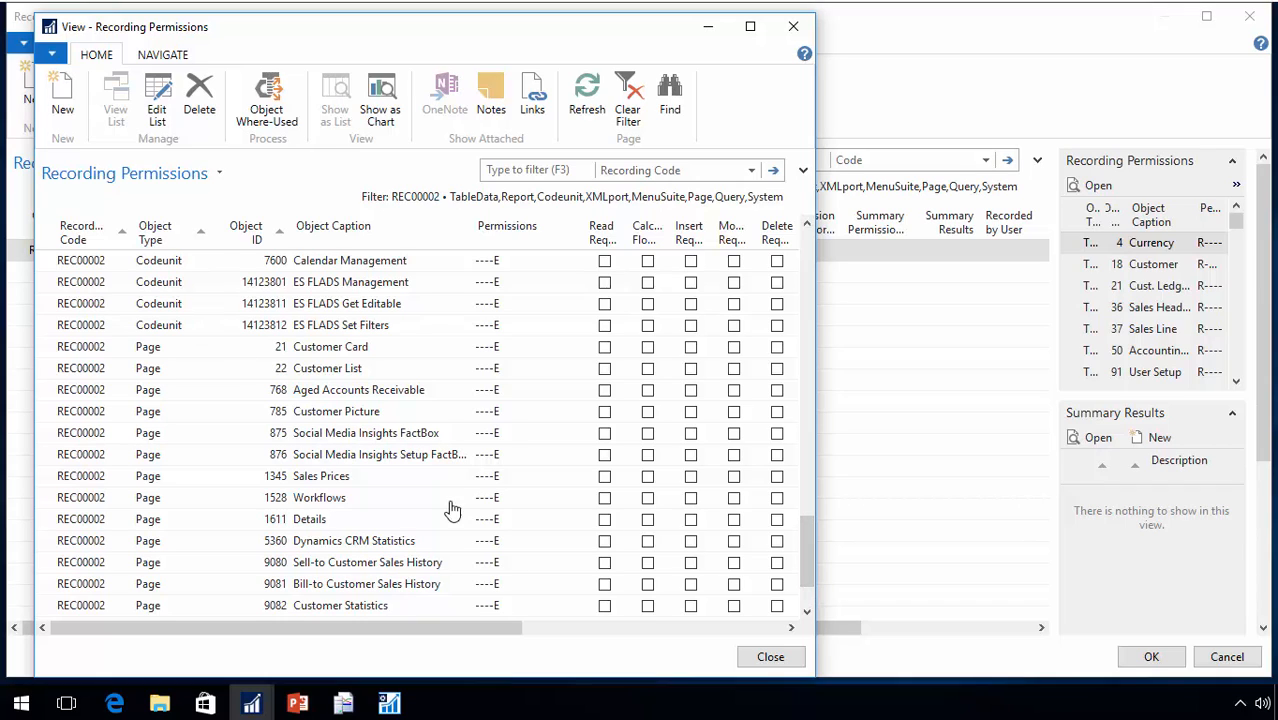
{"action": "left_click_drag", "start_coordinate": [806, 570], "coordinate": [827, 605]}
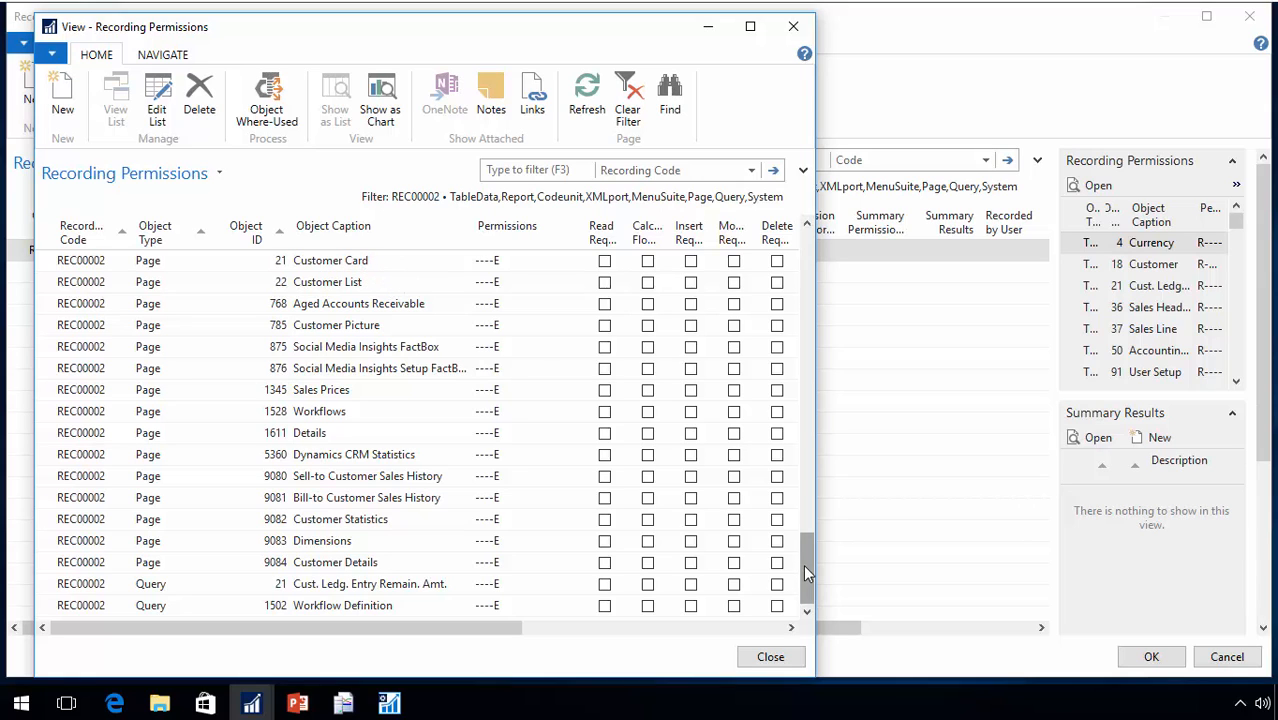
{"action": "key", "text": "ctrl+Home"}
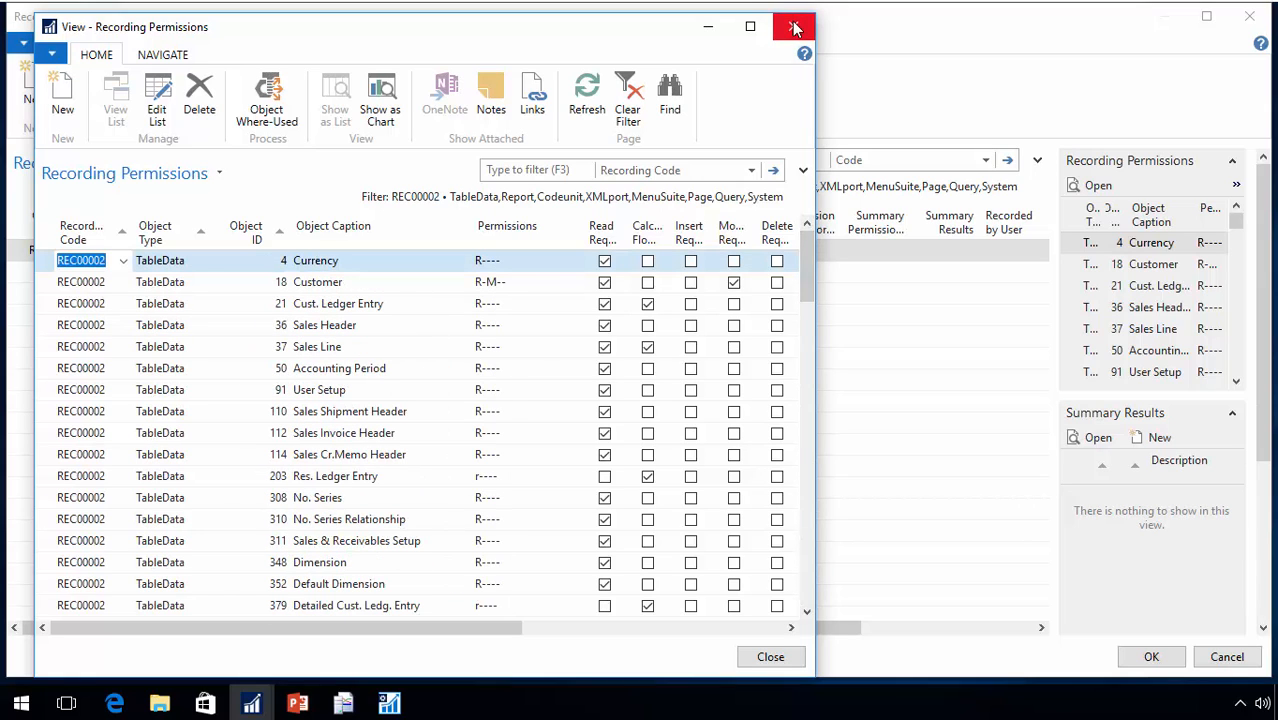
{"action": "left_click", "coordinate": [795, 28]}
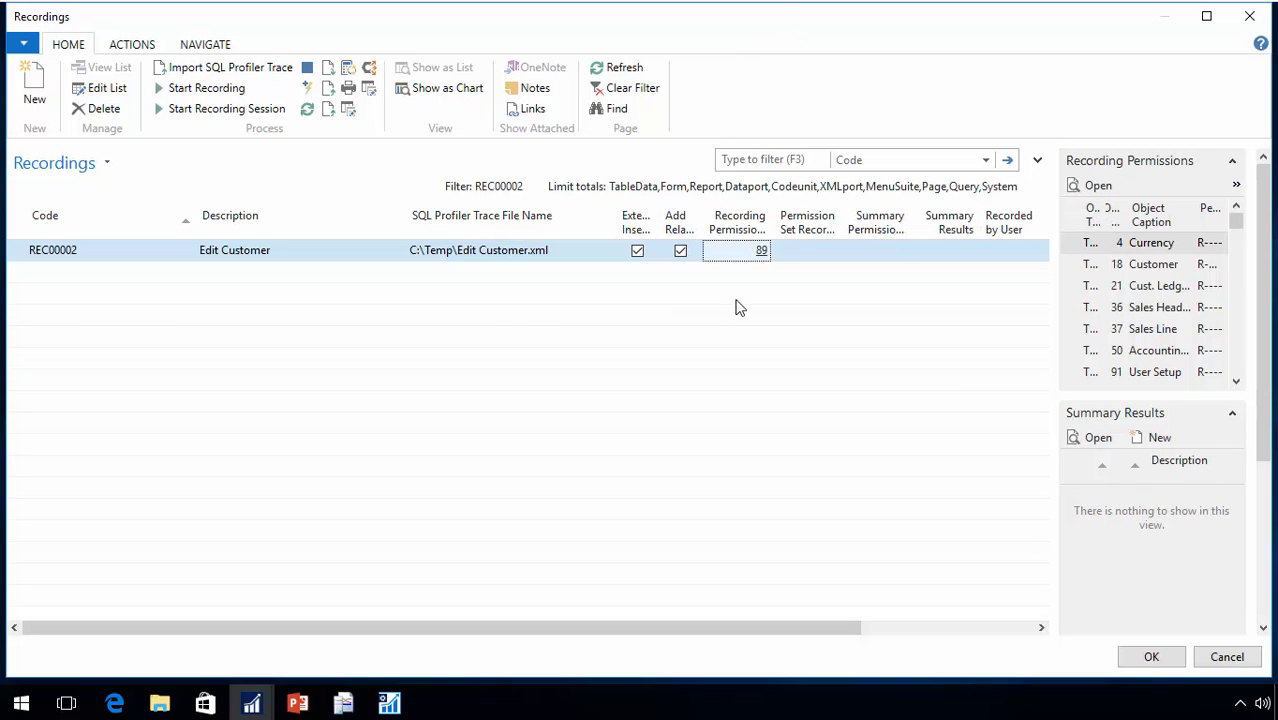
Accept the Edit Customer recording and update the permission set with its permissions
{"action": "left_click", "coordinate": [1152, 661]}
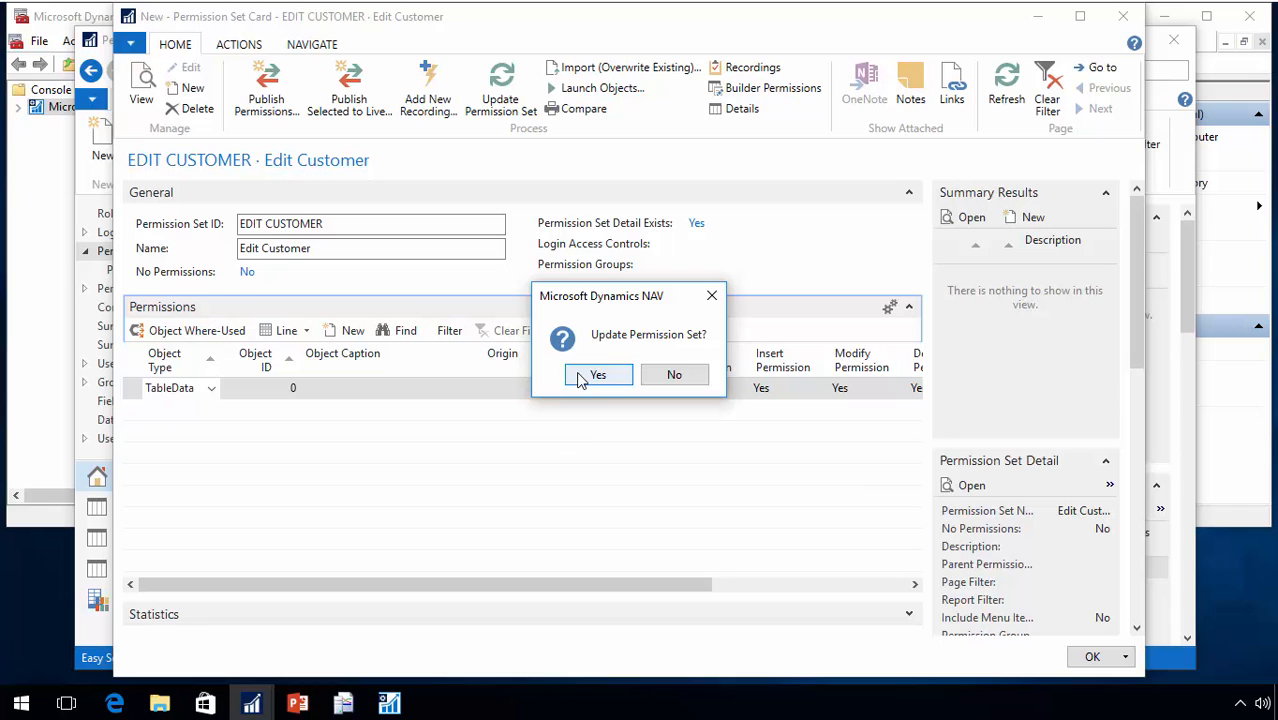
{"action": "left_click", "coordinate": [598, 376]}
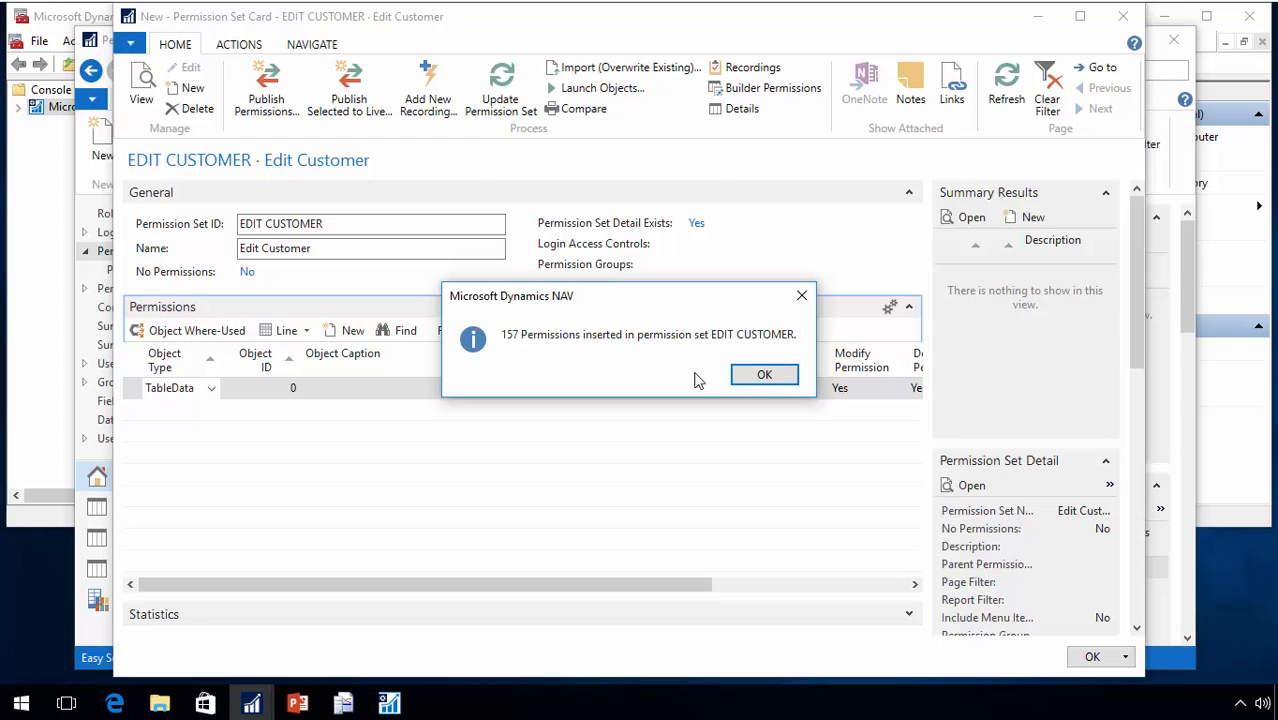
{"action": "left_click", "coordinate": [766, 377]}
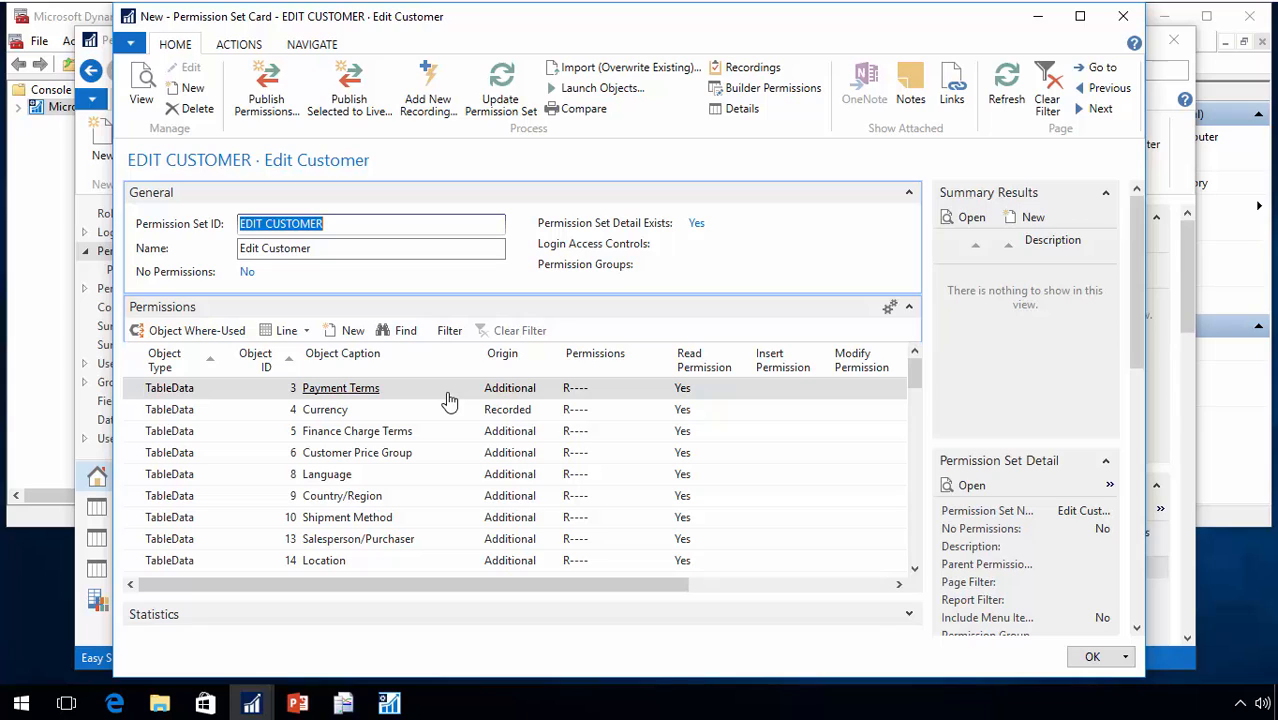
Examine the origin and permissions of the first table data lines in the permission set, including Customer and Vendor Ledger Entry
{"action": "left_click", "coordinate": [914, 569]}
{"action": "left_click", "coordinate": [914, 569]}
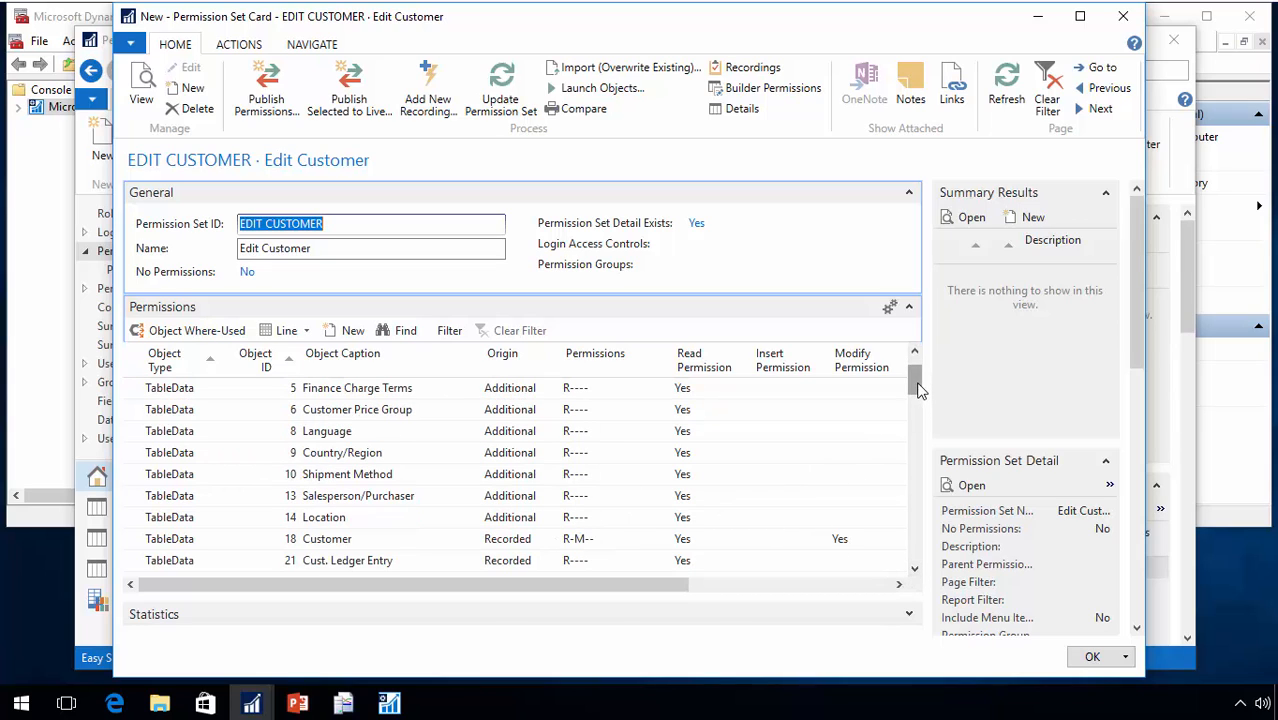
{"action": "left_click_drag", "start_coordinate": [919, 390], "coordinate": [919, 377]}
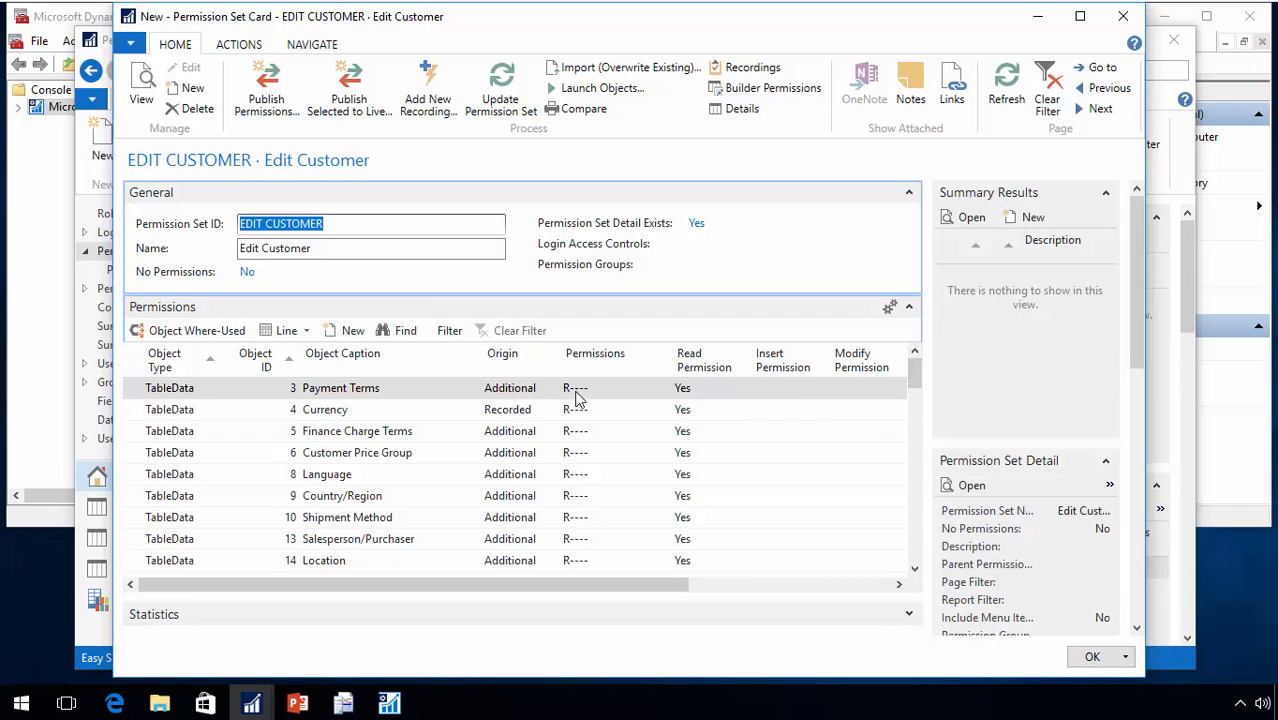
{"action": "left_click", "coordinate": [520, 478]}
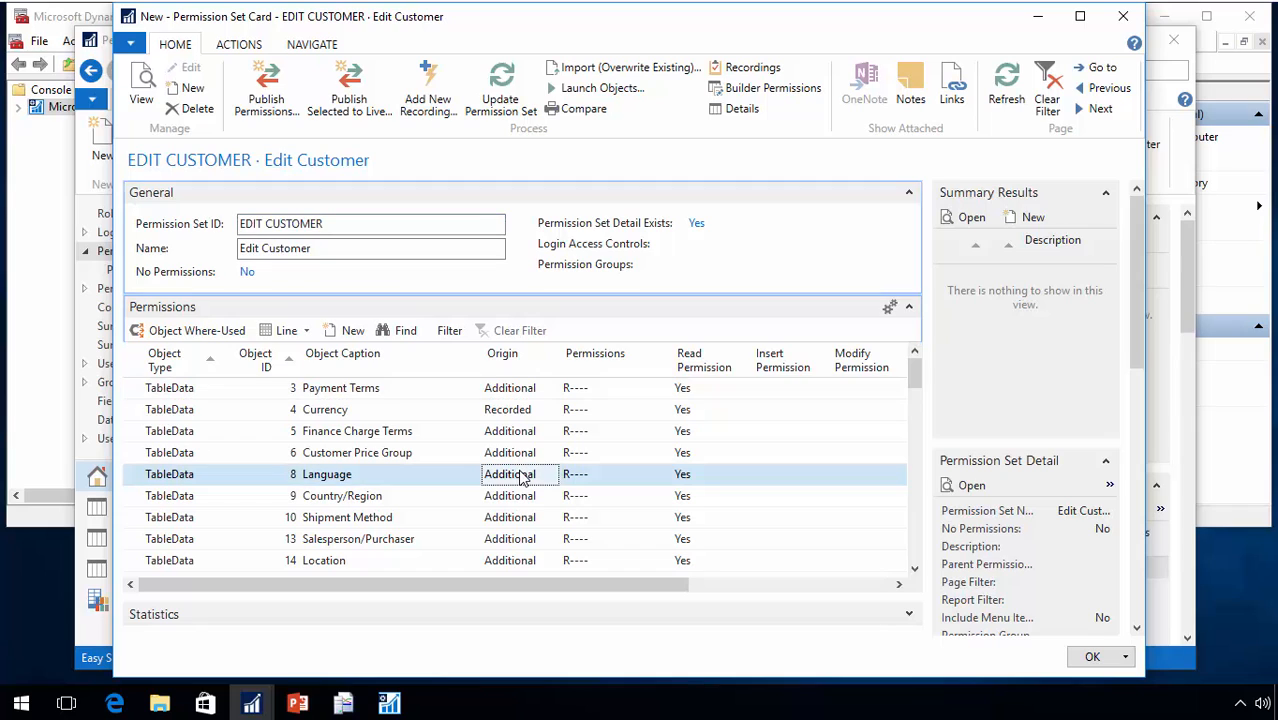
{"action": "key", "text": "Down"}
{"action": "key", "text": "Down"}
{"action": "key", "text": "Down"}
{"action": "key", "text": "Down"}
{"action": "key", "text": "Down"}
{"action": "key", "text": "Down"}
{"action": "key", "text": "Down"}
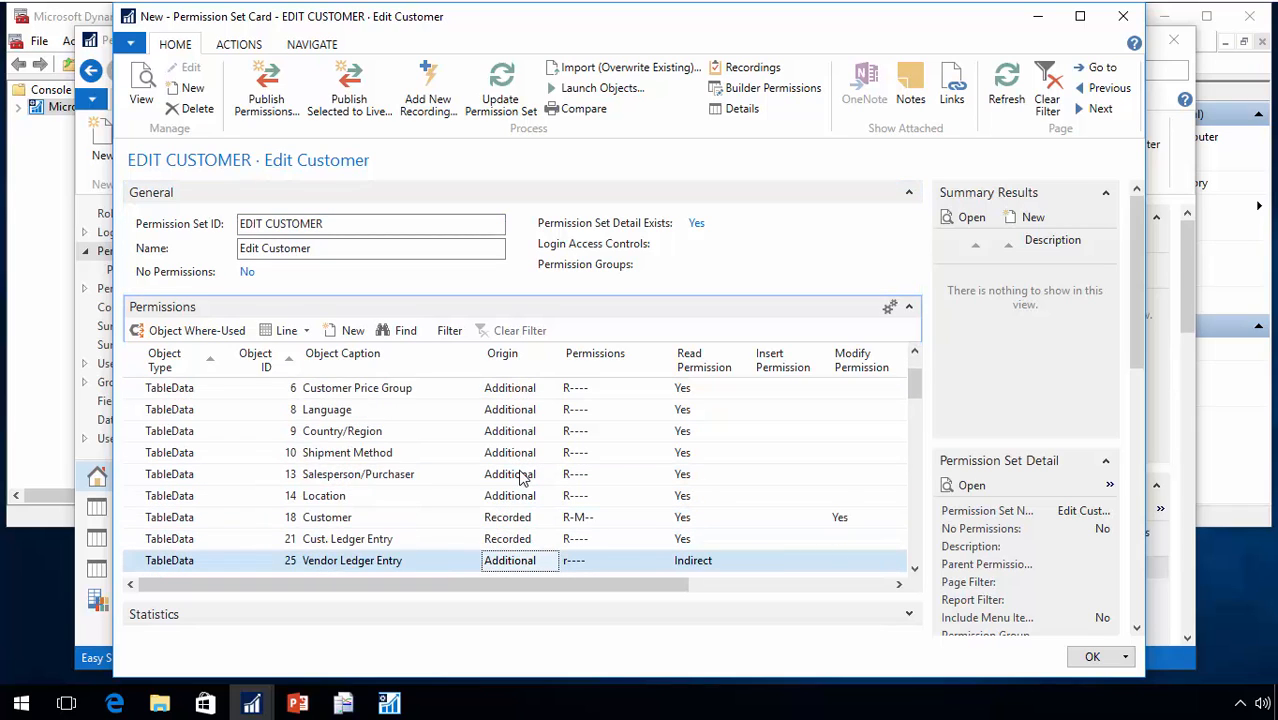
{"action": "key", "text": "Down"}
{"action": "key", "text": "Down"}
{"action": "key", "text": "Down"}
{"action": "key", "text": "Up"}
{"action": "key", "text": "Up"}
{"action": "key", "text": "Up"}
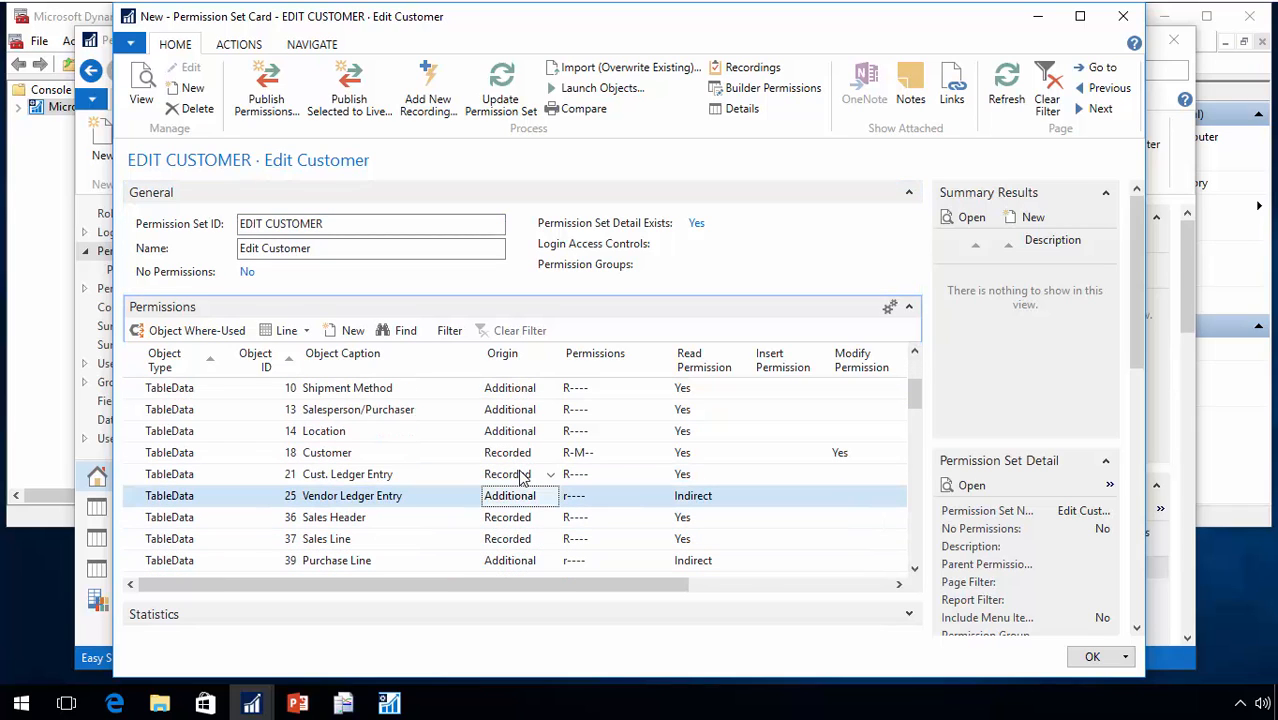
{"action": "key", "text": "shift+Tab"}
{"action": "key", "text": "Tab"}
{"action": "key", "text": "Tab"}
{"action": "key", "text": "Tab"}
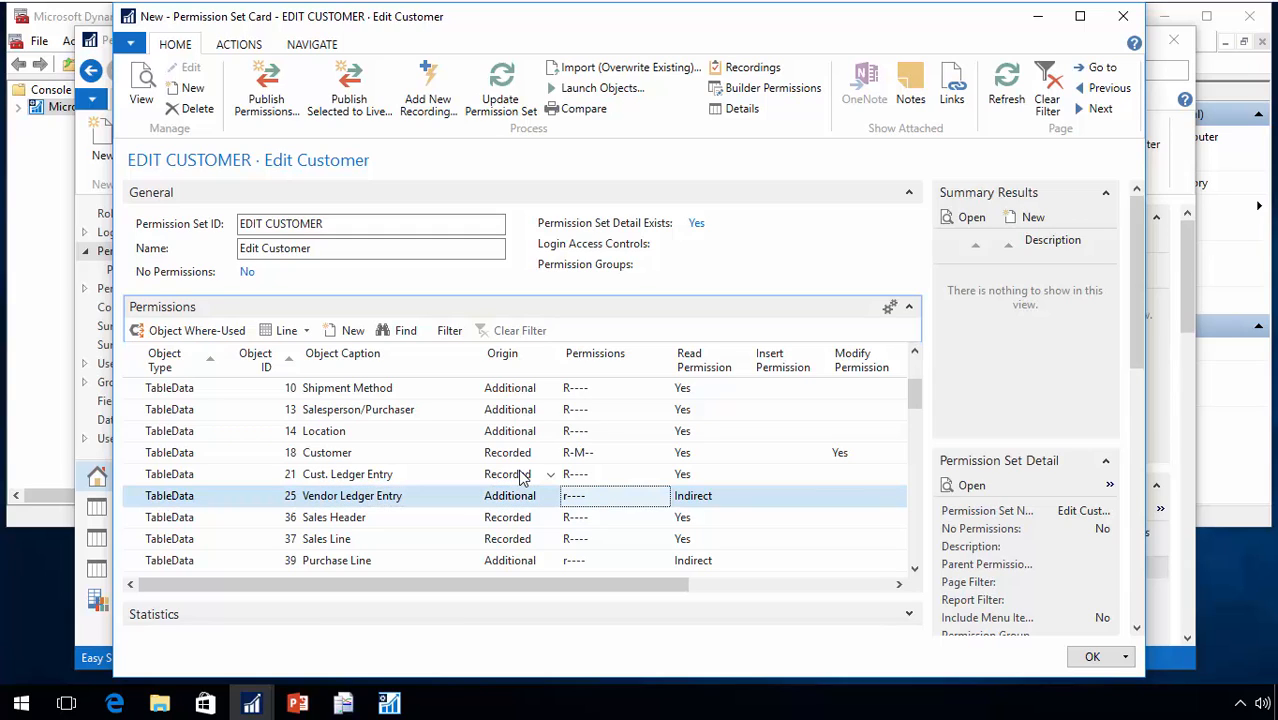
{"action": "key", "text": "shift+Tab"}
{"action": "key", "text": "shift+Tab"}
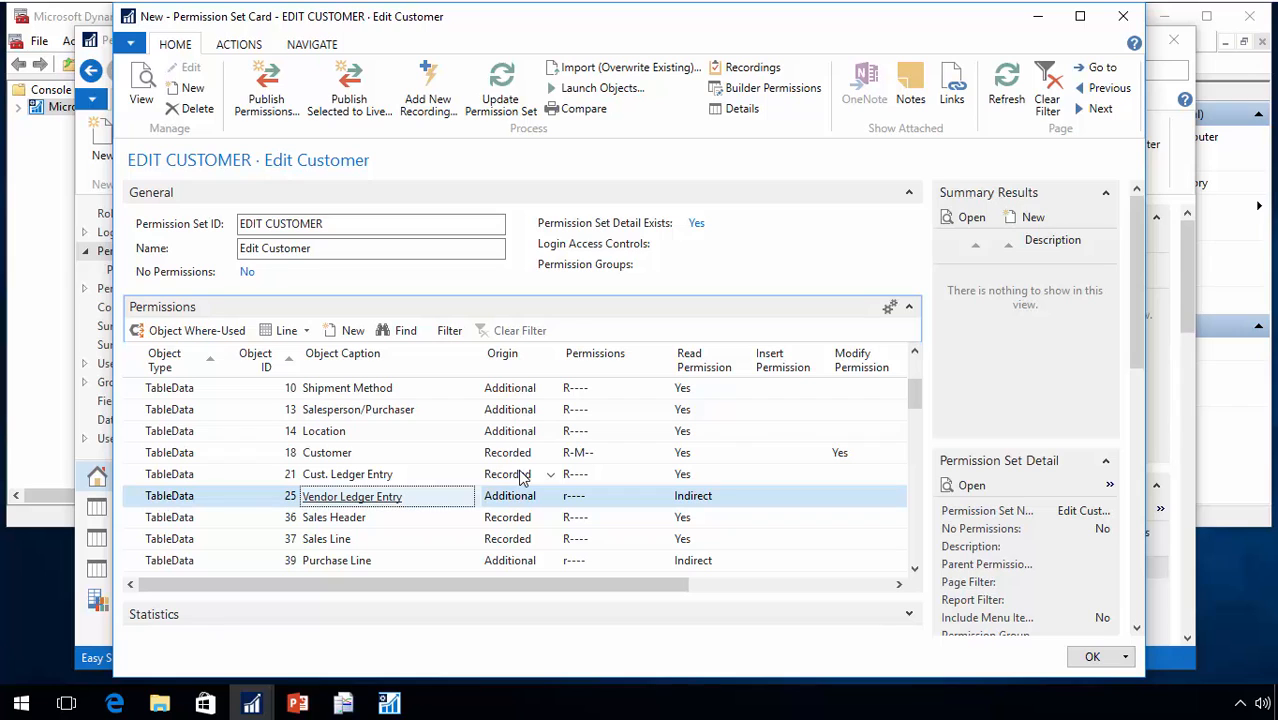
Examine the page and query lines near the end of the permission set, comparing recorded and additional origins
{"action": "key", "text": "Page_Down"}
{"action": "key", "text": "Page_Down"}
{"action": "key", "text": "Page_Down"}
{"action": "key", "text": "Page_Down"}
{"action": "key", "text": "Page_Down"}
{"action": "key", "text": "Page_Down"}
{"action": "key", "text": "Page_Down"}
{"action": "key", "text": "Page_Down"}
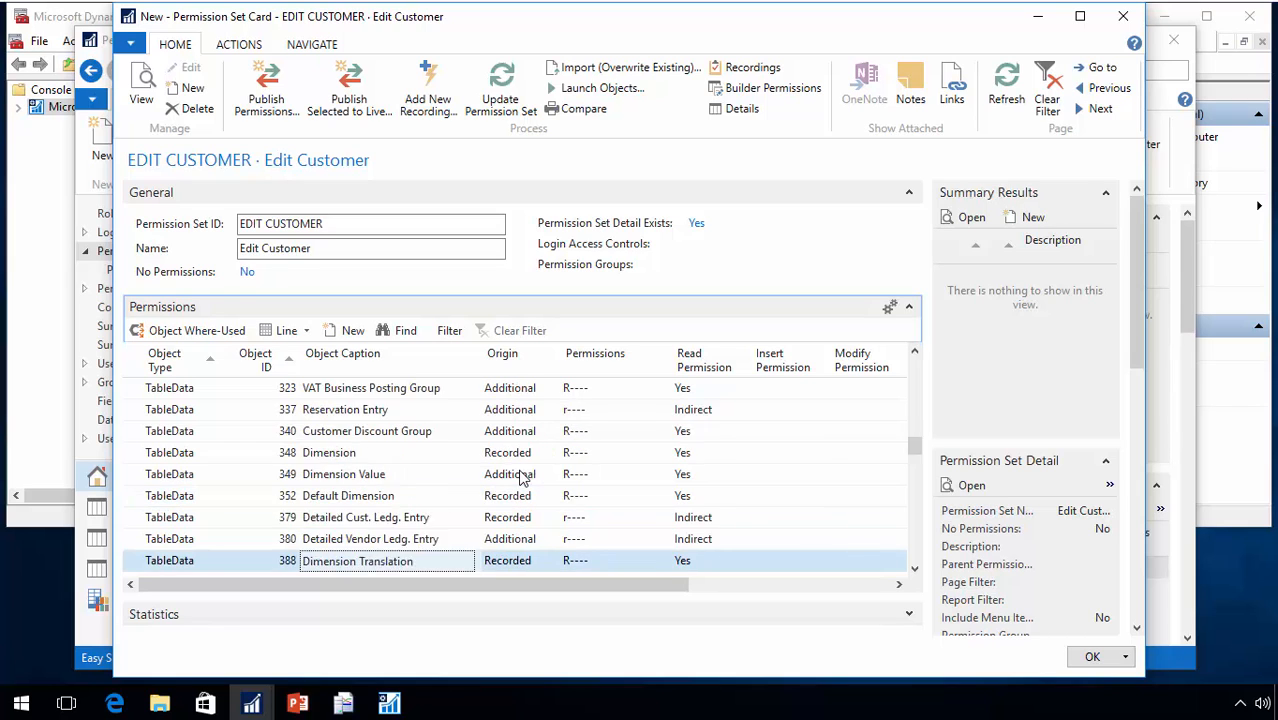
{"action": "key", "text": "Up"}
{"action": "key", "text": "Up"}
{"action": "key", "text": "Up"}
{"action": "key", "text": "Up"}
{"action": "key", "text": "Up"}
{"action": "key", "text": "Up"}
{"action": "key", "text": "Up"}
{"action": "key", "text": "Up"}
{"action": "key", "text": "Up"}
{"action": "key", "text": "Up"}
{"action": "key", "text": "Up"}
{"action": "key", "text": "Up"}
{"action": "key", "text": "Up"}
{"action": "key", "text": "Up"}
{"action": "key", "text": "Up"}
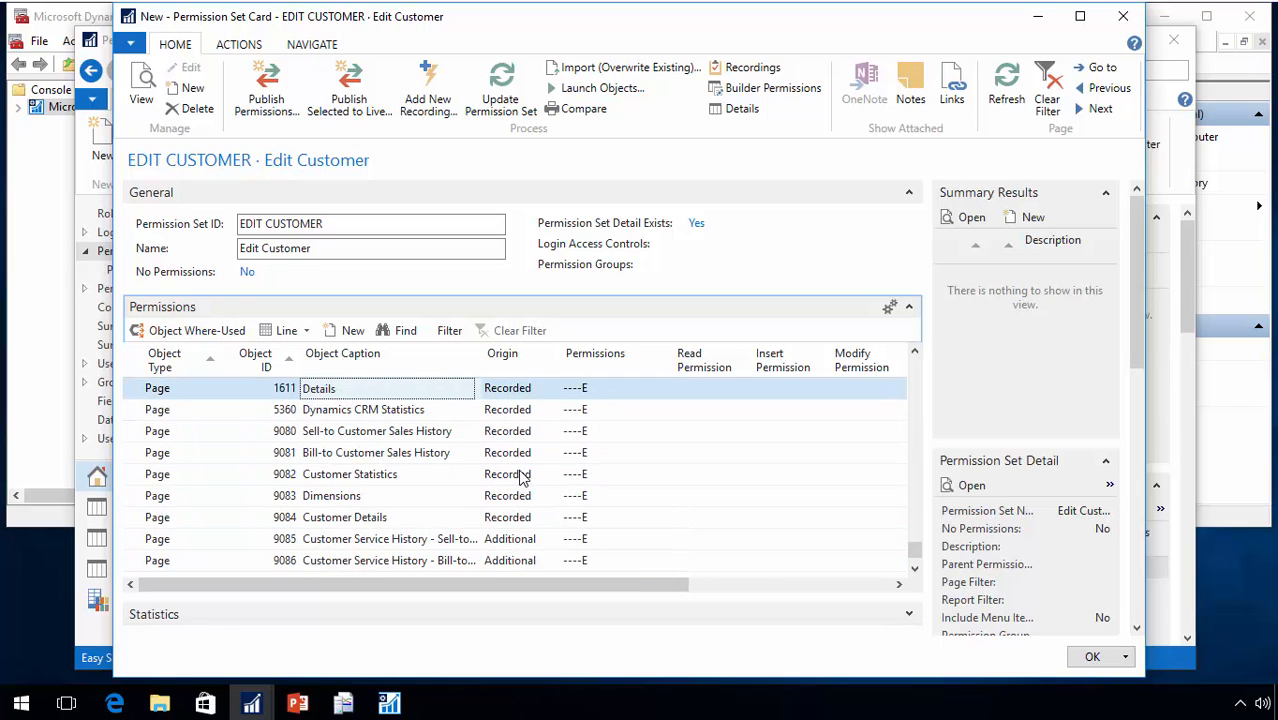
{"action": "key", "text": "Up"}
{"action": "key", "text": "Up"}
{"action": "key", "text": "Up"}
{"action": "key", "text": "Up"}
{"action": "key", "text": "Up"}
{"action": "key", "text": "Up"}
{"action": "key", "text": "Up"}
{"action": "key", "text": "Up"}
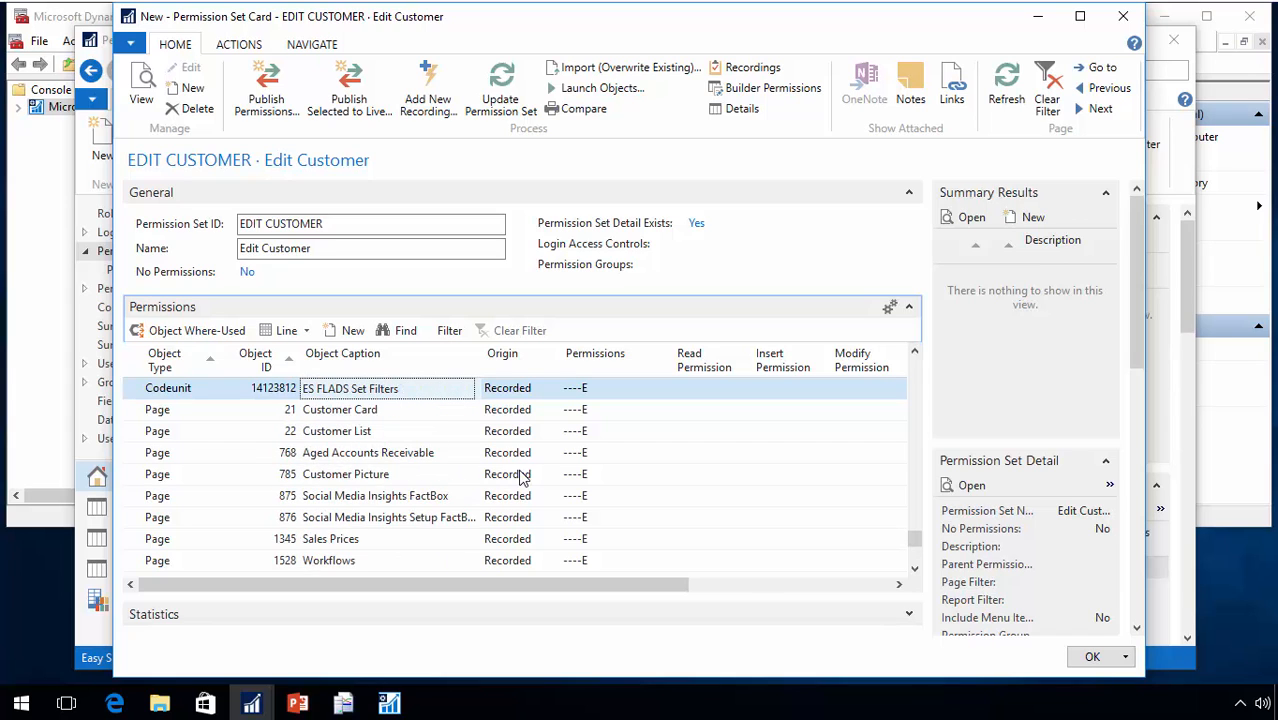
{"action": "key", "text": "Down"}
{"action": "key", "text": "Down"}
{"action": "key", "text": "Down"}
{"action": "key", "text": "Down"}
{"action": "key", "text": "Down"}
{"action": "key", "text": "Down"}
{"action": "key", "text": "Down"}
{"action": "key", "text": "Down"}
{"action": "key", "text": "Down"}
{"action": "key", "text": "Down"}
{"action": "key", "text": "Down"}
{"action": "key", "text": "Down"}
{"action": "key", "text": "Down"}
{"action": "key", "text": "Down"}
{"action": "key", "text": "Down"}
{"action": "key", "text": "Down"}
{"action": "key", "text": "Down"}
{"action": "key", "text": "Down"}
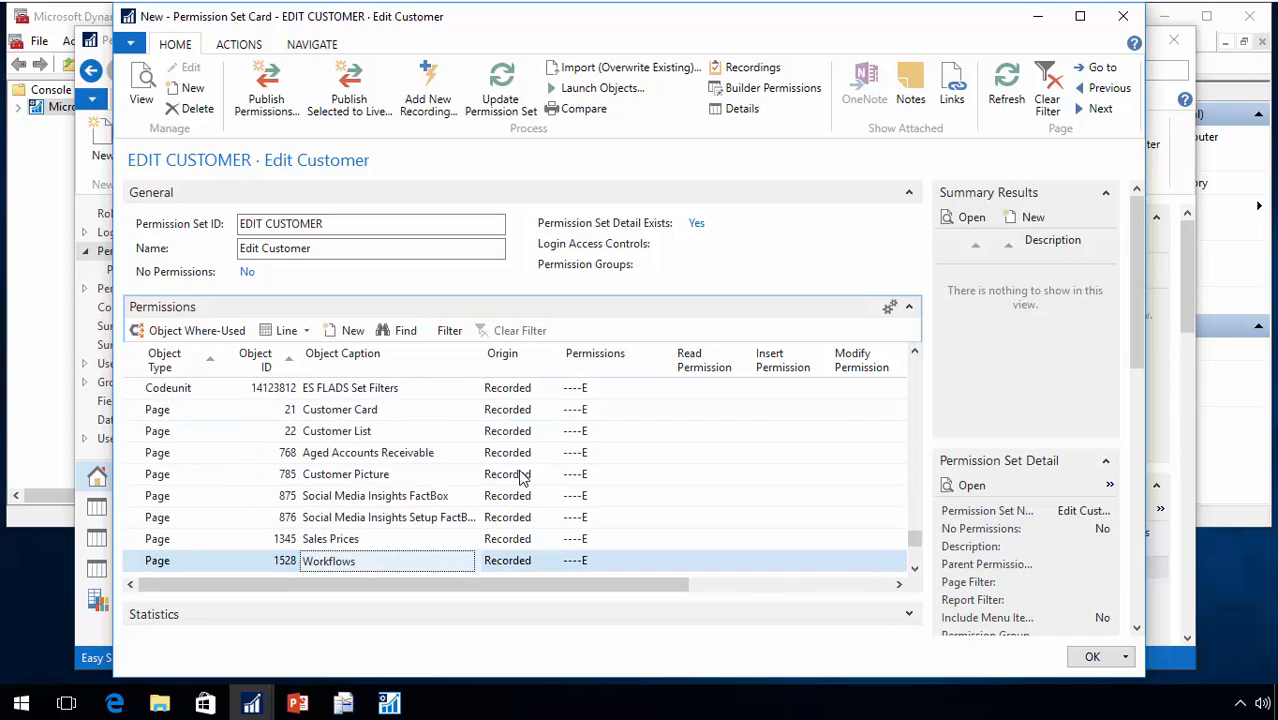
{"action": "key", "text": "Down"}
{"action": "key", "text": "Down"}
{"action": "key", "text": "Down"}
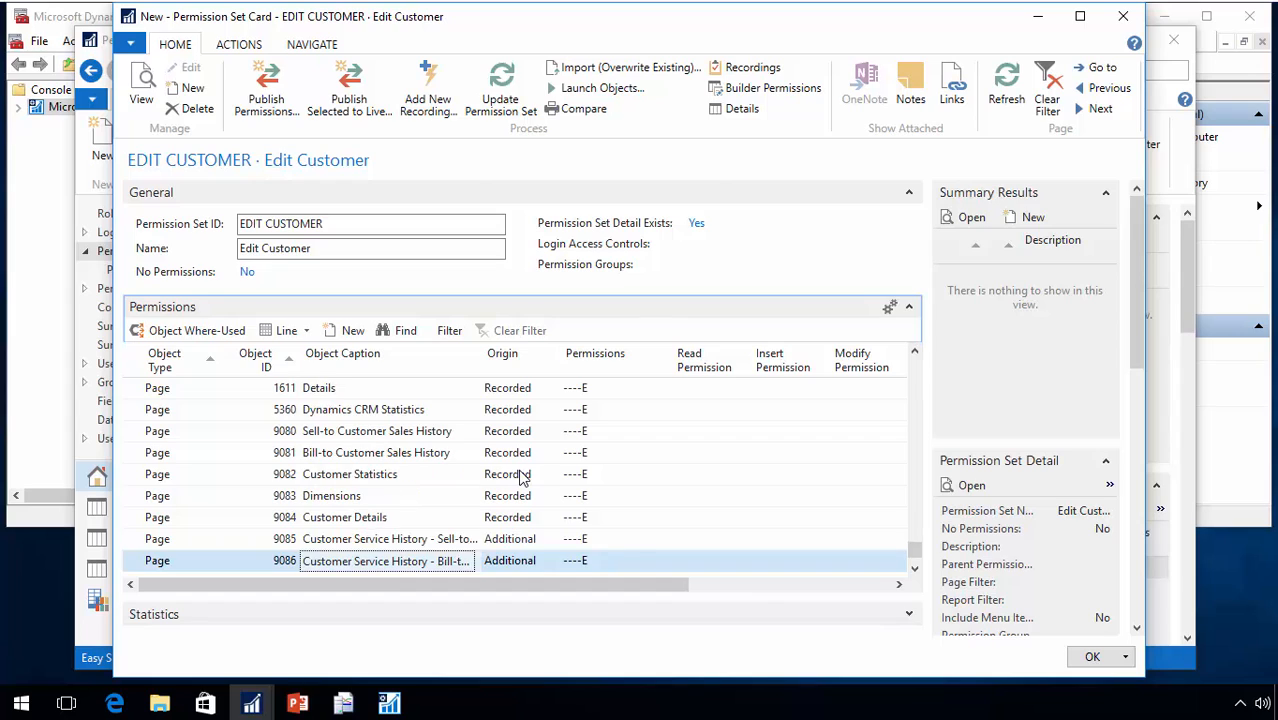
{"action": "key", "text": "Up"}
{"action": "key", "text": "Down"}
{"action": "key", "text": "Down"}
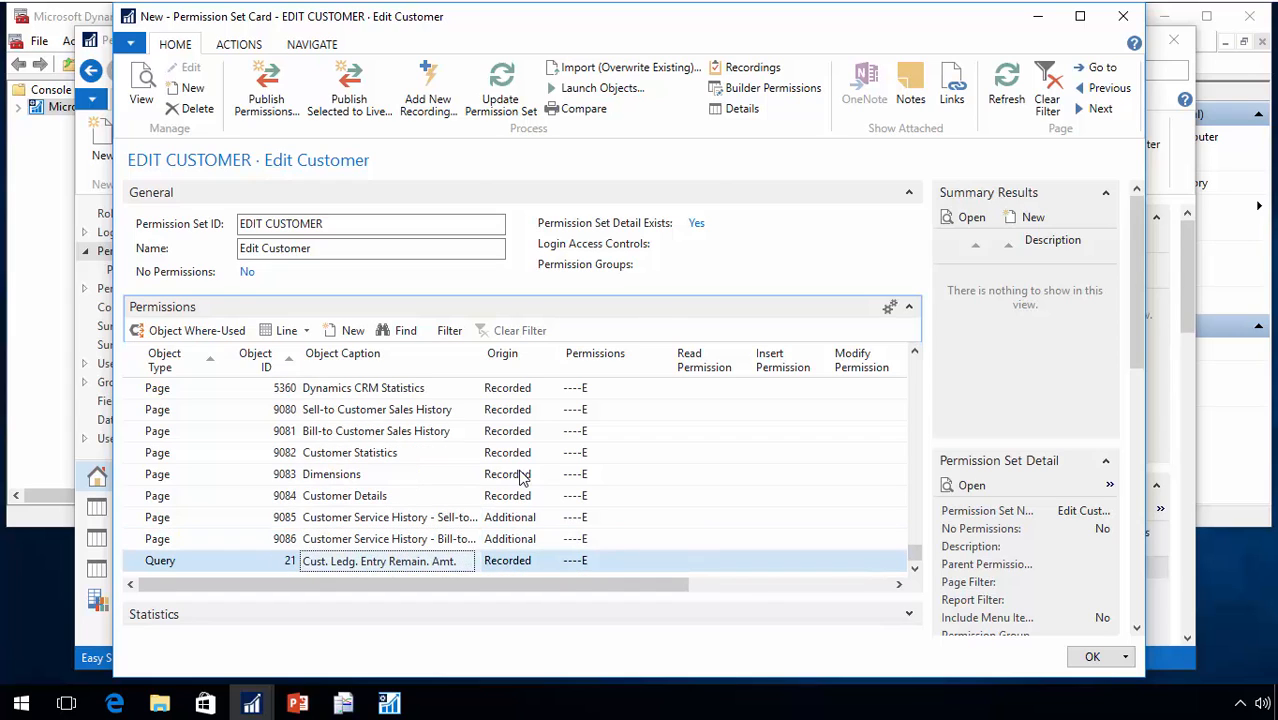
{"action": "key", "text": "Up"}
{"action": "key", "text": "Up"}
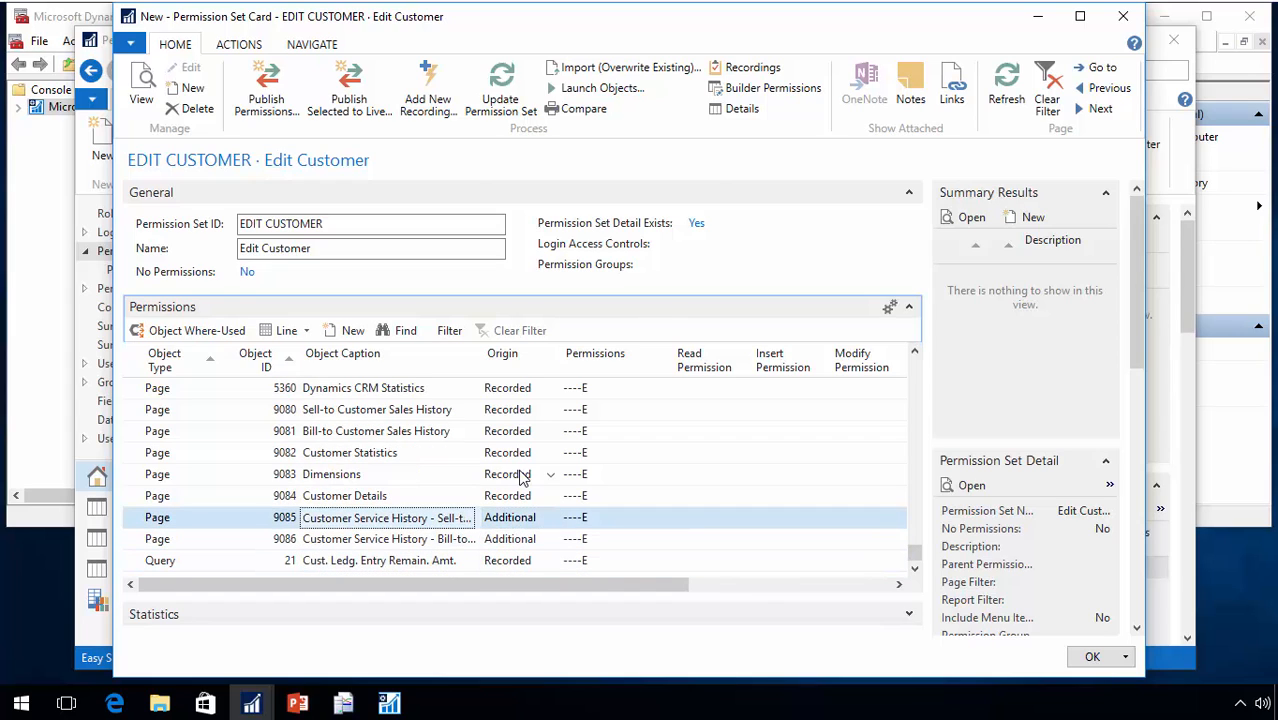
Examine the origins of the first table data lines in the Edit Customer permission set, from Payment Terms to Language, and close the card
{"action": "key", "text": "Page_Up"}
{"action": "key", "text": "Page_Up"}
{"action": "key", "text": "Page_Up"}
{"action": "key", "text": "Page_Up"}
{"action": "key", "text": "Page_Up"}
{"action": "key", "text": "Page_Up"}
{"action": "key", "text": "Page_Up"}
{"action": "key", "text": "Page_Up"}
{"action": "key", "text": "Page_Up"}
{"action": "key", "text": "Page_Up"}
{"action": "key", "text": "Page_Up"}
{"action": "key", "text": "Page_Up"}
{"action": "key", "text": "Page_Up"}
{"action": "key", "text": "Page_Up"}
{"action": "key", "text": "Page_Up"}
{"action": "key", "text": "Page_Up"}
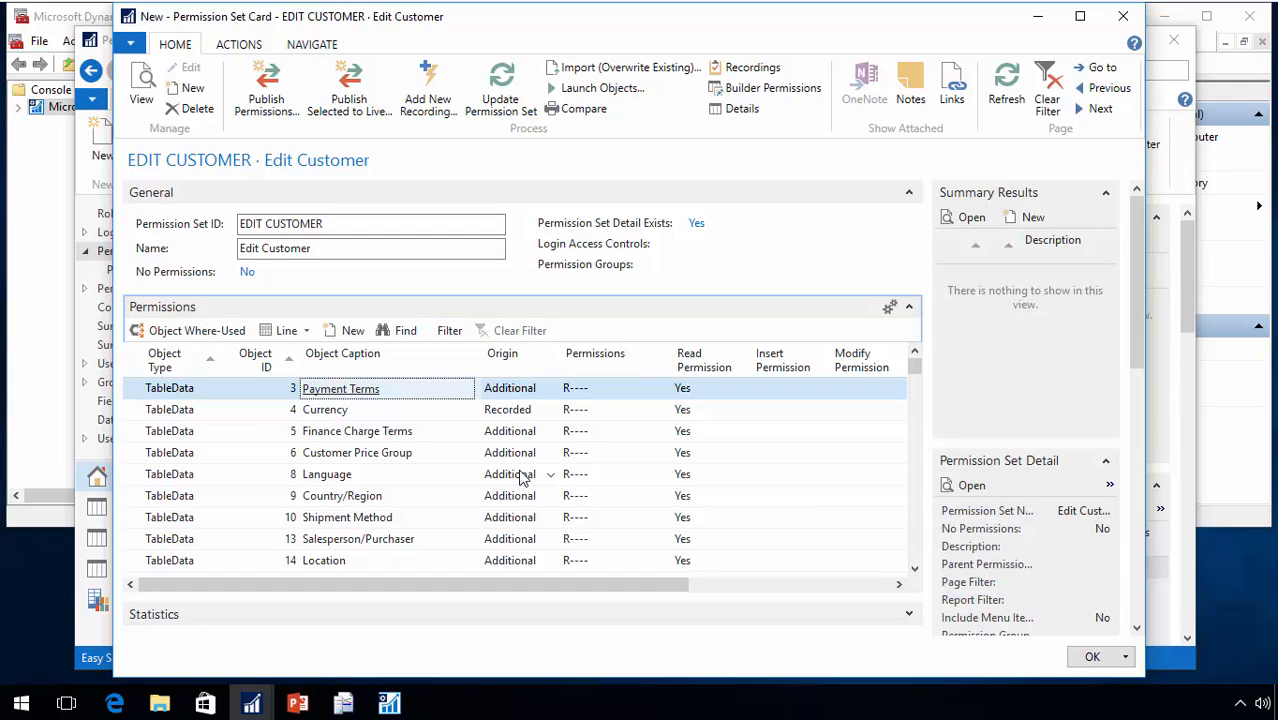
{"action": "key", "text": "Down"}
{"action": "key", "text": "Down"}
{"action": "key", "text": "Down"}
{"action": "key", "text": "Down"}
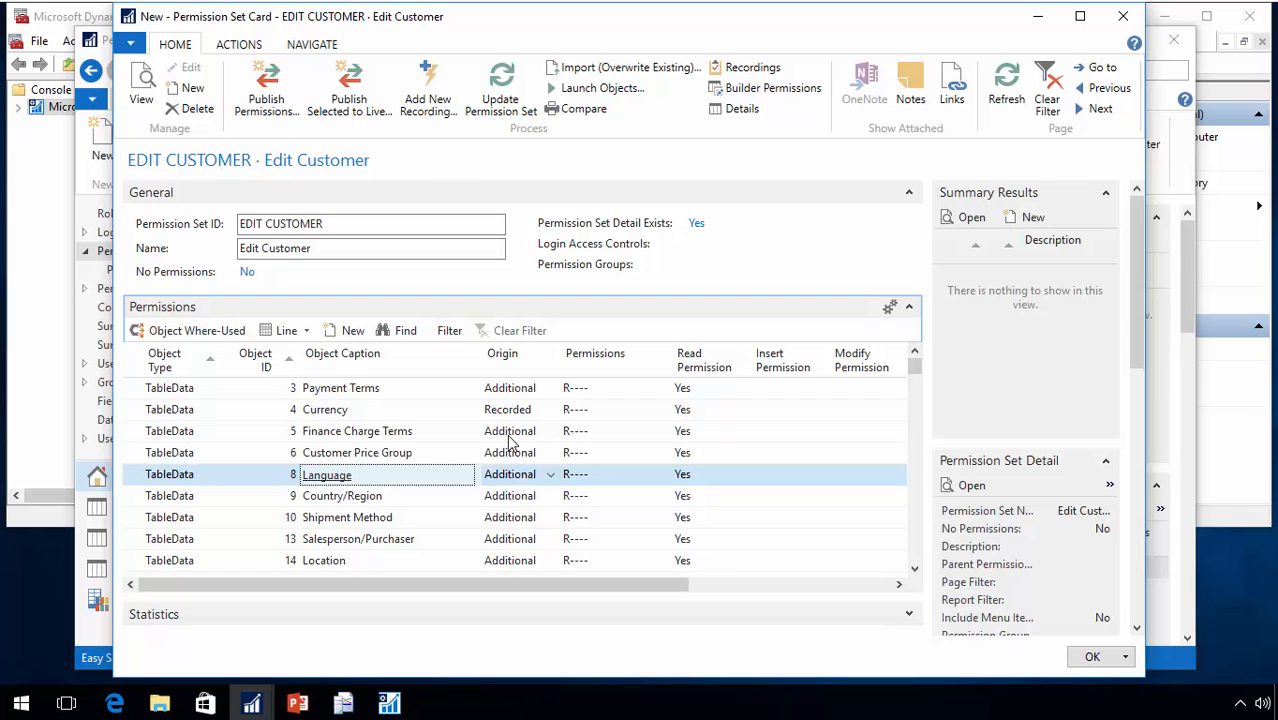
{"action": "key", "text": "Escape"}
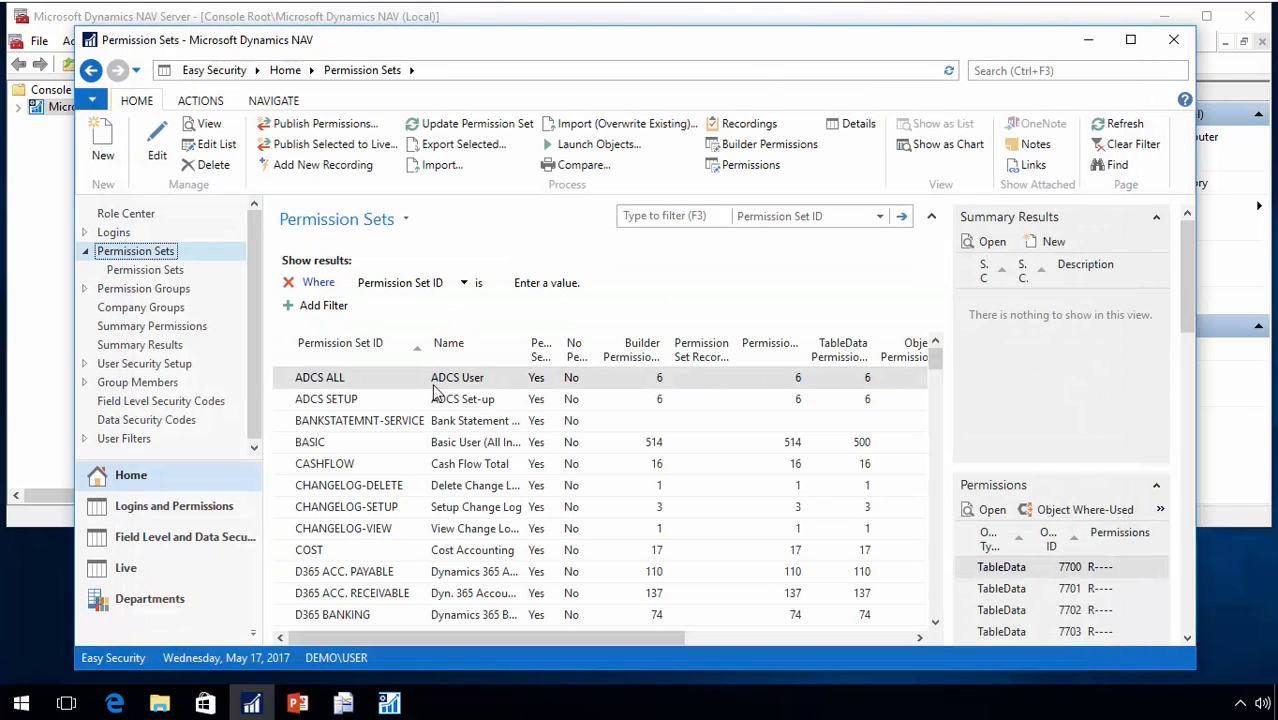
Find the Edit Customer permission set in the list by searching the permission set IDs for "edit cu"
{"action": "left_click", "coordinate": [367, 425]}
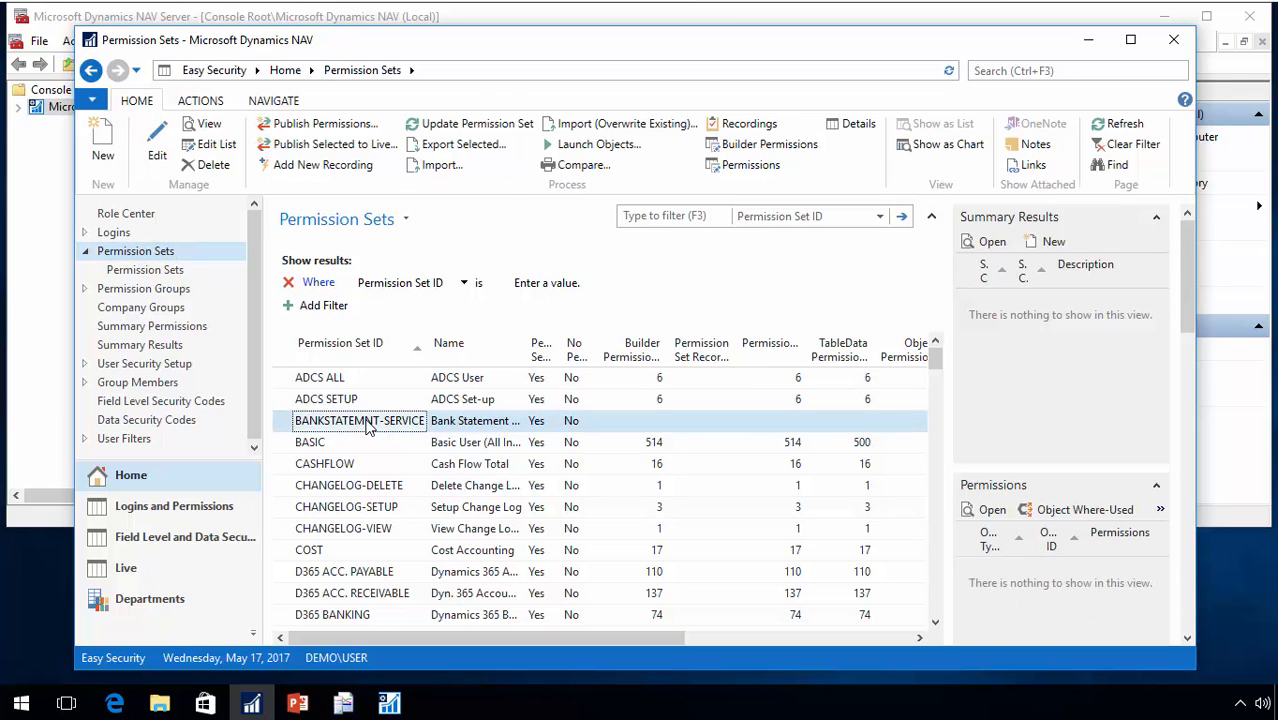
{"action": "key", "text": "ctrl+f"}
{"action": "type", "text": "edit cu"}
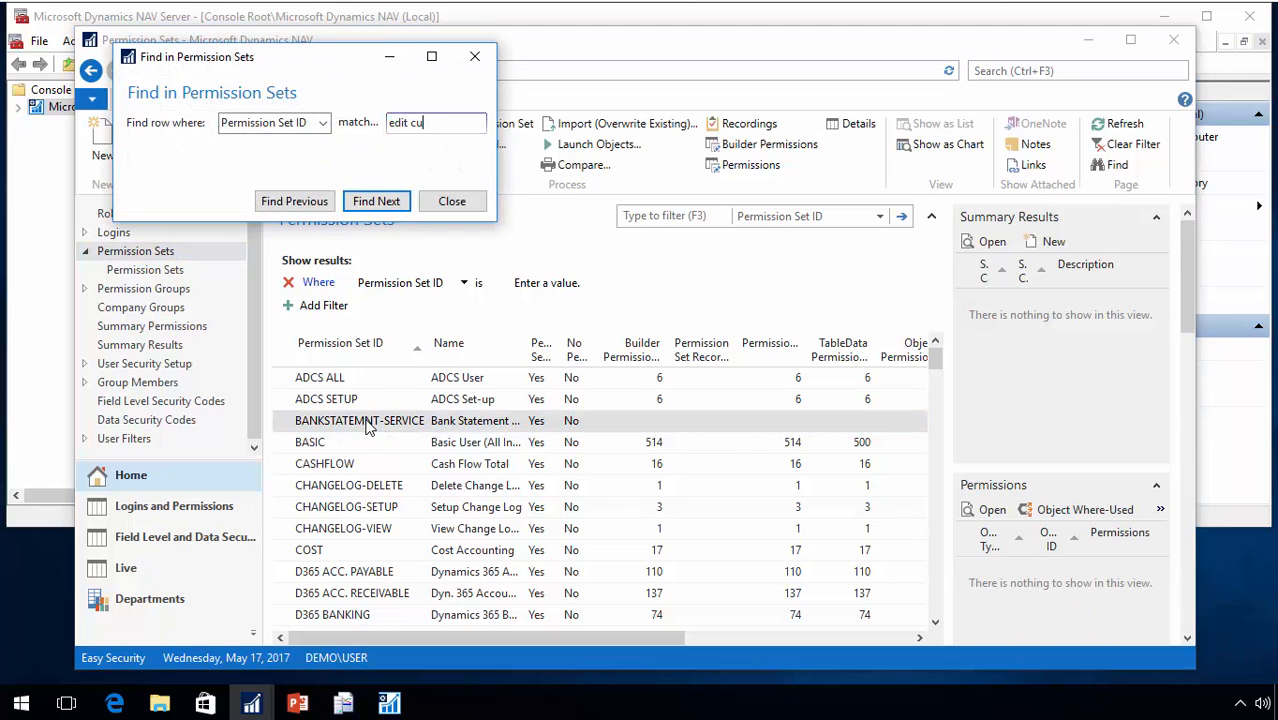
{"action": "key", "text": "Return"}
{"action": "key", "text": "Escape"}
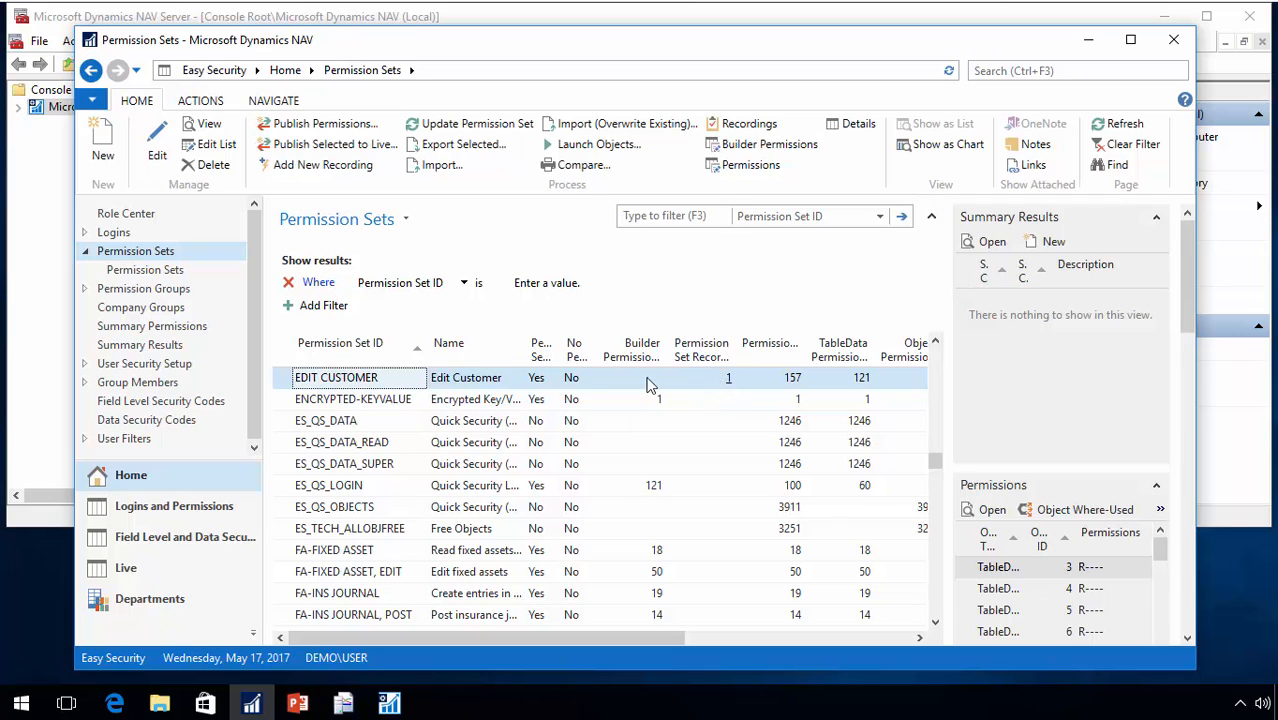
Locate the S&R-CUSTOMER, EDIT permission set in the list and view its builder permissions
{"action": "left_click", "coordinate": [349, 430]}
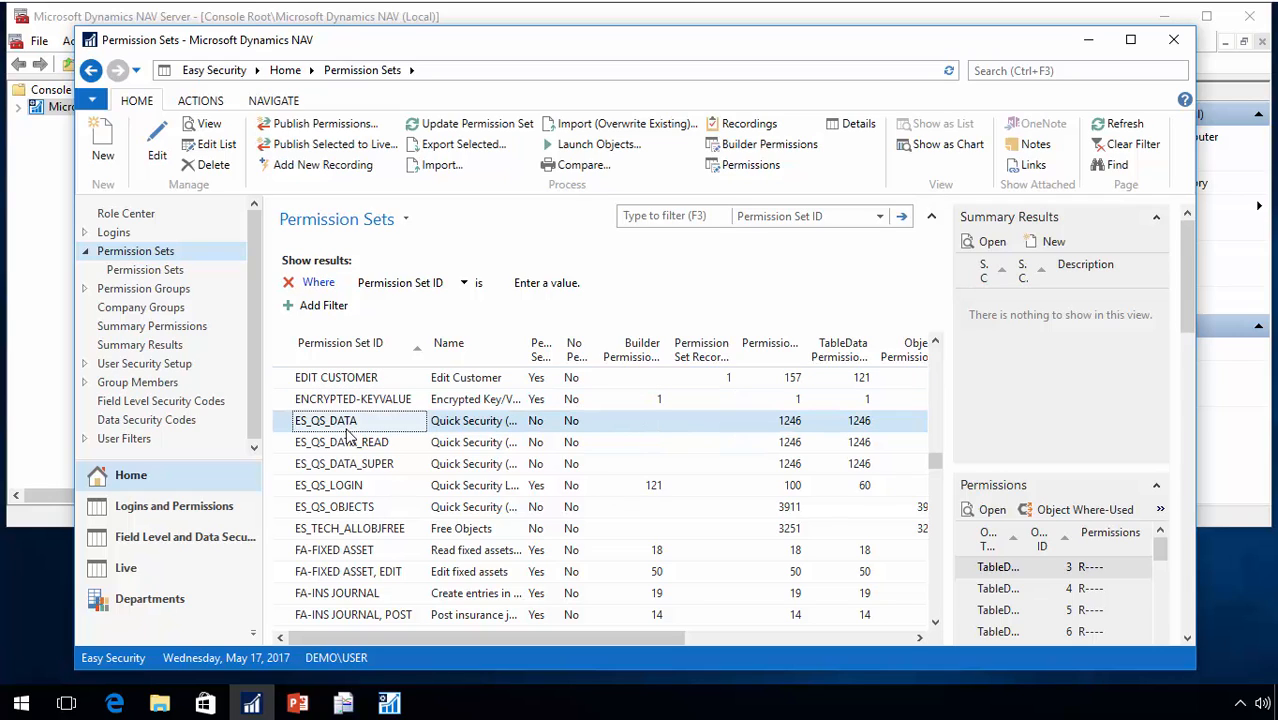
{"action": "key", "text": "ctrl+End"}
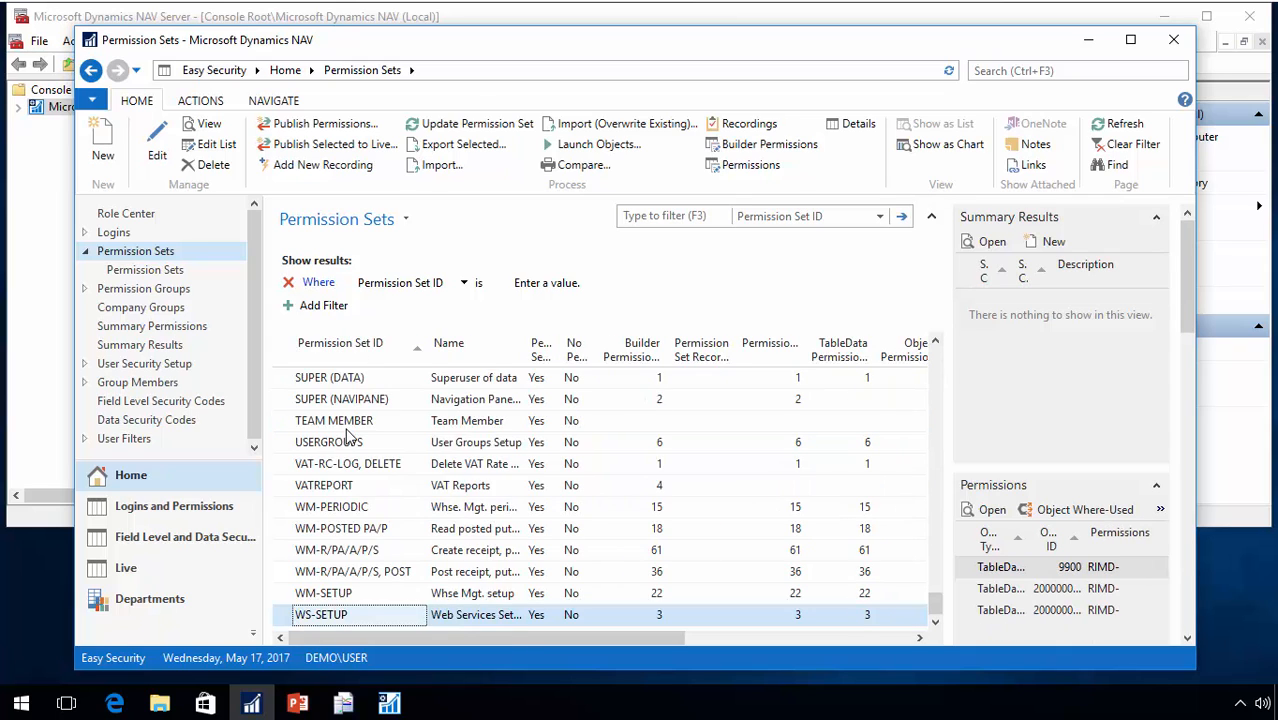
{"action": "key", "text": "Page_Up"}
{"action": "key", "text": "Page_Up"}
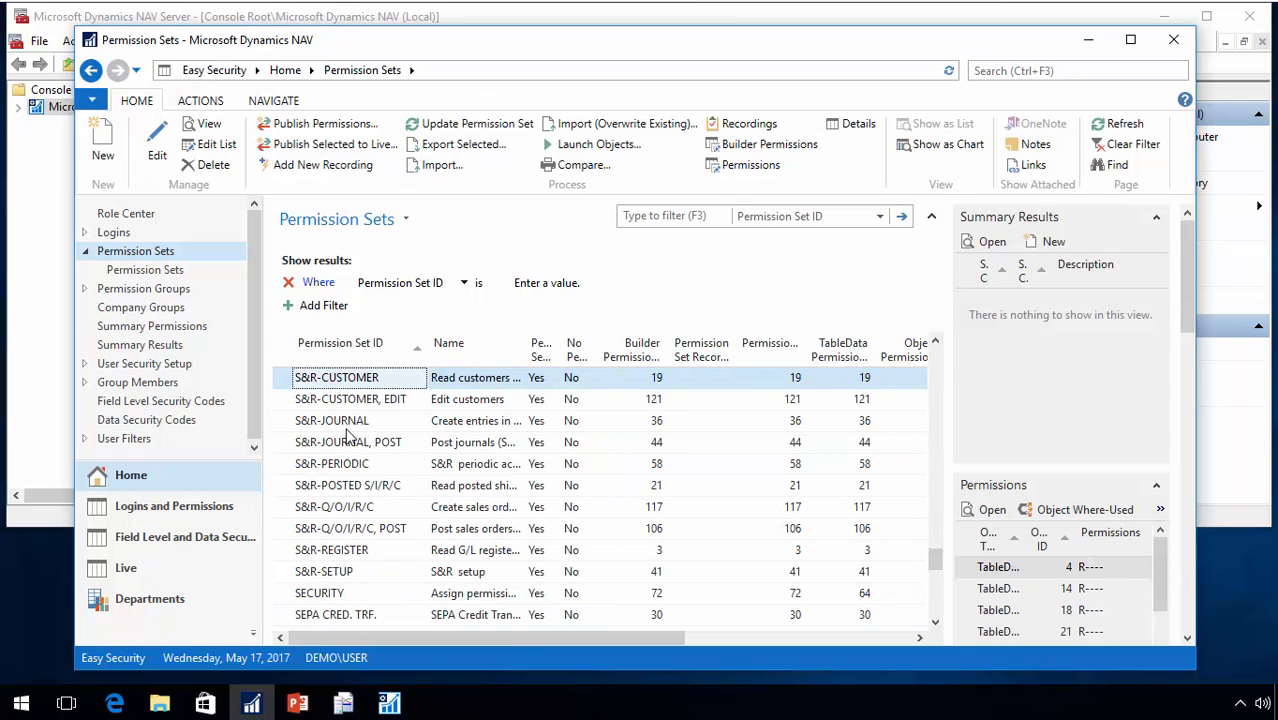
{"action": "key", "text": "Up"}
{"action": "key", "text": "Down"}
{"action": "key", "text": "Down"}
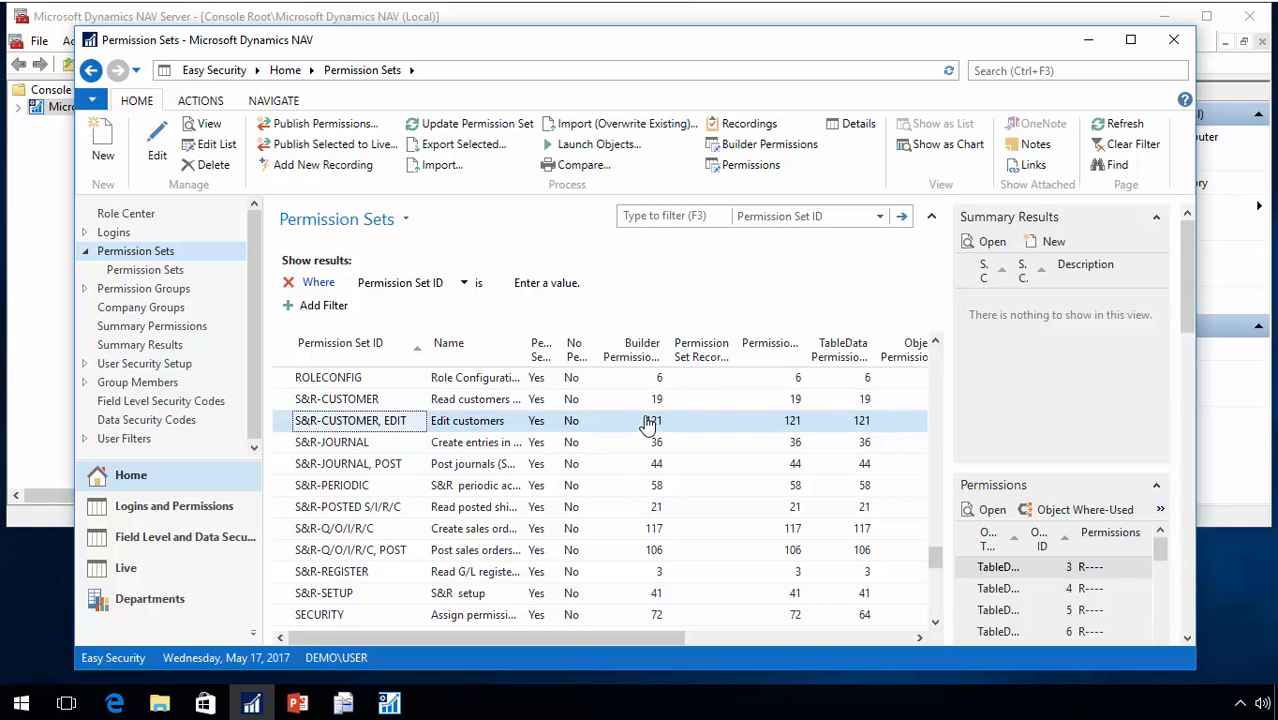
{"action": "left_click", "coordinate": [772, 150]}
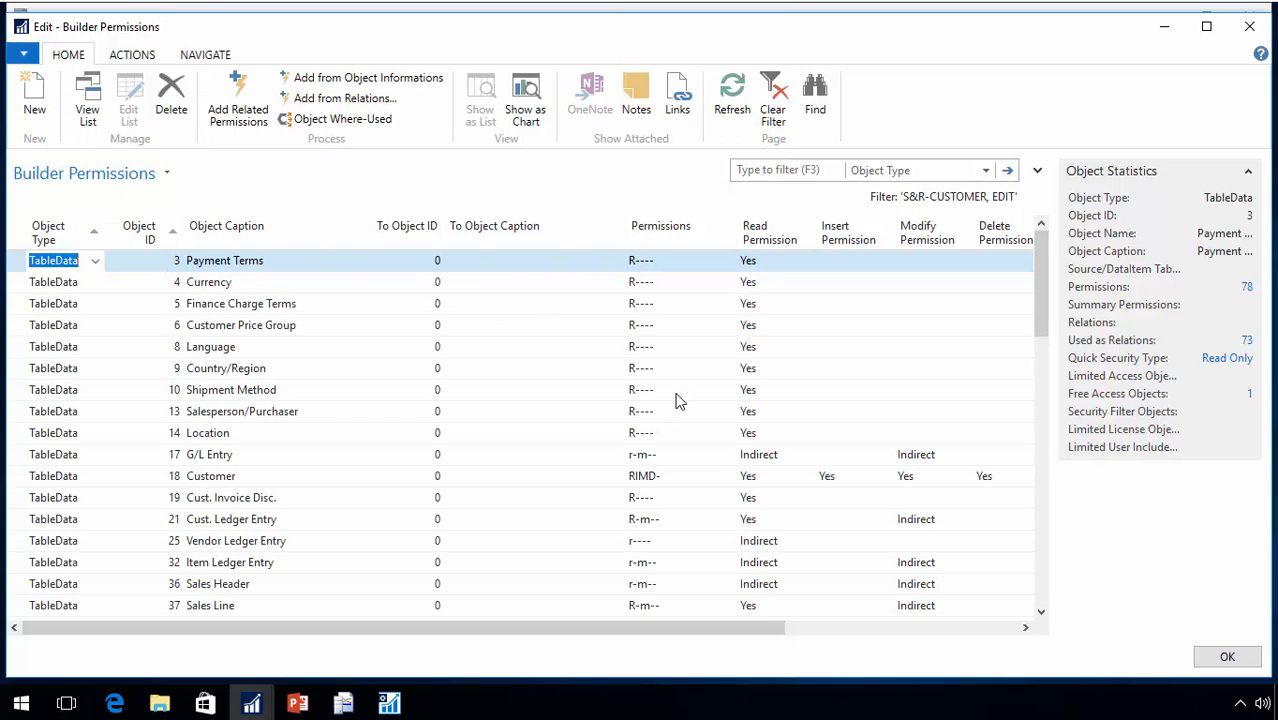
{"action": "key", "text": "Escape"}
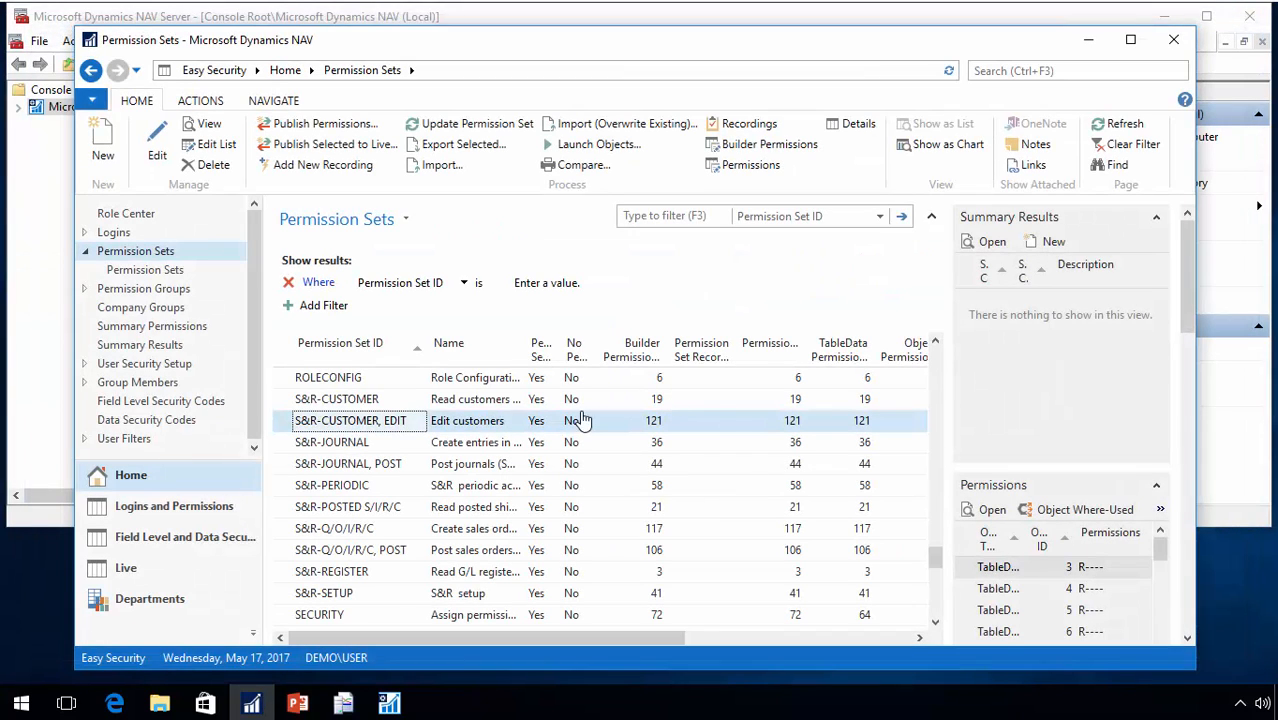
Add the Edit Customer recording REC00002 to the S&R-CUSTOMER, EDIT permission set and update the permission set
{"action": "left_click", "coordinate": [746, 124]}
{"action": "type", "text": "rec"}
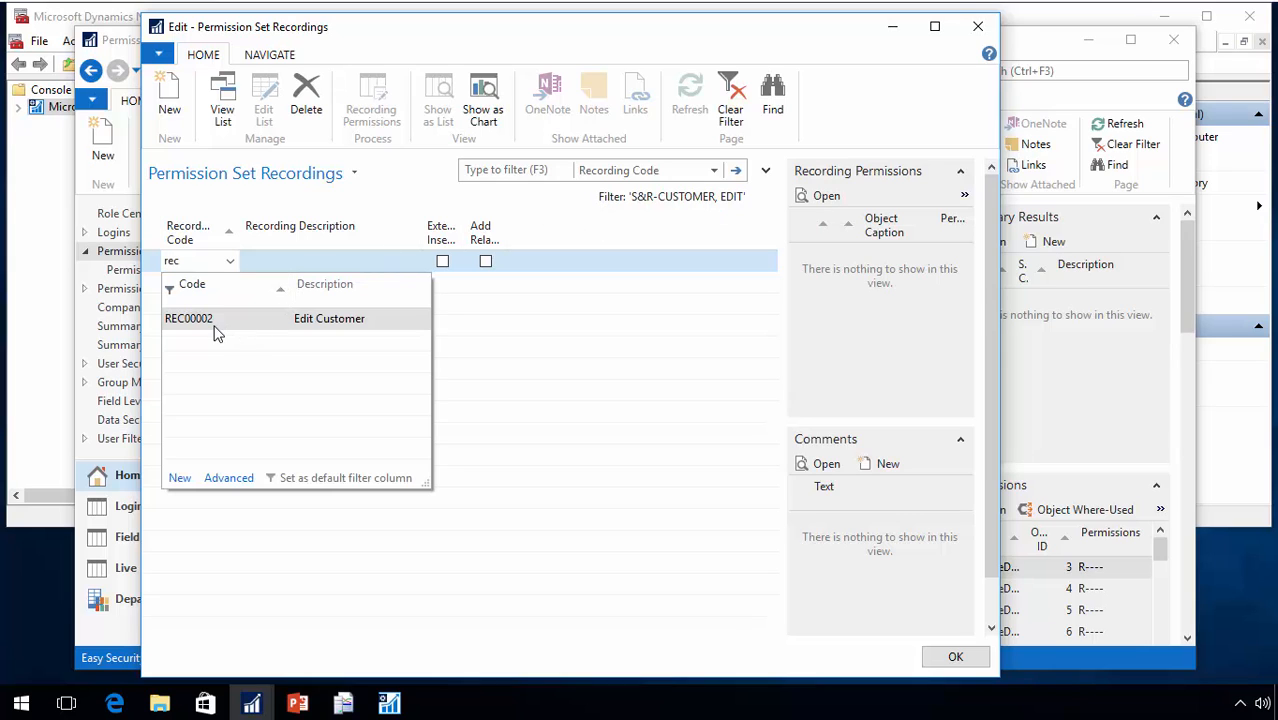
{"action": "left_click", "coordinate": [212, 324]}
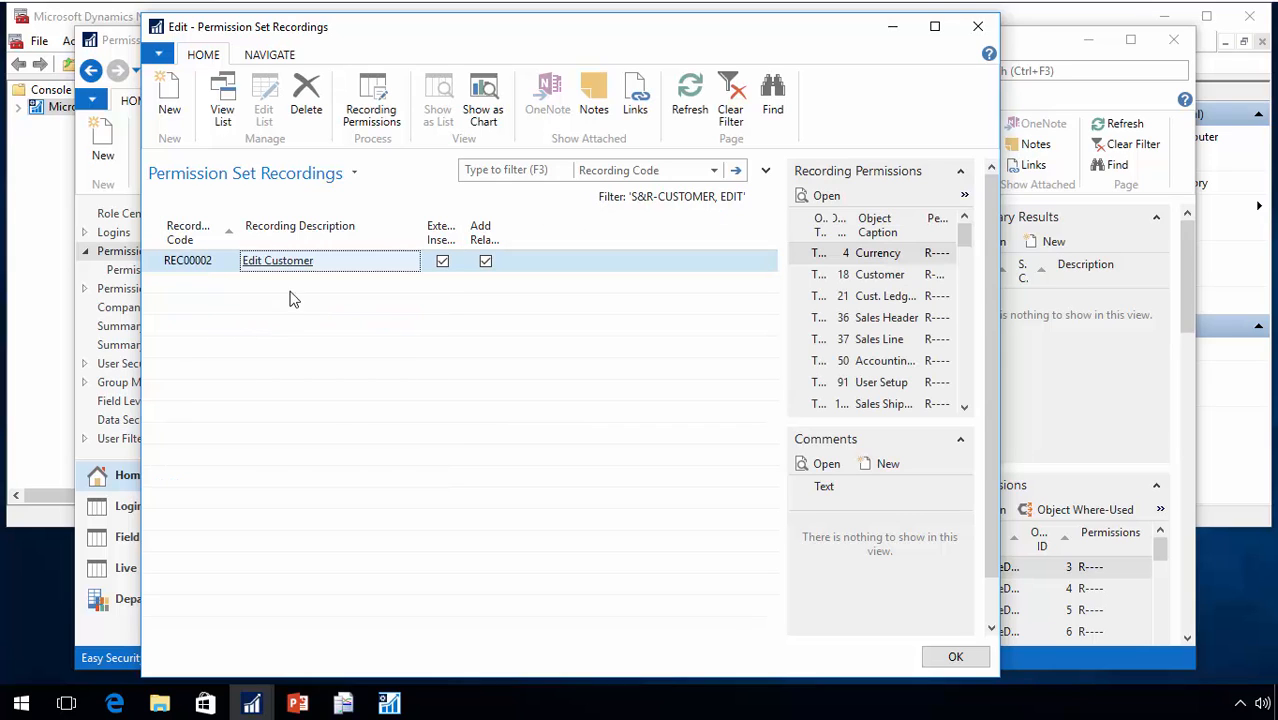
{"action": "left_click", "coordinate": [291, 258]}
{"action": "key", "text": "Escape"}
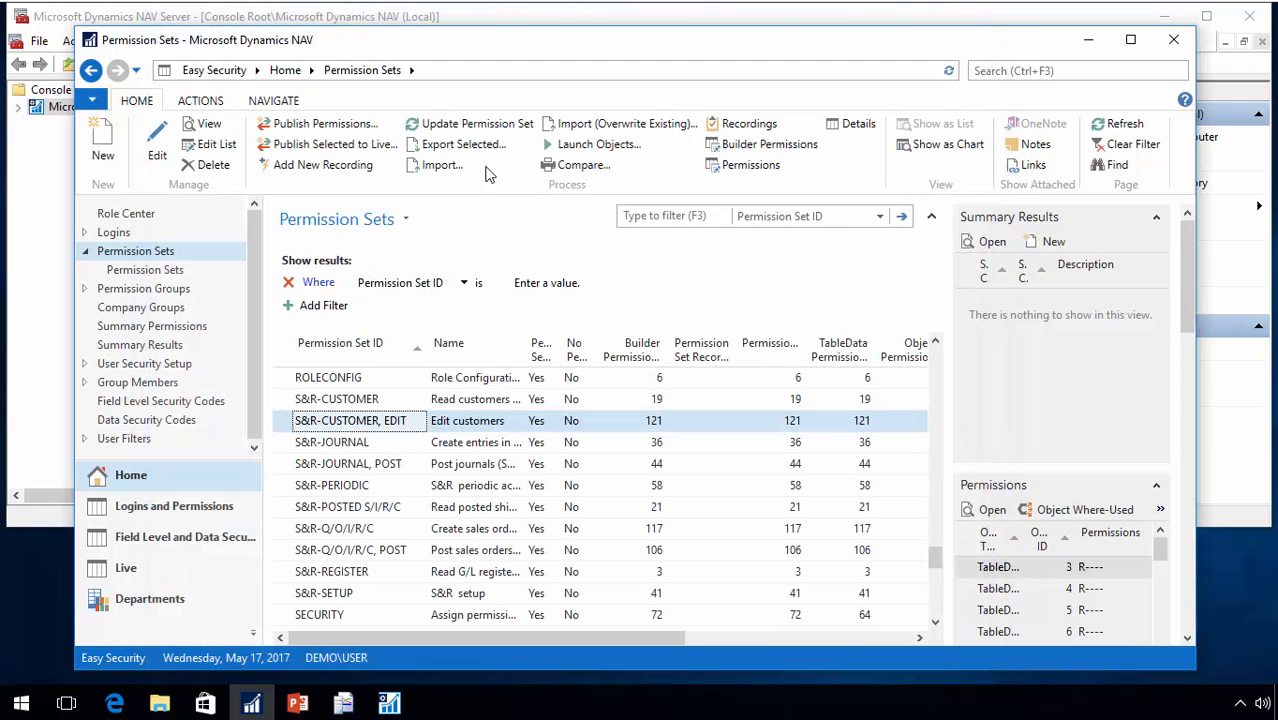
{"action": "left_click", "coordinate": [491, 134]}
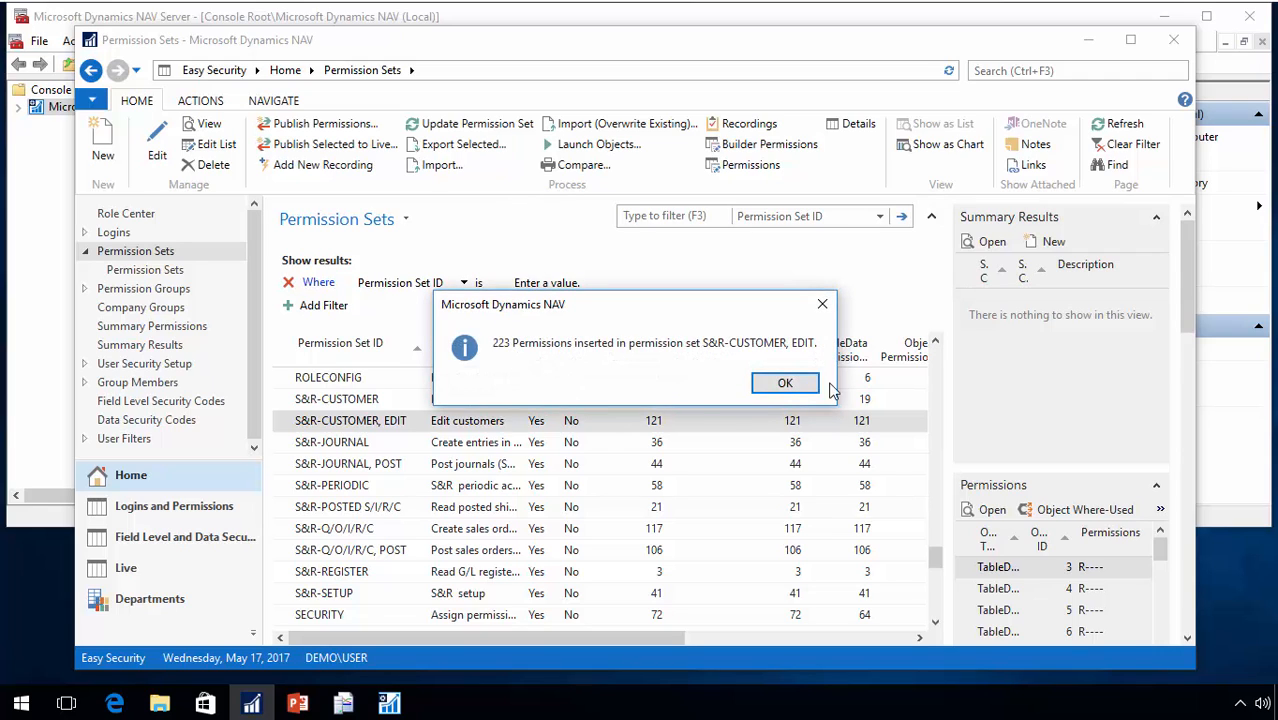
{"action": "left_click", "coordinate": [785, 384]}
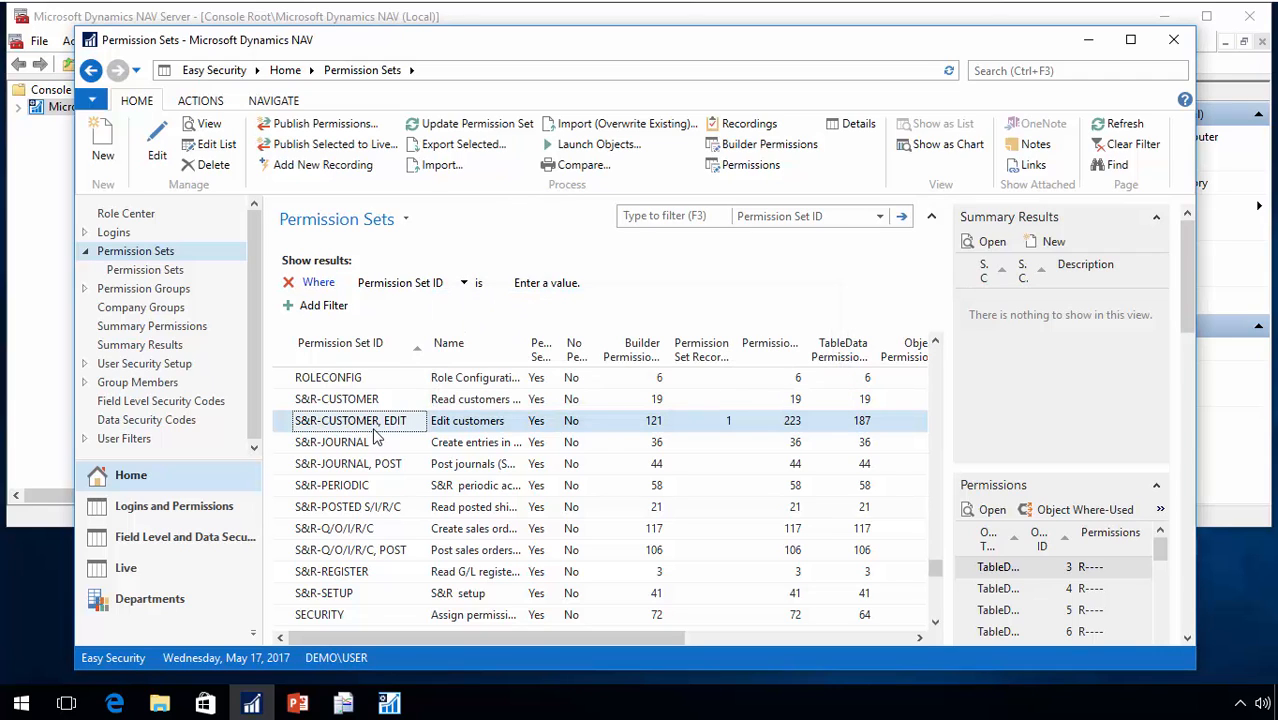
Open the S&R-CUSTOMER, EDIT card and examine the origins of its table data lines up to Accounting Period and Document Sending Profile
{"action": "double_click", "coordinate": [287, 424]}
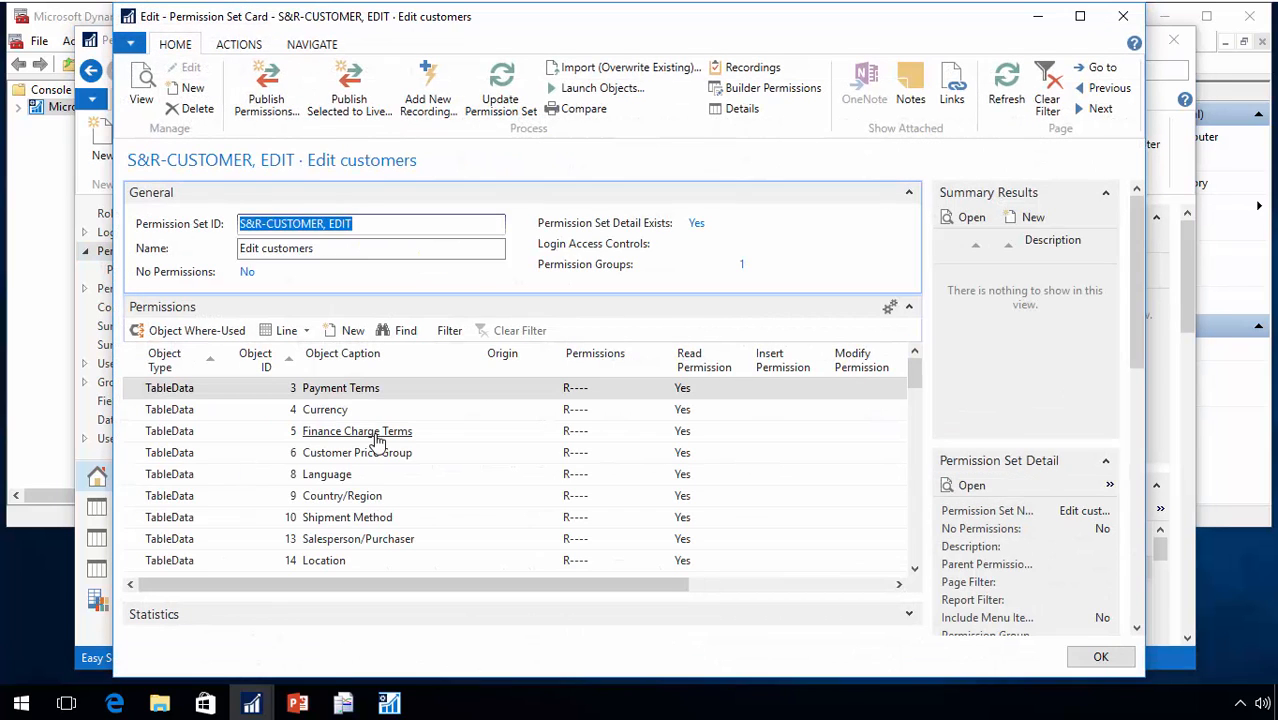
{"action": "left_click", "coordinate": [597, 437]}
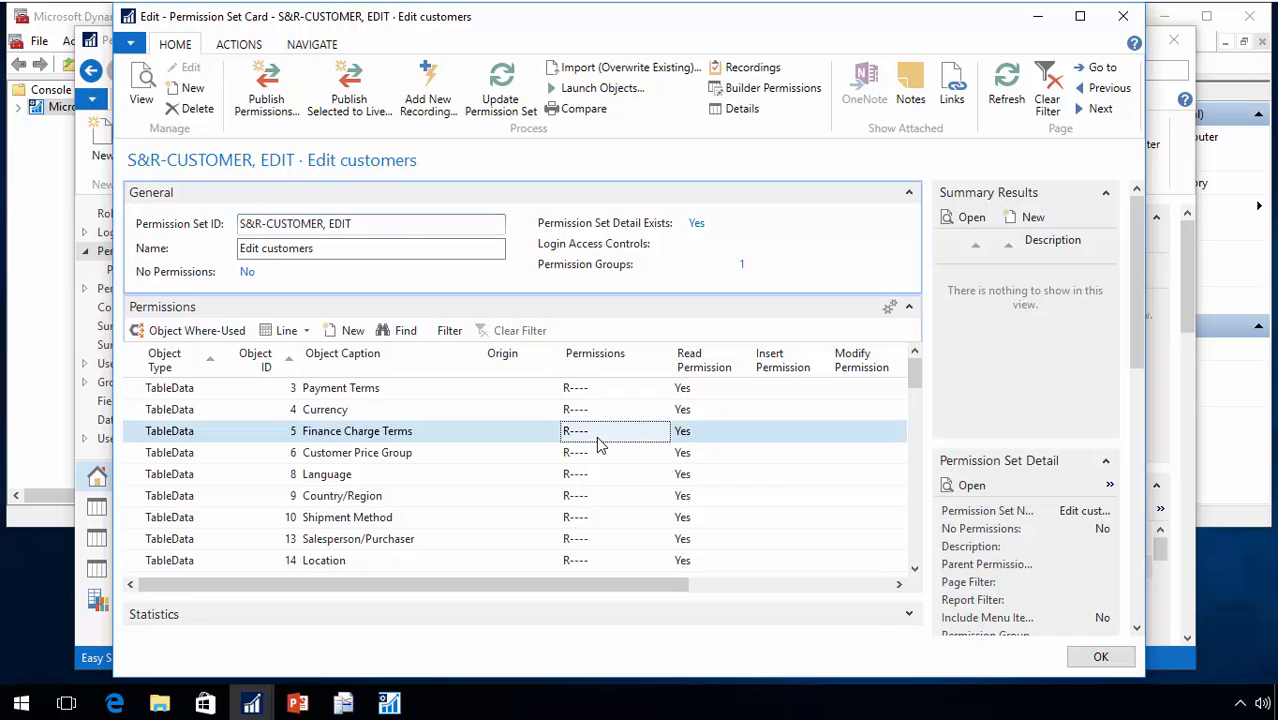
{"action": "key", "text": "Down"}
{"action": "key", "text": "Down"}
{"action": "key", "text": "Down"}
{"action": "key", "text": "Down"}
{"action": "key", "text": "Down"}
{"action": "key", "text": "Down"}
{"action": "key", "text": "Down"}
{"action": "key", "text": "Down"}
{"action": "key", "text": "Down"}
{"action": "key", "text": "Down"}
{"action": "key", "text": "Down"}
{"action": "key", "text": "Down"}
{"action": "key", "text": "Down"}
{"action": "key", "text": "Down"}
{"action": "key", "text": "Down"}
{"action": "key", "text": "Down"}
{"action": "key", "text": "Down"}
{"action": "key", "text": "Down"}
{"action": "key", "text": "Down"}
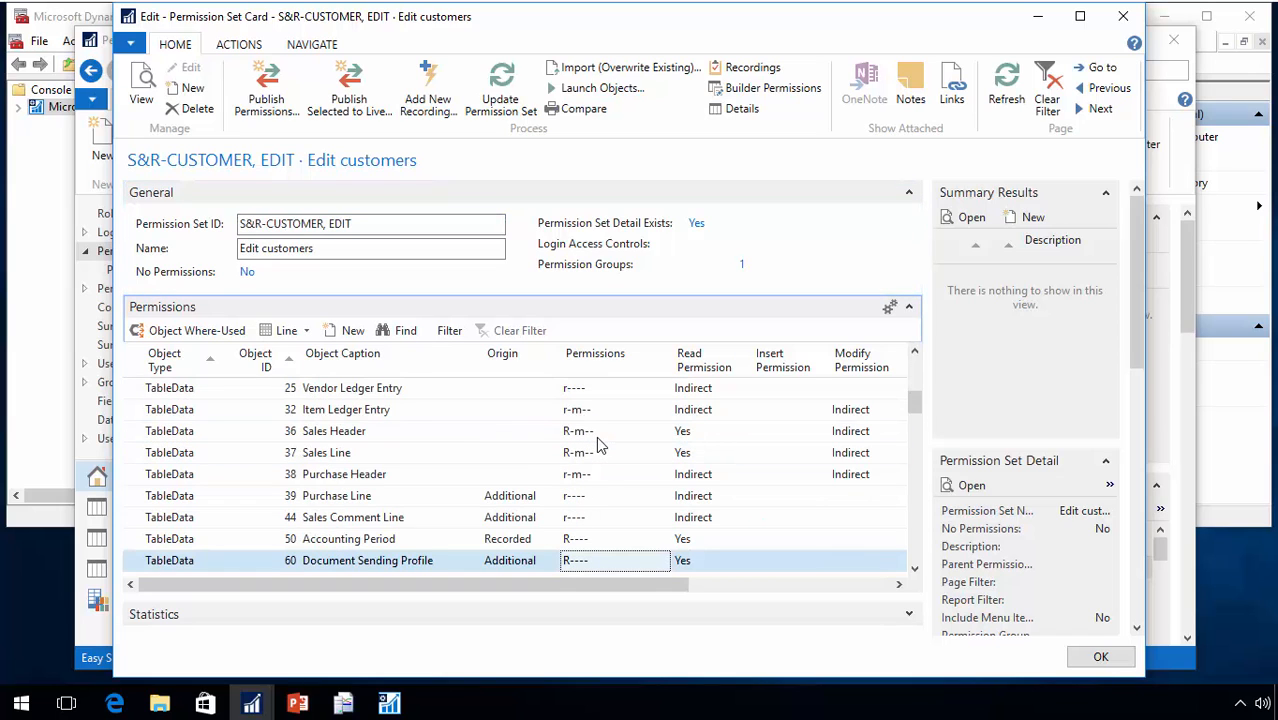
{"action": "key", "text": "Down"}
{"action": "key", "text": "Down"}
{"action": "key", "text": "Up"}
{"action": "key", "text": "Up"}
{"action": "key", "text": "Up"}
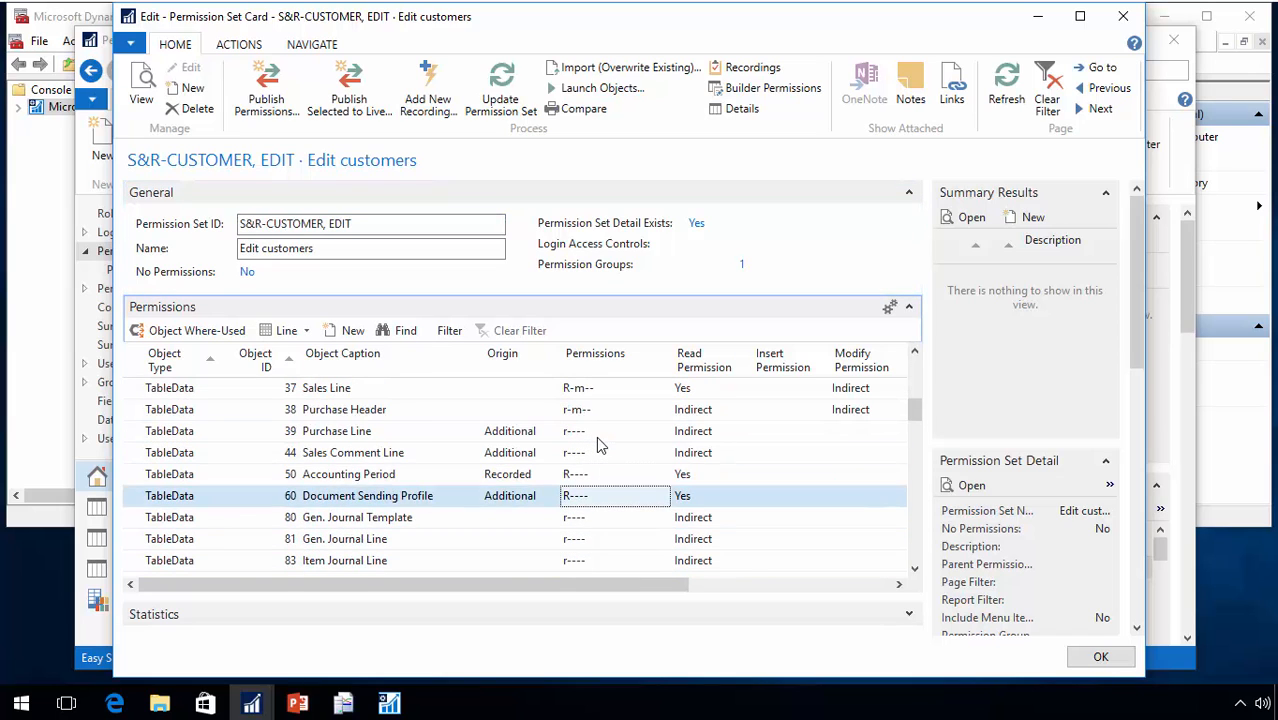
{"action": "key", "text": "Left"}
{"action": "key", "text": "Left"}
{"action": "key", "text": "Right"}
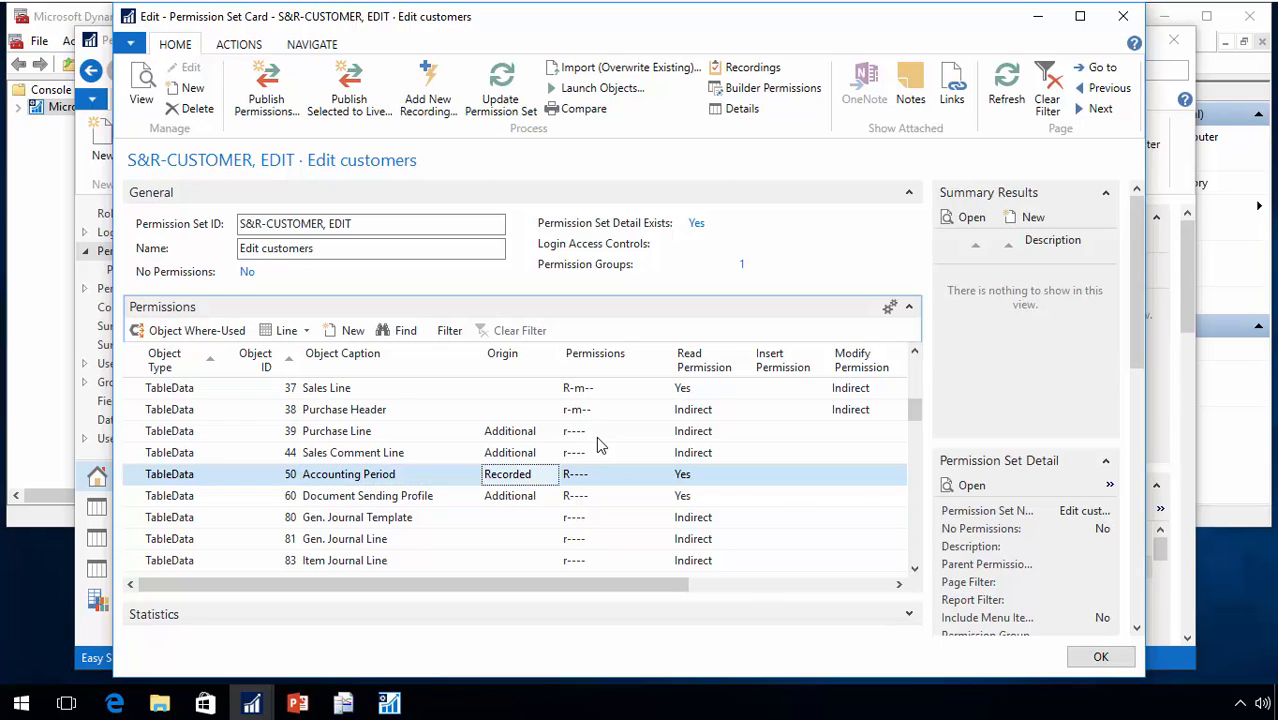
Examine the table data lines from Document Sending Profile to Sales Shipment Line, comparing User Setup with Customer Posting Group
{"action": "key", "text": "Right"}
{"action": "key", "text": "Down"}
{"action": "key", "text": "Down"}
{"action": "key", "text": "Down"}
{"action": "key", "text": "Down"}
{"action": "key", "text": "Down"}
{"action": "key", "text": "Down"}
{"action": "key", "text": "Down"}
{"action": "key", "text": "Down"}
{"action": "key", "text": "Down"}
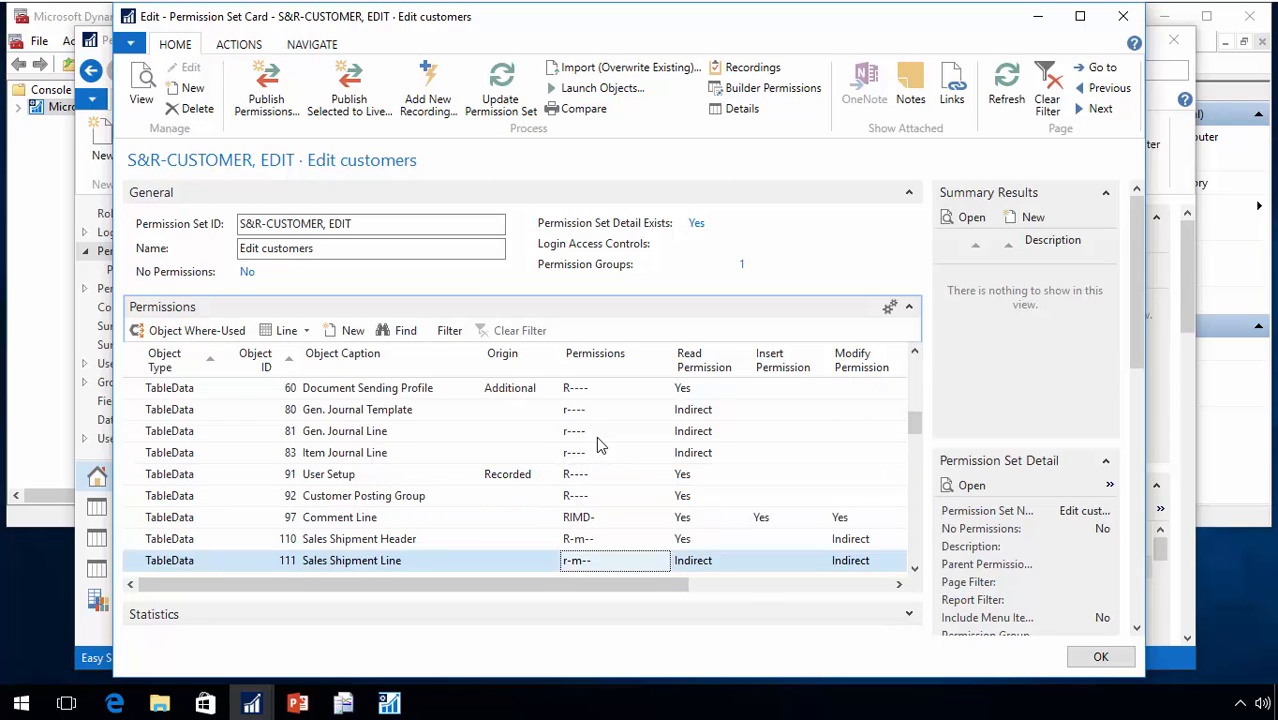
{"action": "key", "text": "Up"}
{"action": "key", "text": "Up"}
{"action": "key", "text": "Up"}
{"action": "key", "text": "Up"}
{"action": "key", "text": "Down"}
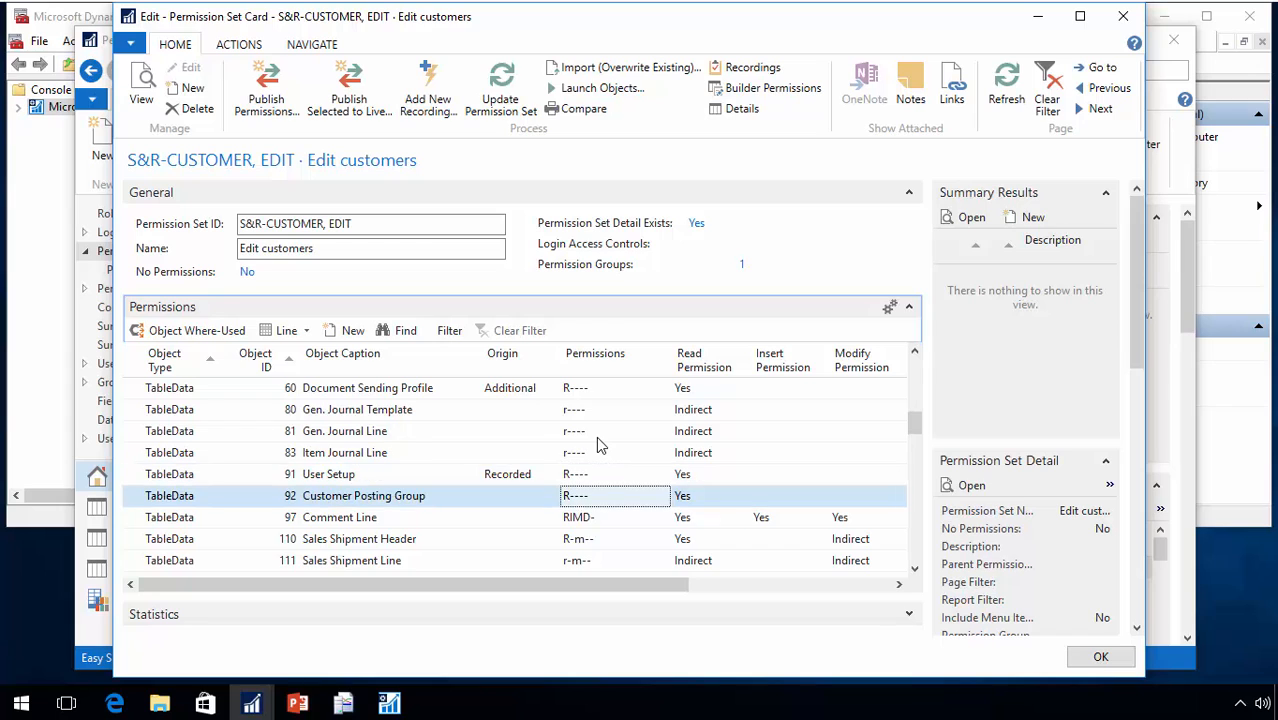
Examine the table data lines through VAT Entry, comparing the origins of Ship-to Address, Post Code and VAT Registration Log, and close the card
{"action": "key", "text": "Down"}
{"action": "key", "text": "Down"}
{"action": "key", "text": "Down"}
{"action": "key", "text": "Down"}
{"action": "key", "text": "Down"}
{"action": "key", "text": "Down"}
{"action": "key", "text": "Down"}
{"action": "key", "text": "Down"}
{"action": "key", "text": "Down"}
{"action": "key", "text": "Down"}
{"action": "key", "text": "Down"}
{"action": "key", "text": "Down"}
{"action": "key", "text": "Down"}
{"action": "key", "text": "Down"}
{"action": "key", "text": "Down"}
{"action": "key", "text": "Down"}
{"action": "key", "text": "Down"}
{"action": "key", "text": "Down"}
{"action": "key", "text": "Down"}
{"action": "key", "text": "Down"}
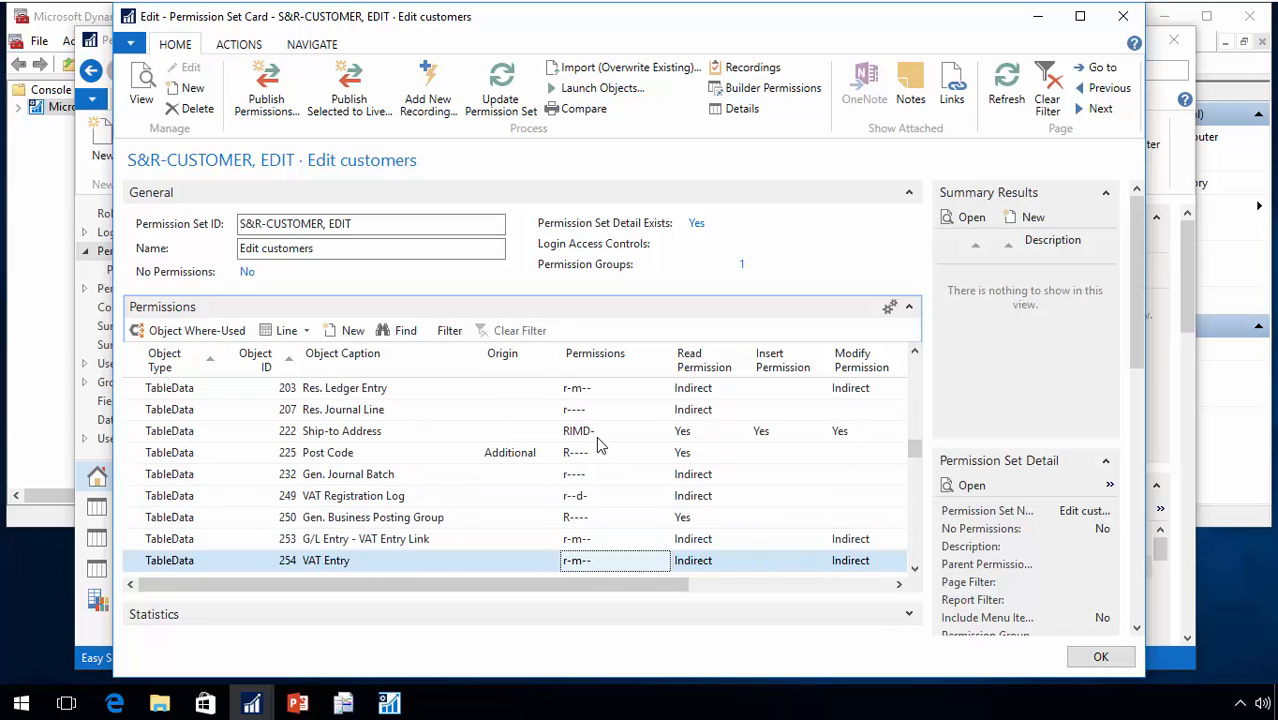
{"action": "key", "text": "Up"}
{"action": "key", "text": "Up"}
{"action": "key", "text": "Up"}
{"action": "key", "text": "Up"}
{"action": "key", "text": "Up"}
{"action": "key", "text": "Up"}
{"action": "key", "text": "Down"}
{"action": "key", "text": "Left"}
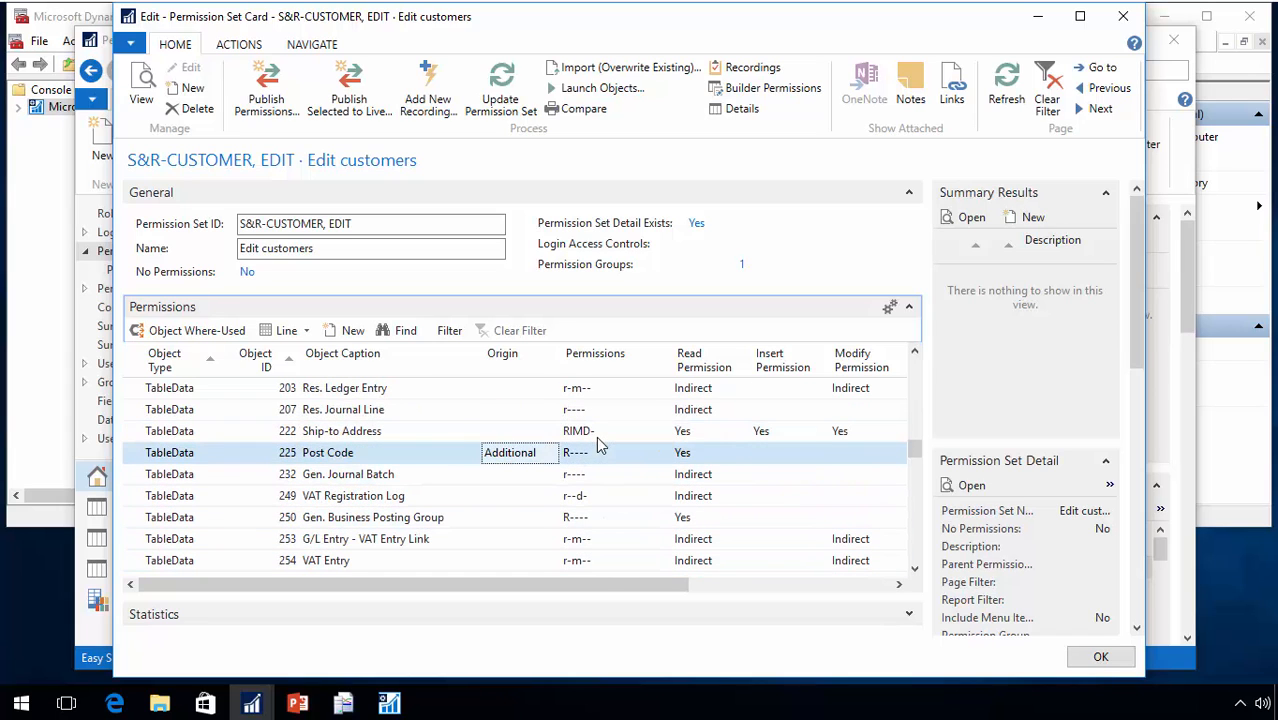
{"action": "key", "text": "Up"}
{"action": "key", "text": "Up"}
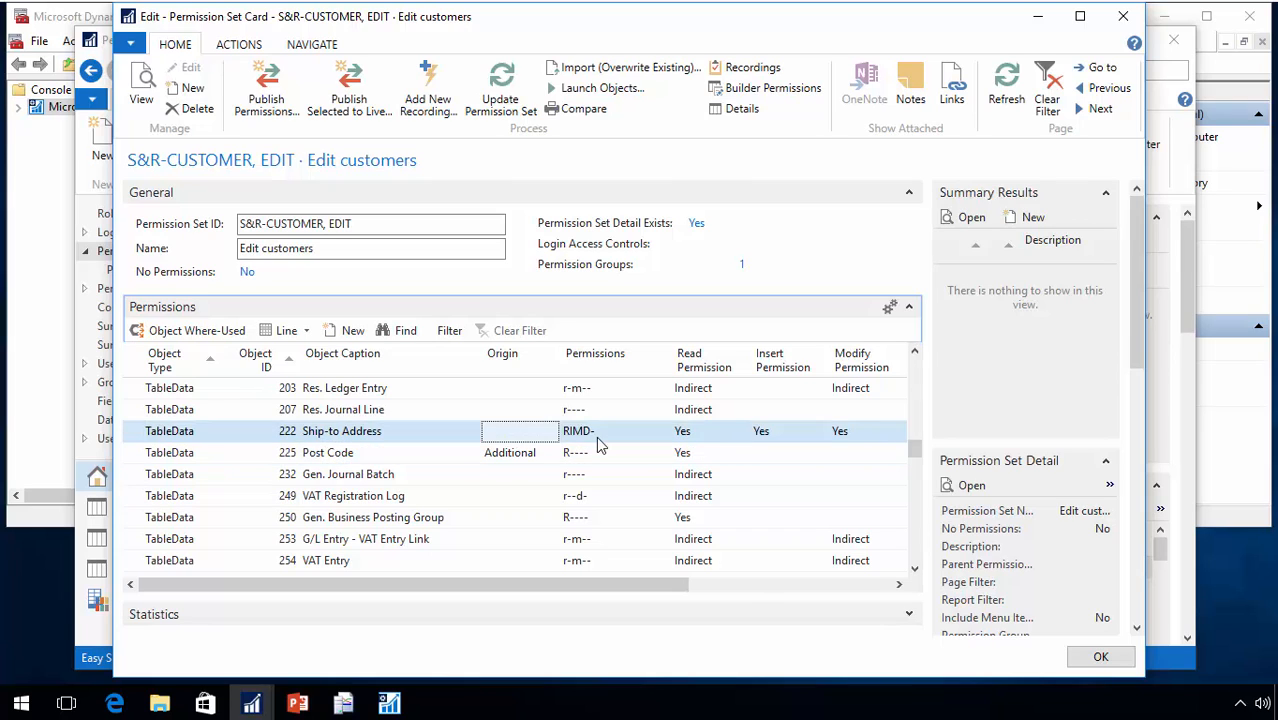
{"action": "key", "text": "Down"}
{"action": "key", "text": "Down"}
{"action": "key", "text": "Down"}
{"action": "key", "text": "Down"}
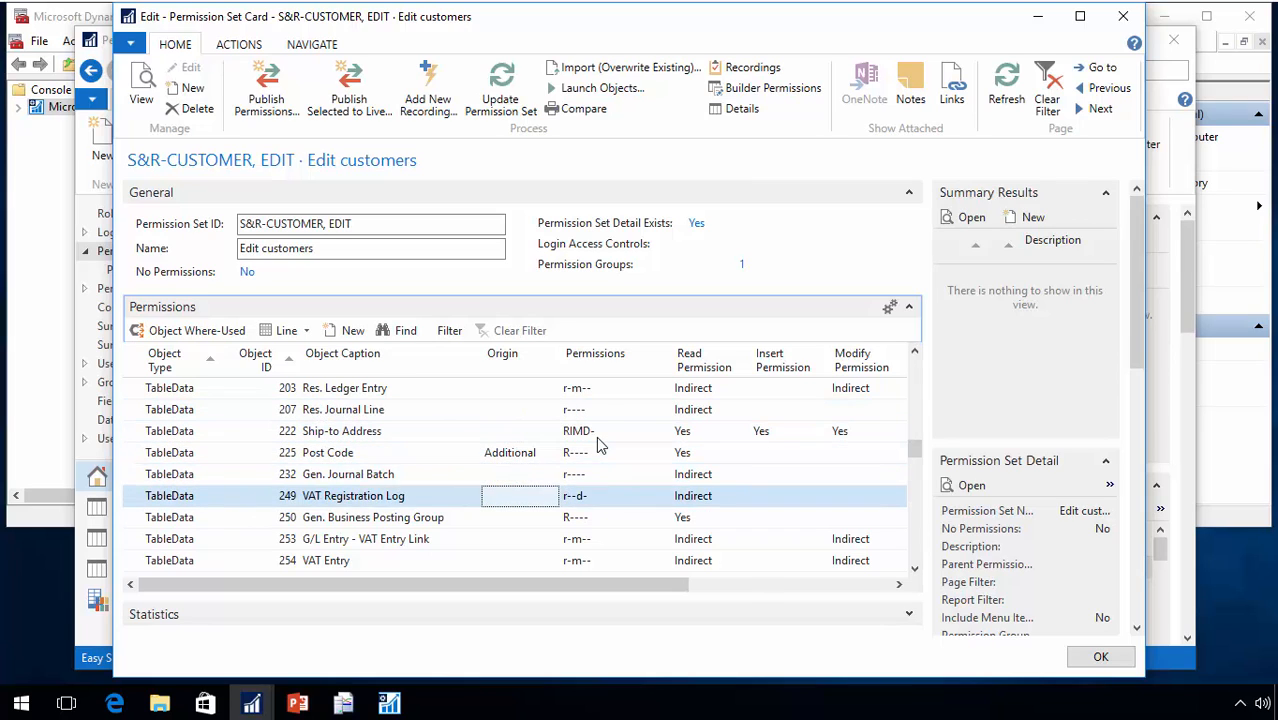
{"action": "key", "text": "Up"}
{"action": "key", "text": "Up"}
{"action": "key", "text": "Up"}
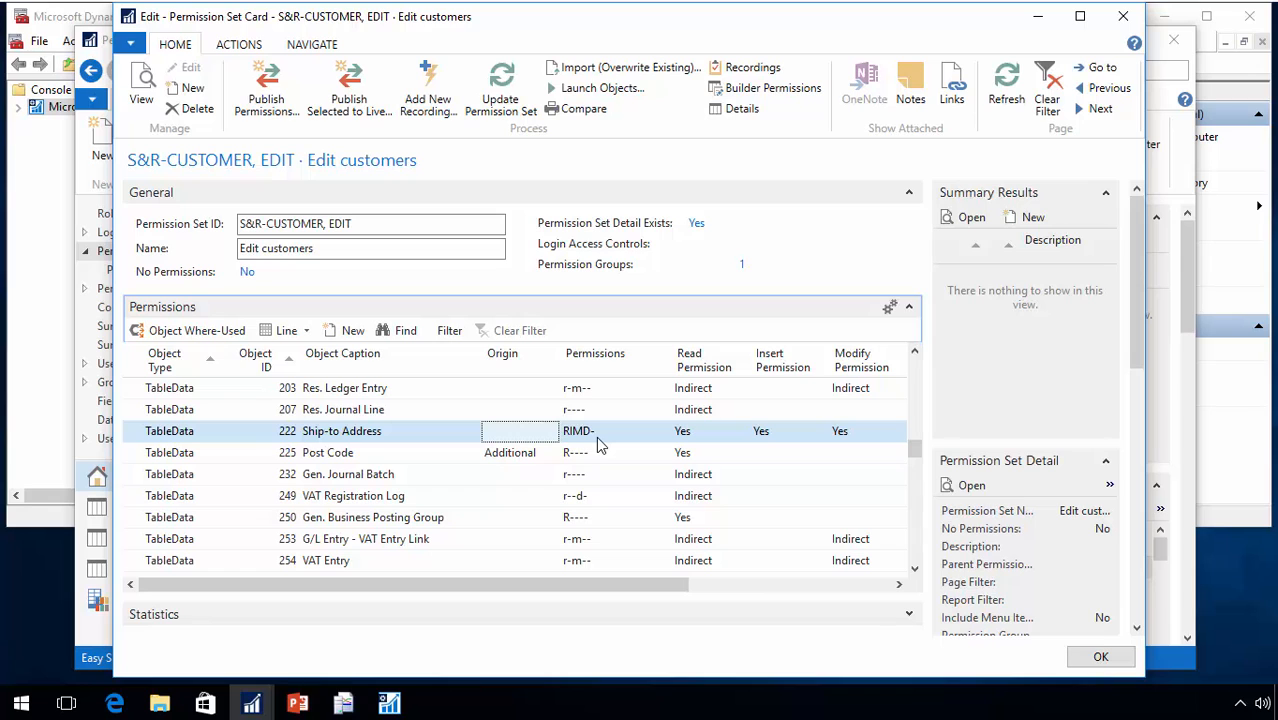
{"action": "key", "text": "Escape"}
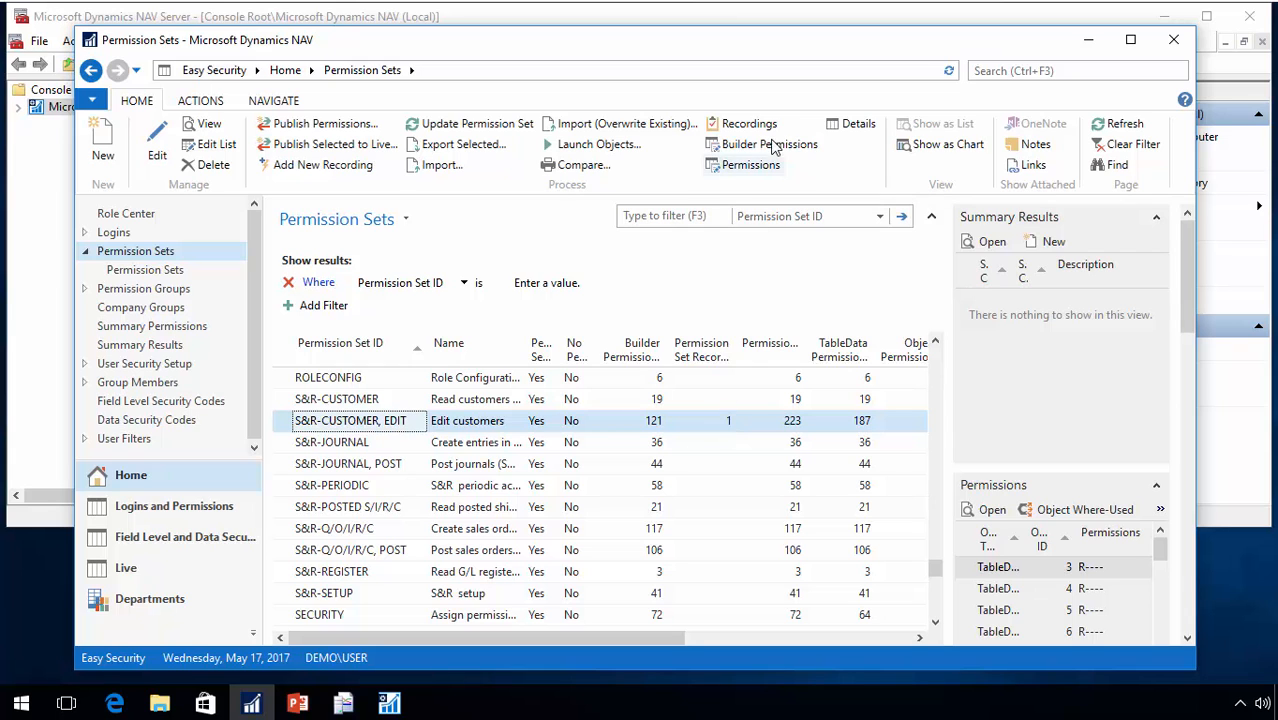
Delete the Edit Customer recording from the S&R-CUSTOMER, EDIT permission set and update the permission set
{"action": "left_click", "coordinate": [745, 124]}
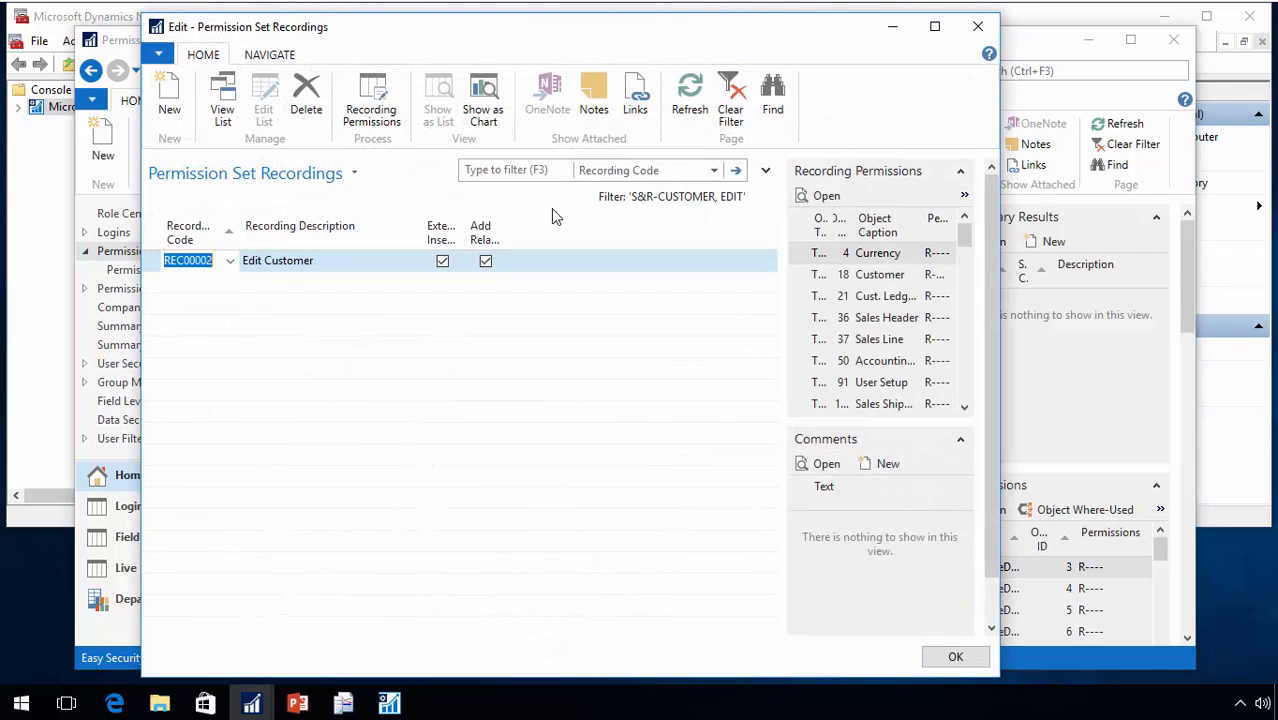
{"action": "left_click", "coordinate": [300, 112]}
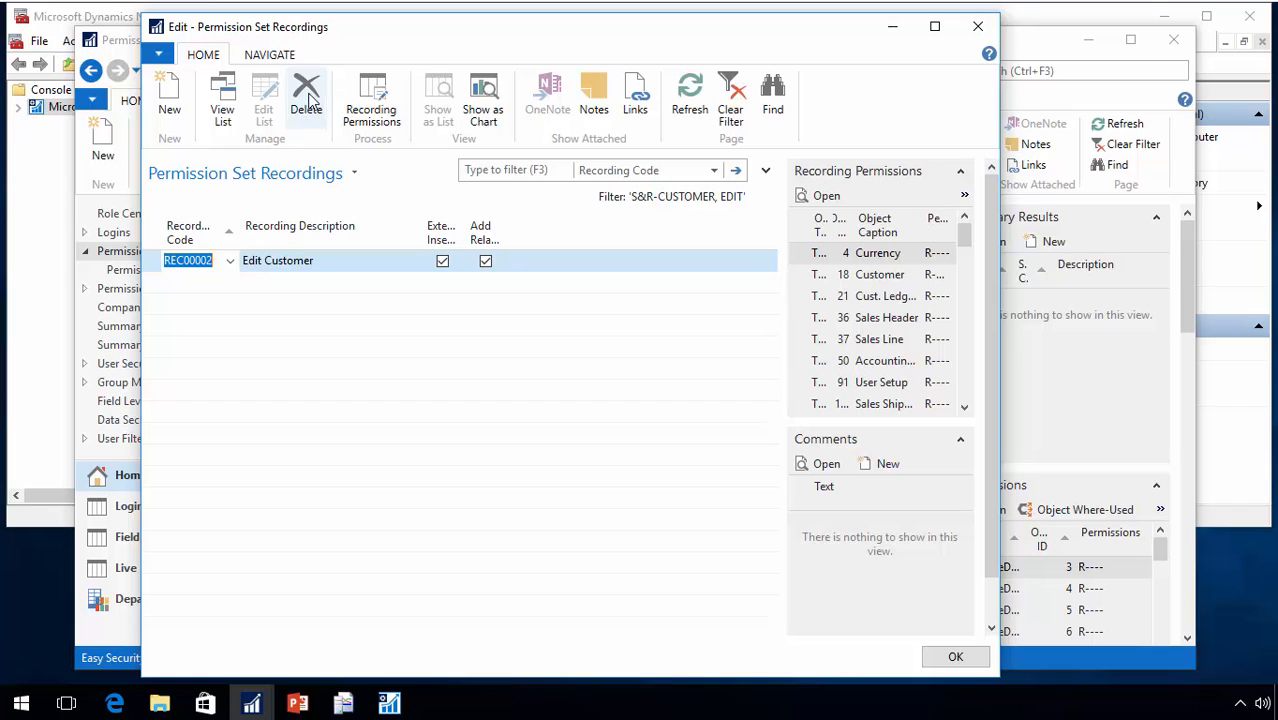
{"action": "left_click", "coordinate": [529, 380]}
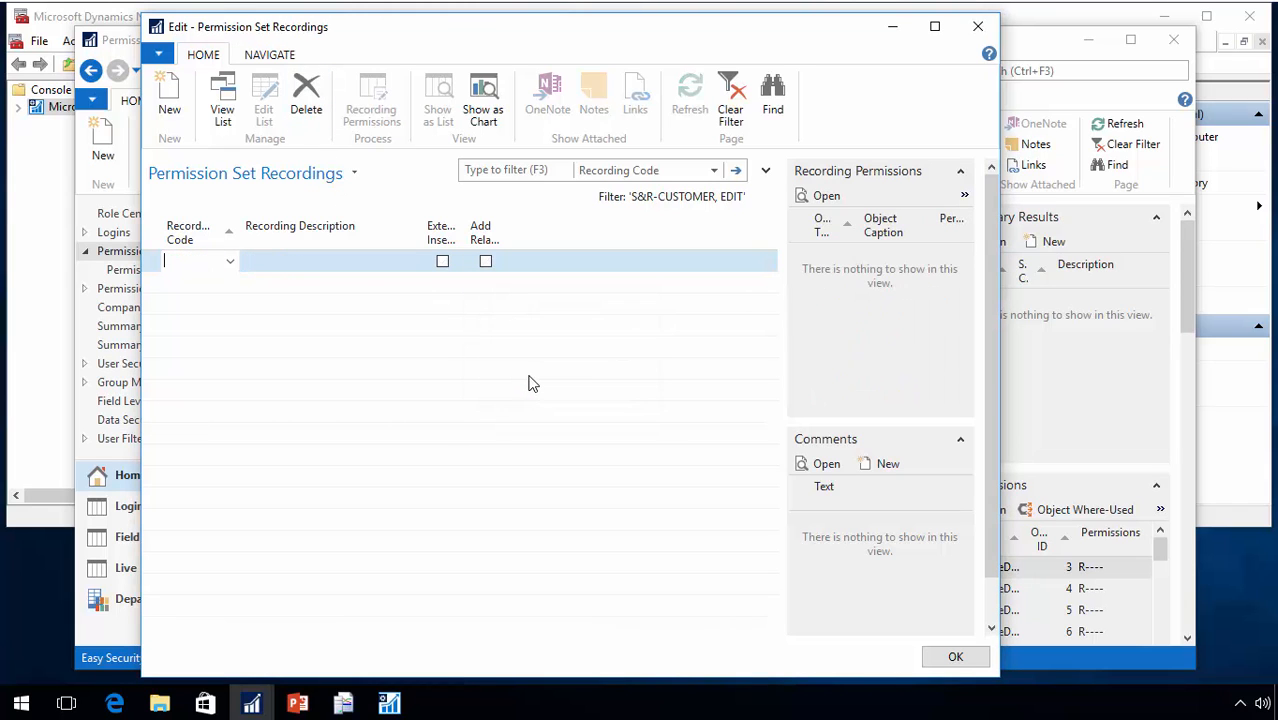
{"action": "key", "text": "Escape"}
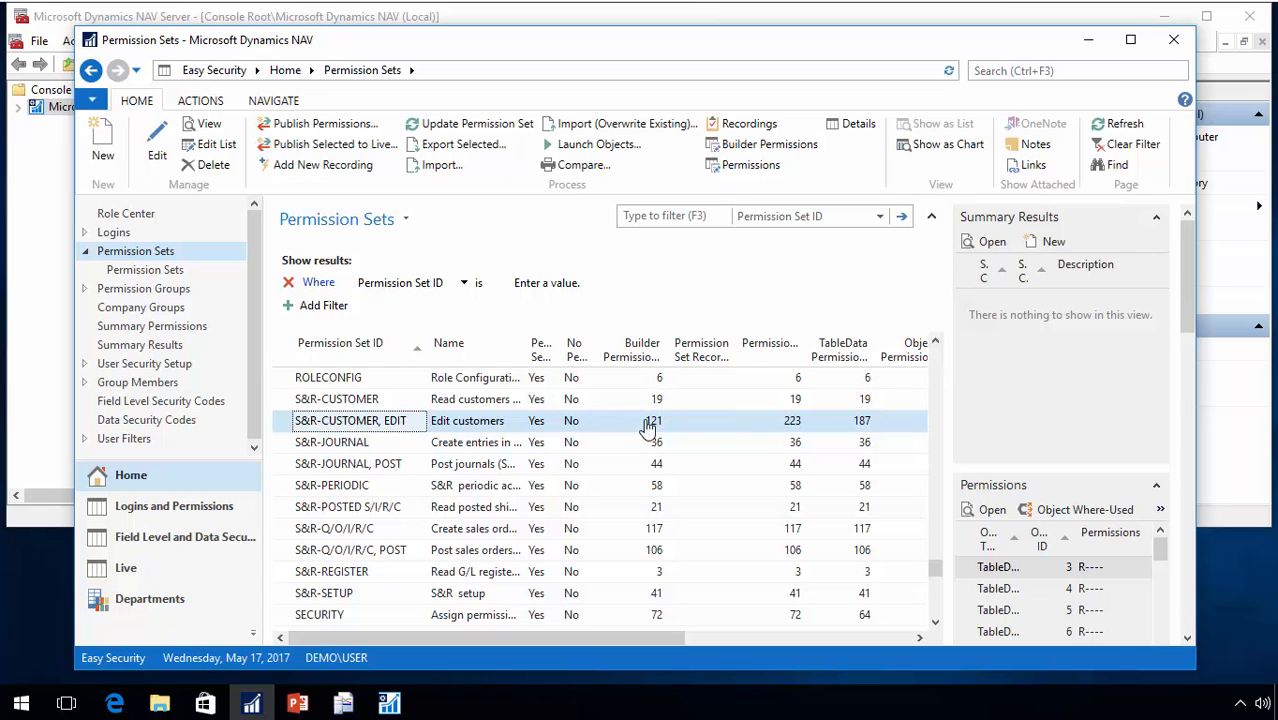
{"action": "left_click", "coordinate": [457, 124]}
{"action": "left_click", "coordinate": [783, 386]}
Create a new permission set with the ID SUPER (DATA HR)
{"action": "left_click", "coordinate": [104, 145]}
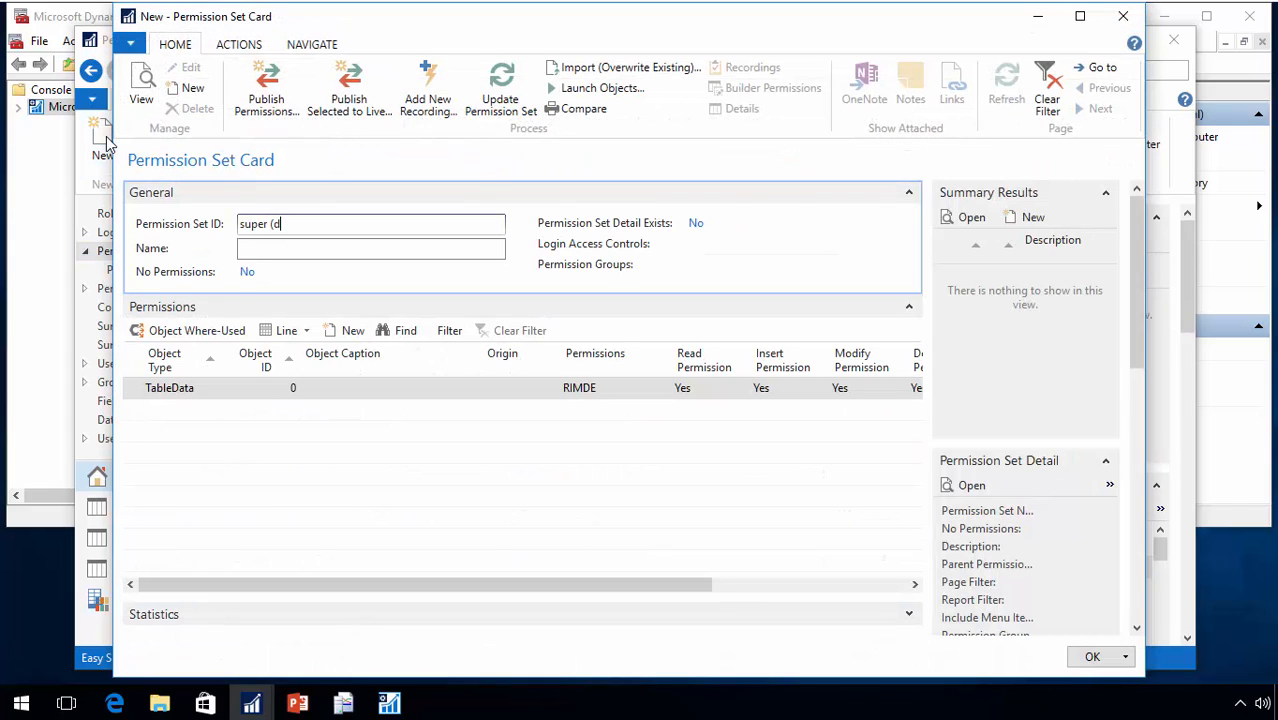
{"action": "type", "text": "super (data HR"}
{"action": "key", "text": "Tab"}
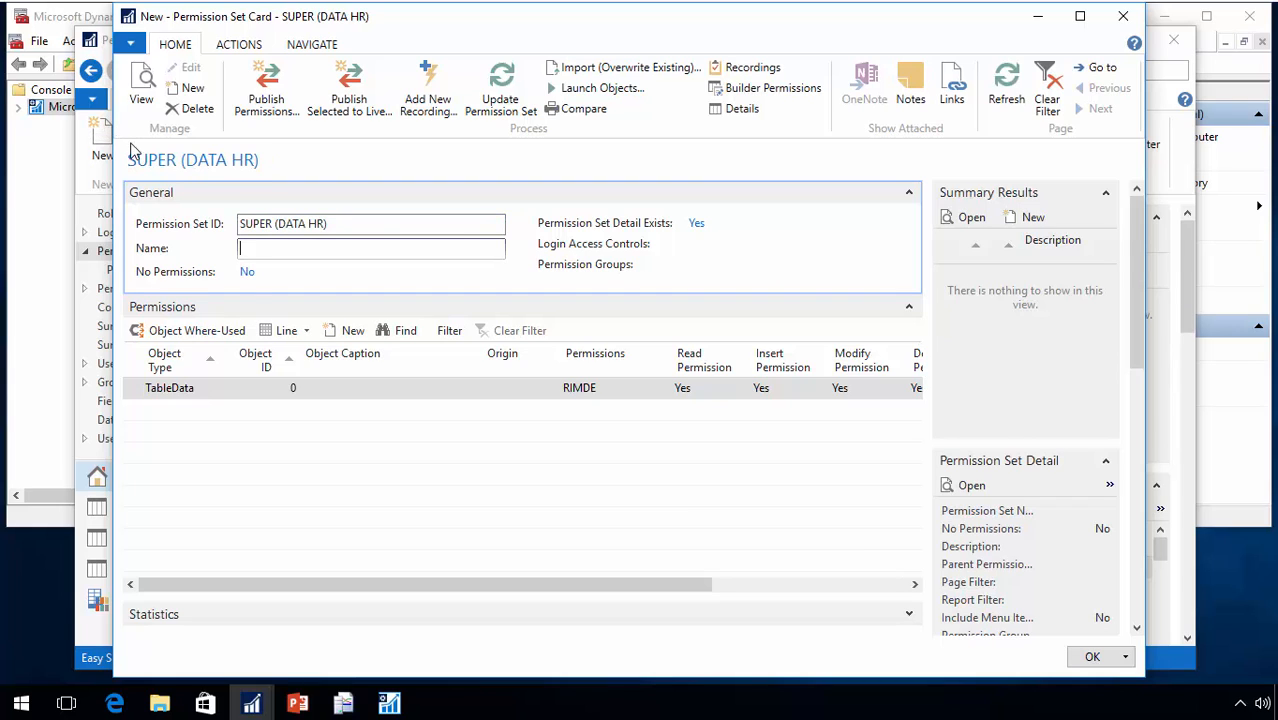
Add a builder permission to SUPER (DATA HR) covering table data from object ID 5200 to 5299
{"action": "left_click", "coordinate": [766, 89]}
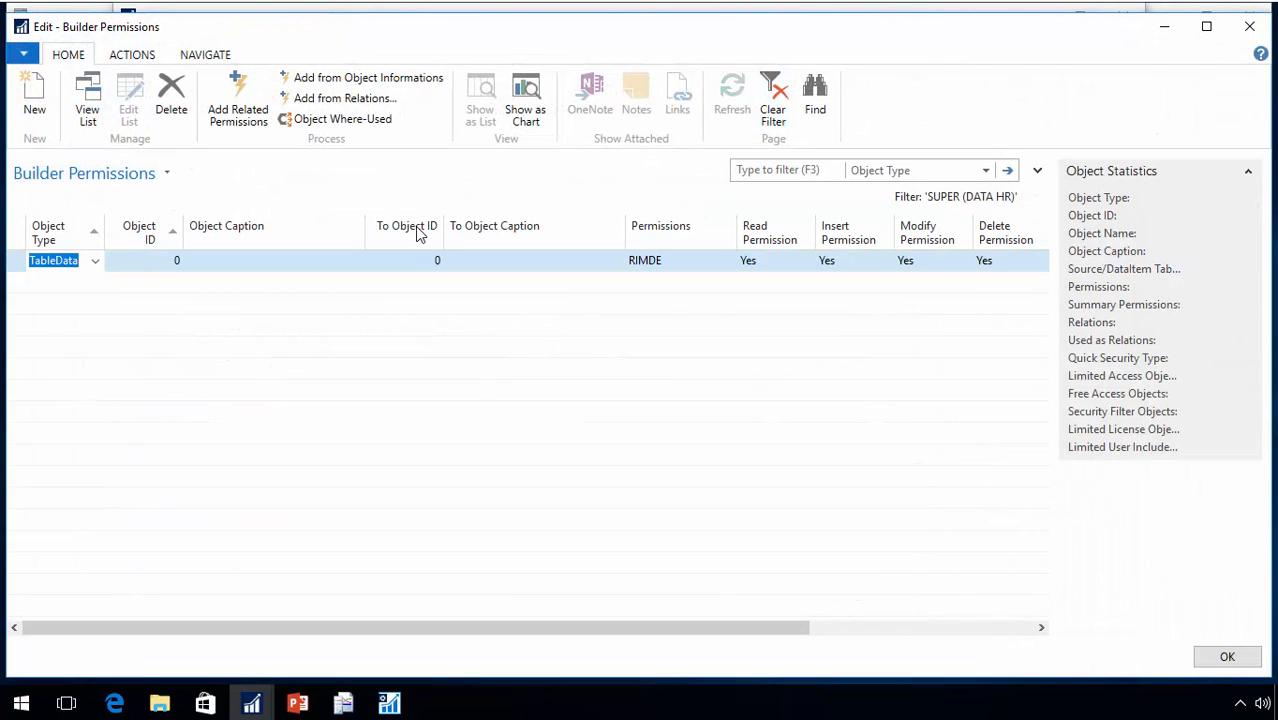
{"action": "key", "text": "Tab"}
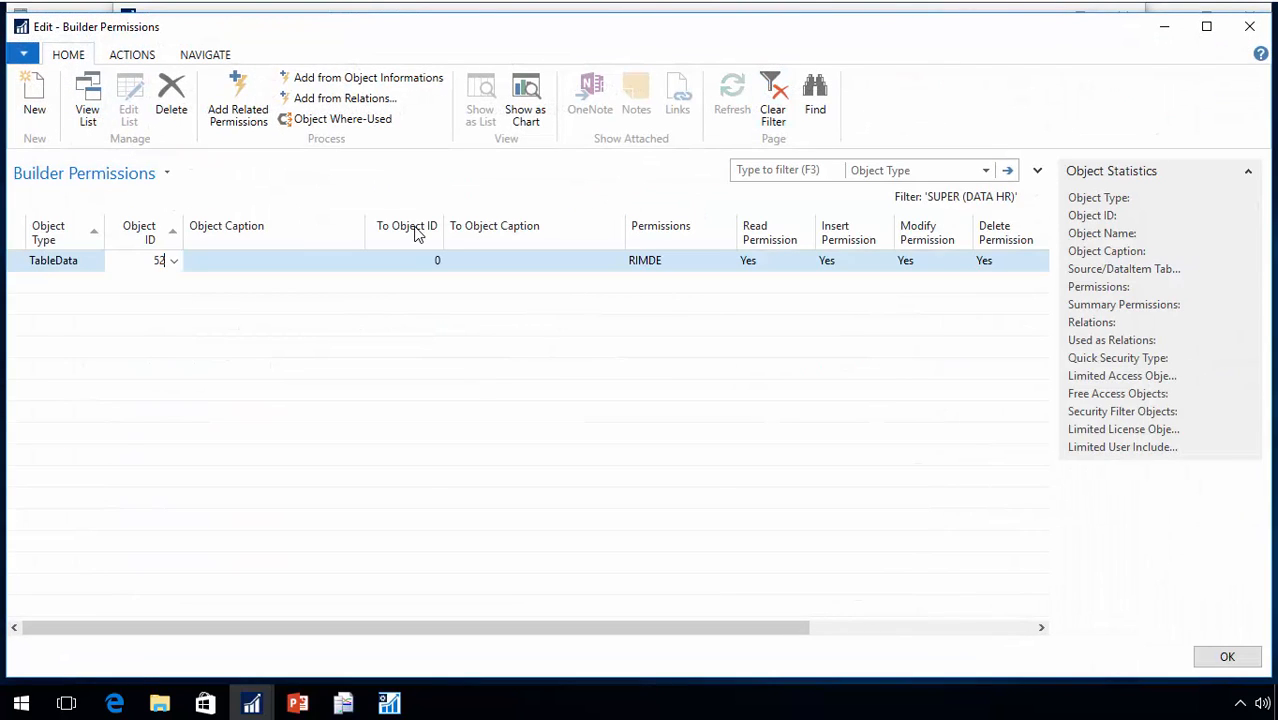
{"action": "key", "text": "Tab"}
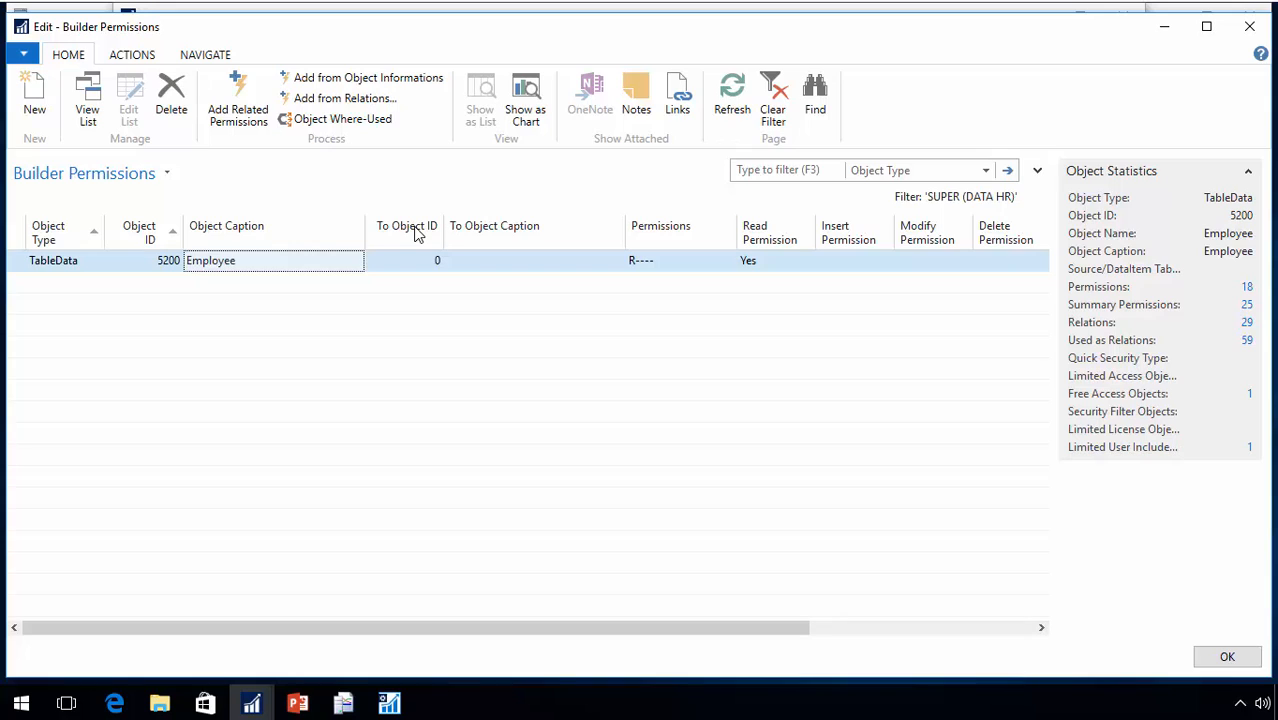
{"action": "key", "text": "Tab"}
{"action": "type", "text": "52"}
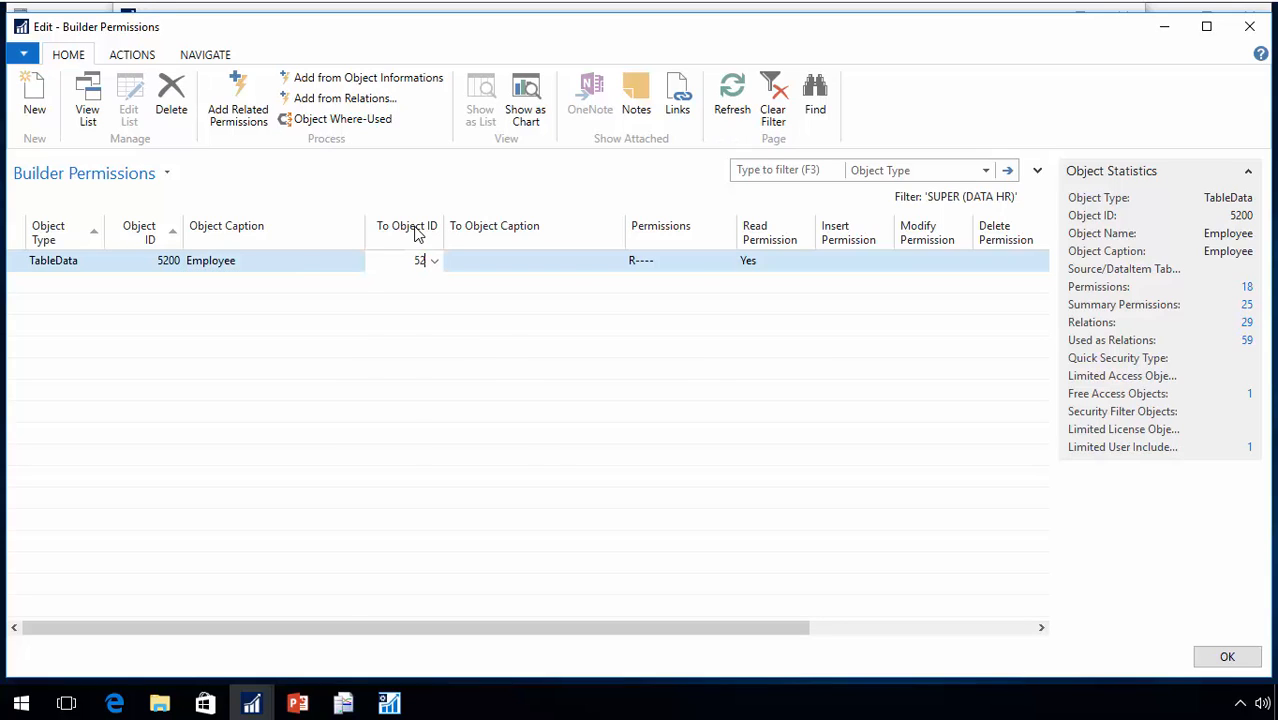
{"action": "type", "text": "99"}
{"action": "key", "text": "Tab"}
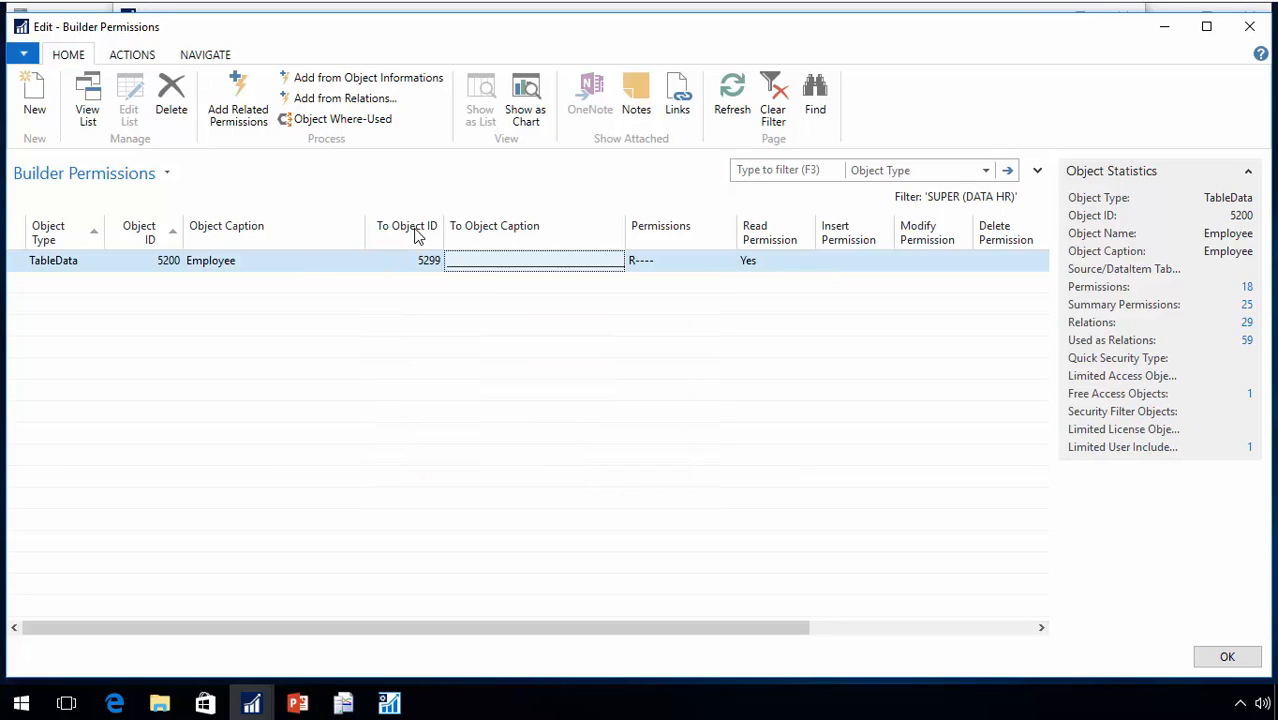
Grant insert, modify and delete permission on the 5200 to 5299 table data range and update the permission set from the builder
{"action": "key", "text": "shift+Tab"}
{"action": "key", "text": "shift+Tab"}
{"action": "key", "text": "shift+Tab"}
{"action": "key", "text": "Tab"}
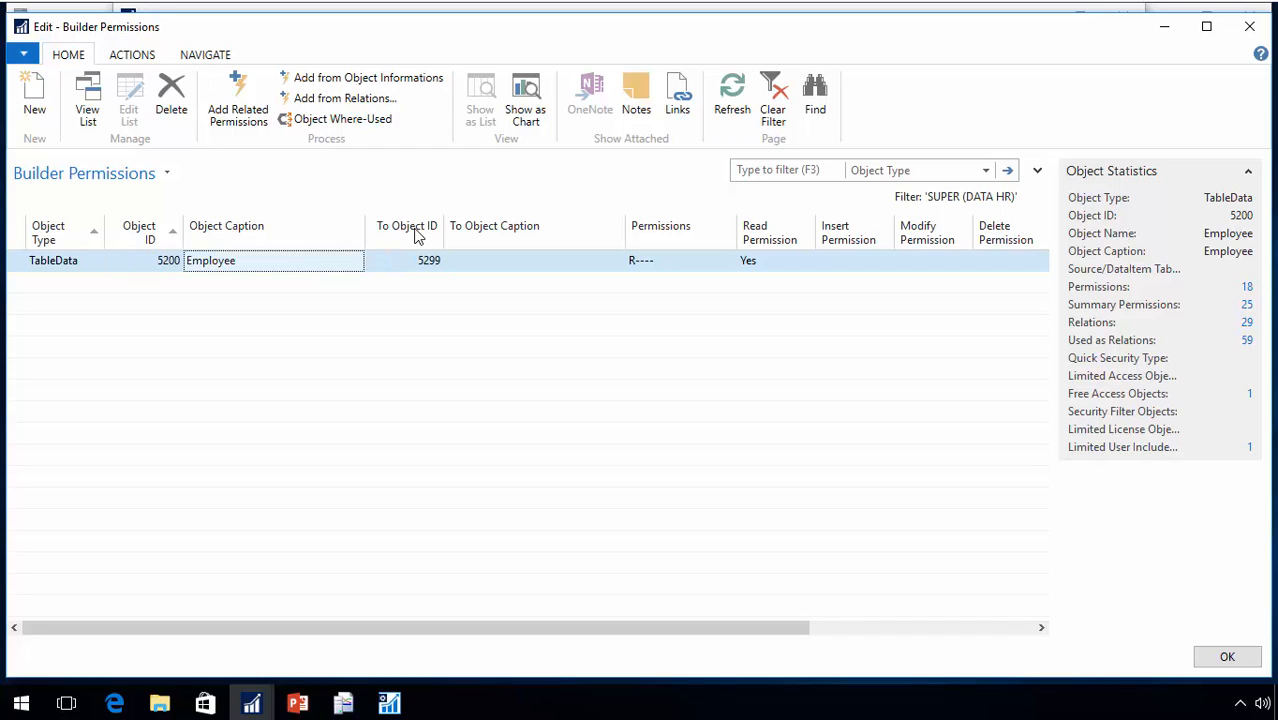
{"action": "key", "text": "shift+Tab"}
{"action": "key", "text": "Tab"}
{"action": "key", "text": "Tab"}
{"action": "key", "text": "Tab"}
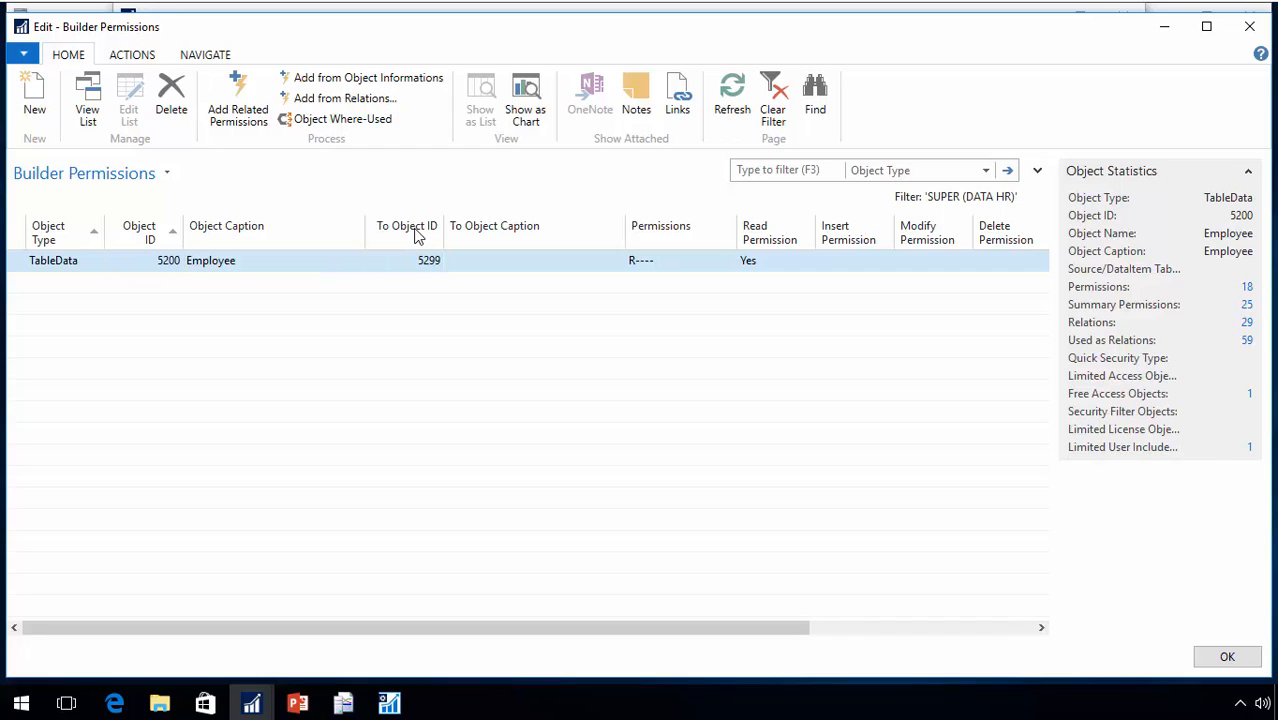
{"action": "key", "text": "Tab"}
{"action": "key", "text": "Tab"}
{"action": "key", "text": "Tab"}
{"action": "type", "text": "y"}
{"action": "key", "text": "Tab"}
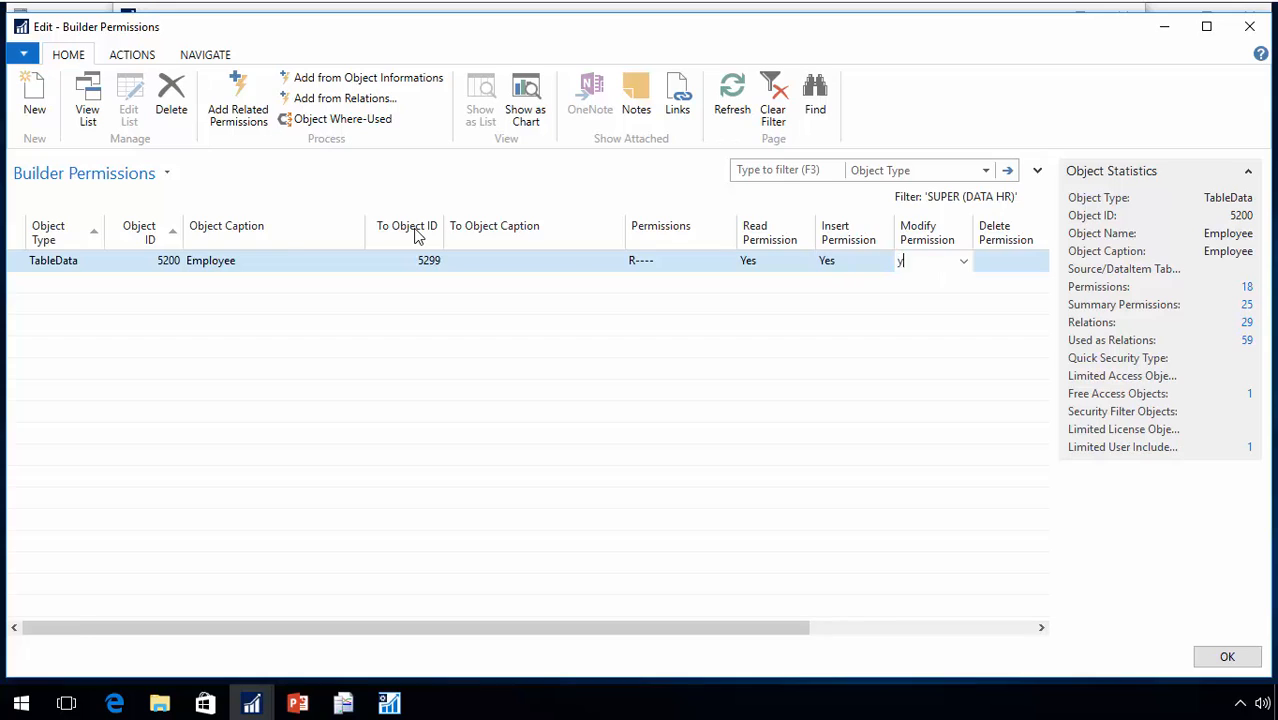
{"action": "type", "text": "y"}
{"action": "key", "text": "Tab"}
{"action": "type", "text": "y"}
{"action": "key", "text": "shift+Tab"}
{"action": "key", "text": "shift+Tab"}
{"action": "key", "text": "shift+Tab"}
{"action": "key", "text": "shift+Tab"}
{"action": "key", "text": "shift+Tab"}
{"action": "key", "text": "shift+Tab"}
{"action": "key", "text": "shift+Tab"}
{"action": "key", "text": "shift+Tab"}
{"action": "key", "text": "shift+Tab"}
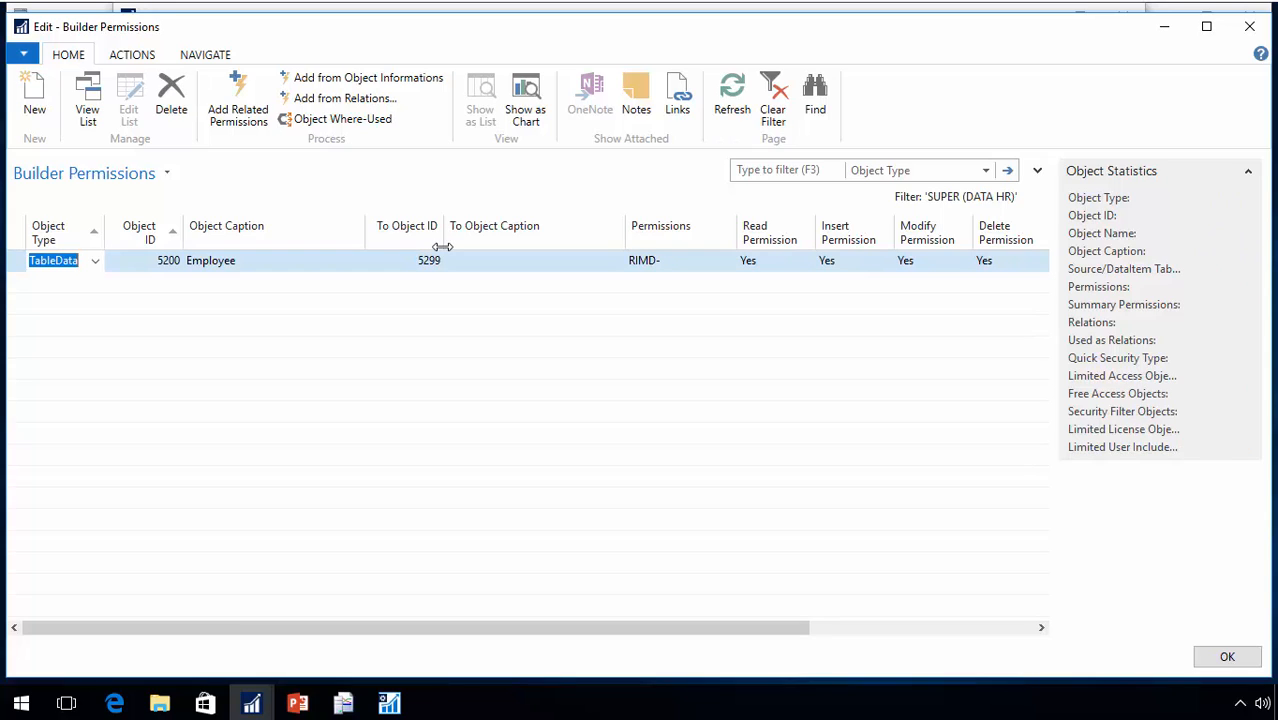
{"action": "key", "text": "Escape"}
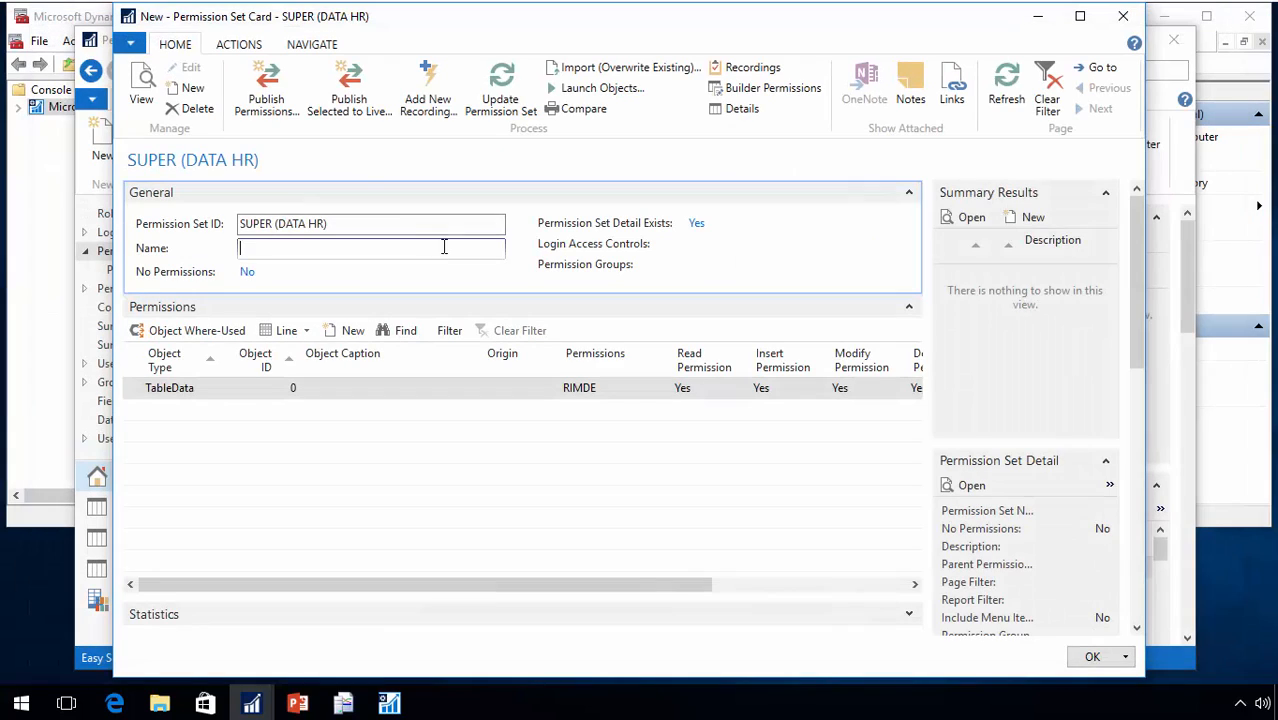
{"action": "left_click", "coordinate": [510, 90]}
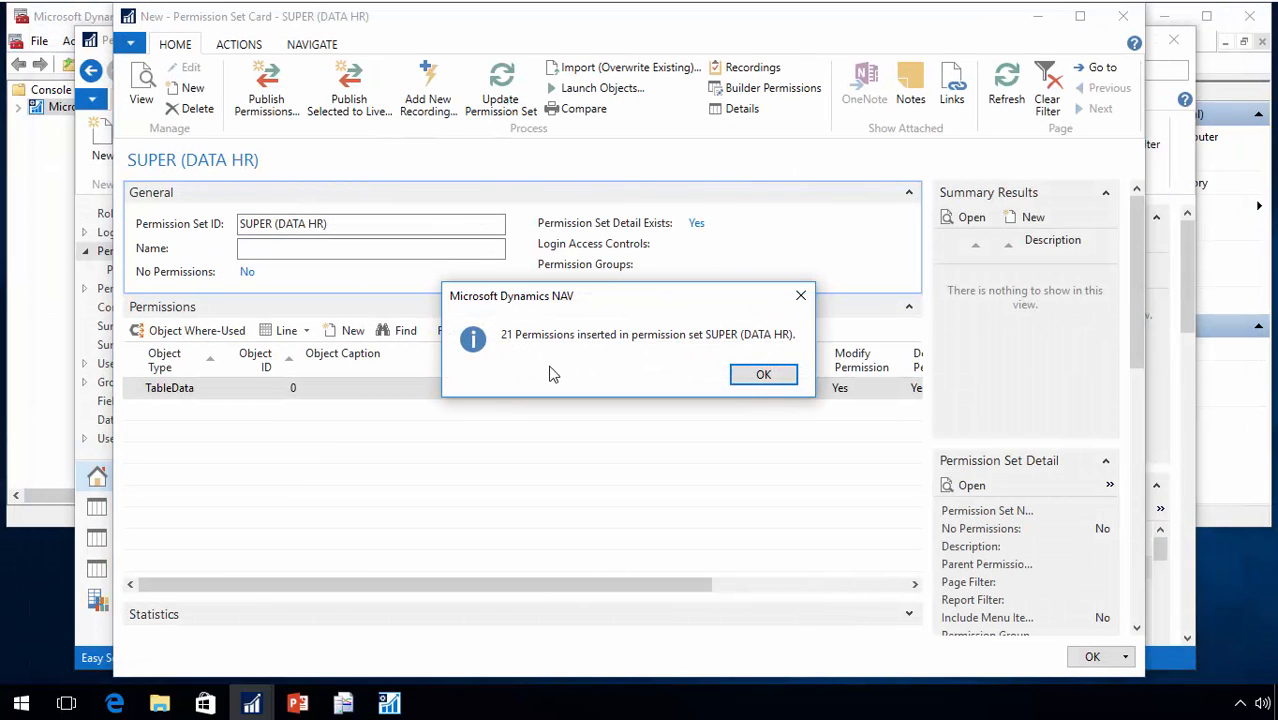
{"action": "left_click", "coordinate": [771, 378]}
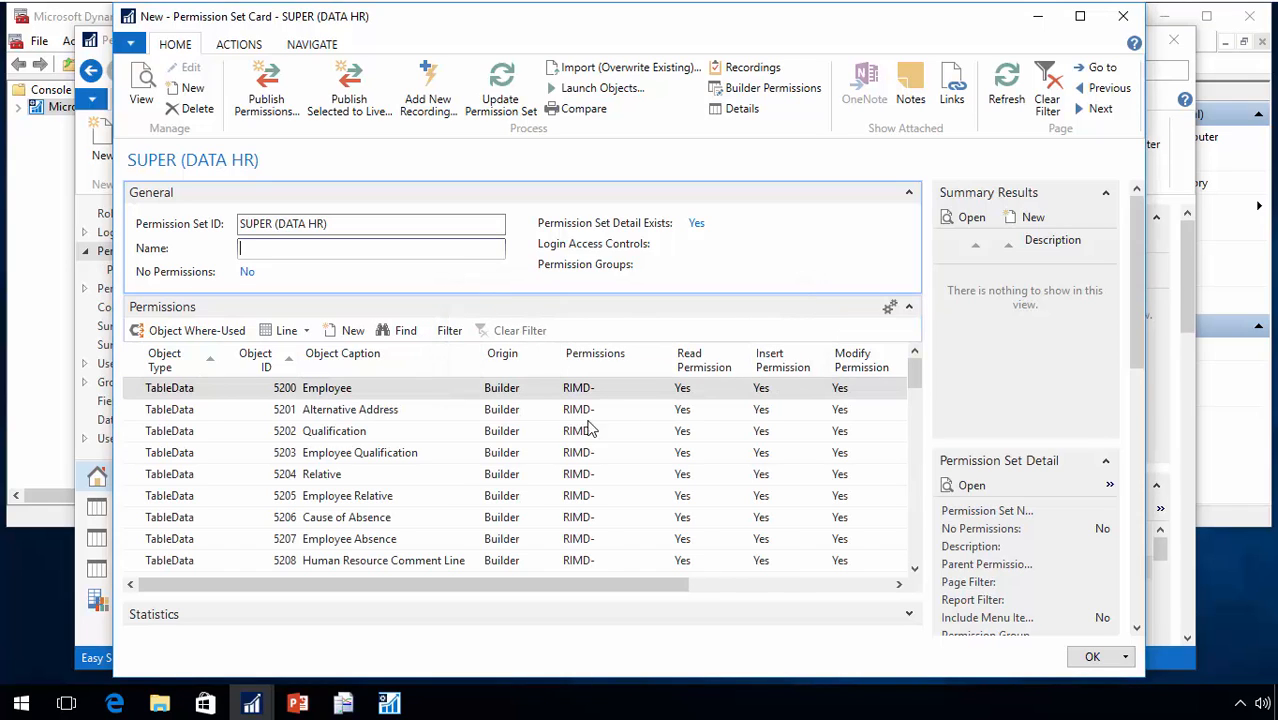
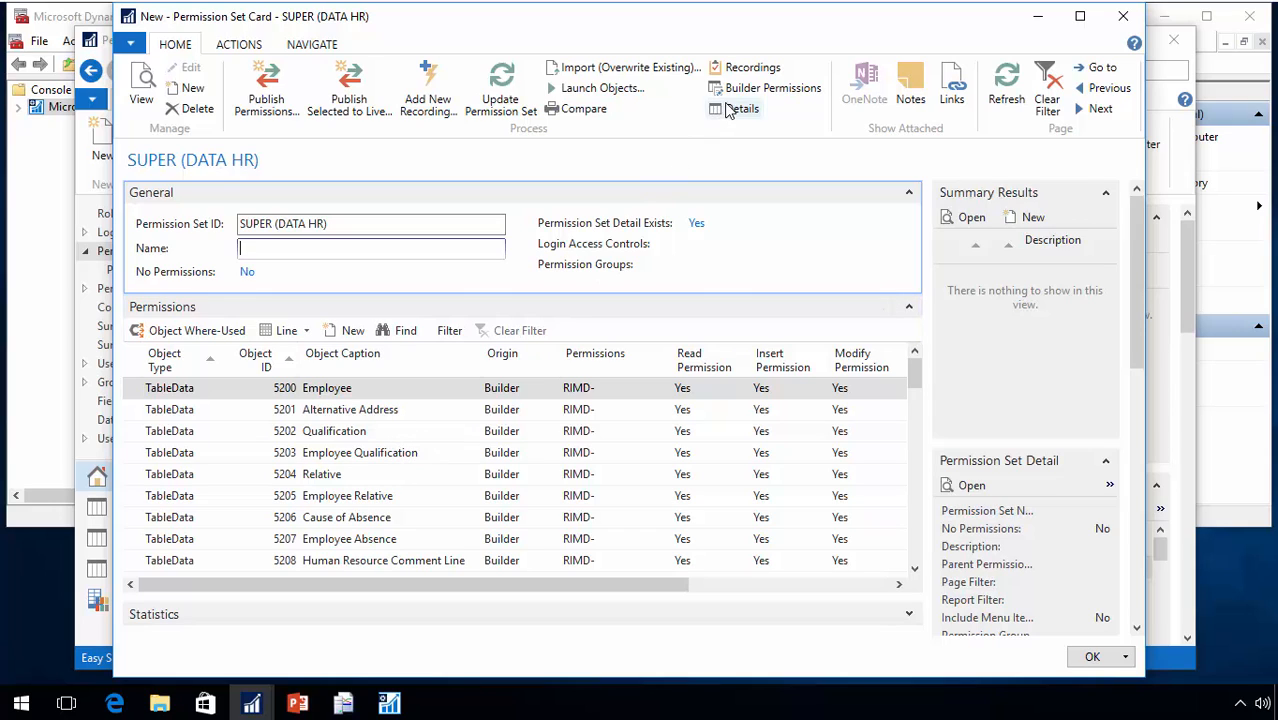
Turn on adding related permissions for the 5200 to 5299 builder line, update SUPER (DATA HR) again and close its card
{"action": "left_click", "coordinate": [767, 90]}
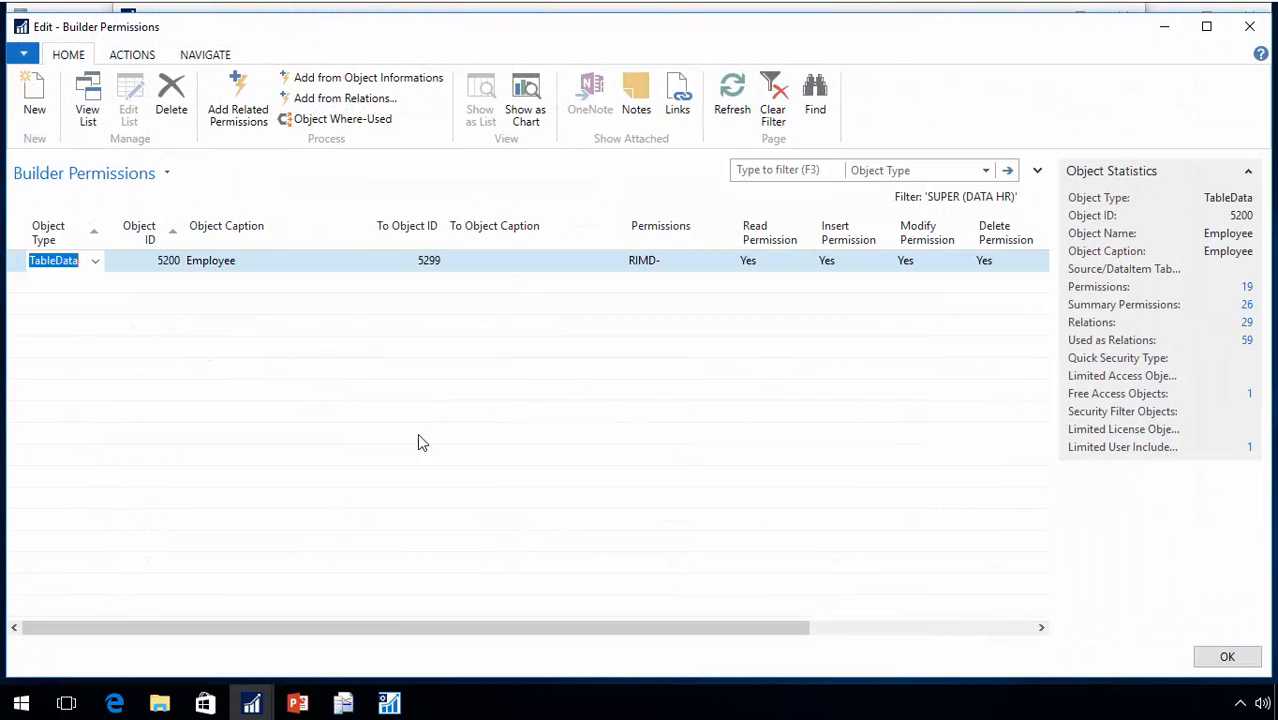
{"action": "left_click_drag", "start_coordinate": [393, 628], "coordinate": [716, 628]}
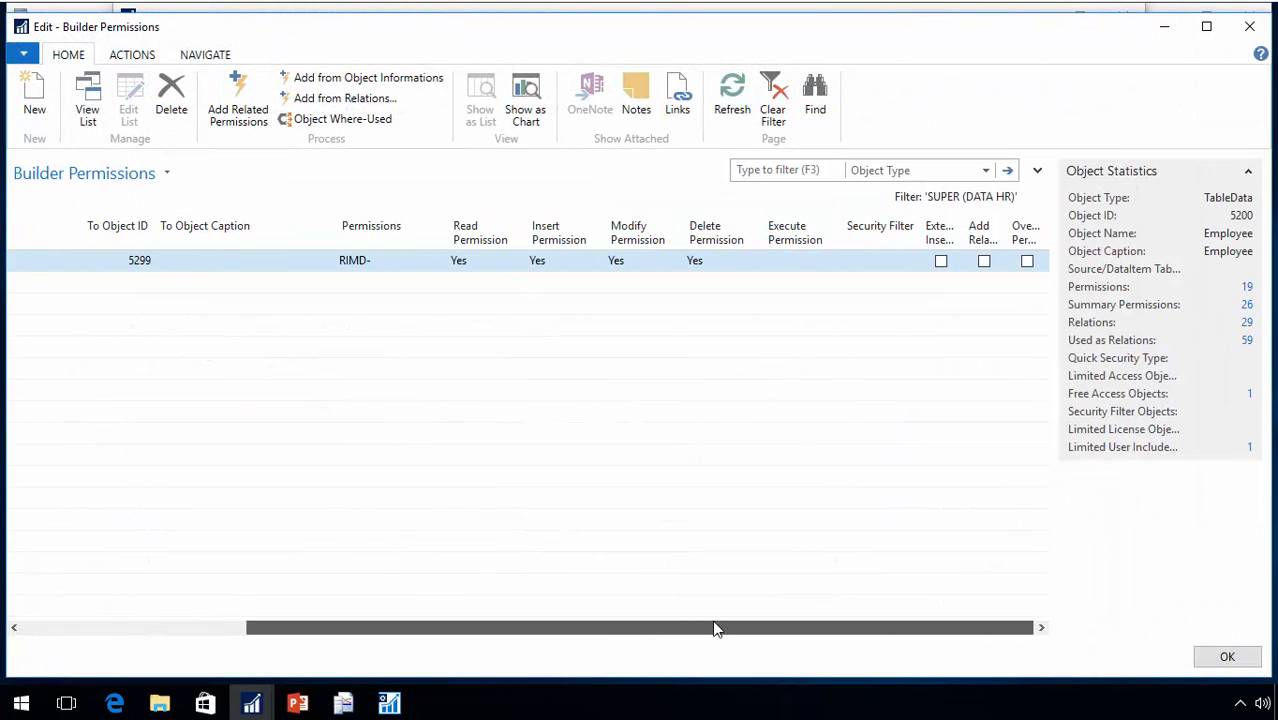
{"action": "left_click", "coordinate": [983, 261]}
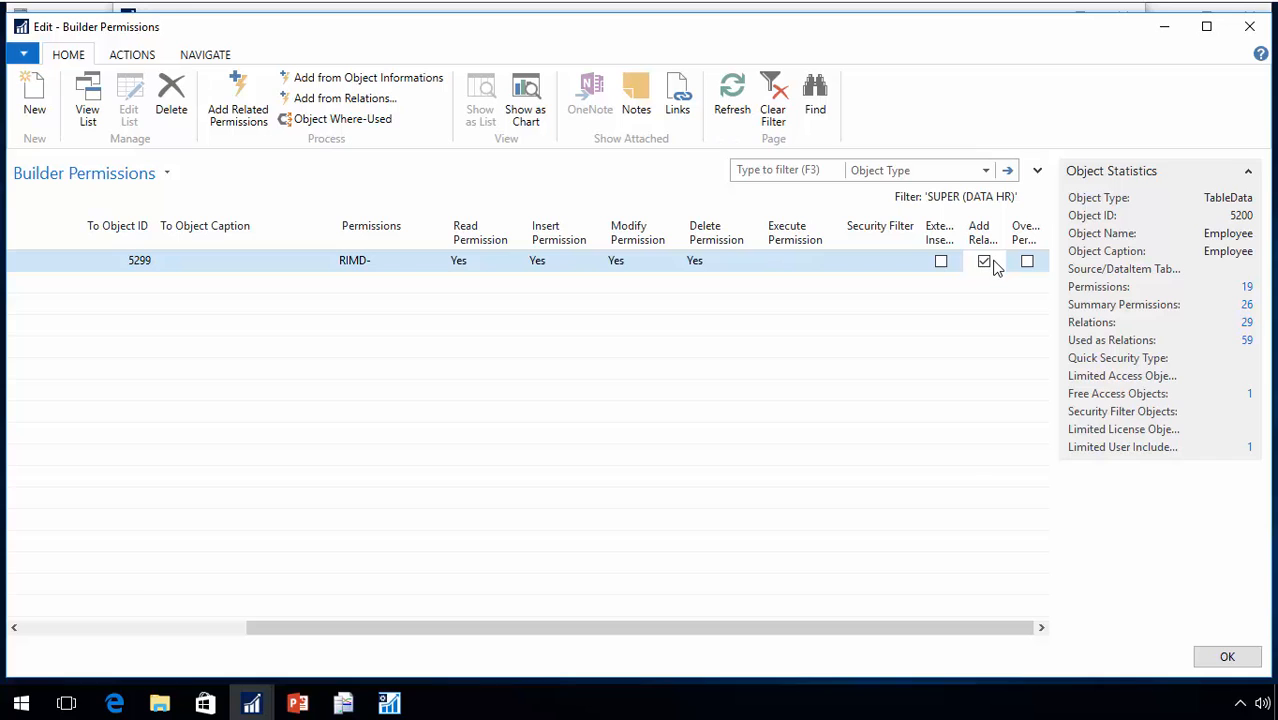
{"action": "key", "text": "Escape"}
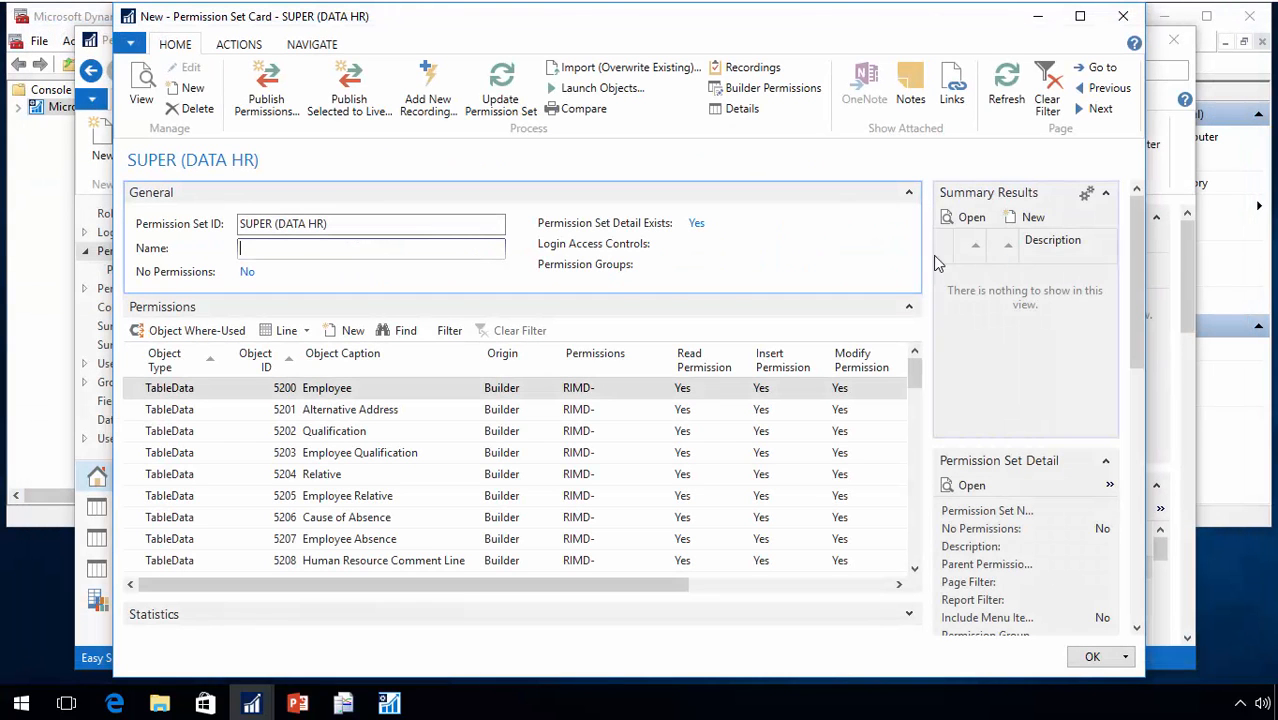
{"action": "left_click", "coordinate": [500, 90]}
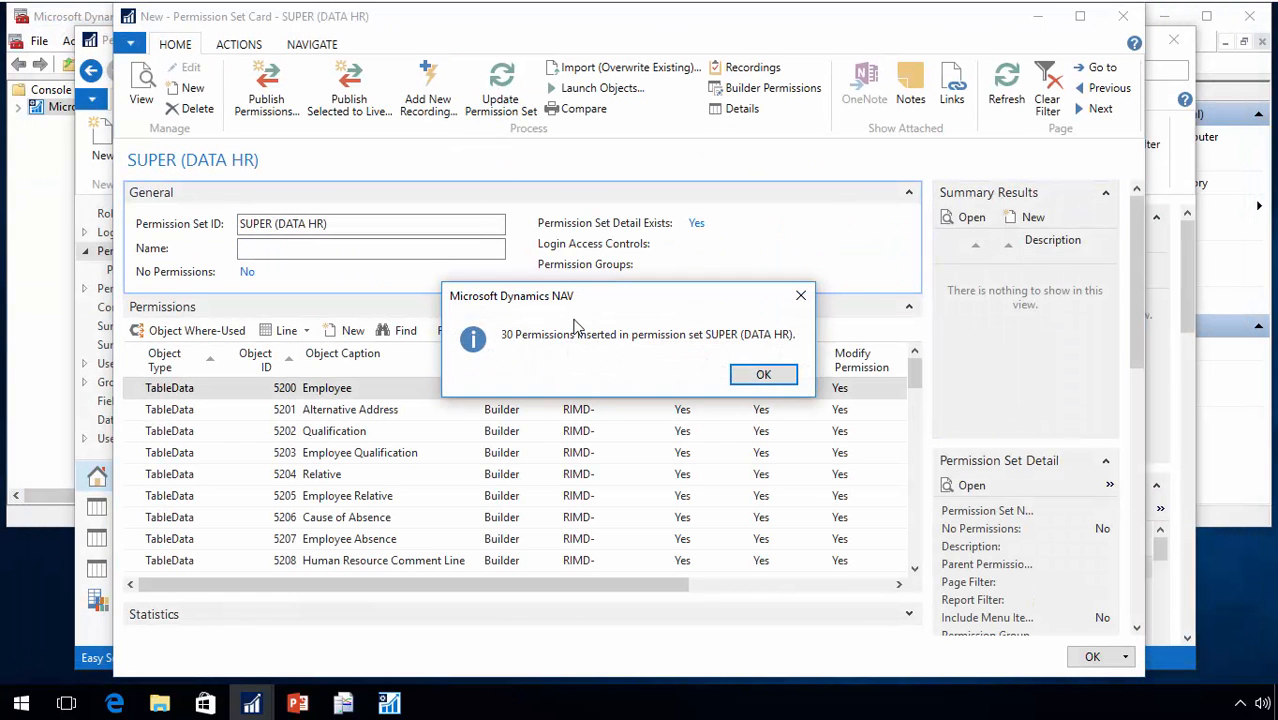
{"action": "left_click", "coordinate": [765, 376]}
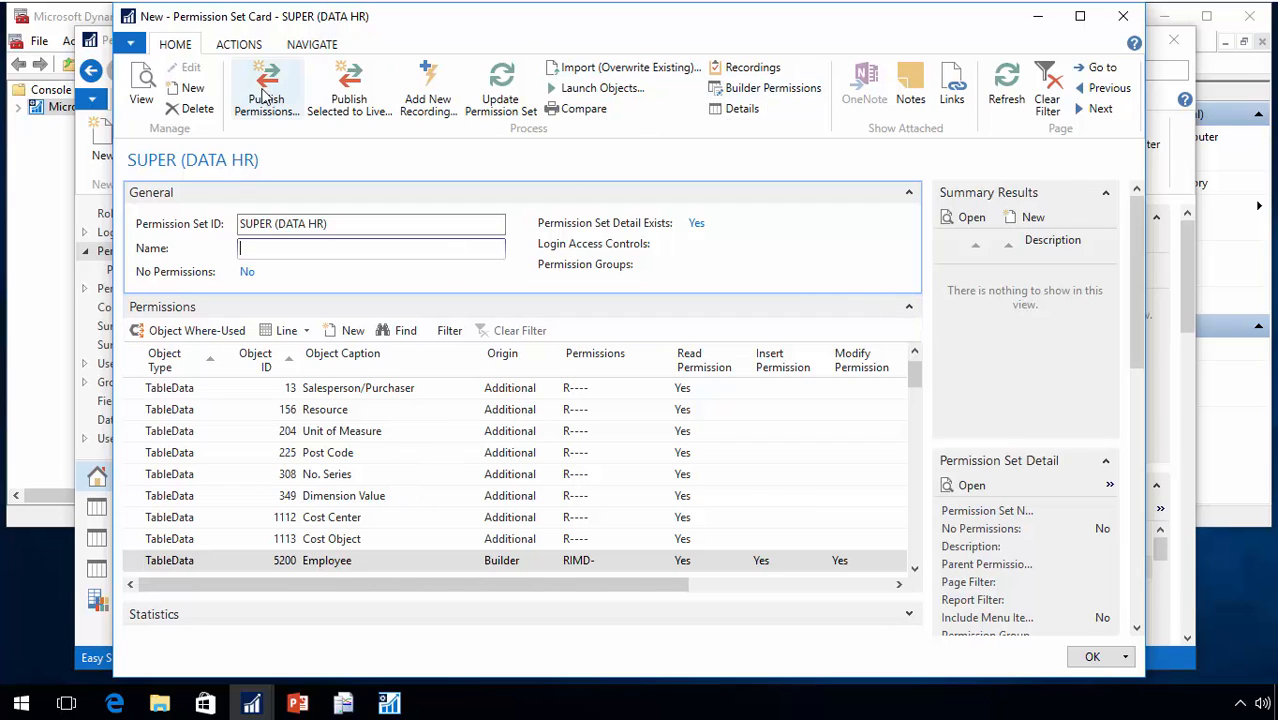
{"action": "key", "text": "Escape"}
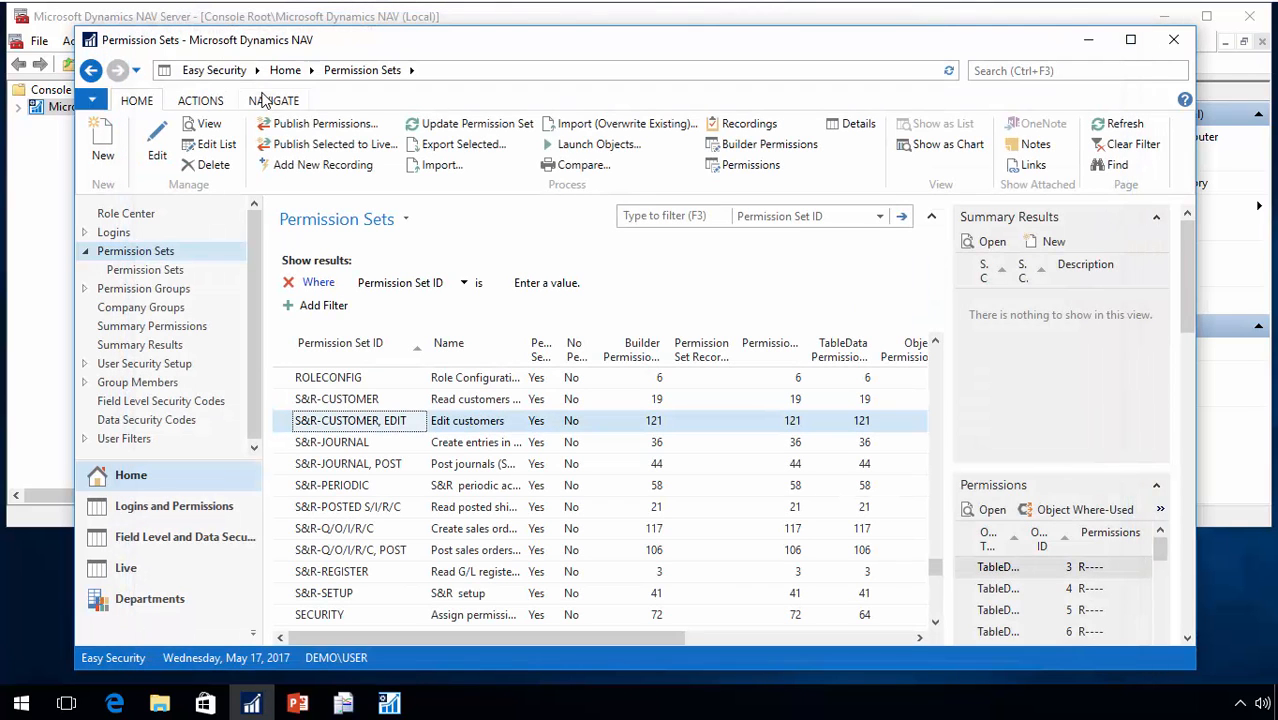
Create another permission set with the ID EDIT CUSTOMER MANUAL
{"action": "left_click", "coordinate": [106, 150]}
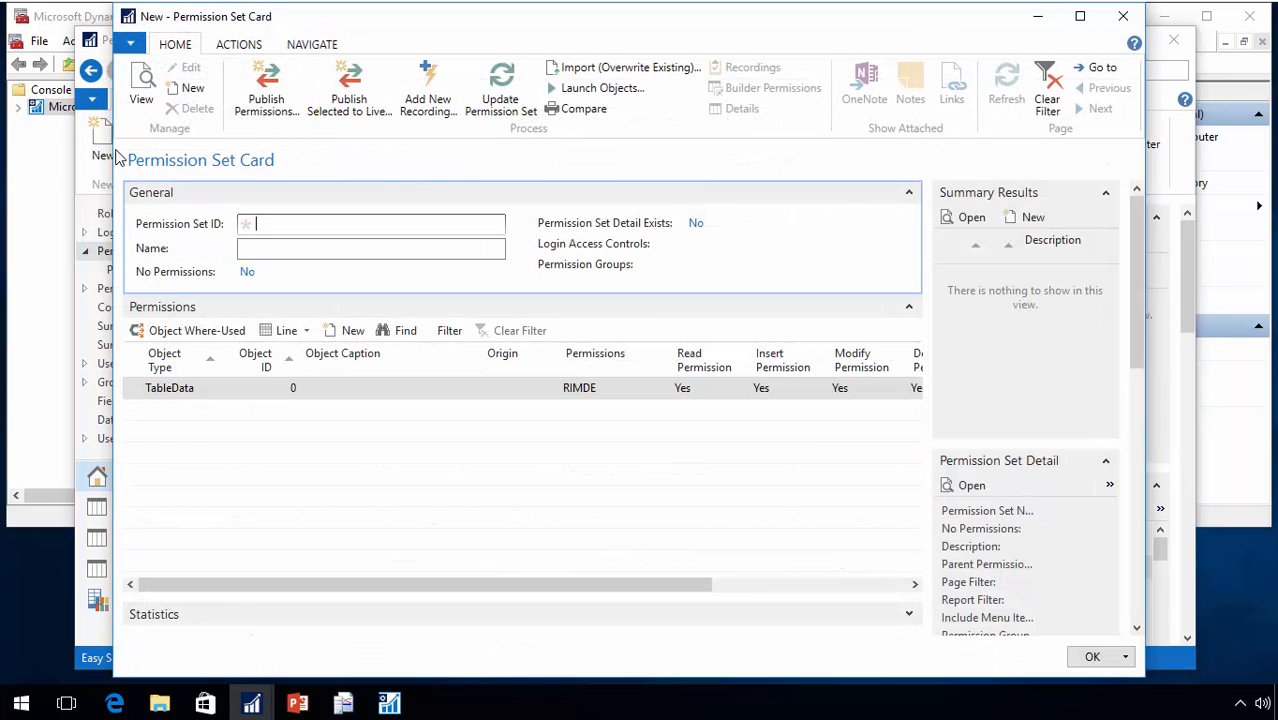
{"action": "type", "text": "edit customer manual"}
{"action": "key", "text": "Tab"}
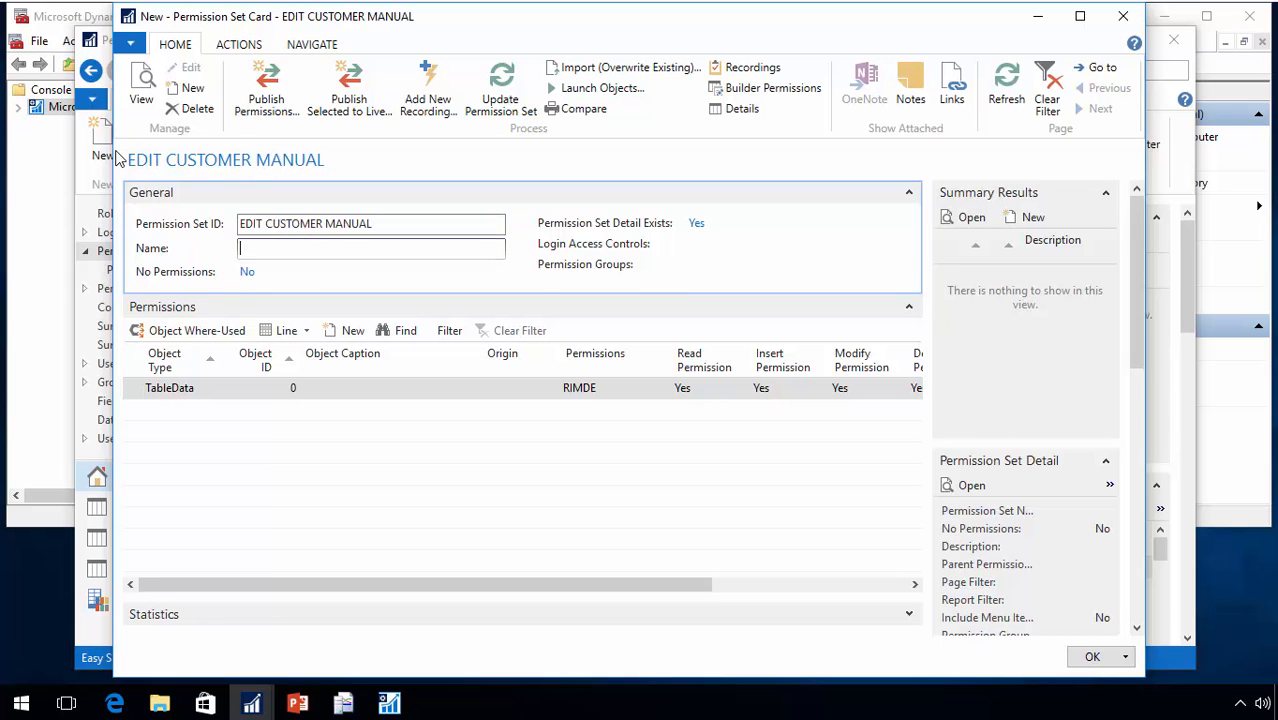
Add a builder permission to EDIT CUSTOMER MANUAL for table data 18, Customer
{"action": "left_click", "coordinate": [770, 88]}
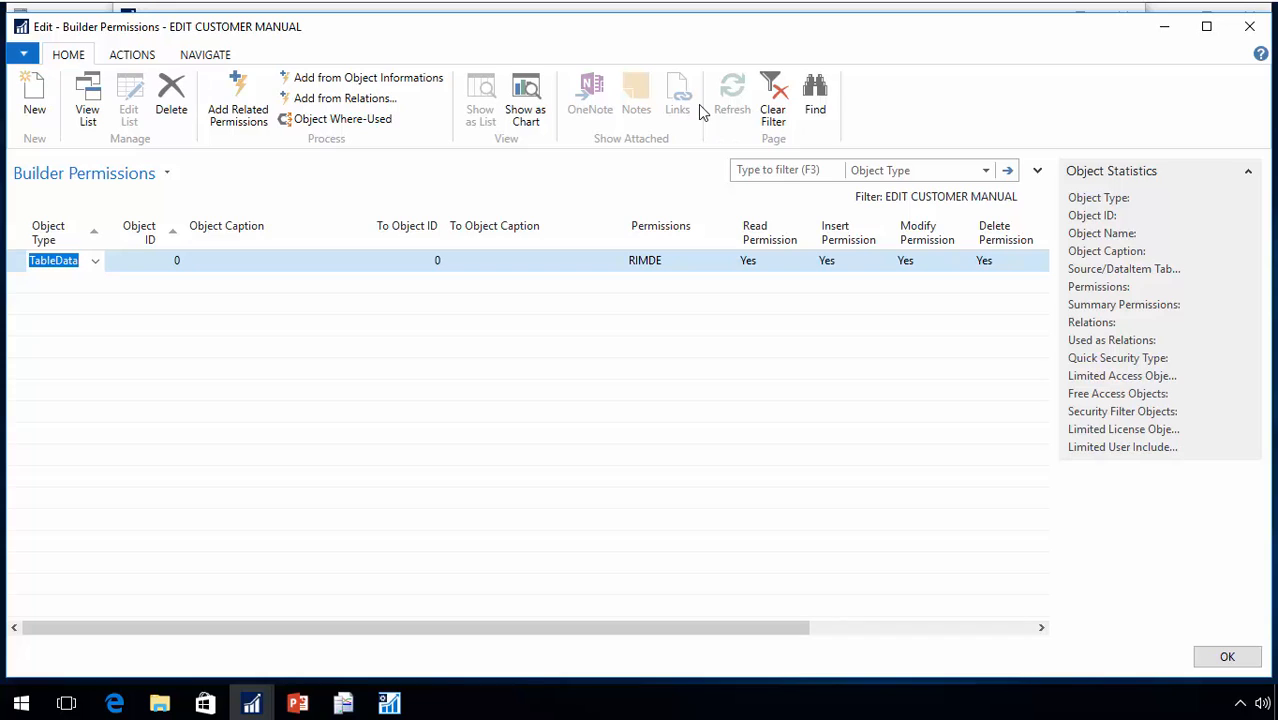
{"action": "key", "text": "Tab"}
{"action": "type", "text": "18"}
{"action": "key", "text": "Tab"}
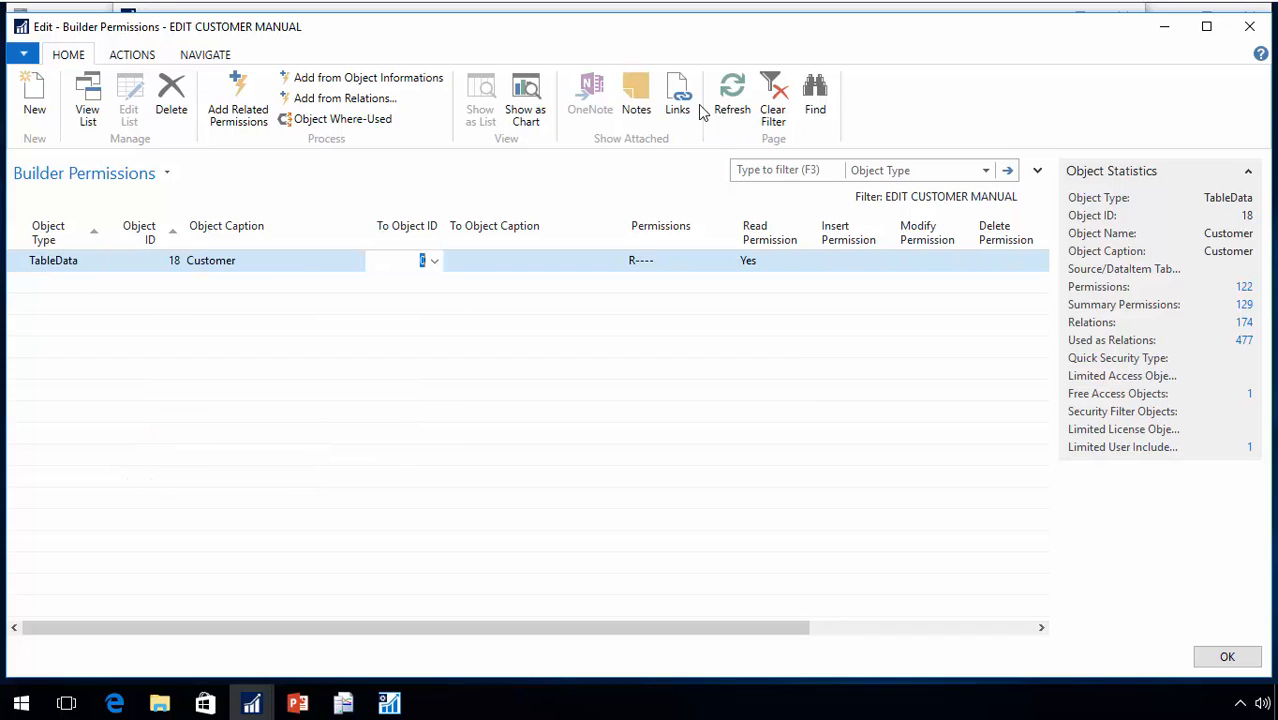
Set the insert, modify and delete permissions of the Customer table data line to Yes
{"action": "key", "text": "Tab"}
{"action": "key", "text": "Tab"}
{"action": "key", "text": "Tab"}
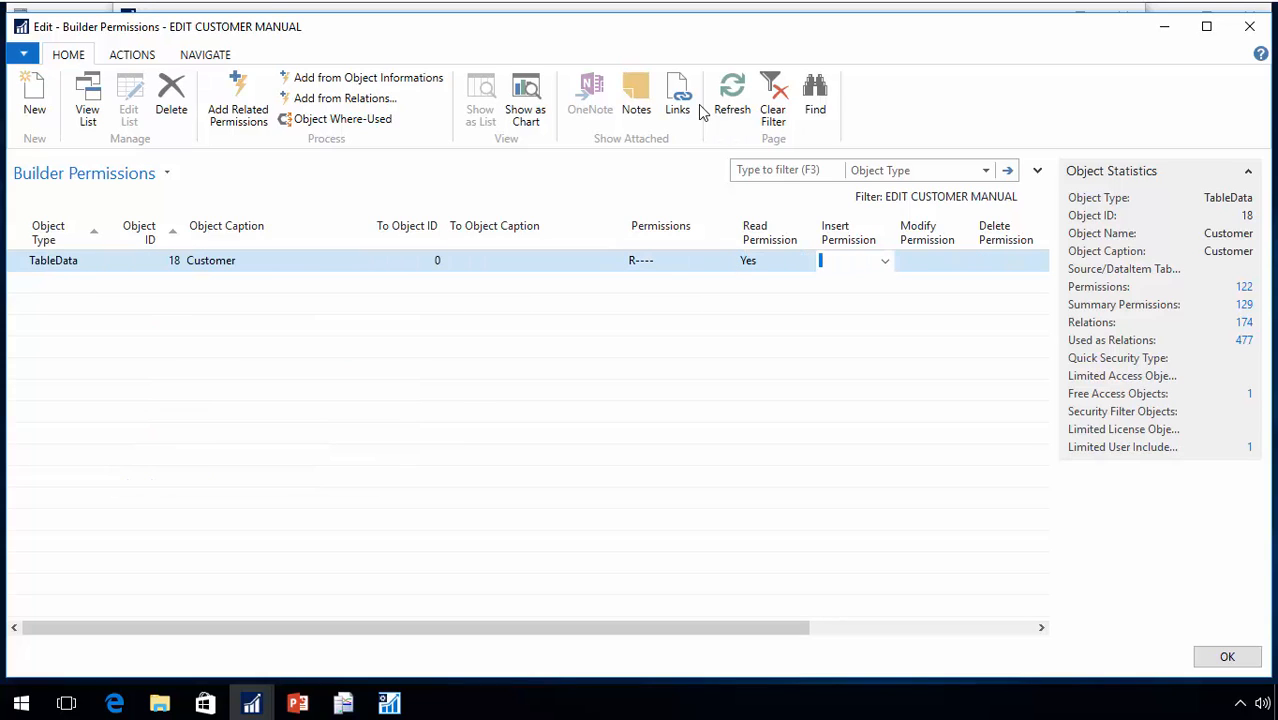
{"action": "type", "text": "y"}
{"action": "key", "text": "Tab"}
{"action": "type", "text": "y"}
{"action": "key", "text": "Tab"}
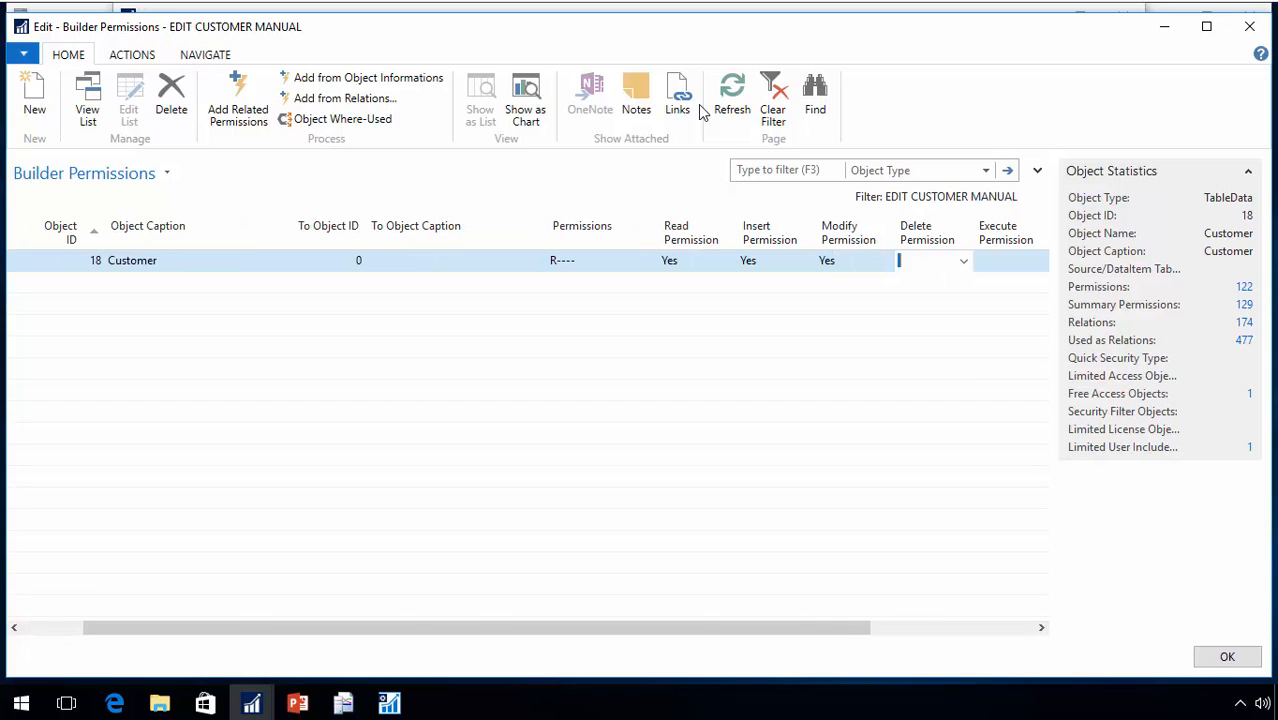
{"action": "key", "text": "Down"}
{"action": "key", "text": "Up"}
{"action": "key", "text": "Left"}
{"action": "key", "text": "Left"}
{"action": "key", "text": "Left"}
{"action": "key", "text": "Left"}
{"action": "key", "text": "Left"}
{"action": "key", "text": "Left"}
{"action": "key", "text": "Left"}
{"action": "key", "text": "Left"}
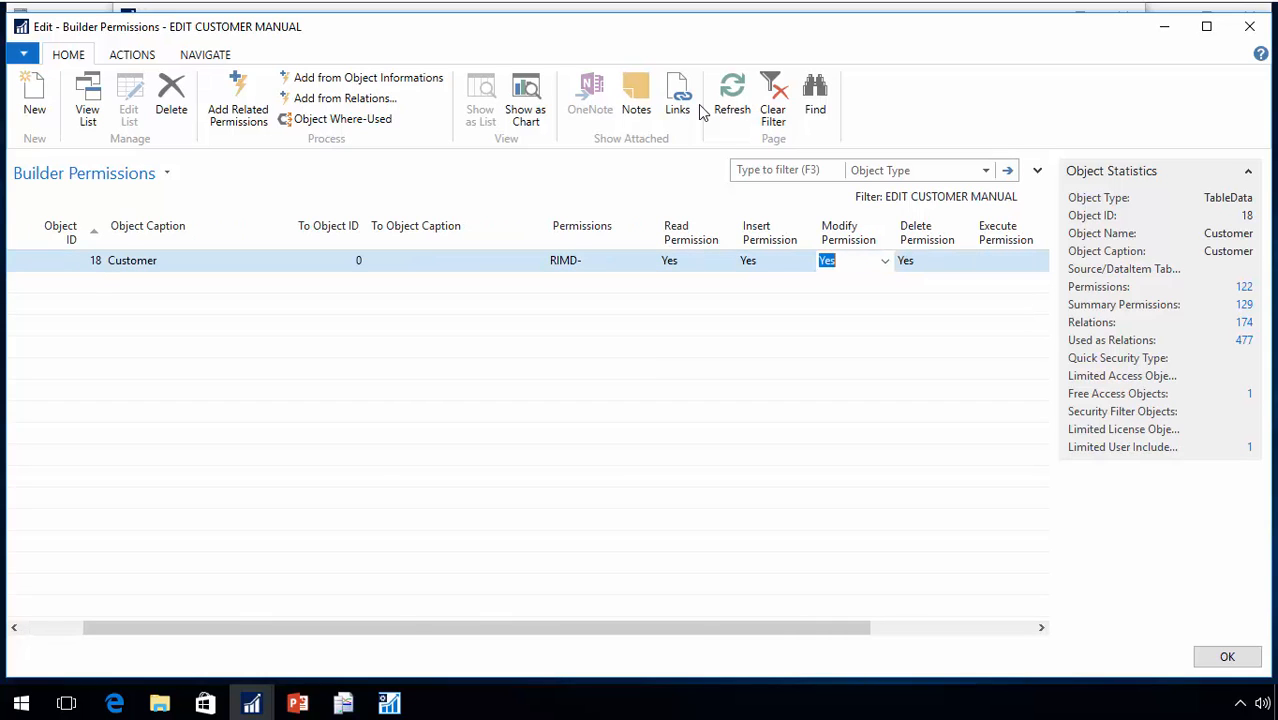
{"action": "key", "text": "Left"}
Add a second builder line of type Page for object 21, Customer Card, keeping its default execute permission
{"action": "key", "text": "Down"}
{"action": "type", "text": "p"}
{"action": "key", "text": "Tab"}
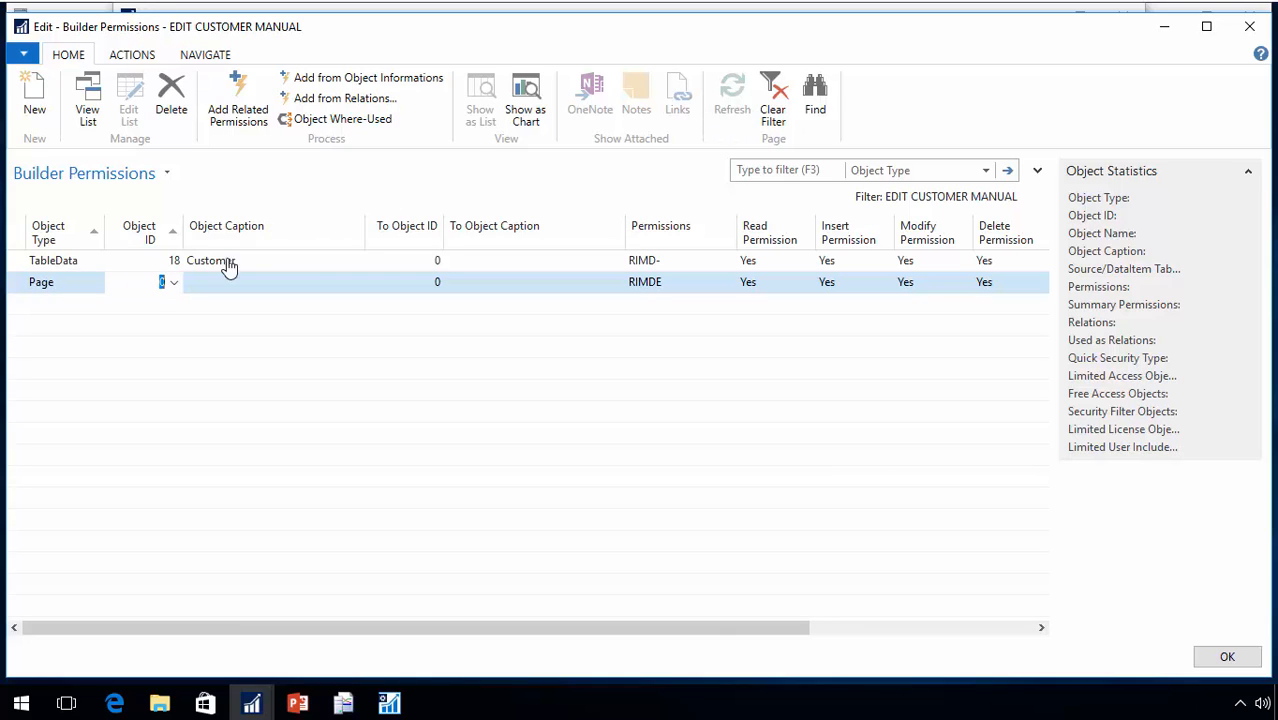
{"action": "left_click", "coordinate": [174, 283]}
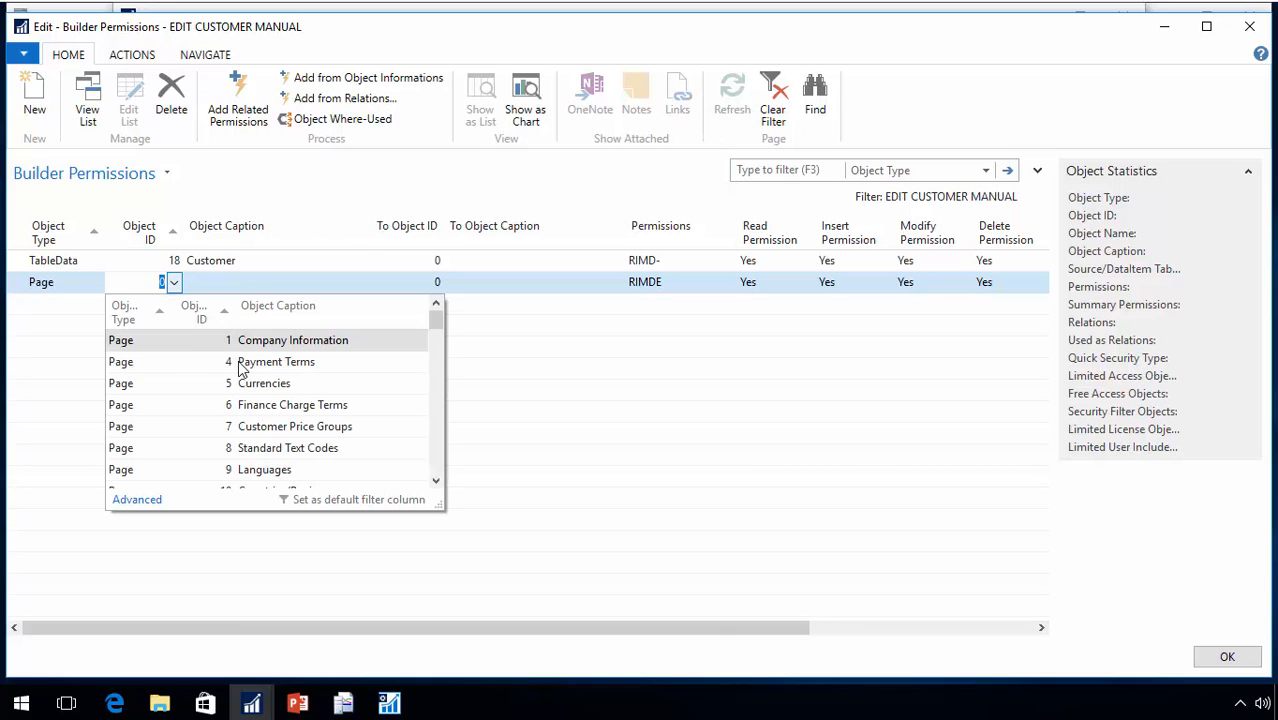
{"action": "left_click", "coordinate": [440, 450]}
{"action": "left_click", "coordinate": [440, 450]}
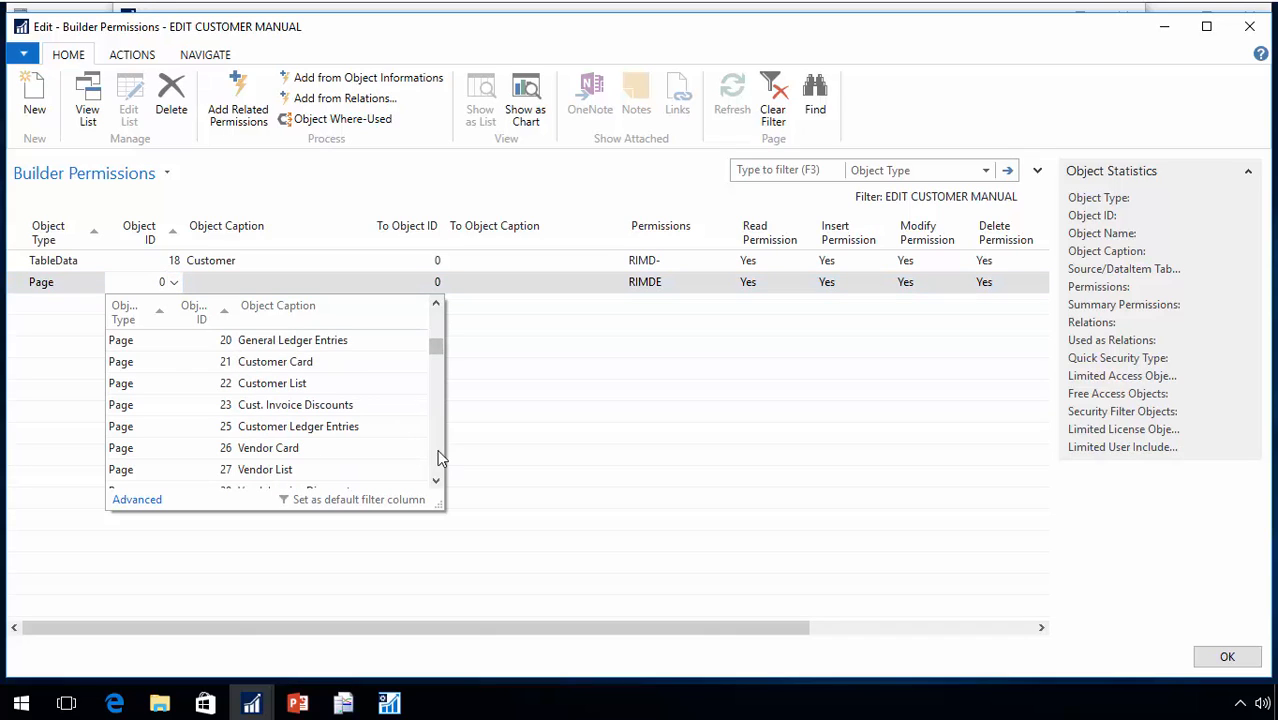
{"action": "left_click", "coordinate": [275, 362]}
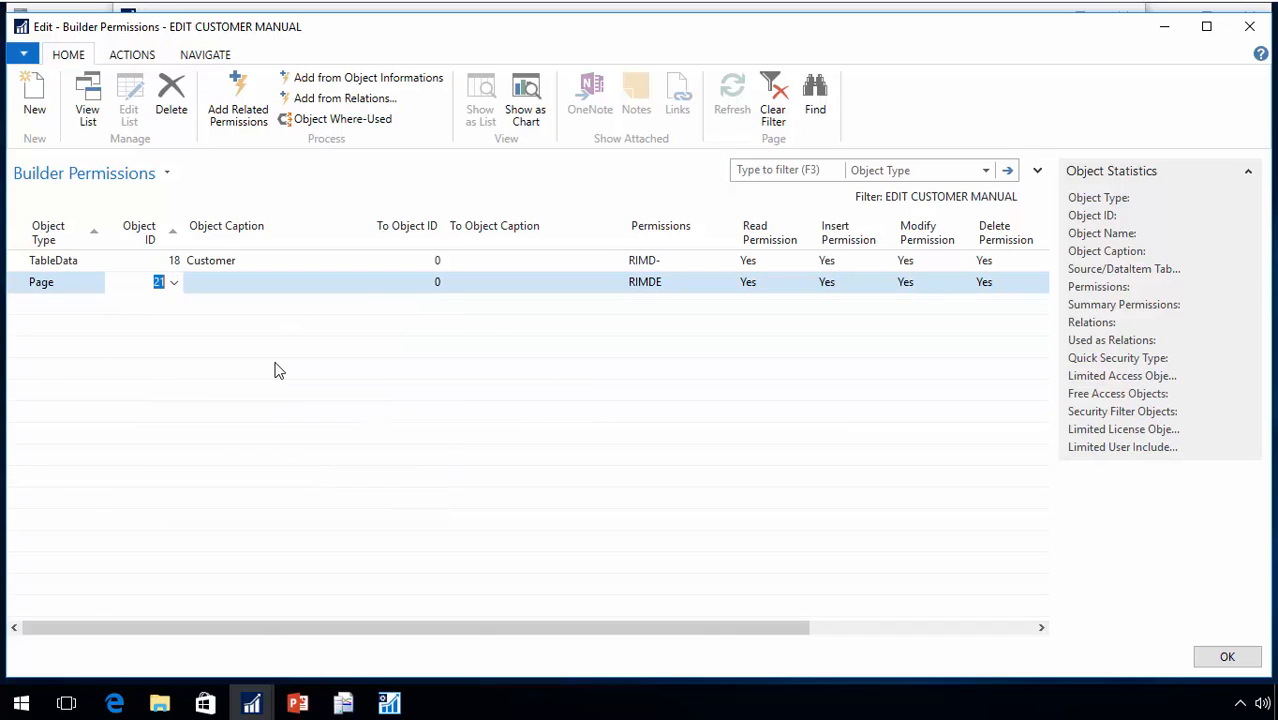
{"action": "key", "text": "Tab"}
{"action": "key", "text": "Tab"}
{"action": "key", "text": "Tab"}
{"action": "key", "text": "Tab"}
{"action": "key", "text": "Tab"}
{"action": "key", "text": "Tab"}
{"action": "key", "text": "Tab"}
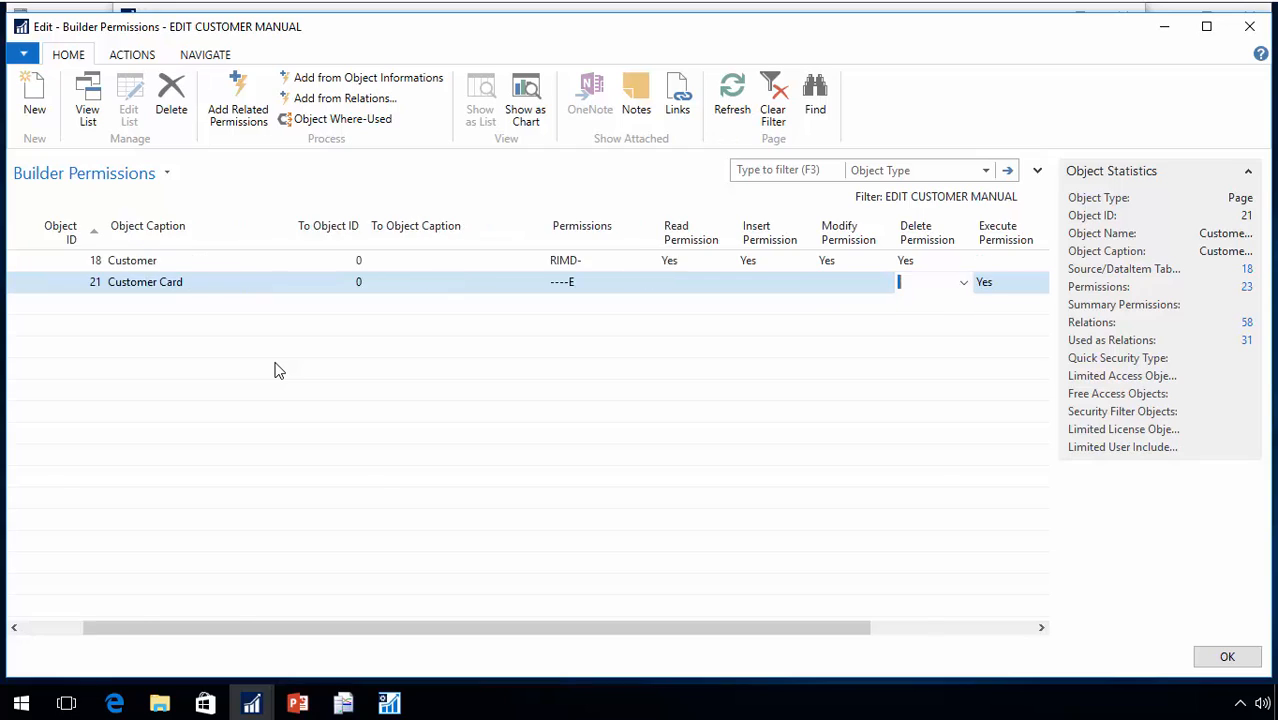
{"action": "key", "text": "Up"}
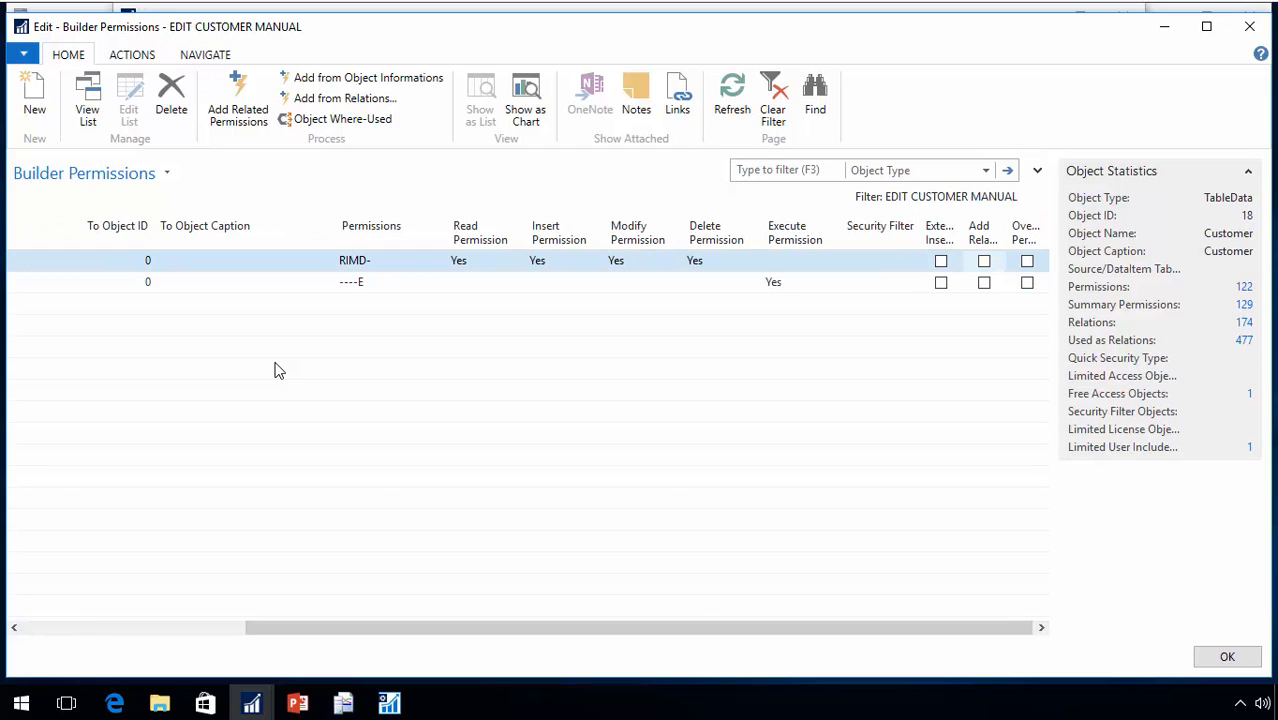
Enable adding related permissions on both builder lines, the Customer table data and the Customer Card page
{"action": "key", "text": "space"}
{"action": "key", "text": "Down"}
{"action": "key", "text": "space"}
{"action": "key", "text": "Up"}
{"action": "key", "text": "Left"}
{"action": "key", "text": "Left"}
{"action": "key", "text": "Left"}
{"action": "key", "text": "Left"}
{"action": "key", "text": "Left"}
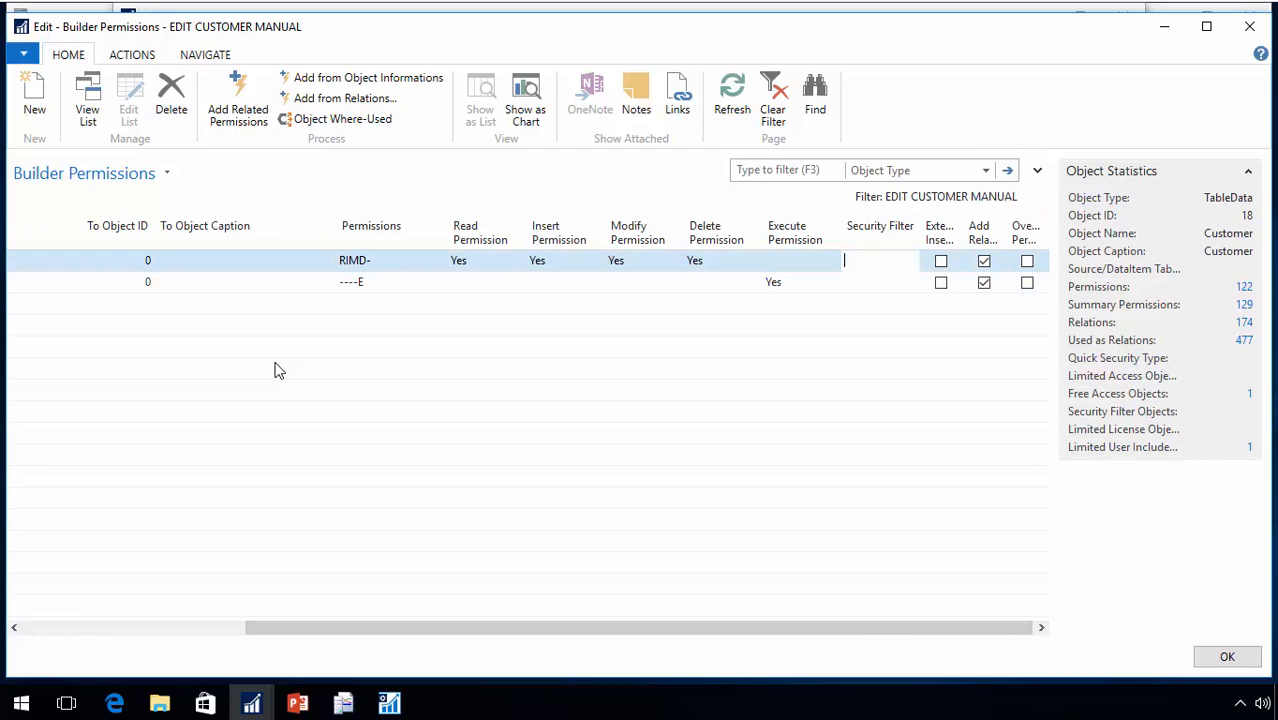
{"action": "key", "text": "Left"}
{"action": "key", "text": "Left"}
{"action": "key", "text": "Left"}
{"action": "key", "text": "Left"}
{"action": "key", "text": "Left"}
{"action": "key", "text": "Left"}
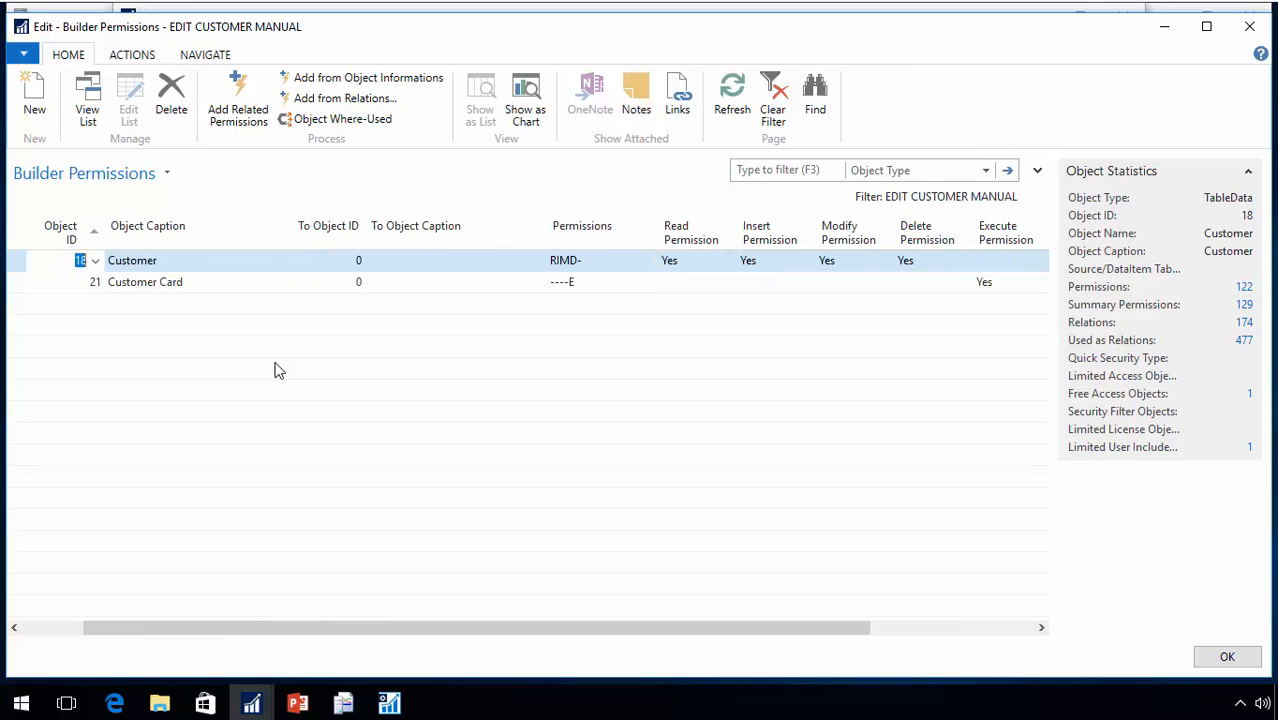
{"action": "key", "text": "Down"}
{"action": "key", "text": "Up"}
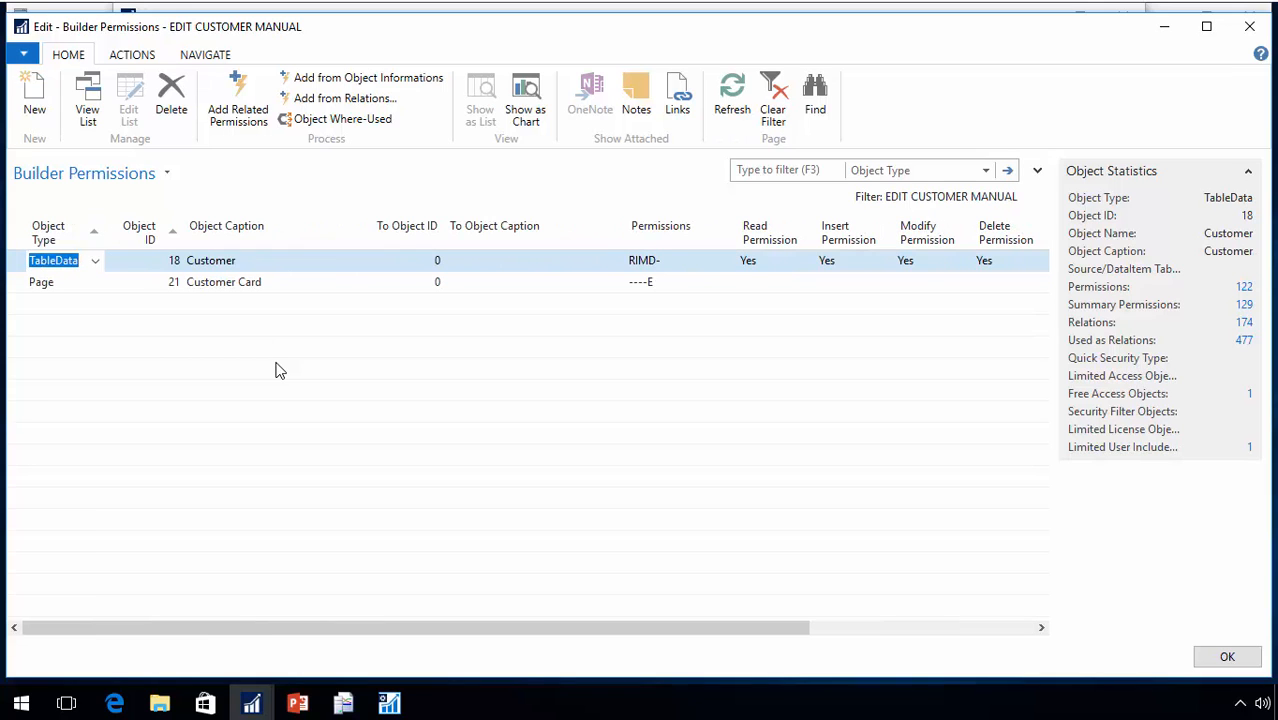
Close the builder permissions and update the EDIT CUSTOMER MANUAL permission set from them
{"action": "key", "text": "Escape"}
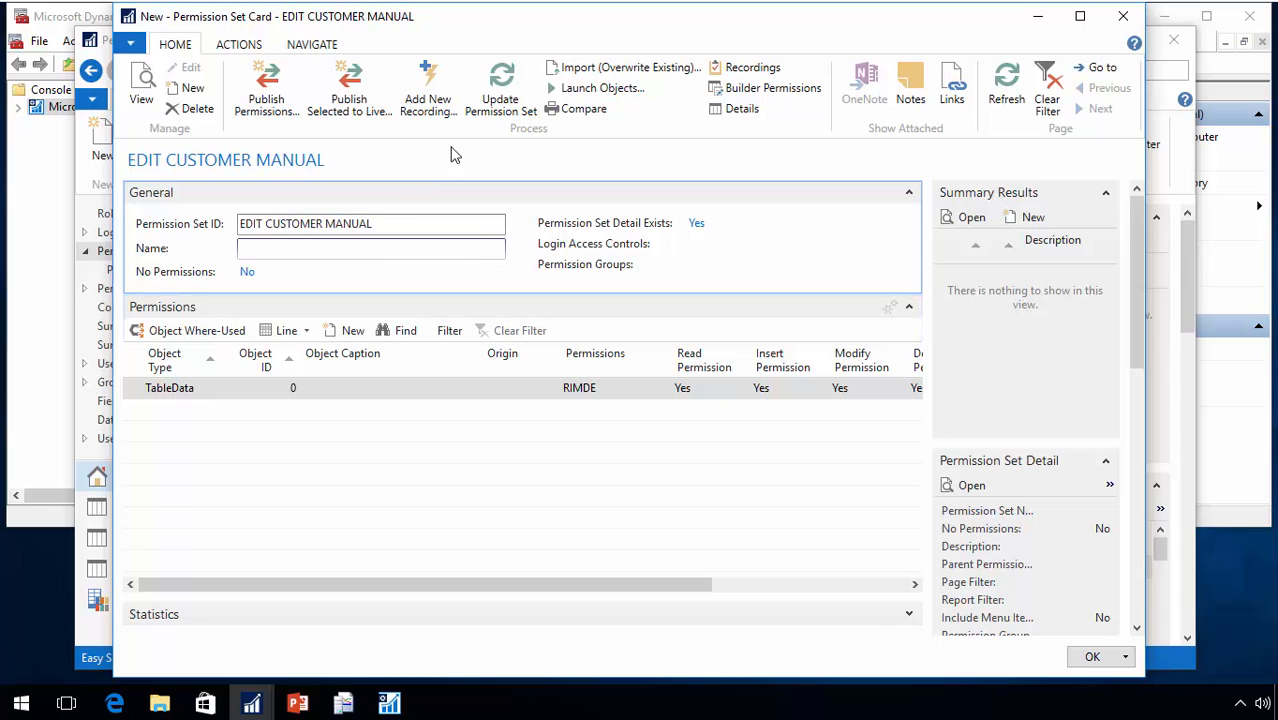
{"action": "left_click", "coordinate": [495, 90]}
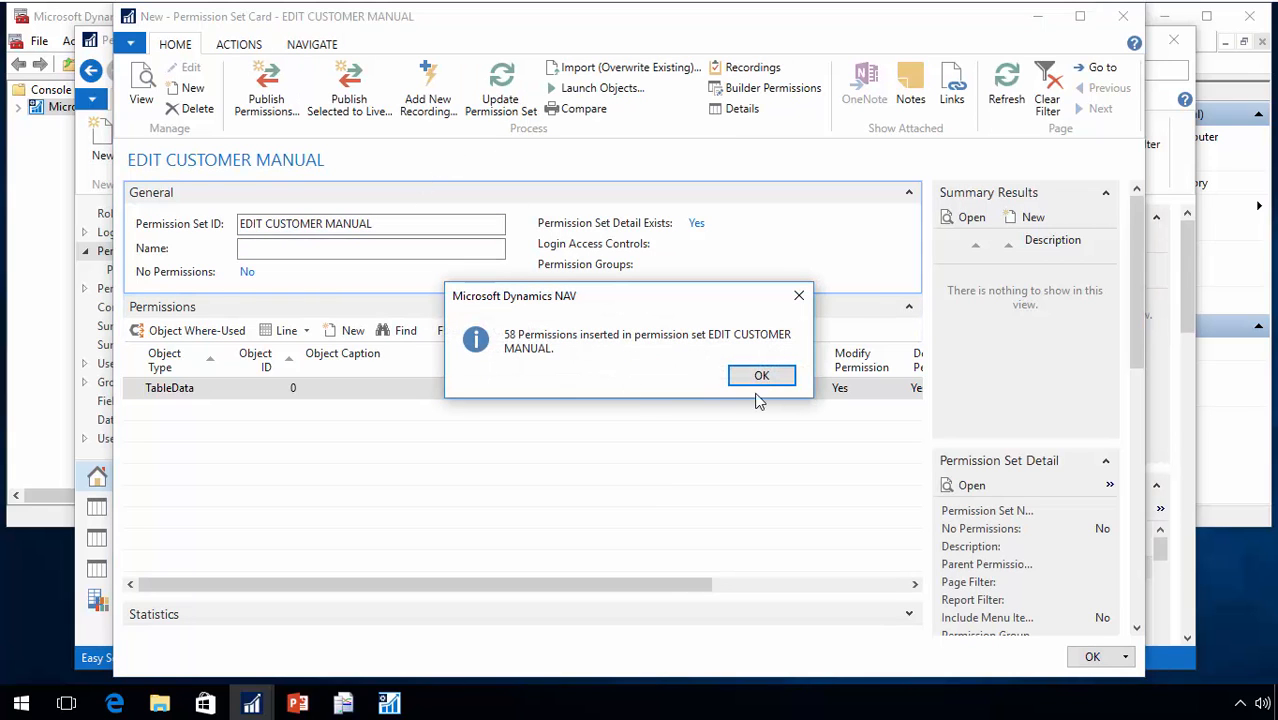
{"action": "left_click", "coordinate": [757, 377]}
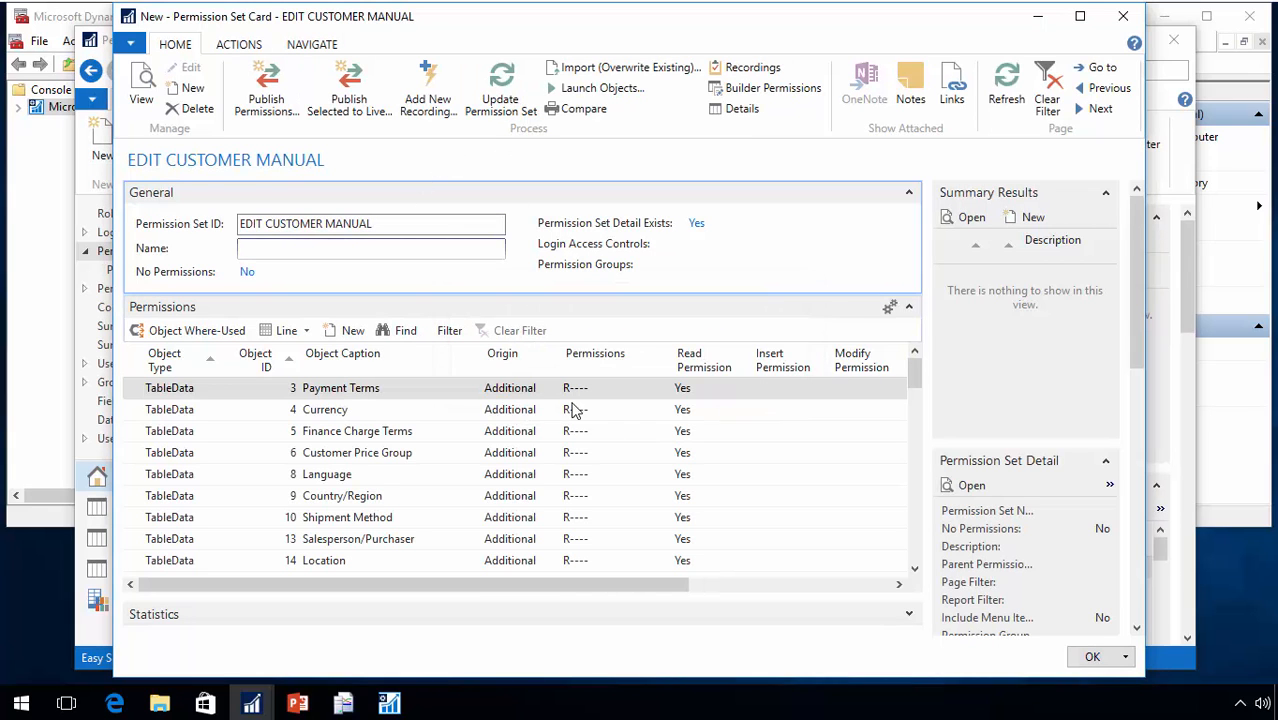
Examine the origin and access levels of the first table data permissions, from Payment Terms to Cust. Ledger Entry
{"action": "left_click", "coordinate": [537, 410]}
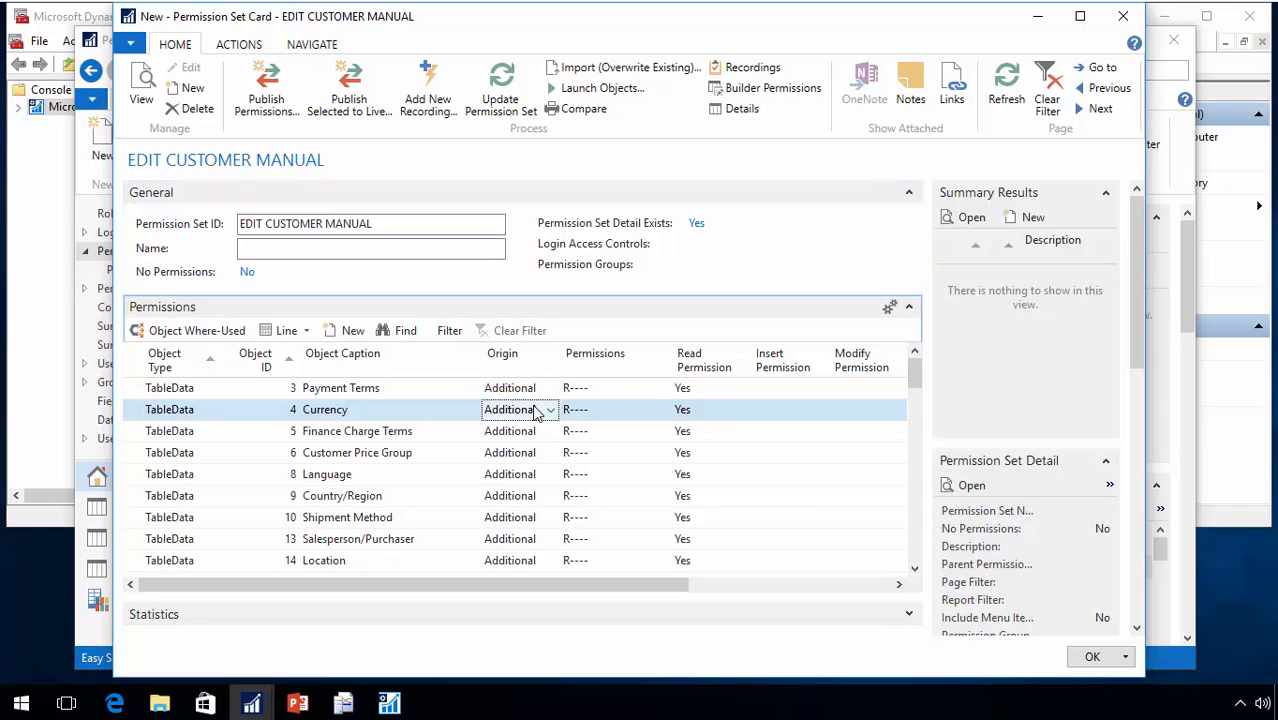
{"action": "key", "text": "Up"}
{"action": "key", "text": "Down"}
{"action": "key", "text": "Down"}
{"action": "key", "text": "Down"}
{"action": "key", "text": "Down"}
{"action": "key", "text": "Down"}
{"action": "key", "text": "Down"}
{"action": "key", "text": "Down"}
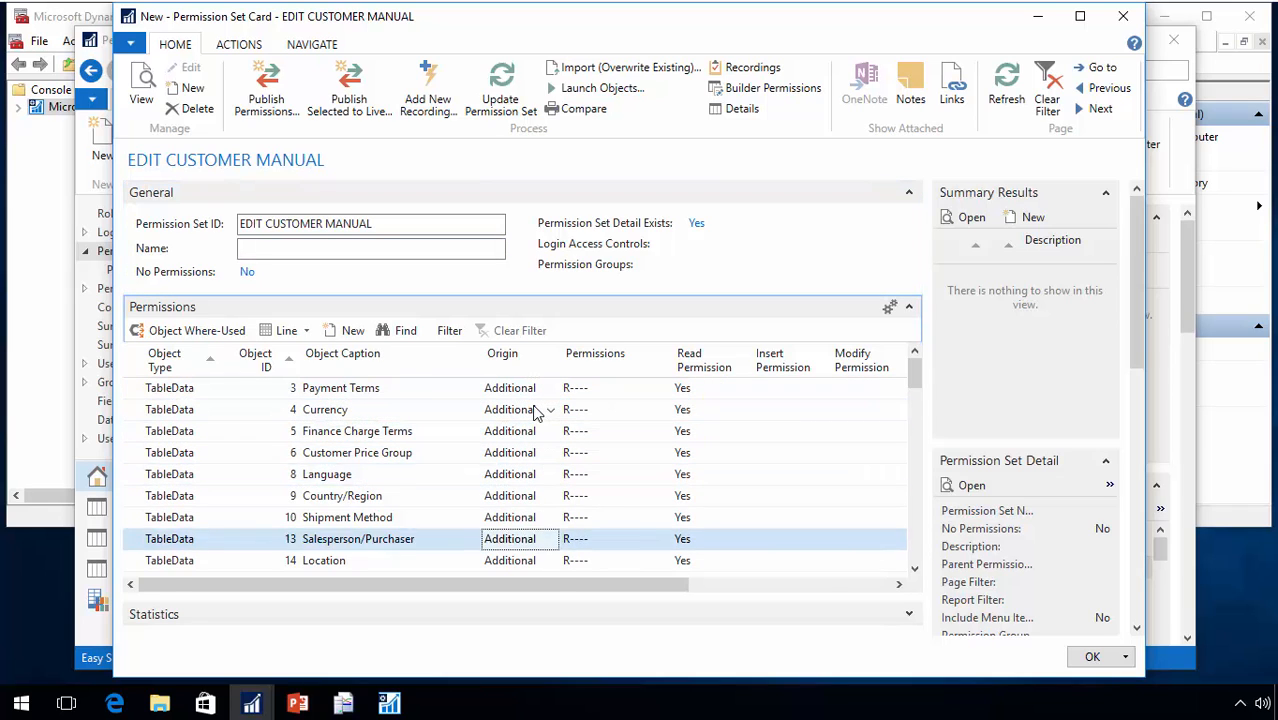
{"action": "key", "text": "Down"}
{"action": "key", "text": "Down"}
{"action": "key", "text": "Down"}
{"action": "key", "text": "Up"}
{"action": "key", "text": "Down"}
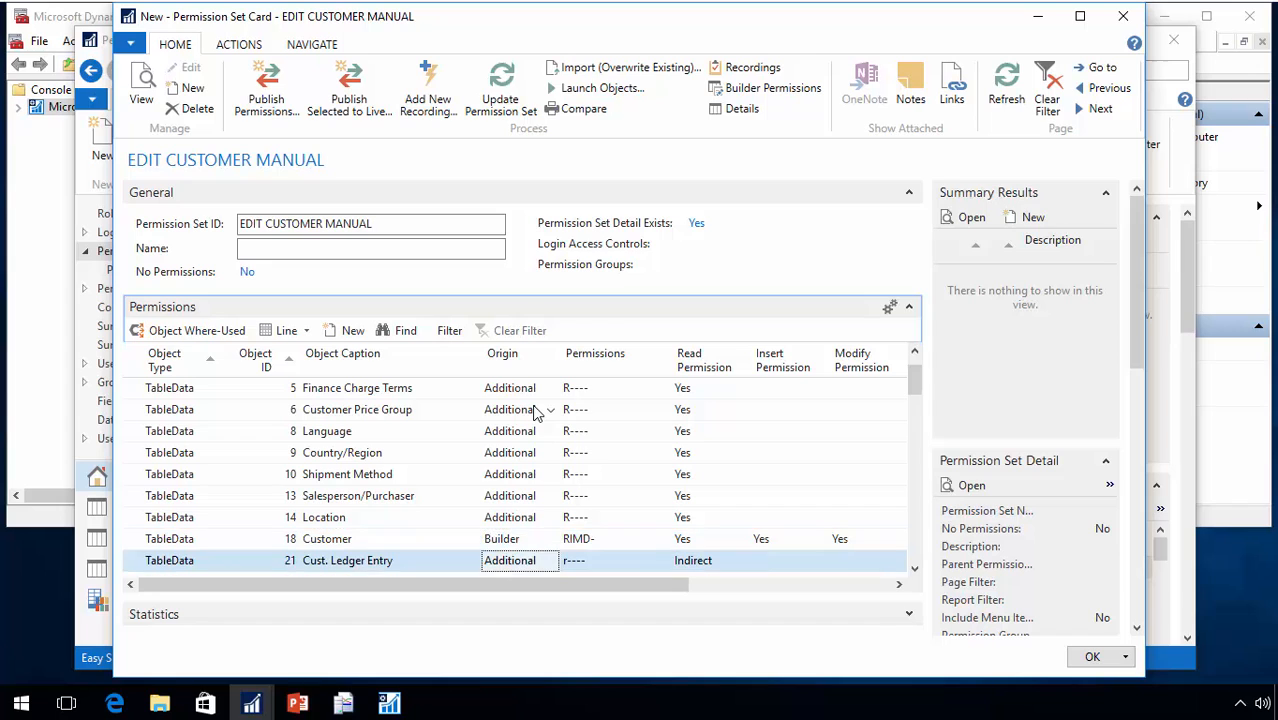
{"action": "key", "text": "Up"}
{"action": "key", "text": "Up"}
{"action": "key", "text": "Down"}
Examine the page permissions from Customer Card through the customer service history pages, including their origin, and return to the first permission
{"action": "key", "text": "Page_Down"}
{"action": "key", "text": "Page_Down"}
{"action": "key", "text": "Page_Down"}
{"action": "key", "text": "Page_Down"}
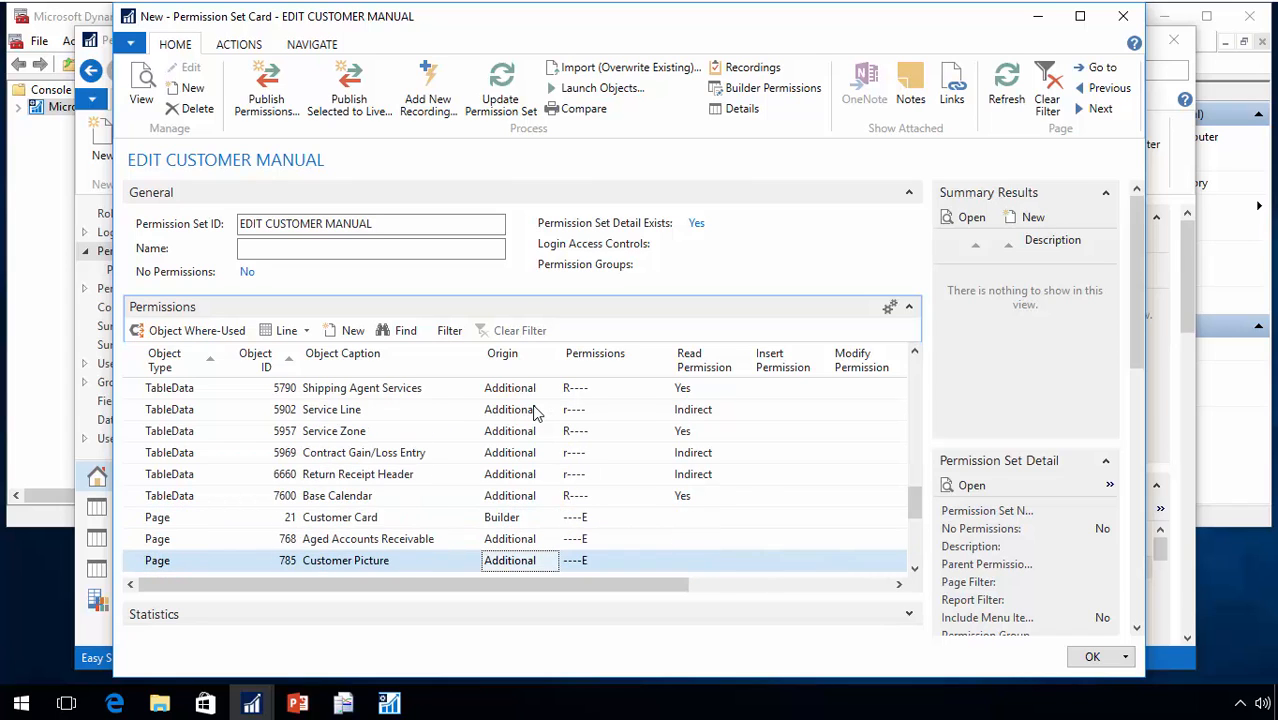
{"action": "key", "text": "Up"}
{"action": "key", "text": "Page_Up"}
{"action": "key", "text": "Up"}
{"action": "key", "text": "Up"}
{"action": "key", "text": "Up"}
{"action": "key", "text": "Up"}
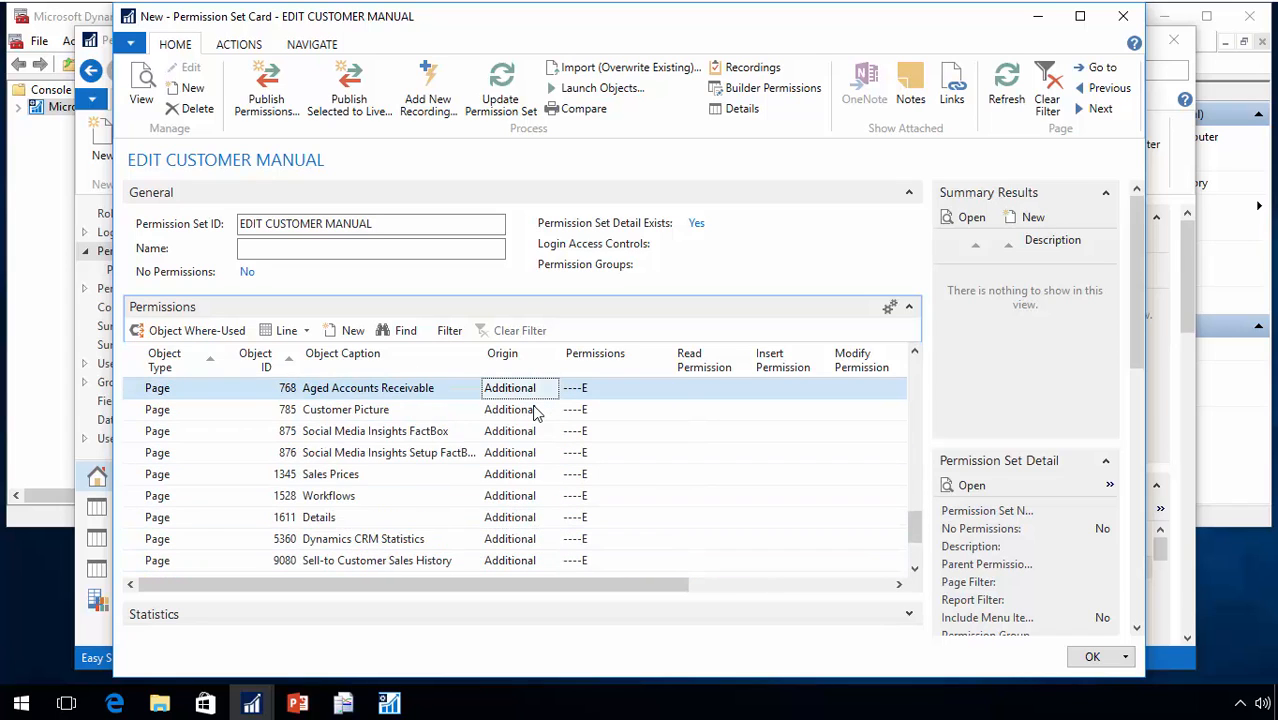
{"action": "key", "text": "Down"}
{"action": "key", "text": "Down"}
{"action": "key", "text": "Up"}
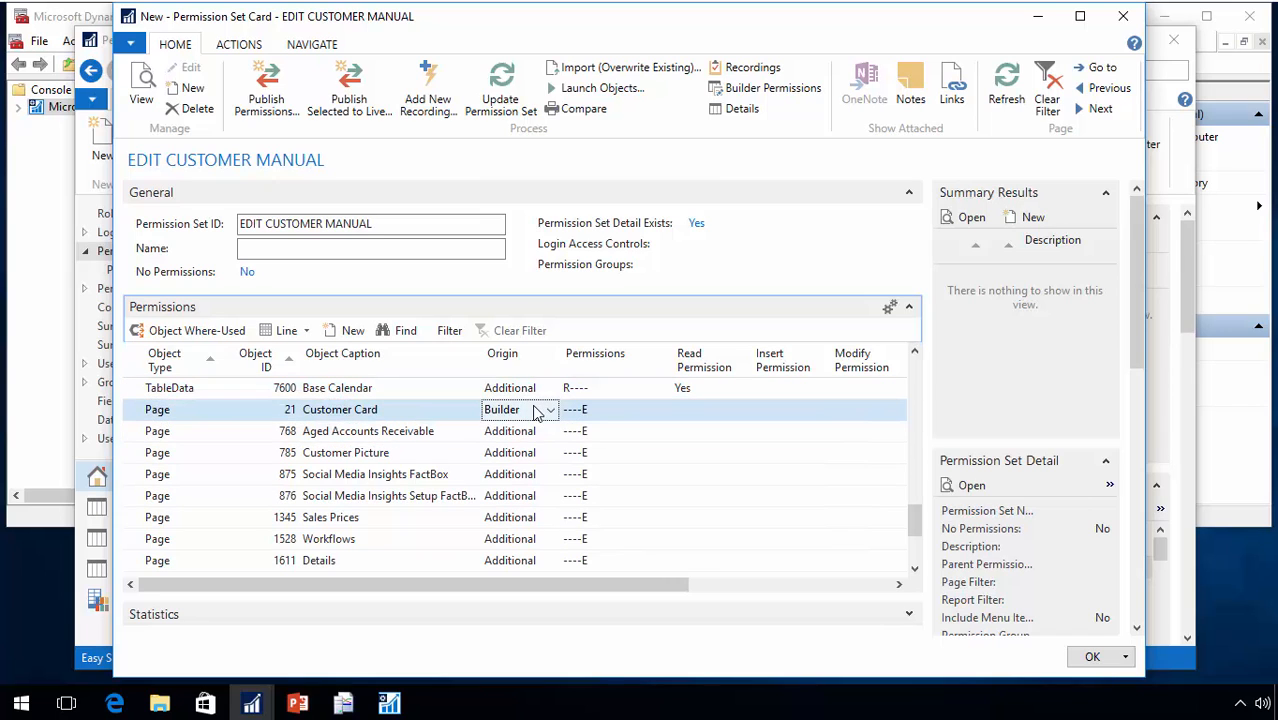
{"action": "key", "text": "Down"}
{"action": "key", "text": "Down"}
{"action": "key", "text": "Down"}
{"action": "key", "text": "Down"}
{"action": "key", "text": "Down"}
{"action": "key", "text": "Down"}
{"action": "key", "text": "Down"}
{"action": "key", "text": "Down"}
{"action": "key", "text": "Down"}
{"action": "key", "text": "Down"}
{"action": "key", "text": "Down"}
{"action": "key", "text": "Down"}
{"action": "key", "text": "Down"}
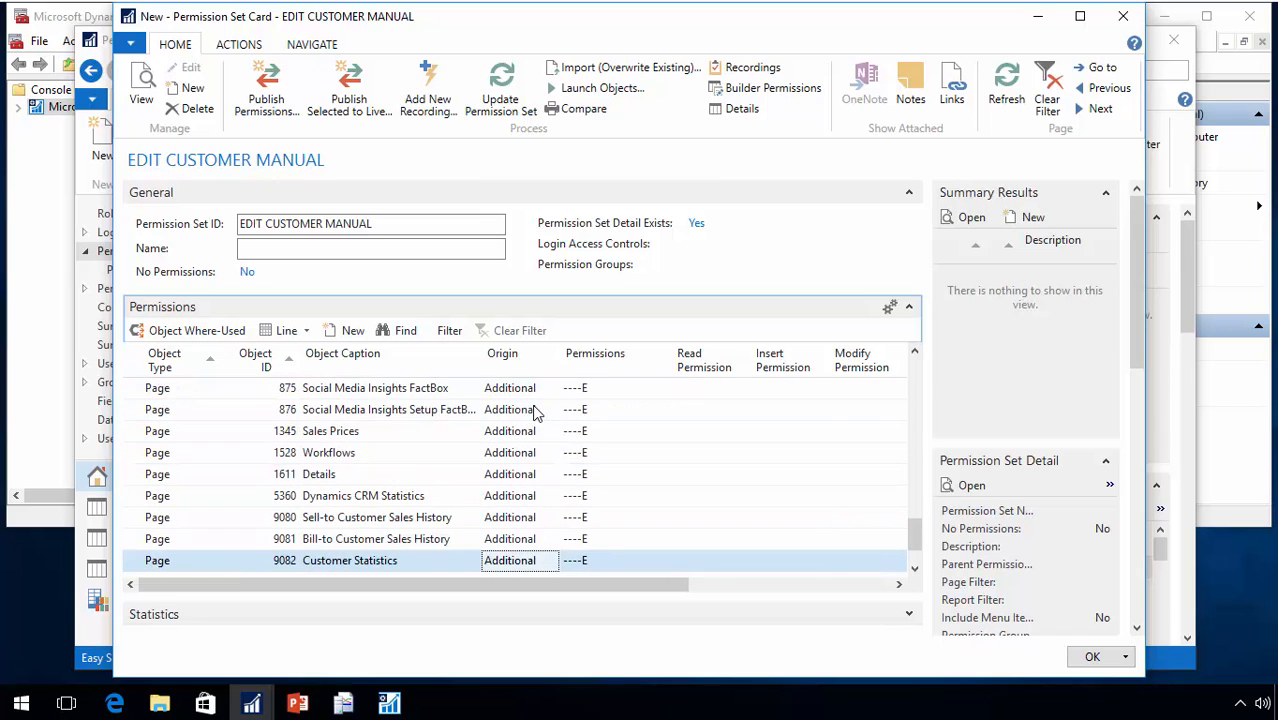
{"action": "key", "text": "Down"}
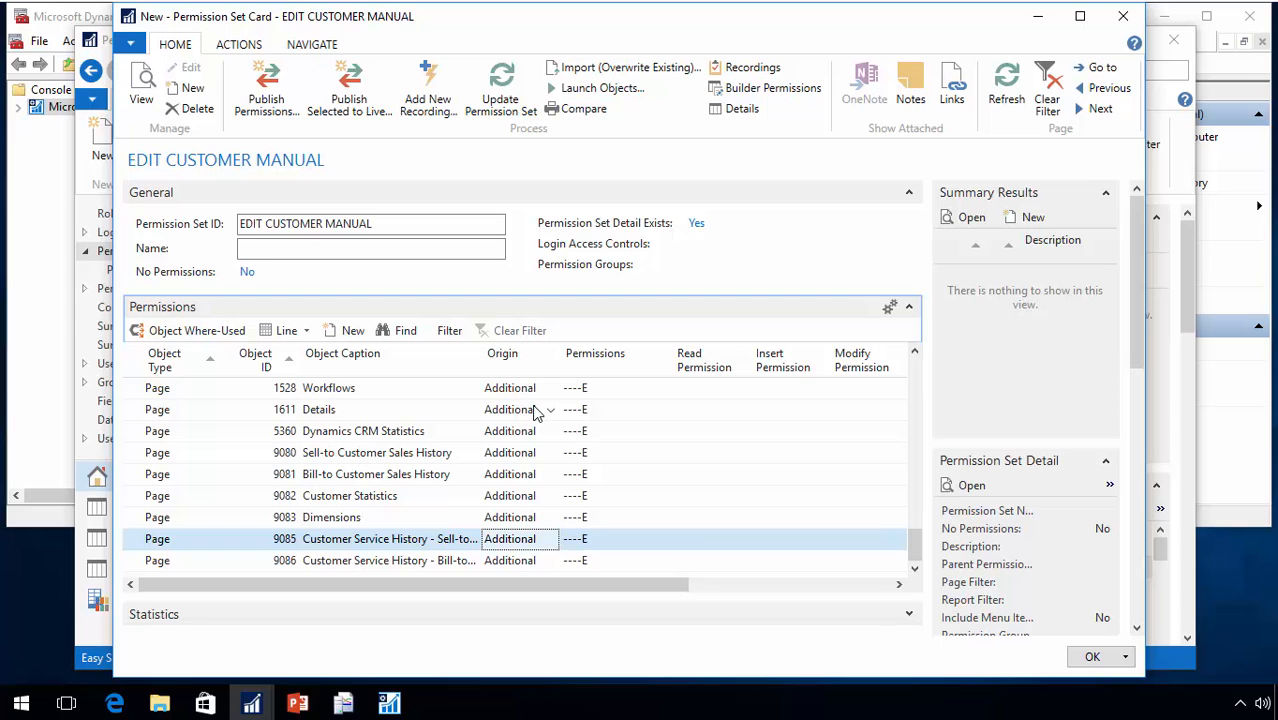
{"action": "key", "text": "Page_Up"}
{"action": "key", "text": "Page_Up"}
{"action": "key", "text": "Page_Up"}
{"action": "key", "text": "Page_Up"}
{"action": "key", "text": "Page_Up"}
{"action": "key", "text": "Page_Up"}
{"action": "key", "text": "Page_Up"}
{"action": "key", "text": "Page_Up"}
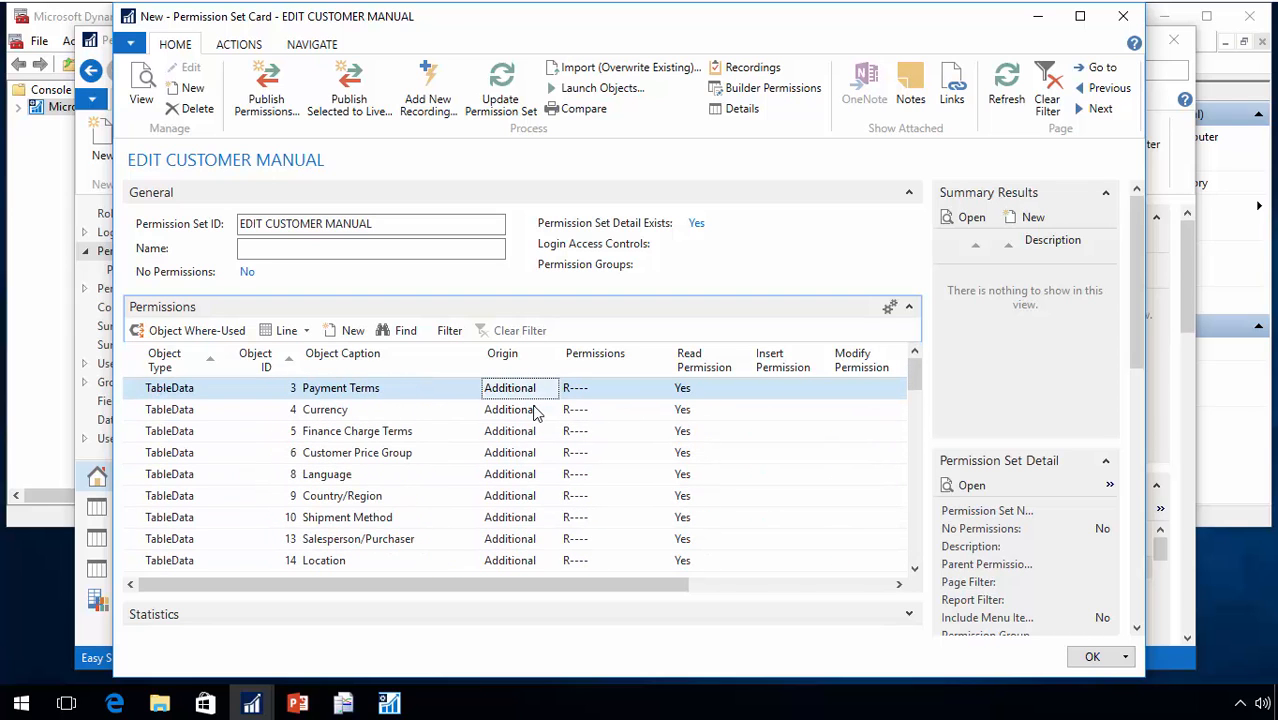
Close the EDIT CUSTOMER MANUAL card and find the permission sets whose IDs start with E_
{"action": "key", "text": "Escape"}
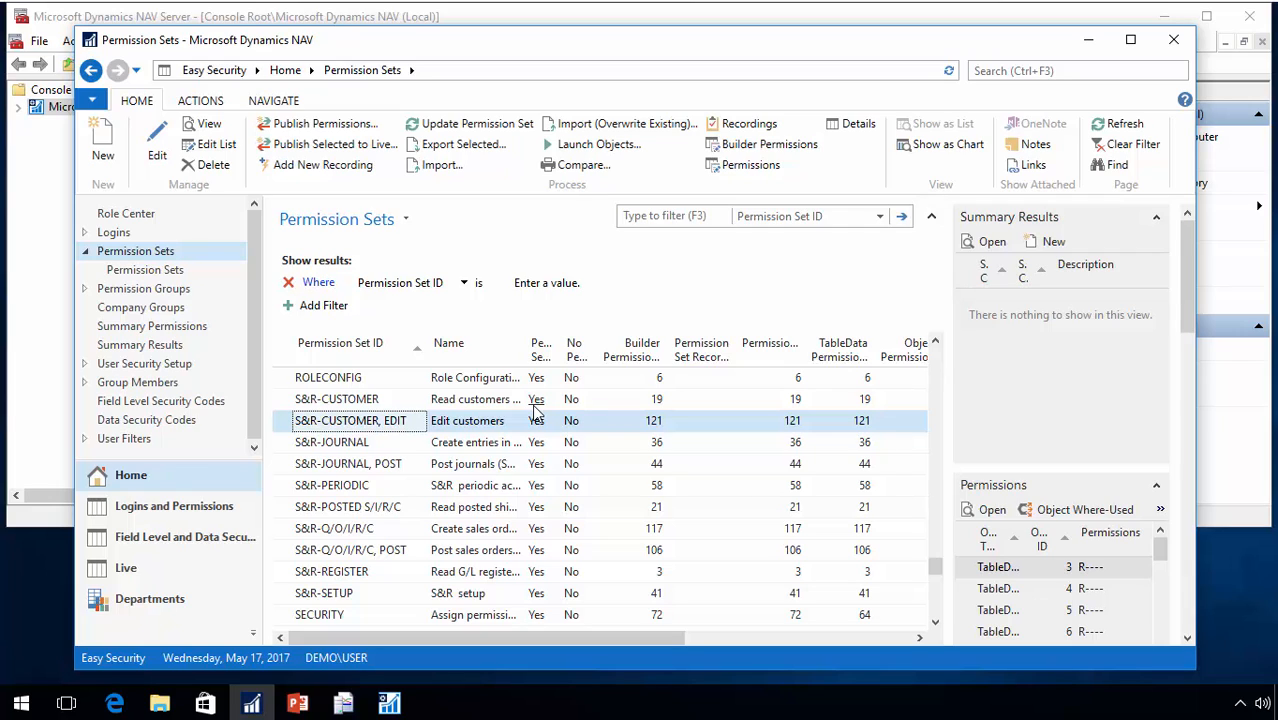
{"action": "key", "text": "Page_Up"}
{"action": "key", "text": "Page_Up"}
{"action": "key", "text": "Page_Up"}
{"action": "key", "text": "Page_Up"}
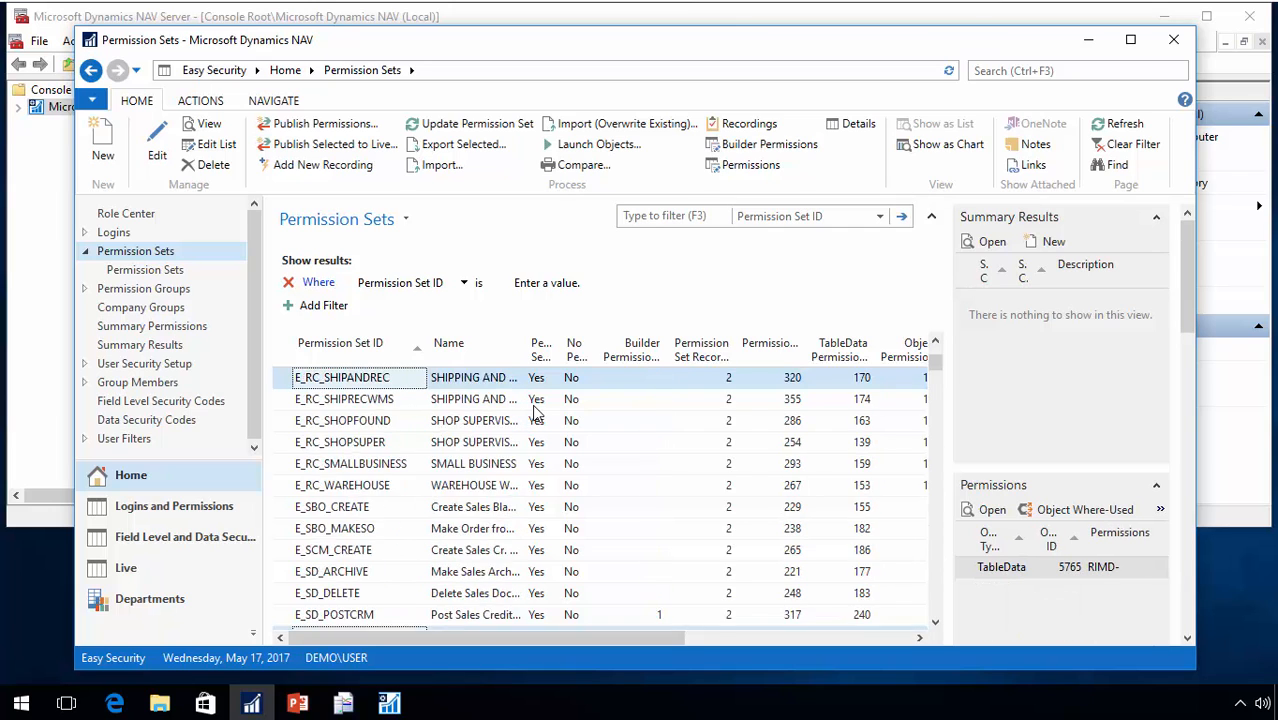
{"action": "key", "text": "Page_Up"}
{"action": "key", "text": "Page_Up"}
{"action": "key", "text": "Page_Up"}
{"action": "key", "text": "Page_Up"}
{"action": "key", "text": "Page_Up"}
{"action": "key", "text": "Page_Up"}
{"action": "key", "text": "Page_Down"}
{"action": "key", "text": "Page_Down"}
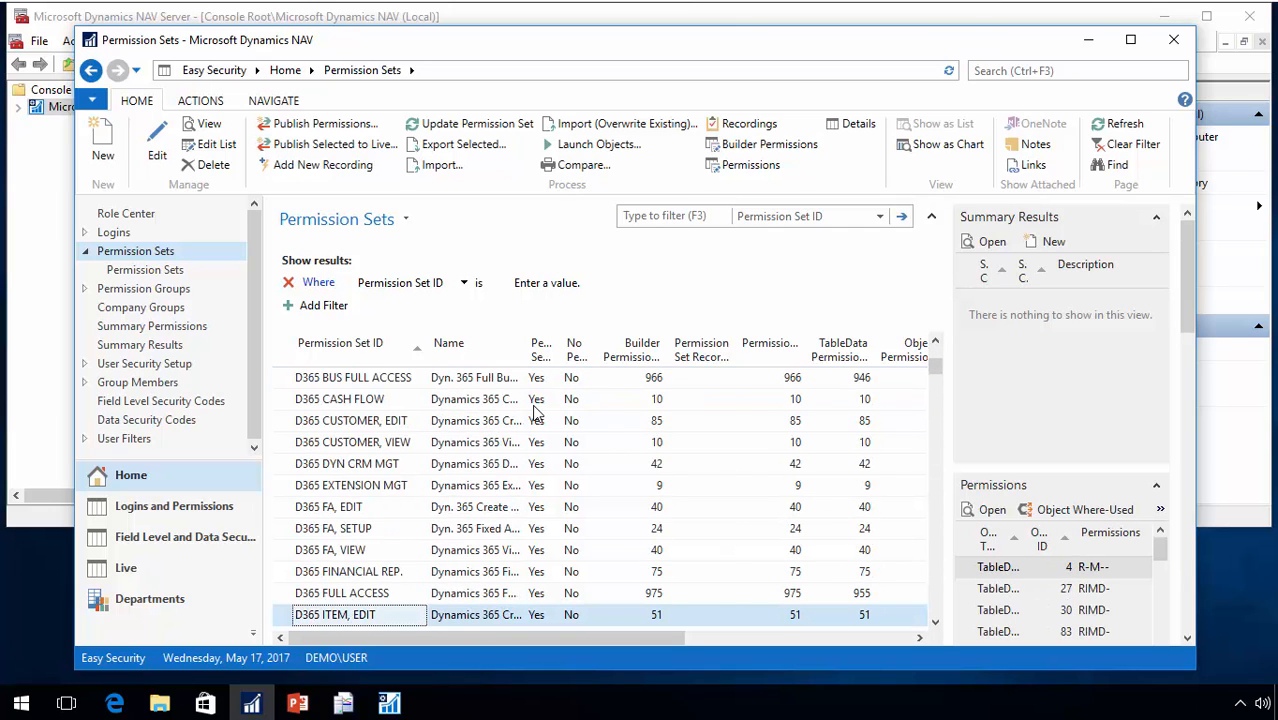
{"action": "key", "text": "Page_Down"}
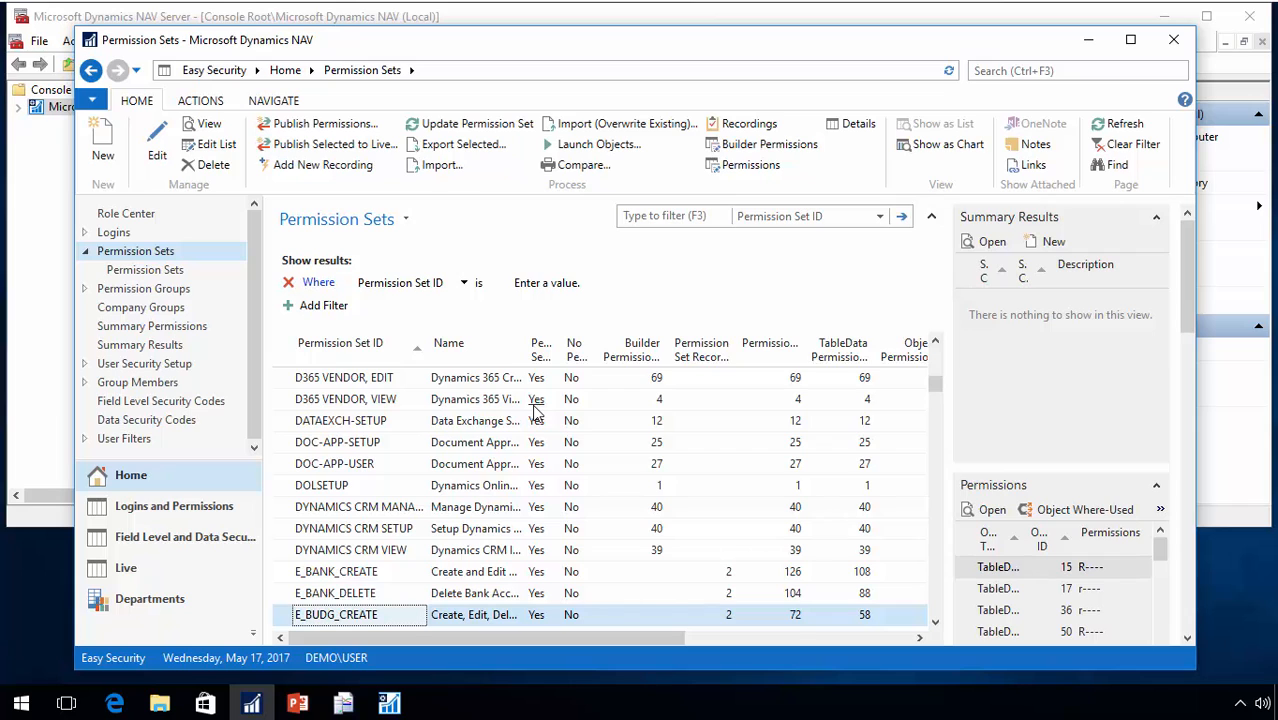
Examine the recording and permission counts of the E_CUST permission sets, such as E_CUST_APPLYENTR and E_CUST_CREATE
{"action": "key", "text": "Down"}
{"action": "key", "text": "Down"}
{"action": "key", "text": "Down"}
{"action": "key", "text": "Down"}
{"action": "key", "text": "Down"}
{"action": "key", "text": "Down"}
{"action": "key", "text": "Down"}
{"action": "key", "text": "Down"}
{"action": "key", "text": "Down"}
{"action": "key", "text": "Down"}
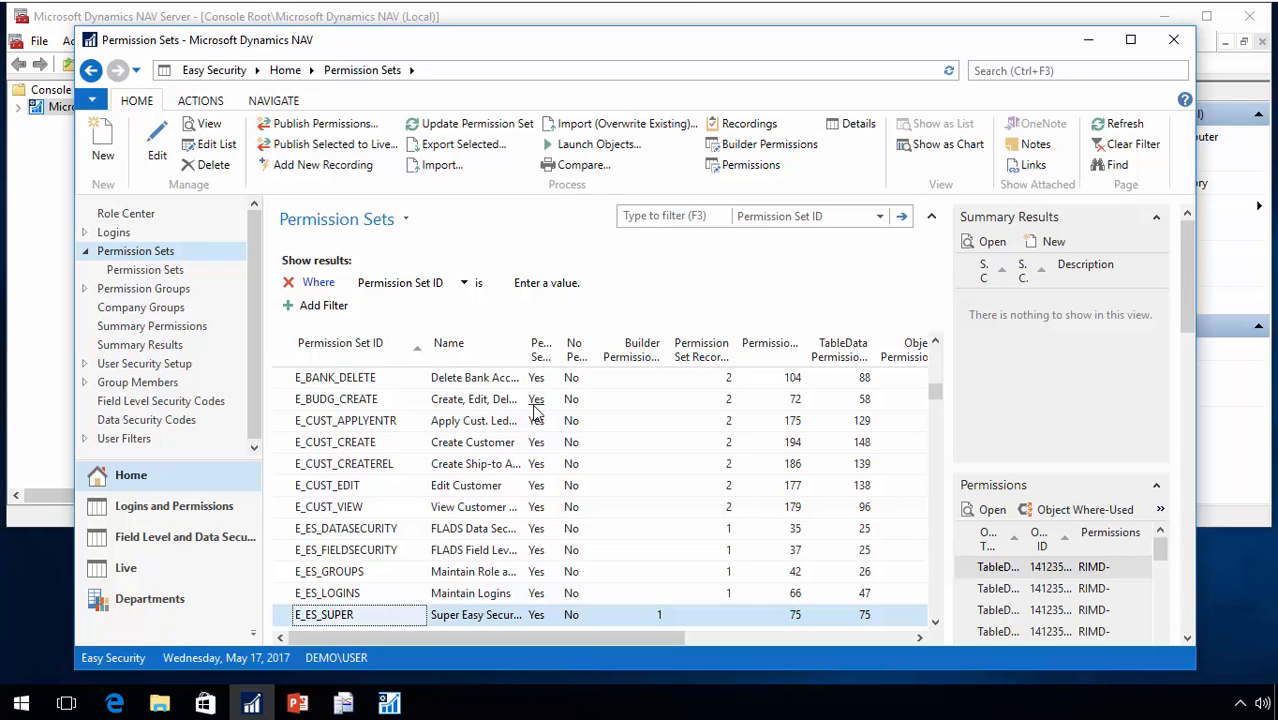
{"action": "key", "text": "Up"}
{"action": "key", "text": "Up"}
{"action": "key", "text": "Up"}
{"action": "key", "text": "Up"}
{"action": "key", "text": "Up"}
{"action": "key", "text": "Up"}
{"action": "key", "text": "Up"}
{"action": "key", "text": "Up"}
{"action": "key", "text": "Up"}
{"action": "key", "text": "Up"}
{"action": "key", "text": "Up"}
{"action": "key", "text": "Up"}
{"action": "key", "text": "Up"}
{"action": "key", "text": "Up"}
{"action": "key", "text": "Up"}
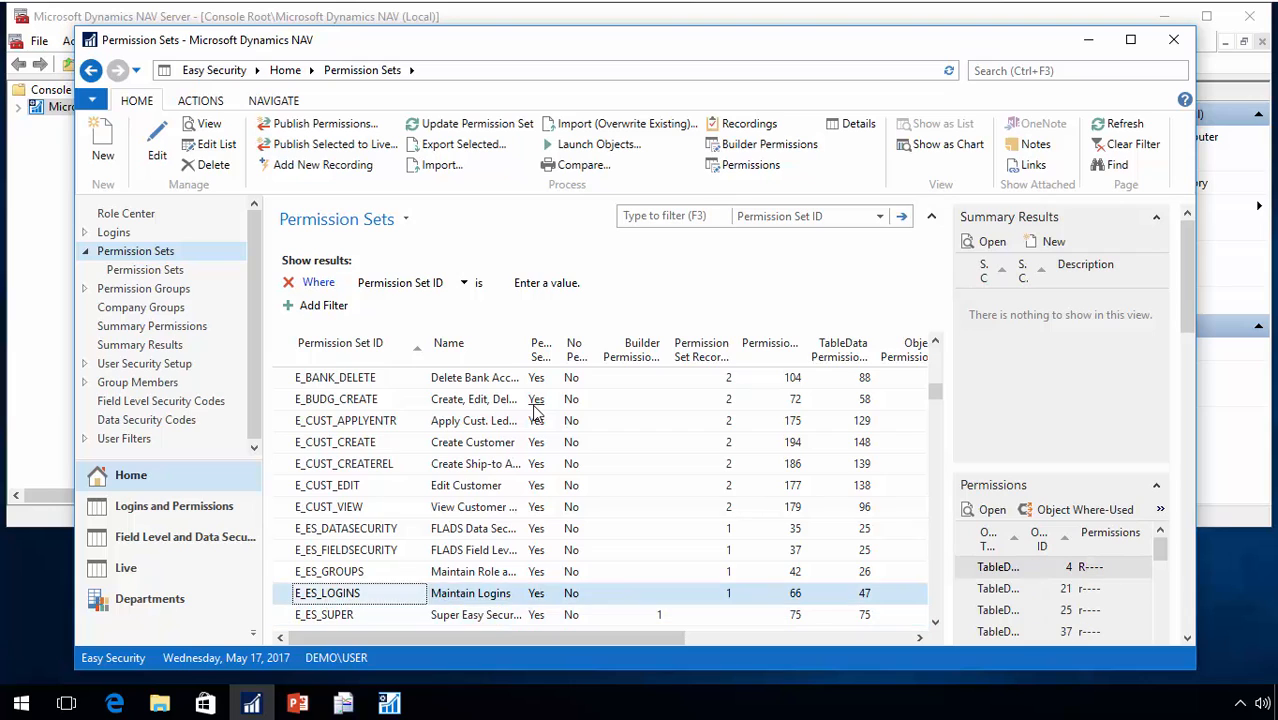
{"action": "key", "text": "Down"}
{"action": "key", "text": "Down"}
{"action": "key", "text": "Down"}
{"action": "key", "text": "Down"}
{"action": "key", "text": "Down"}
{"action": "key", "text": "Down"}
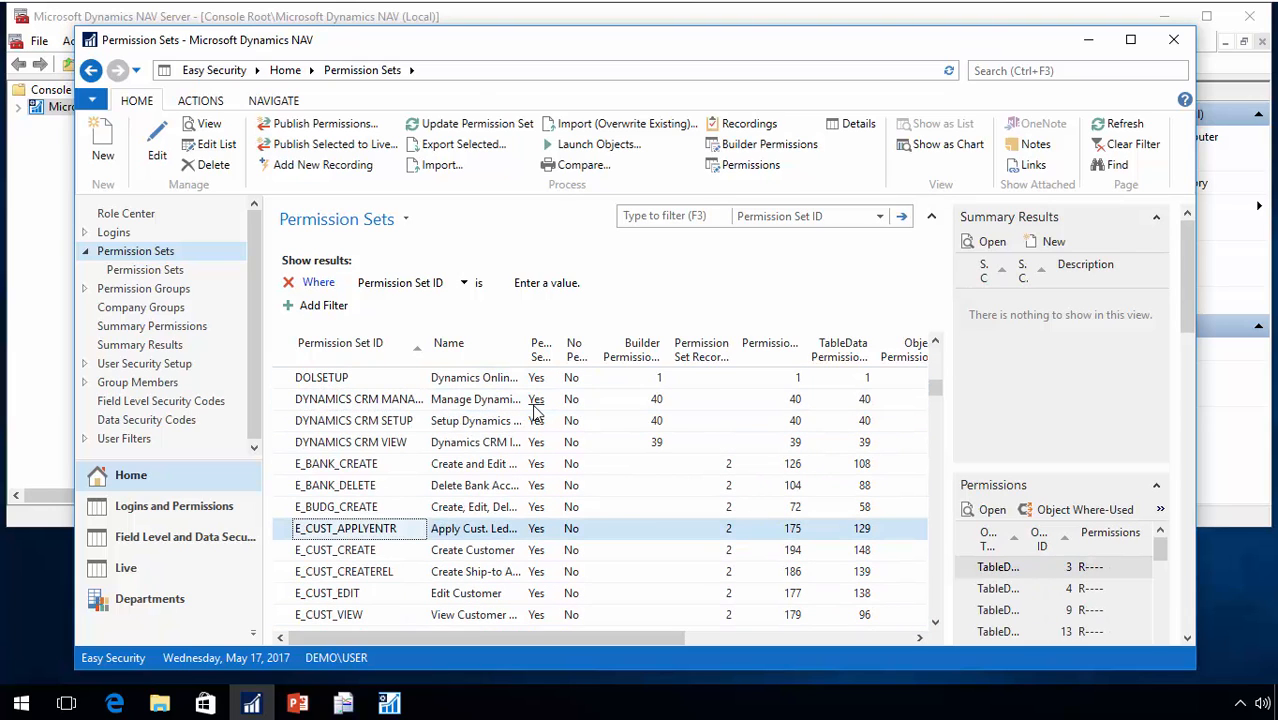
{"action": "key", "text": "Down"}
{"action": "key", "text": "Down"}
{"action": "key", "text": "Down"}
{"action": "key", "text": "Up"}
{"action": "key", "text": "Up"}
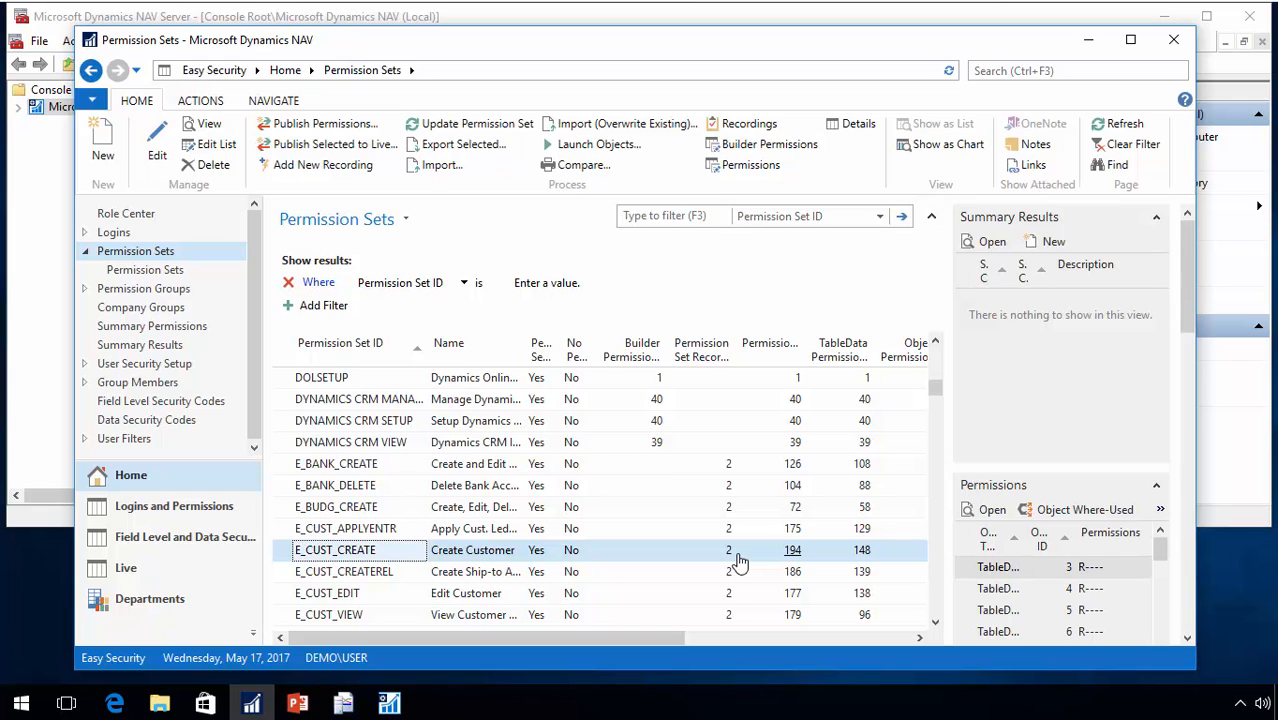
Examine the recording, builder and total permission counts of the remaining E_ permission sets, from E_CUST_CREATEREL through the E_RC sets to E_TECH_SECURITY
{"action": "key", "text": "Down"}
{"action": "key", "text": "Down"}
{"action": "key", "text": "Down"}
{"action": "key", "text": "Down"}
{"action": "key", "text": "Down"}
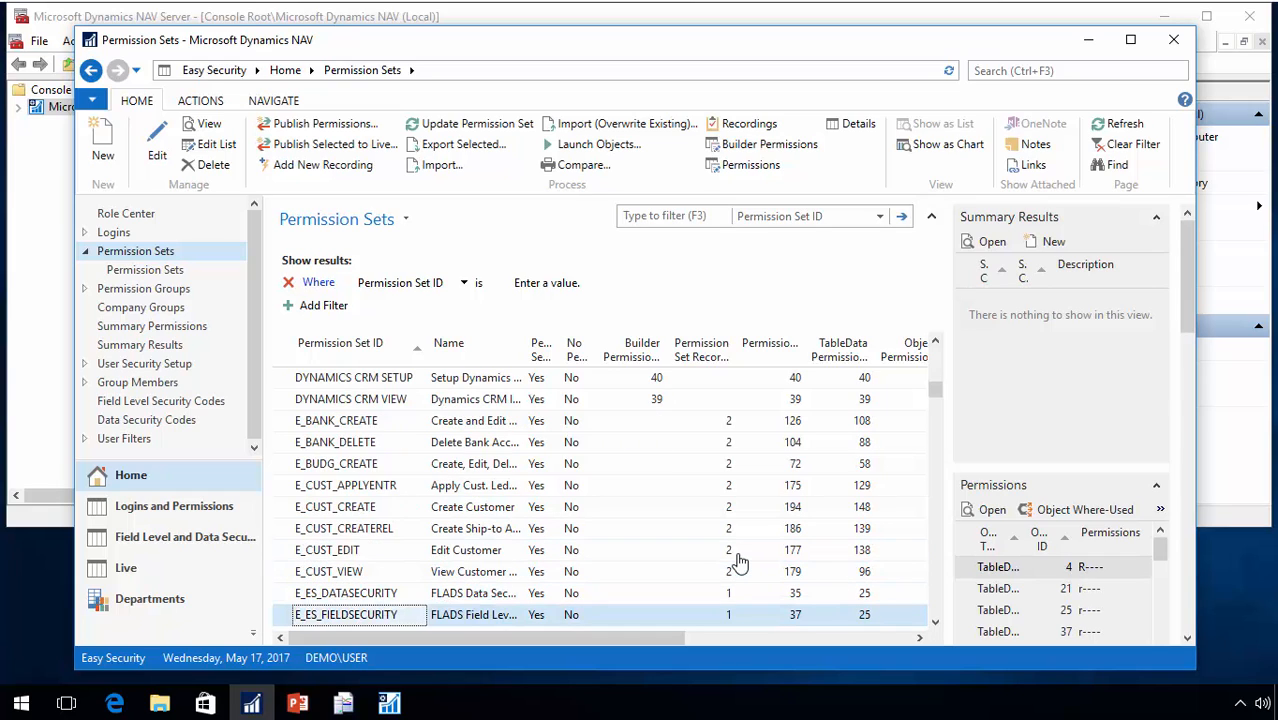
{"action": "key", "text": "Down"}
{"action": "key", "text": "Down"}
{"action": "key", "text": "Down"}
{"action": "key", "text": "Down"}
{"action": "key", "text": "Down"}
{"action": "key", "text": "Down"}
{"action": "key", "text": "Down"}
{"action": "key", "text": "Down"}
{"action": "key", "text": "Down"}
{"action": "key", "text": "Down"}
{"action": "key", "text": "Down"}
{"action": "key", "text": "Down"}
{"action": "key", "text": "Down"}
{"action": "key", "text": "Down"}
{"action": "key", "text": "Down"}
{"action": "key", "text": "Down"}
{"action": "key", "text": "Down"}
{"action": "key", "text": "Down"}
{"action": "key", "text": "Down"}
{"action": "key", "text": "Down"}
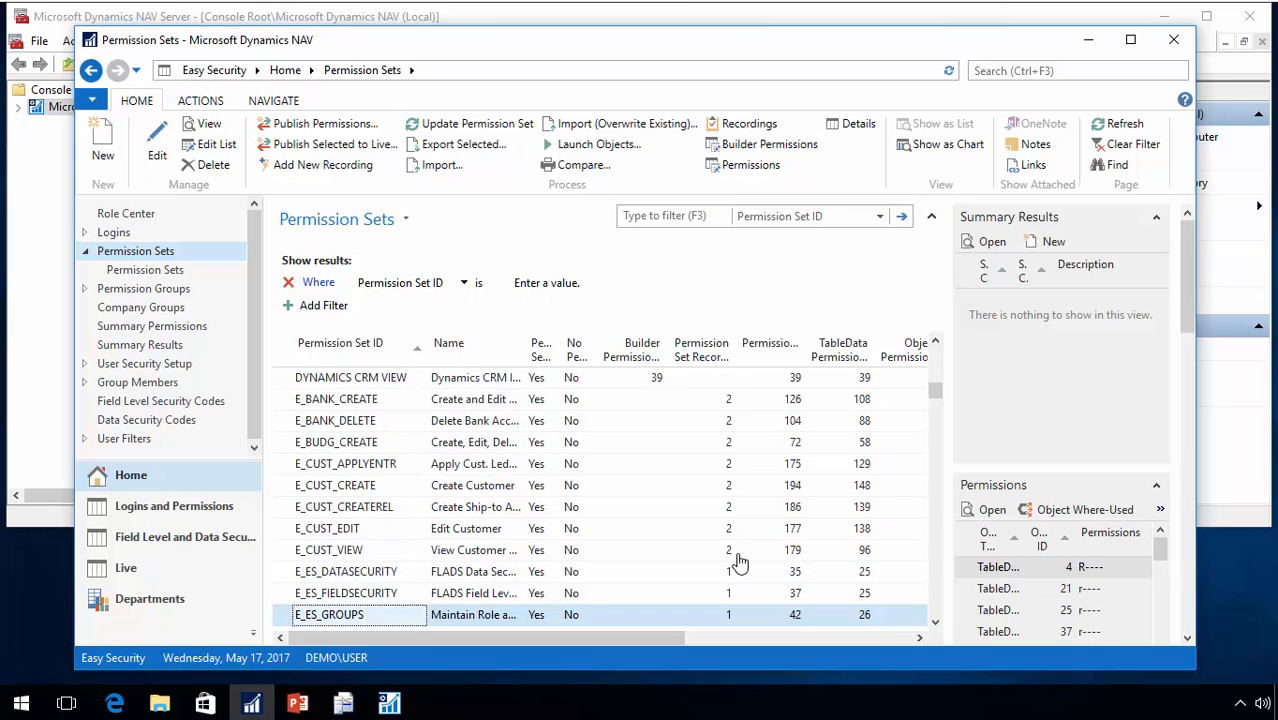
{"action": "key", "text": "Down"}
{"action": "key", "text": "Down"}
{"action": "key", "text": "Down"}
{"action": "key", "text": "Down"}
{"action": "key", "text": "Down"}
{"action": "key", "text": "Down"}
{"action": "key", "text": "Down"}
{"action": "key", "text": "Down"}
{"action": "key", "text": "Down"}
{"action": "key", "text": "Down"}
{"action": "key", "text": "Down"}
{"action": "key", "text": "Down"}
{"action": "key", "text": "Down"}
{"action": "key", "text": "Down"}
{"action": "key", "text": "Down"}
{"action": "key", "text": "Down"}
{"action": "key", "text": "Down"}
{"action": "key", "text": "Down"}
{"action": "key", "text": "Down"}
{"action": "key", "text": "Down"}
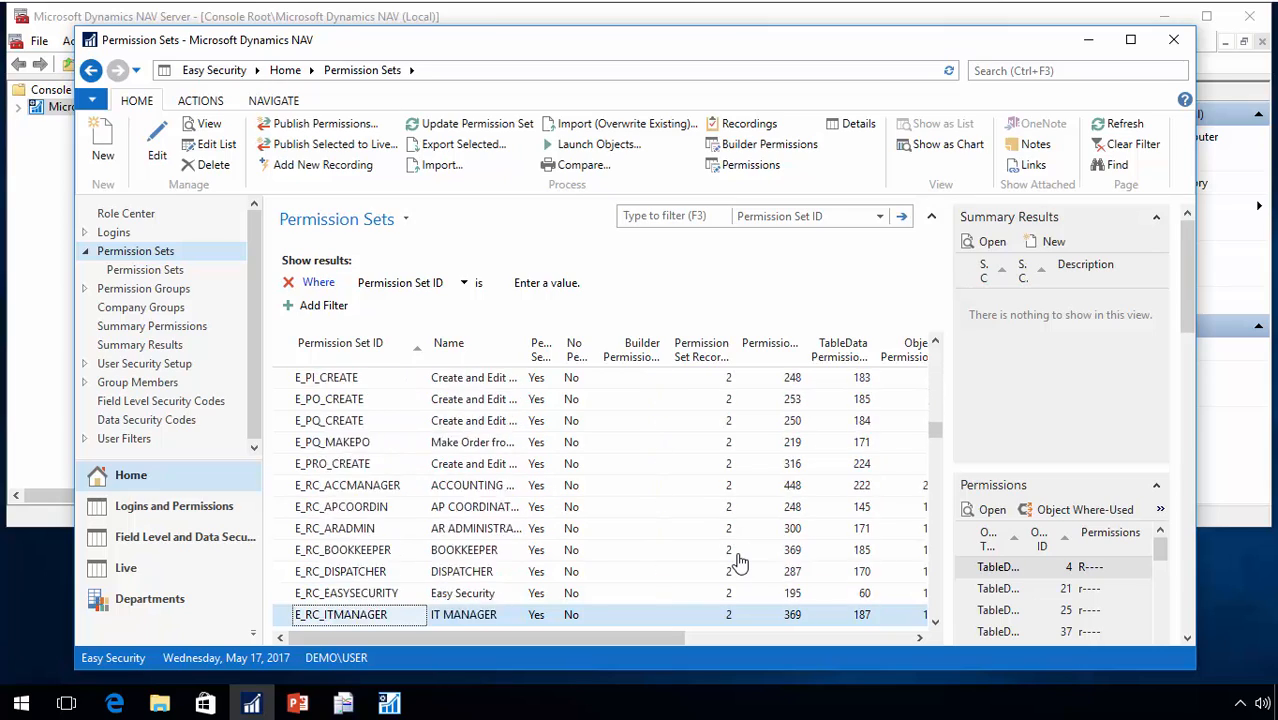
{"action": "key", "text": "Down"}
{"action": "key", "text": "Down"}
{"action": "key", "text": "Down"}
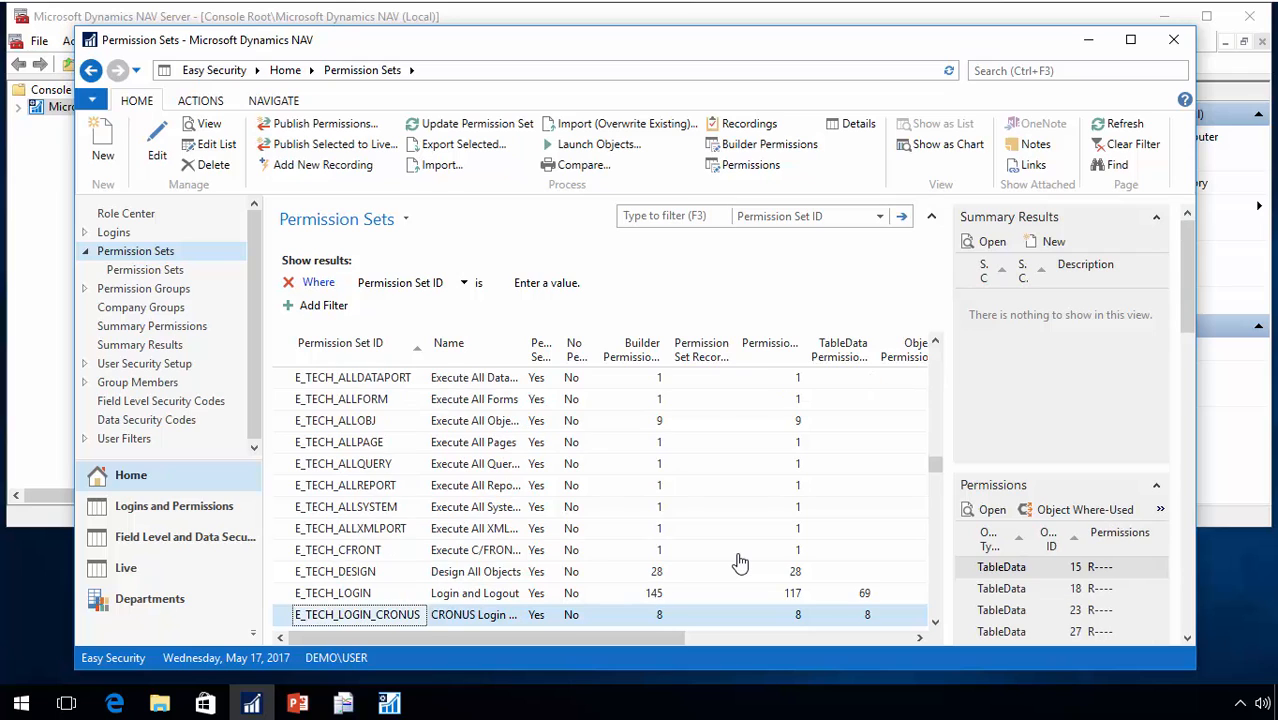
{"action": "key", "text": "Down"}
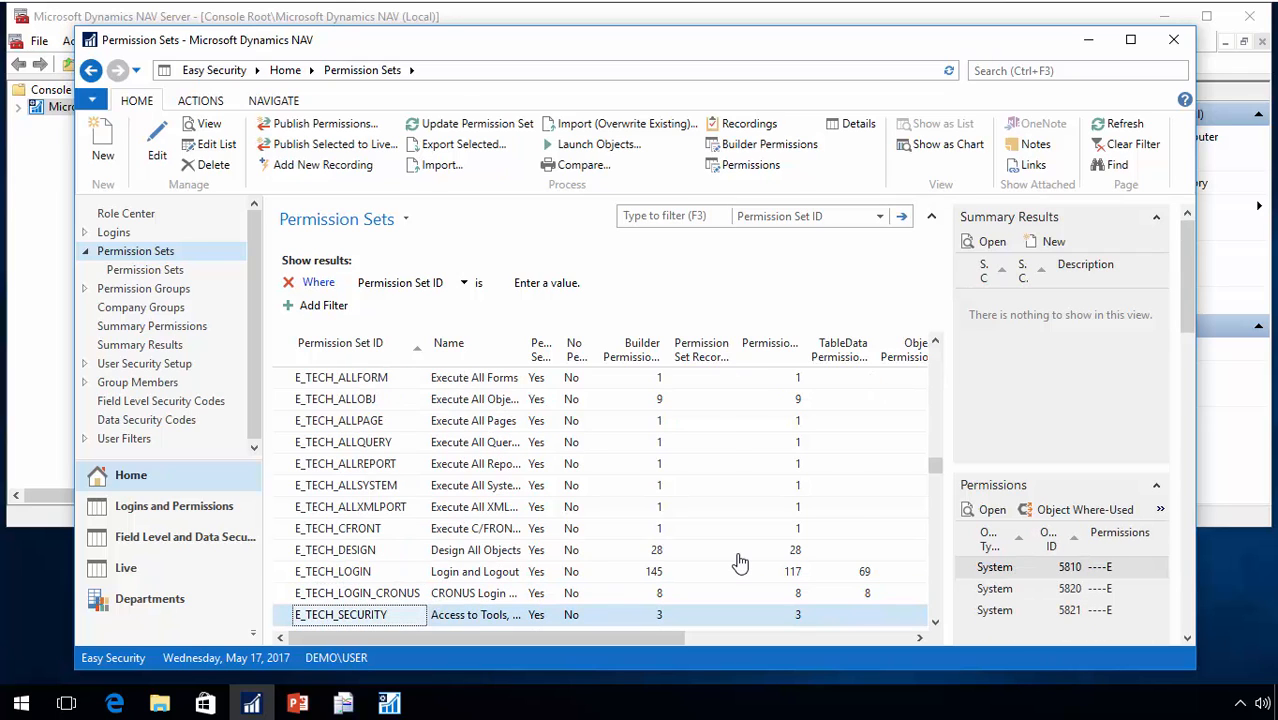
Find the Quick Security permission sets and select the rows from ES_QS_DATA through ES_TECH_ALLOBJFREE
{"action": "key", "text": "Down"}
{"action": "key", "text": "Down"}
{"action": "key", "text": "Down"}
{"action": "key", "text": "Down"}
{"action": "key", "text": "Down"}
{"action": "key", "text": "Down"}
{"action": "key", "text": "Down"}
{"action": "key", "text": "Down"}
{"action": "key", "text": "Down"}
{"action": "key", "text": "Down"}
{"action": "key", "text": "Down"}
{"action": "key", "text": "Down"}
{"action": "key", "text": "Down"}
{"action": "key", "text": "Down"}
{"action": "key", "text": "Down"}
{"action": "key", "text": "Down"}
{"action": "key", "text": "Down"}
{"action": "key", "text": "Down"}
{"action": "key", "text": "Down"}
{"action": "key", "text": "Down"}
{"action": "key", "text": "Down"}
{"action": "key", "text": "Down"}
{"action": "key", "text": "Down"}
{"action": "key", "text": "Down"}
{"action": "key", "text": "Up"}
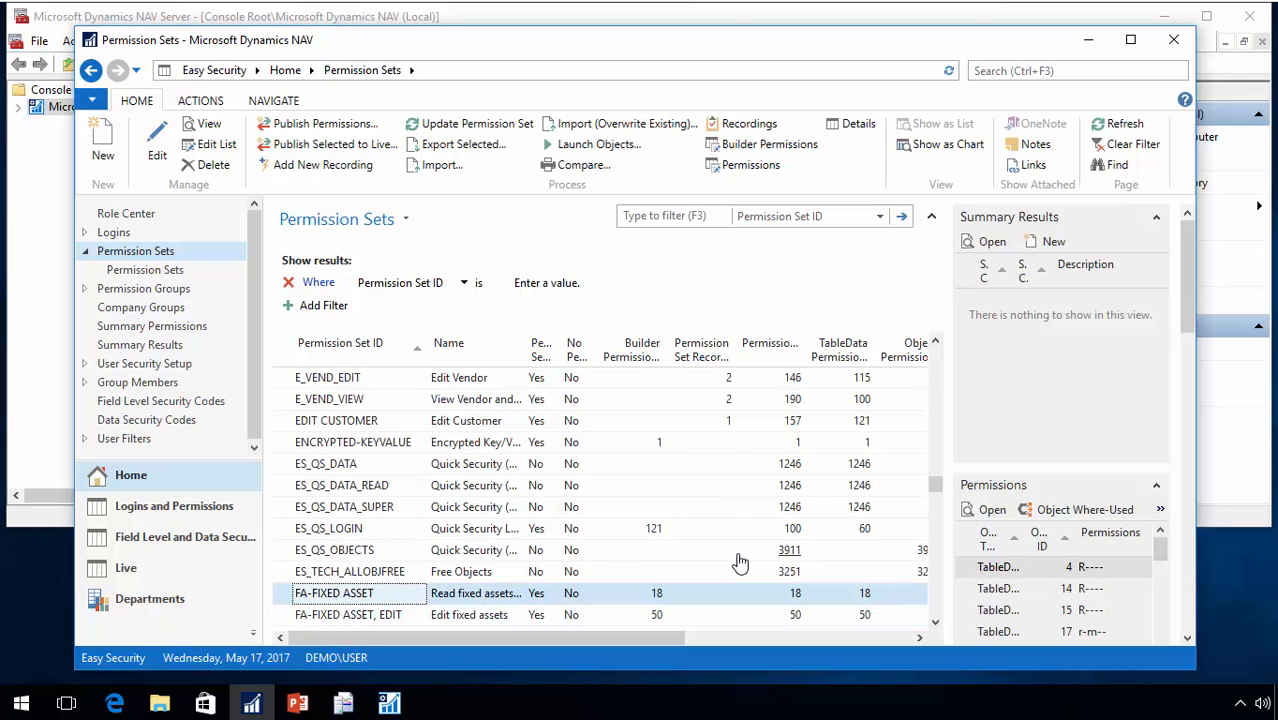
{"action": "key", "text": "Up"}
{"action": "key", "text": "Up"}
{"action": "key", "text": "Up"}
{"action": "key", "text": "Up"}
{"action": "key", "text": "Up"}
{"action": "key", "text": "Up"}
{"action": "key", "text": "shift+Down"}
{"action": "key", "text": "shift+Down"}
{"action": "key", "text": "shift+Down"}
{"action": "key", "text": "shift+Down"}
{"action": "key", "text": "shift+Down"}
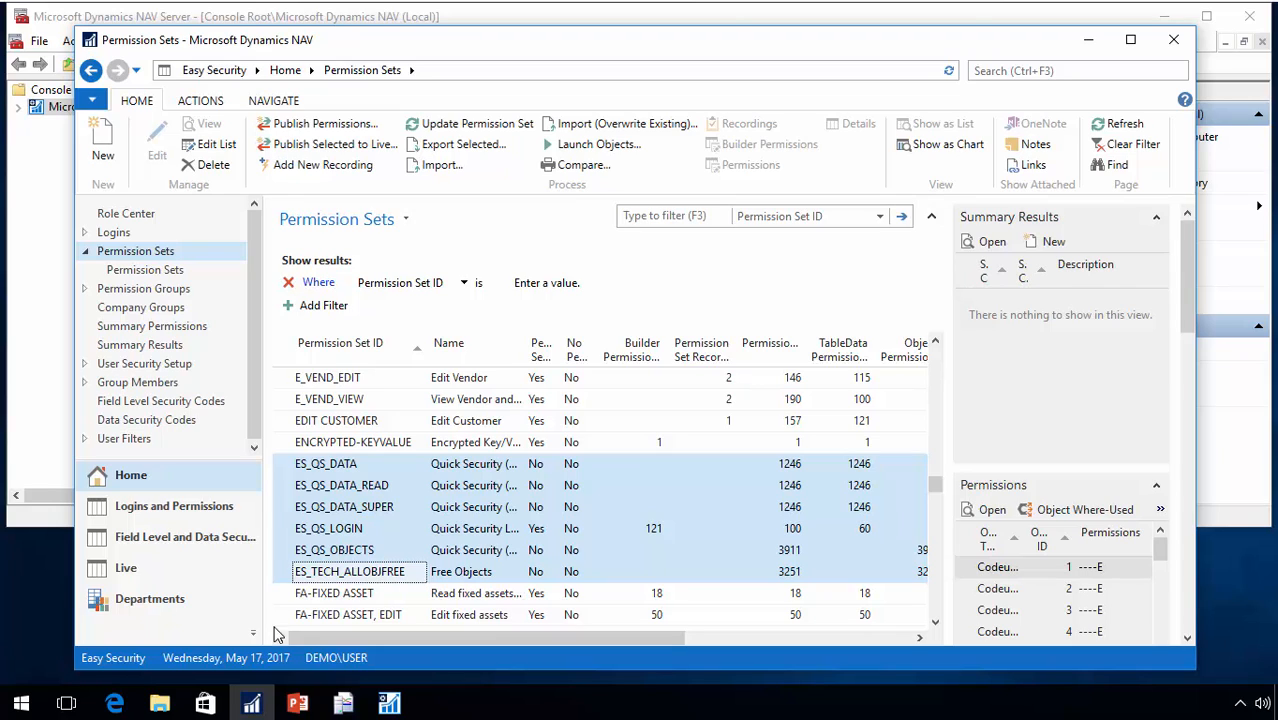
Switch to a new File Explorer window and open the Temp folder on Local Disk (C:)
{"action": "mouse_move", "coordinate": [160, 706]}
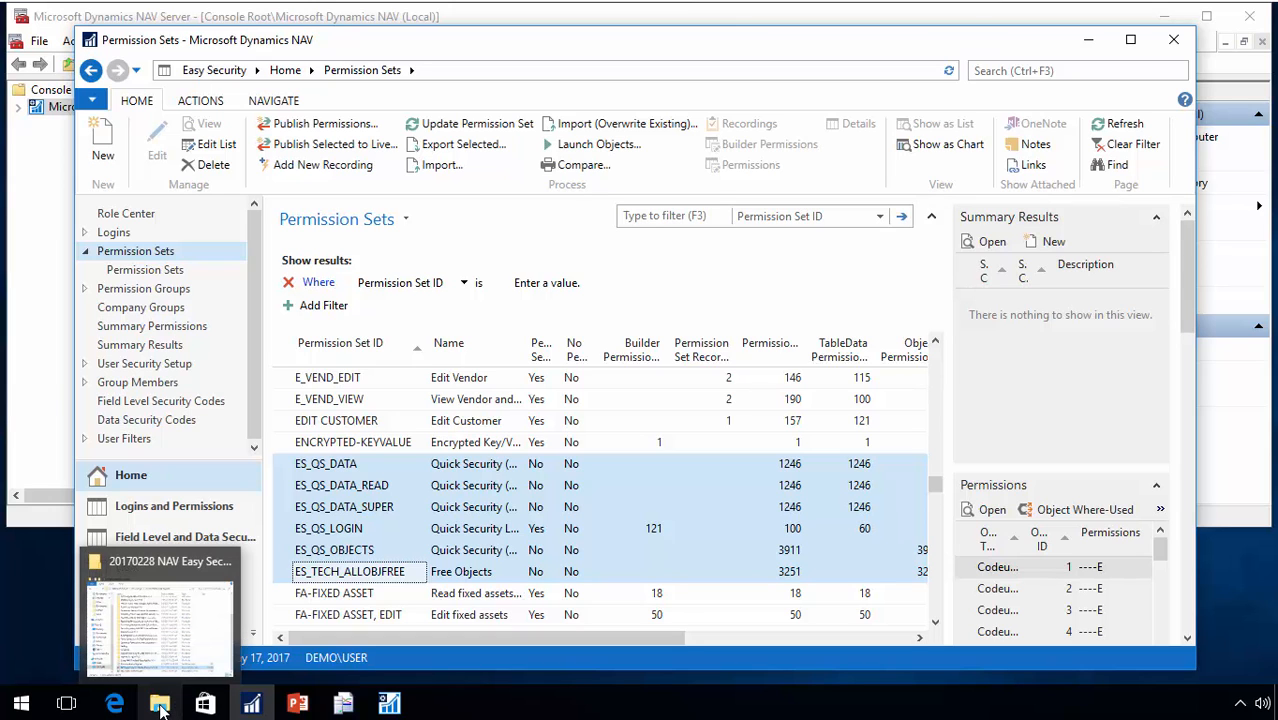
{"action": "middle_click", "coordinate": [163, 708]}
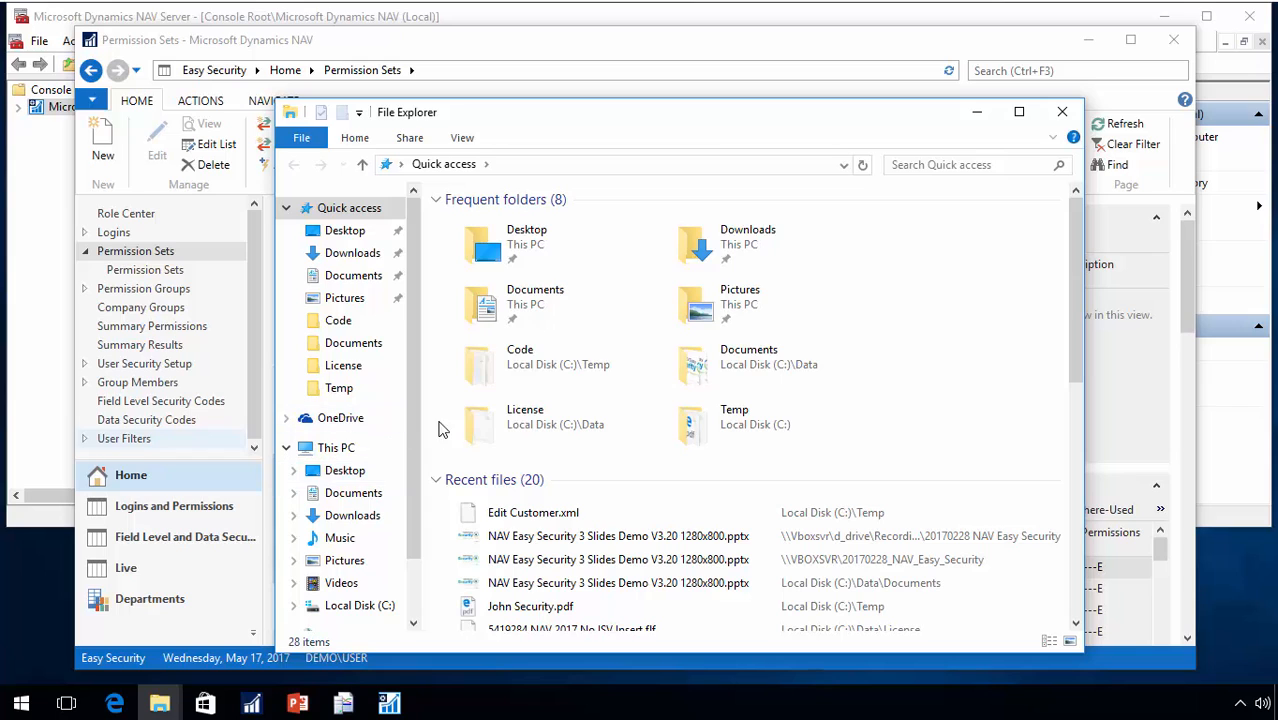
{"action": "double_click", "coordinate": [758, 423]}
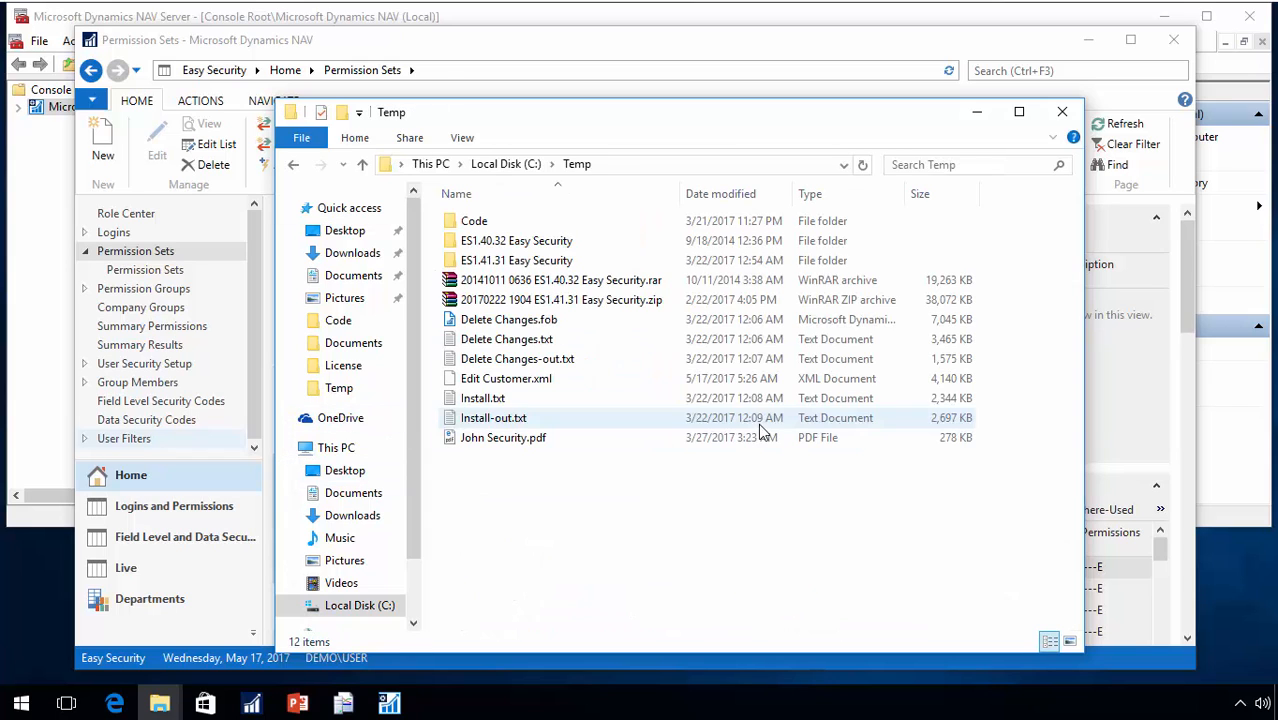
Open SoD Permission Sets V48.xlsx from the ES1.41.31 Easy Security folder in Excel and dismiss the Office activation wizard
{"action": "double_click", "coordinate": [522, 262]}
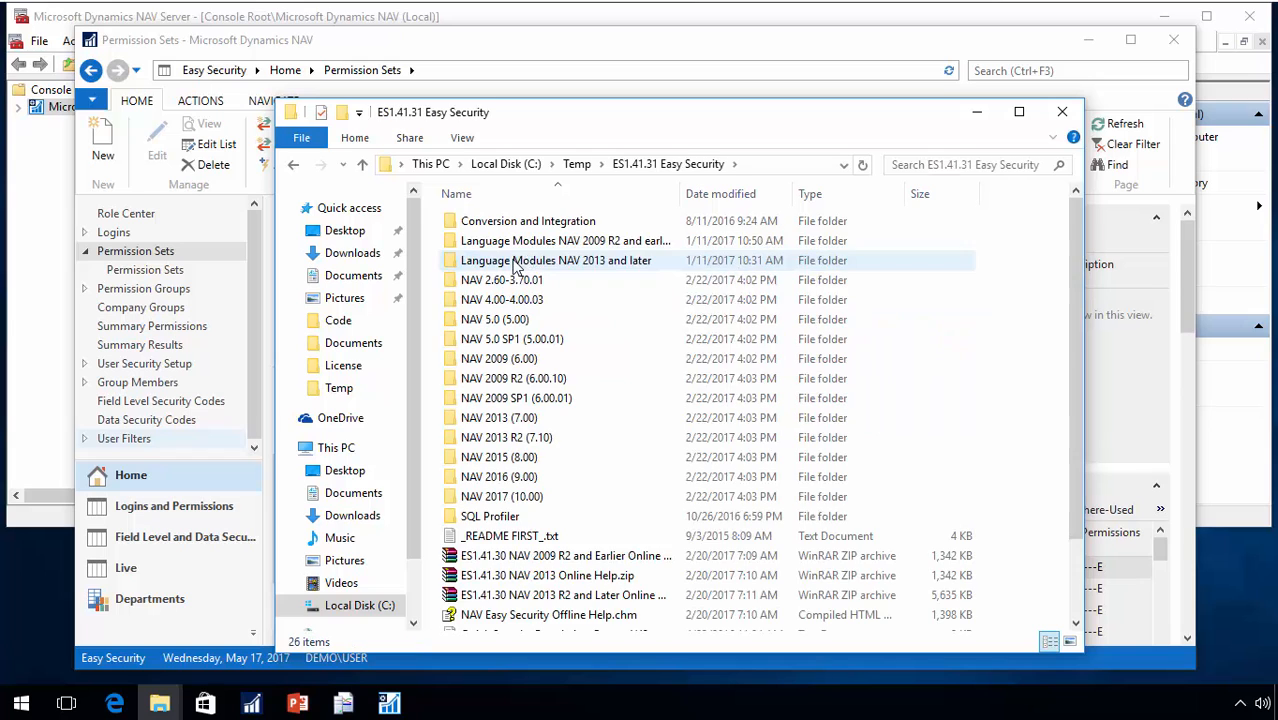
{"action": "left_click", "coordinate": [560, 521]}
{"action": "key", "text": "Page_Down"}
{"action": "key", "text": "Page_Down"}
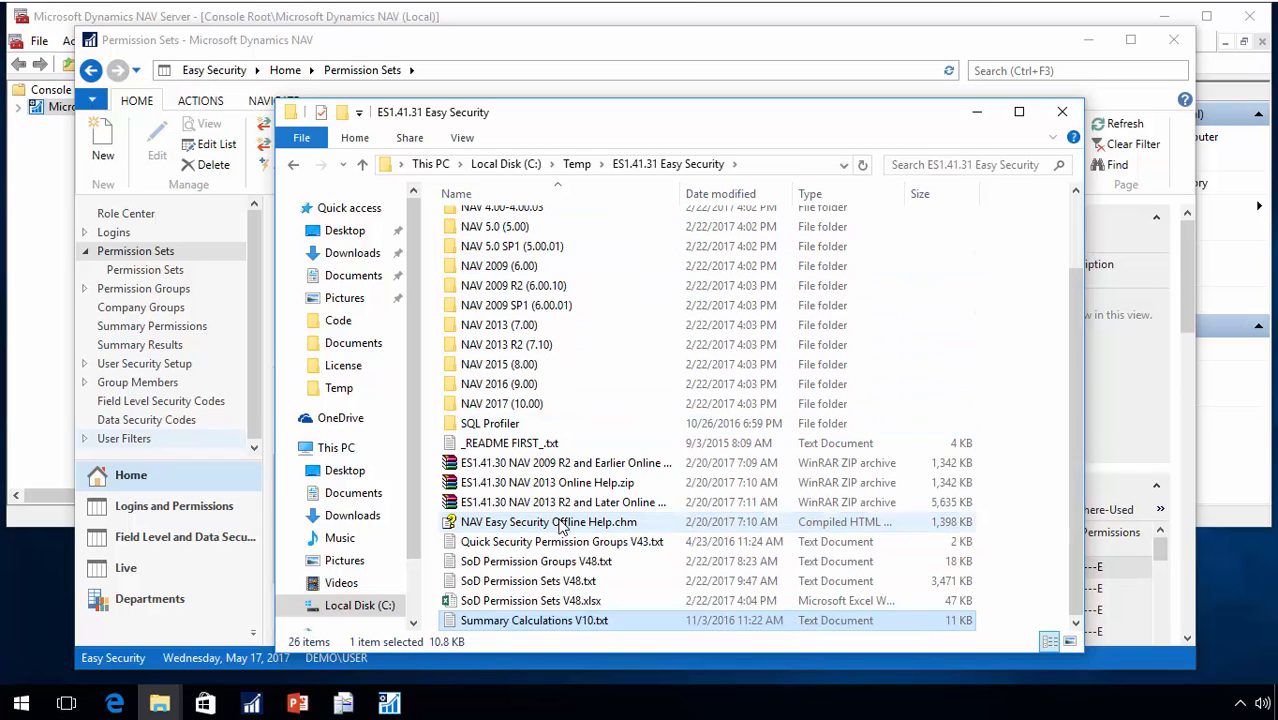
{"action": "key", "text": "Up"}
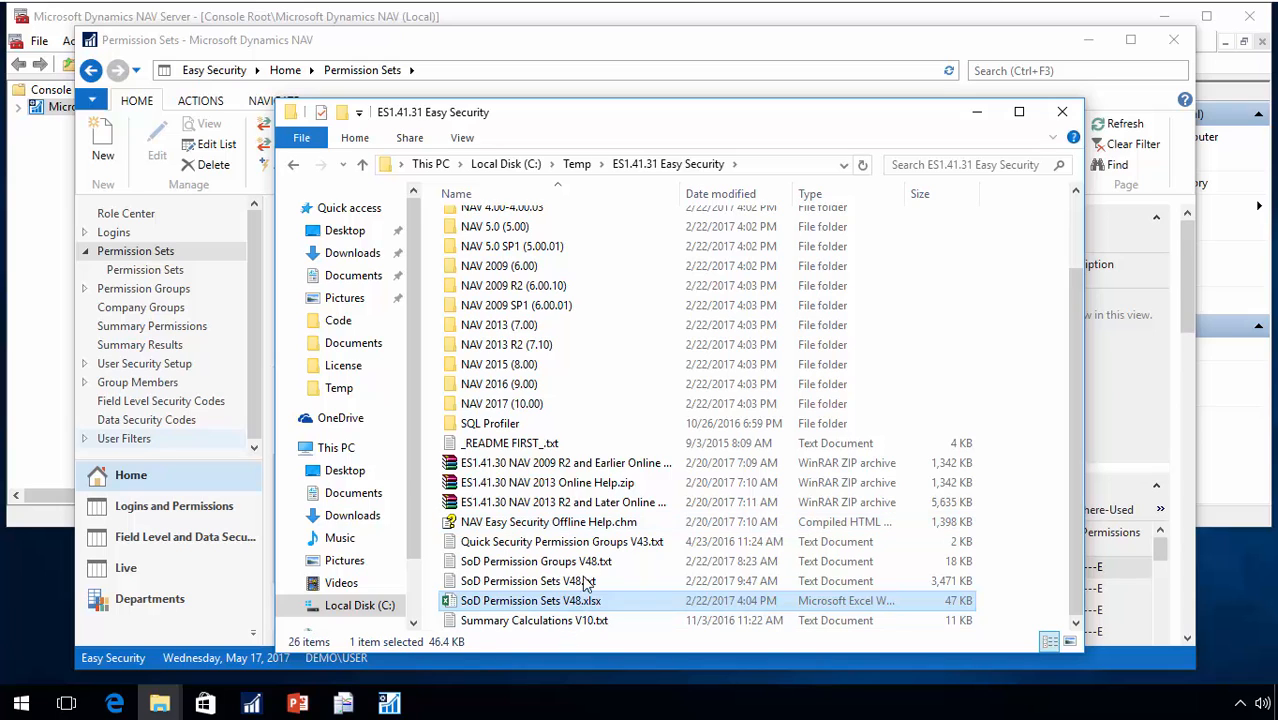
{"action": "double_click", "coordinate": [515, 604]}
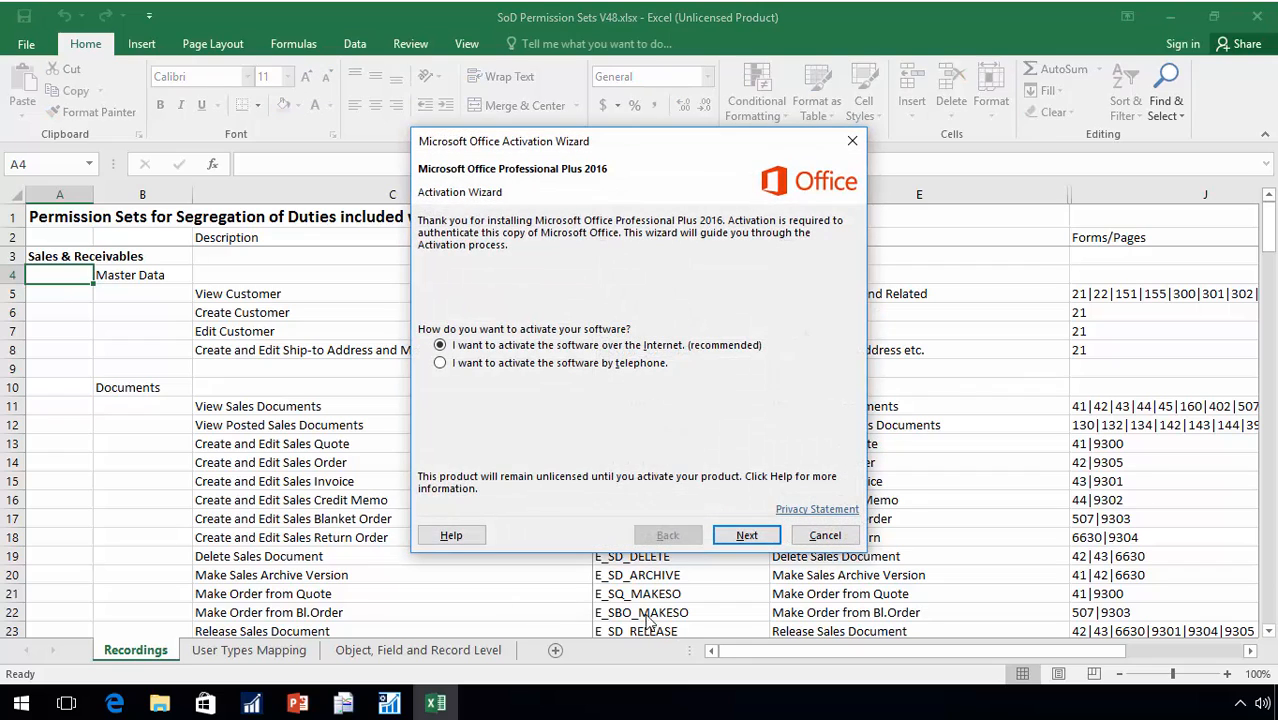
{"action": "left_click", "coordinate": [832, 537]}
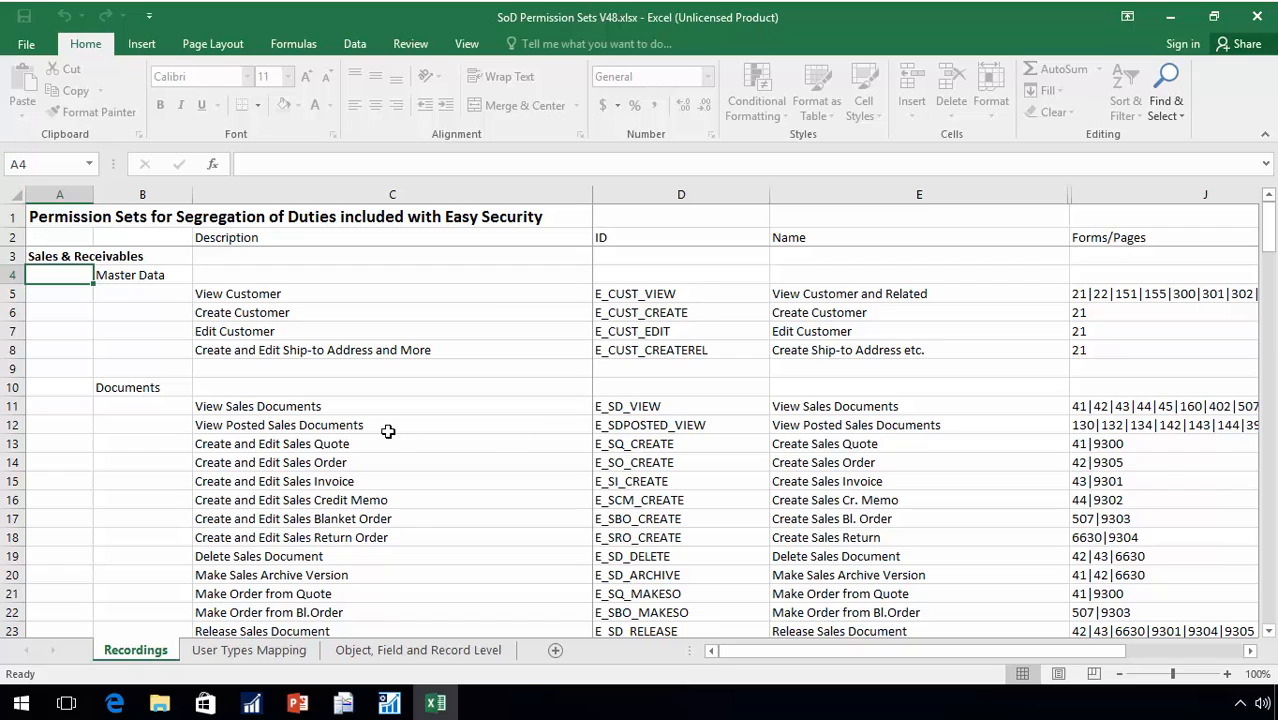
Review the customer Master Data permission sets under Sales & Receivables on the Recordings sheet
{"action": "key", "text": "Down"}
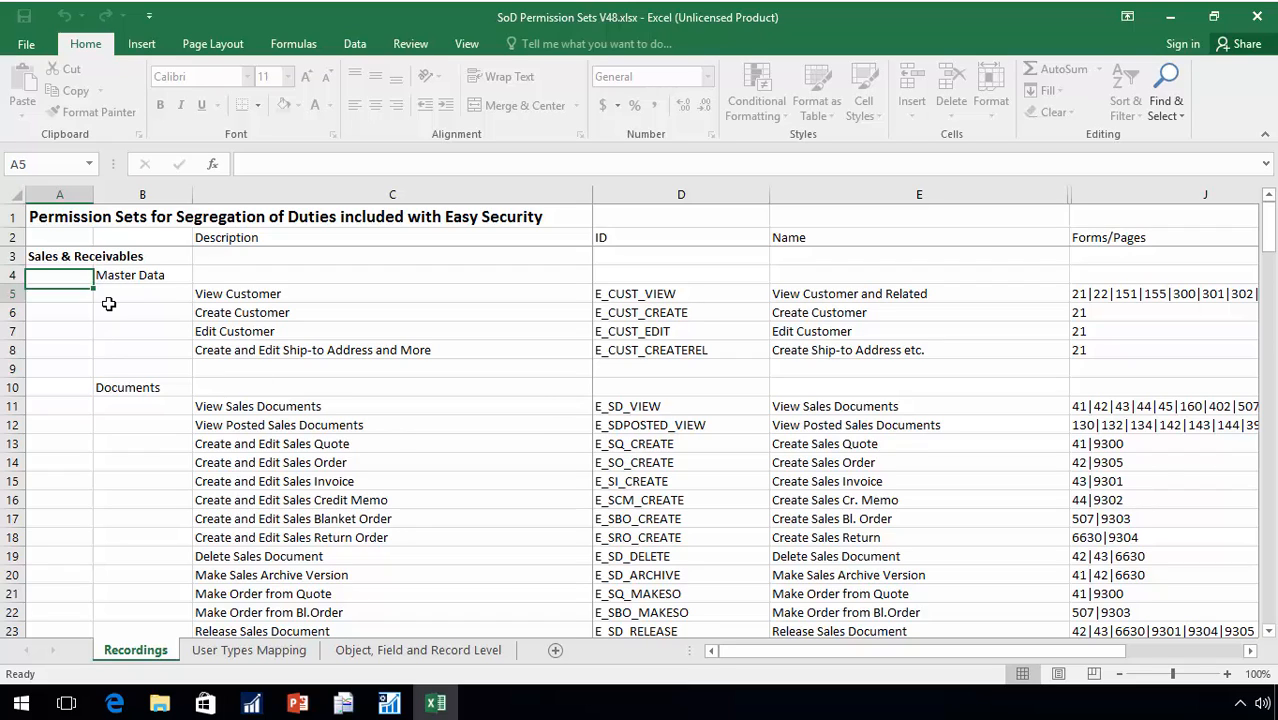
{"action": "key", "text": "Right"}
{"action": "key", "text": "Right"}
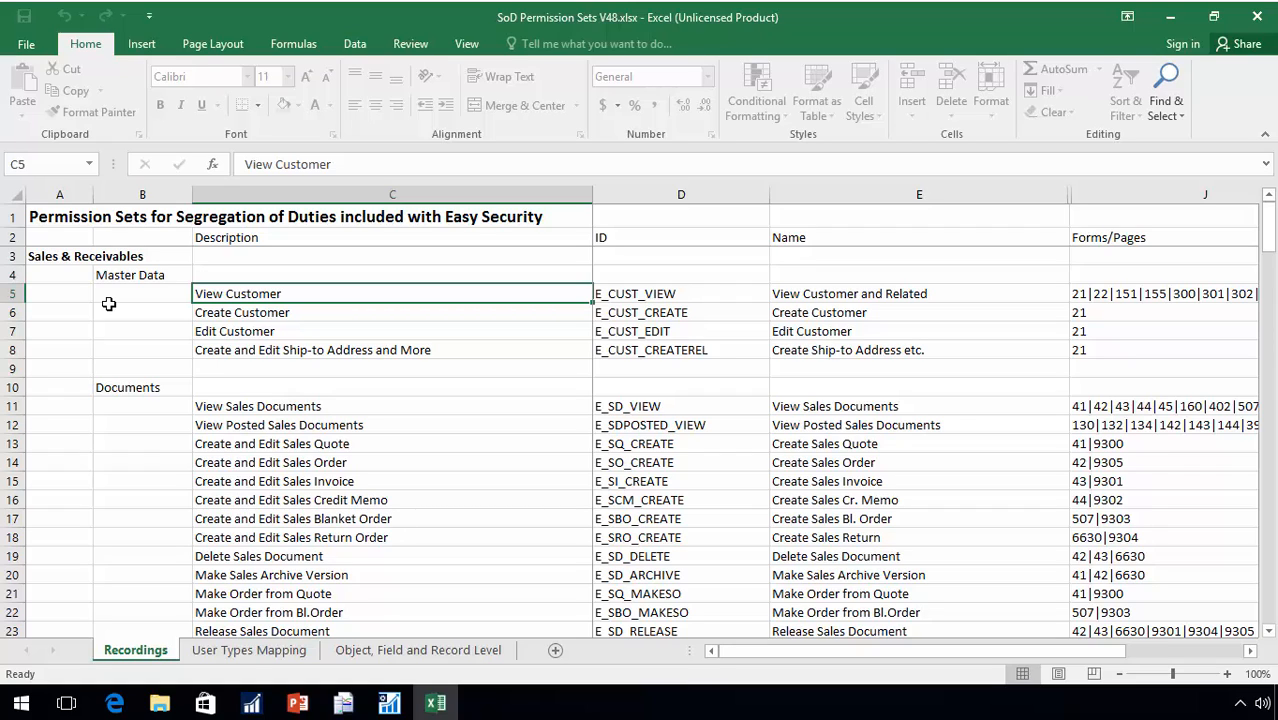
{"action": "key", "text": "Down"}
{"action": "key", "text": "Down"}
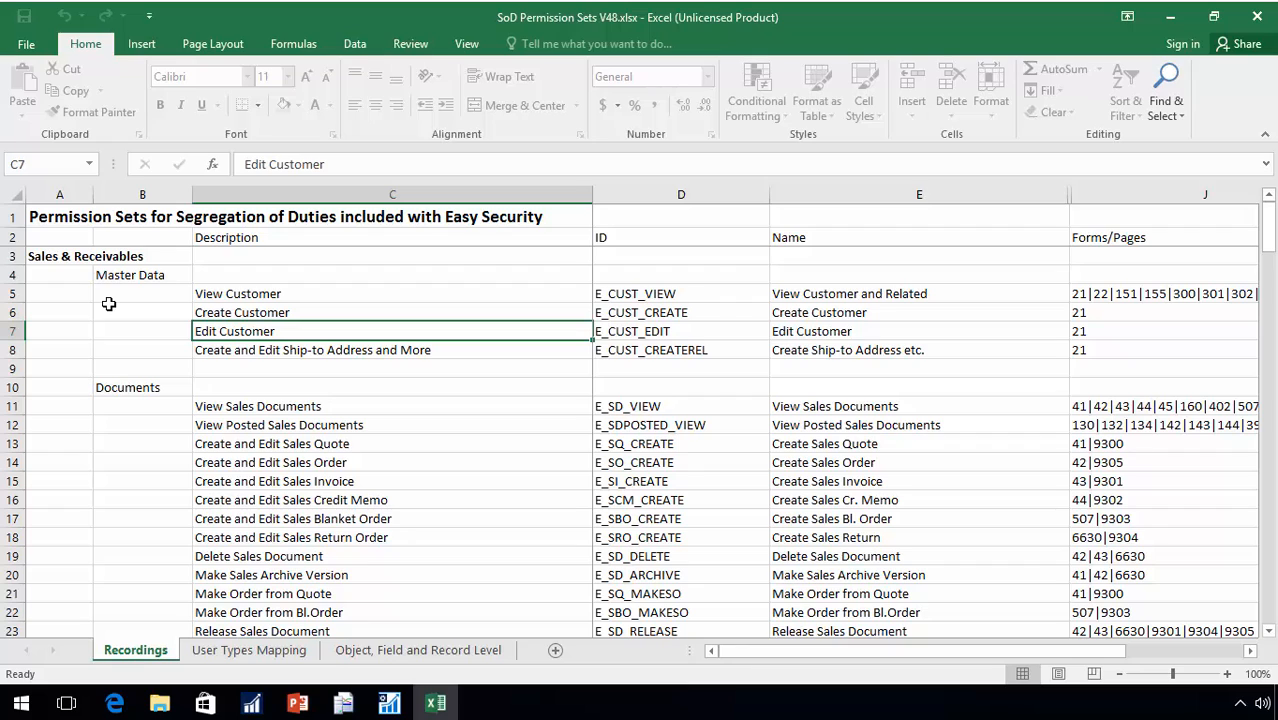
{"action": "key", "text": "Down"}
{"action": "key", "text": "Down"}
{"action": "key", "text": "Down"}
{"action": "key", "text": "Down"}
{"action": "key", "text": "Down"}
{"action": "key", "text": "Down"}
{"action": "key", "text": "Down"}
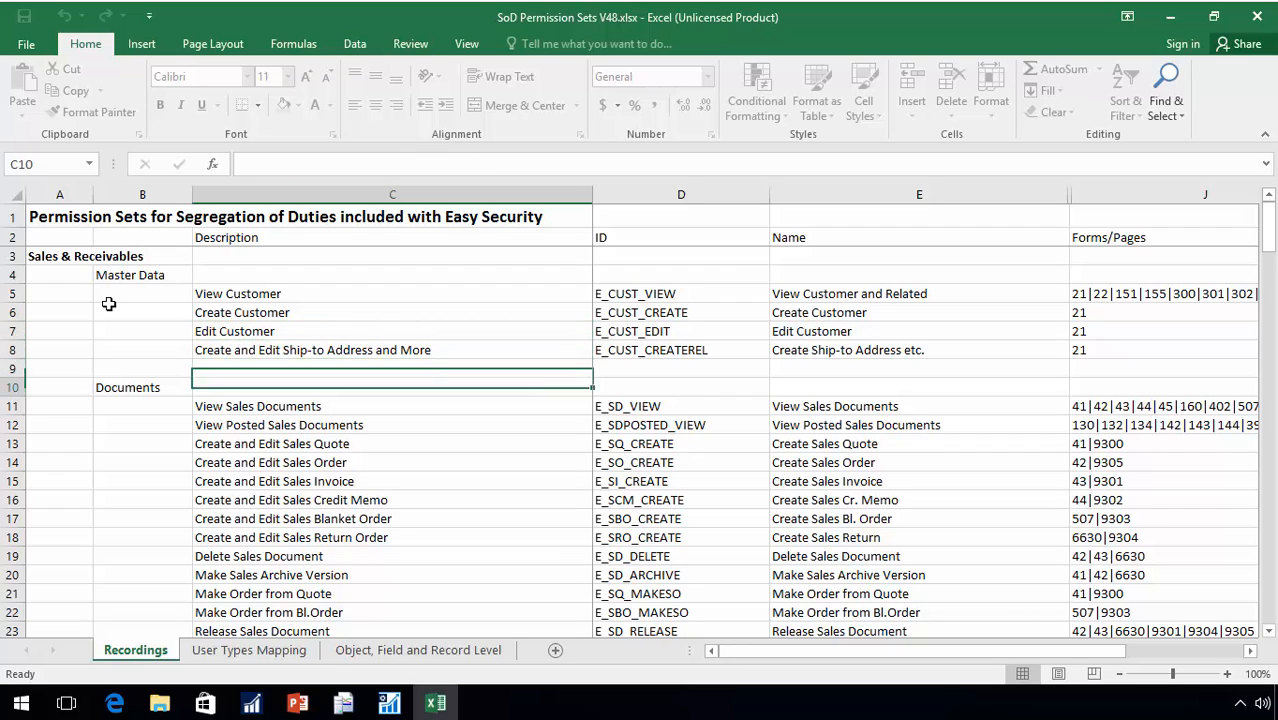
Examine the permission sets for creating and editing sales documents, comparing the invoice, credit memo, blanket order and return order rows
{"action": "key", "text": "Down"}
{"action": "key", "text": "Down"}
{"action": "key", "text": "Down"}
{"action": "key", "text": "Down"}
{"action": "key", "text": "Down"}
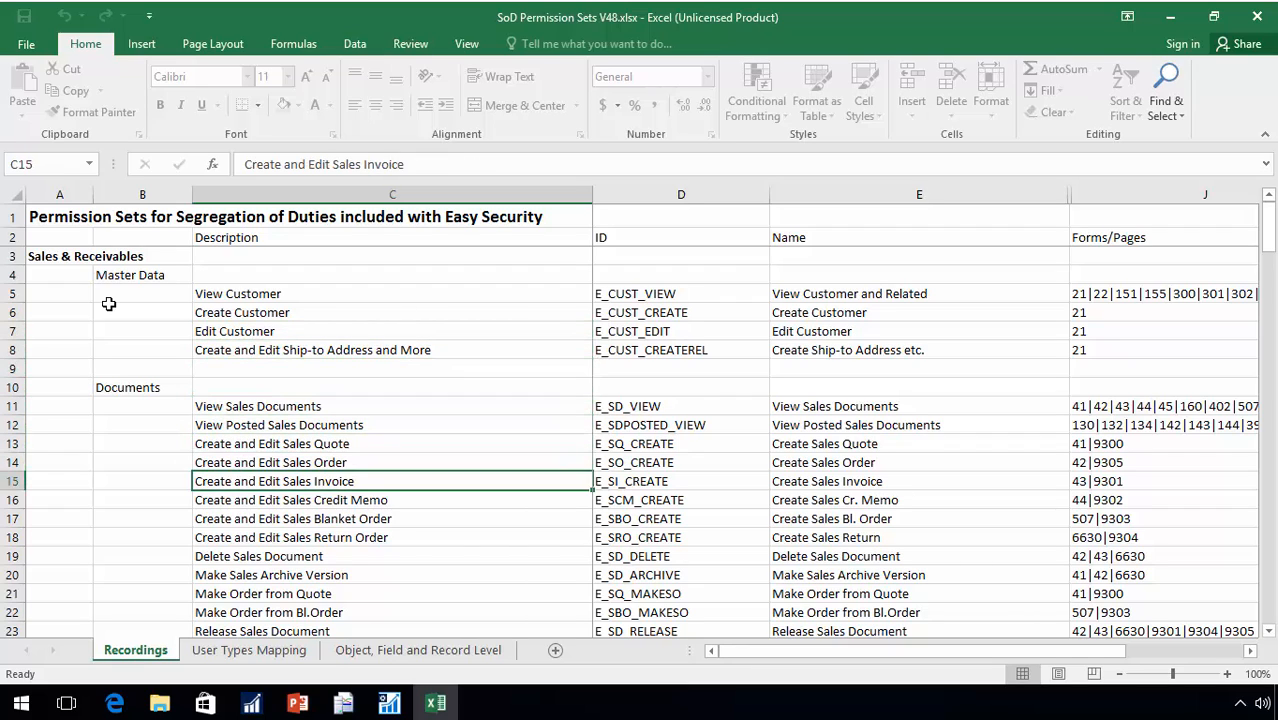
{"action": "key", "text": "Up"}
{"action": "key", "text": "Up"}
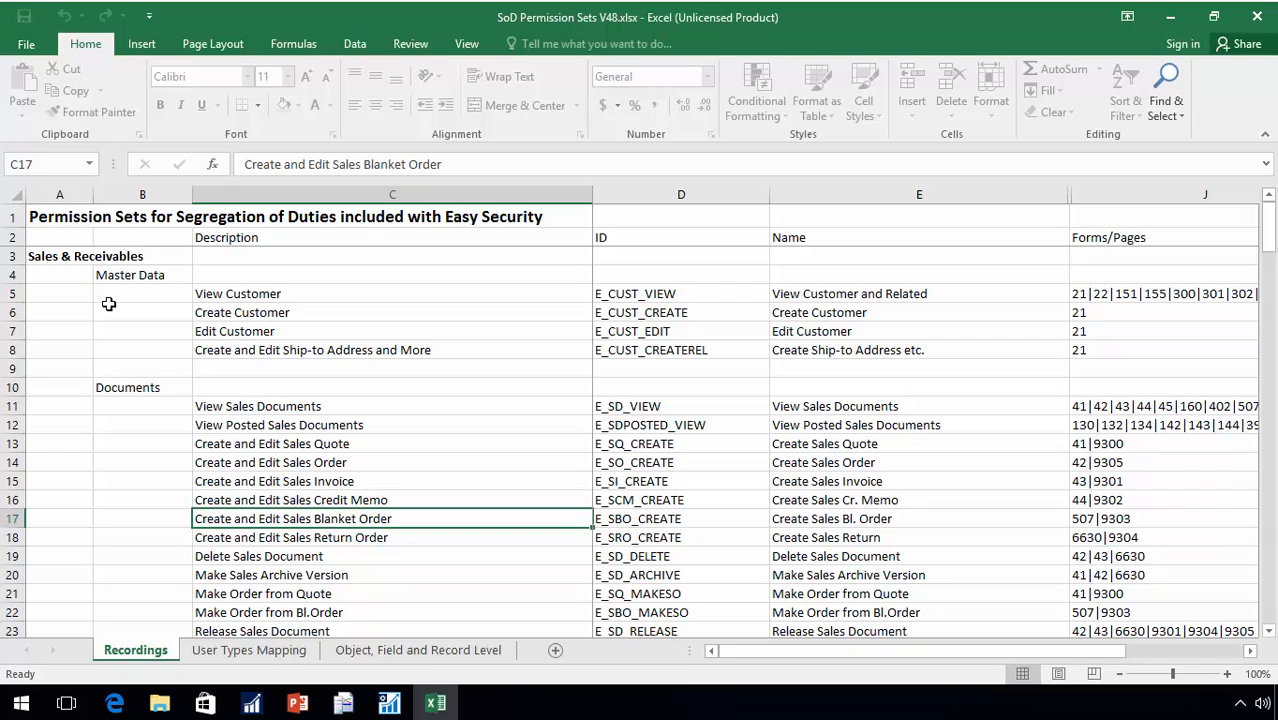
{"action": "key", "text": "Up"}
{"action": "key", "text": "Up"}
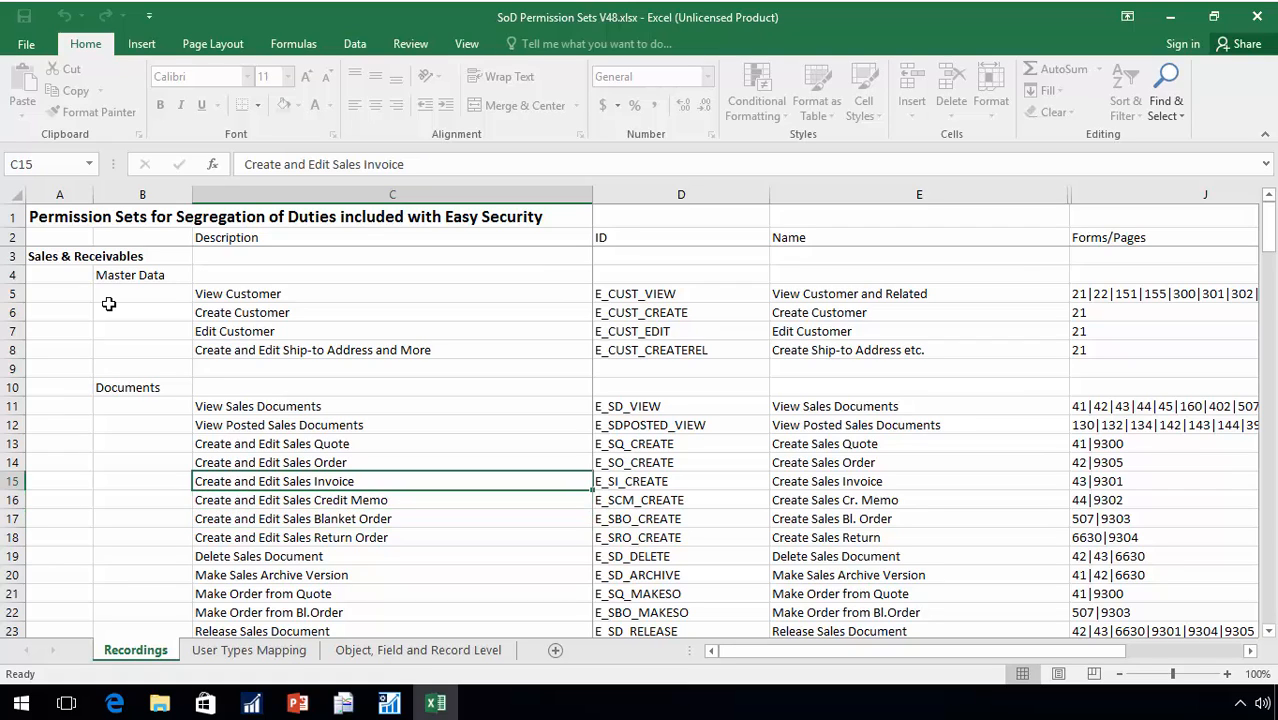
{"action": "key", "text": "Down"}
{"action": "key", "text": "Down"}
{"action": "key", "text": "Down"}
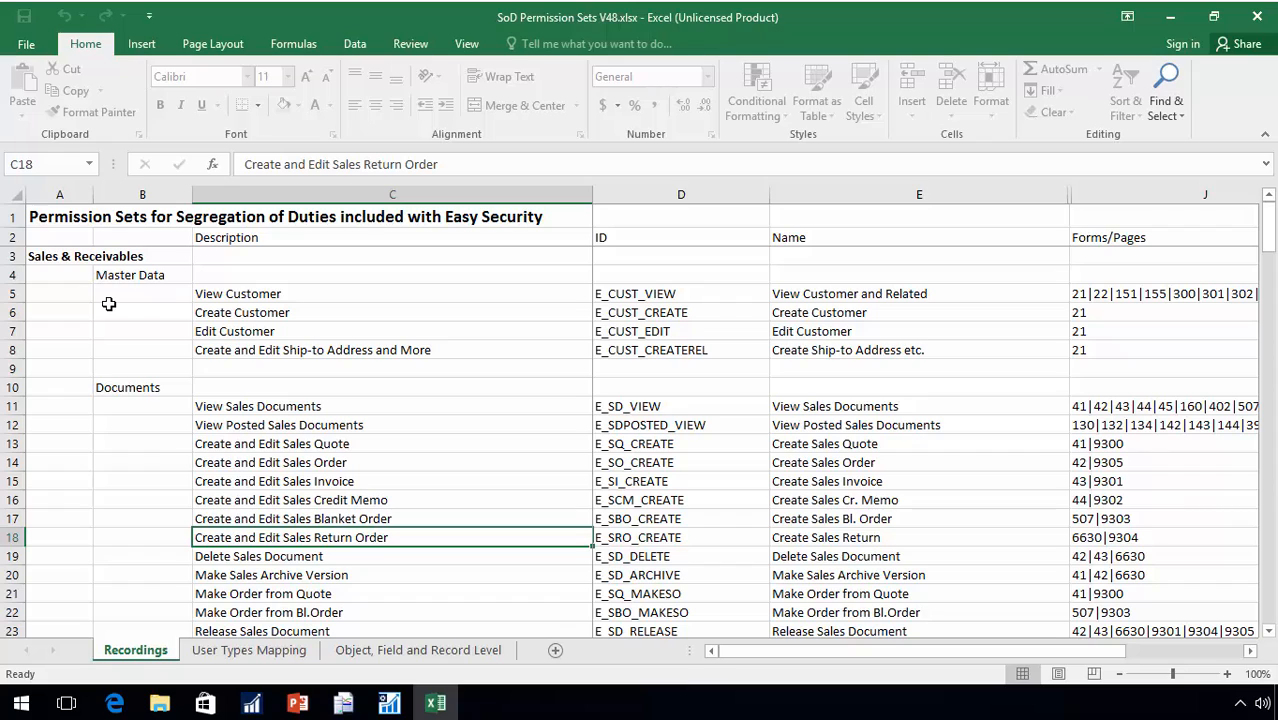
{"action": "key", "text": "Up"}
{"action": "key", "text": "Up"}
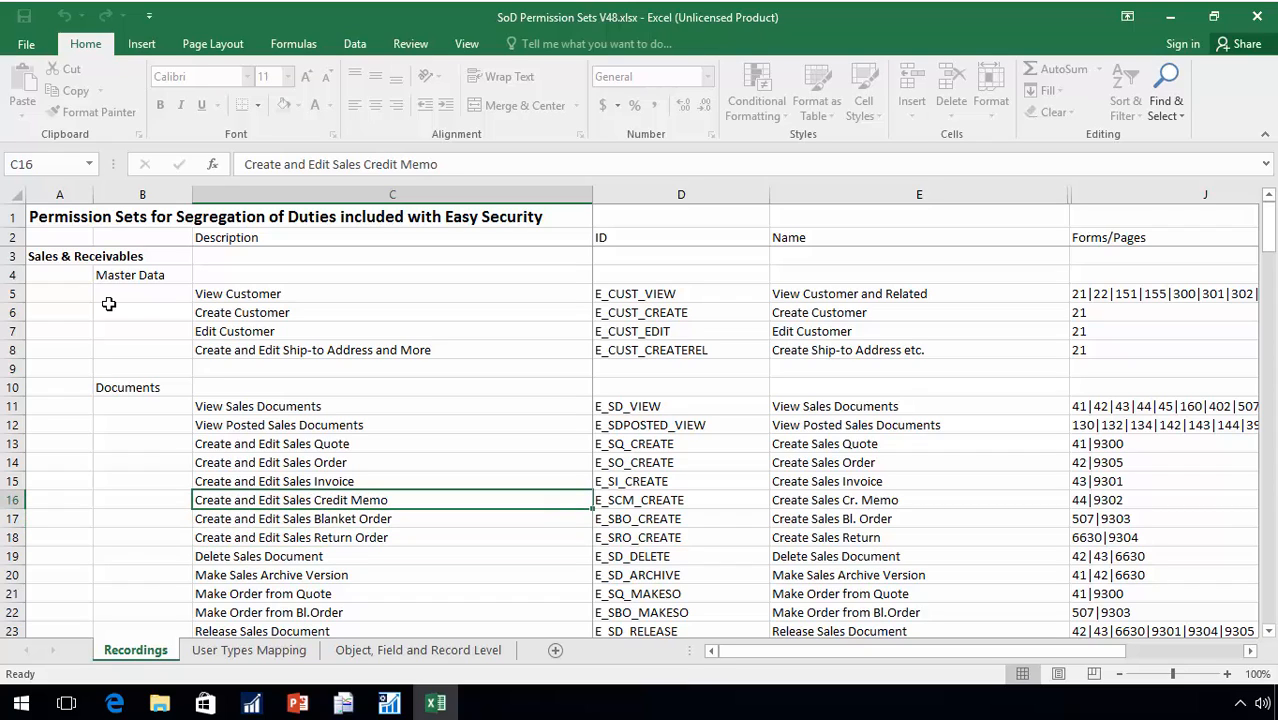
{"action": "key", "text": "Down"}
{"action": "key", "text": "Down"}
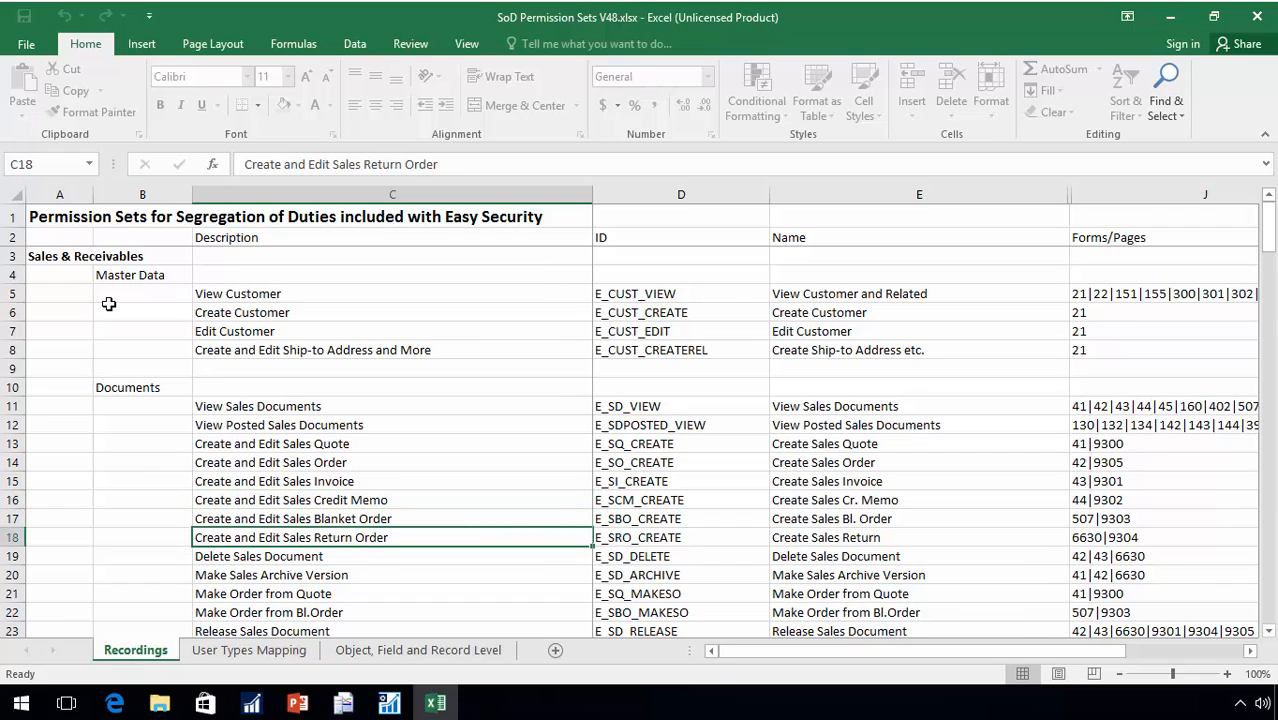
{"action": "key", "text": "Up"}
{"action": "key", "text": "Up"}
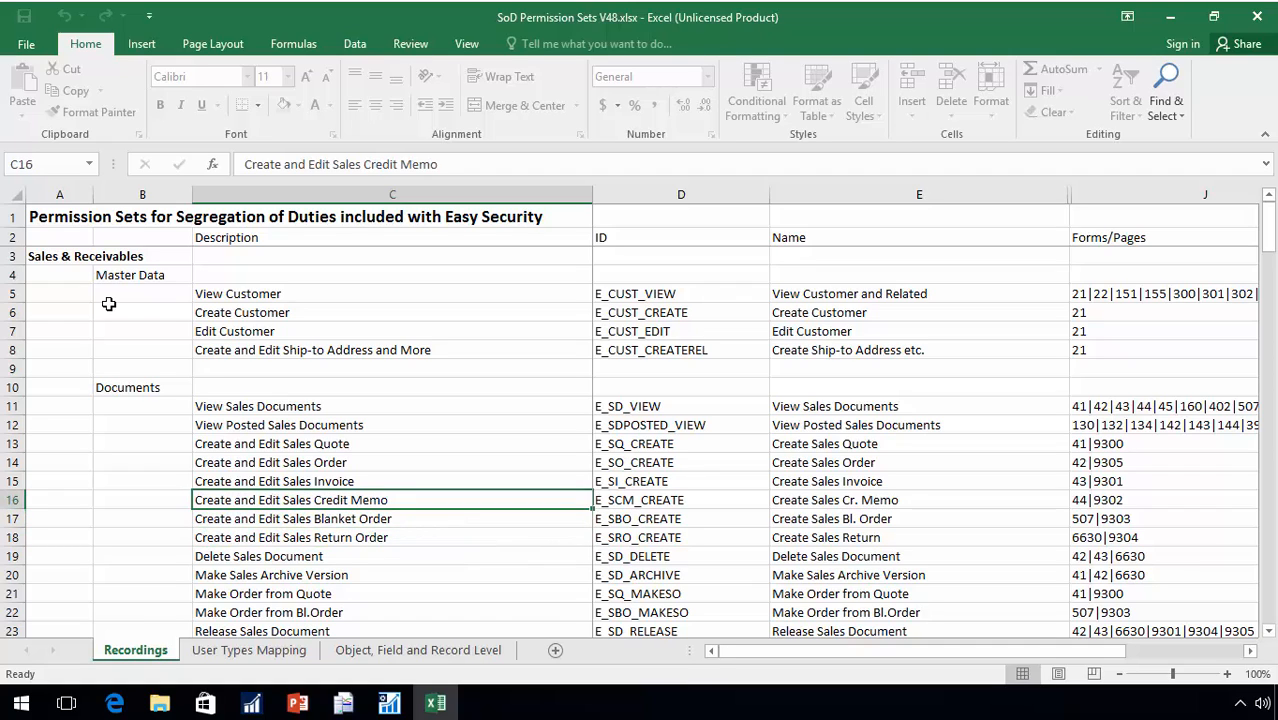
Review the sales document release and posting permission sets and the customer Journal/Entries sets below them
{"action": "key", "text": "Down"}
{"action": "key", "text": "Down"}
{"action": "key", "text": "Down"}
{"action": "key", "text": "Down"}
{"action": "key", "text": "Down"}
{"action": "key", "text": "Down"}
{"action": "key", "text": "Down"}
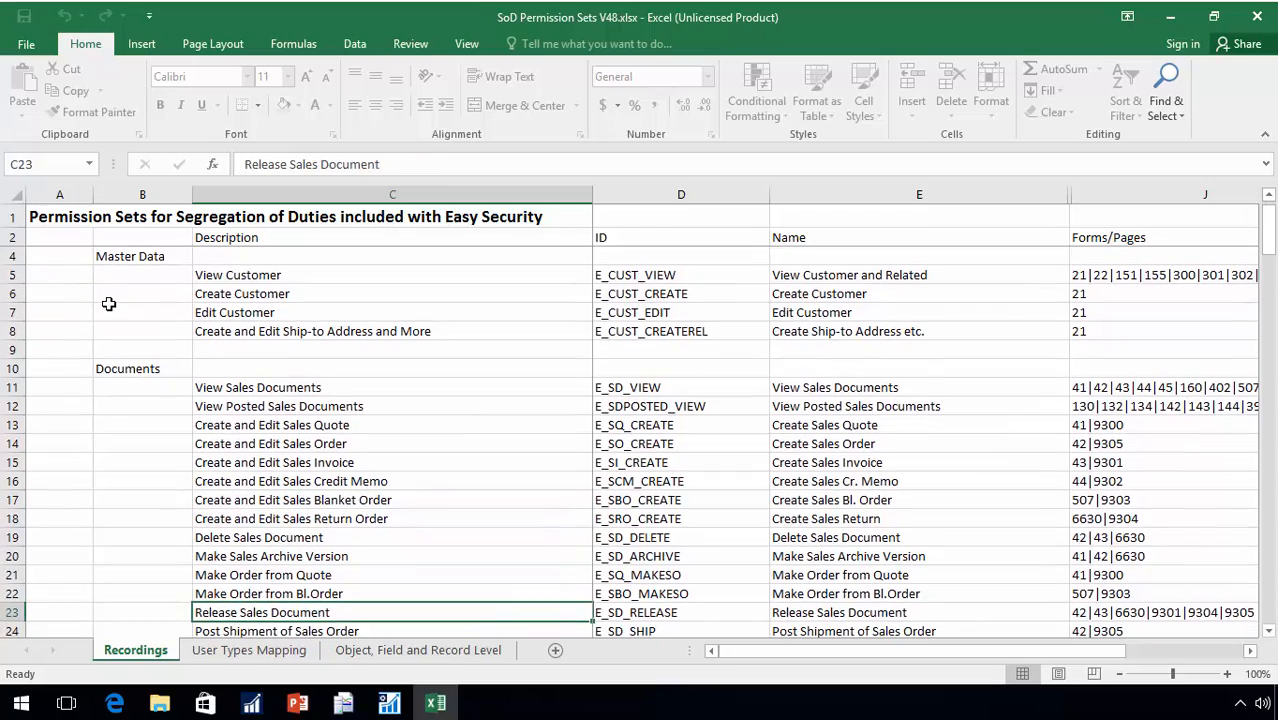
{"action": "key", "text": "Down"}
{"action": "key", "text": "Down"}
{"action": "key", "text": "Down"}
{"action": "key", "text": "Down"}
{"action": "key", "text": "Down"}
{"action": "key", "text": "Down"}
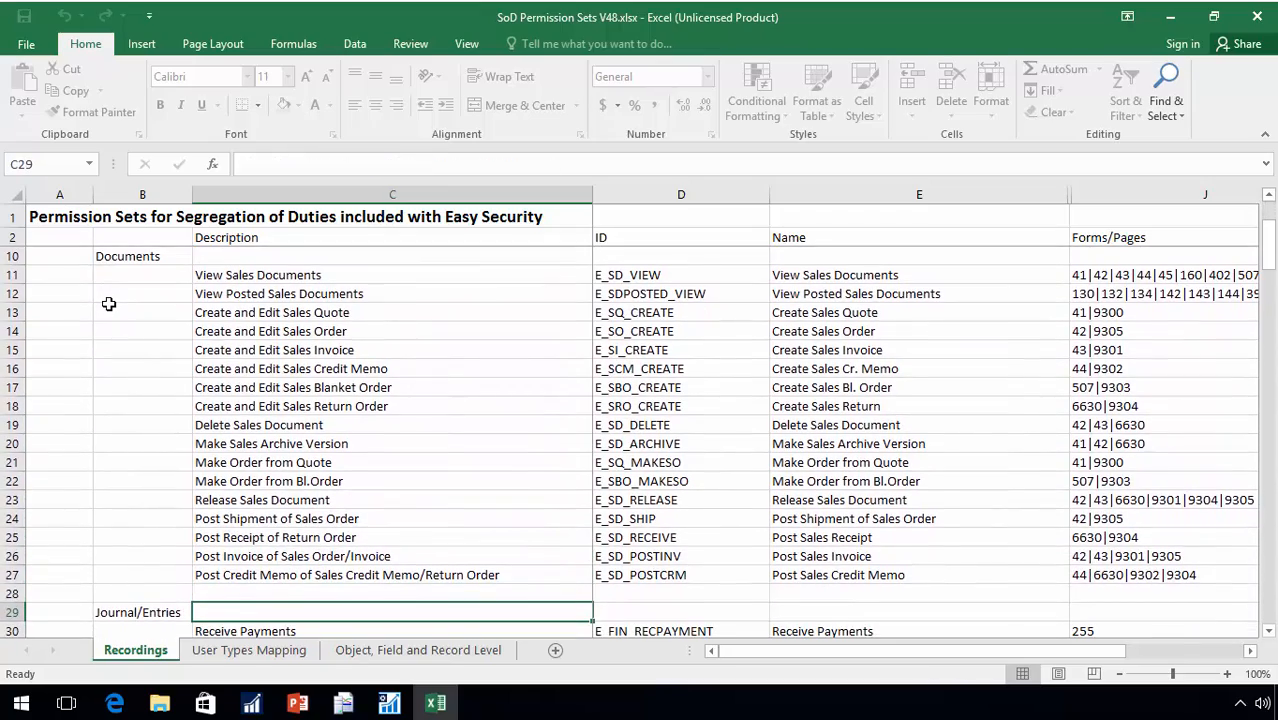
{"action": "key", "text": "Down"}
{"action": "key", "text": "Down"}
{"action": "key", "text": "Down"}
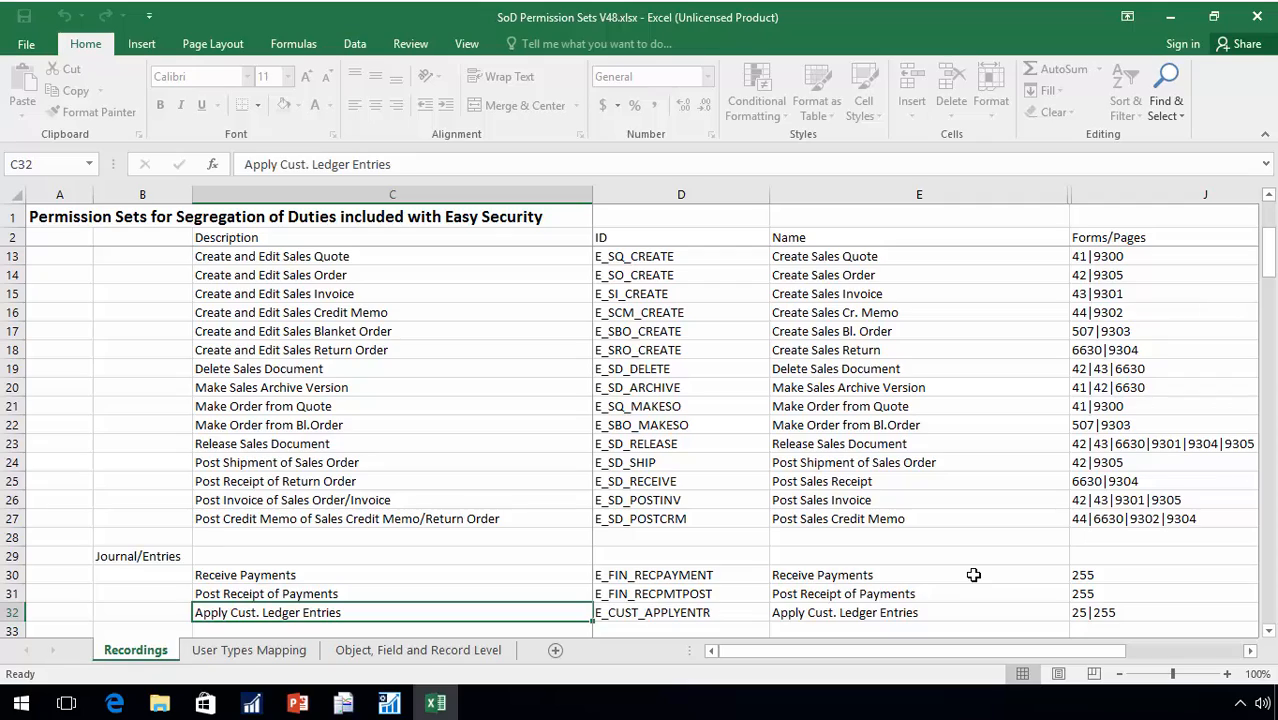
Look through the Purchase and Payables and Financial Management permission sets, down to the journal line posting rows
{"action": "key", "text": "Page_Down"}
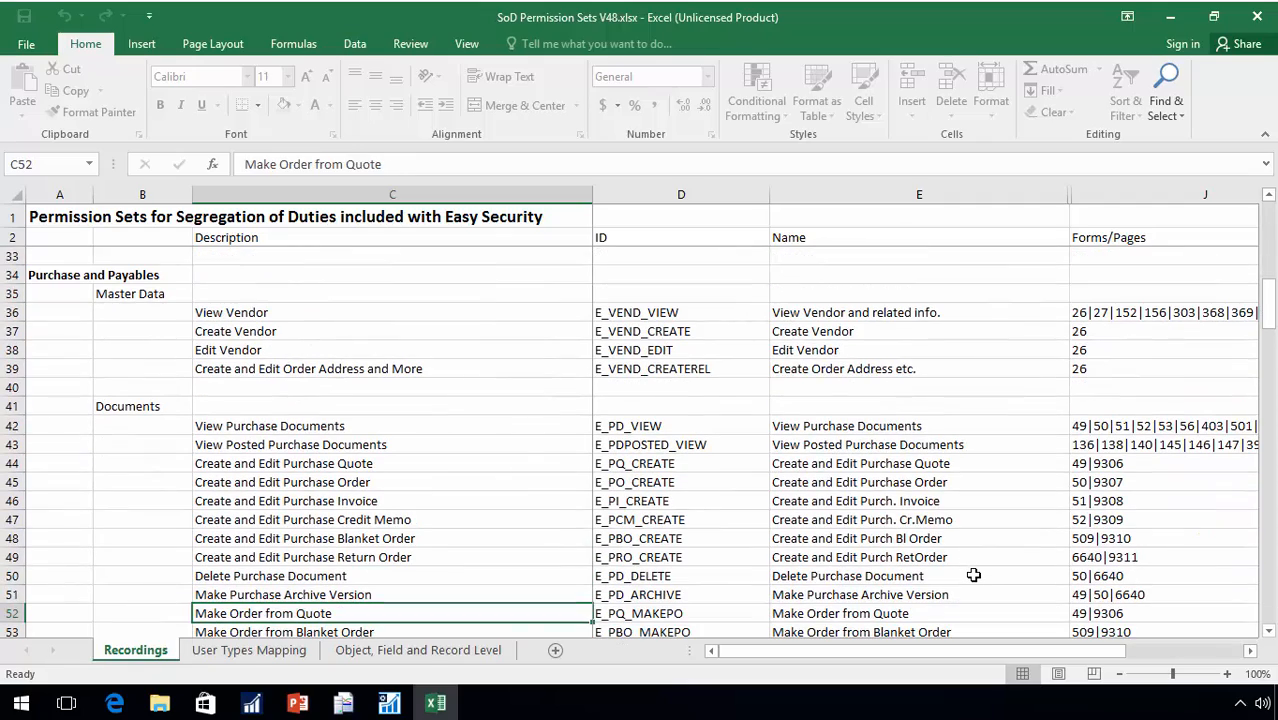
{"action": "key", "text": "Page_Down"}
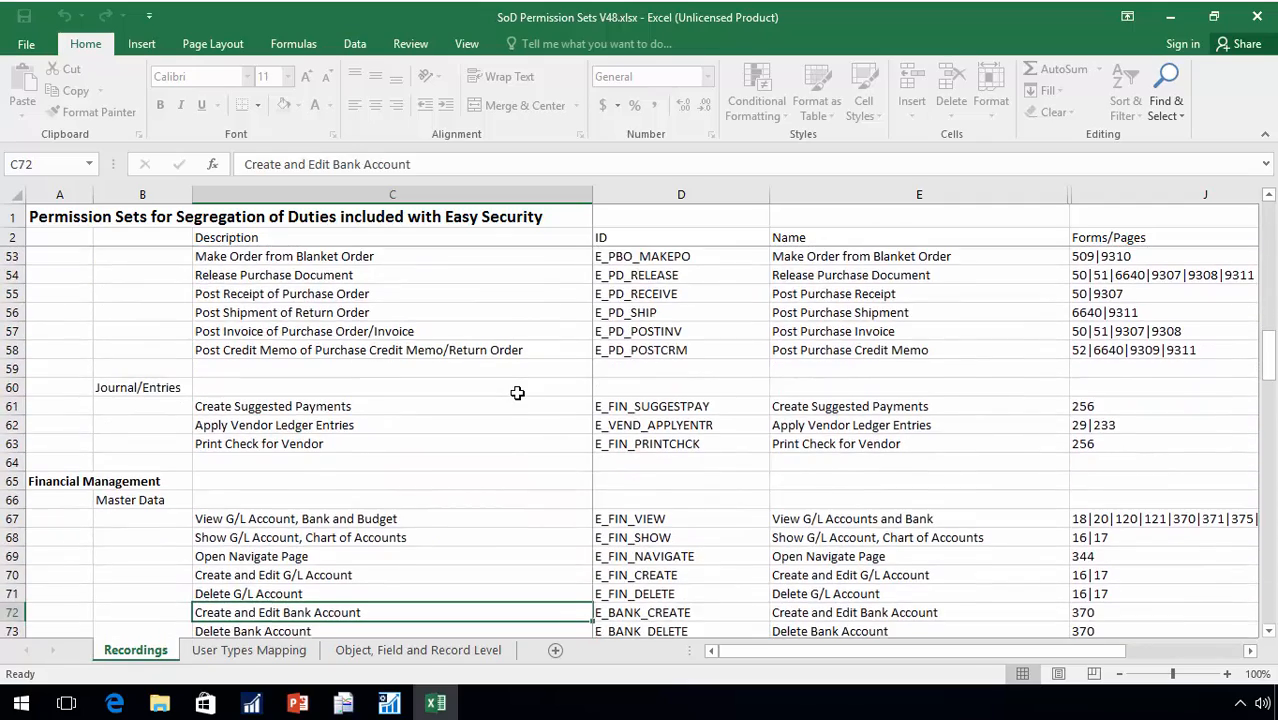
{"action": "key", "text": "Down"}
{"action": "key", "text": "Down"}
{"action": "key", "text": "Down"}
{"action": "key", "text": "Down"}
{"action": "key", "text": "Down"}
{"action": "key", "text": "Down"}
{"action": "key", "text": "Down"}
{"action": "key", "text": "Down"}
{"action": "key", "text": "Down"}
{"action": "key", "text": "Down"}
{"action": "key", "text": "Down"}
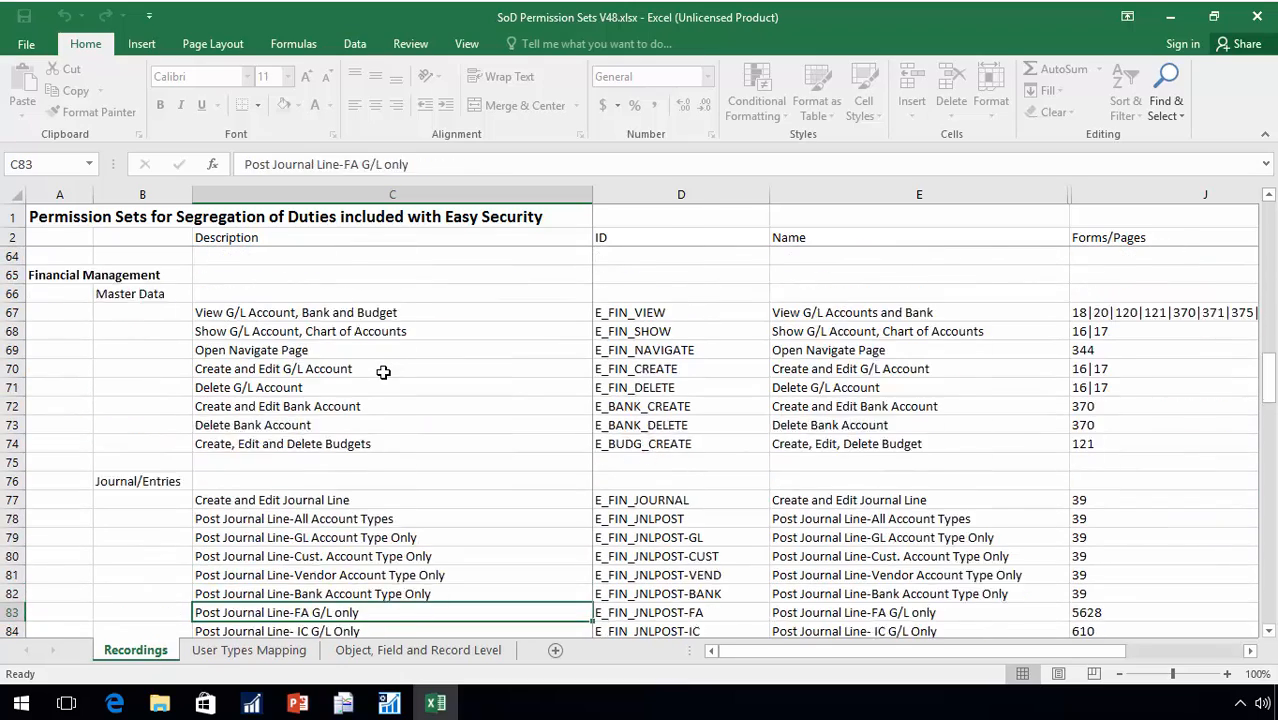
{"action": "key", "text": "Down"}
{"action": "key", "text": "Down"}
{"action": "key", "text": "Up"}
{"action": "key", "text": "Up"}
{"action": "key", "text": "Down"}
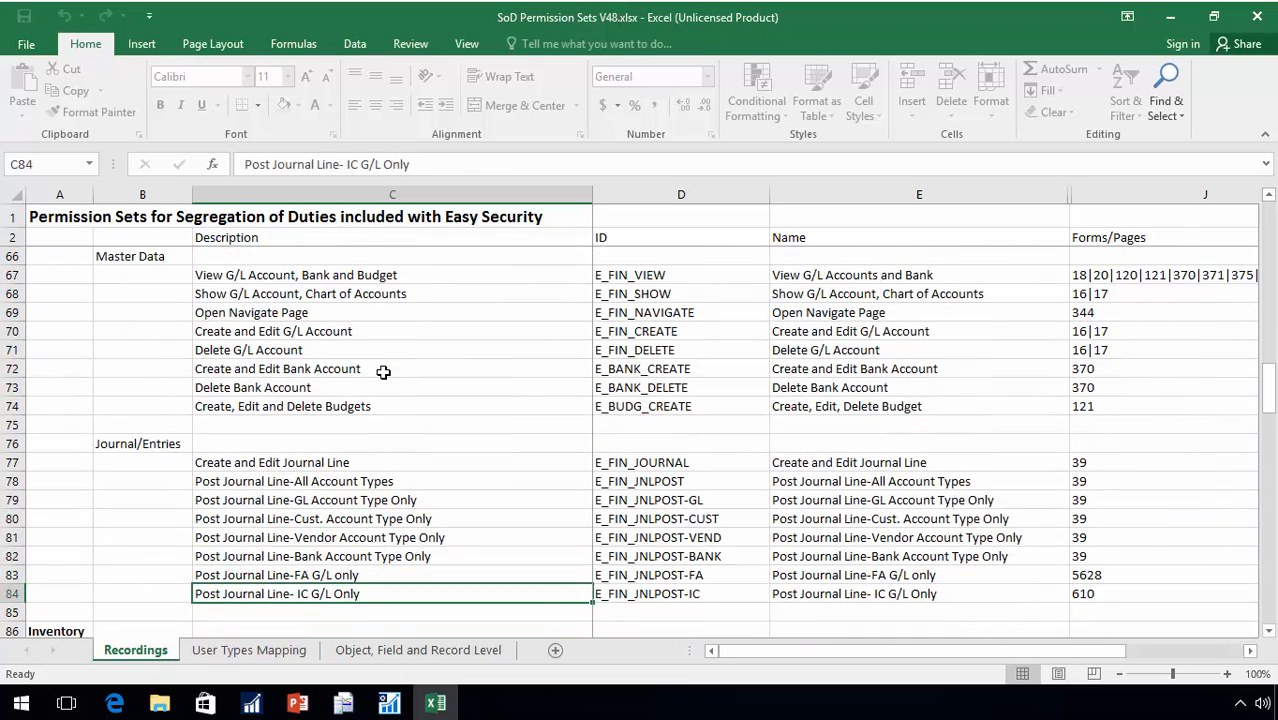
Review the Inventory permission sets covering items, transfer orders and item journals
{"action": "key", "text": "Down"}
{"action": "key", "text": "Down"}
{"action": "key", "text": "Down"}
{"action": "key", "text": "Down"}
{"action": "key", "text": "Down"}
{"action": "key", "text": "Down"}
{"action": "key", "text": "Down"}
{"action": "key", "text": "Down"}
{"action": "key", "text": "Down"}
{"action": "key", "text": "Down"}
{"action": "key", "text": "Down"}
{"action": "key", "text": "Down"}
{"action": "key", "text": "Down"}
{"action": "key", "text": "Down"}
{"action": "key", "text": "Down"}
{"action": "key", "text": "Down"}
{"action": "key", "text": "Down"}
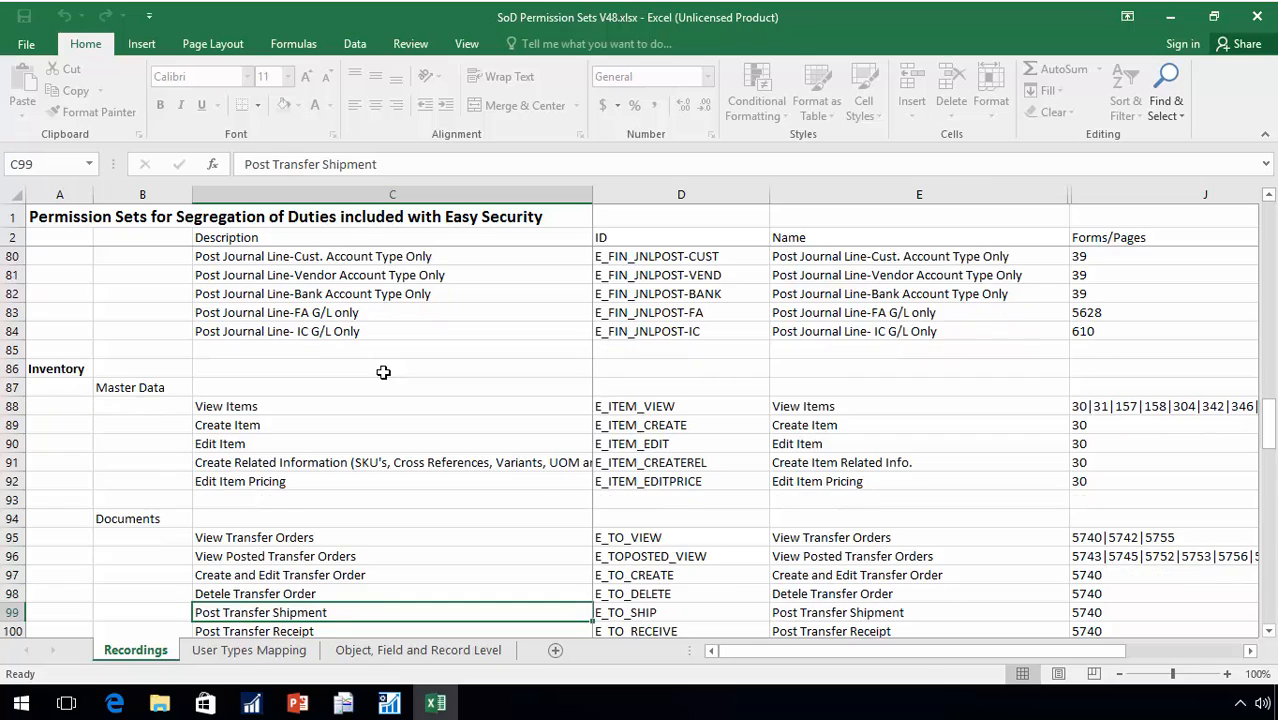
{"action": "key", "text": "Down"}
{"action": "key", "text": "Down"}
{"action": "key", "text": "Down"}
{"action": "key", "text": "Down"}
{"action": "key", "text": "Down"}
{"action": "key", "text": "Down"}
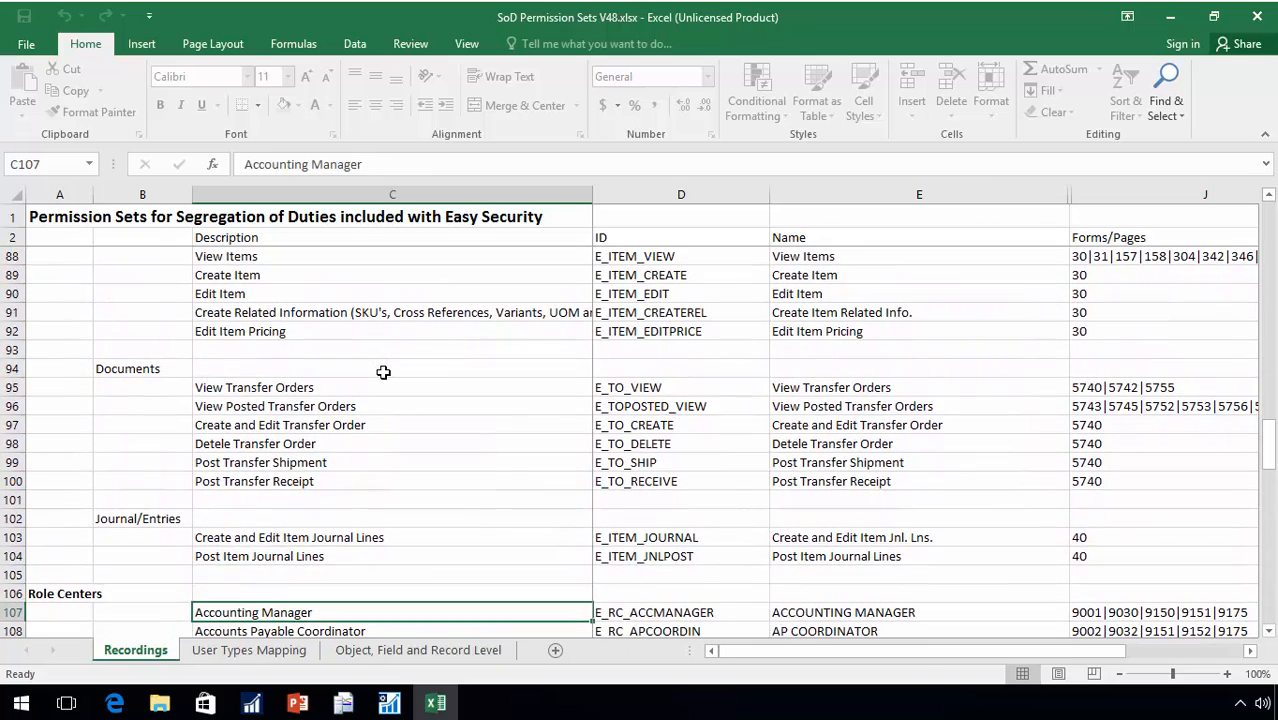
{"action": "key", "text": "Up"}
{"action": "key", "text": "Up"}
{"action": "key", "text": "Up"}
{"action": "key", "text": "Left"}
{"action": "key", "text": "Left"}
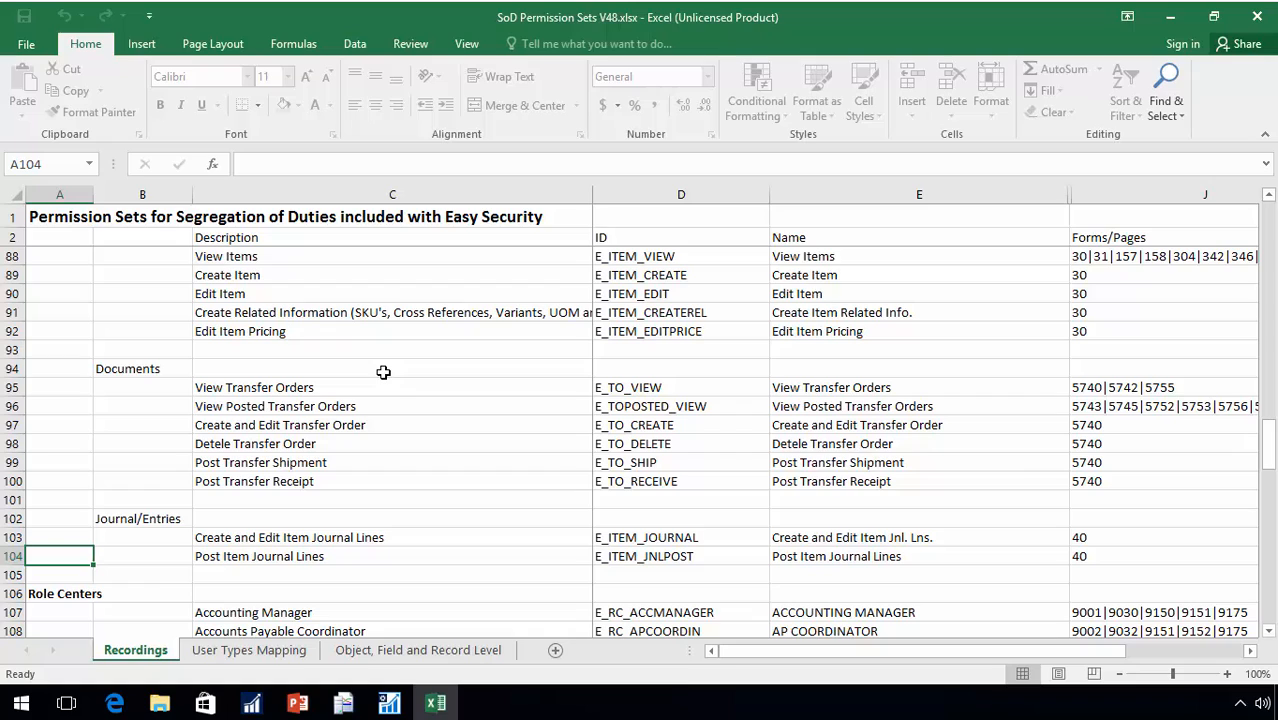
{"action": "key", "text": "Down"}
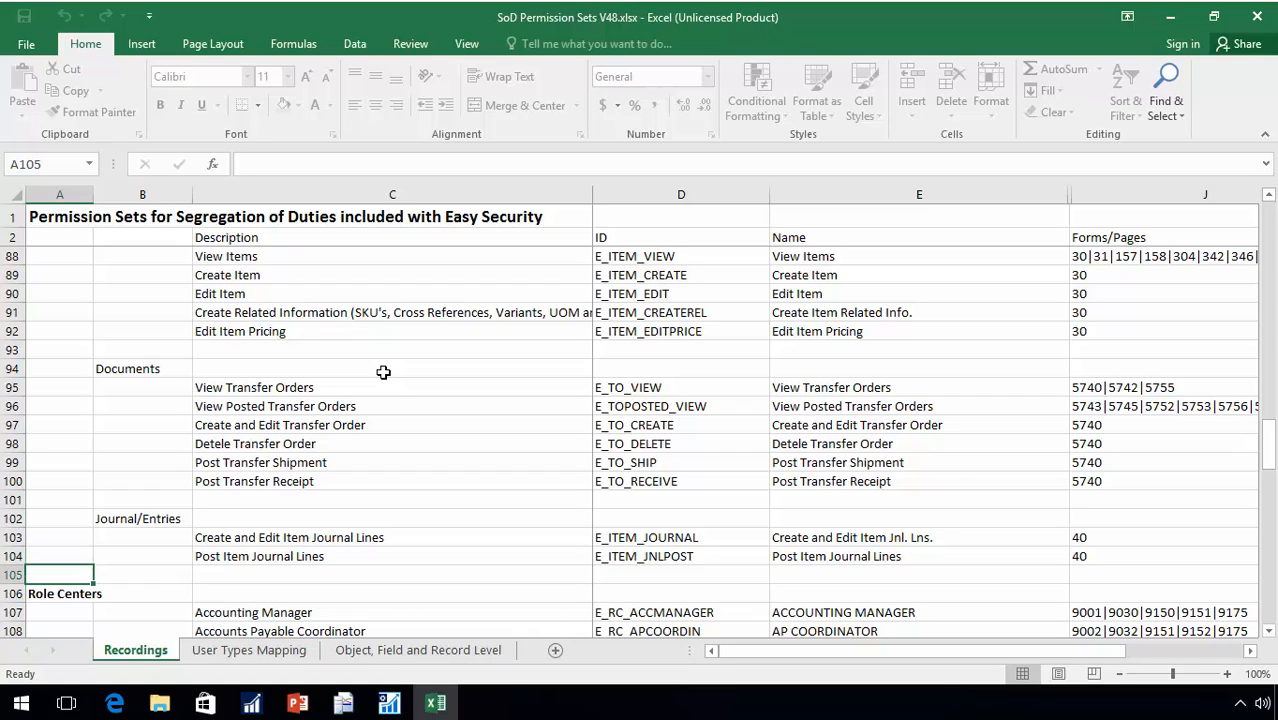
{"action": "key", "text": "Right"}
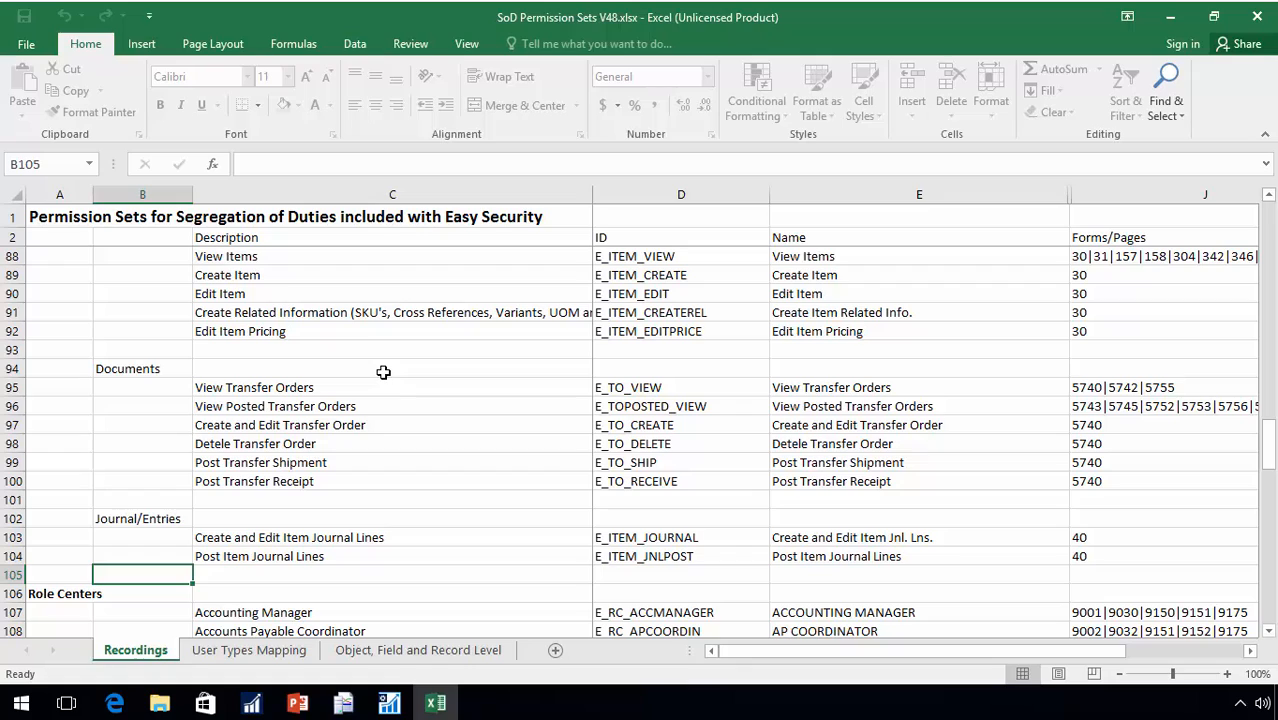
Look through the Role Centers permission sets and select the Sales Order Processor description
{"action": "key", "text": "Down"}
{"action": "key", "text": "Down"}
{"action": "key", "text": "Down"}
{"action": "key", "text": "Down"}
{"action": "key", "text": "Down"}
{"action": "key", "text": "Down"}
{"action": "key", "text": "Down"}
{"action": "key", "text": "Down"}
{"action": "key", "text": "Down"}
{"action": "key", "text": "Down"}
{"action": "key", "text": "Down"}
{"action": "key", "text": "Down"}
{"action": "key", "text": "Down"}
{"action": "key", "text": "Down"}
{"action": "key", "text": "Down"}
{"action": "key", "text": "Down"}
{"action": "key", "text": "Down"}
{"action": "key", "text": "Down"}
{"action": "key", "text": "Down"}
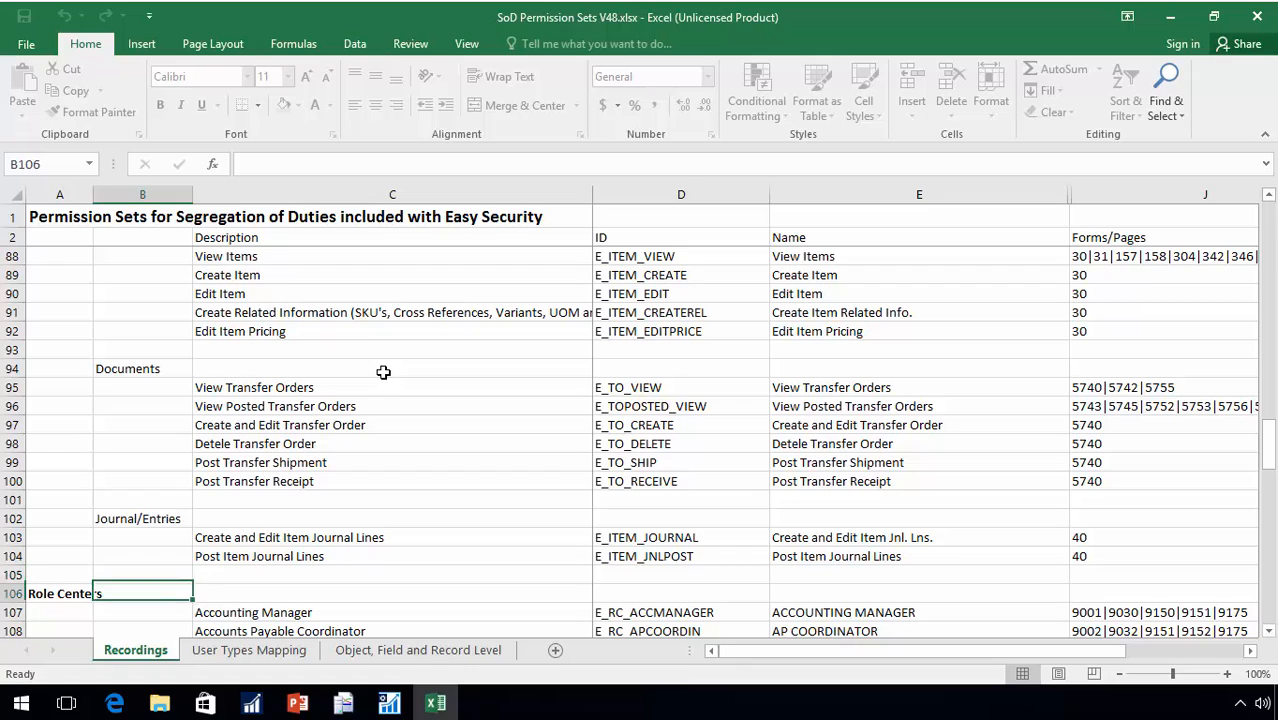
{"action": "scroll", "coordinate": [383, 371], "scroll_direction": "down", "scroll_amount": 3}
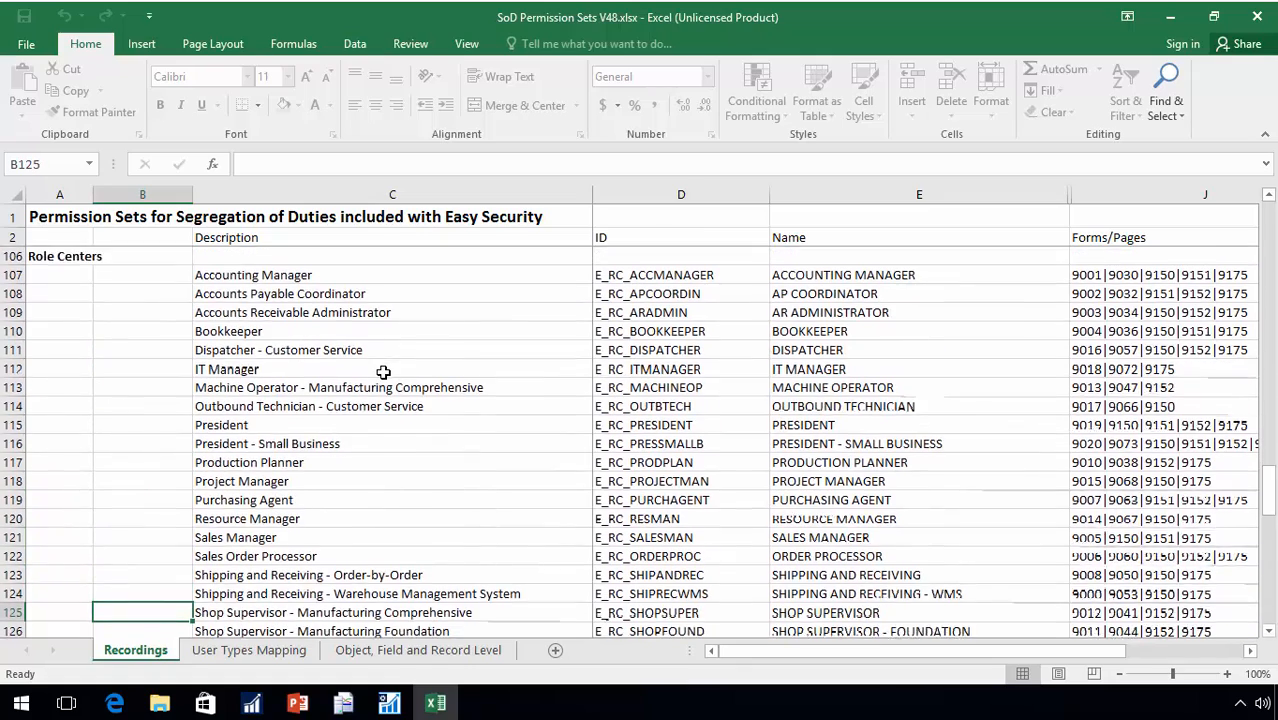
{"action": "key", "text": "Up"}
{"action": "key", "text": "Up"}
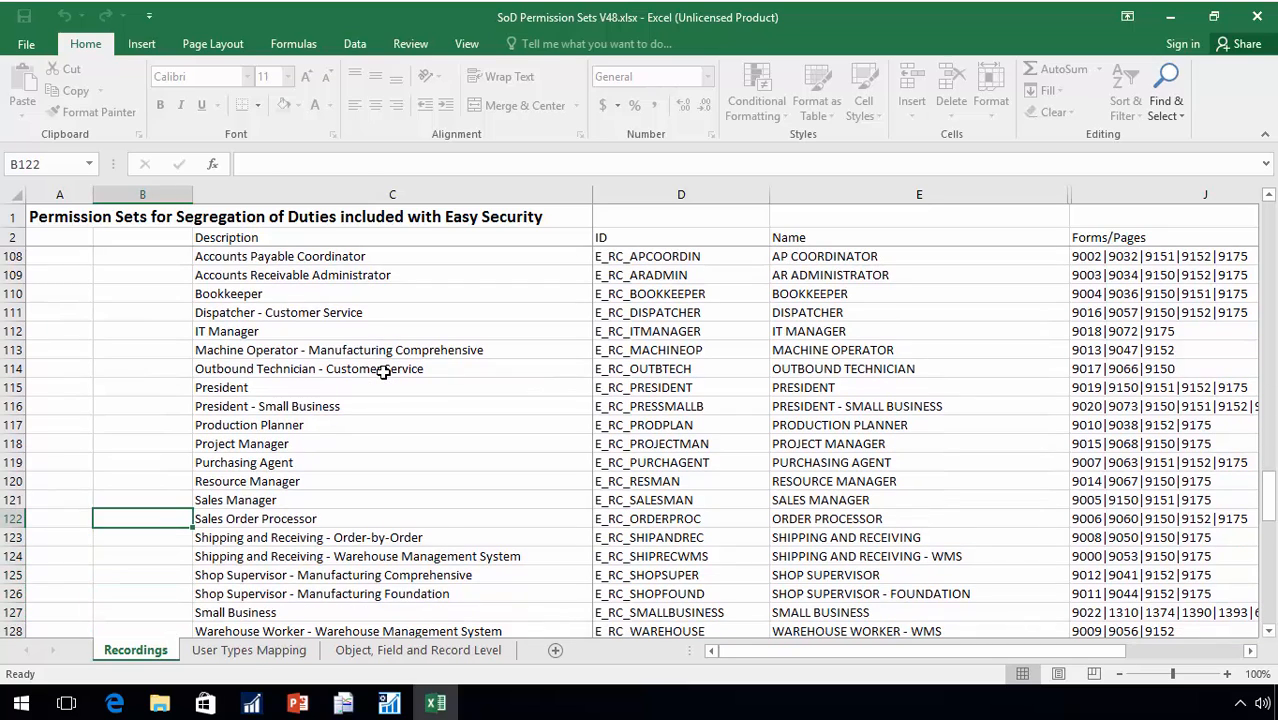
{"action": "key", "text": "Right"}
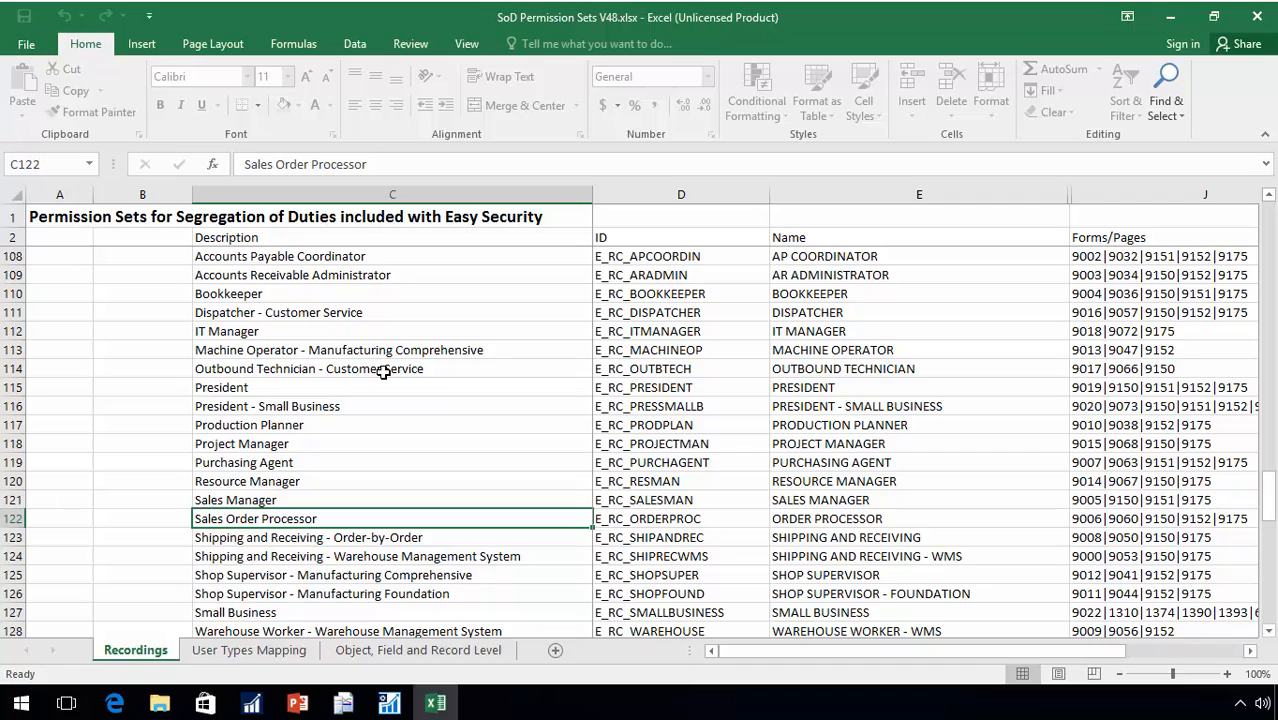
Review the remaining Role Centers rows and the Quick Security and Technical permission sets, down to Control Security in NAV
{"action": "key", "text": "Down"}
{"action": "key", "text": "Up"}
{"action": "key", "text": "Up"}
{"action": "key", "text": "Down"}
{"action": "key", "text": "Down"}
{"action": "key", "text": "Down"}
{"action": "key", "text": "Down"}
{"action": "key", "text": "Down"}
{"action": "key", "text": "Down"}
{"action": "key", "text": "Down"}
{"action": "key", "text": "Down"}
{"action": "key", "text": "Down"}
{"action": "key", "text": "Down"}
{"action": "key", "text": "Down"}
{"action": "key", "text": "Down"}
{"action": "key", "text": "Down"}
{"action": "key", "text": "Down"}
{"action": "key", "text": "Down"}
{"action": "key", "text": "Down"}
{"action": "key", "text": "Down"}
{"action": "key", "text": "Down"}
{"action": "key", "text": "Down"}
{"action": "key", "text": "Down"}
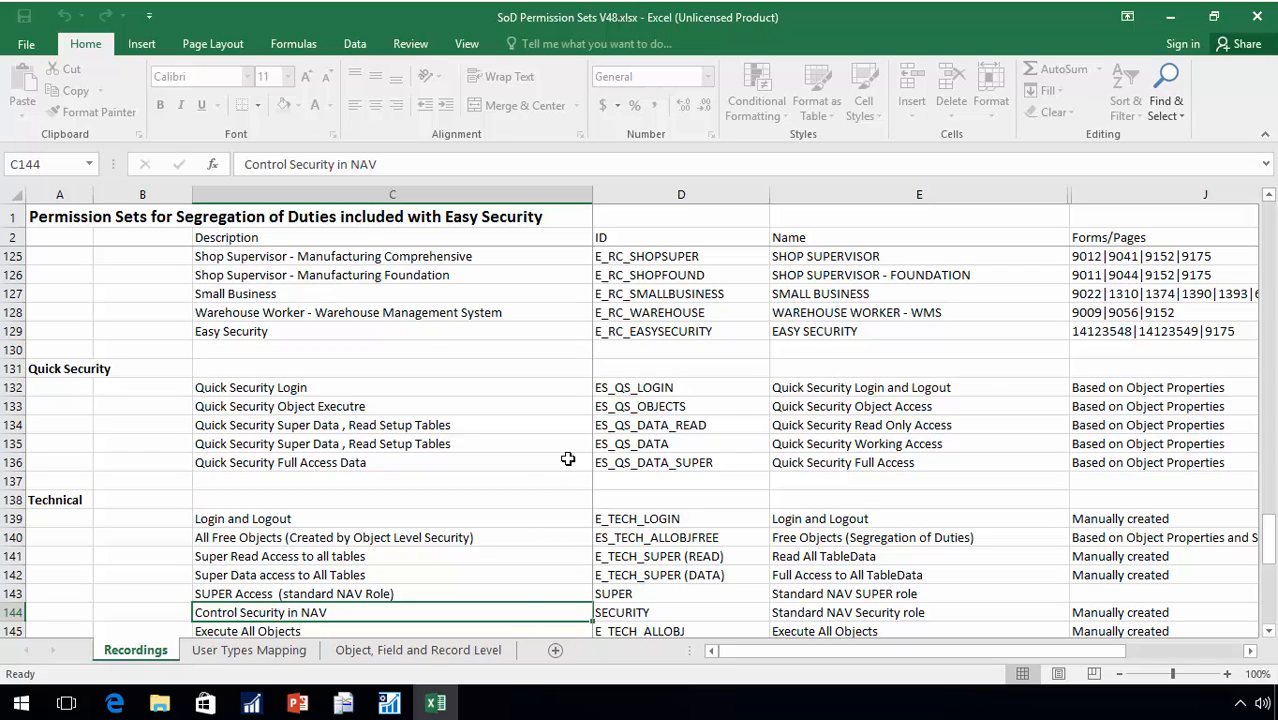
Show the User Types Mapping sheet and select the whole Customer Service column
{"action": "left_click", "coordinate": [248, 650]}
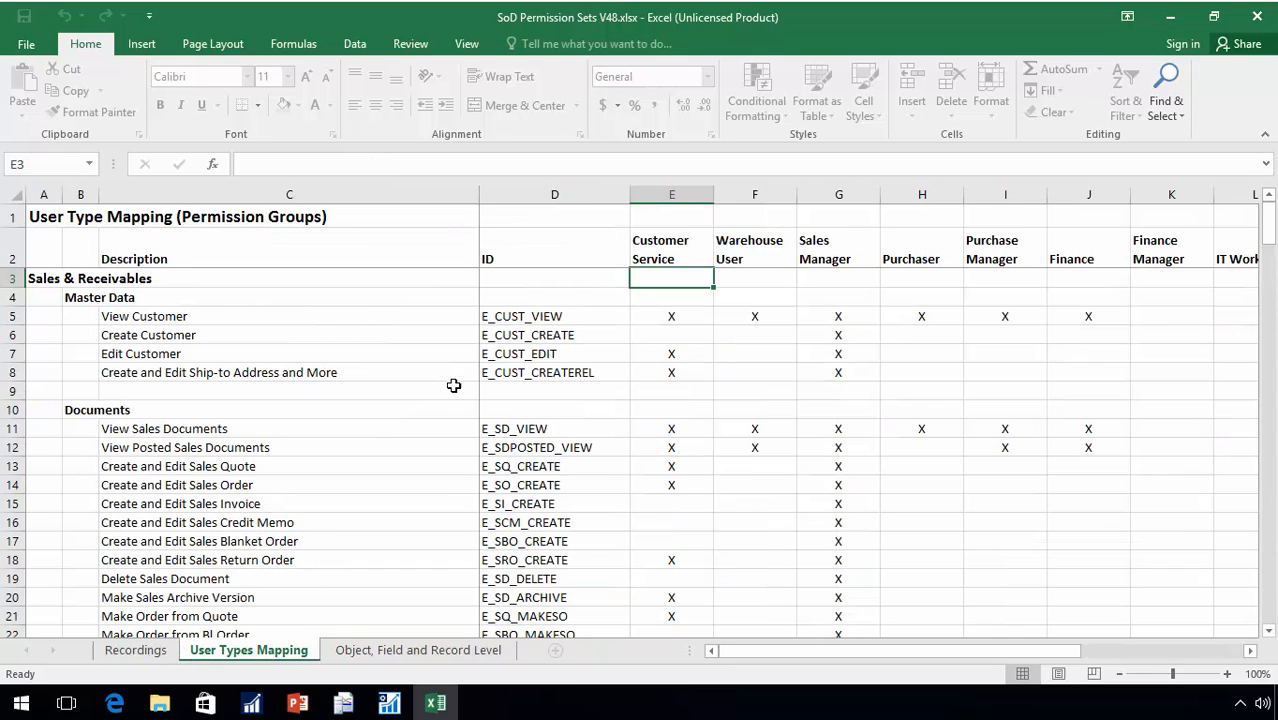
{"action": "left_click", "coordinate": [676, 196]}
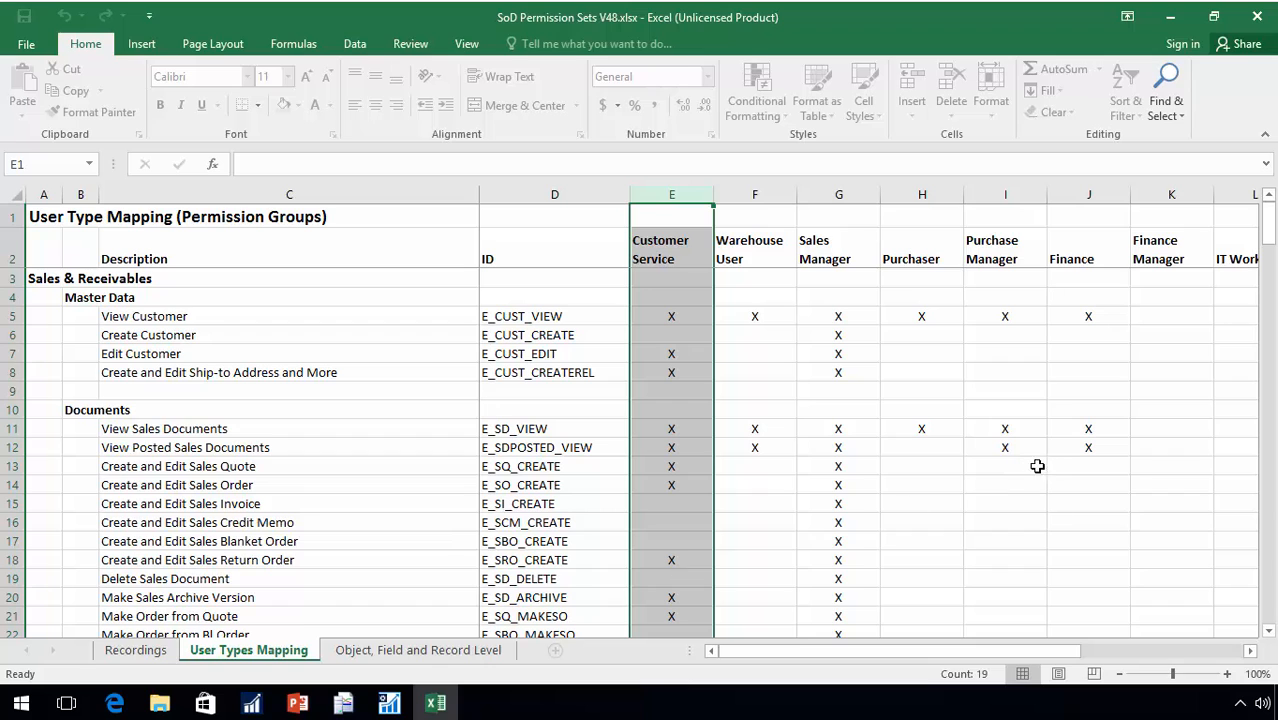
Review the User Types Mapping sheet from the Sales & Receivables rows down to the Technical permission sets
{"action": "left_click", "coordinate": [1270, 586]}
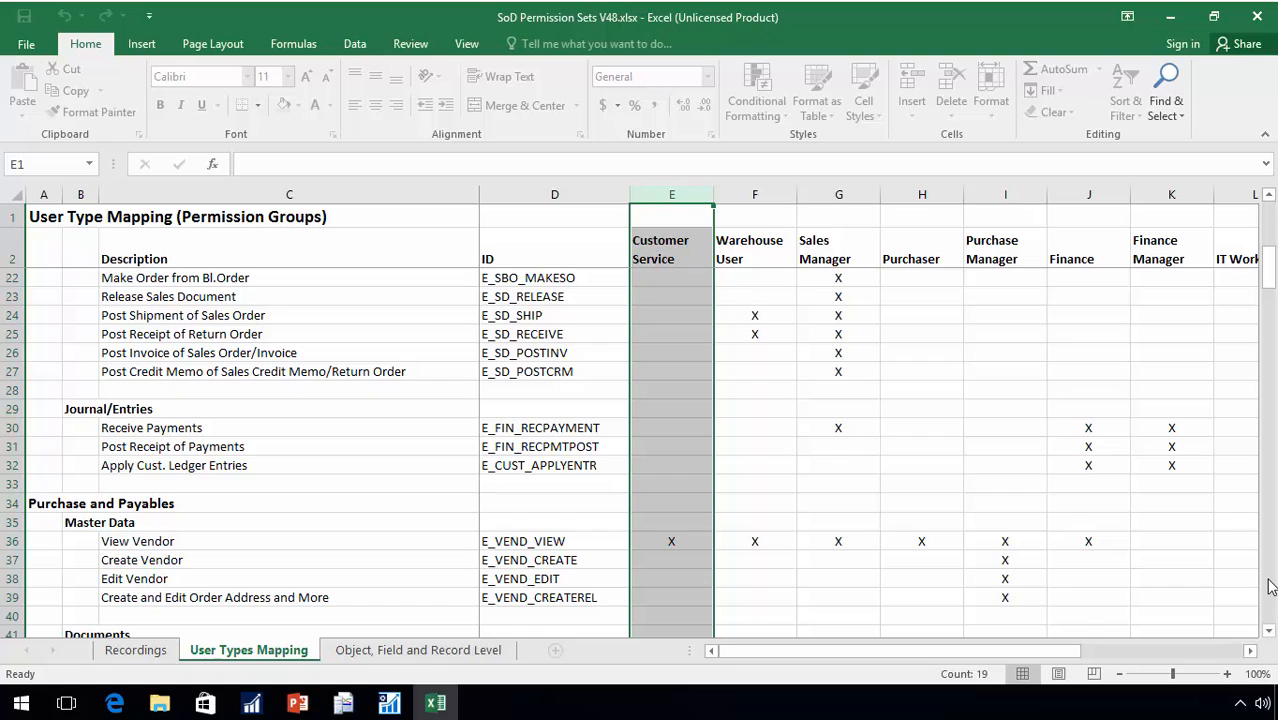
{"action": "left_click", "coordinate": [1270, 587]}
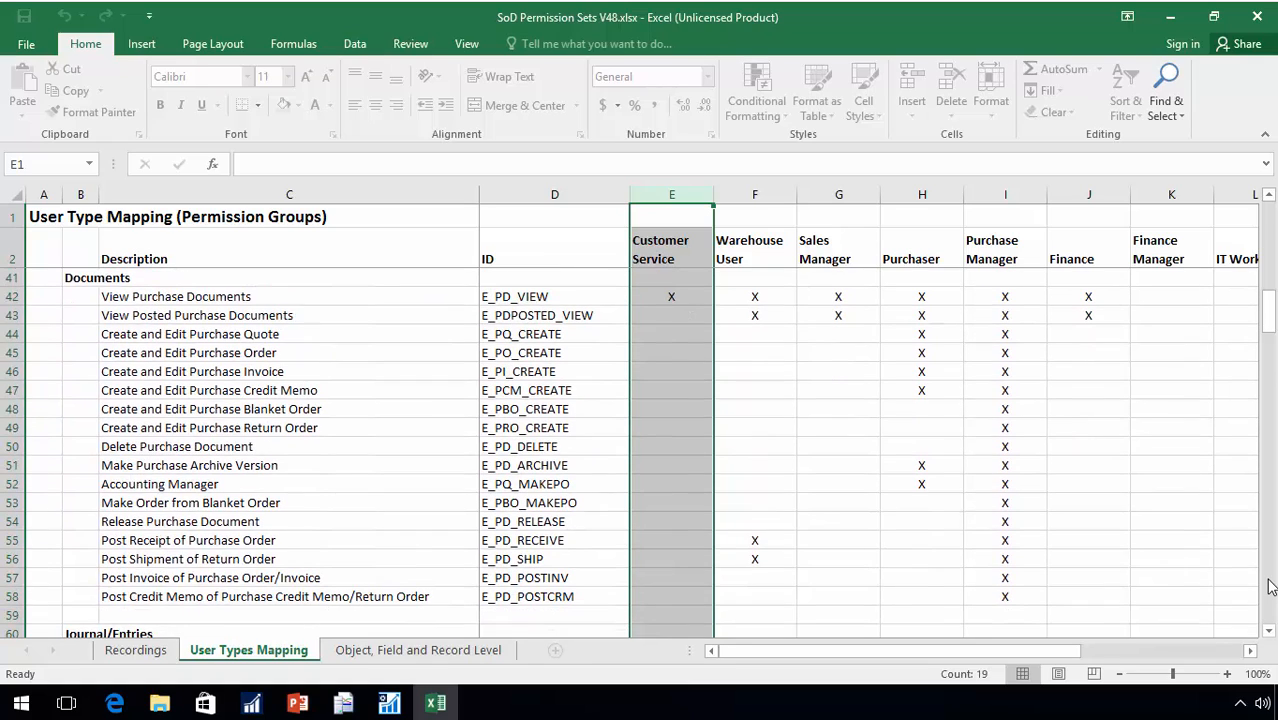
{"action": "left_click", "coordinate": [1270, 587]}
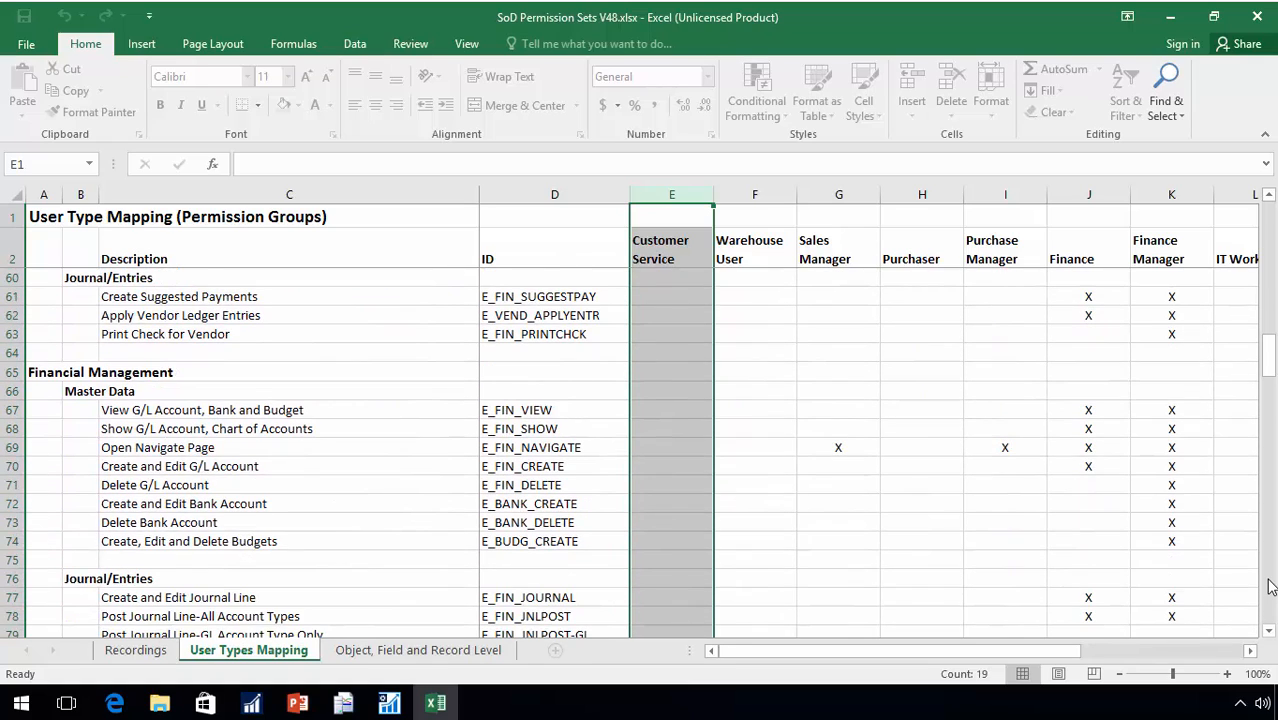
{"action": "left_click", "coordinate": [1270, 587]}
{"action": "left_click", "coordinate": [1270, 587]}
{"action": "left_click", "coordinate": [1270, 587]}
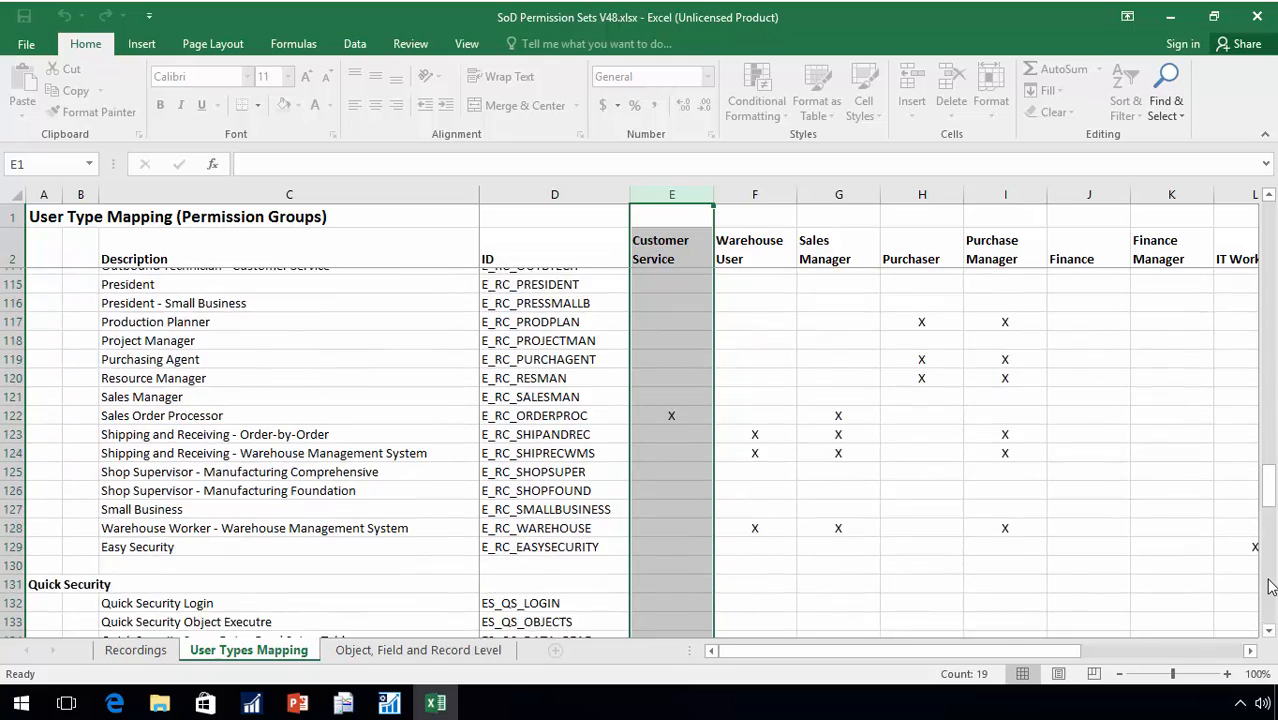
{"action": "left_click", "coordinate": [1270, 587]}
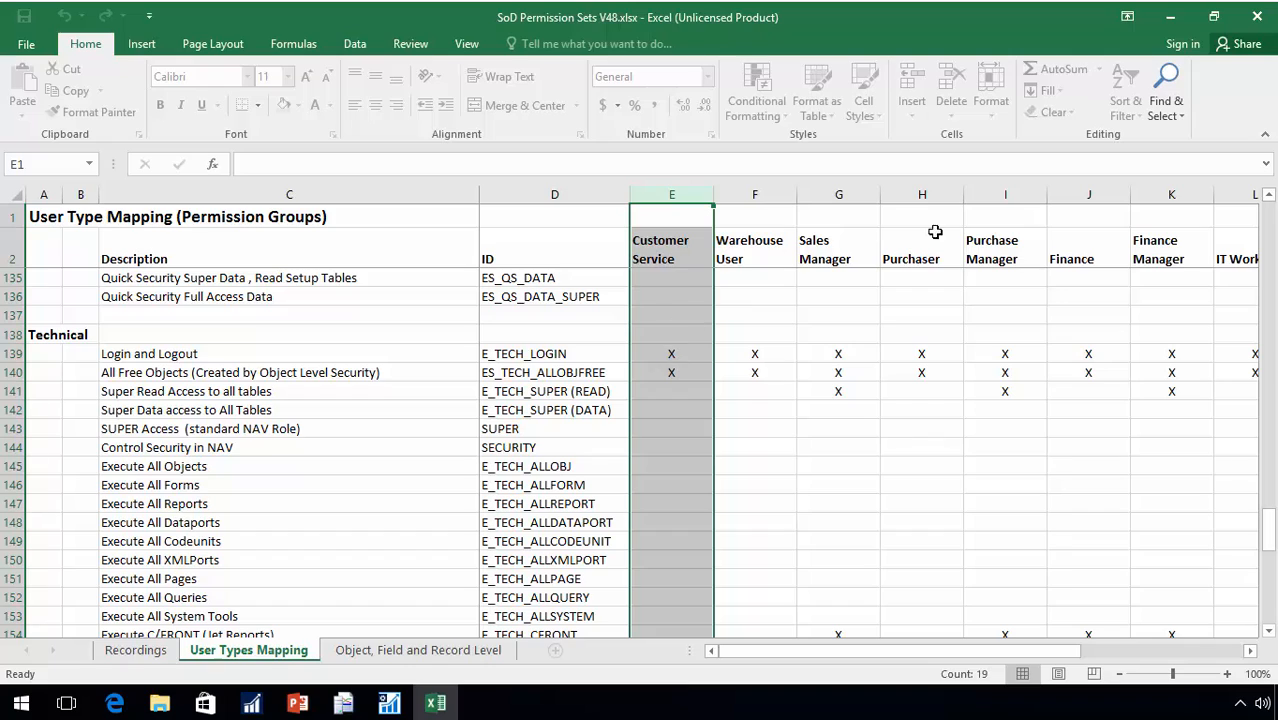
Switch from the Excel workbook to Microsoft Dynamics NAV and show the Permission Groups list
{"action": "left_click", "coordinate": [1168, 17]}
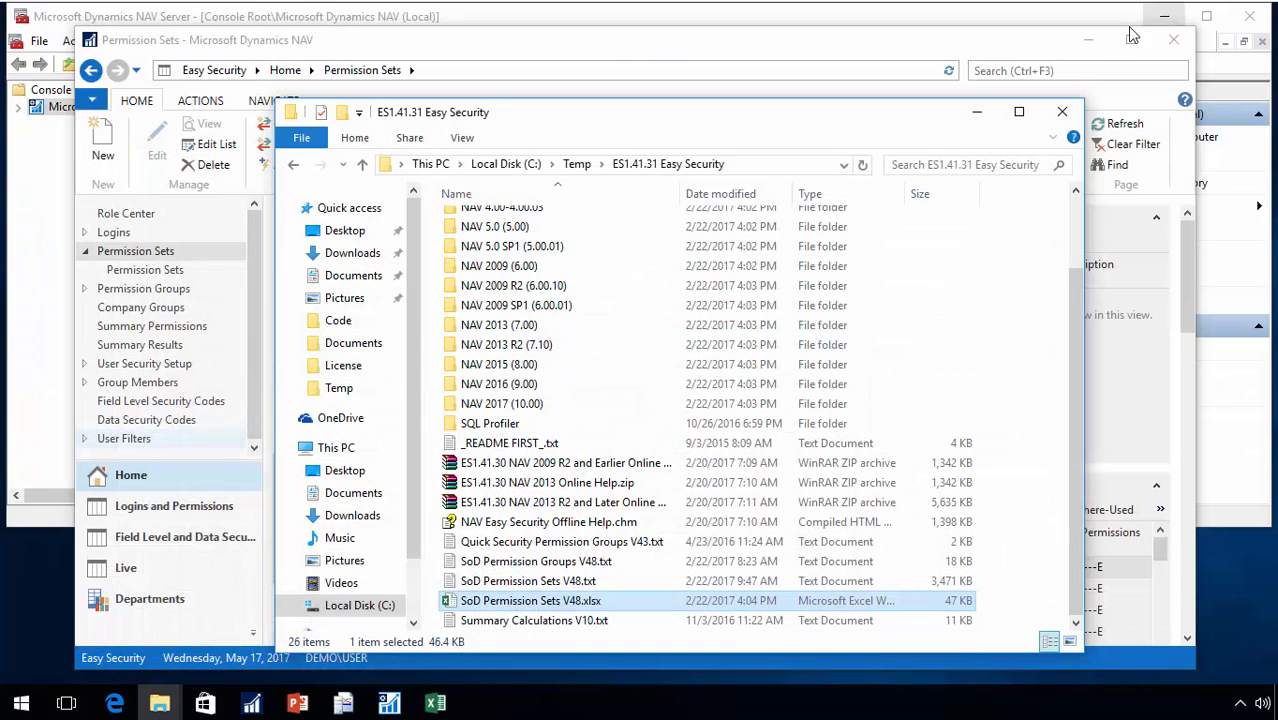
{"action": "left_click", "coordinate": [977, 112]}
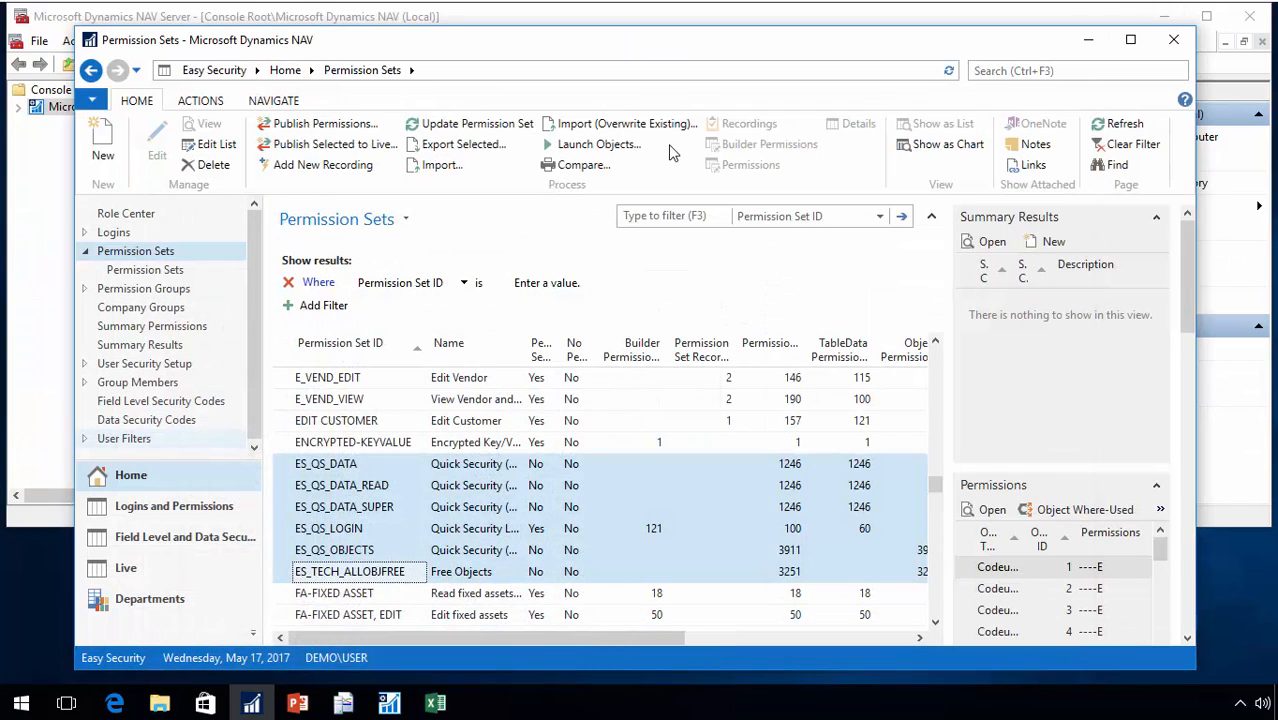
{"action": "left_click", "coordinate": [178, 288]}
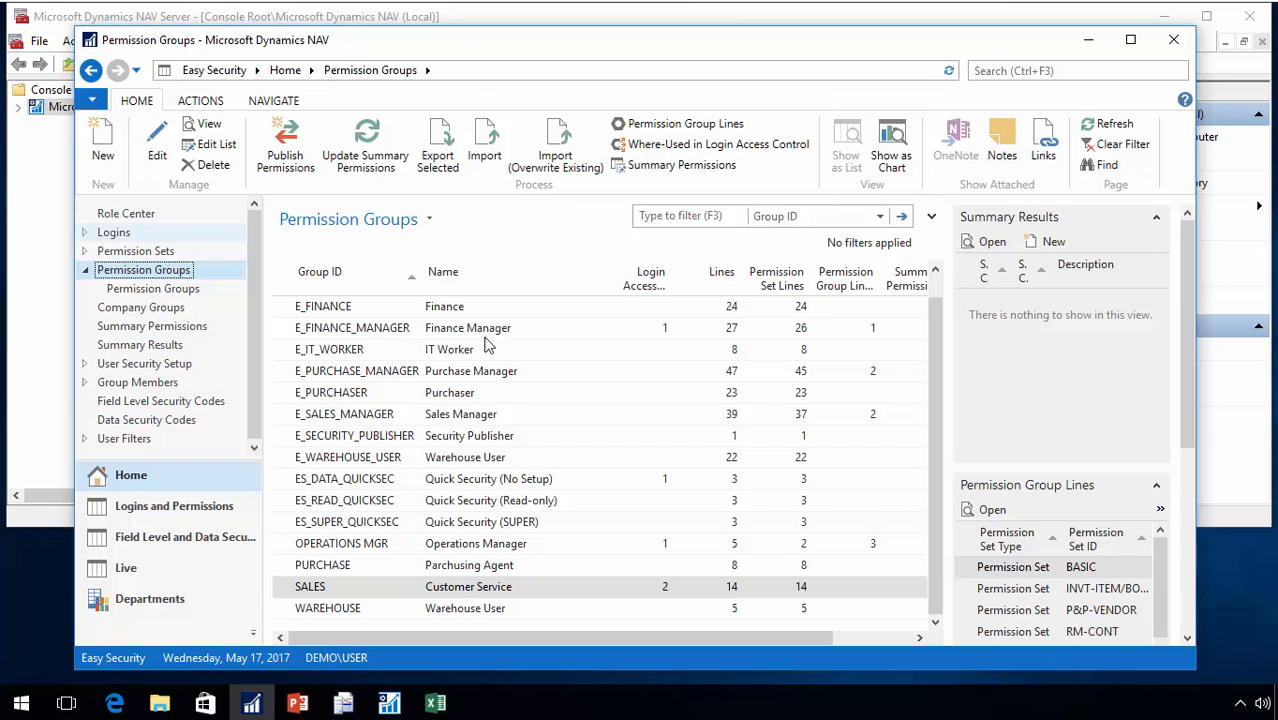
Show the Permission Sets list and select the E_CUST_EDIT permission set
{"action": "left_click", "coordinate": [155, 259]}
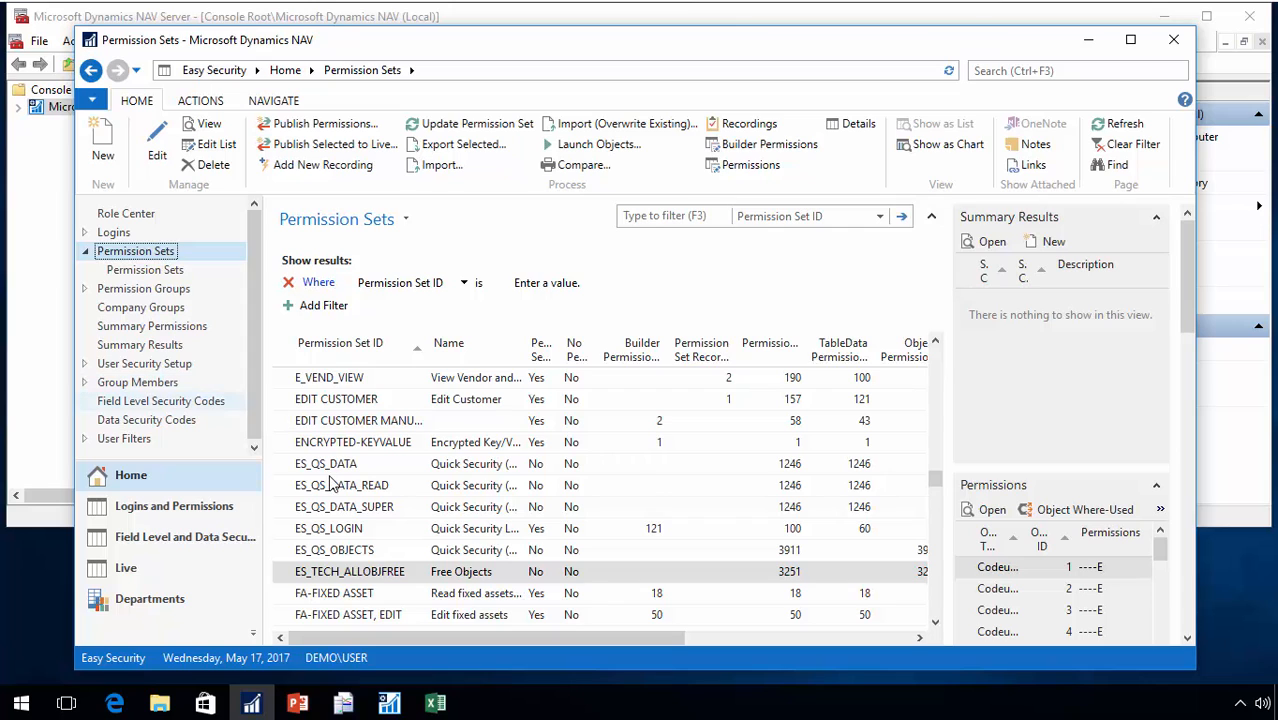
{"action": "scroll", "coordinate": [300, 450], "scroll_direction": "up", "scroll_amount": 8}
{"action": "scroll", "coordinate": [330, 485], "scroll_direction": "up", "scroll_amount": 10}
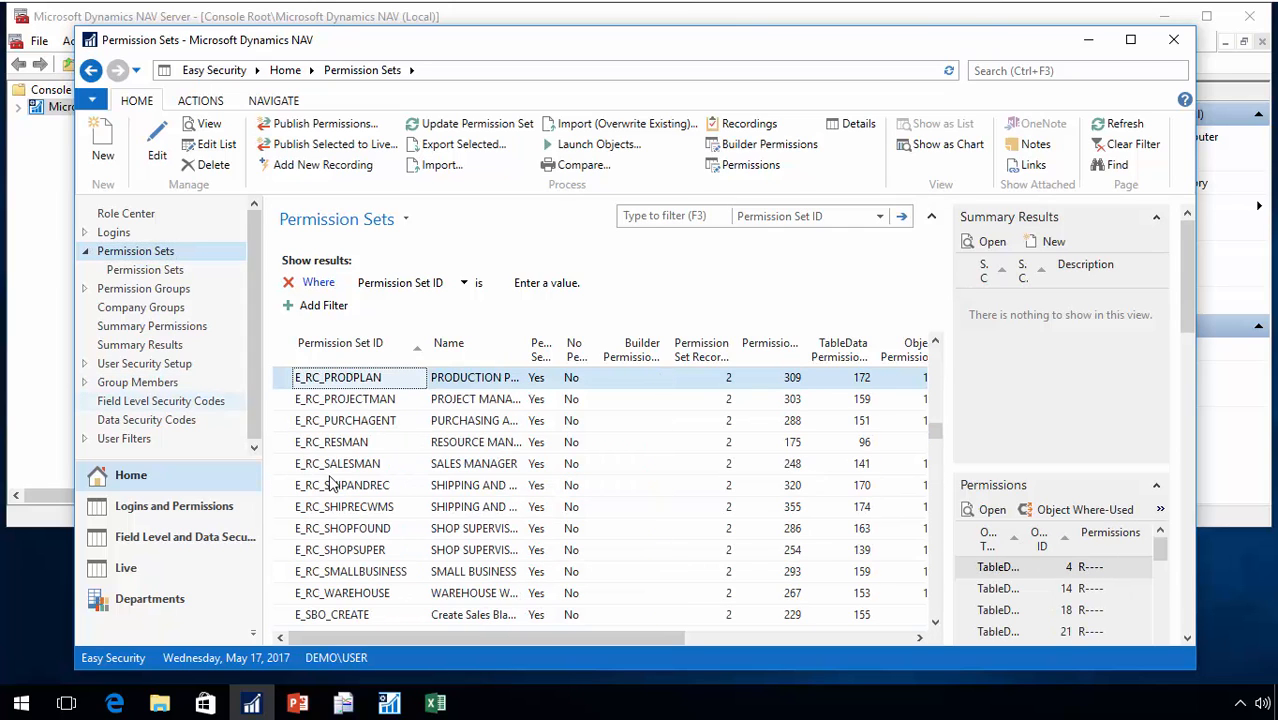
{"action": "scroll", "coordinate": [330, 485], "scroll_direction": "up", "scroll_amount": 15}
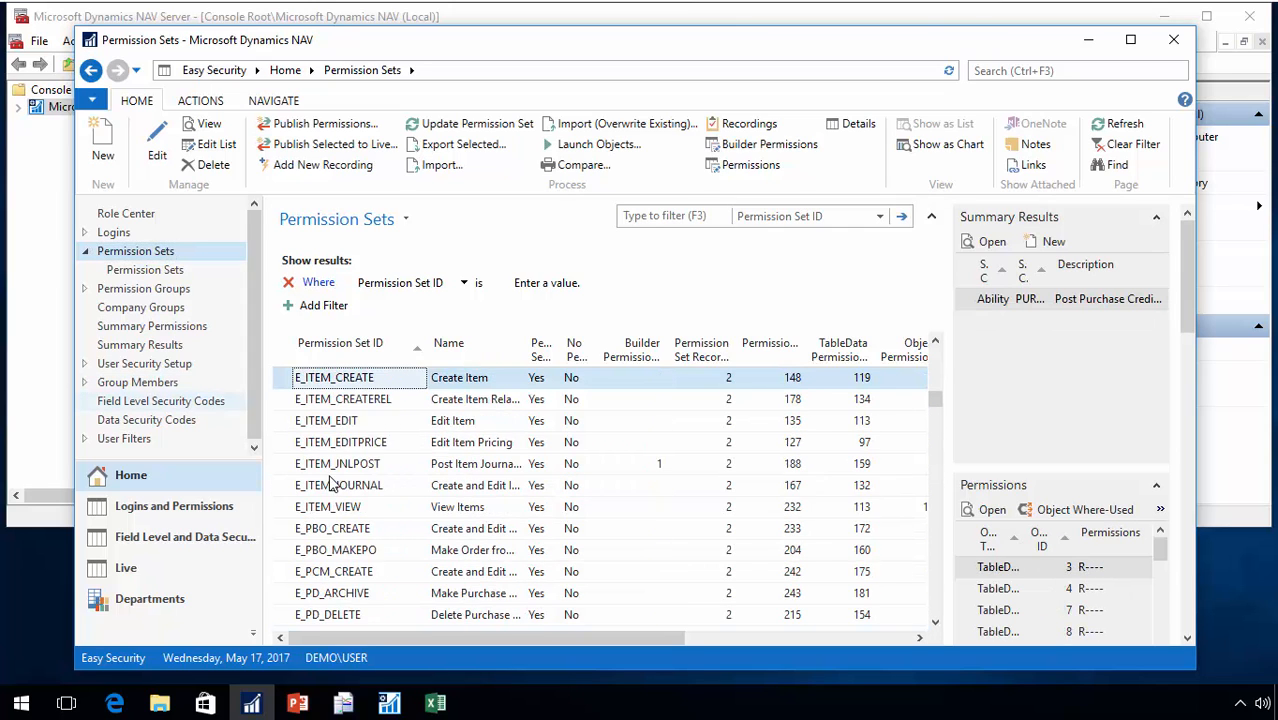
{"action": "scroll", "coordinate": [333, 484], "scroll_direction": "down", "scroll_amount": 5}
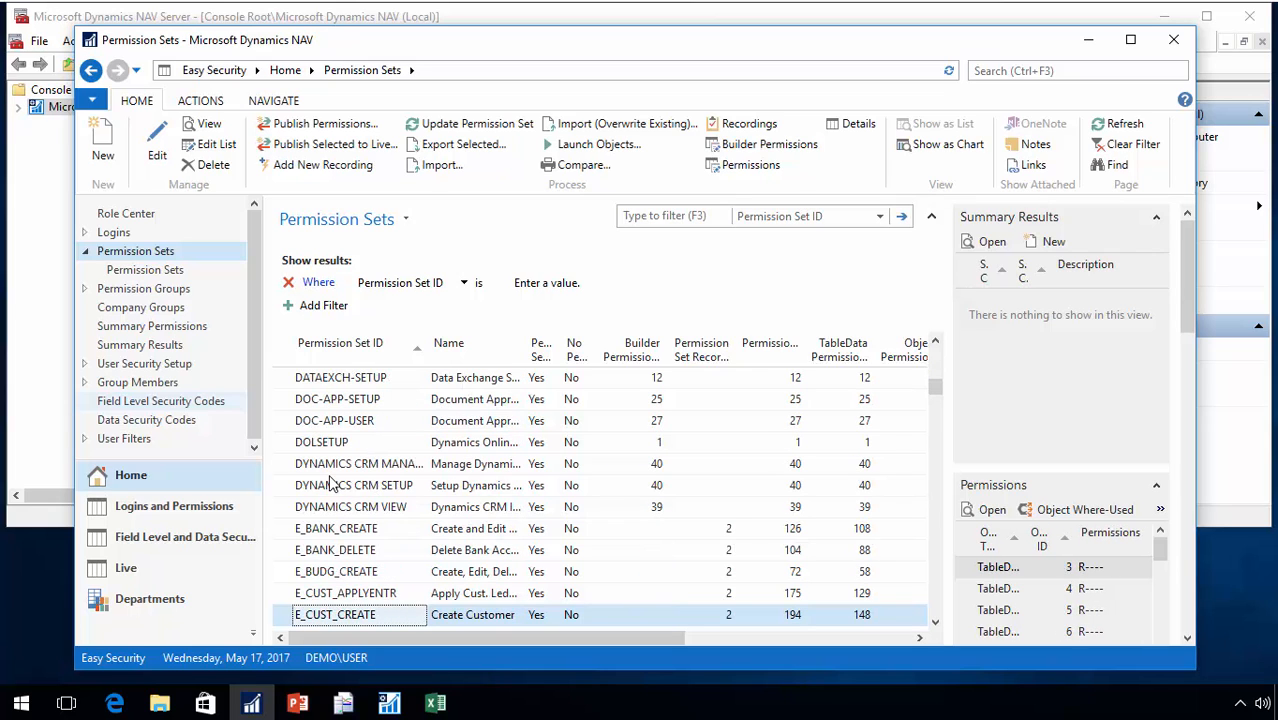
{"action": "key", "text": "Down"}
{"action": "key", "text": "Down"}
{"action": "key", "text": "Down"}
{"action": "key", "text": "Up"}
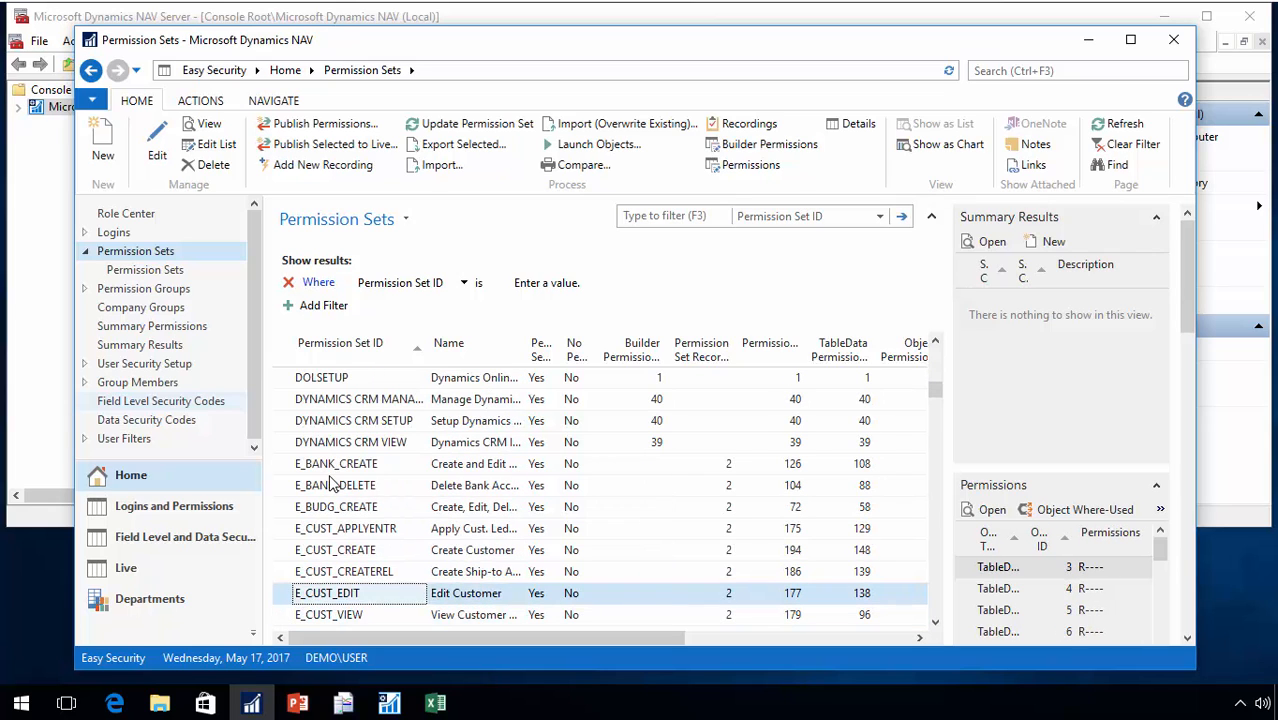
{"action": "key", "text": "Right"}
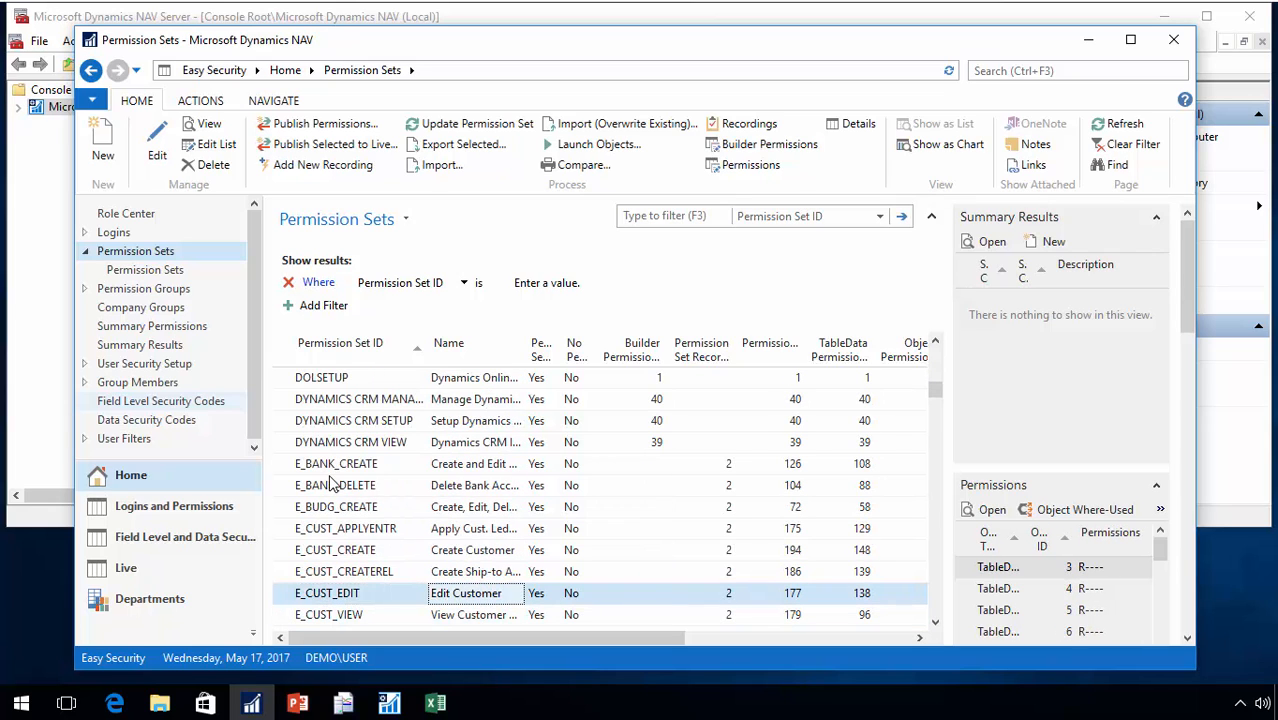
Show the recordings of E_CUST_EDIT and examine the recording permissions of E_CUST_EDITV48
{"action": "left_click", "coordinate": [729, 594]}
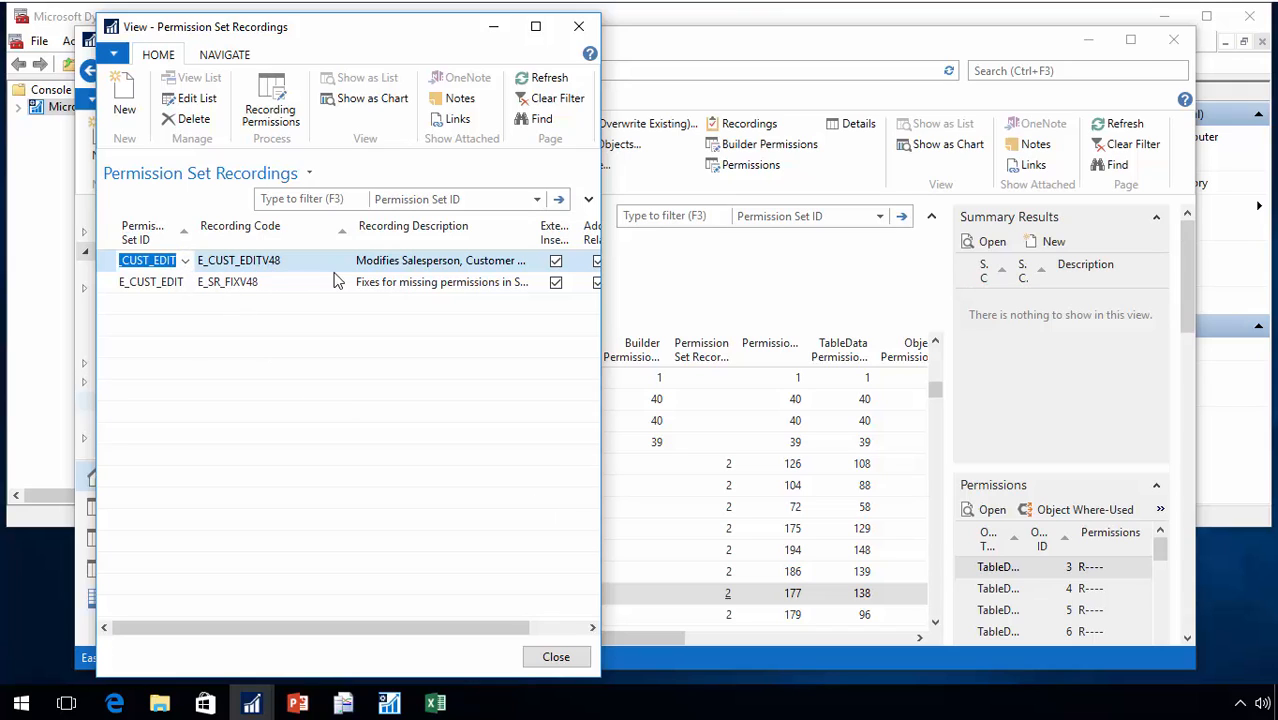
{"action": "left_click", "coordinate": [278, 118]}
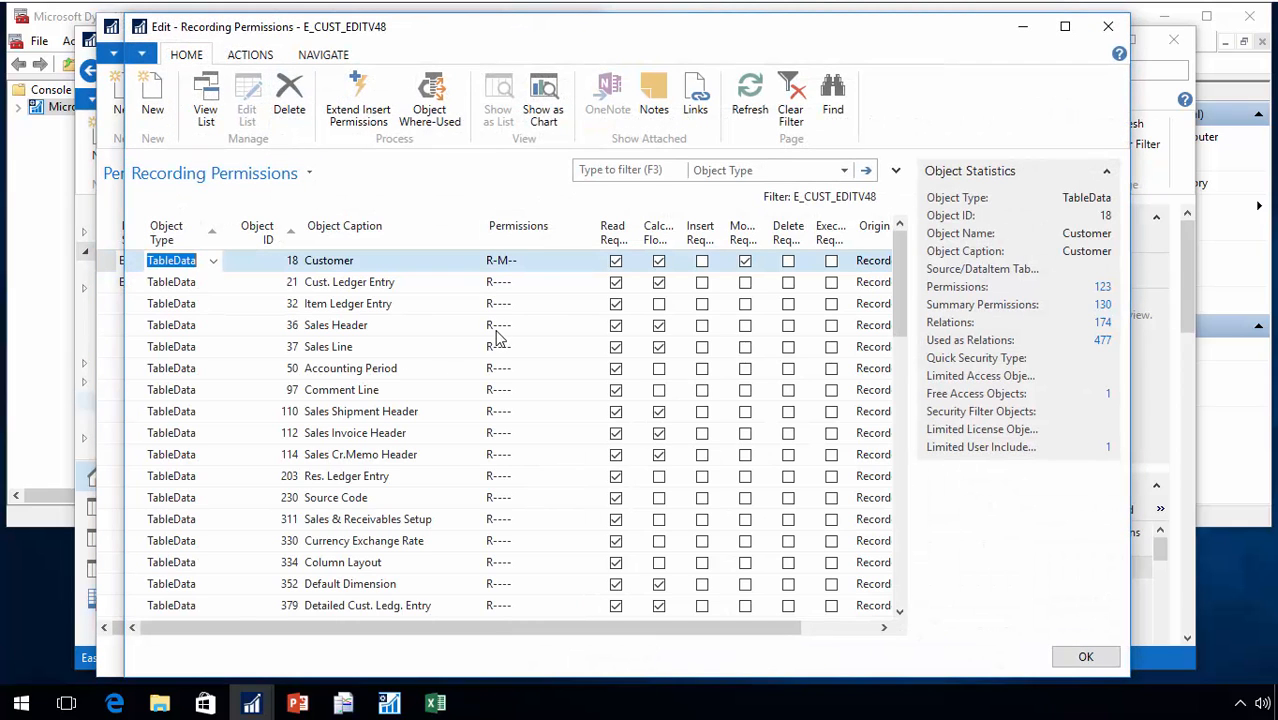
{"action": "key", "text": "Escape"}
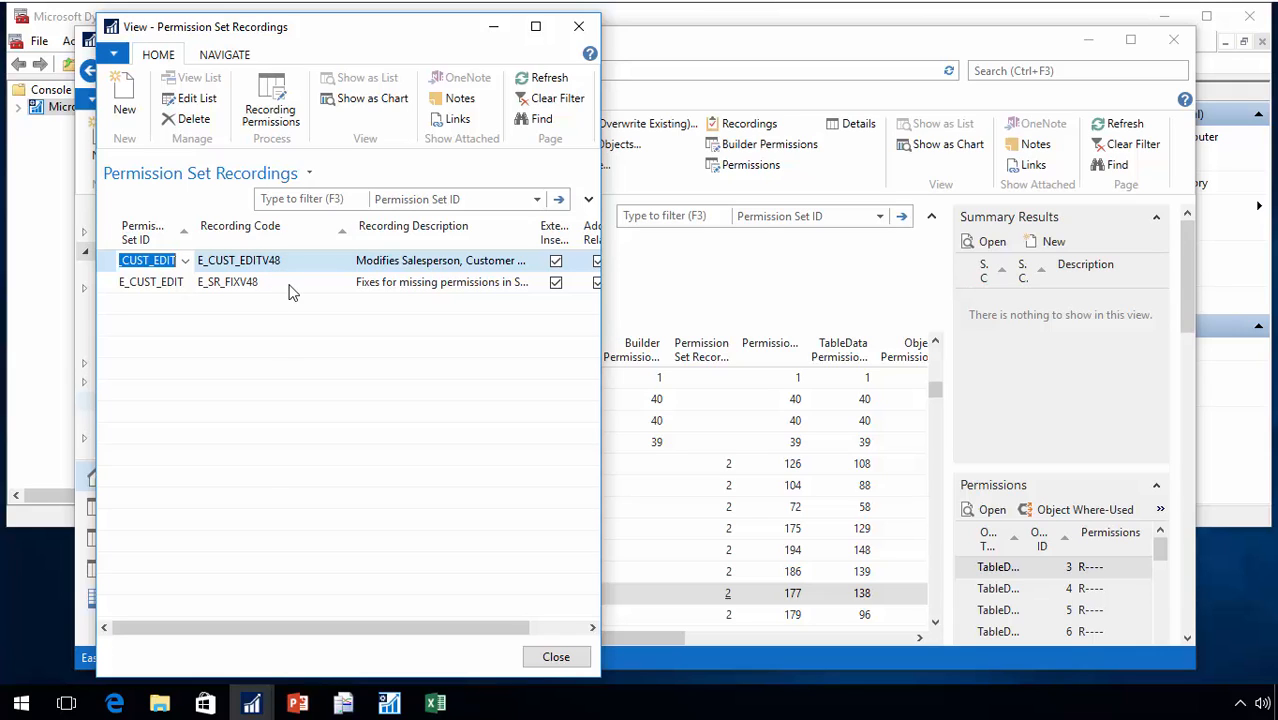
Examine the recording permissions of the E_SR_FIXV48 recording
{"action": "left_click", "coordinate": [291, 288]}
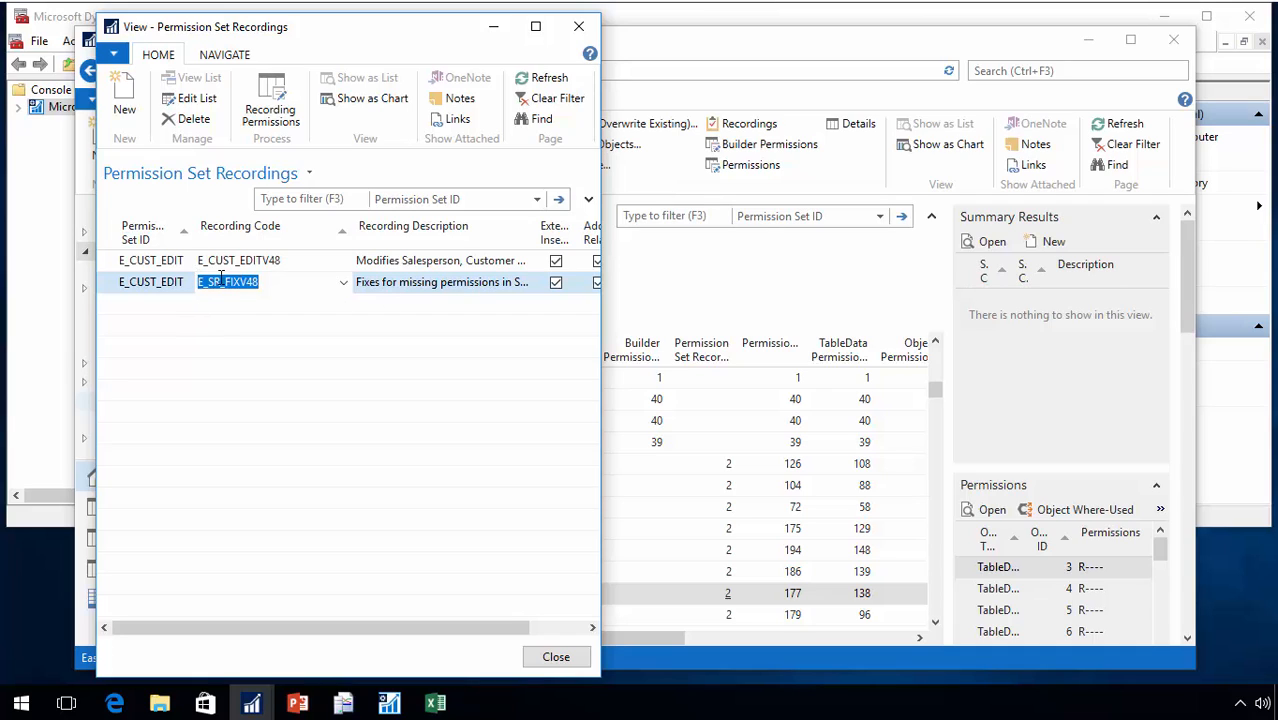
{"action": "left_click", "coordinate": [273, 112]}
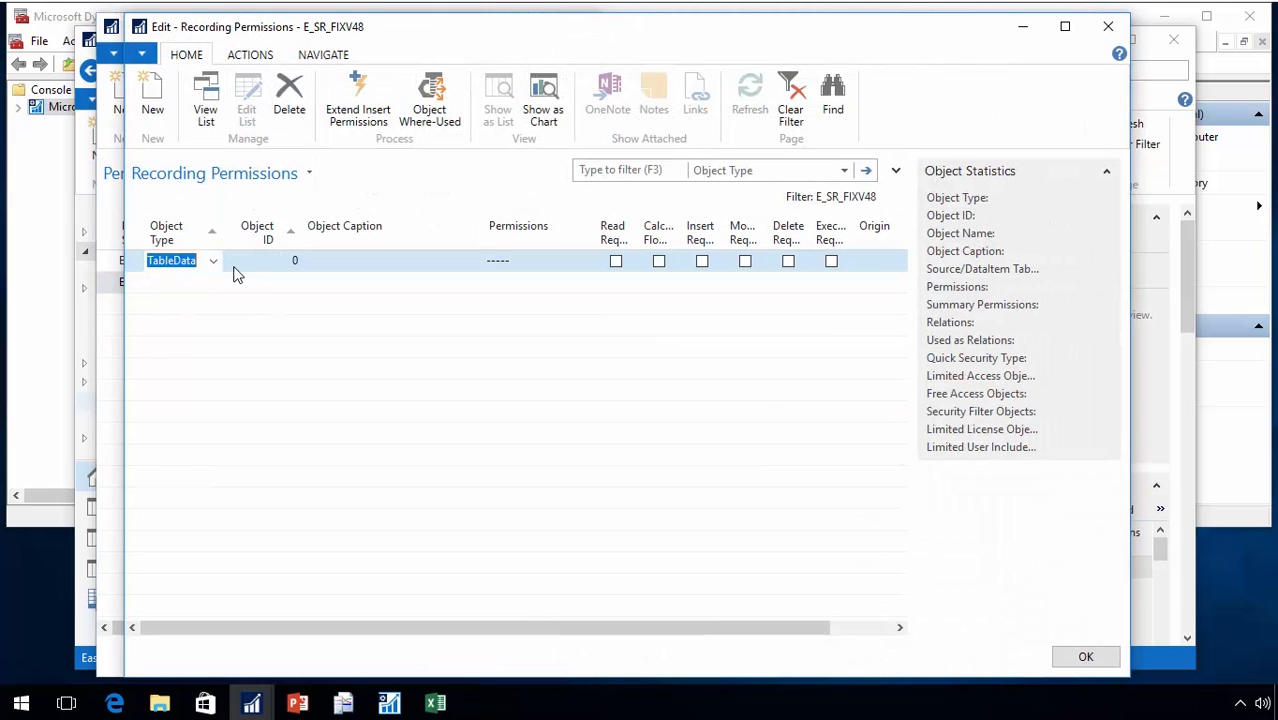
{"action": "key", "text": "Escape"}
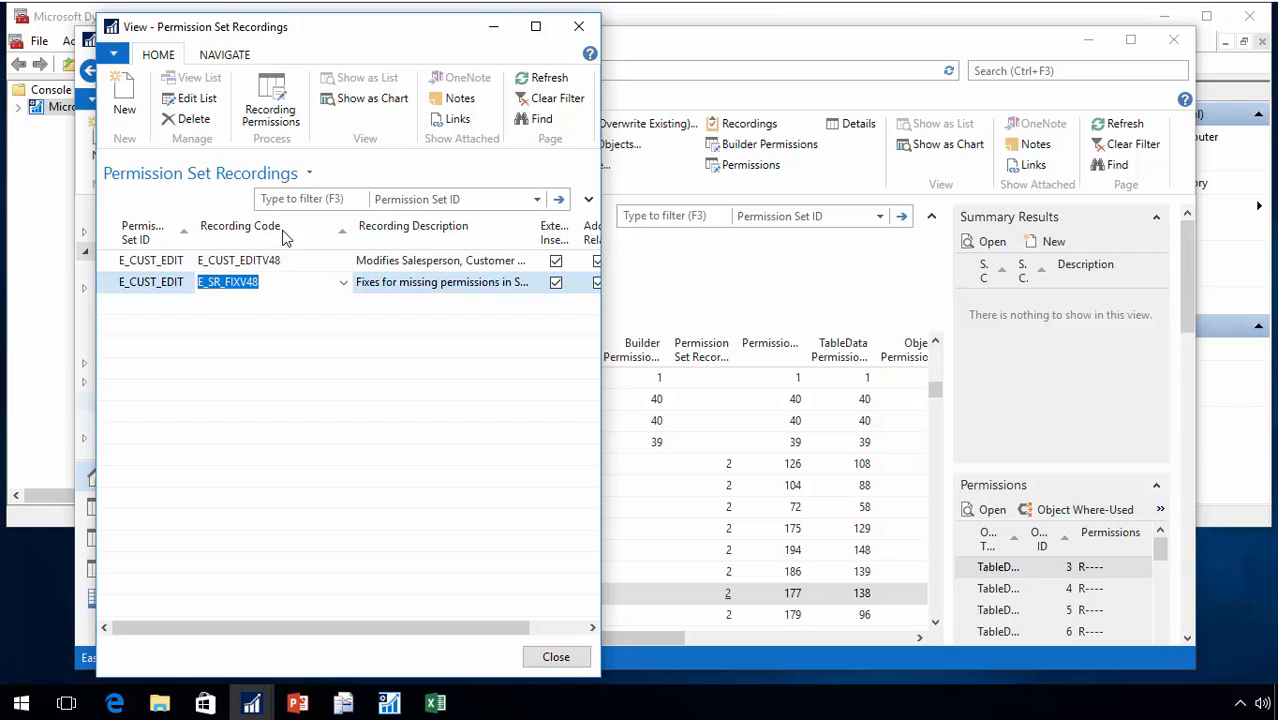
Add TableData 91 User Setup with read permission to the E_SR_FIXV48 recording
{"action": "left_click", "coordinate": [270, 116]}
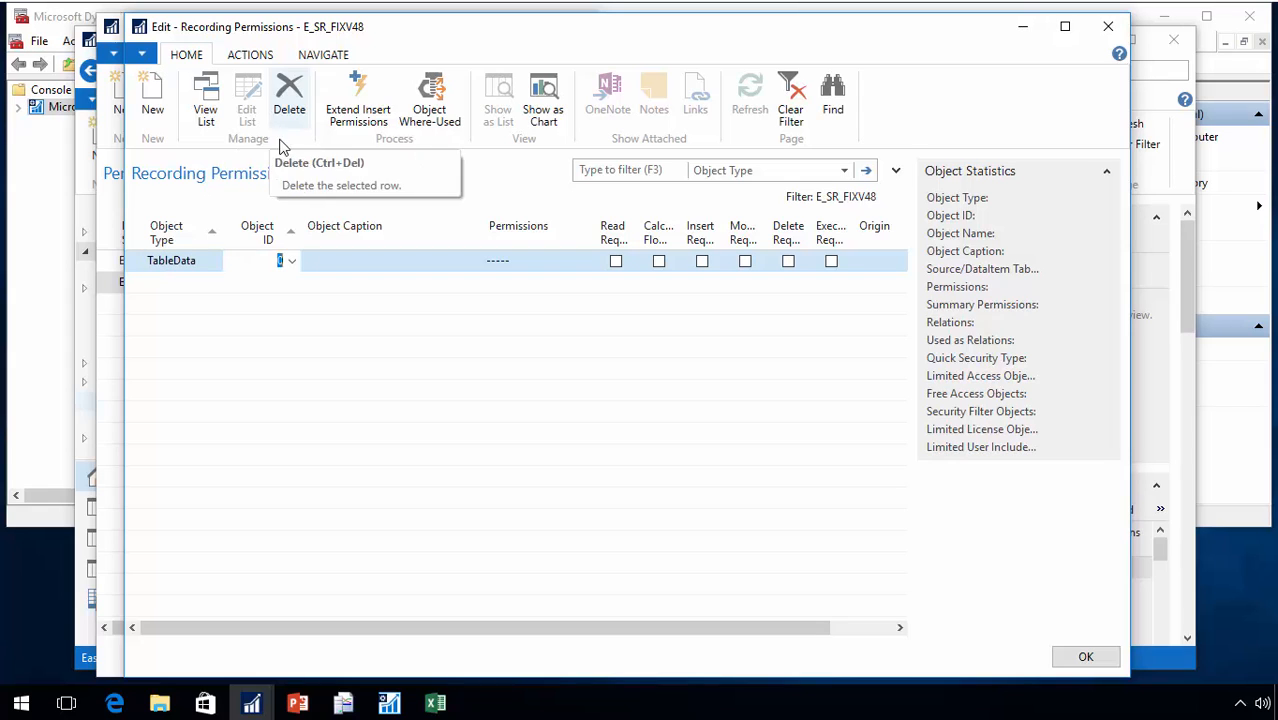
{"action": "left_click", "coordinate": [287, 261]}
{"action": "left_click", "coordinate": [289, 261]}
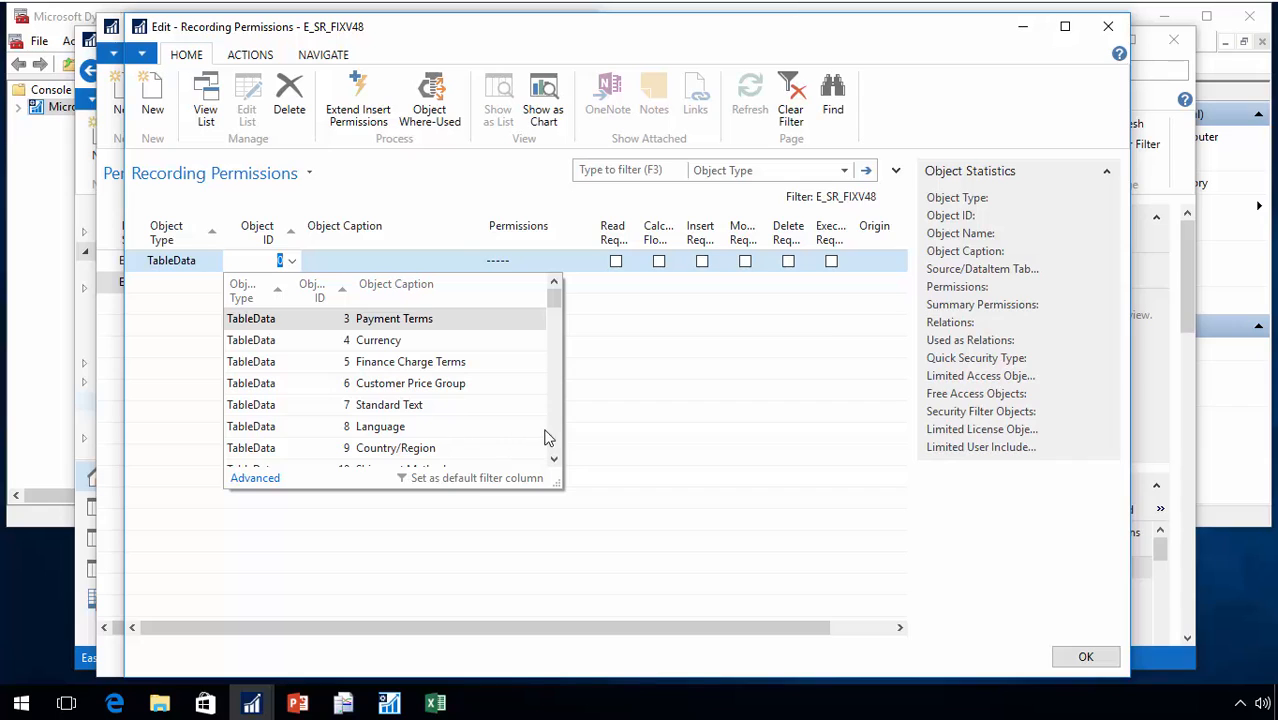
{"action": "scroll", "coordinate": [555, 442], "scroll_direction": "down", "scroll_amount": 15}
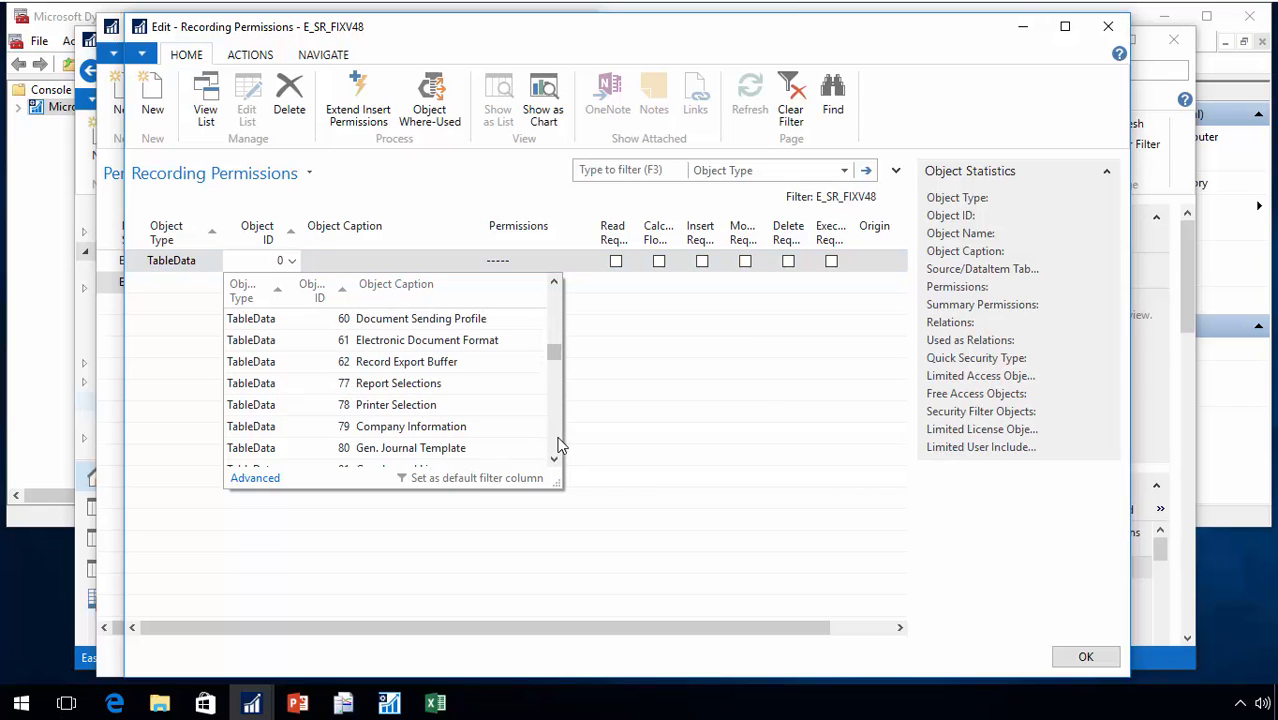
{"action": "scroll", "coordinate": [558, 445], "scroll_direction": "down", "scroll_amount": 5}
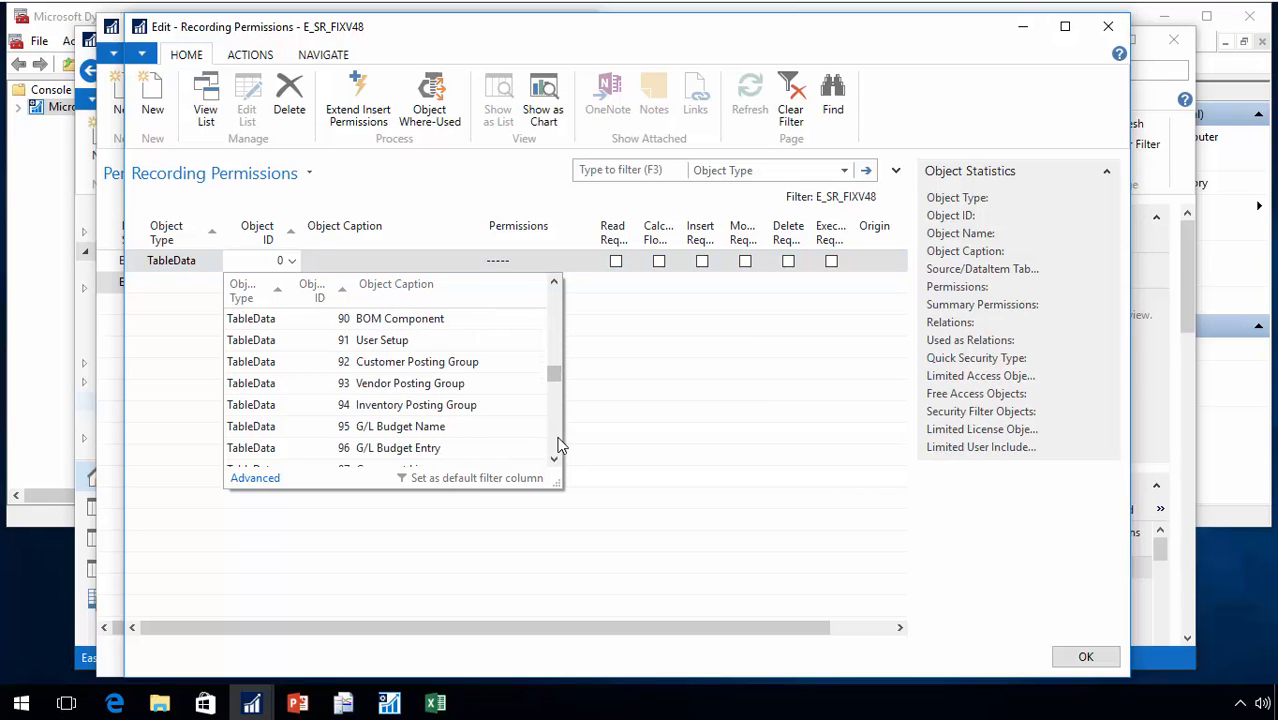
{"action": "left_click", "coordinate": [398, 341]}
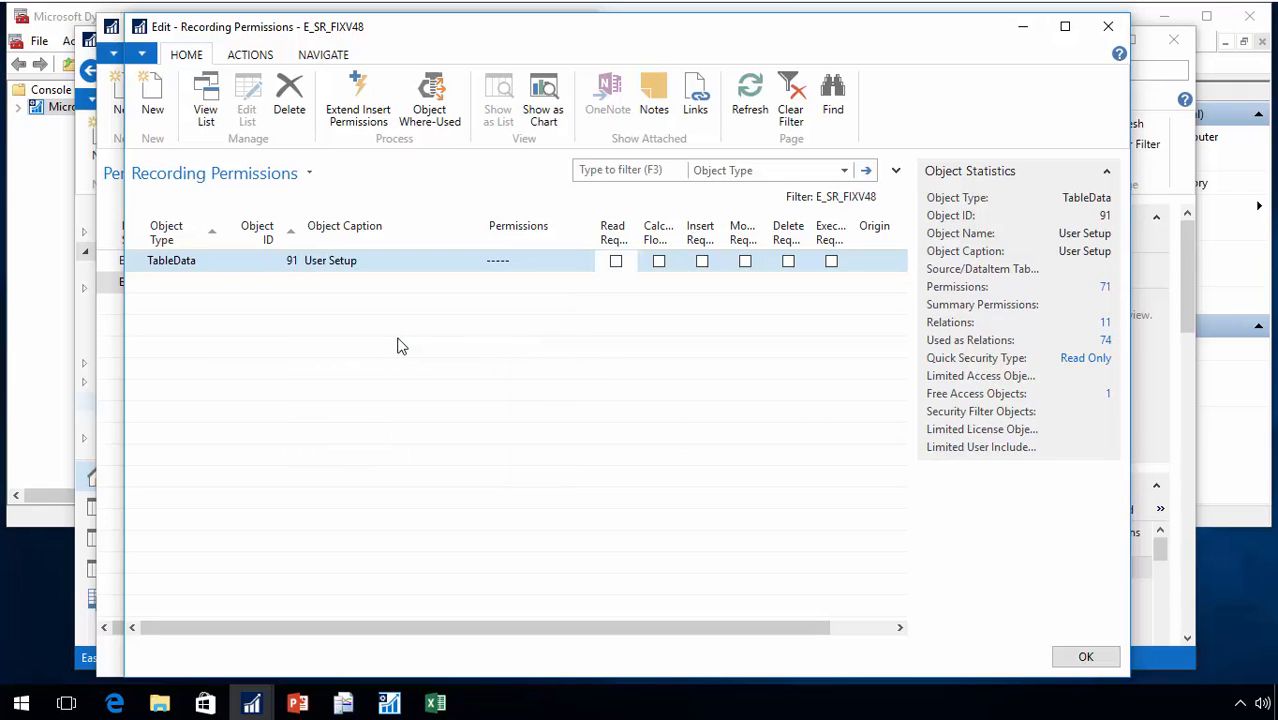
{"action": "key", "text": "space"}
{"action": "key", "text": "Left"}
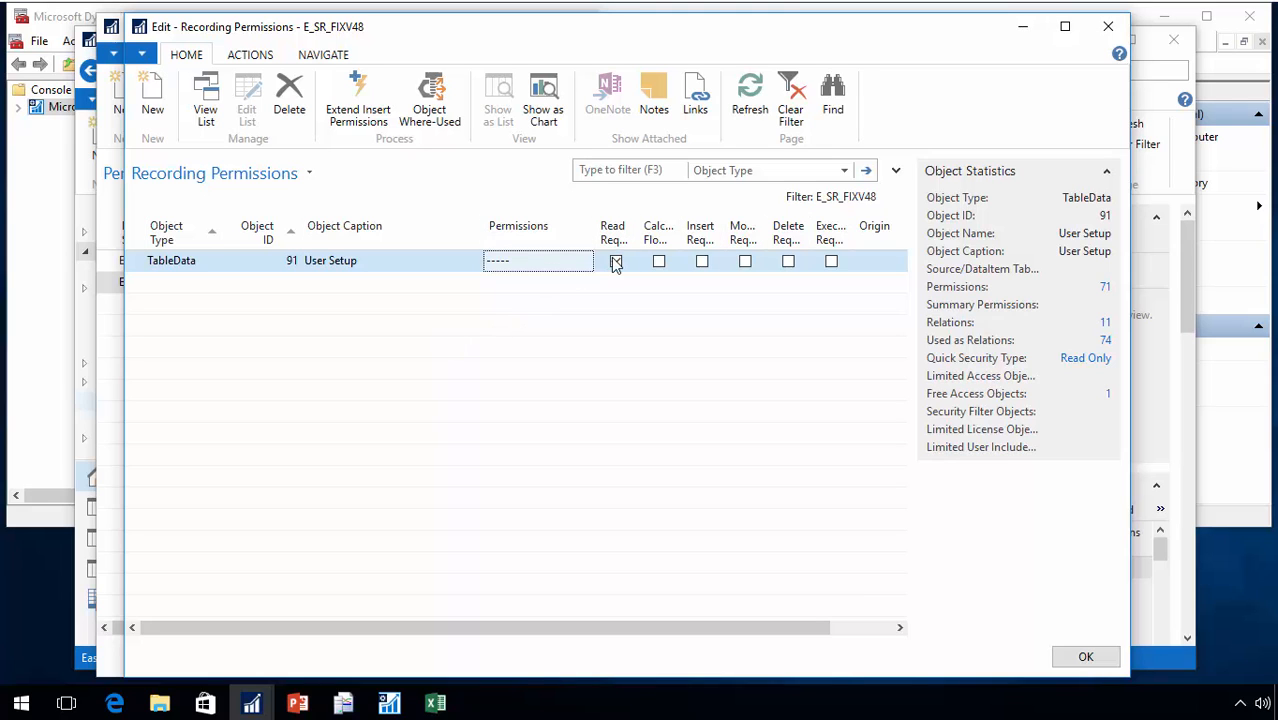
{"action": "key", "text": "Escape"}
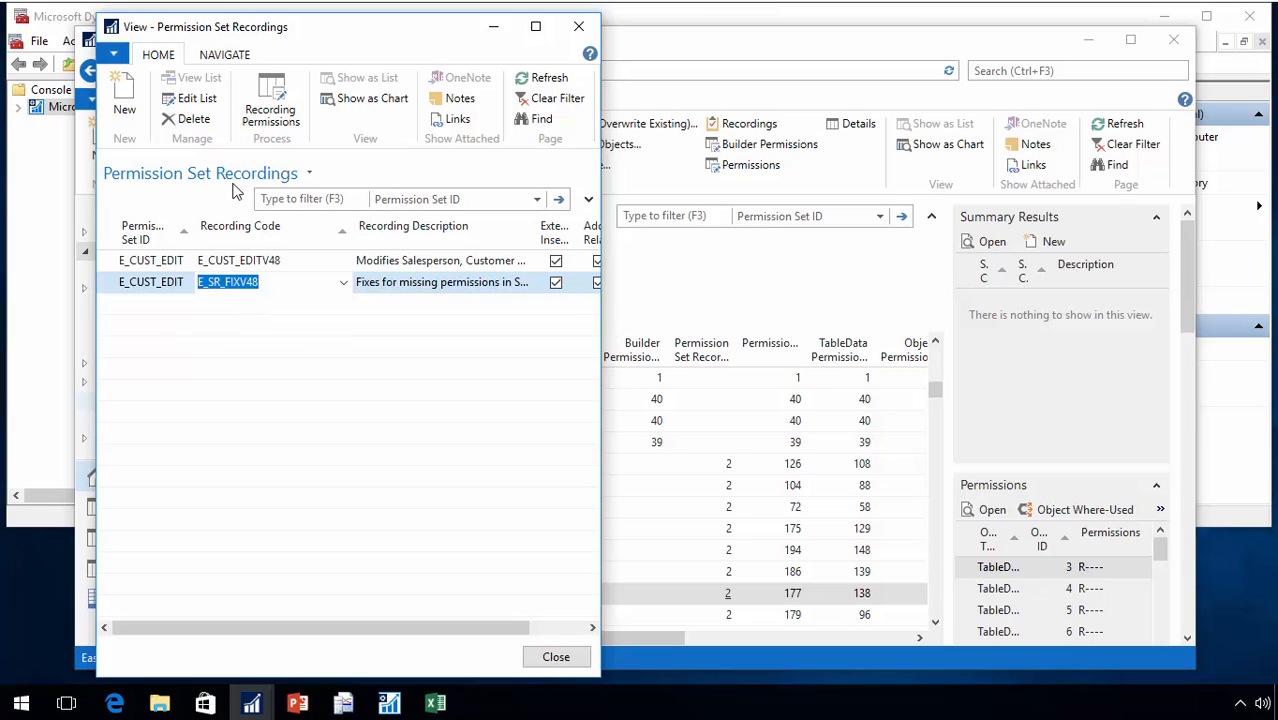
Add the REC00002 recording to the E_CUST_EDIT permission set's recordings
{"action": "left_click", "coordinate": [210, 99]}
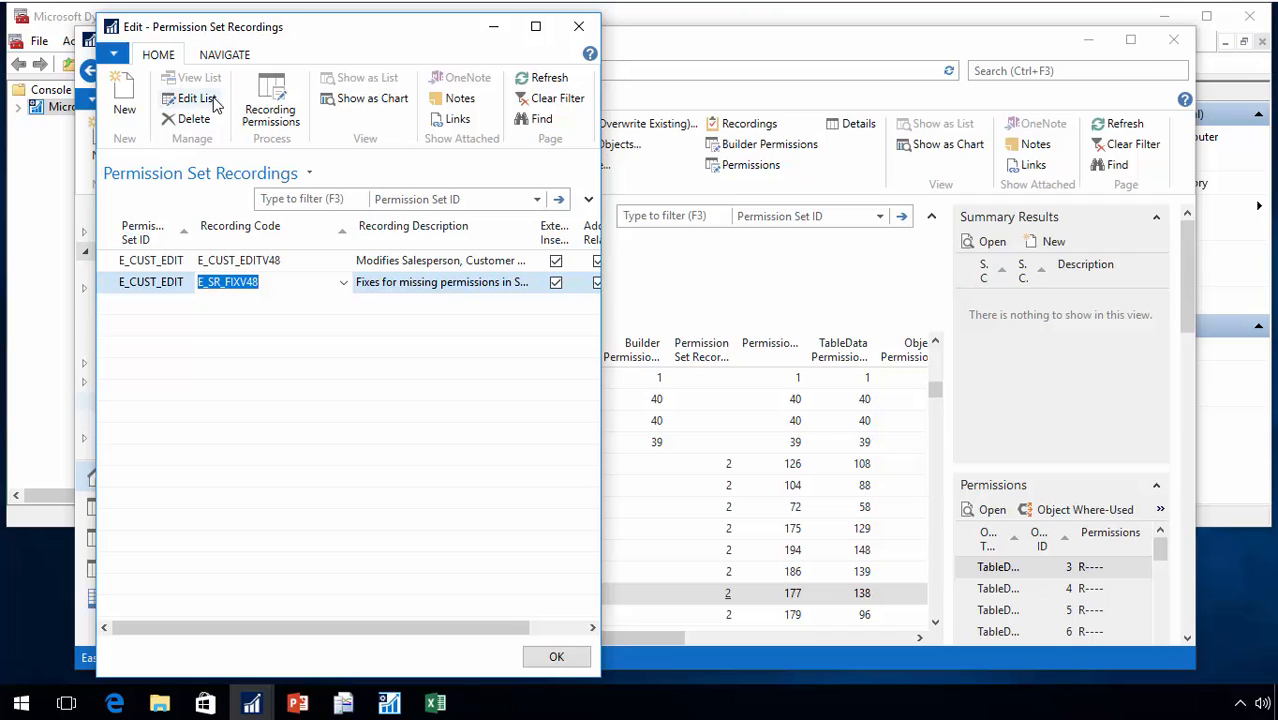
{"action": "left_click", "coordinate": [248, 305]}
{"action": "type", "text": "rec"}
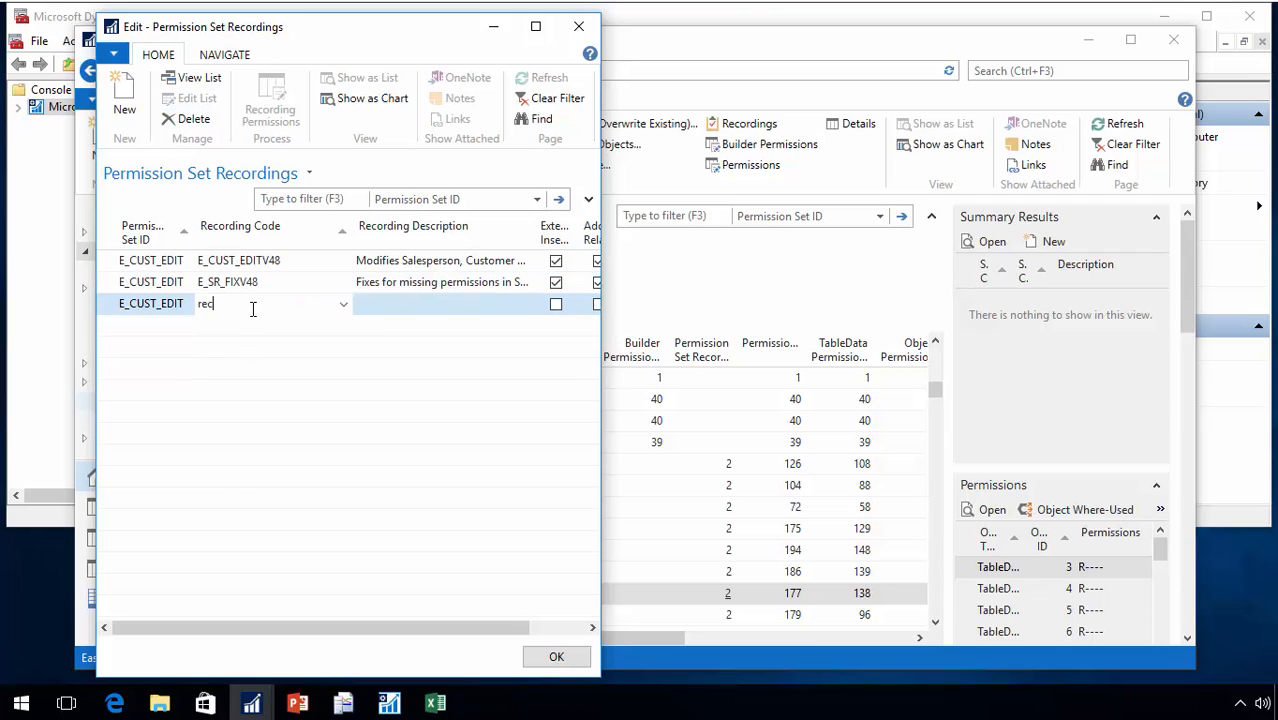
{"action": "left_click", "coordinate": [224, 364]}
{"action": "key", "text": "Up"}
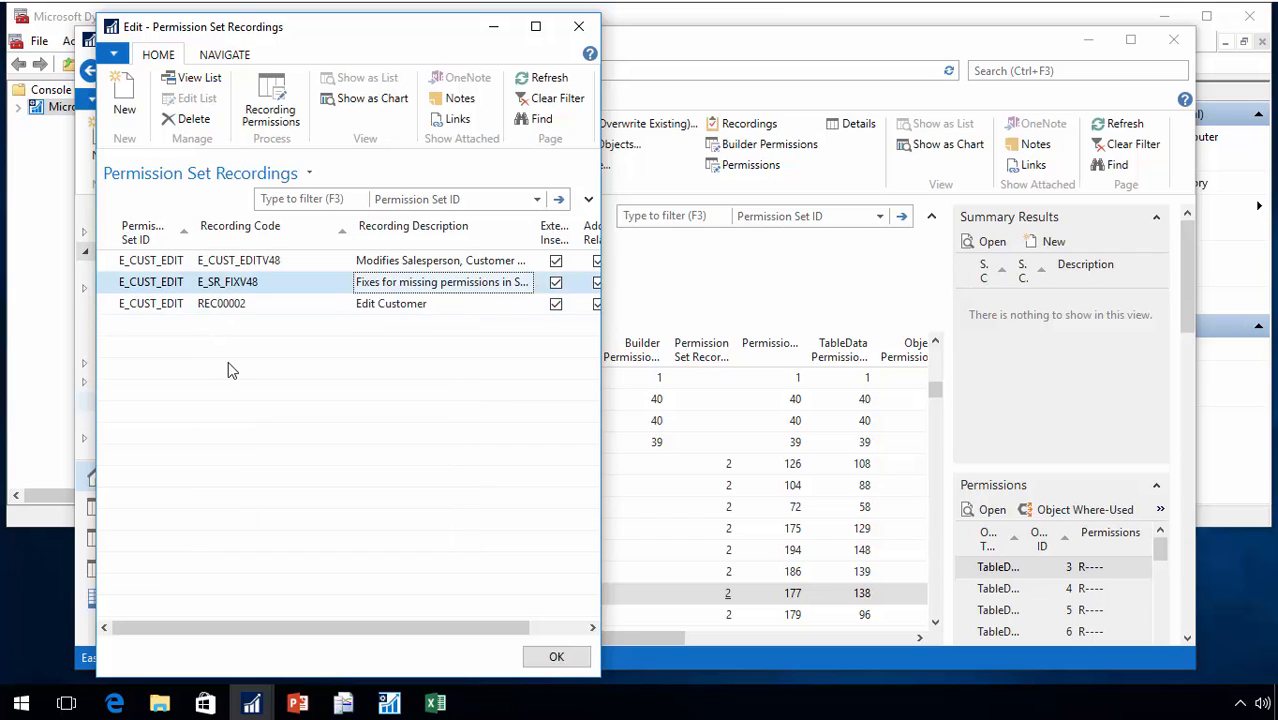
{"action": "key", "text": "Down"}
{"action": "key", "text": "Left"}
{"action": "key", "text": "Up"}
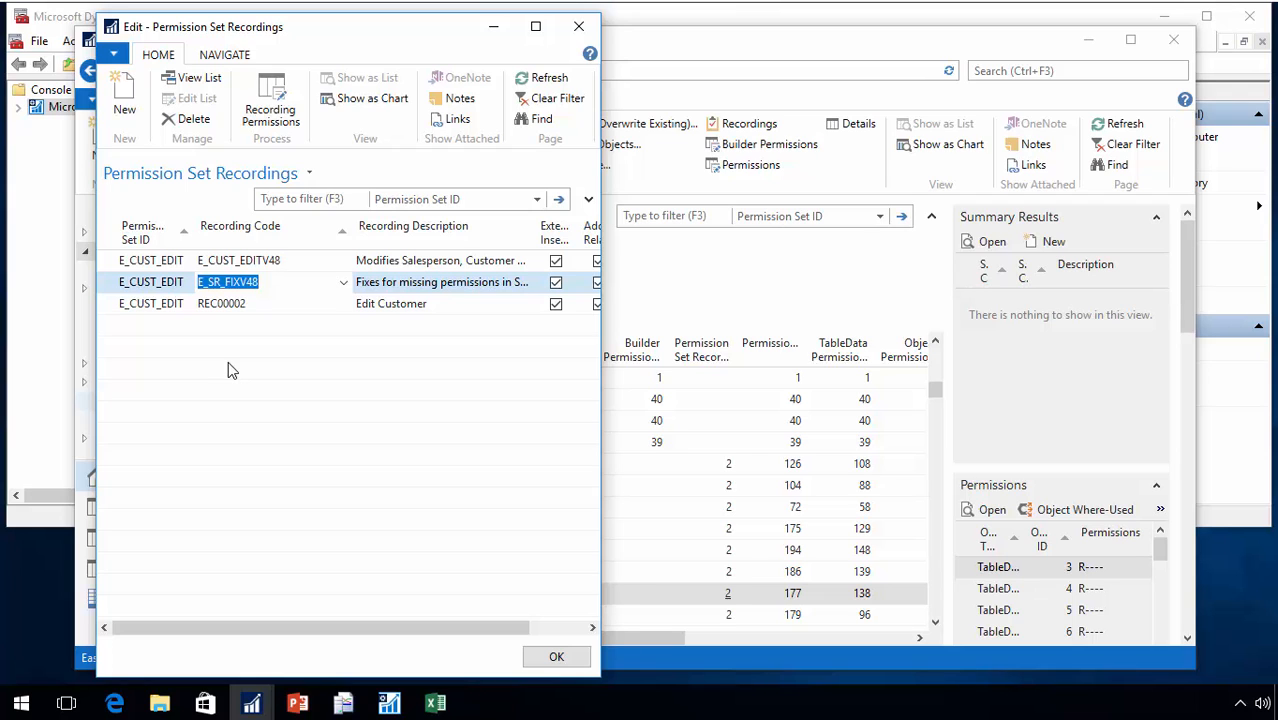
{"action": "key", "text": "Escape"}
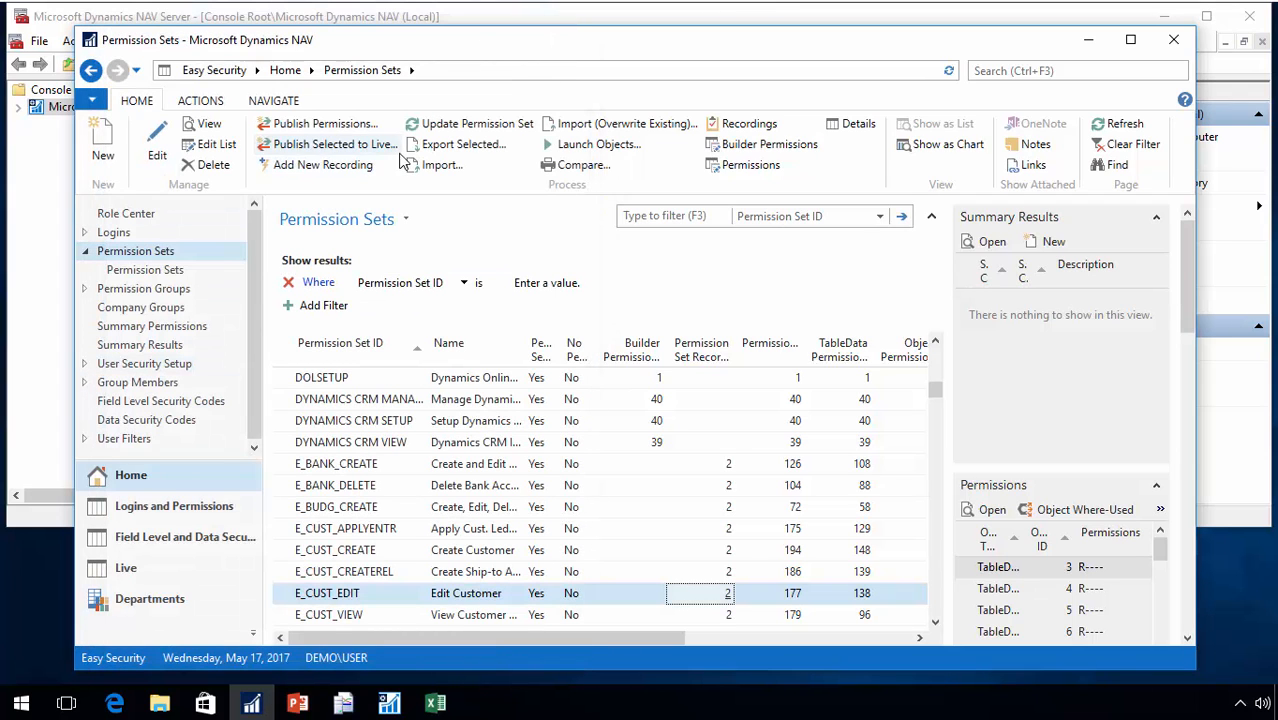
Look at the import and export options for permission sets, including Import (Add New Recordings)
{"action": "left_click", "coordinate": [200, 104]}
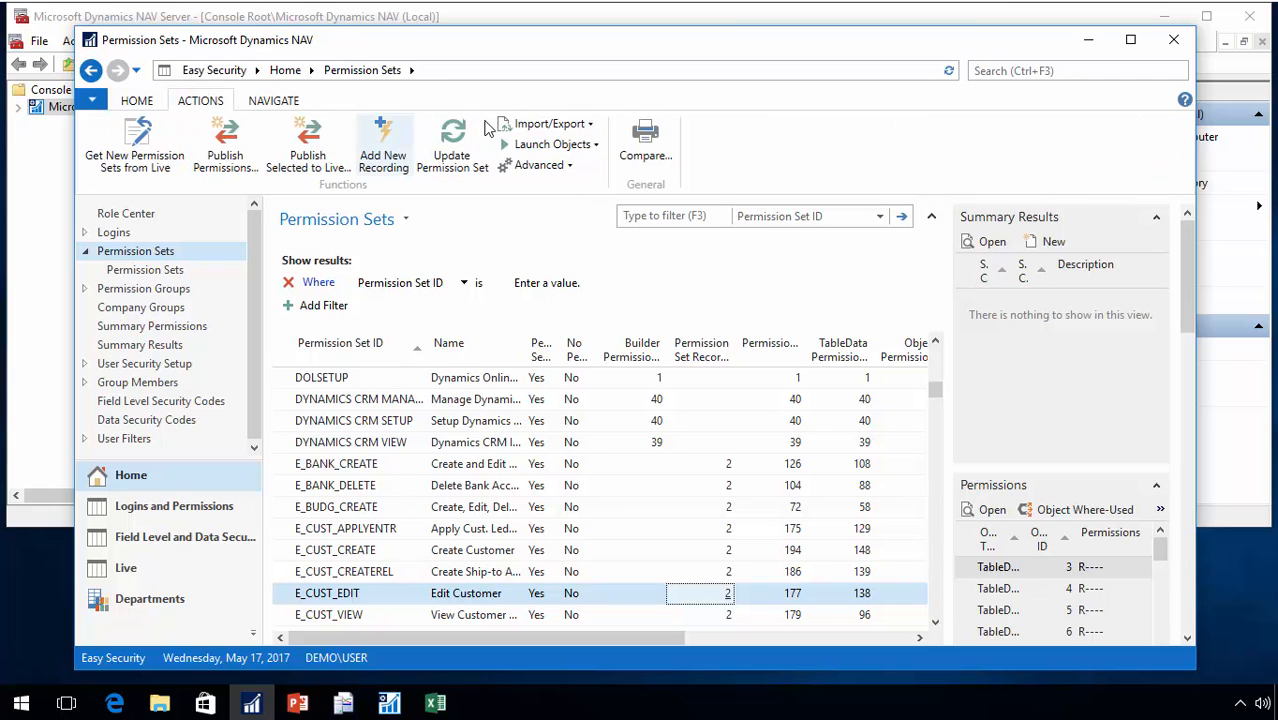
{"action": "left_click", "coordinate": [565, 124]}
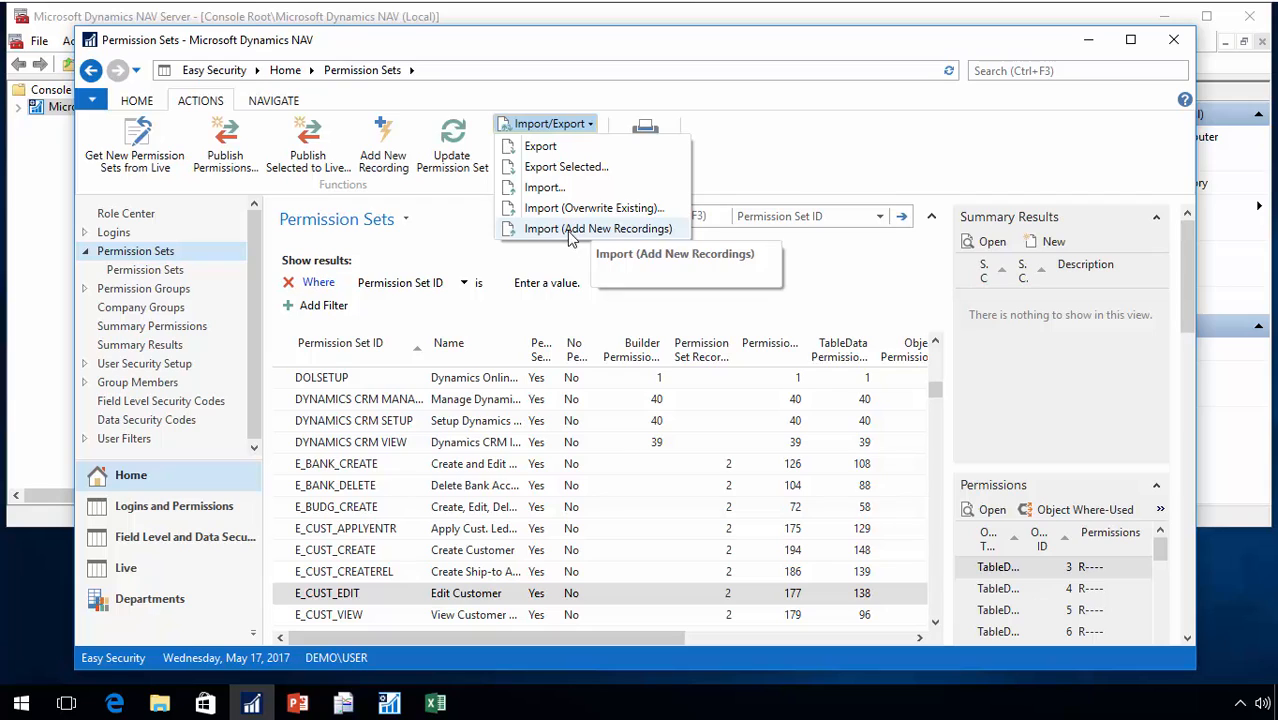
{"action": "left_click", "coordinate": [710, 289]}
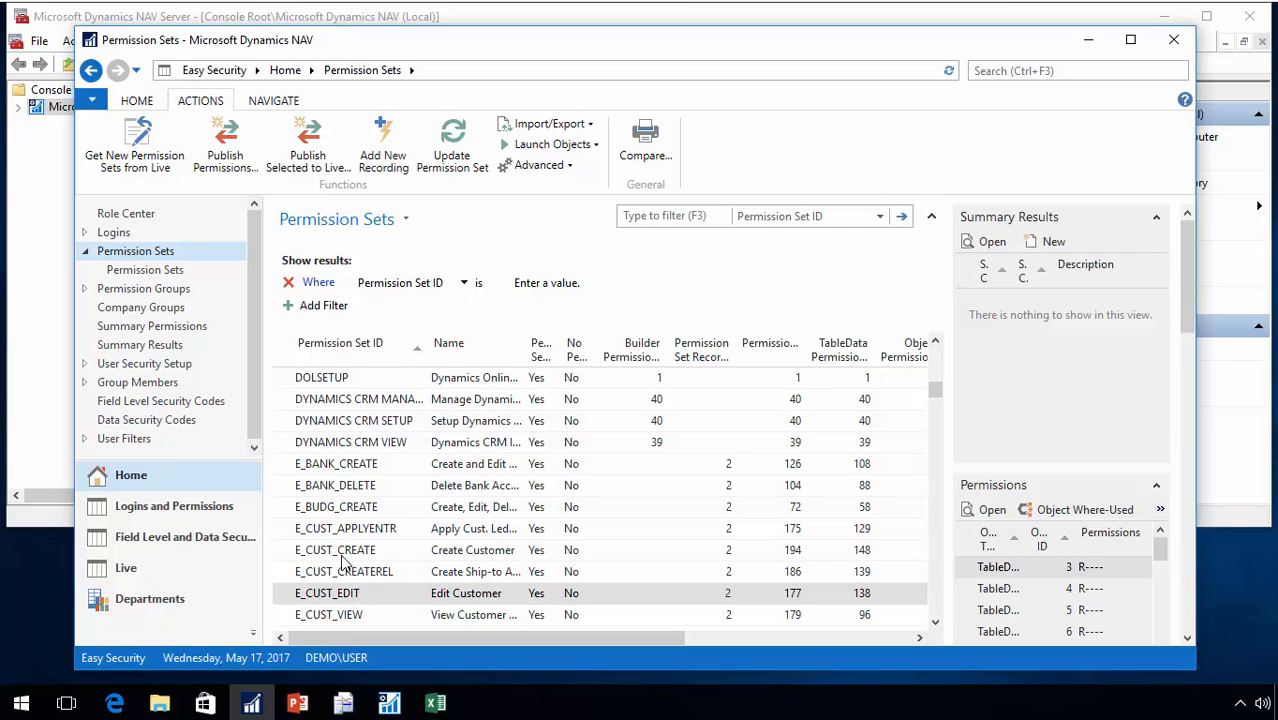
Open the Security Setup from the Role Center
{"action": "left_click", "coordinate": [168, 232]}
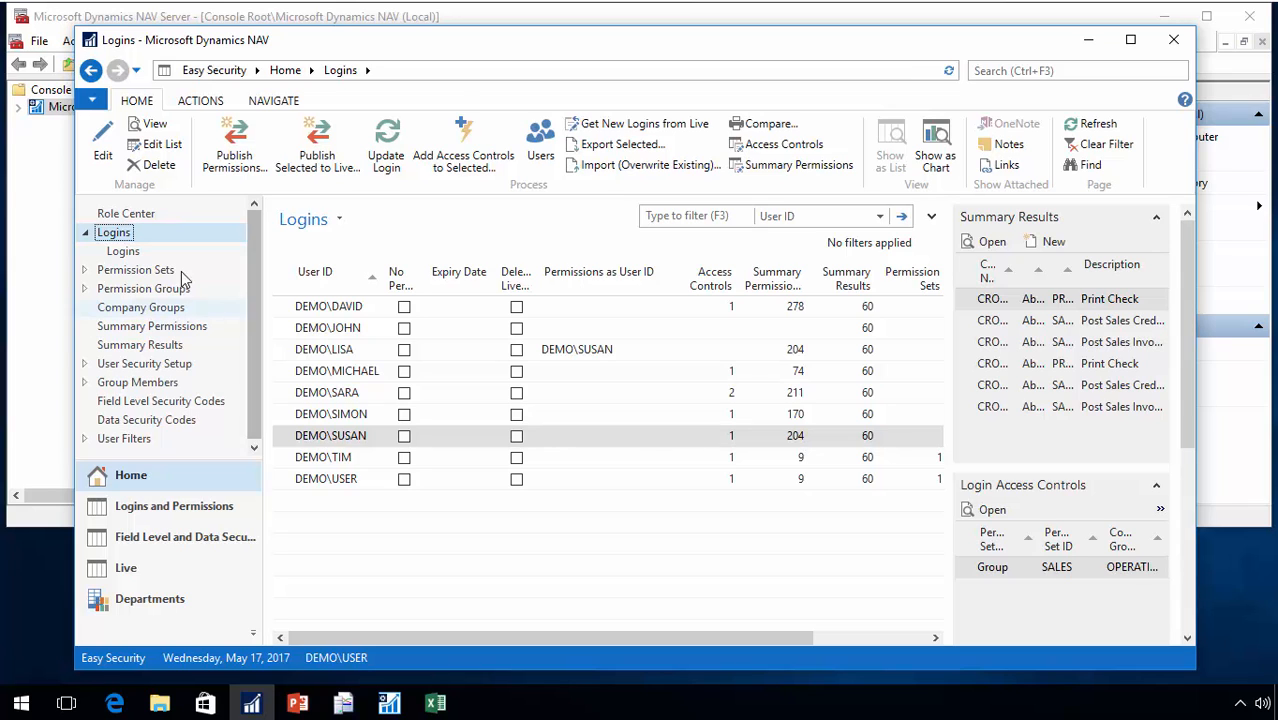
{"action": "left_click", "coordinate": [126, 216]}
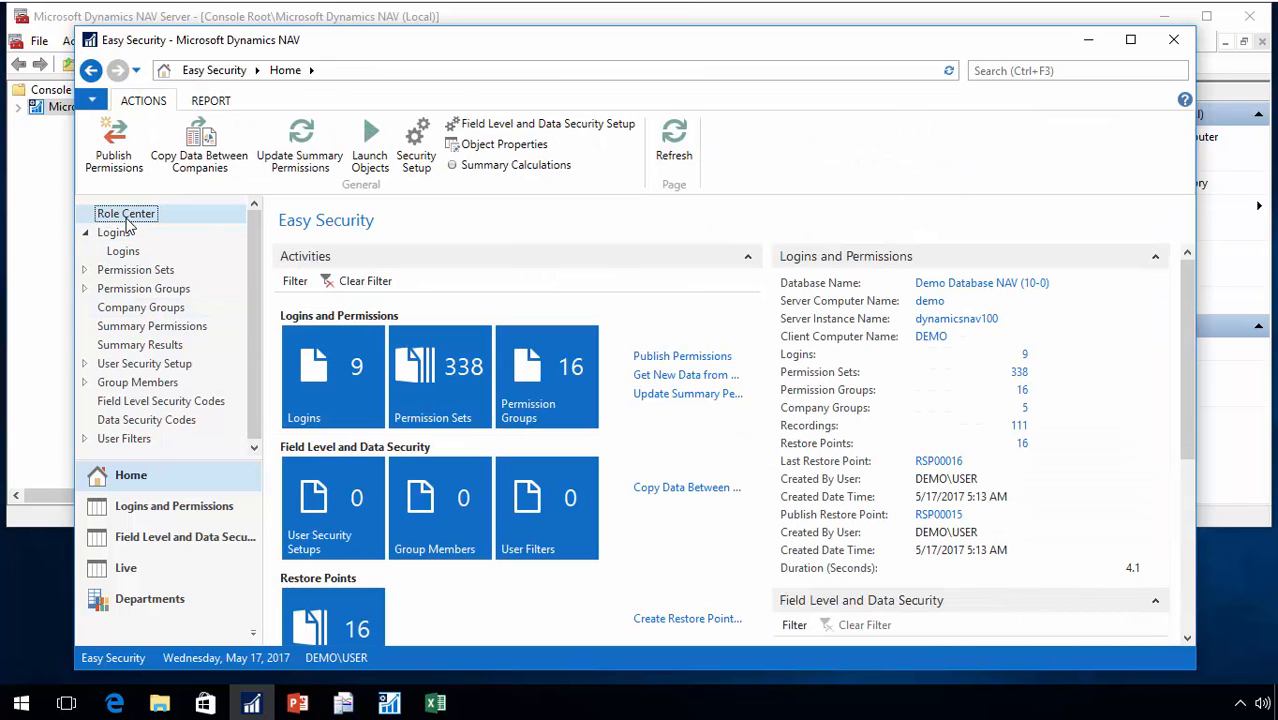
{"action": "left_click", "coordinate": [416, 160]}
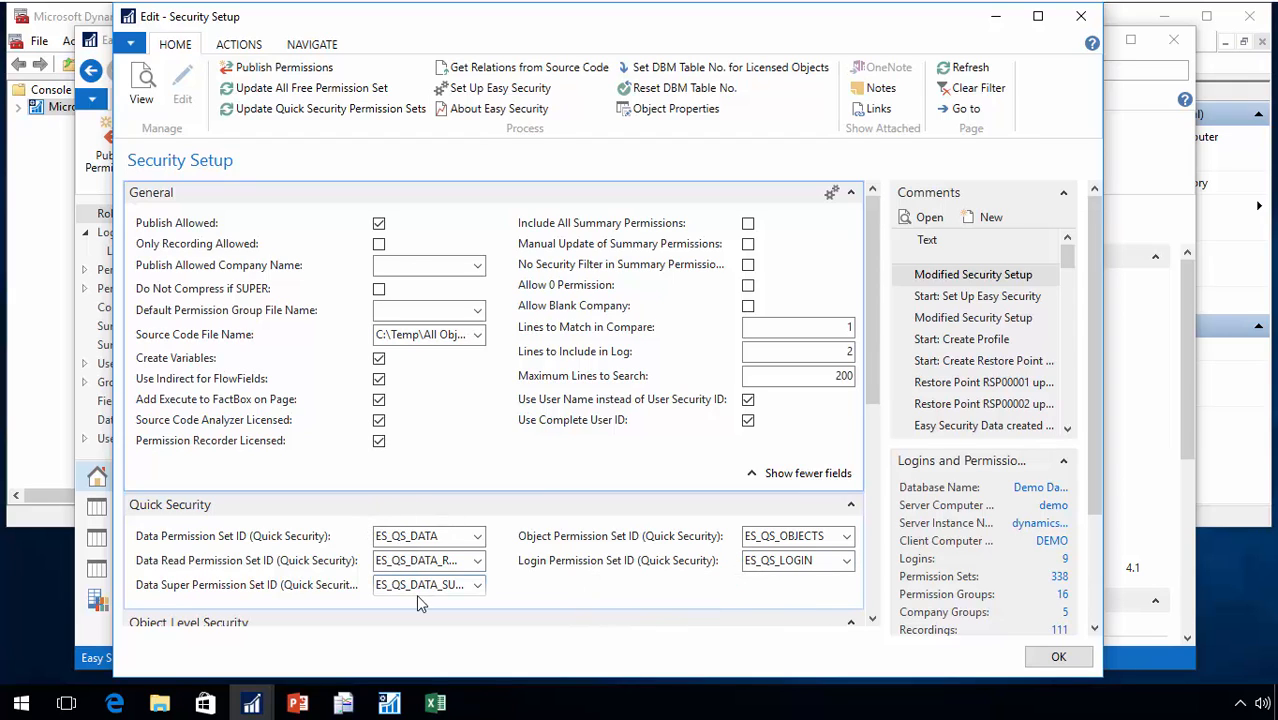
Open the full permission set list for the Quick Security data permission set and locate the ES_QS sets
{"action": "left_click", "coordinate": [478, 540]}
{"action": "left_click", "coordinate": [440, 515]}
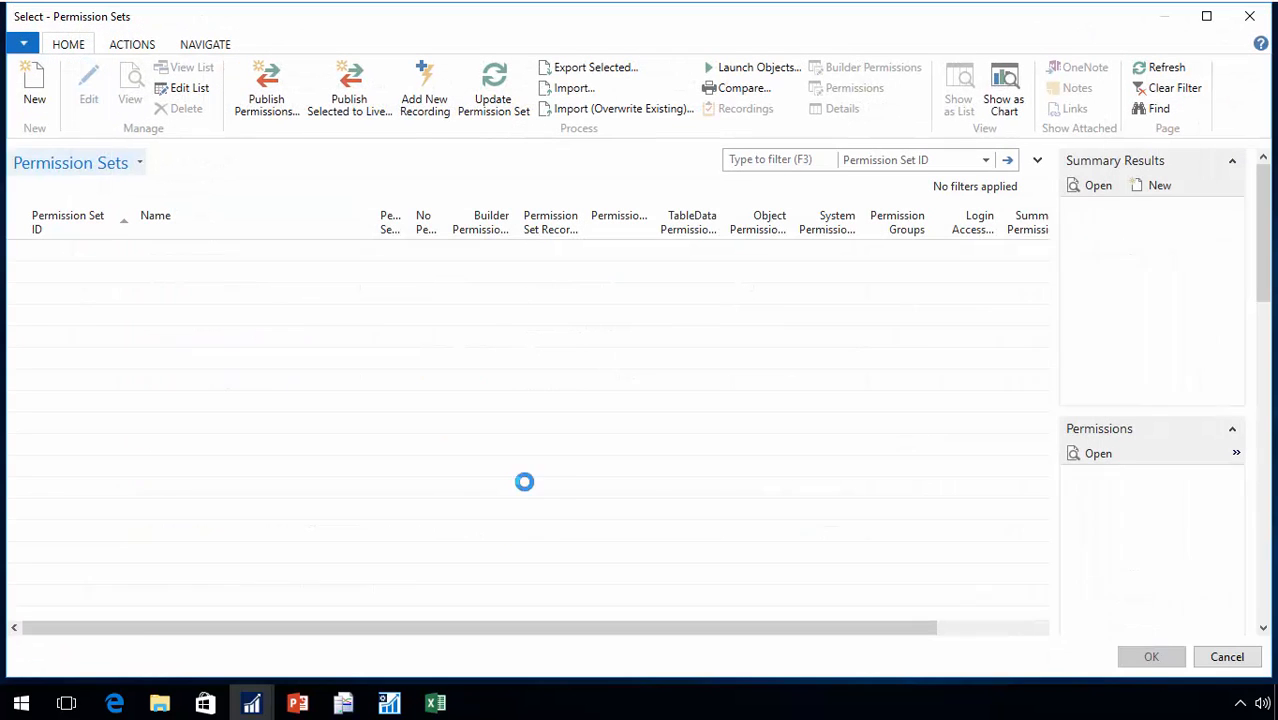
{"action": "left_click", "coordinate": [1040, 613]}
{"action": "left_click", "coordinate": [1040, 613]}
{"action": "left_click", "coordinate": [1040, 613]}
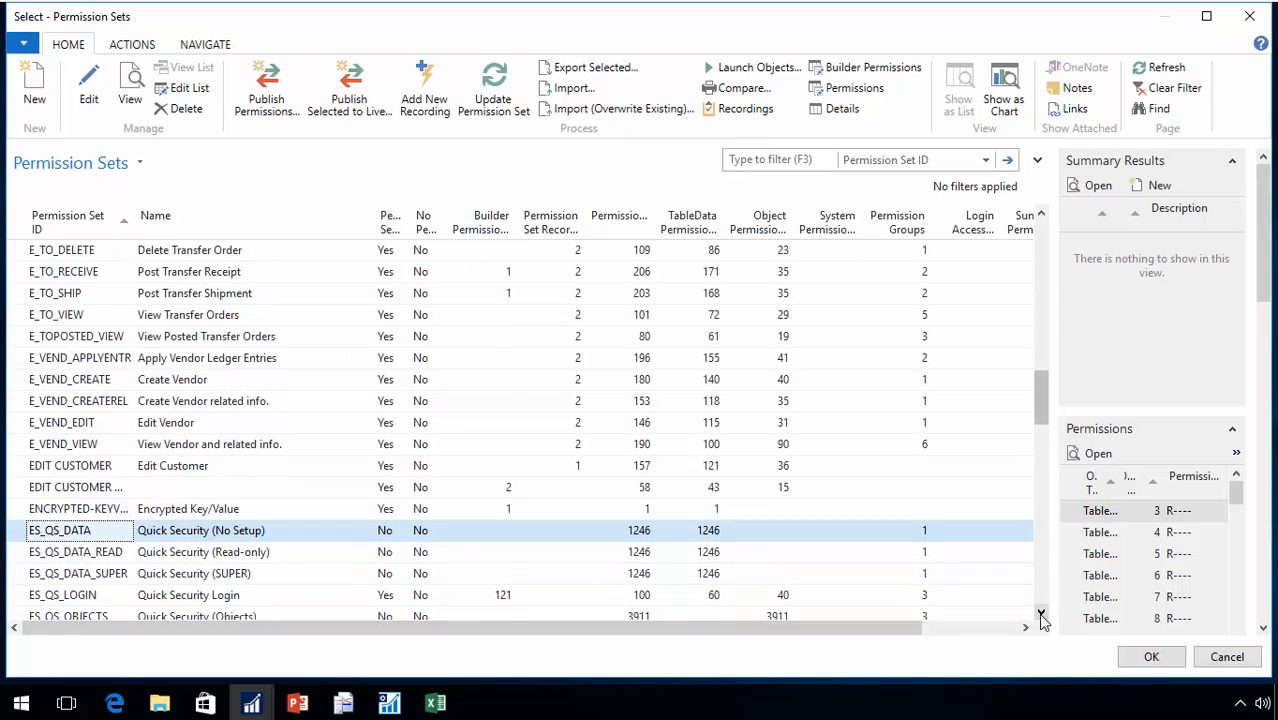
{"action": "left_click", "coordinate": [1040, 613]}
{"action": "left_click", "coordinate": [1040, 613]}
{"action": "left_click", "coordinate": [1040, 613]}
{"action": "left_click", "coordinate": [1040, 613]}
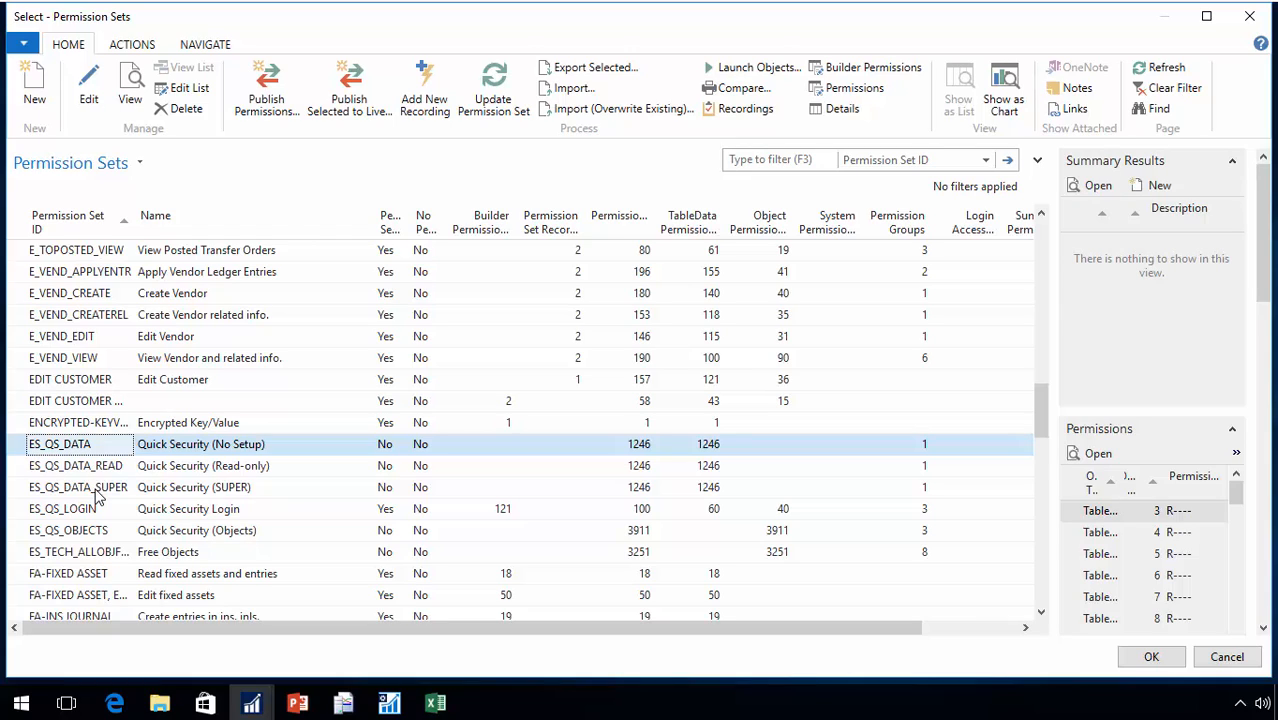
Review the table permissions in the ES_QS_DATA permission set, including the customer and vendor tables
{"action": "left_click", "coordinate": [131, 84]}
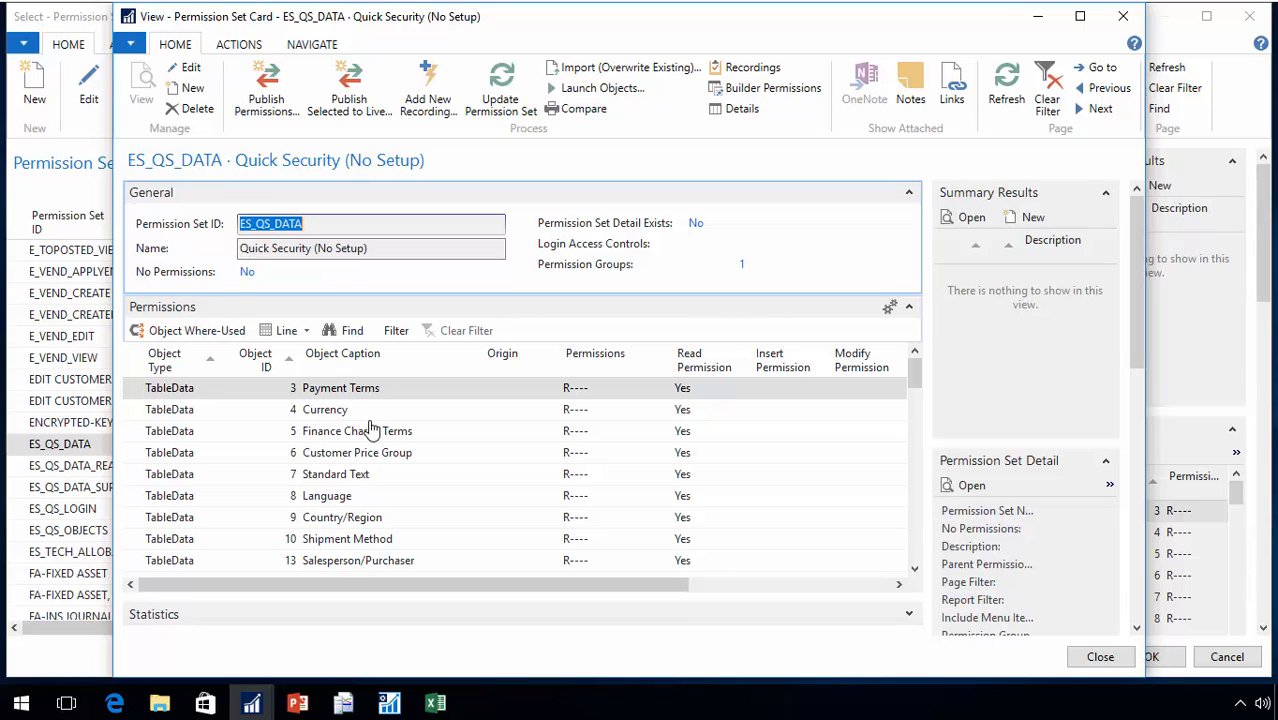
{"action": "left_click", "coordinate": [915, 500]}
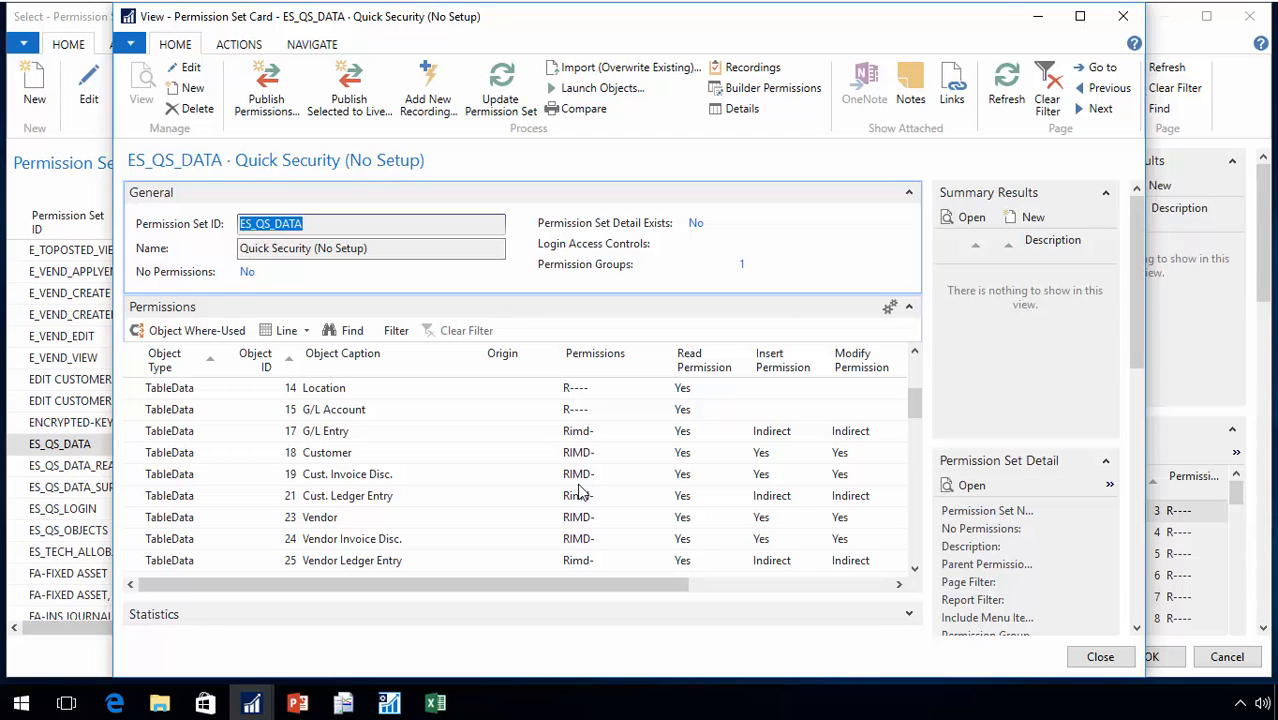
{"action": "key", "text": "Escape"}
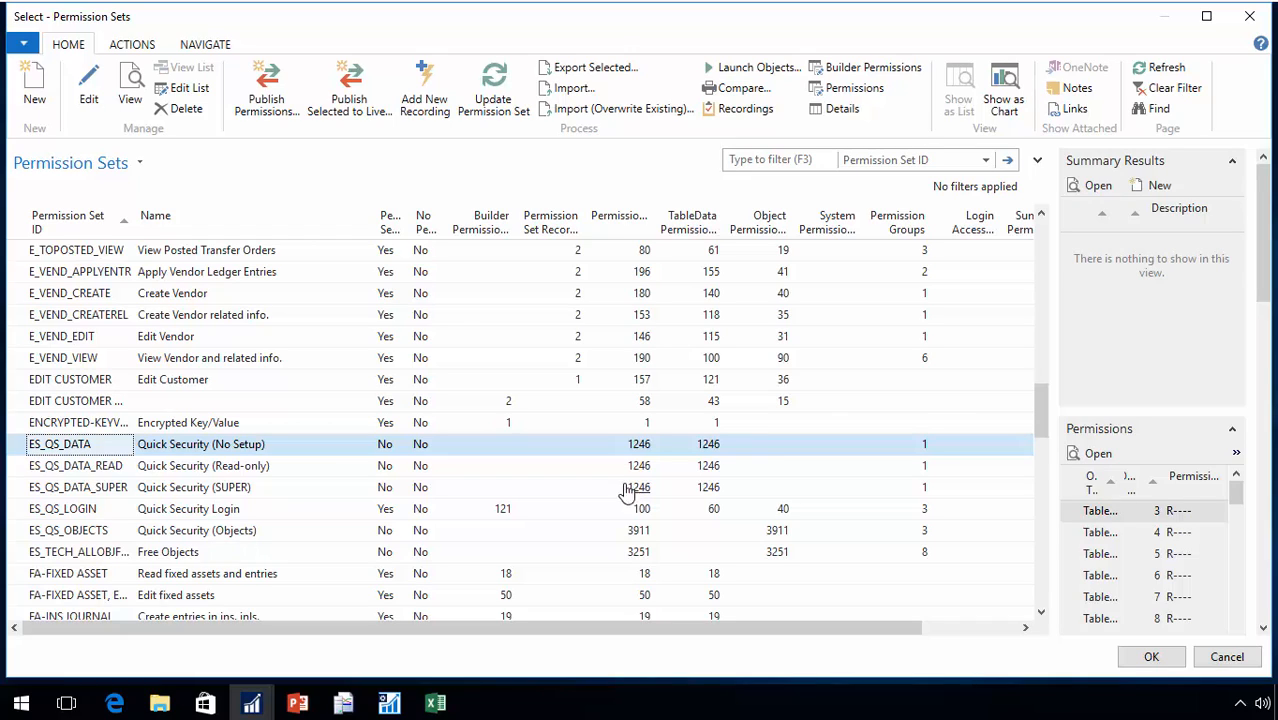
Examine the ES_QS_DATA_SUPER permission set's table permissions, including the system tables, and return to Security Setup
{"action": "left_click", "coordinate": [100, 490]}
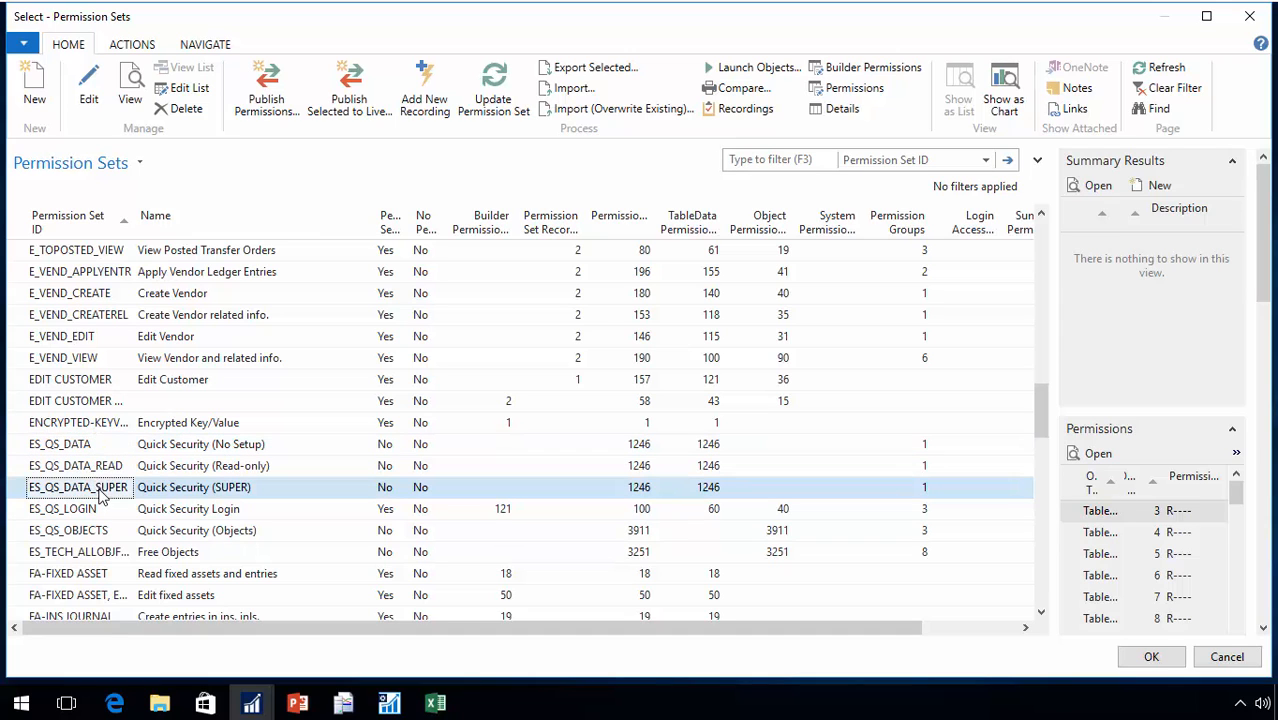
{"action": "left_click", "coordinate": [89, 88]}
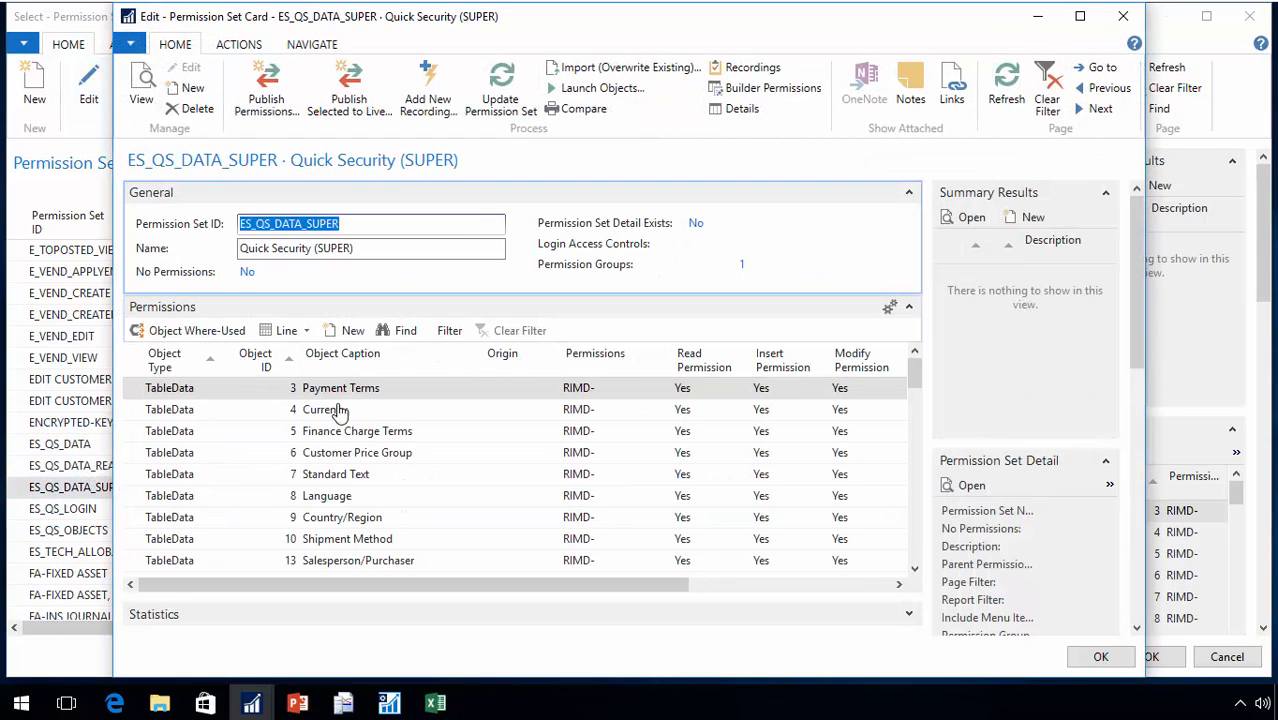
{"action": "left_click", "coordinate": [338, 458]}
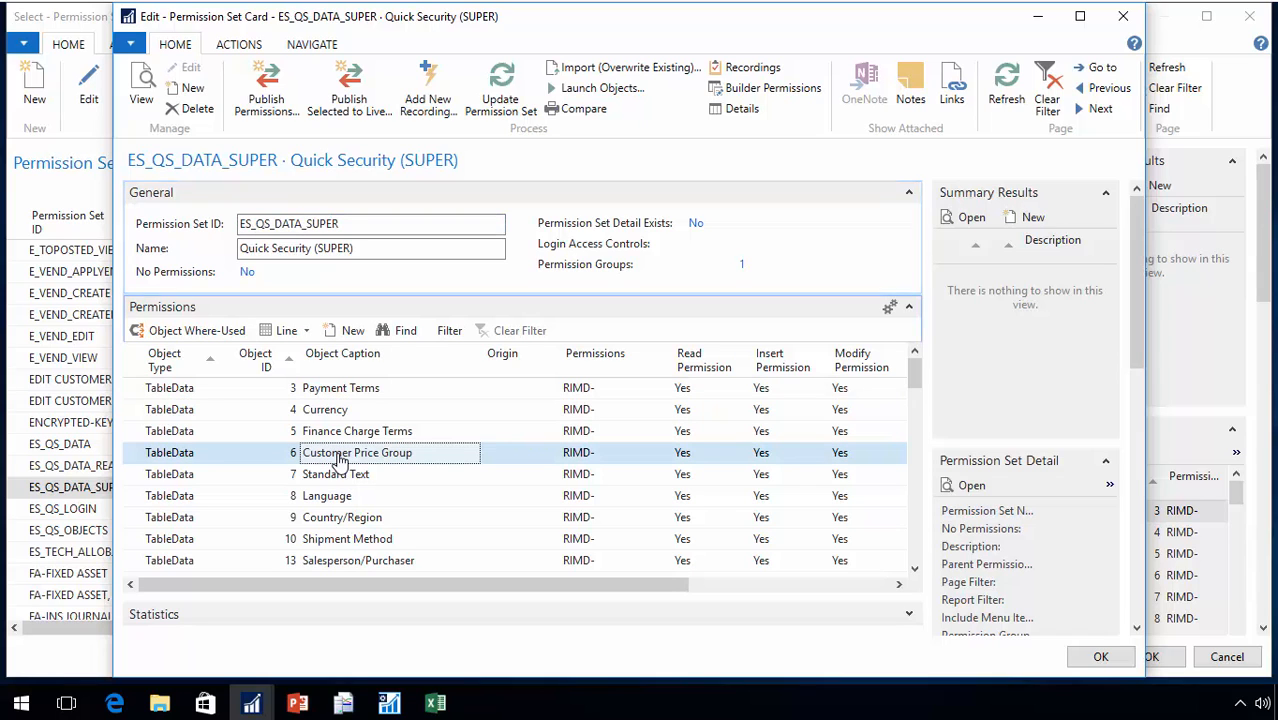
{"action": "key", "text": "ctrl+End"}
{"action": "key", "text": "Home"}
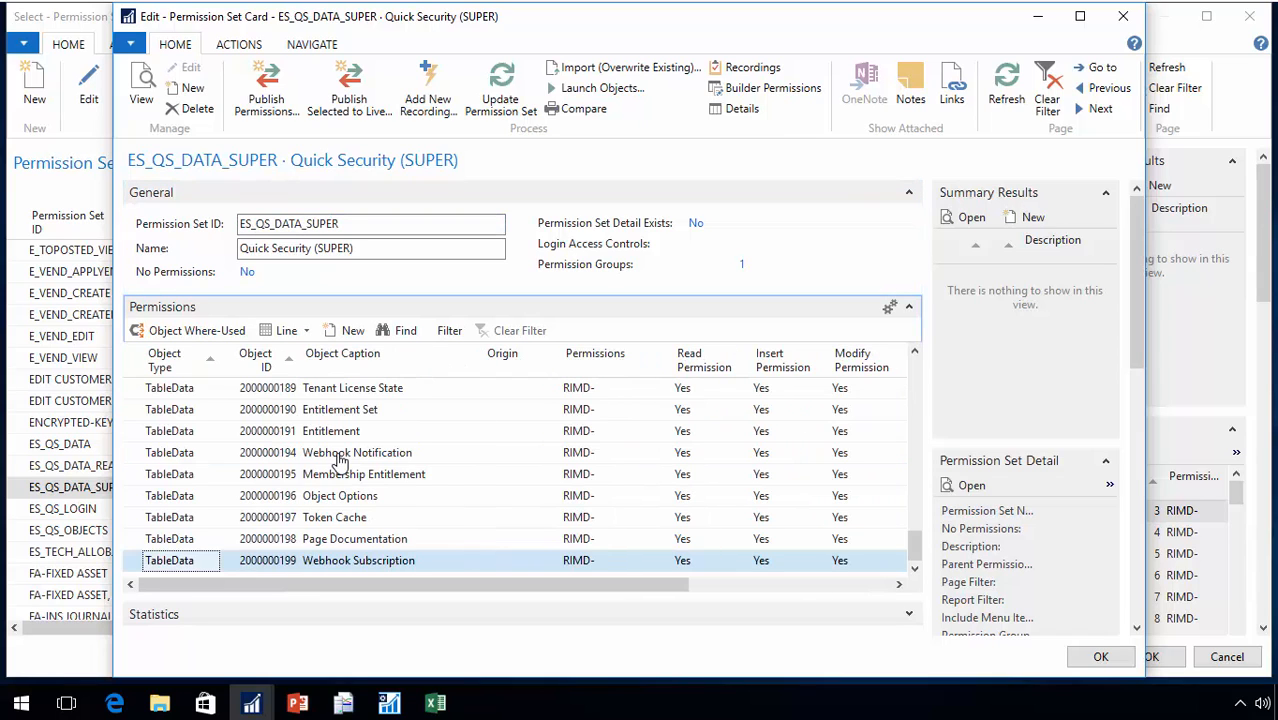
{"action": "key", "text": "Page_Up"}
{"action": "key", "text": "Page_Up"}
{"action": "key", "text": "Page_Up"}
{"action": "key", "text": "Page_Up"}
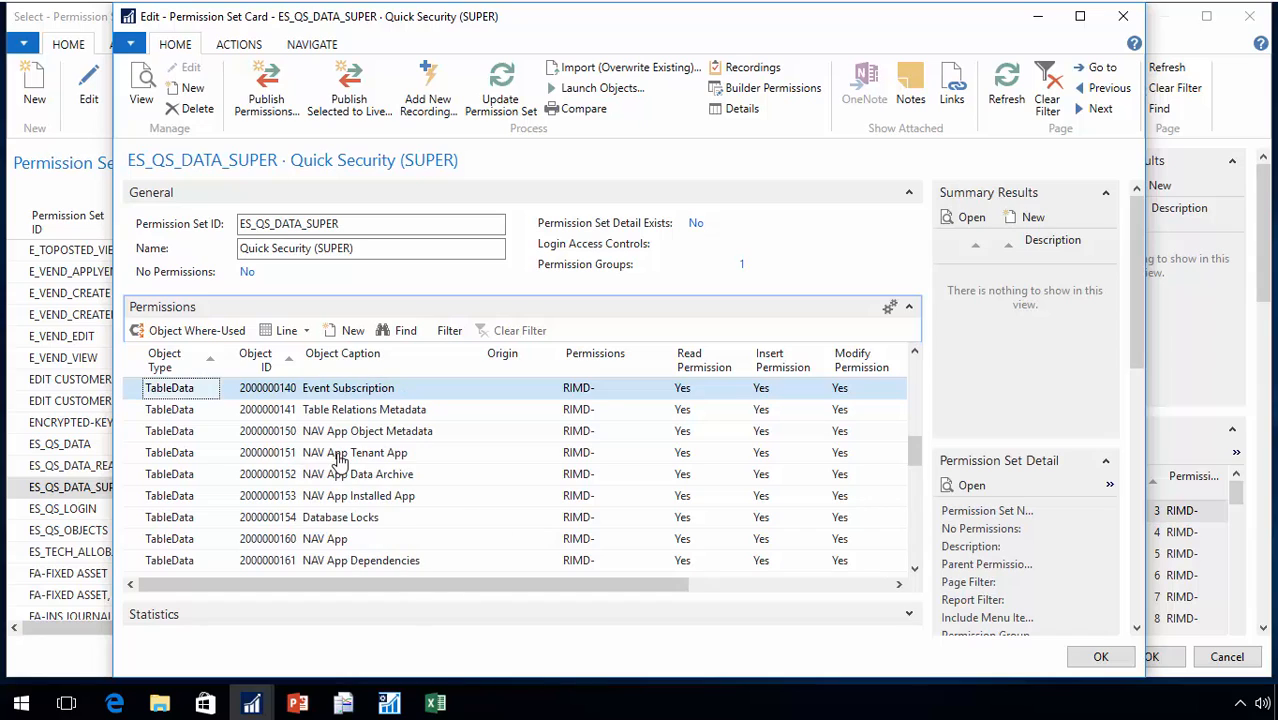
{"action": "key", "text": "Page_Up"}
{"action": "key", "text": "Page_Up"}
{"action": "key", "text": "Page_Up"}
{"action": "key", "text": "Page_Up"}
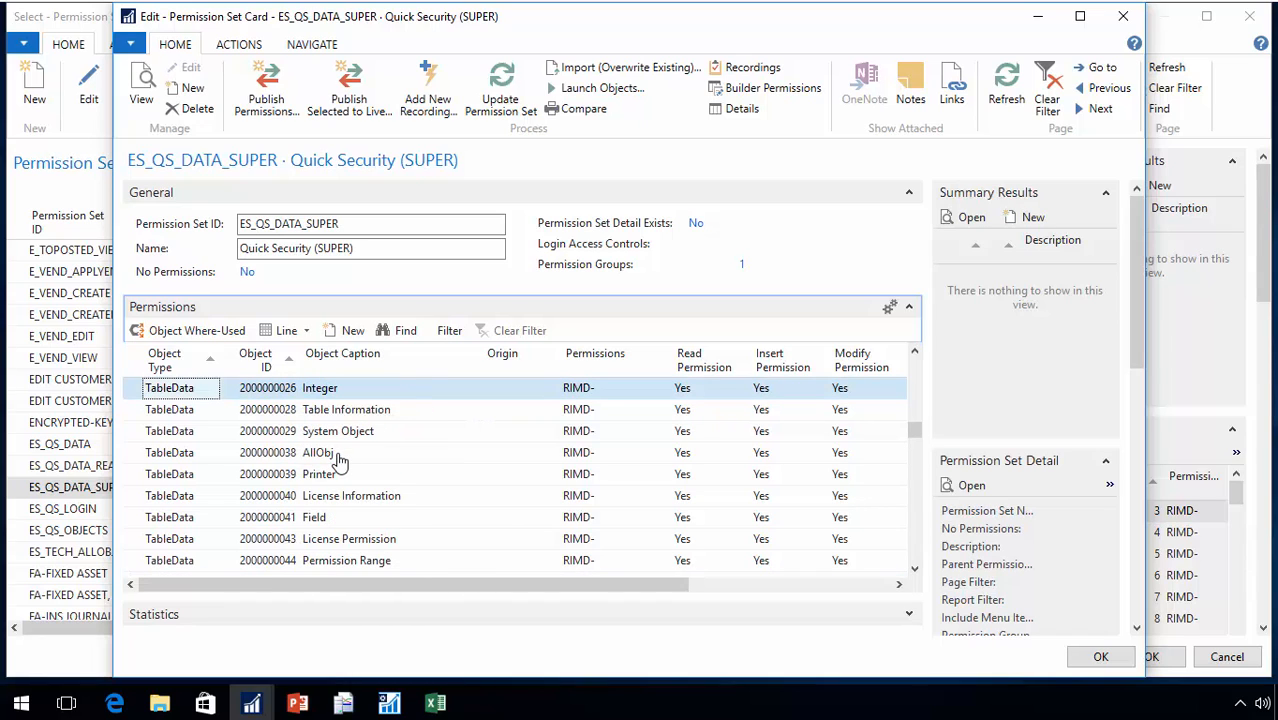
{"action": "key", "text": "Page_Up"}
{"action": "key", "text": "Down"}
{"action": "key", "text": "Down"}
{"action": "key", "text": "Down"}
{"action": "key", "text": "Down"}
{"action": "key", "text": "Down"}
{"action": "key", "text": "Down"}
{"action": "key", "text": "Down"}
{"action": "key", "text": "Down"}
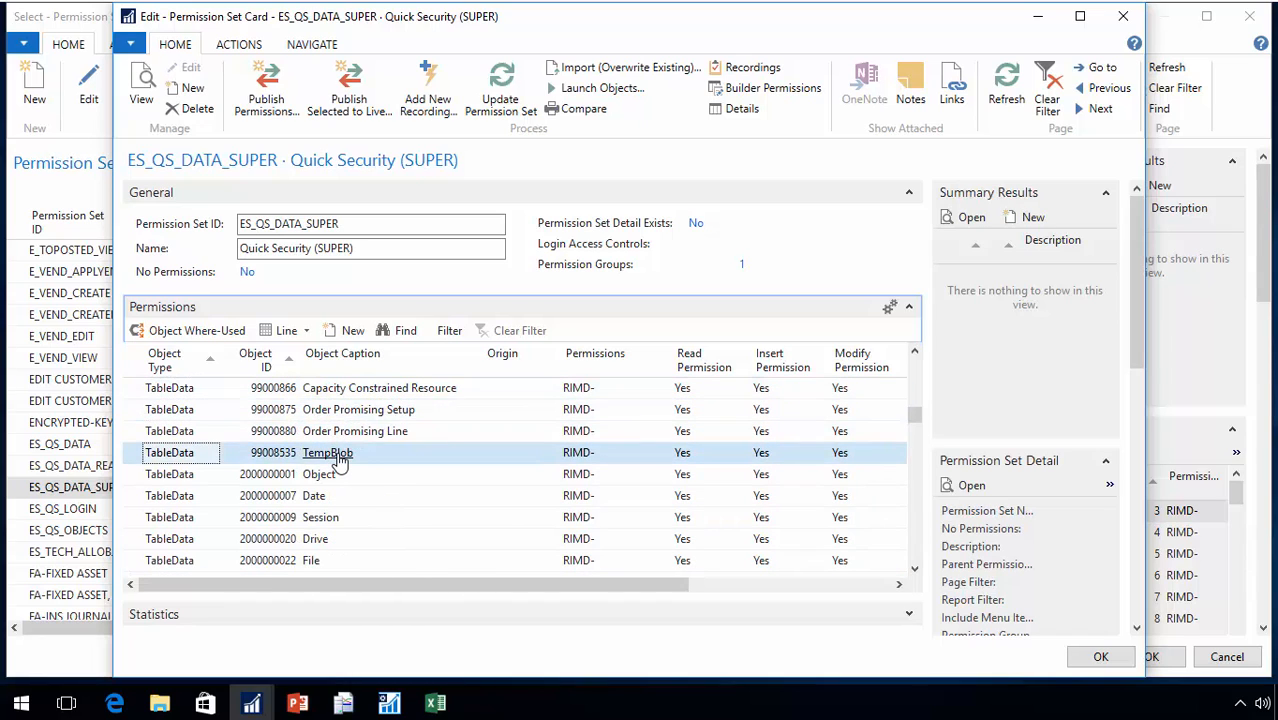
{"action": "key", "text": "Down"}
{"action": "key", "text": "Up"}
{"action": "key", "text": "Up"}
{"action": "key", "text": "Up"}
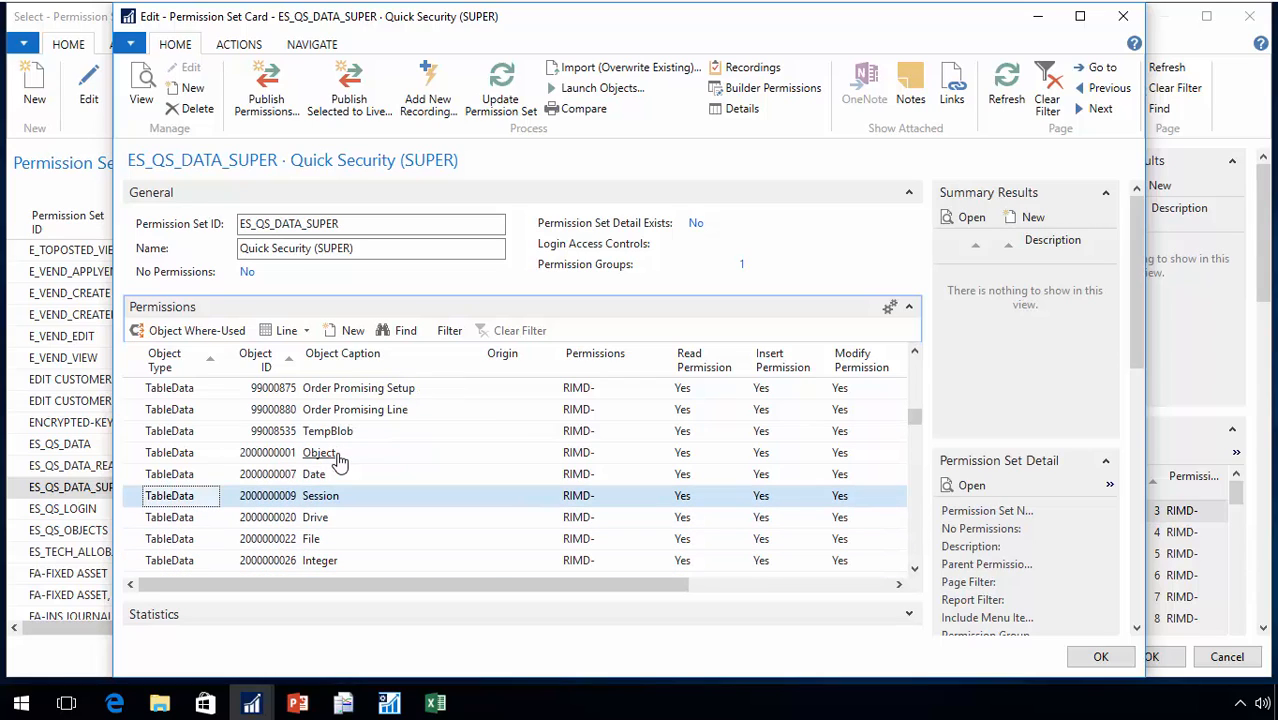
{"action": "key", "text": "Up"}
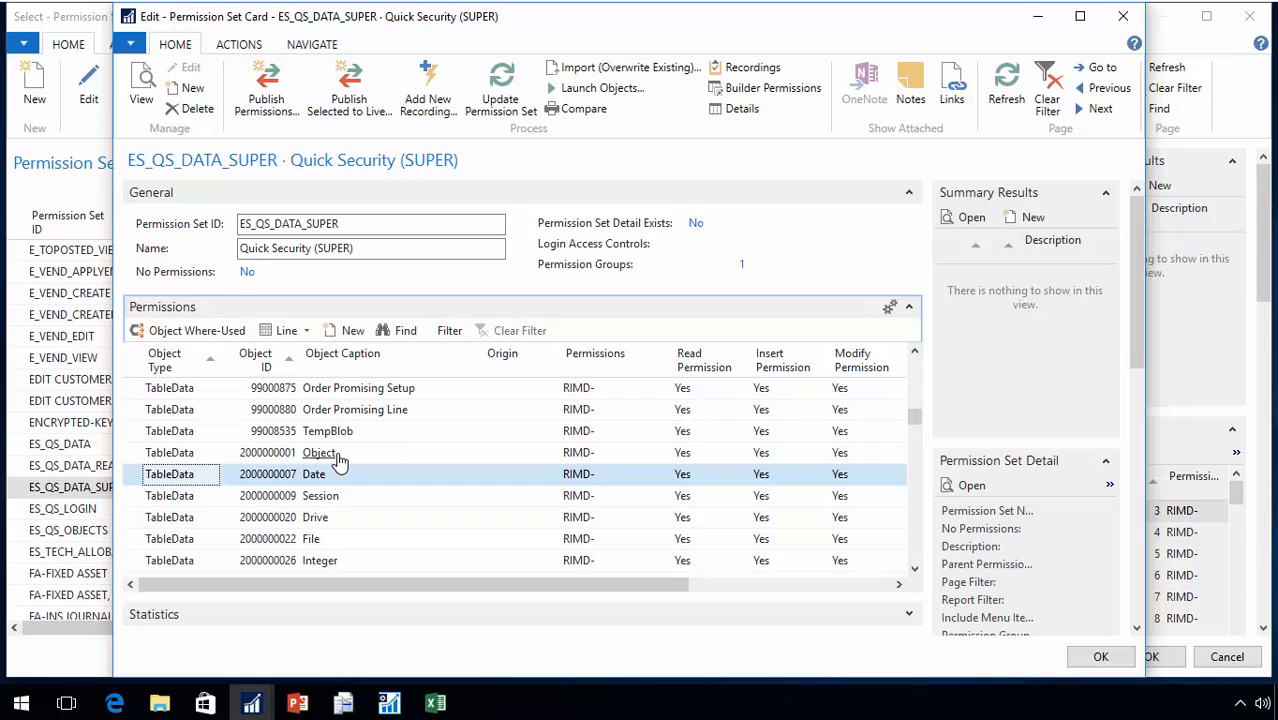
{"action": "key", "text": "Escape"}
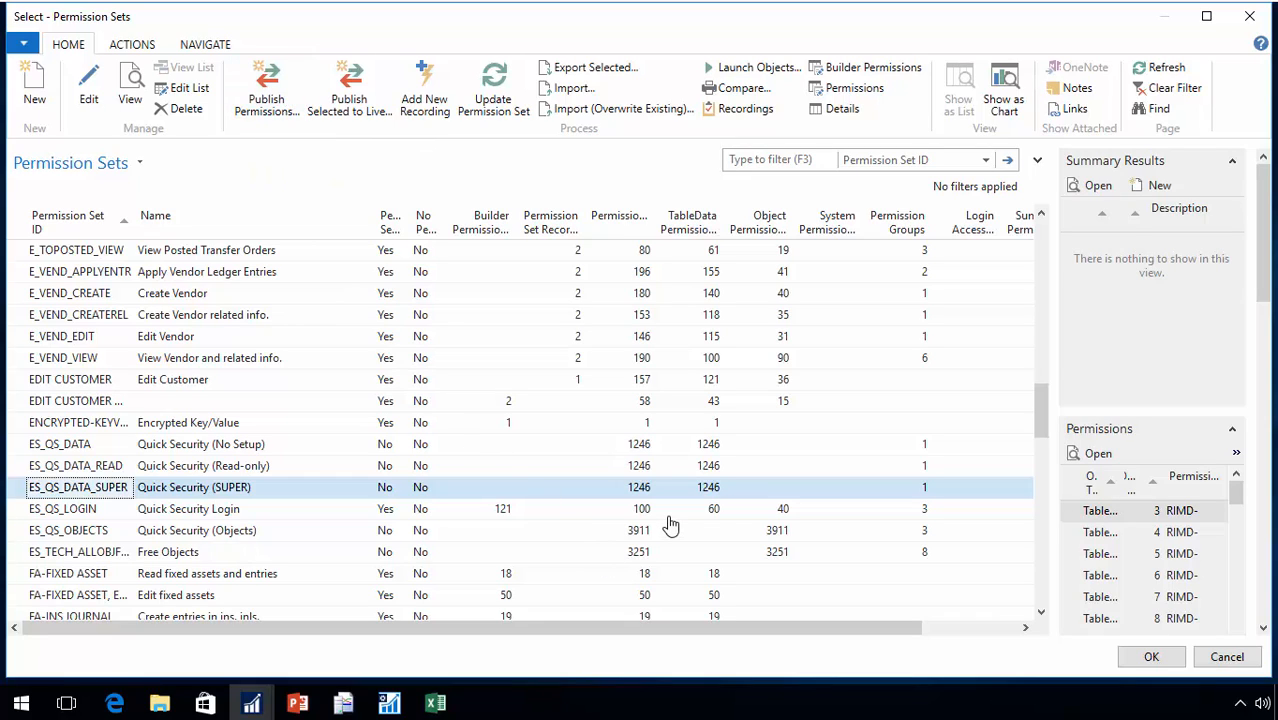
{"action": "key", "text": "Escape"}
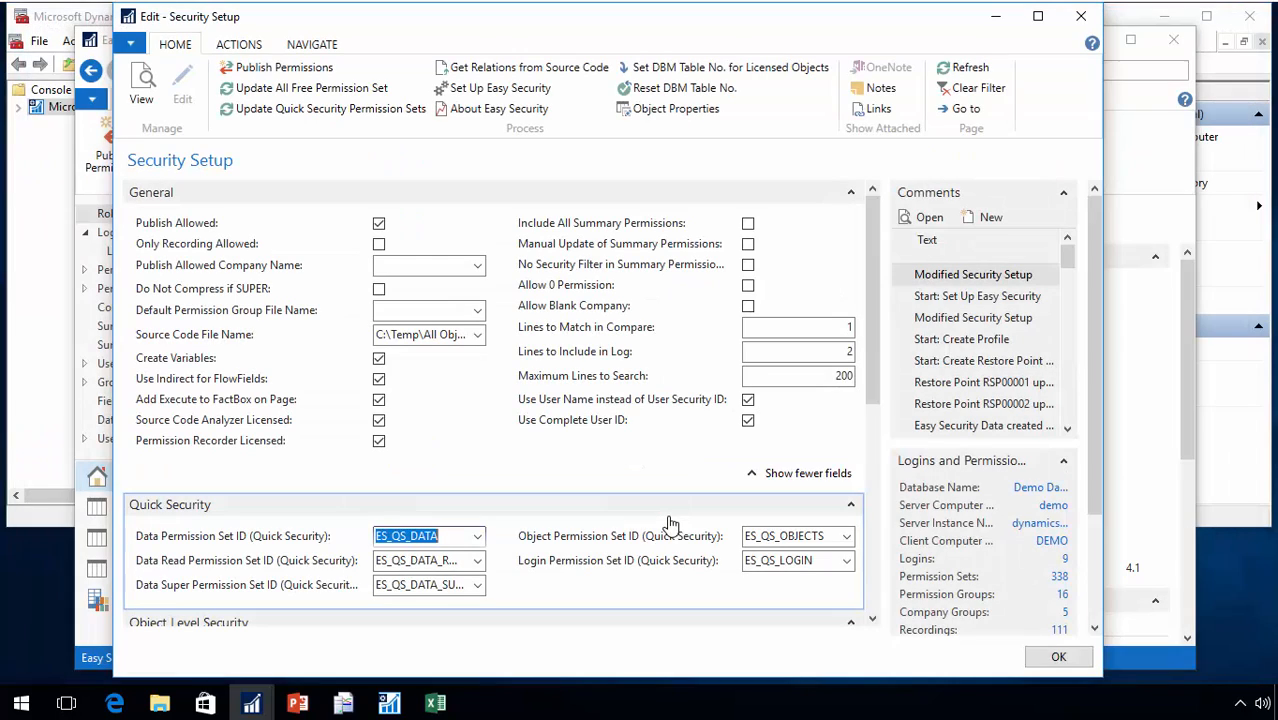
Open Object Properties and look at the Quick Security Type options for the Payment Terms table
{"action": "left_click", "coordinate": [672, 117]}
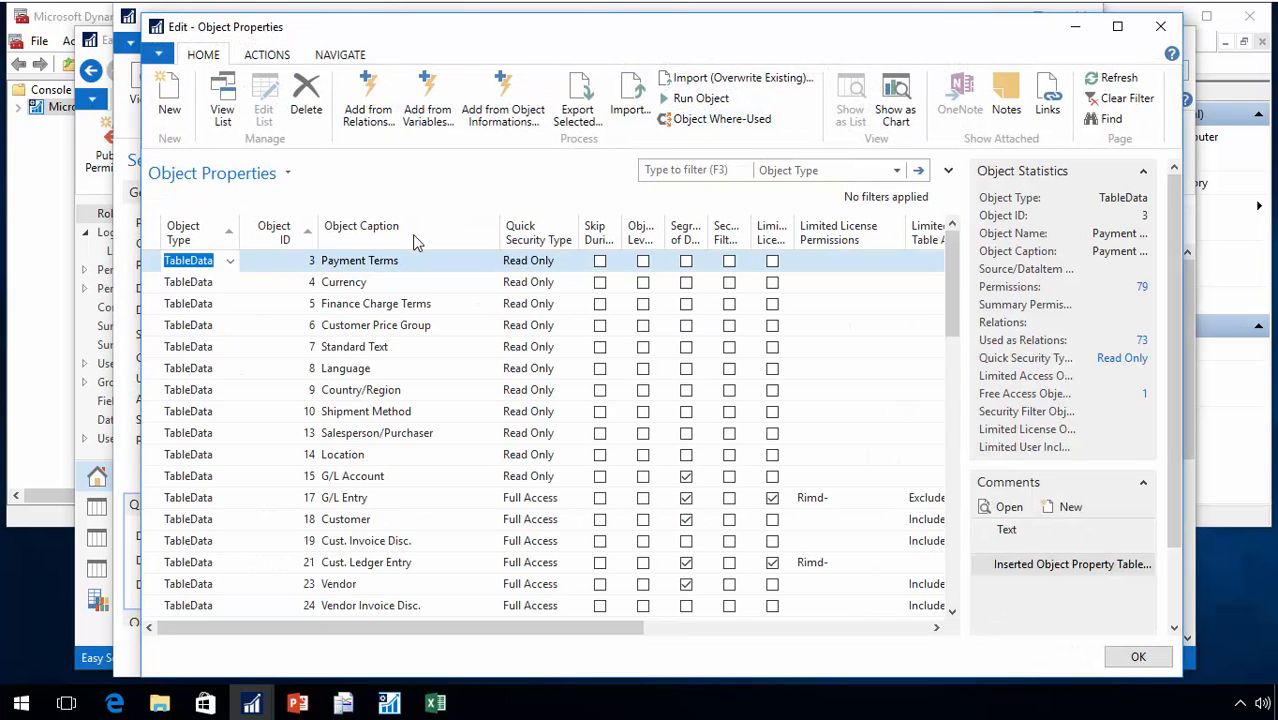
{"action": "left_click", "coordinate": [574, 266]}
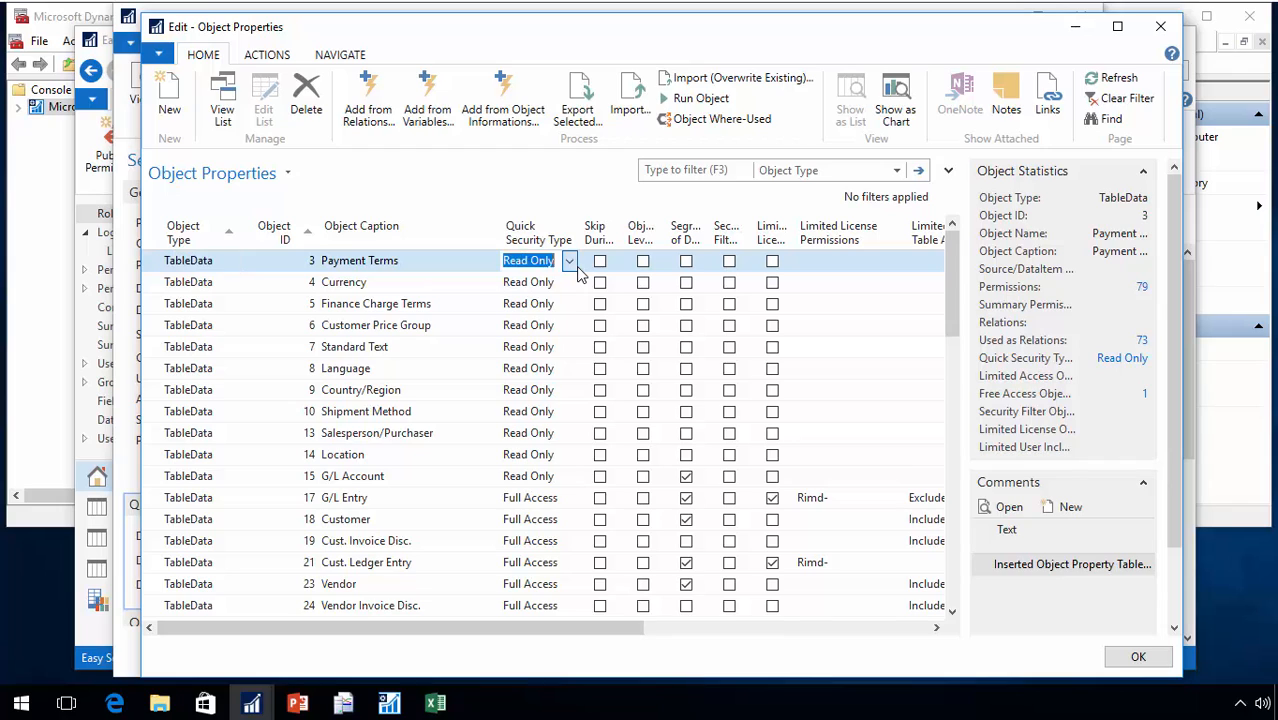
{"action": "left_click", "coordinate": [569, 262]}
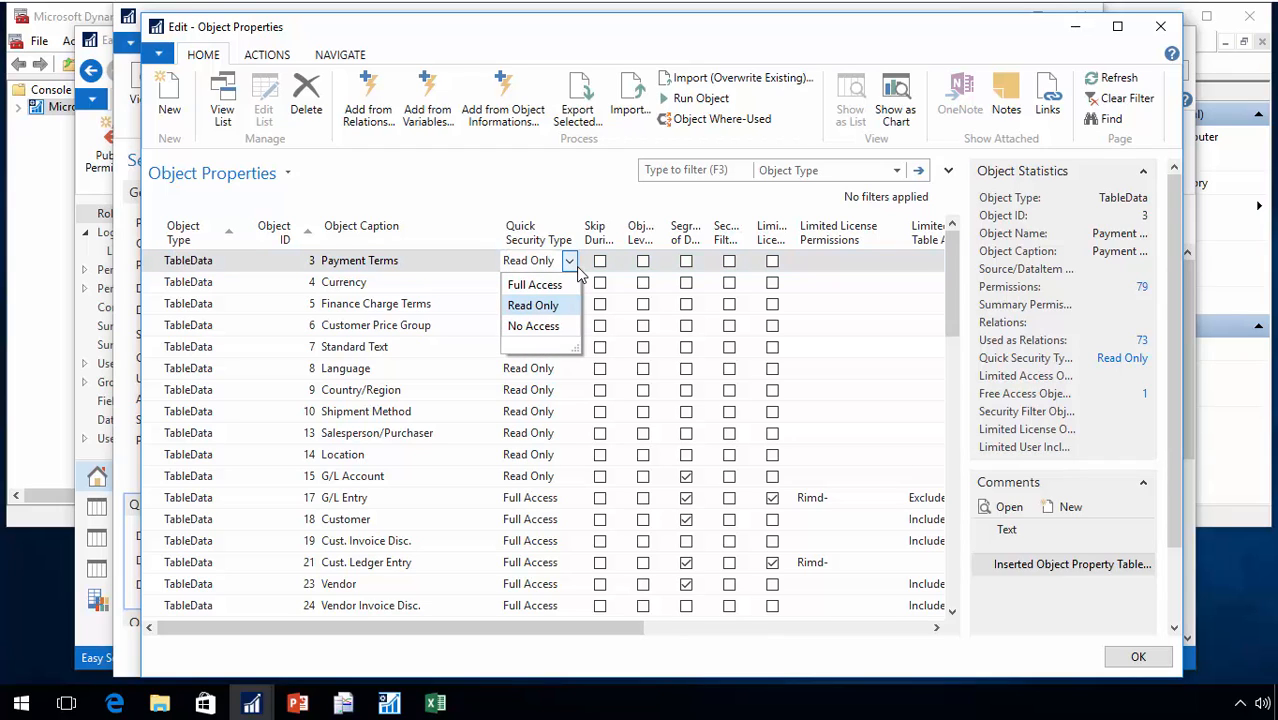
{"action": "left_click", "coordinate": [578, 270]}
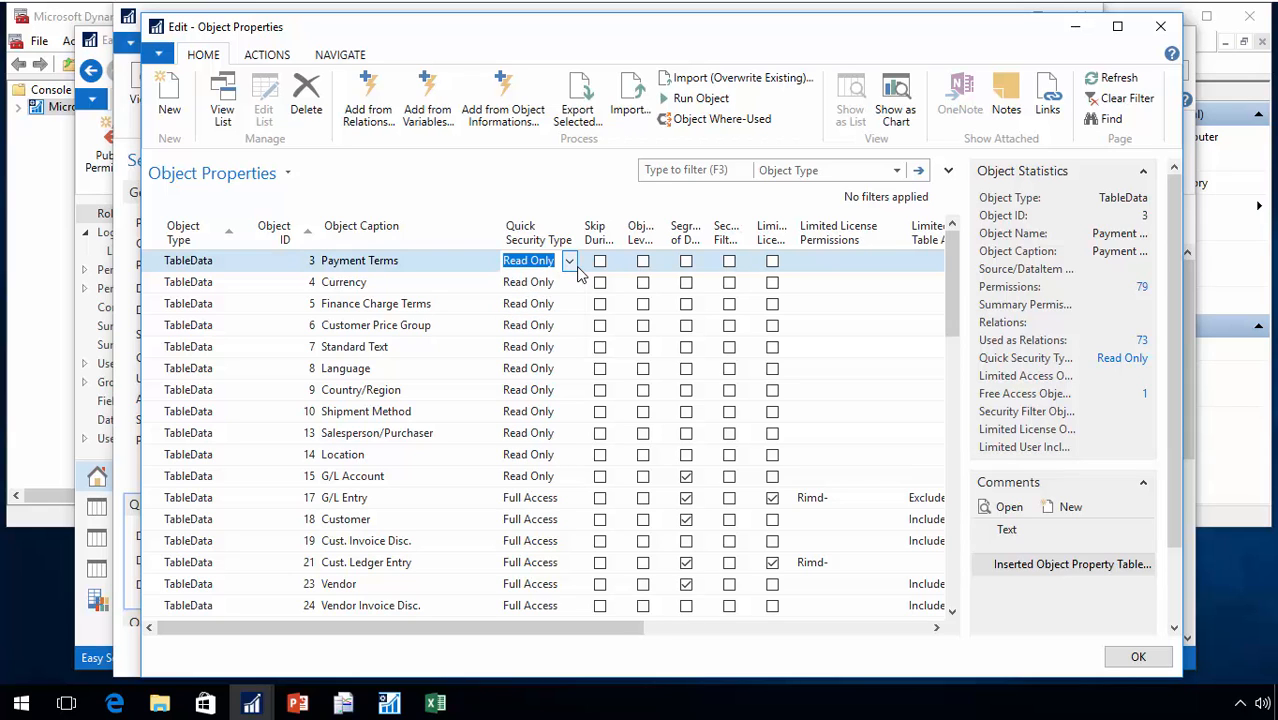
Examine the Quick Security Type assigned to each table from Payment Terms through the customer, vendor and item tables
{"action": "key", "text": "Down"}
{"action": "key", "text": "Down"}
{"action": "key", "text": "Down"}
{"action": "key", "text": "Down"}
{"action": "key", "text": "Down"}
{"action": "key", "text": "Down"}
{"action": "key", "text": "Down"}
{"action": "key", "text": "Down"}
{"action": "key", "text": "Down"}
{"action": "key", "text": "Down"}
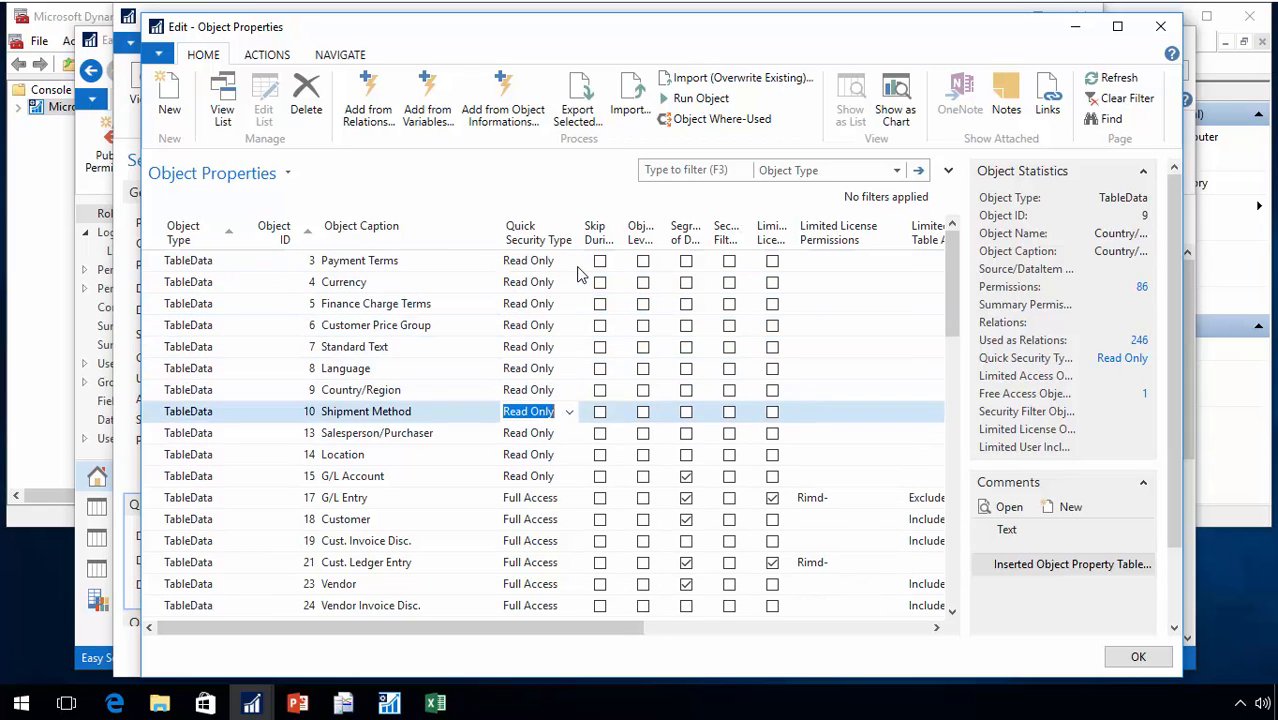
{"action": "key", "text": "Down"}
{"action": "key", "text": "Down"}
{"action": "key", "text": "Down"}
{"action": "key", "text": "Down"}
{"action": "key", "text": "Down"}
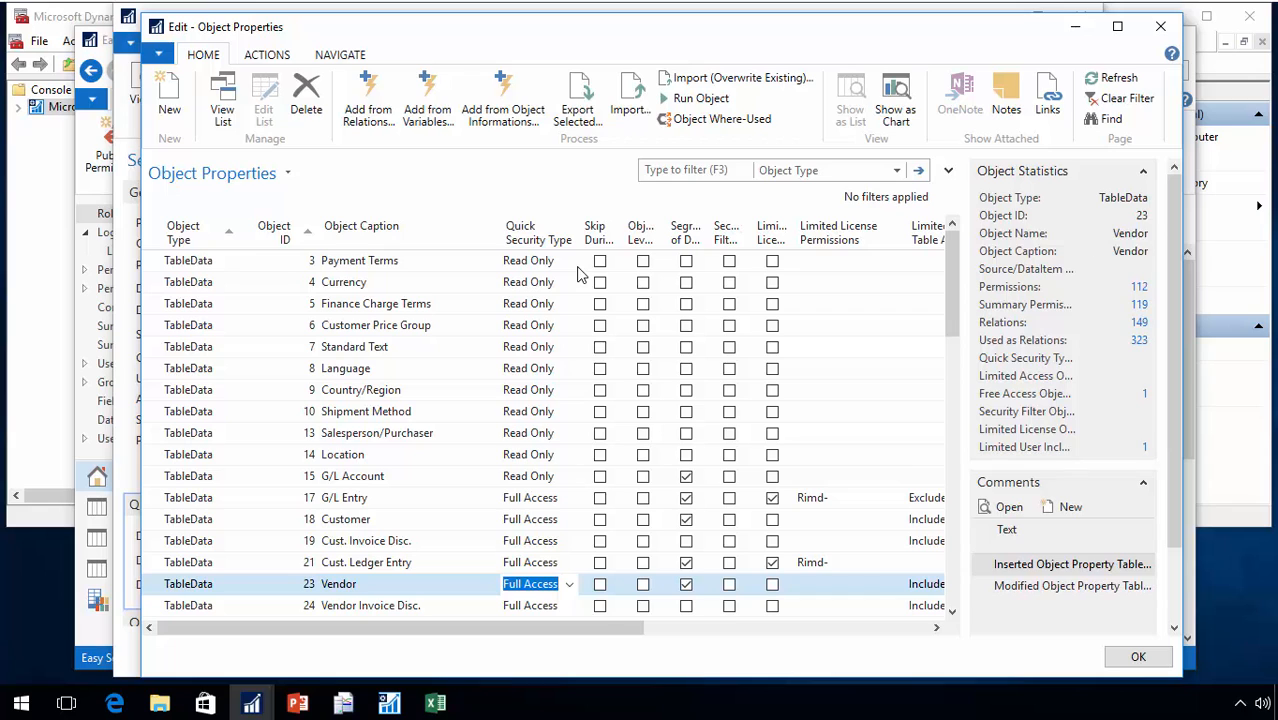
{"action": "key", "text": "Down"}
{"action": "key", "text": "Down"}
{"action": "key", "text": "Down"}
{"action": "key", "text": "Down"}
Set the Quick Security Type of the Vendor and Vendor Ledger Entry tables to Read Only
{"action": "key", "text": "Up"}
{"action": "key", "text": "Up"}
{"action": "key", "text": "Up"}
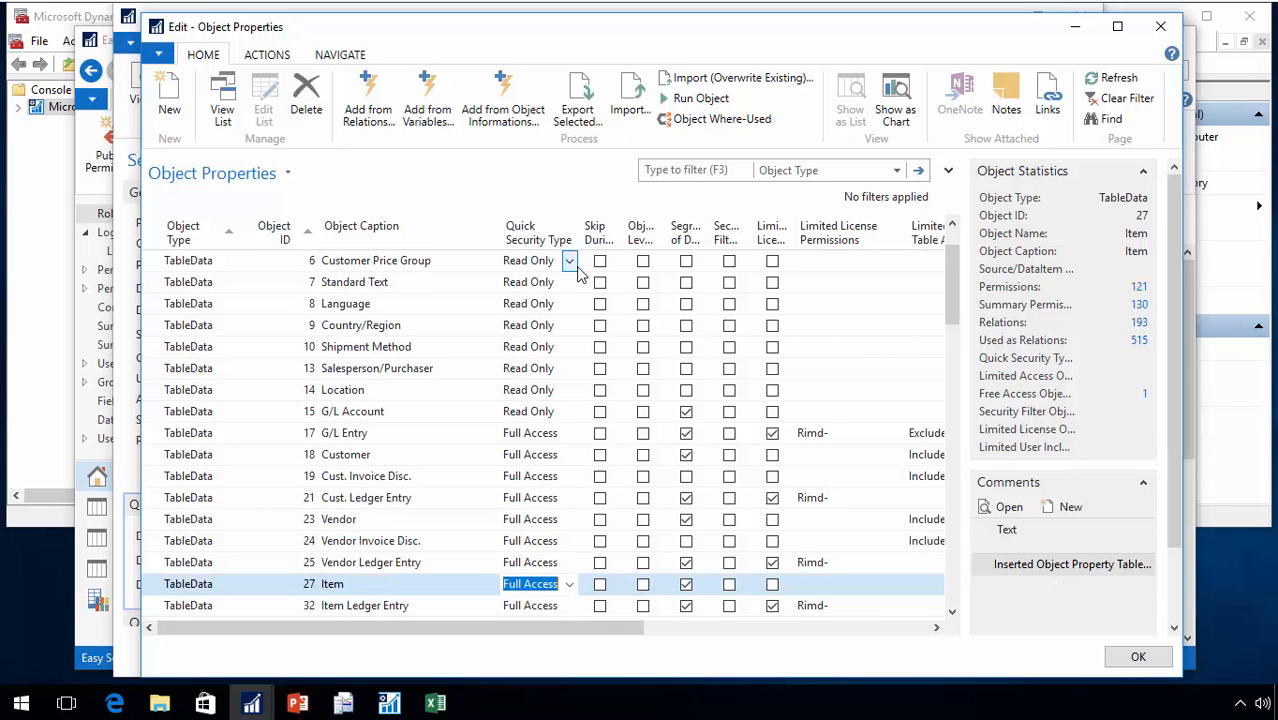
{"action": "key", "text": "Up"}
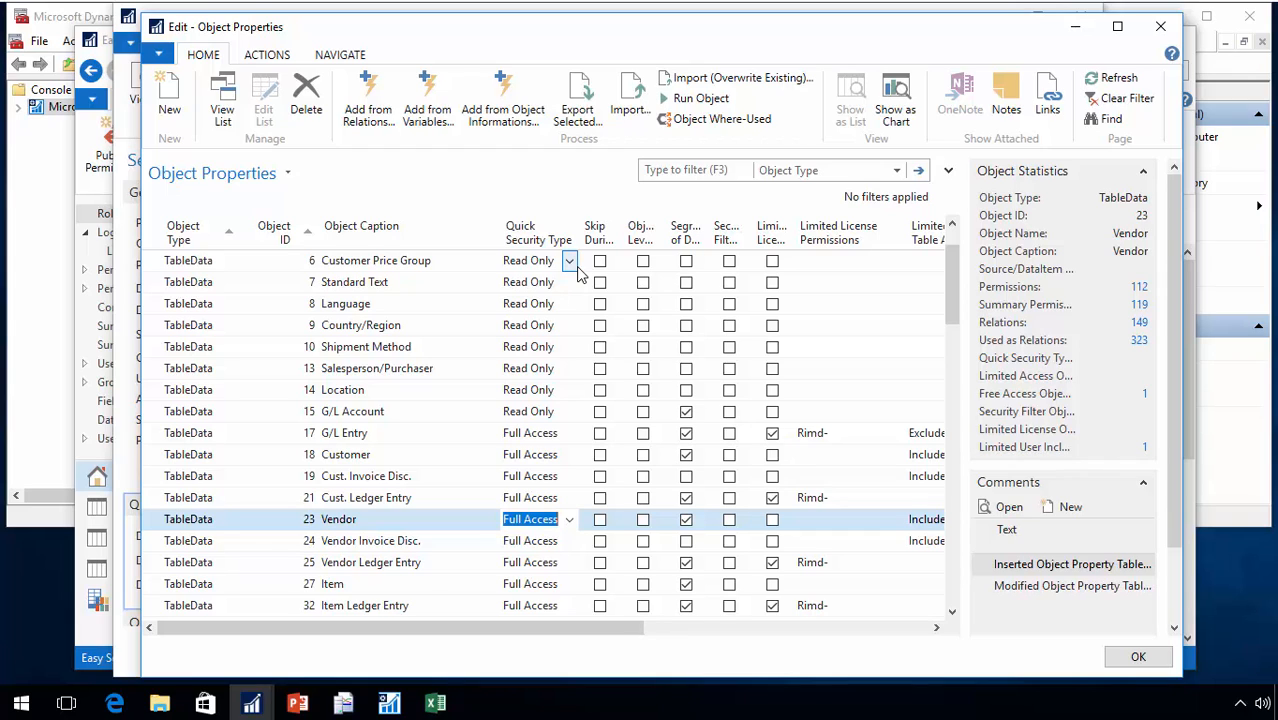
{"action": "type", "text": "r"}
{"action": "key", "text": "Down"}
{"action": "key", "text": "Down"}
{"action": "key", "text": "Down"}
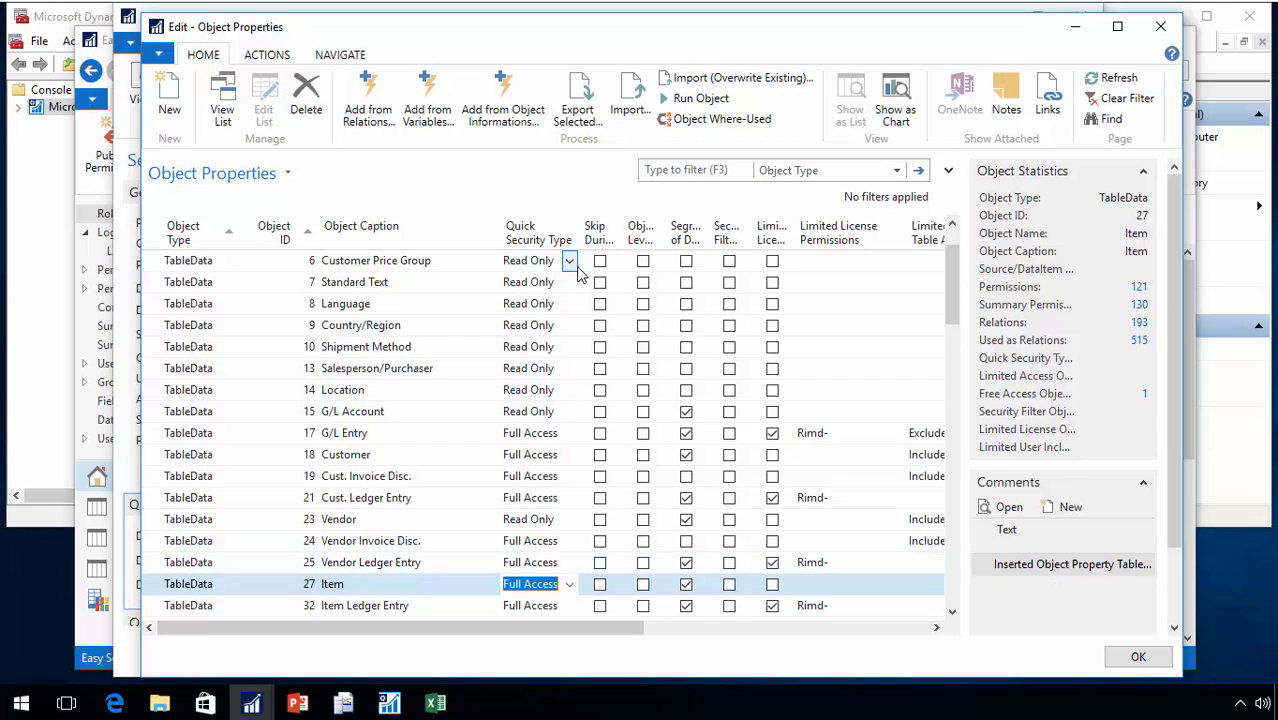
{"action": "key", "text": "Up"}
{"action": "type", "text": "r"}
Check the Quick Security Type of the Vendor and Vendor Ledger Entry tables
{"action": "key", "text": "Down"}
{"action": "key", "text": "Up"}
{"action": "key", "text": "Up"}
{"action": "key", "text": "Up"}
{"action": "key", "text": "Down"}
{"action": "key", "text": "Down"}
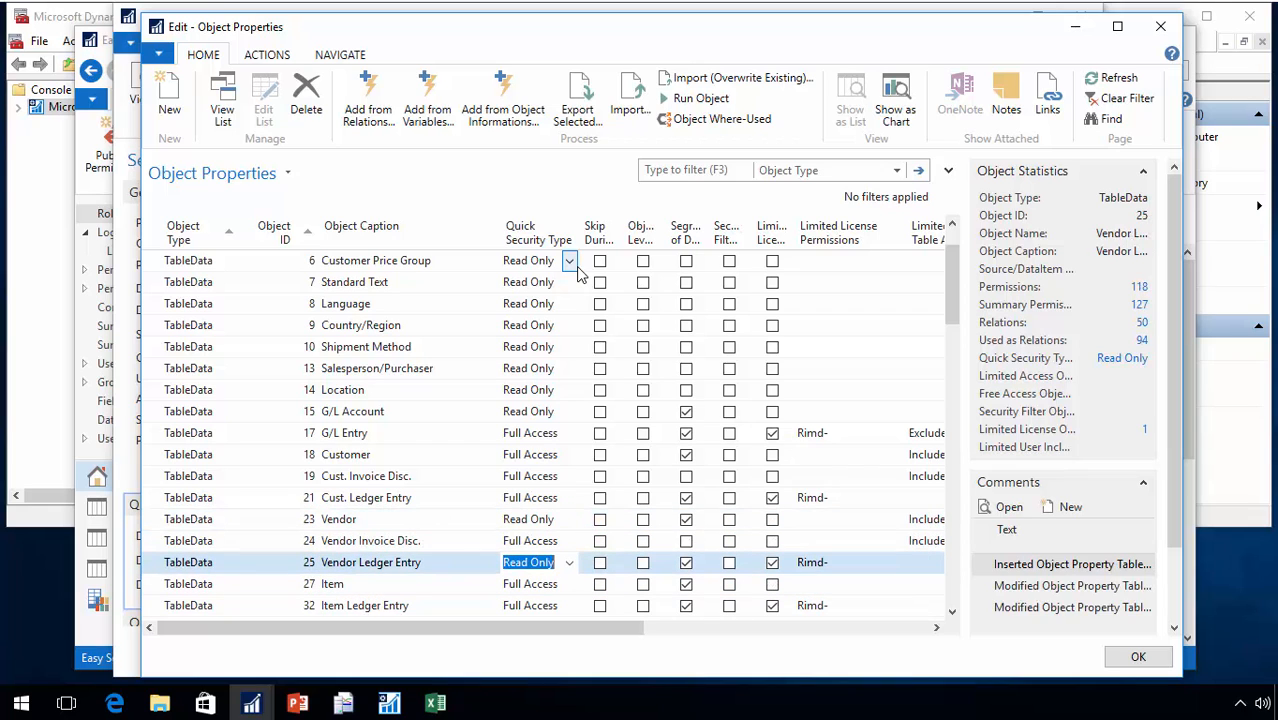
{"action": "key", "text": "Up"}
{"action": "key", "text": "Up"}
{"action": "key", "text": "Down"}
{"action": "key", "text": "Down"}
{"action": "key", "text": "Up"}
{"action": "key", "text": "Up"}
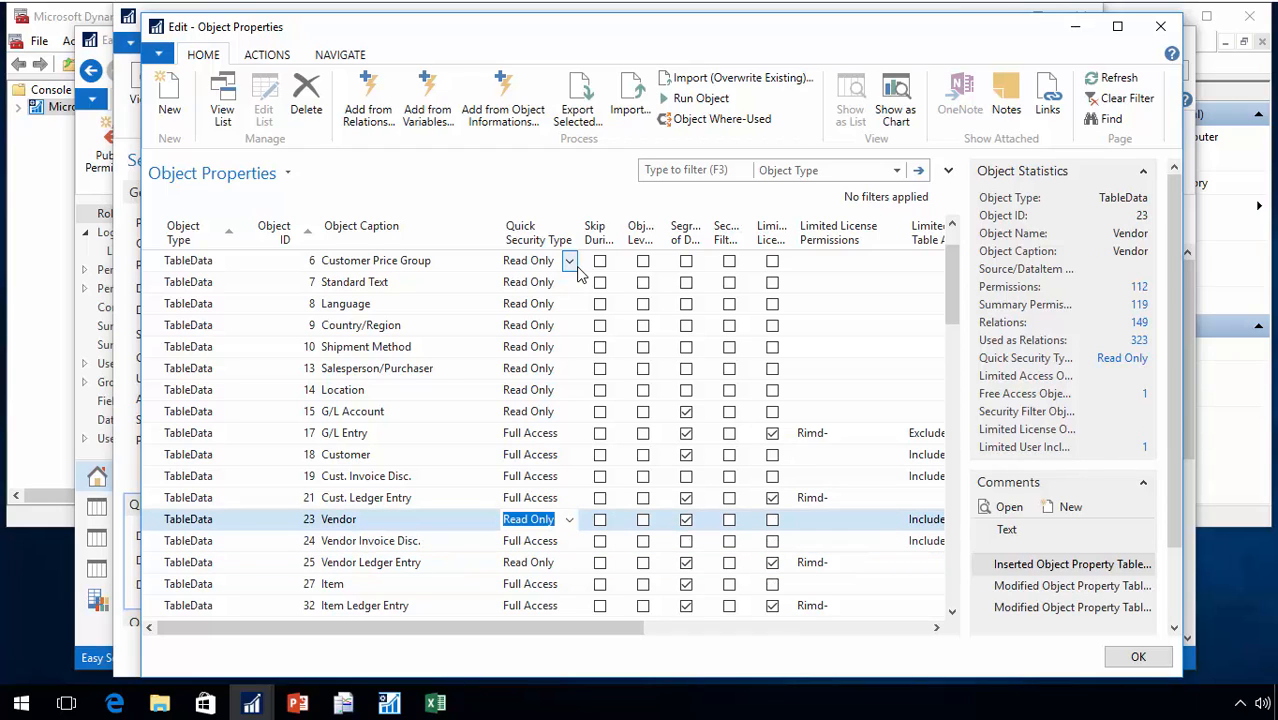
{"action": "key", "text": "Down"}
{"action": "key", "text": "Down"}
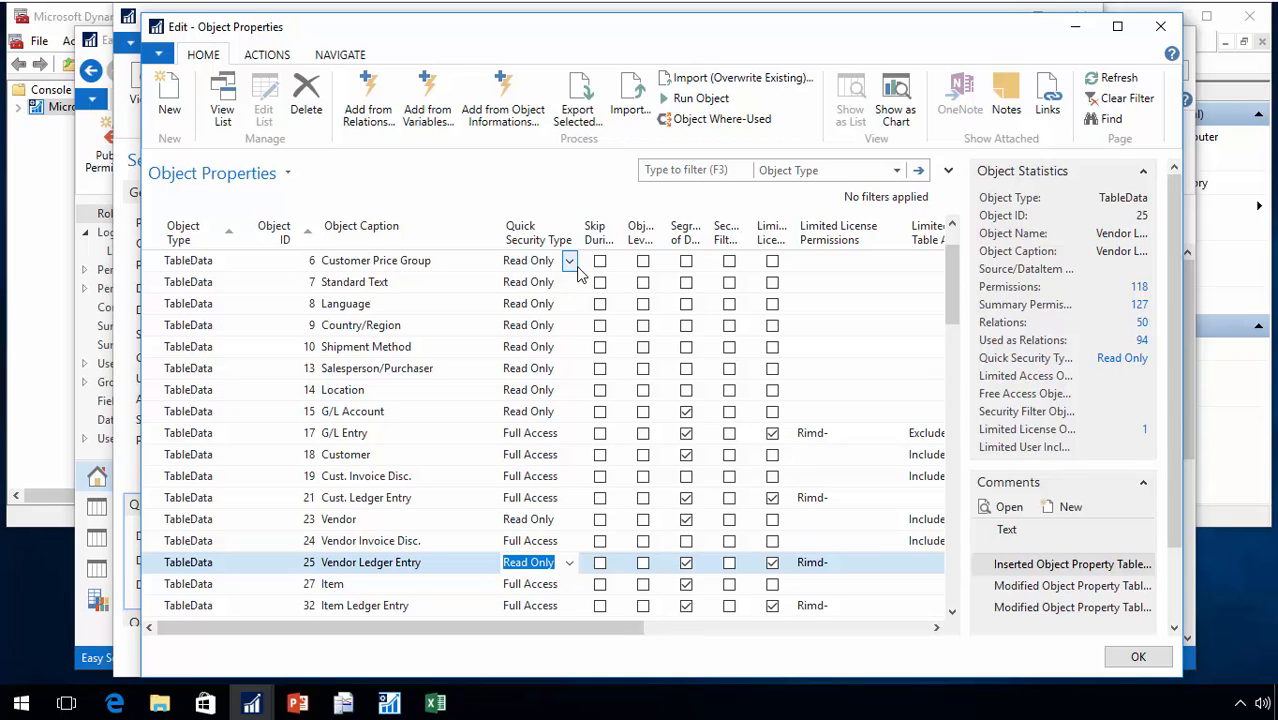
Look through the Quick Security Types of the item, sales and purchase tables and select the one for Purchase Header
{"action": "key", "text": "Down"}
{"action": "key", "text": "Down"}
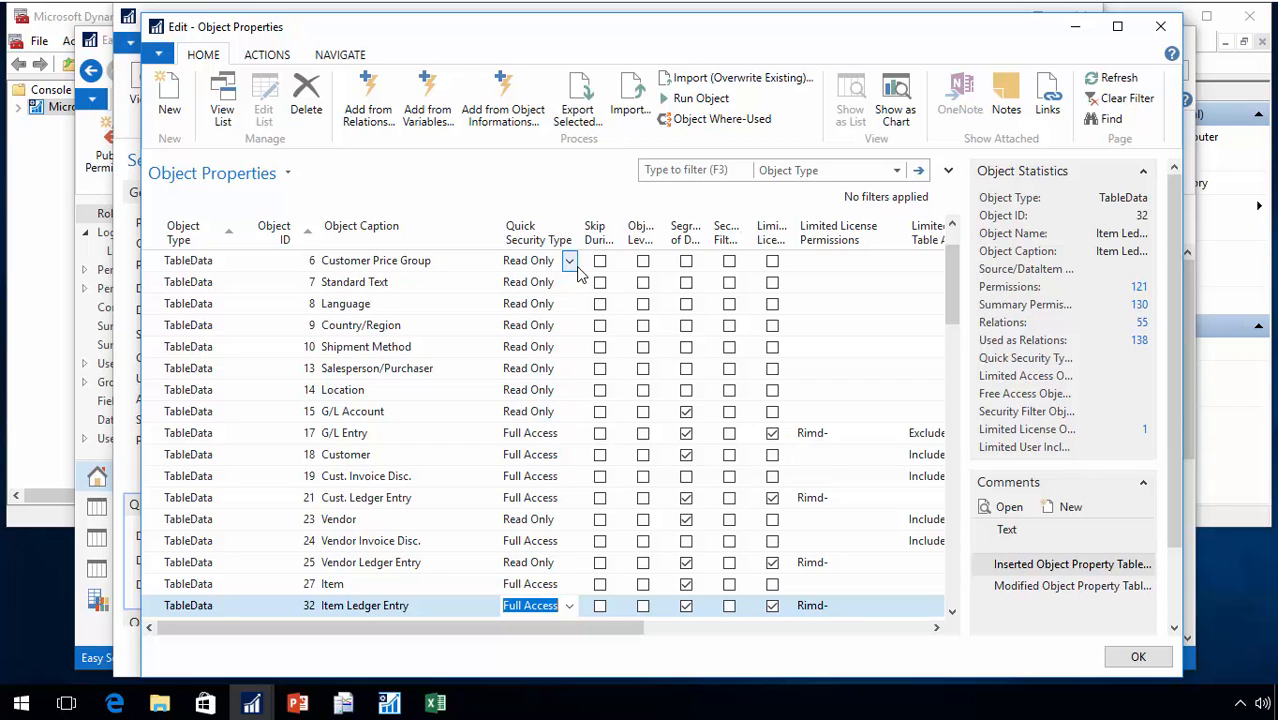
{"action": "key", "text": "Down"}
{"action": "key", "text": "Down"}
{"action": "key", "text": "Down"}
{"action": "key", "text": "Down"}
{"action": "key", "text": "Down"}
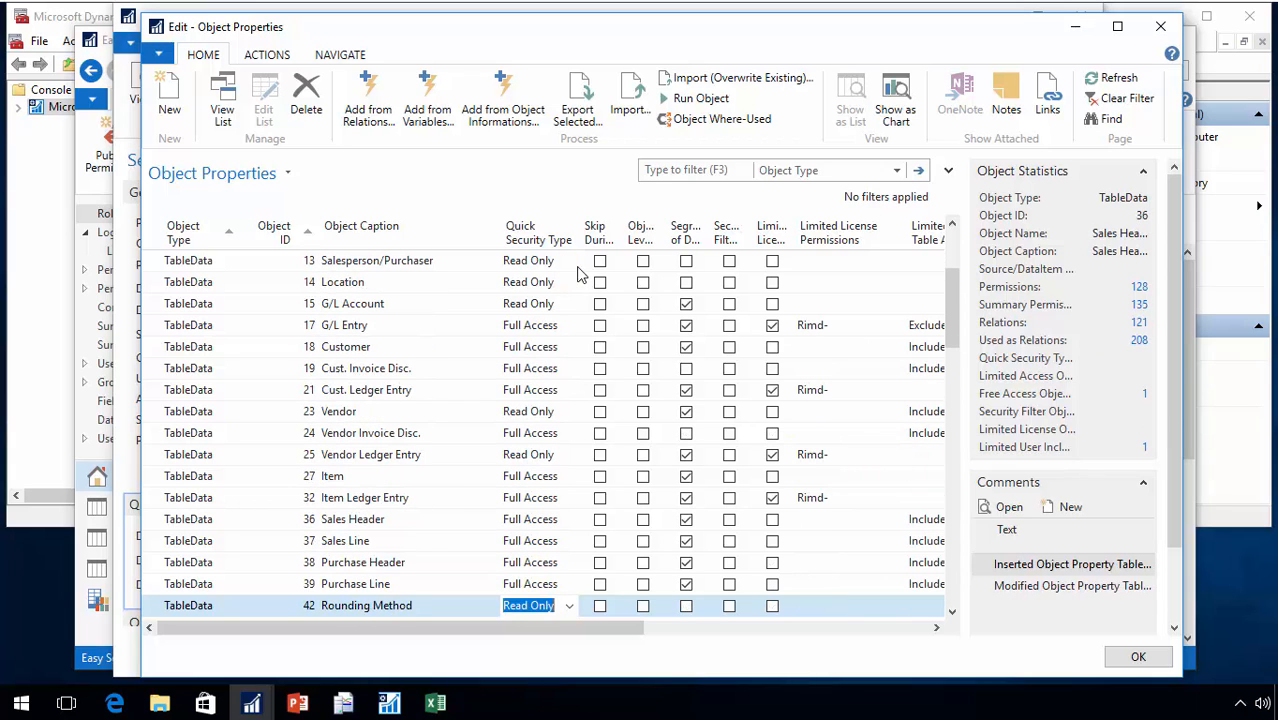
{"action": "key", "text": "Up"}
{"action": "key", "text": "Up"}
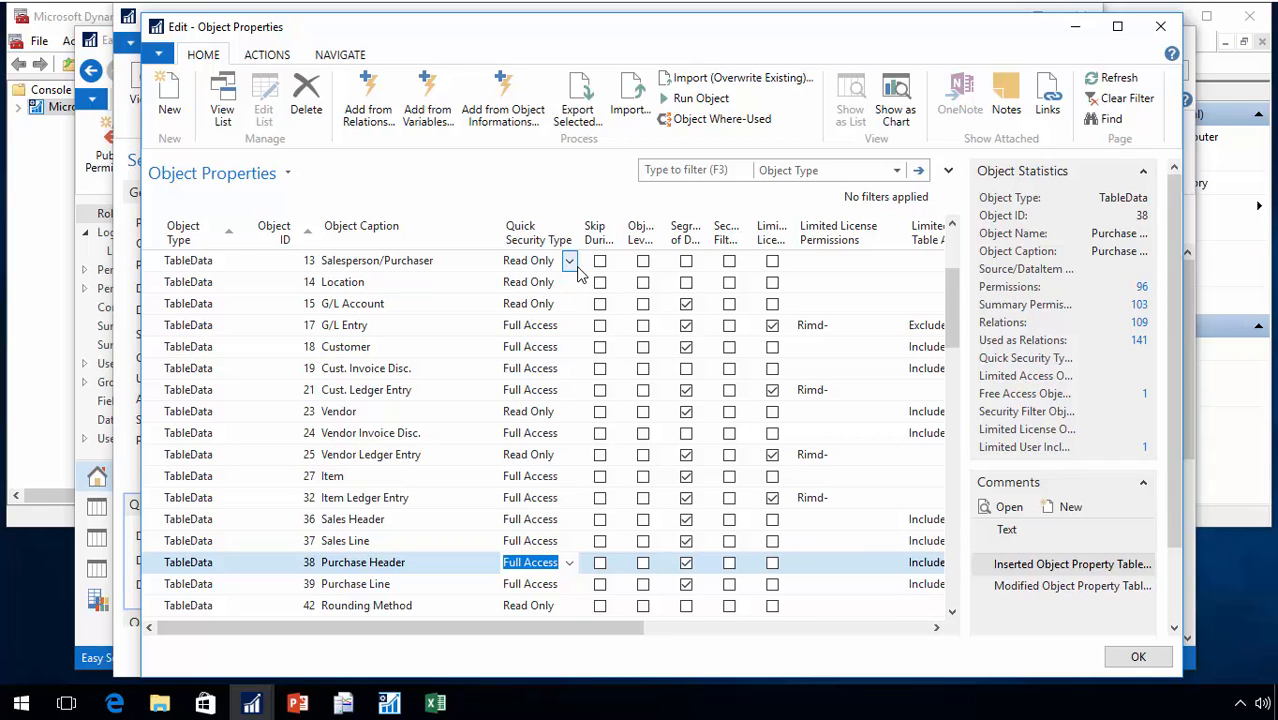
Set the Quick Security Type of the Purchase Header and Purchase Line tables to Read Only
{"action": "type", "text": "r"}
{"action": "key", "text": "Down"}
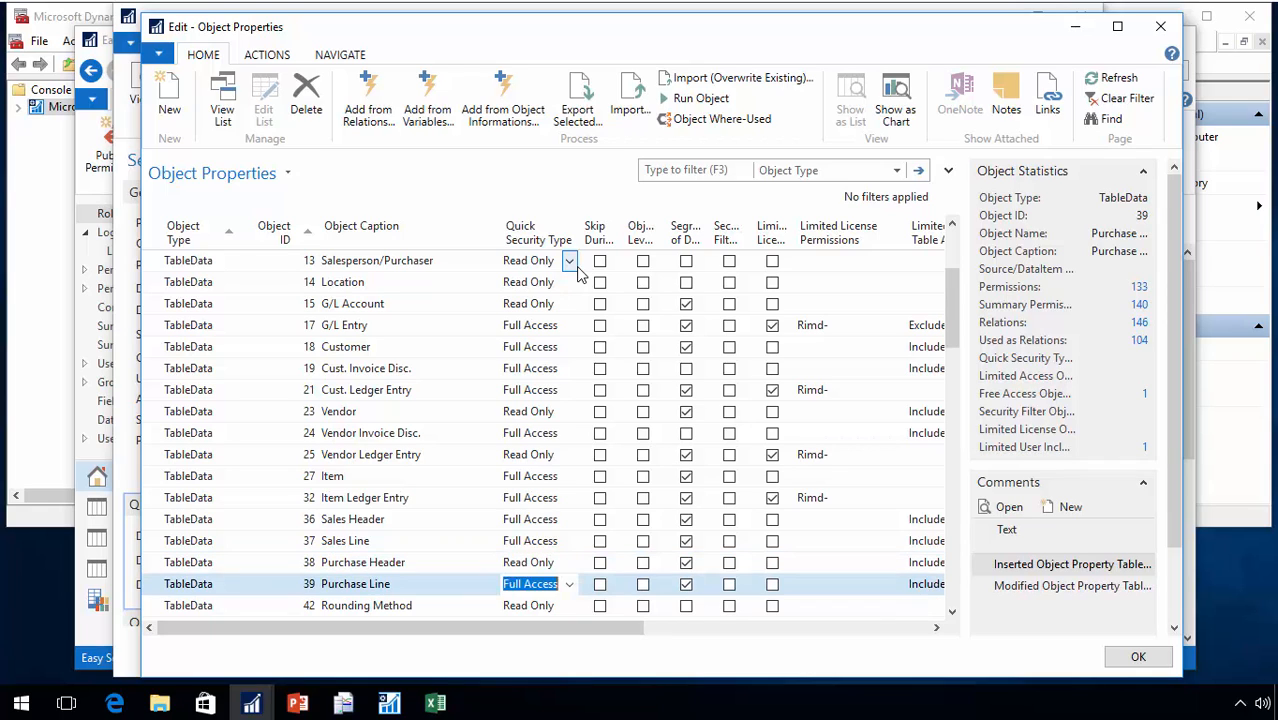
{"action": "type", "text": "r"}
{"action": "key", "text": "Down"}
{"action": "key", "text": "Up"}
{"action": "key", "text": "Up"}
{"action": "key", "text": "Down"}
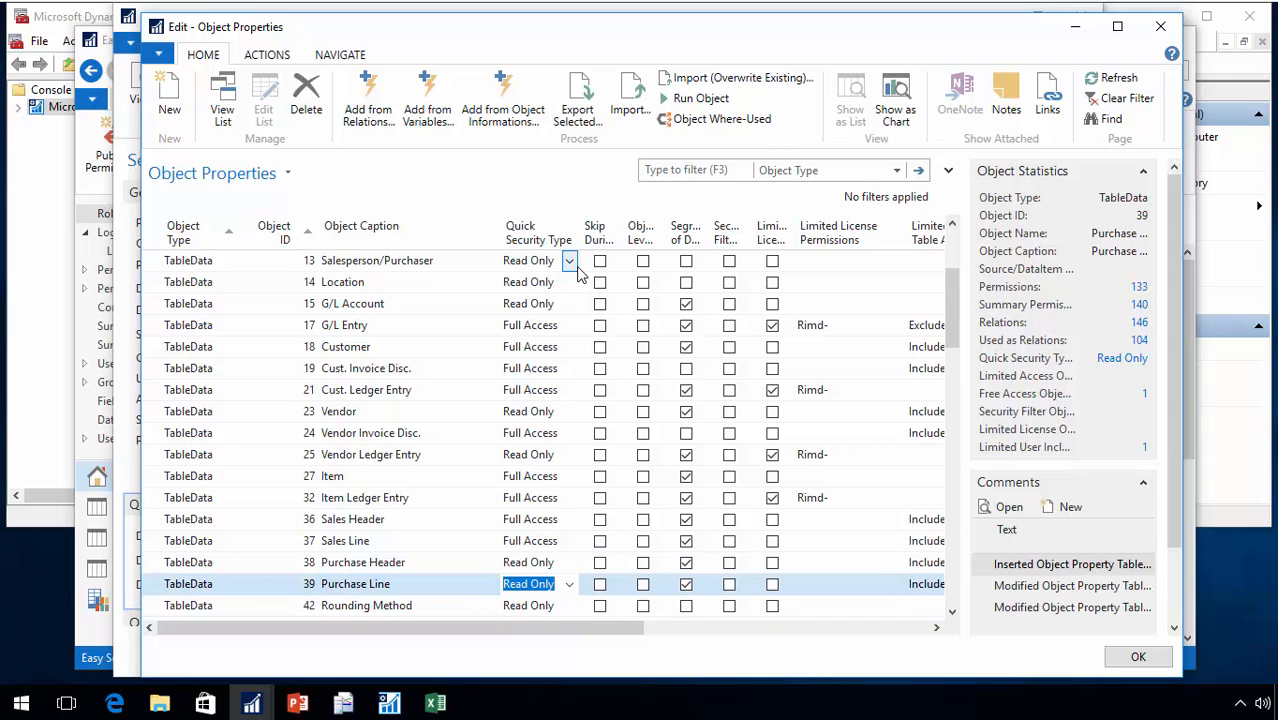
Set the Quick Security Type of the Sales Cr.Memo Header and Sales Invoice Header tables to Read Only
{"action": "key", "text": "Down"}
{"action": "key", "text": "Down"}
{"action": "key", "text": "Down"}
{"action": "key", "text": "Down"}
{"action": "key", "text": "Down"}
{"action": "key", "text": "Down"}
{"action": "key", "text": "Down"}
{"action": "key", "text": "Down"}
{"action": "key", "text": "Down"}
{"action": "key", "text": "Down"}
{"action": "key", "text": "Down"}
{"action": "key", "text": "Down"}
{"action": "key", "text": "Down"}
{"action": "key", "text": "Down"}
{"action": "key", "text": "Down"}
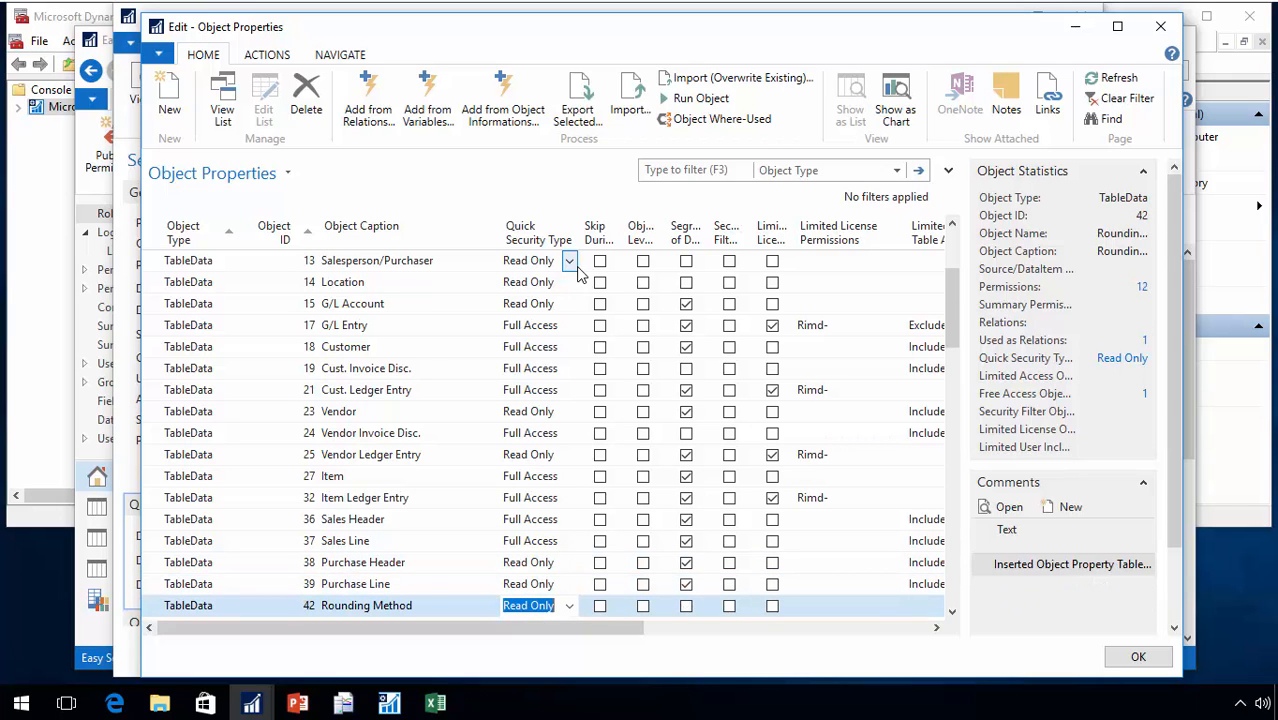
{"action": "key", "text": "Down"}
{"action": "key", "text": "Down"}
{"action": "key", "text": "Down"}
{"action": "key", "text": "Down"}
{"action": "key", "text": "Down"}
{"action": "key", "text": "Down"}
{"action": "key", "text": "Down"}
{"action": "key", "text": "Down"}
{"action": "key", "text": "Down"}
{"action": "key", "text": "Down"}
{"action": "key", "text": "Down"}
{"action": "key", "text": "Down"}
{"action": "key", "text": "Down"}
{"action": "key", "text": "Down"}
{"action": "key", "text": "Down"}
{"action": "key", "text": "Down"}
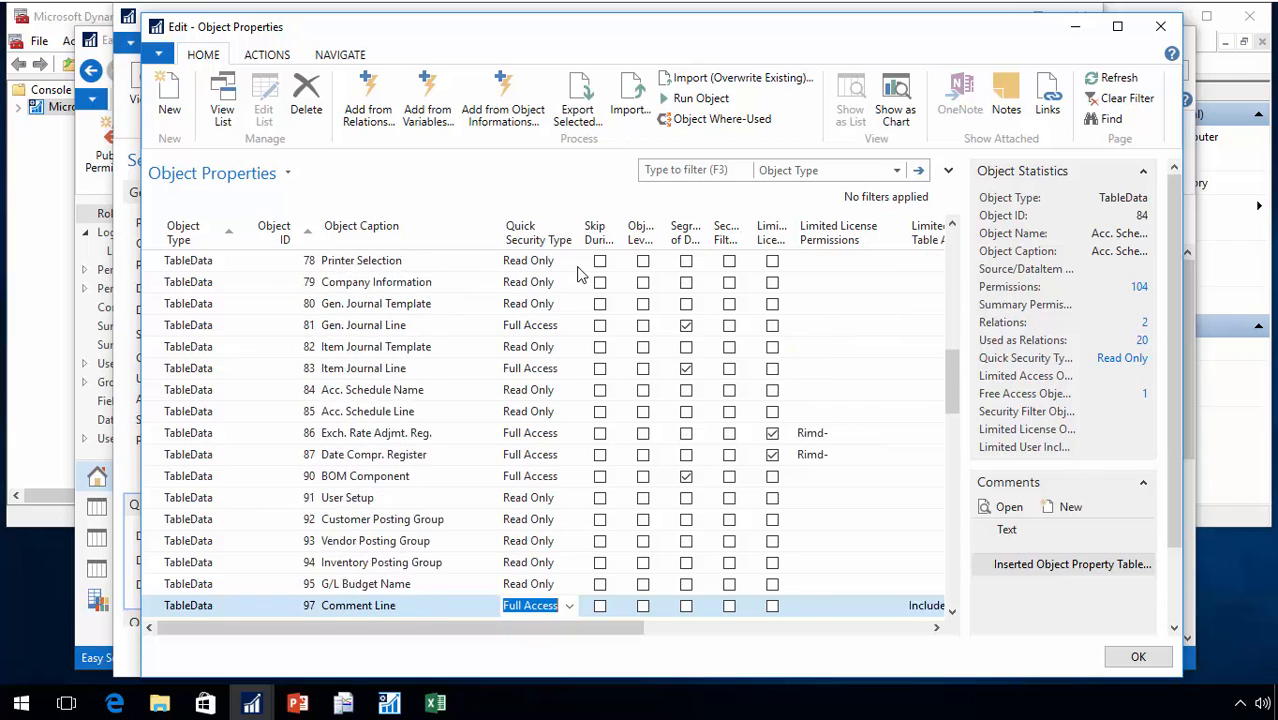
{"action": "key", "text": "Down"}
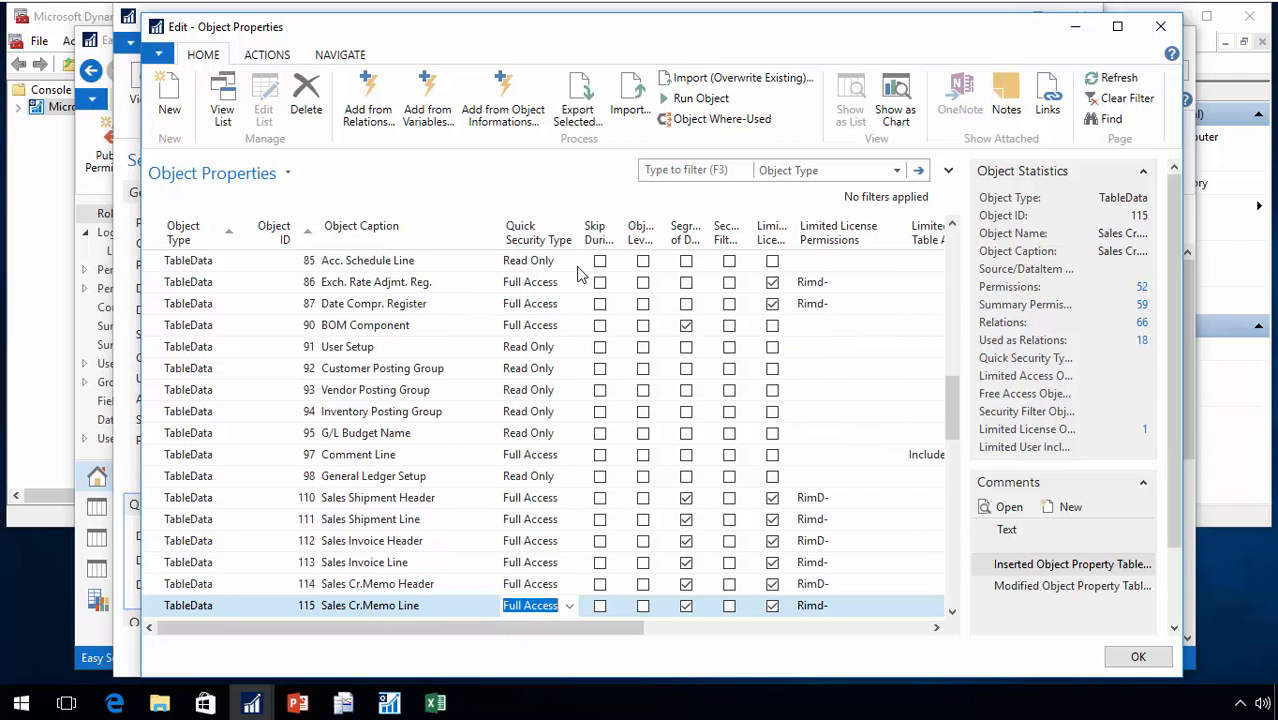
{"action": "key", "text": "Up"}
{"action": "type", "text": "r"}
{"action": "key", "text": "Up"}
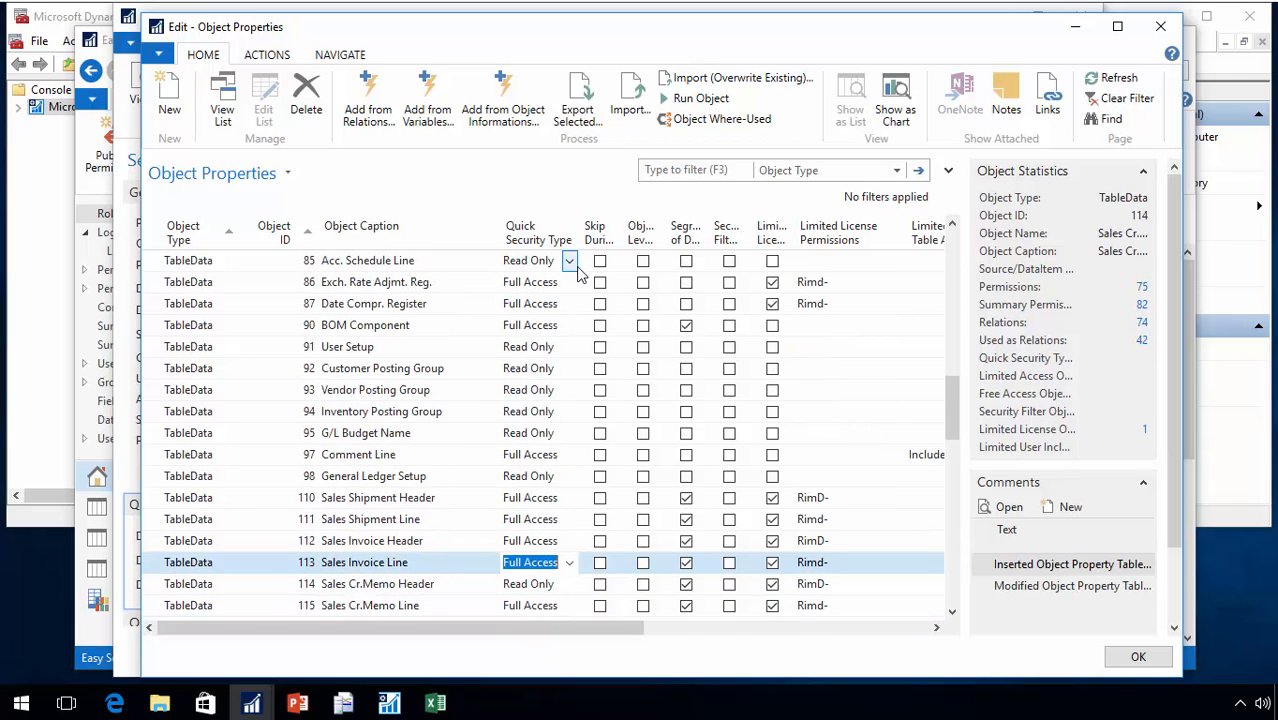
{"action": "key", "text": "Up"}
{"action": "type", "text": "r"}
{"action": "key", "text": "Down"}
{"action": "key", "text": "Down"}
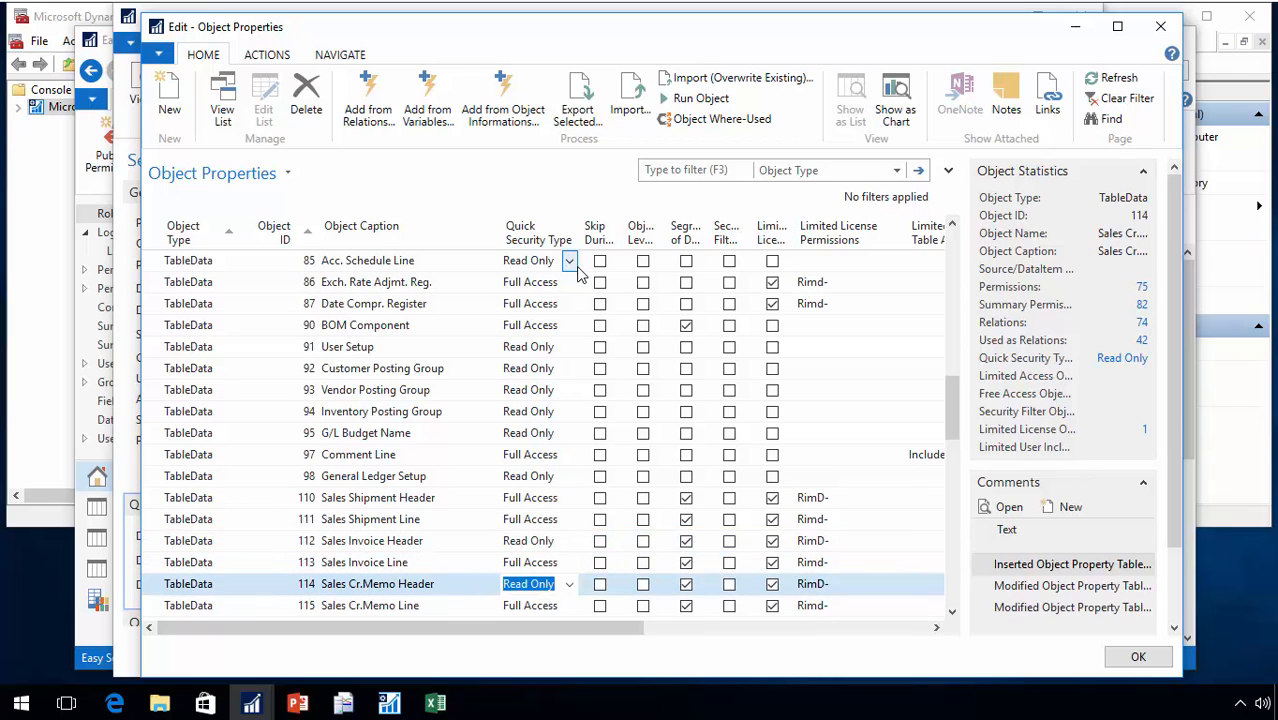
Check the Quick Security Types of the posted sales invoice, credit memo and purchase receipt tables
{"action": "key", "text": "Up"}
{"action": "key", "text": "Up"}
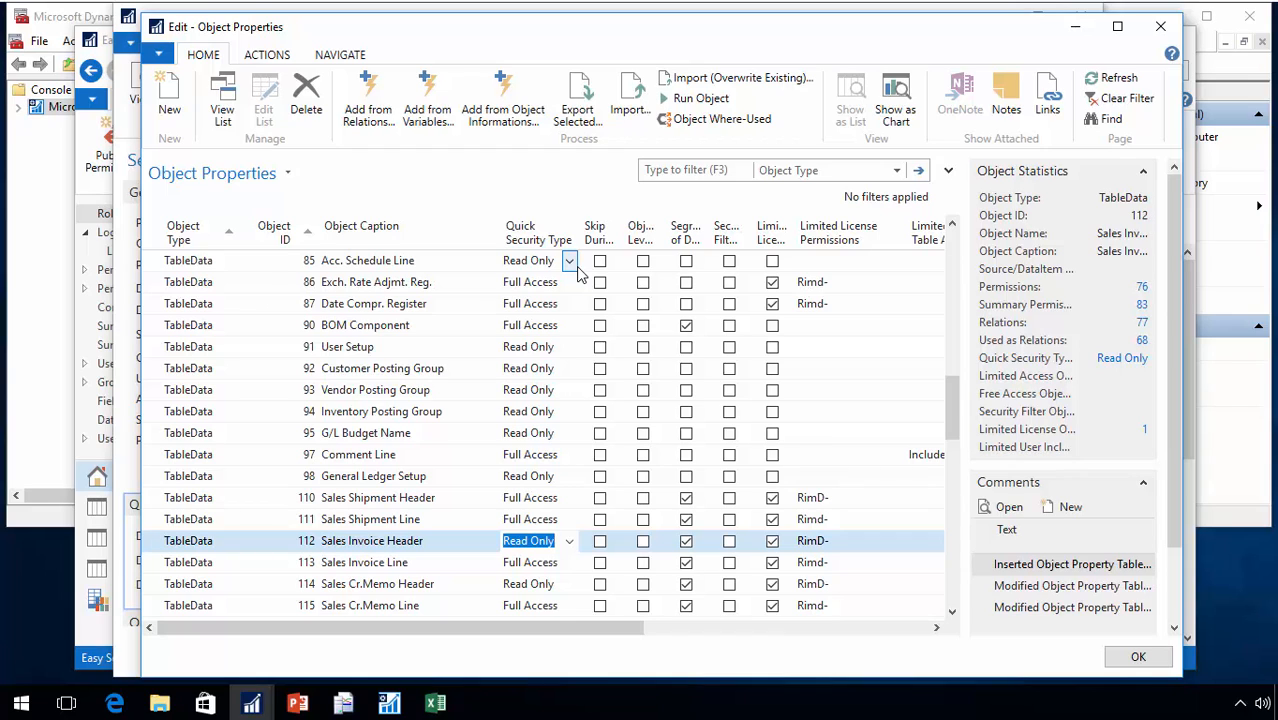
{"action": "key", "text": "Down"}
{"action": "key", "text": "Down"}
{"action": "key", "text": "Down"}
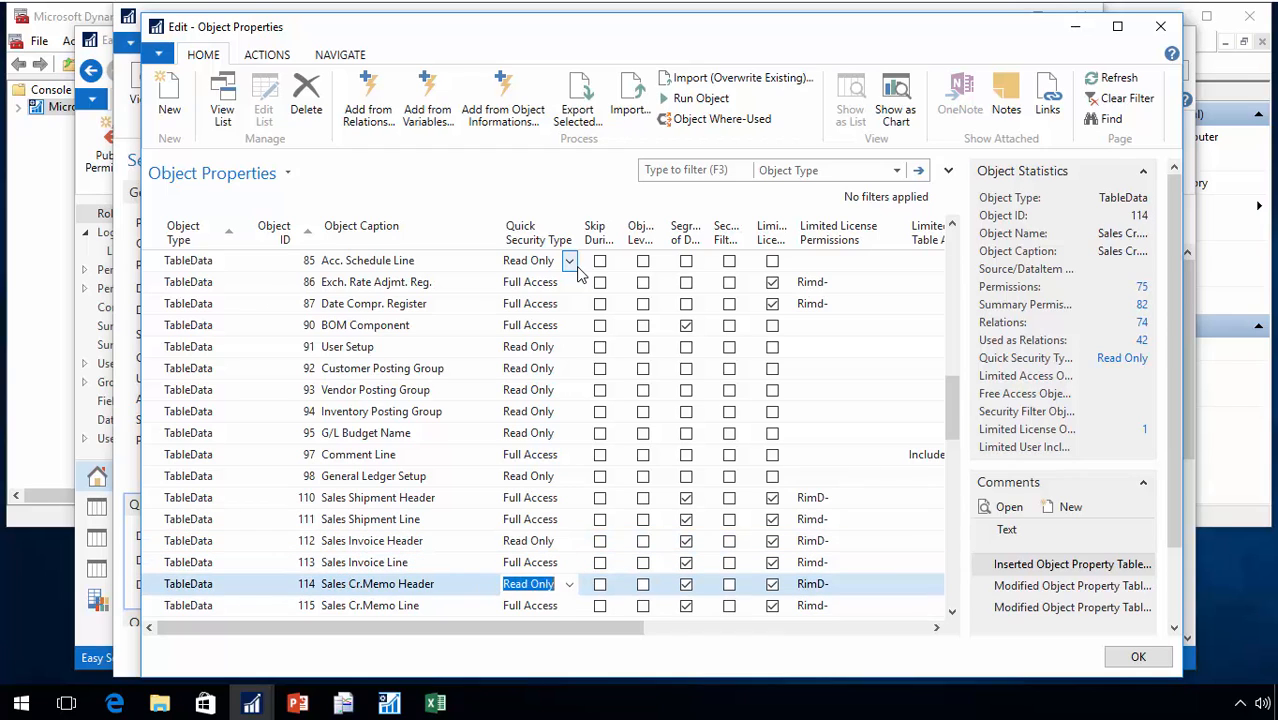
{"action": "key", "text": "Up"}
{"action": "key", "text": "Up"}
{"action": "key", "text": "Up"}
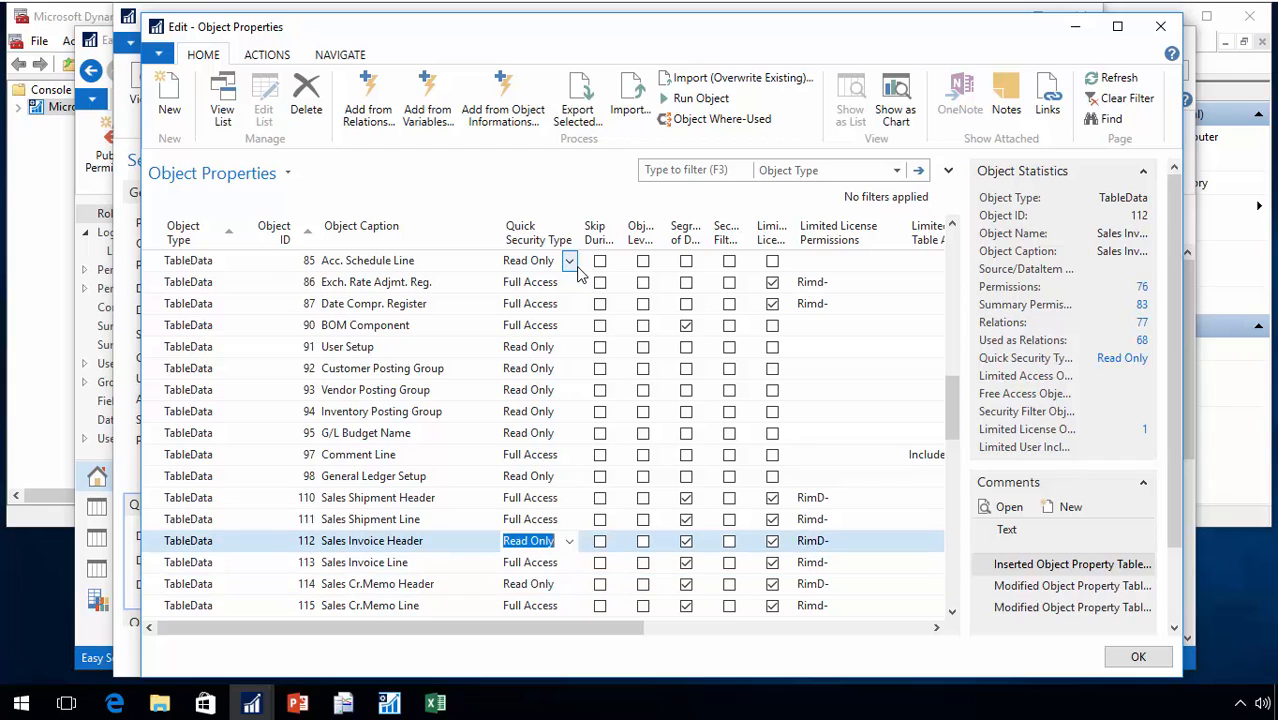
{"action": "key", "text": "Down"}
{"action": "key", "text": "Down"}
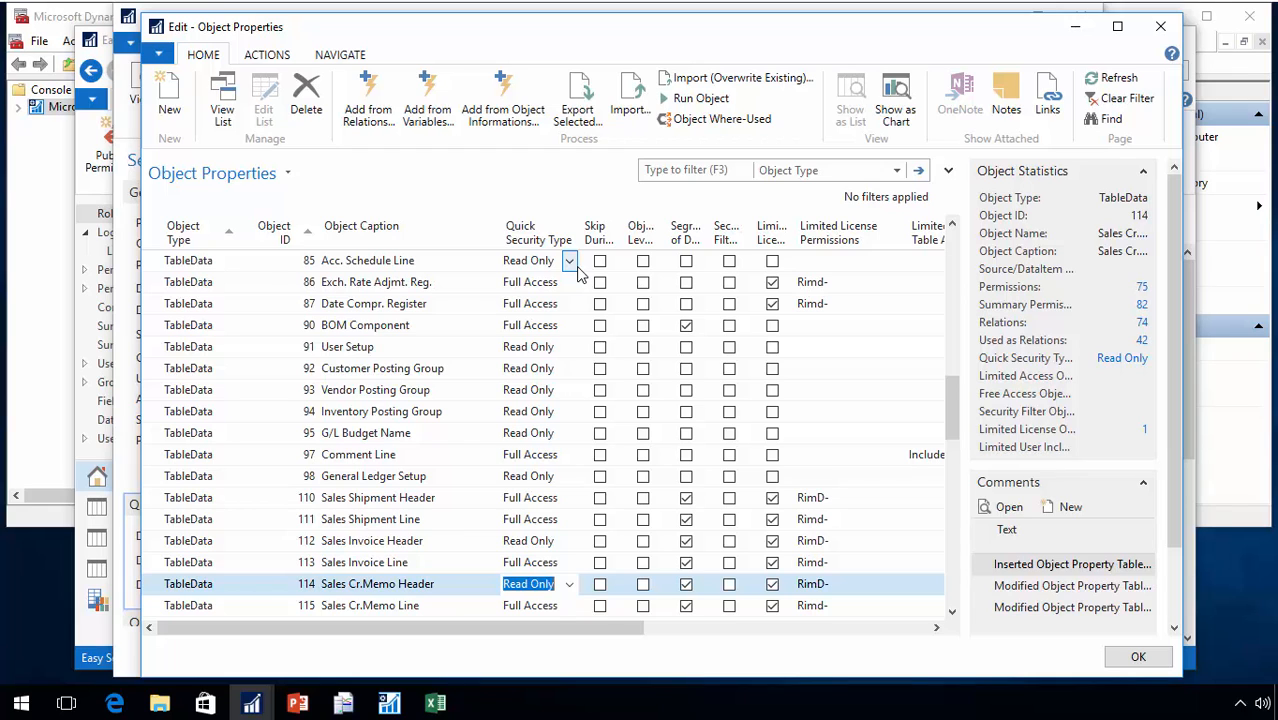
{"action": "key", "text": "Down"}
{"action": "key", "text": "Down"}
{"action": "key", "text": "Down"}
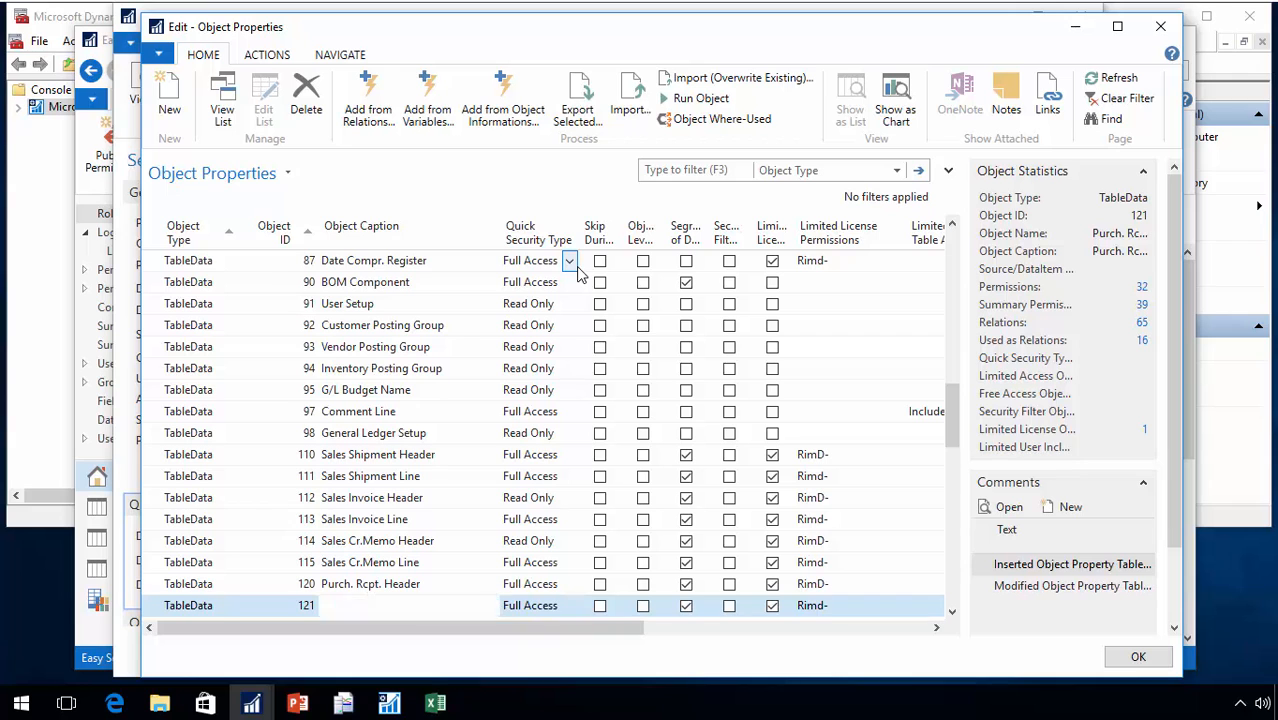
Add a new object property line for Page 16, Chart of Accounts, near the end of the list
{"action": "key", "text": "Home"}
{"action": "key", "text": "Page_Down"}
{"action": "key", "text": "Page_Down"}
{"action": "key", "text": "Page_Down"}
{"action": "key", "text": "Page_Down"}
{"action": "key", "text": "Page_Down"}
{"action": "key", "text": "Page_Down"}
{"action": "key", "text": "Page_Down"}
{"action": "key", "text": "Page_Down"}
{"action": "key", "text": "Page_Down"}
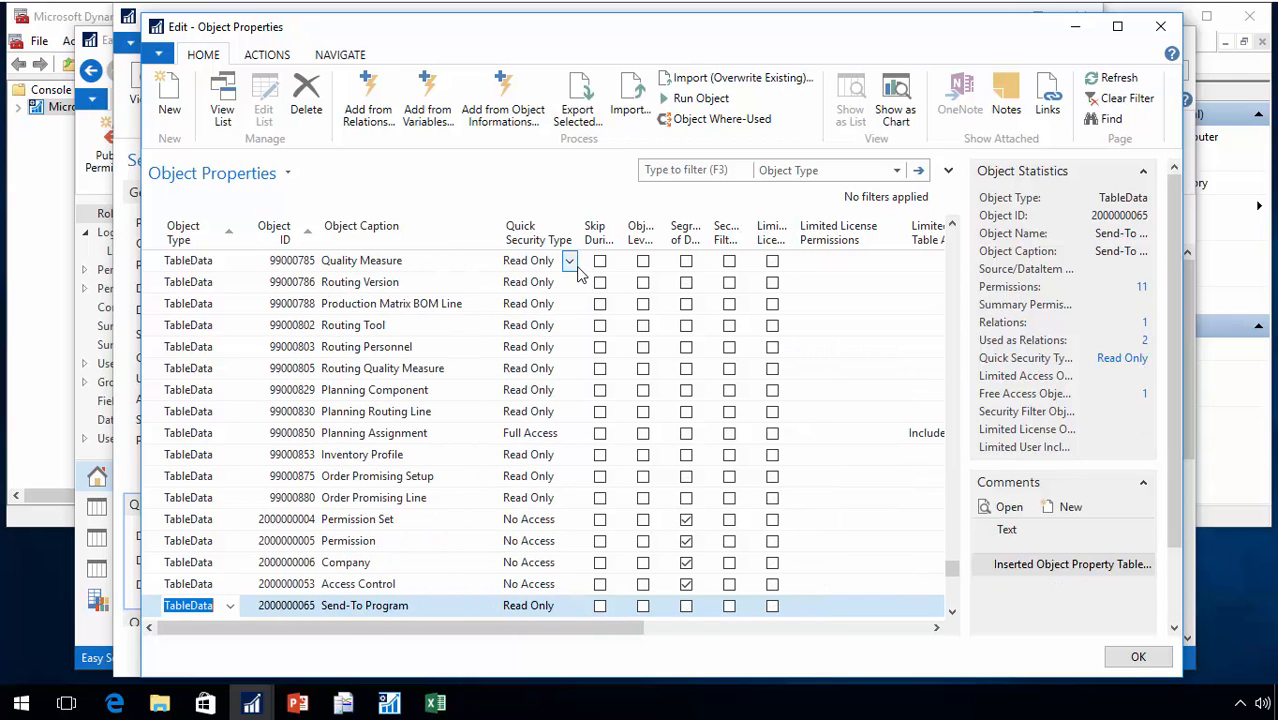
{"action": "left_click", "coordinate": [178, 97]}
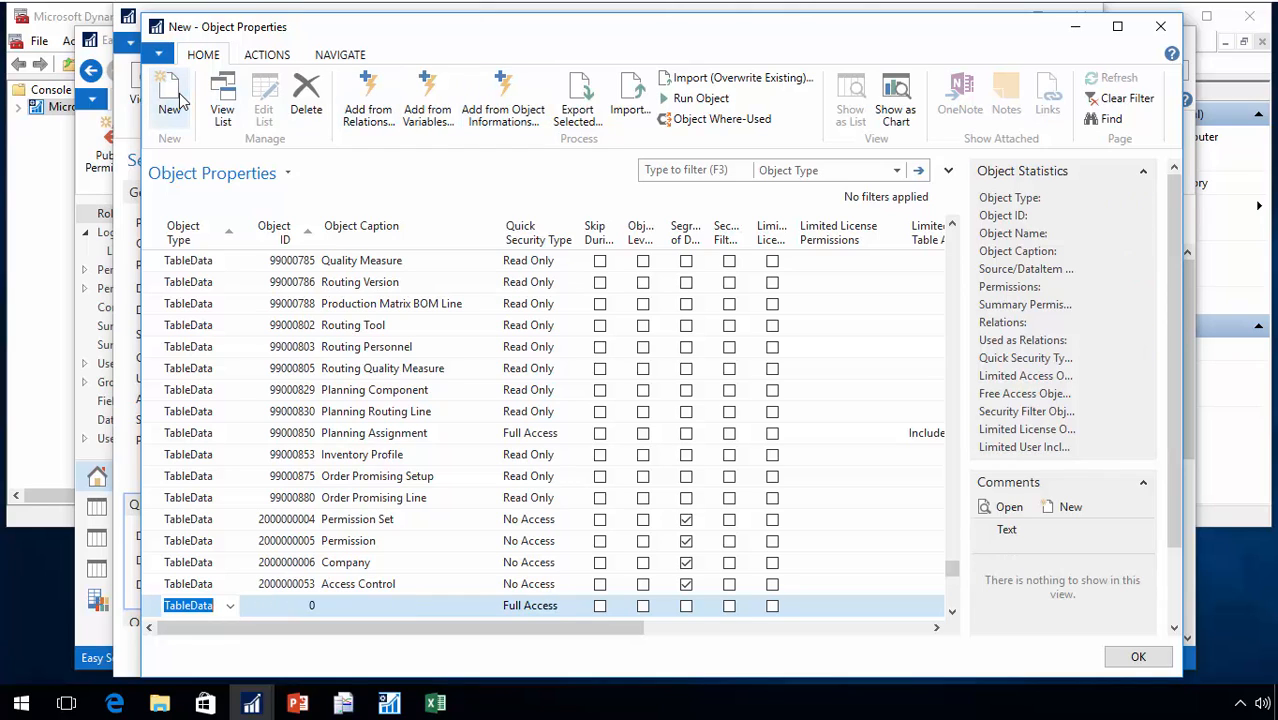
{"action": "type", "text": "Page"}
{"action": "key", "text": "Tab"}
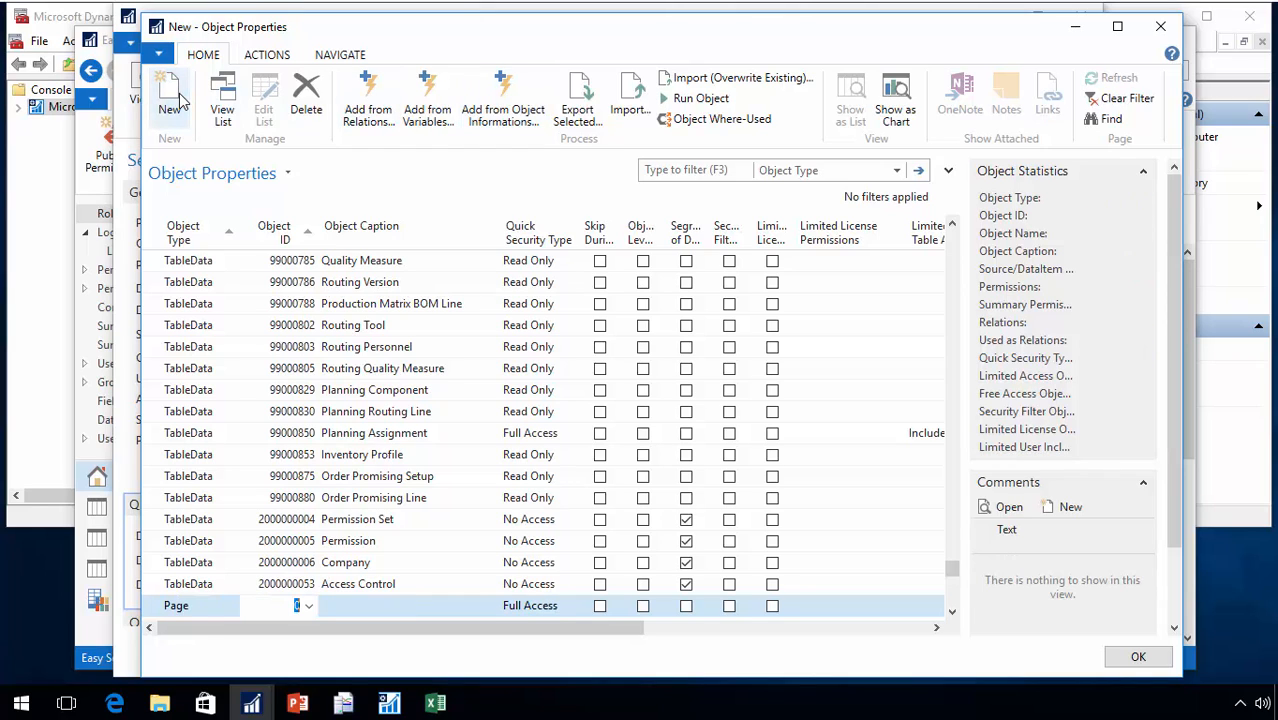
{"action": "type", "text": "16"}
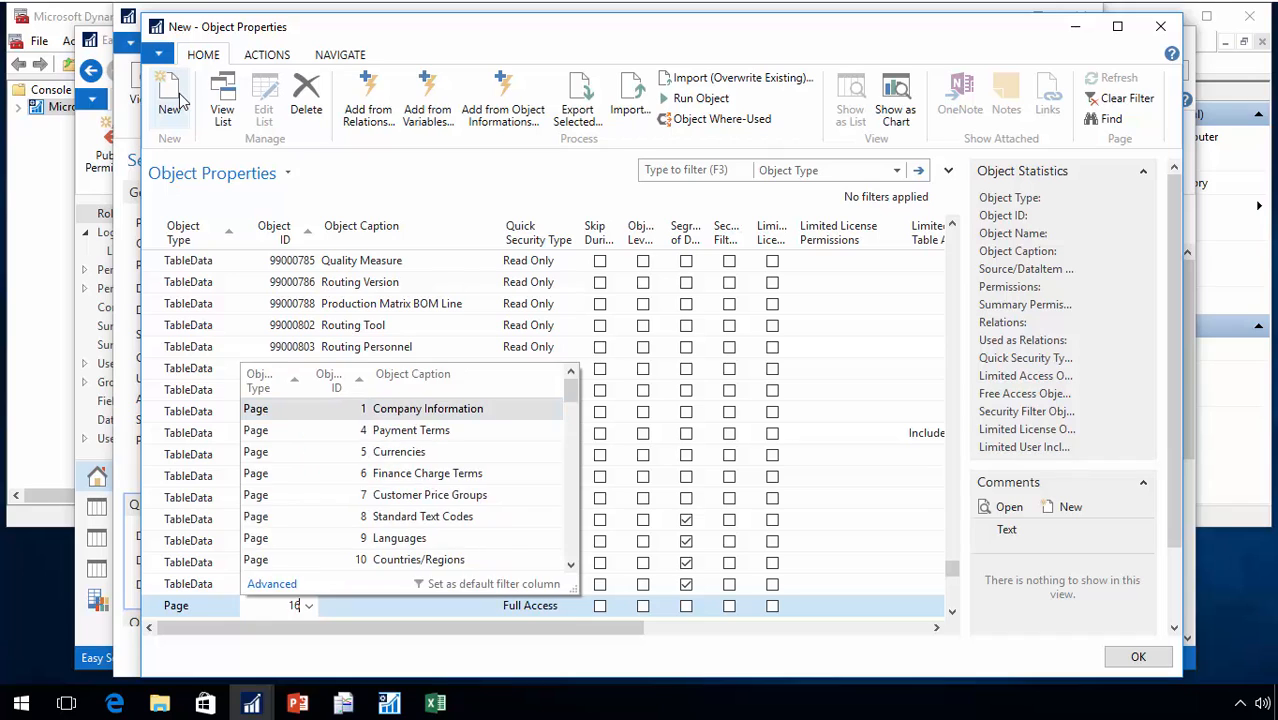
{"action": "key", "text": "Tab"}
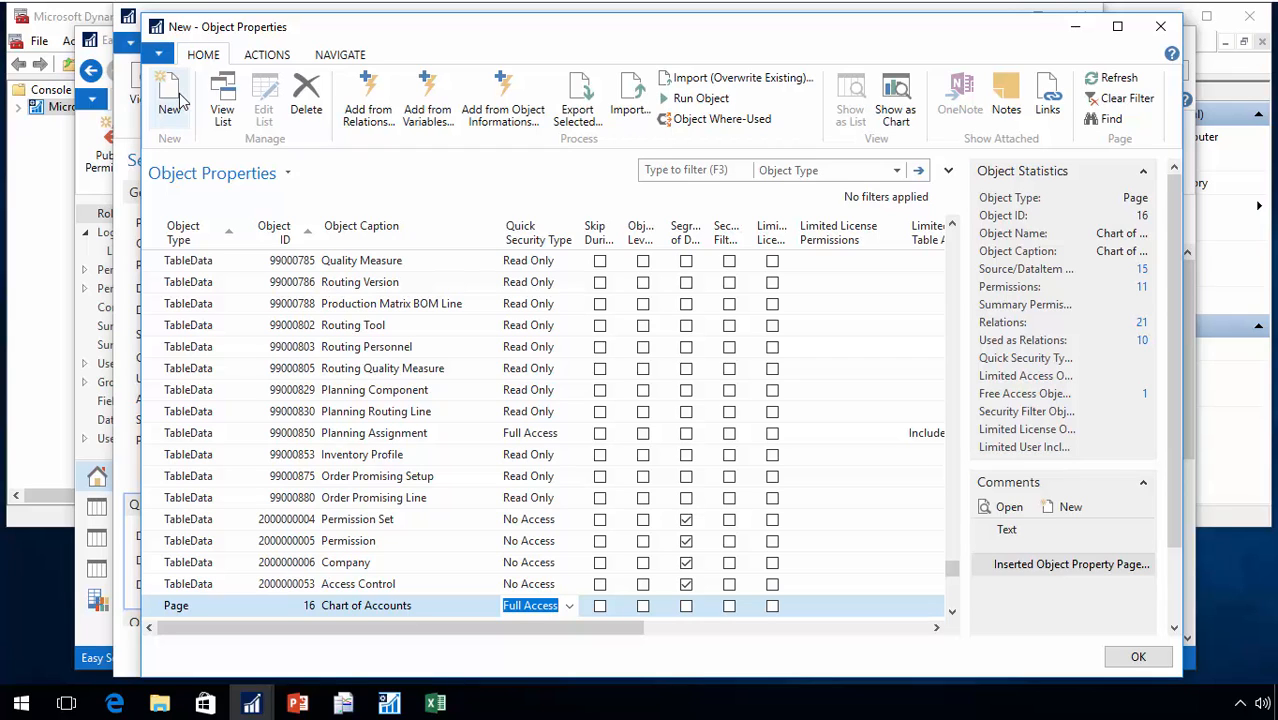
Set the Quick Security Type of the Chart of Accounts page to No Access and check its line
{"action": "type", "text": "n"}
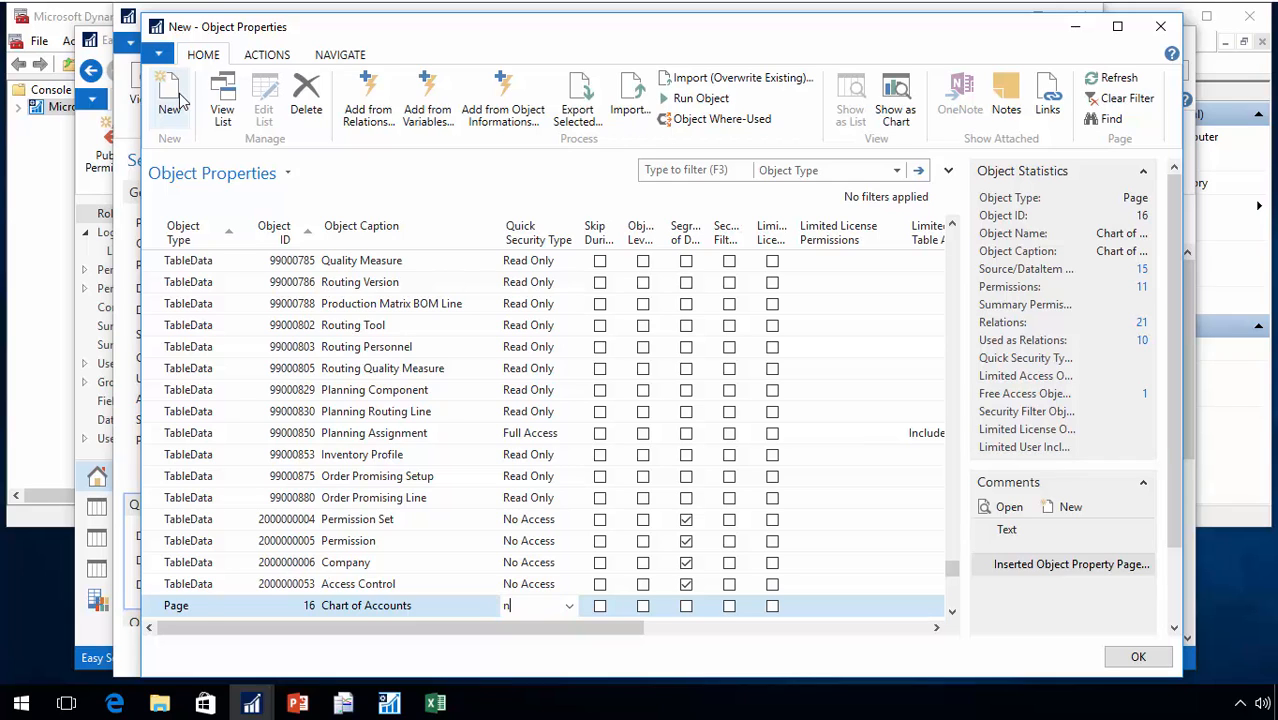
{"action": "key", "text": "Down"}
{"action": "key", "text": "Up"}
{"action": "key", "text": "Left"}
{"action": "key", "text": "Left"}
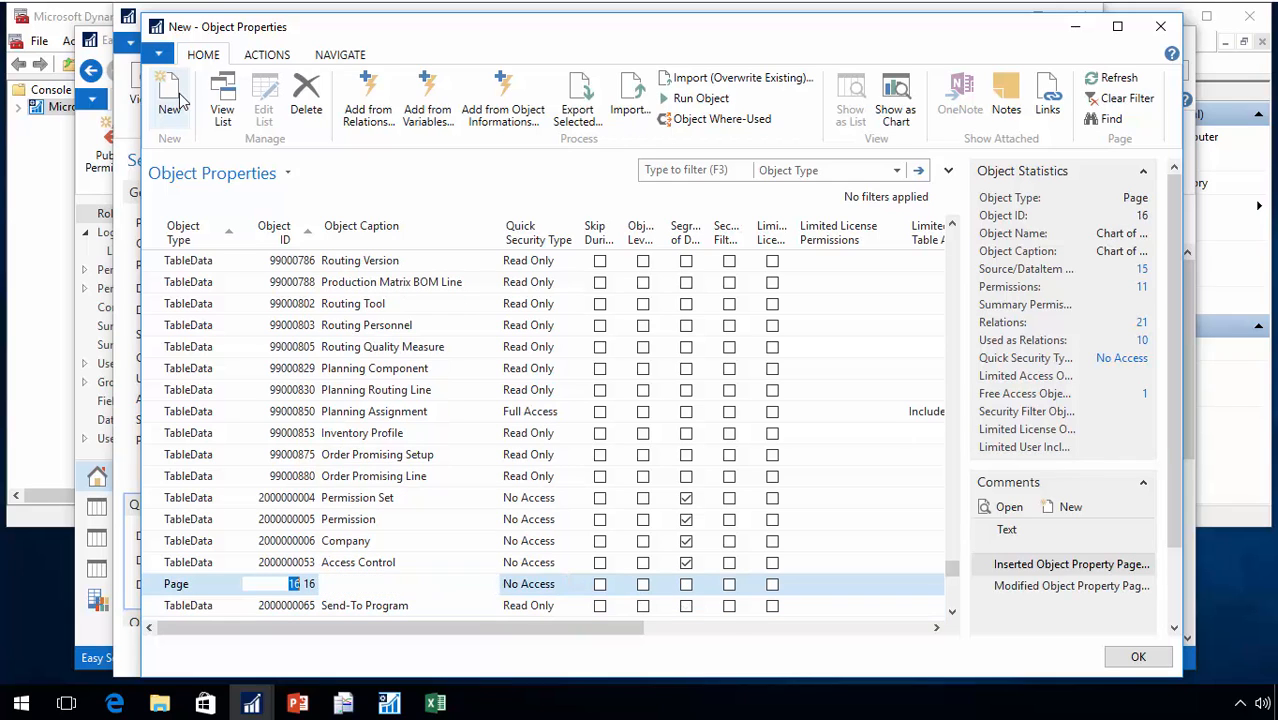
{"action": "key", "text": "Right"}
{"action": "key", "text": "Right"}
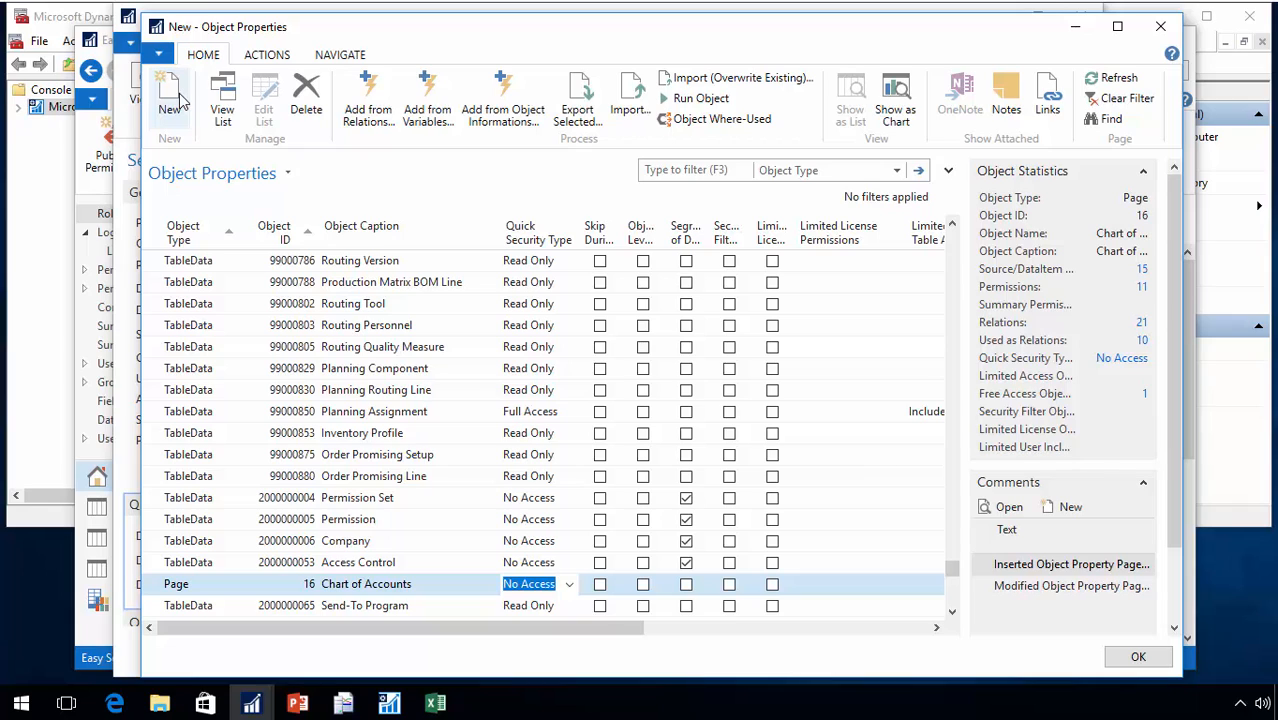
{"action": "key", "text": "Left"}
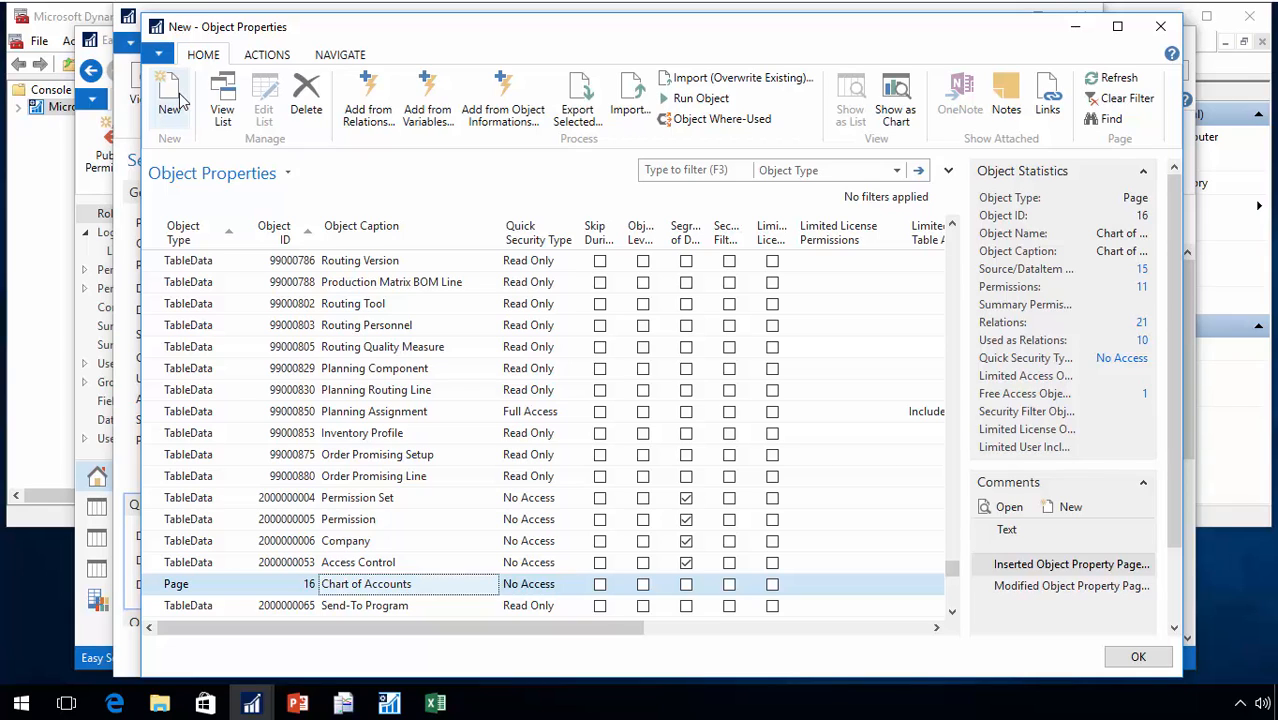
{"action": "key", "text": "Left"}
{"action": "key", "text": "Down"}
{"action": "key", "text": "Up"}
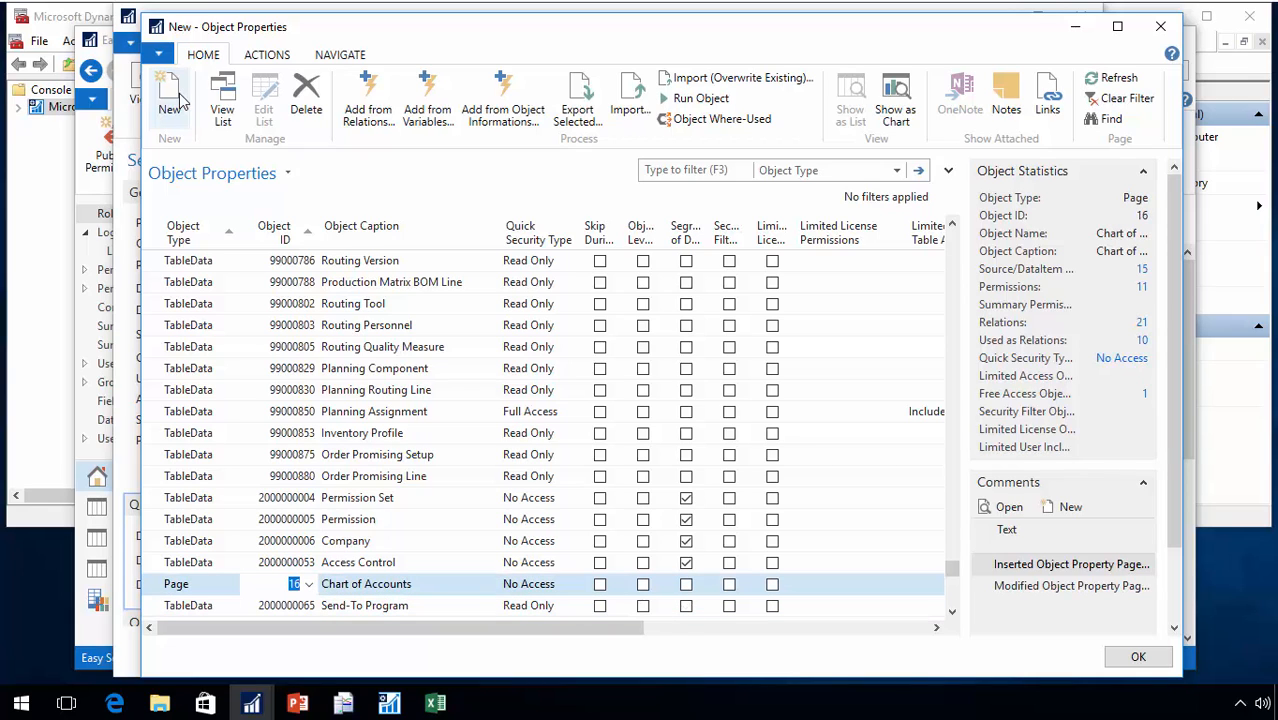
{"action": "key", "text": "Right"}
{"action": "key", "text": "Right"}
{"action": "key", "text": "Left"}
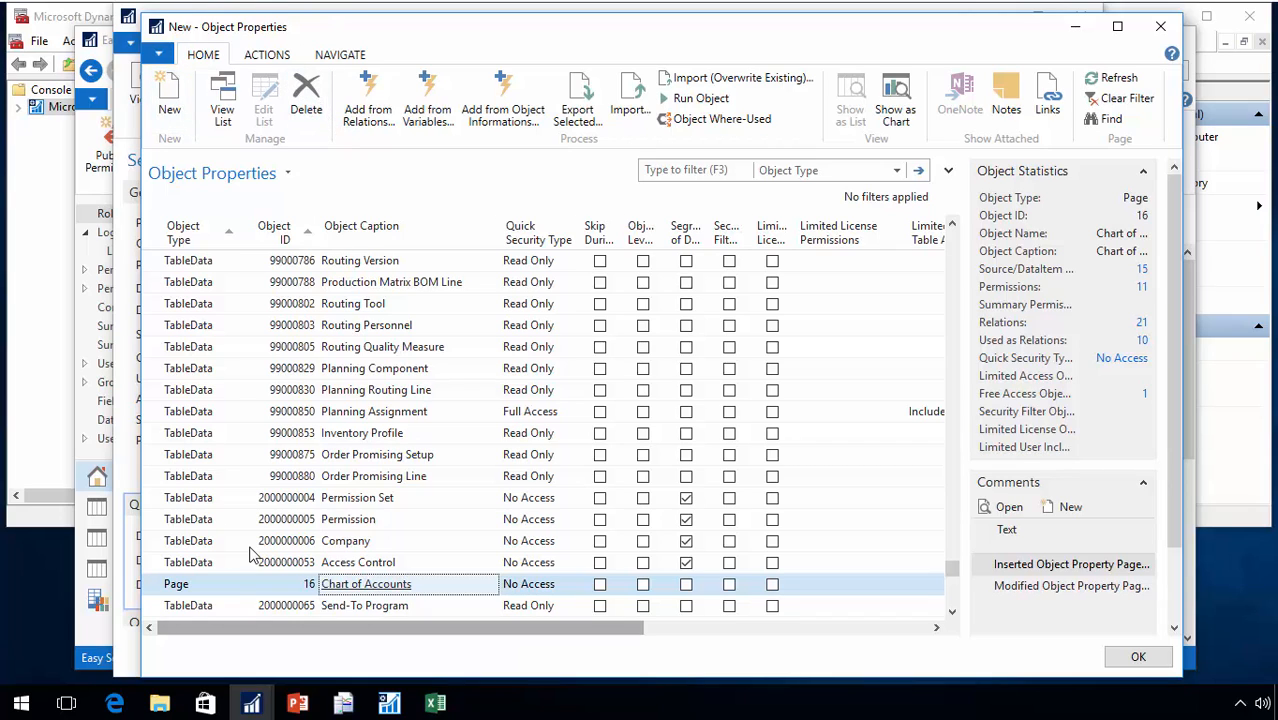
Start adding objects from relations and limit the relations to the object types Report and Page
{"action": "left_click", "coordinate": [383, 118]}
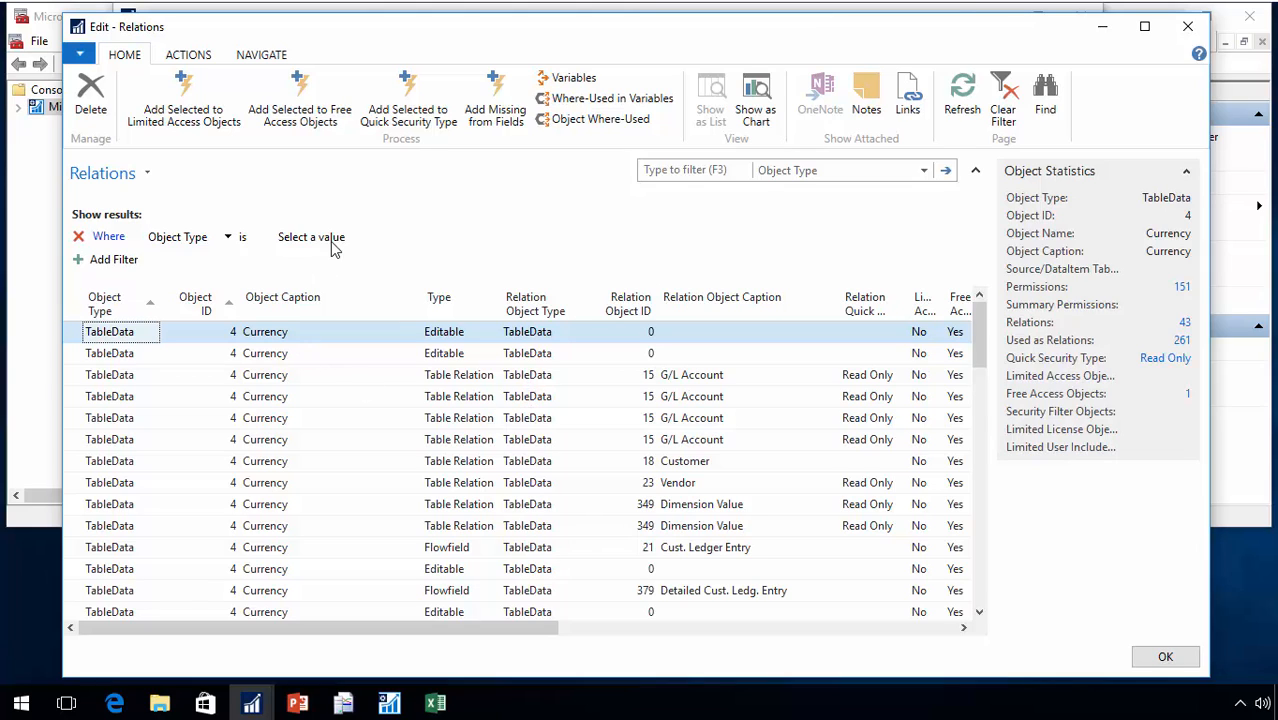
{"action": "left_click", "coordinate": [365, 240]}
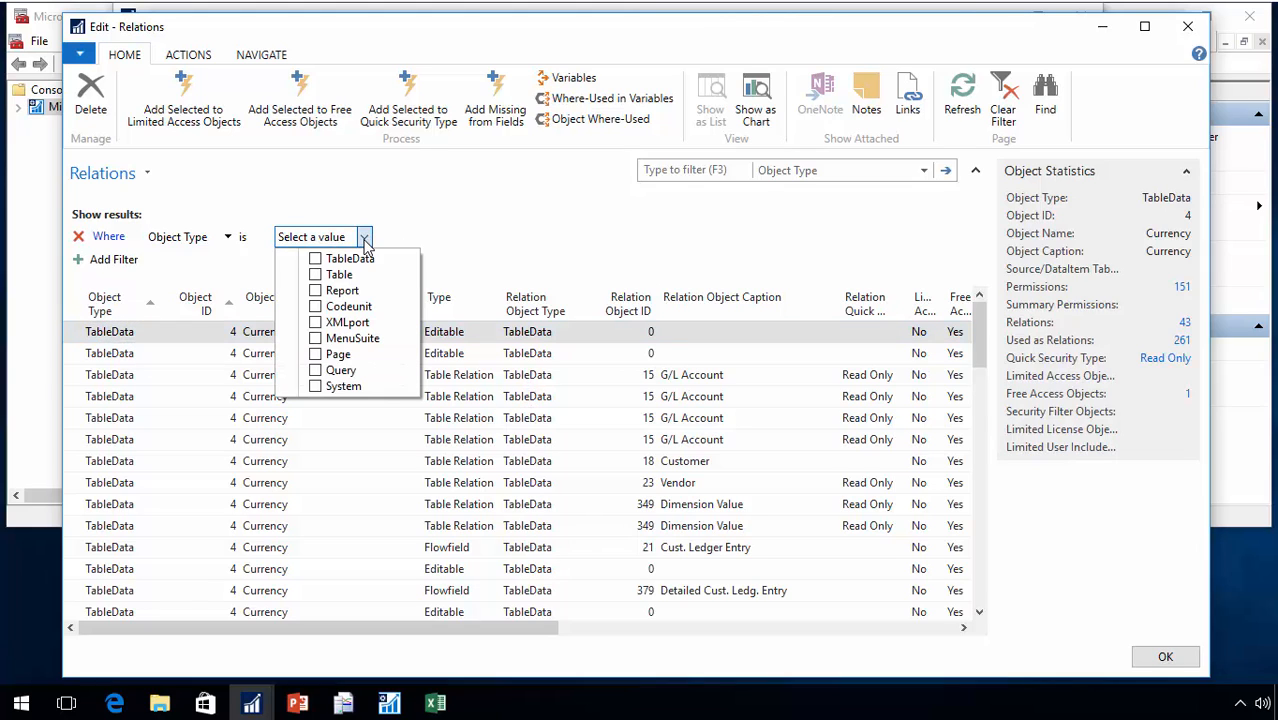
{"action": "left_click", "coordinate": [315, 291]}
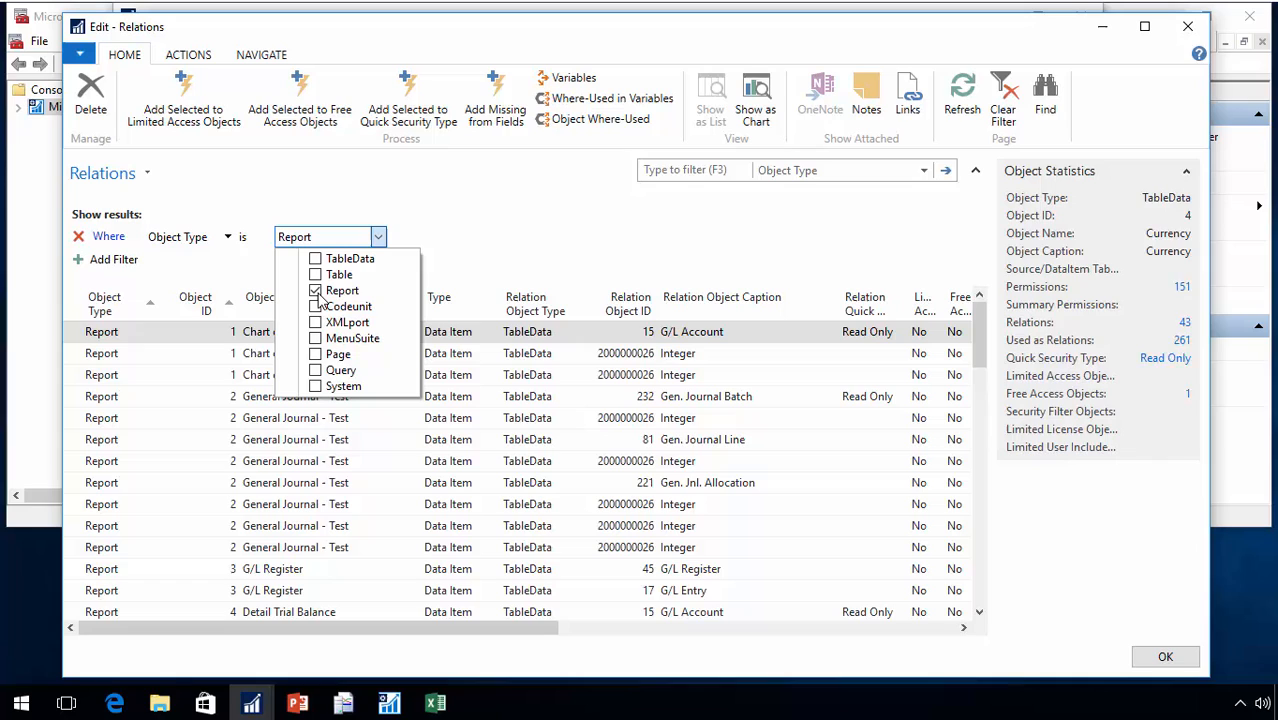
{"action": "left_click", "coordinate": [315, 354]}
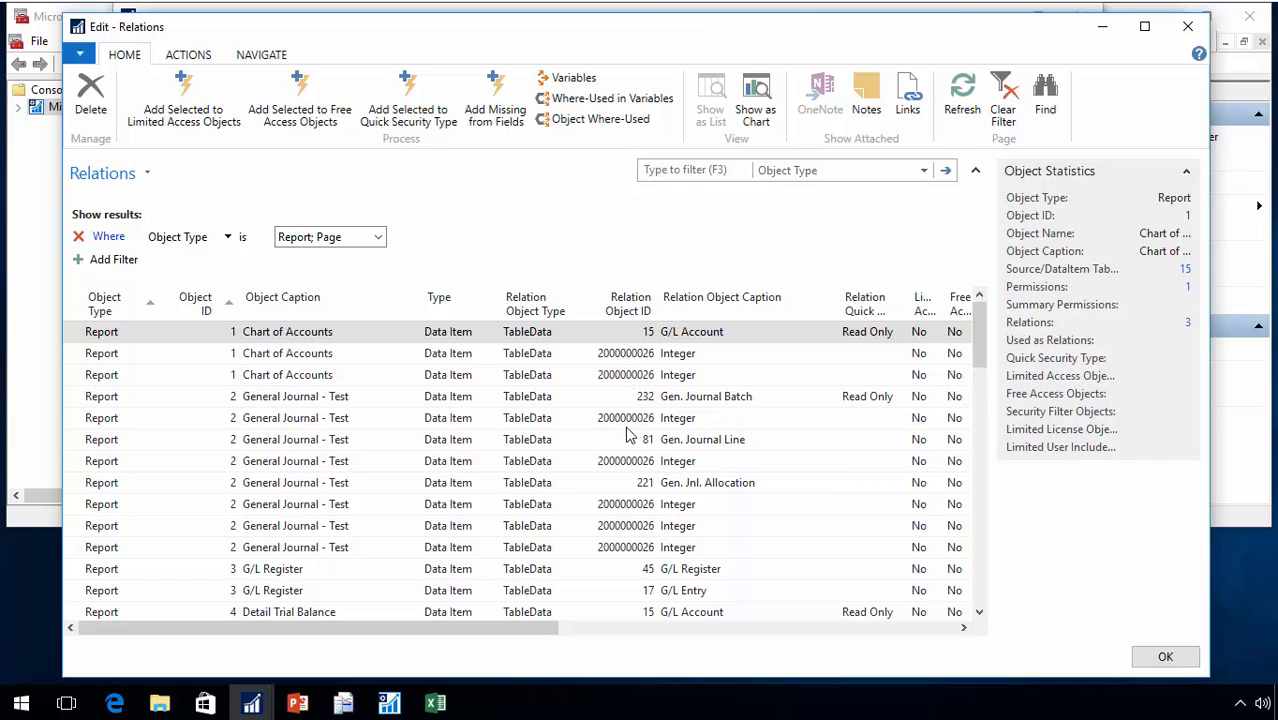
Apply the predefined Financial Management filter to the report and page relations
{"action": "left_click", "coordinate": [196, 63]}
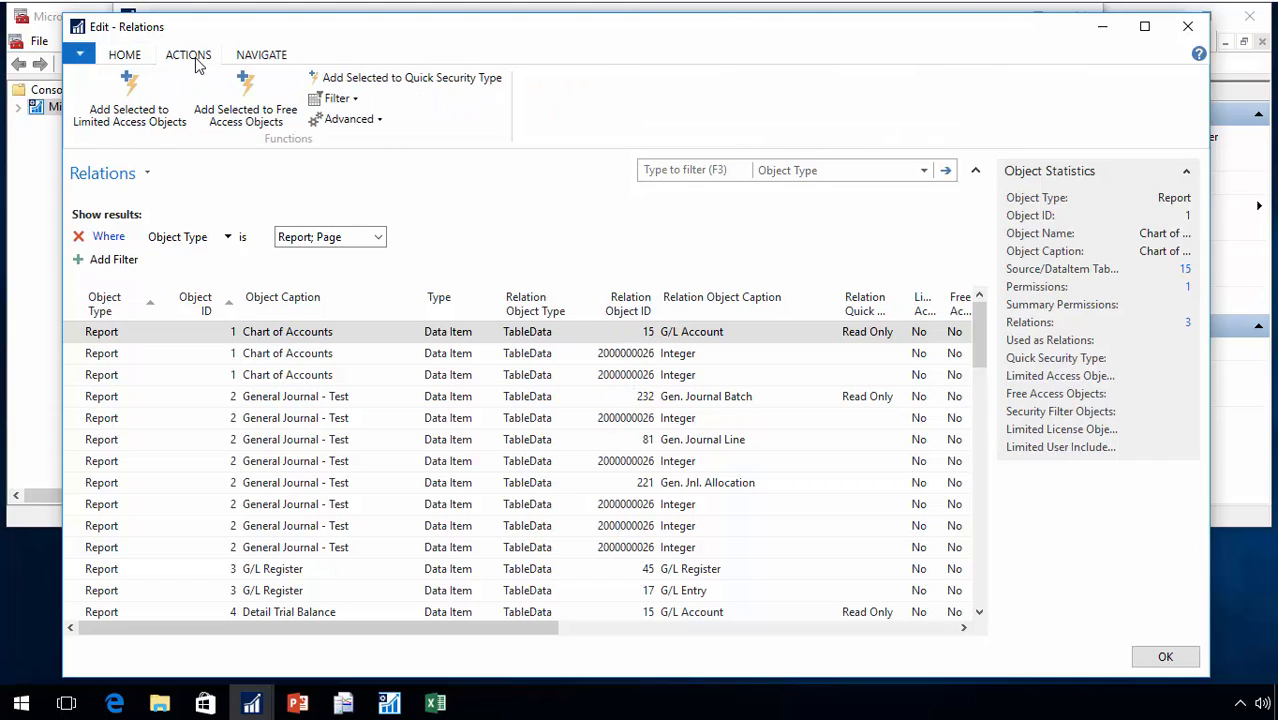
{"action": "left_click", "coordinate": [336, 98]}
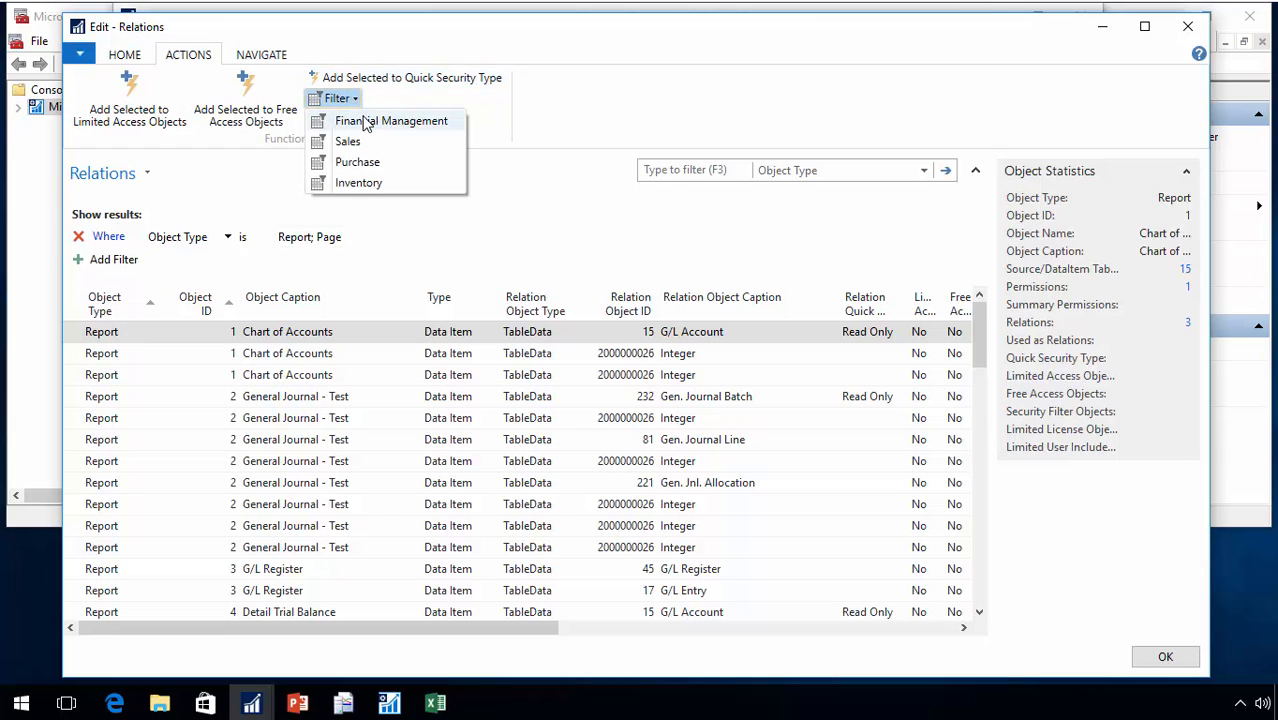
{"action": "left_click", "coordinate": [366, 121]}
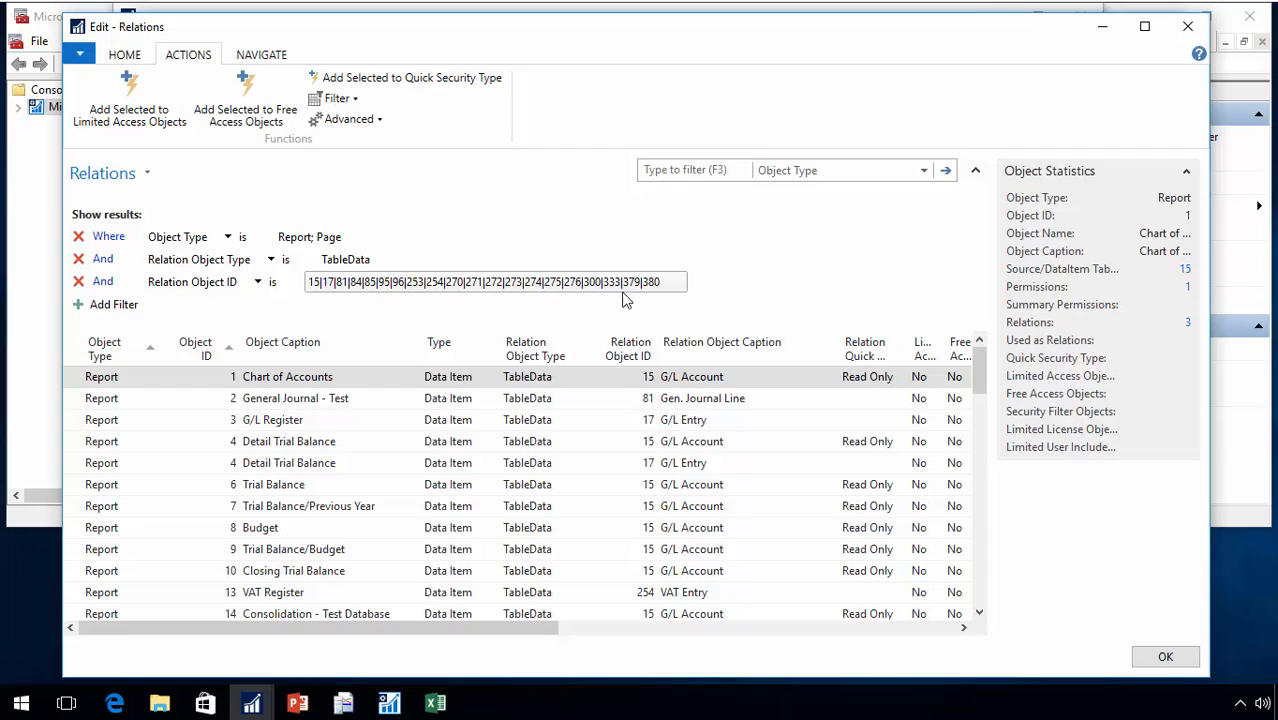
Select all filtered relations and add their objects to the Quick Security Type No Access
{"action": "left_click", "coordinate": [78, 358]}
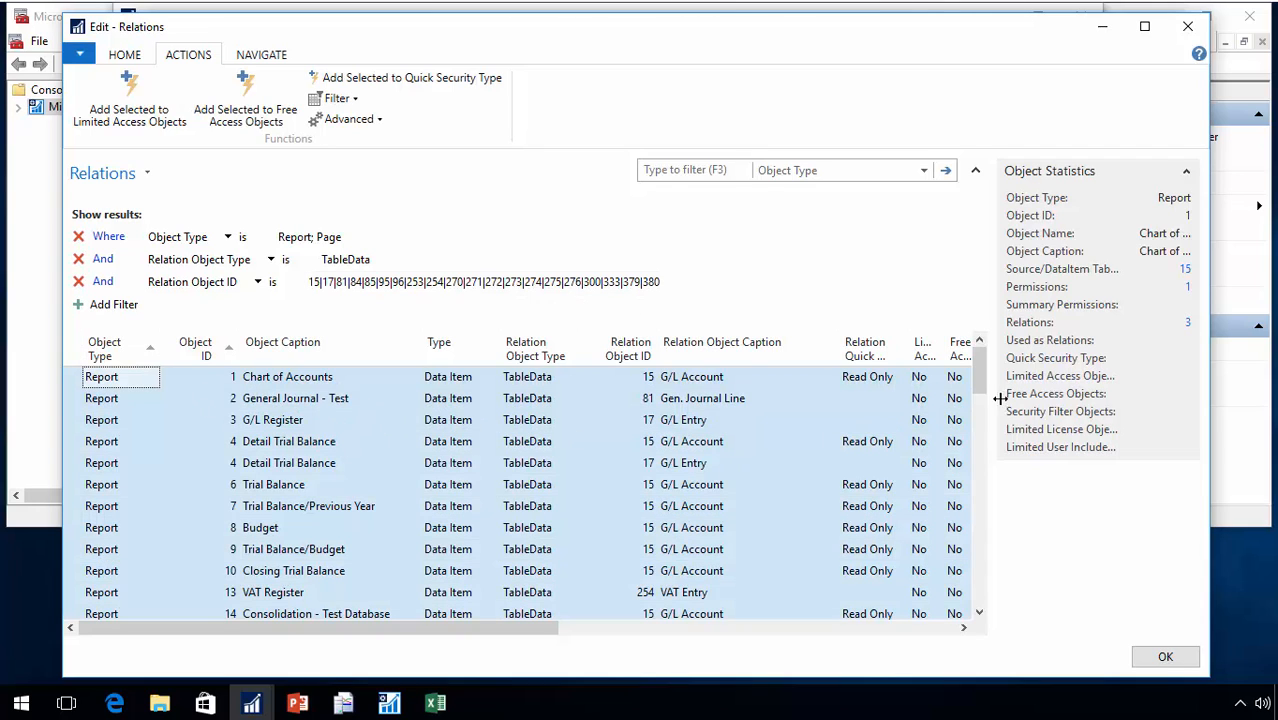
{"action": "left_click_drag", "start_coordinate": [980, 369], "coordinate": [962, 549]}
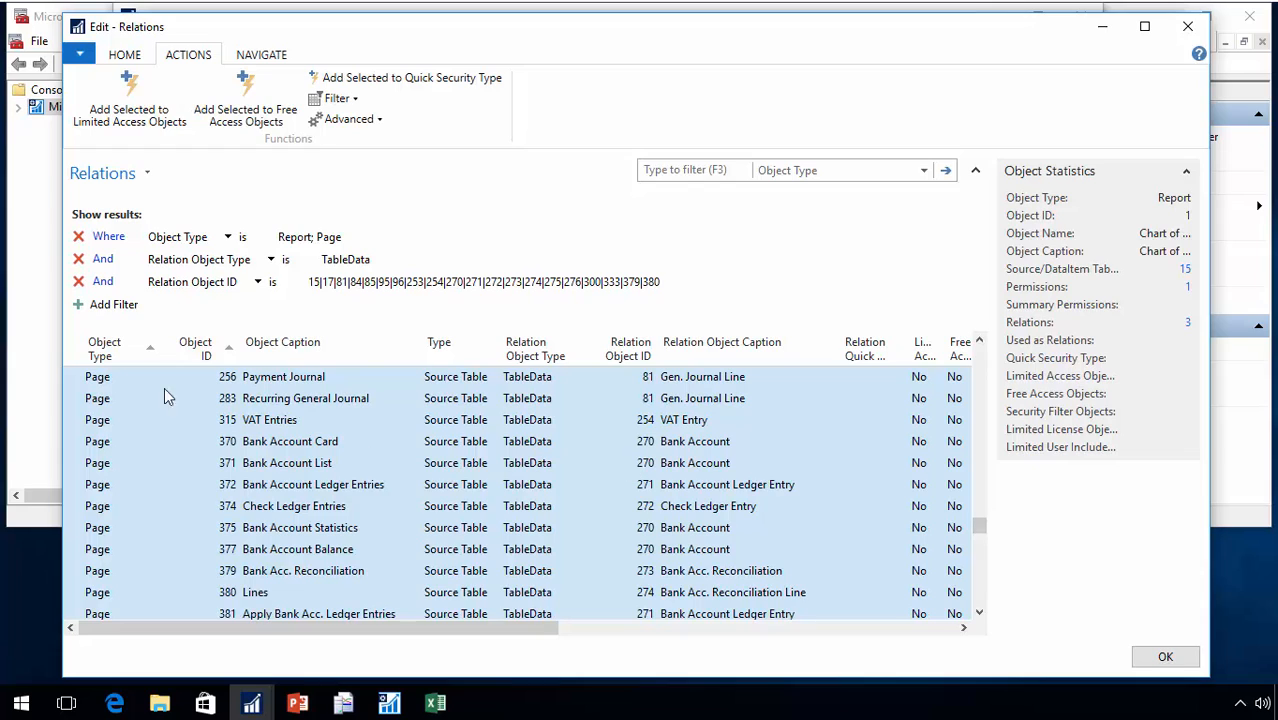
{"action": "left_click", "coordinate": [410, 86]}
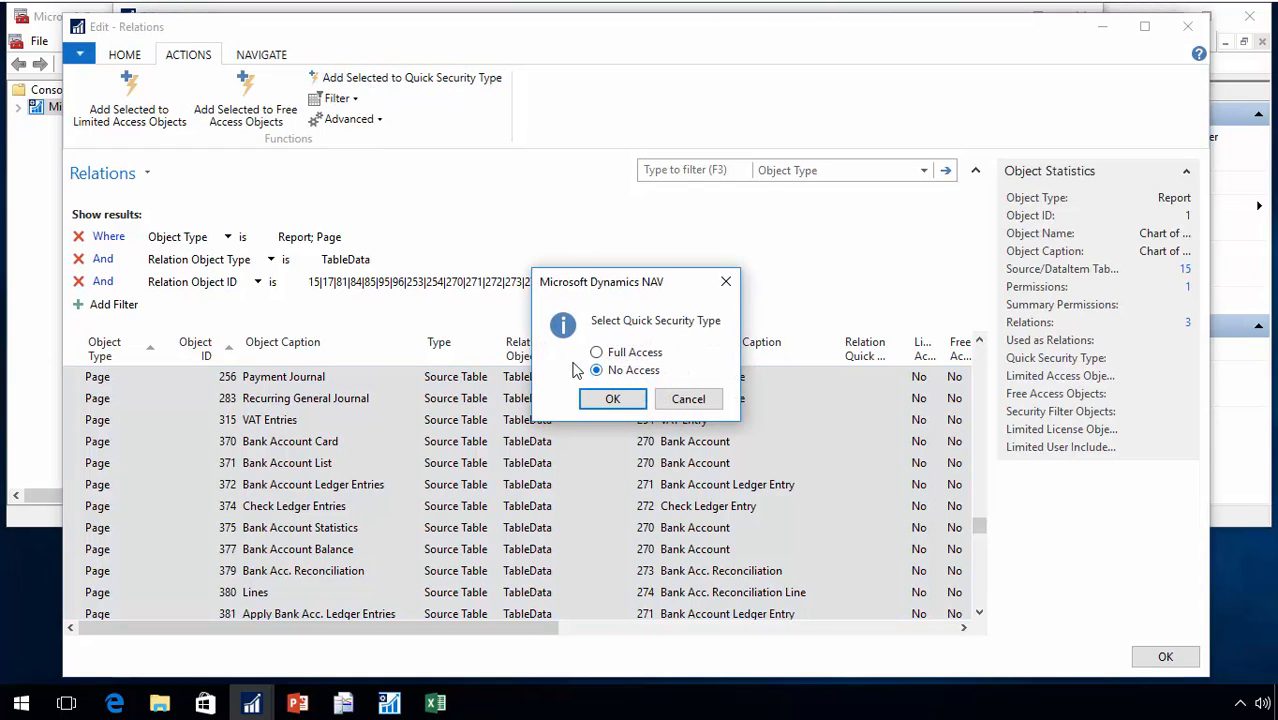
{"action": "left_click", "coordinate": [614, 401]}
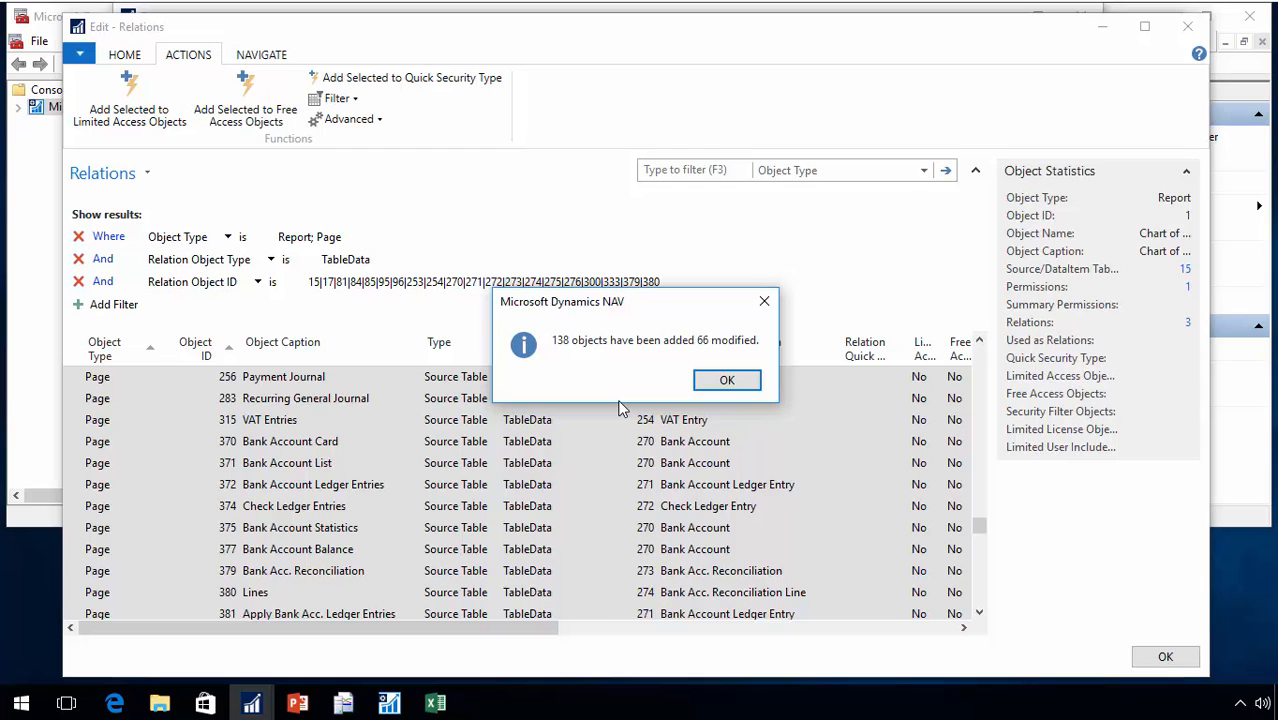
{"action": "key", "text": "Return"}
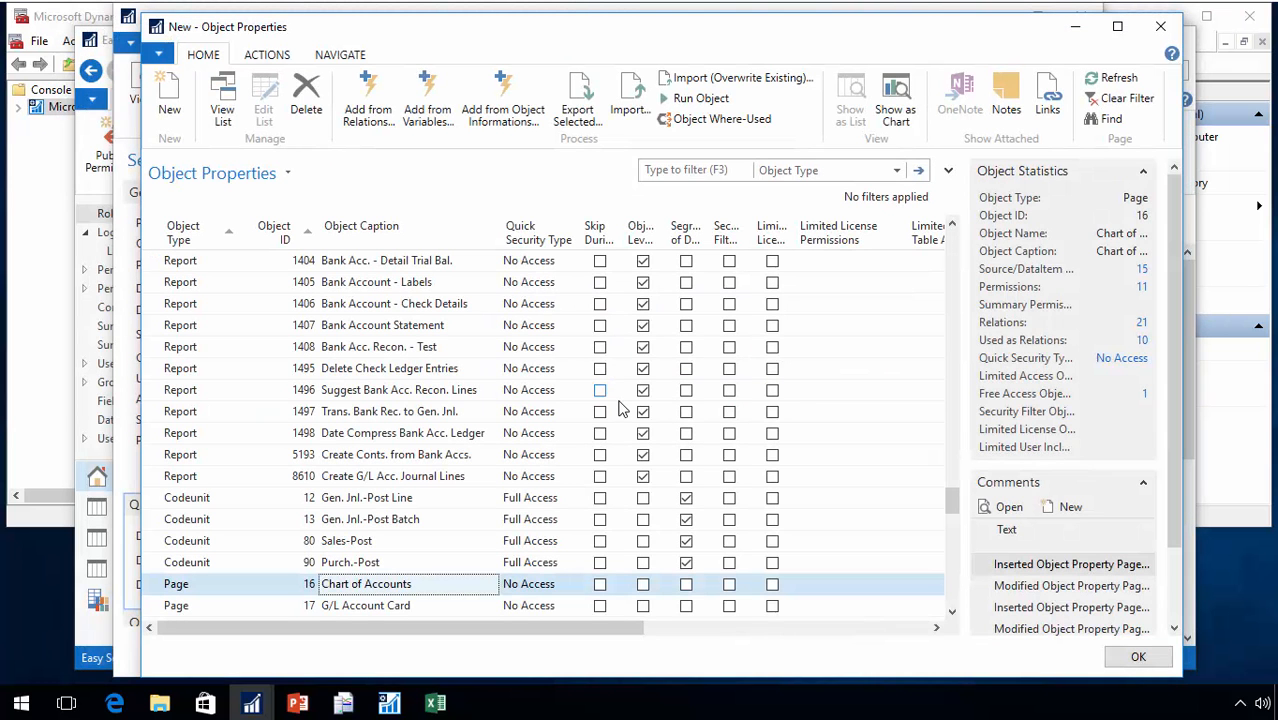
Examine the object lines around the Financial Management pages, comparing the Quick Security Types of the reports, codeunits and pages
{"action": "key", "text": "Down"}
{"action": "key", "text": "Down"}
{"action": "key", "text": "Down"}
{"action": "key", "text": "Down"}
{"action": "key", "text": "Down"}
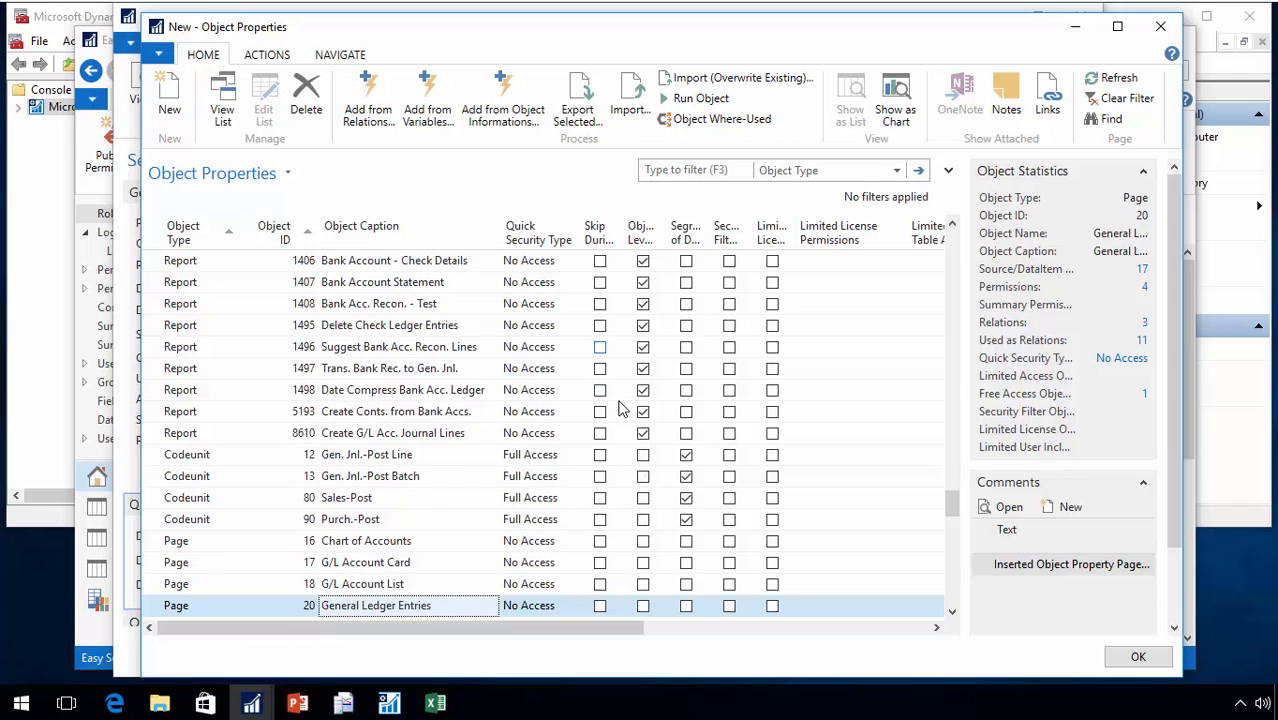
{"action": "key", "text": "Up"}
{"action": "key", "text": "Up"}
{"action": "key", "text": "Up"}
{"action": "key", "text": "Up"}
{"action": "key", "text": "Up"}
{"action": "key", "text": "Up"}
{"action": "key", "text": "Up"}
{"action": "key", "text": "Up"}
{"action": "key", "text": "Up"}
{"action": "key", "text": "Up"}
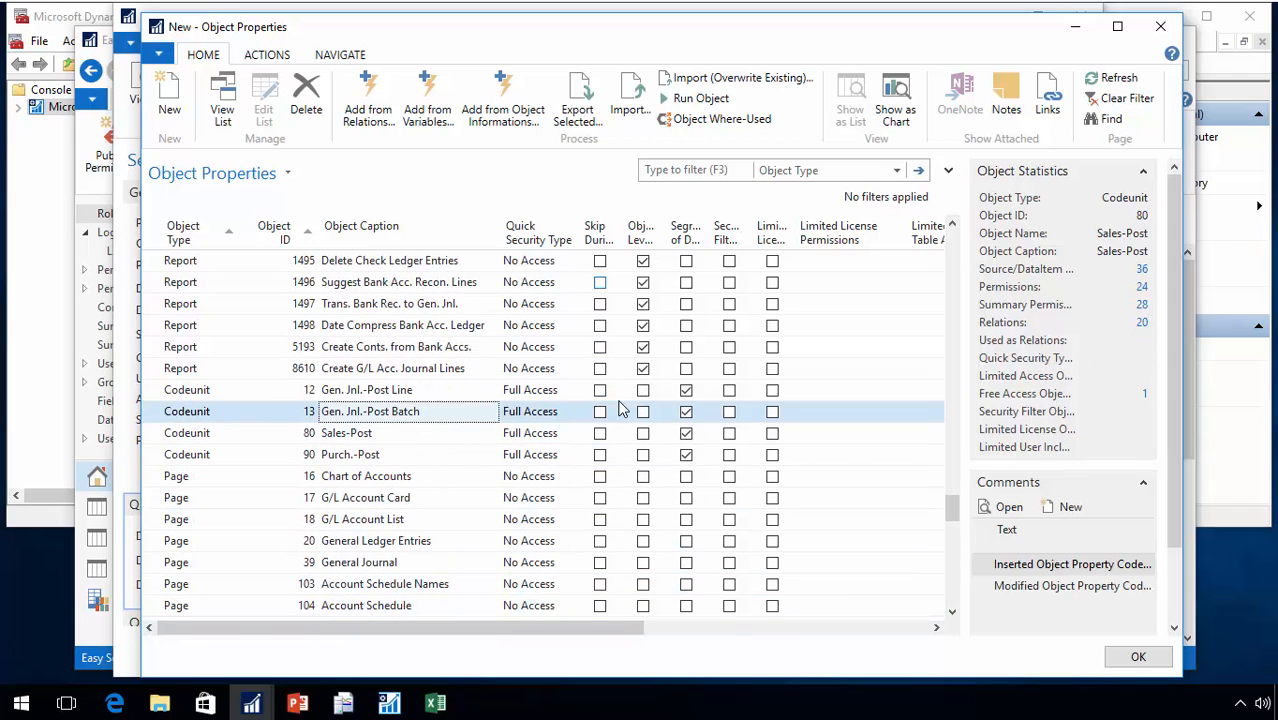
{"action": "key", "text": "Down"}
{"action": "key", "text": "Down"}
{"action": "key", "text": "Down"}
{"action": "key", "text": "Down"}
{"action": "key", "text": "Down"}
{"action": "key", "text": "Down"}
{"action": "key", "text": "Down"}
{"action": "key", "text": "Down"}
{"action": "key", "text": "Down"}
{"action": "key", "text": "Down"}
{"action": "key", "text": "Down"}
{"action": "key", "text": "Down"}
{"action": "key", "text": "Down"}
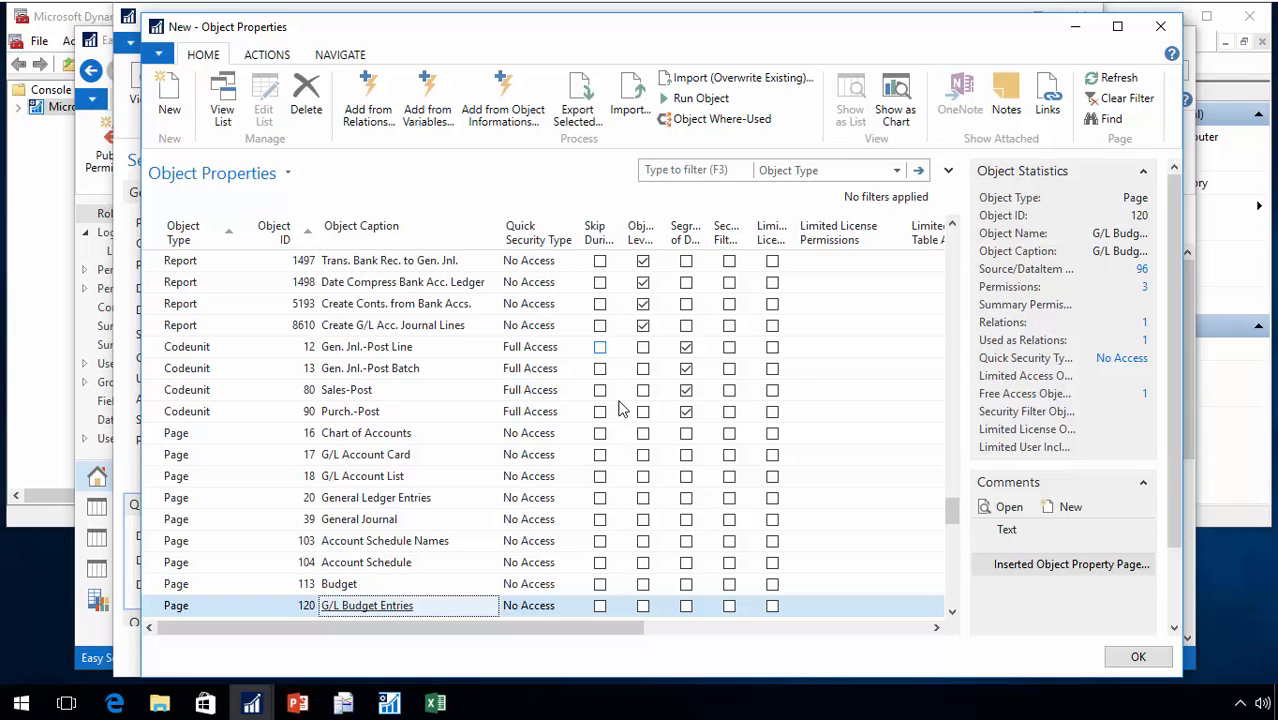
Close the object properties and publish the permissions from the Security Setup
{"action": "key", "text": "Escape"}
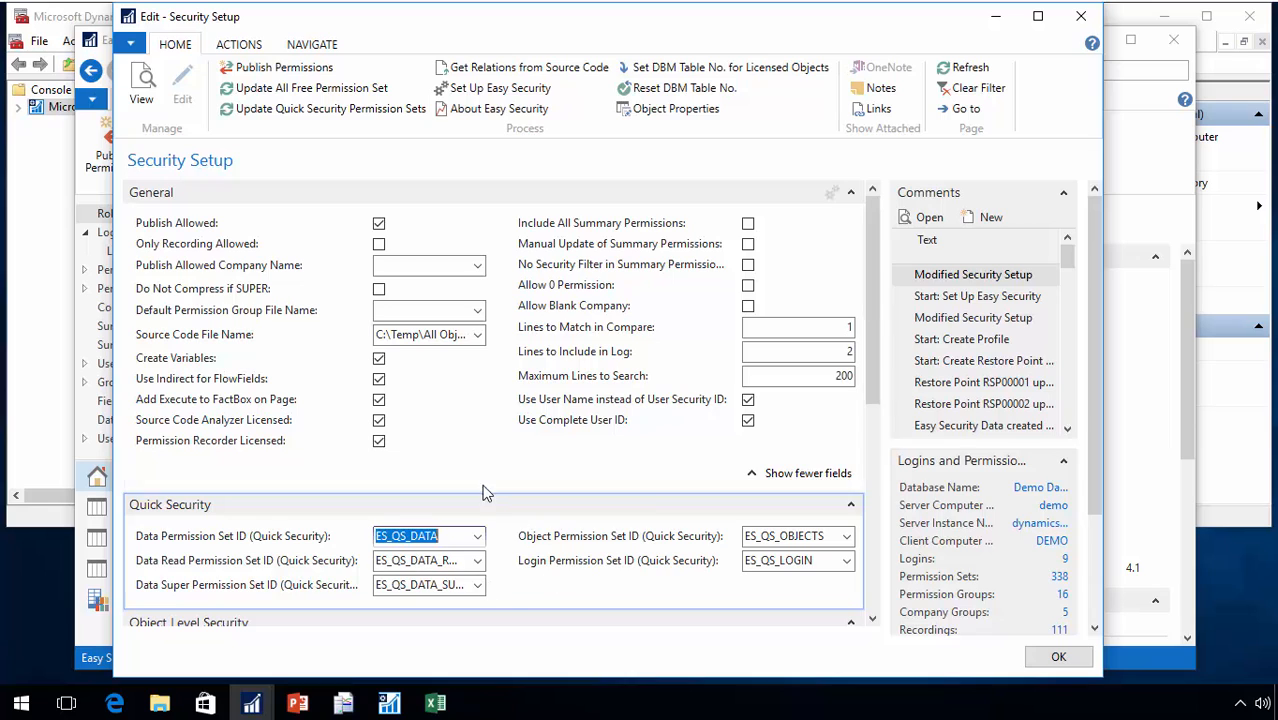
{"action": "left_click", "coordinate": [286, 70]}
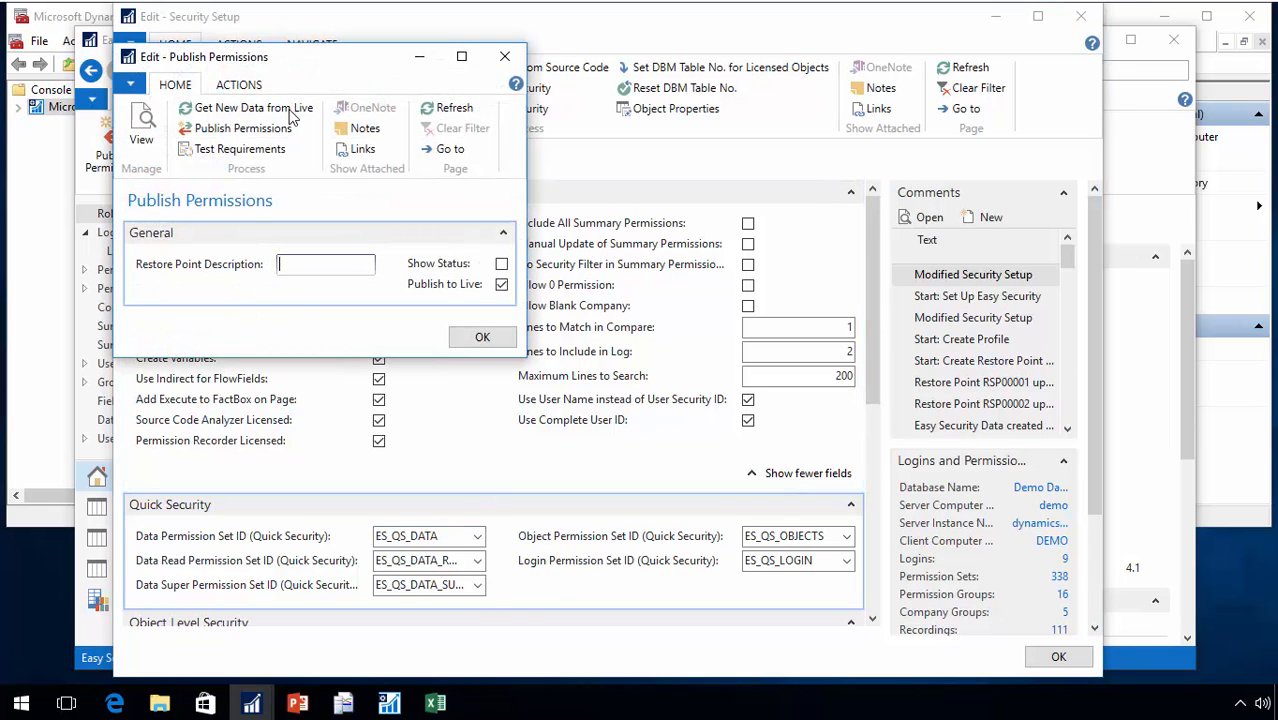
{"action": "left_click", "coordinate": [261, 134]}
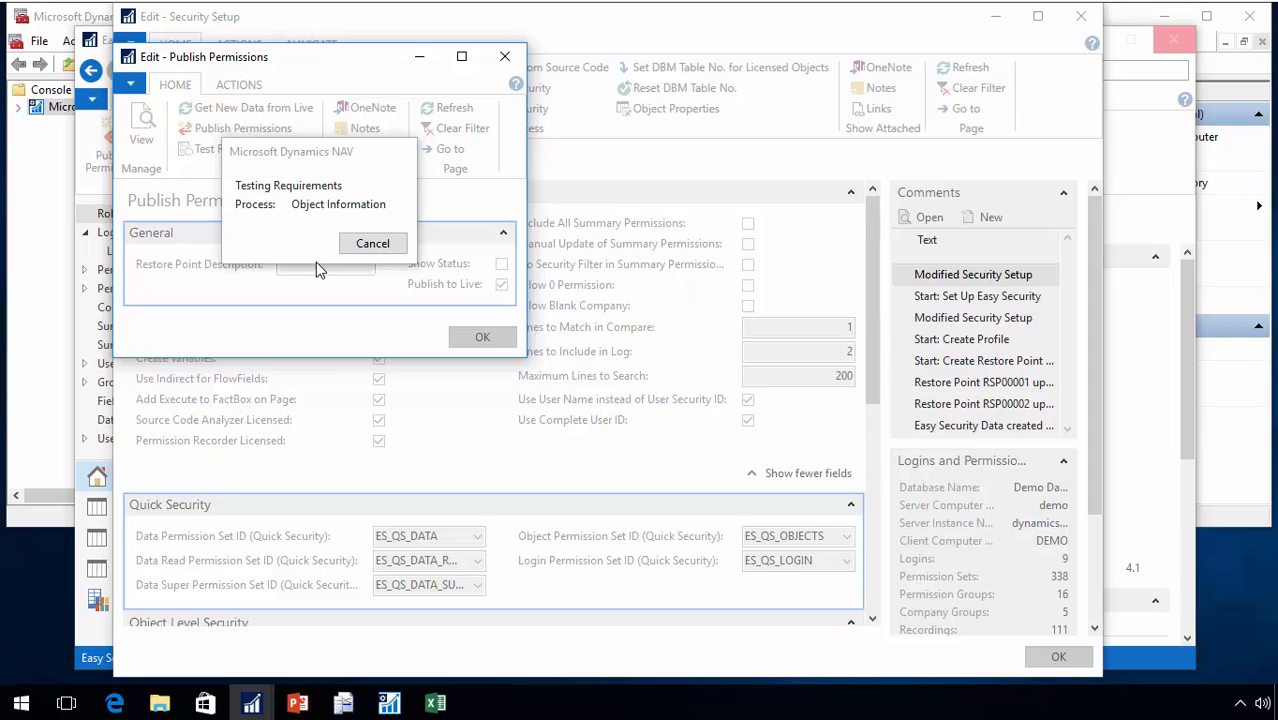
Start another Dynamics NAV 2017 client as a different user, entering the test user's name and account password
{"action": "right_click", "coordinate": [251, 705]}
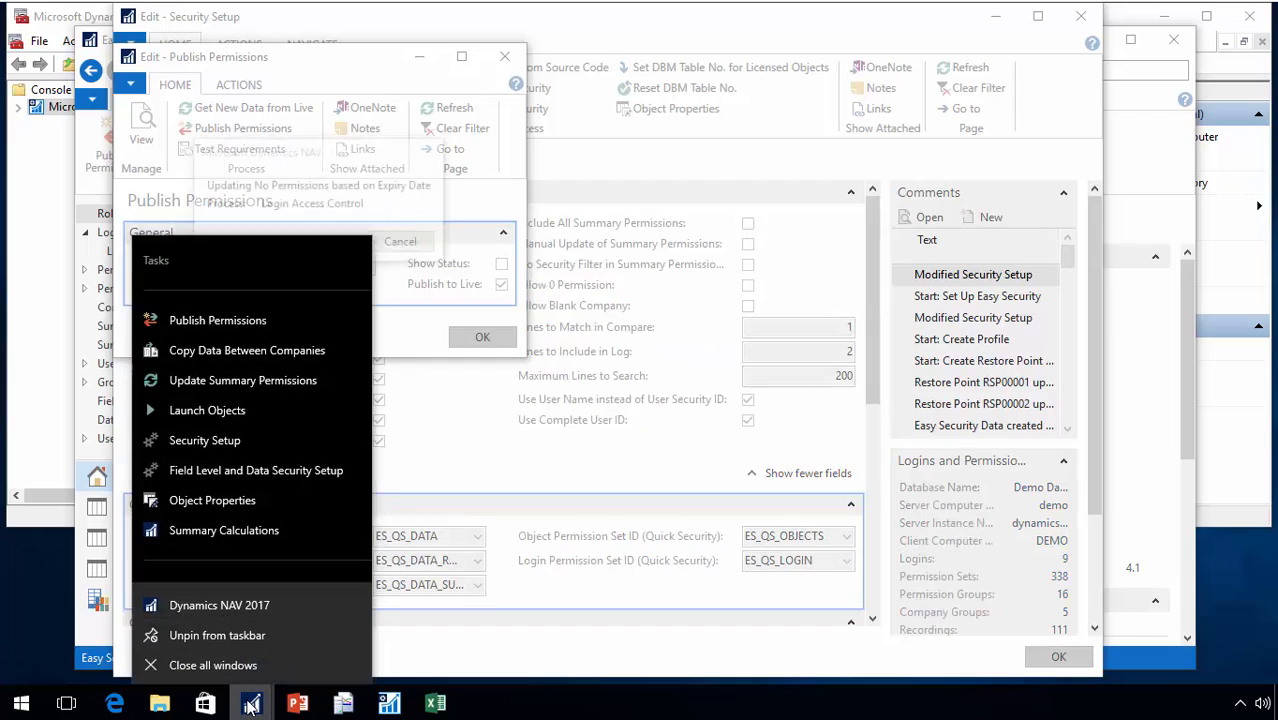
{"action": "right_click", "coordinate": [256, 595]}
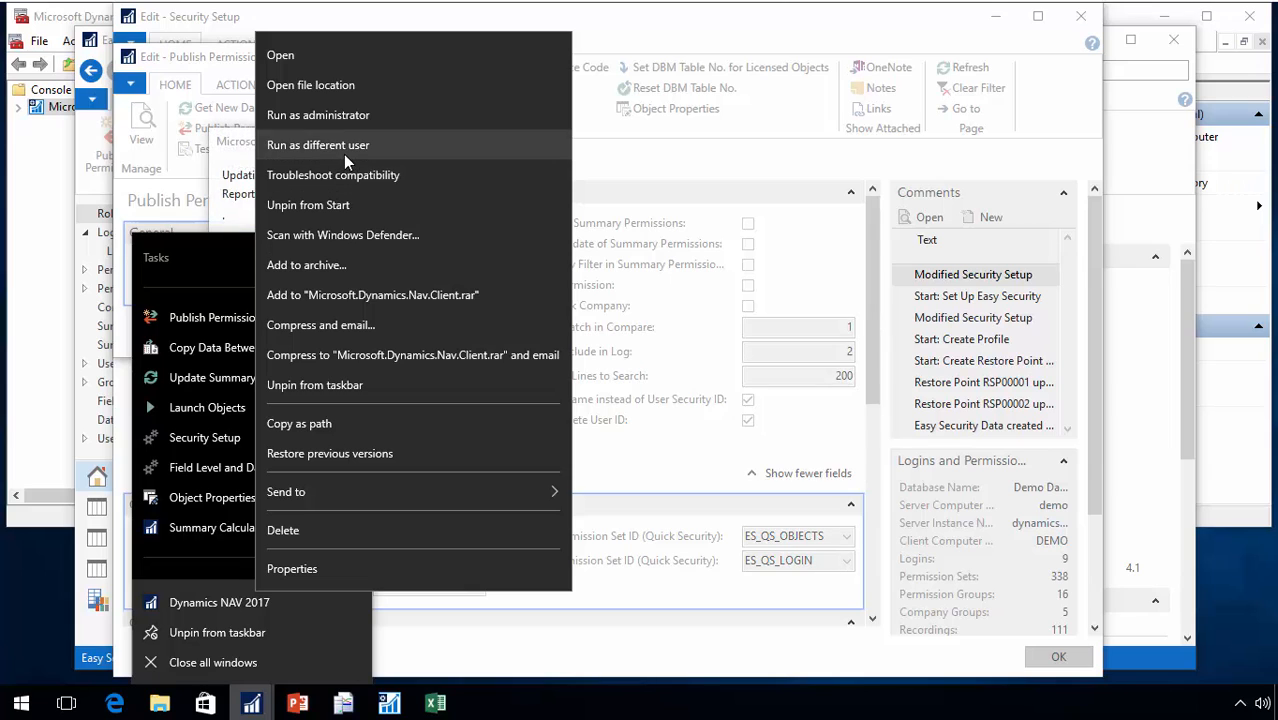
{"action": "left_click", "coordinate": [343, 150]}
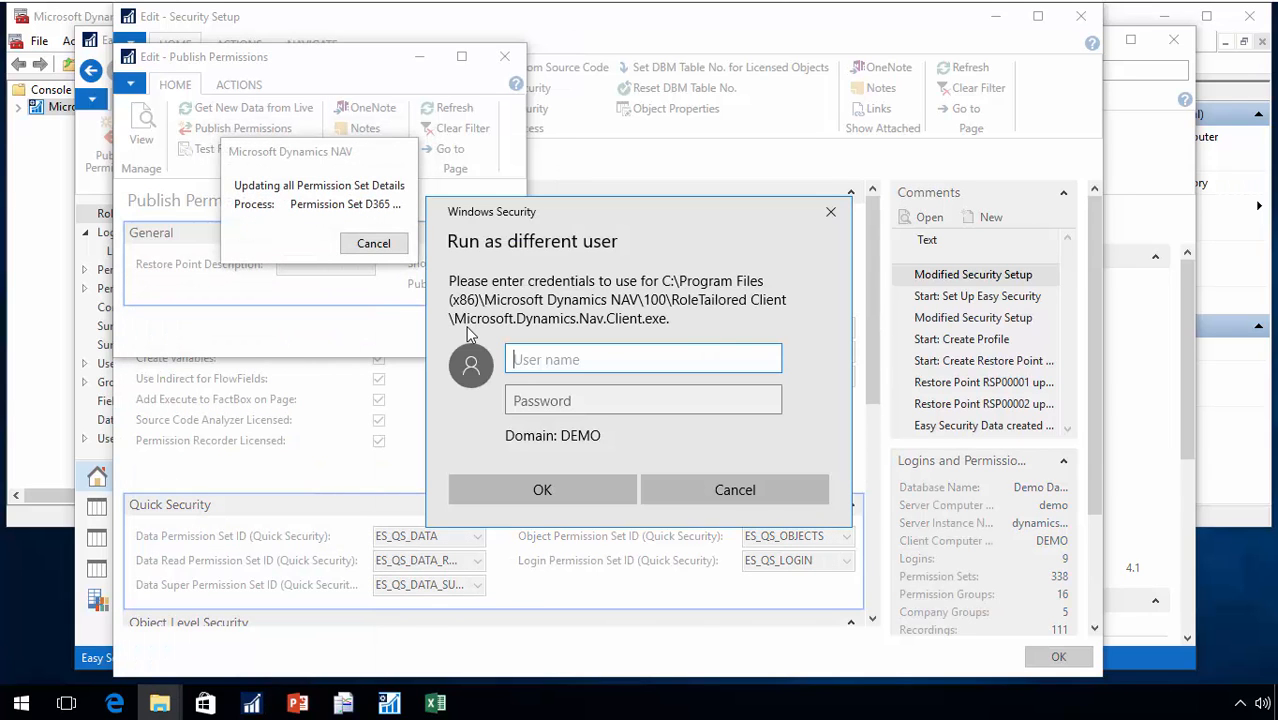
{"action": "type", "text": "david"}
{"action": "key", "text": "Tab"}
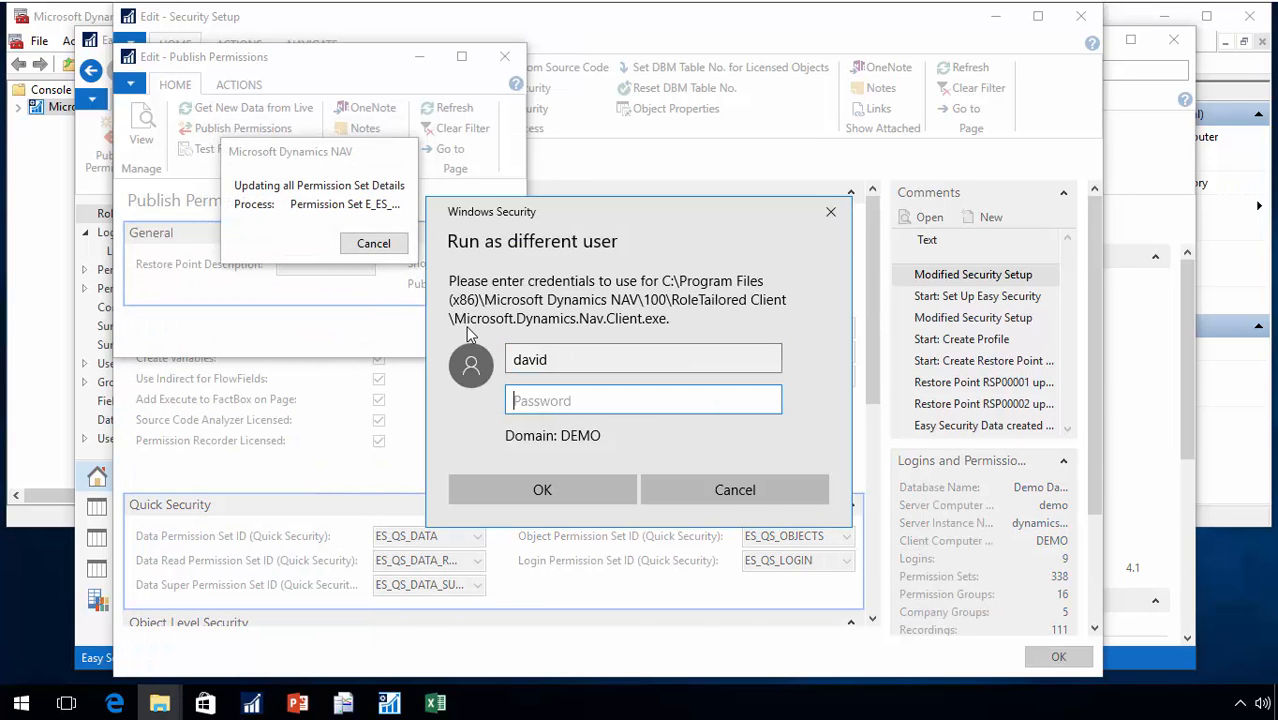
{"action": "type", "text": "p"}
{"action": "key", "text": "Return"}
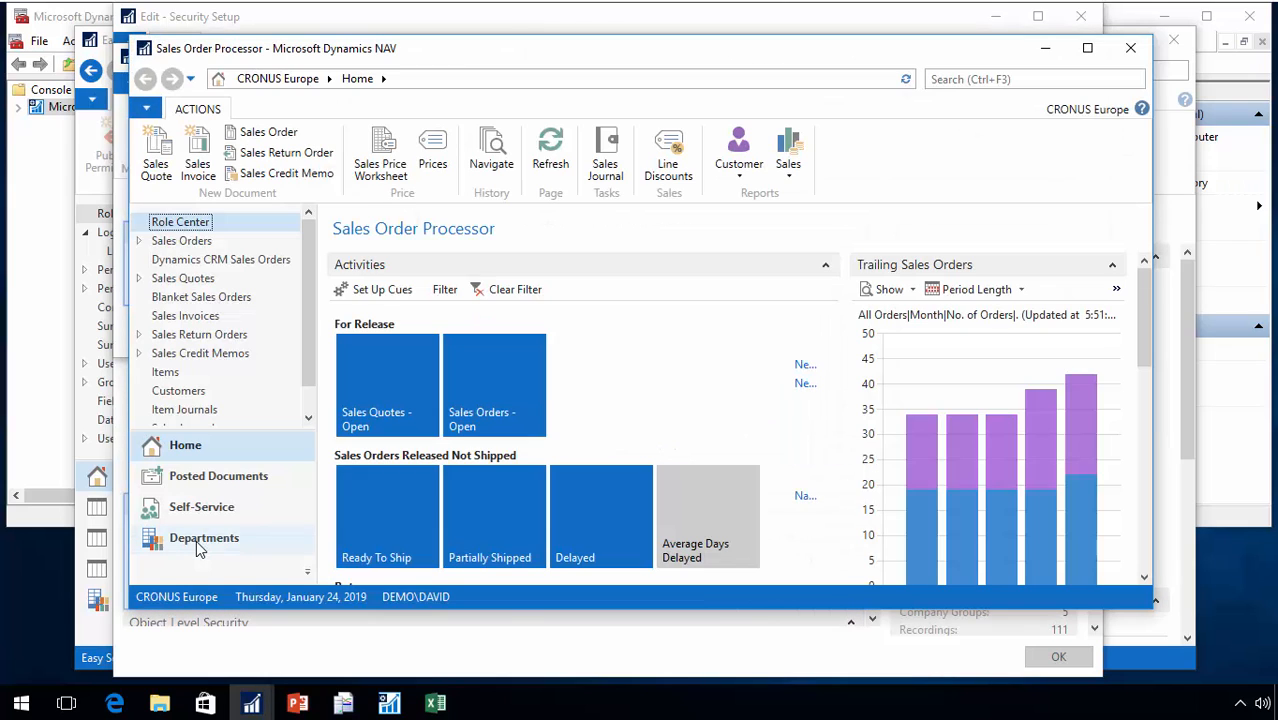
Go to the Vendors list under Purchasing, Planning and open the card of vendor London Postmaster
{"action": "left_click", "coordinate": [198, 540]}
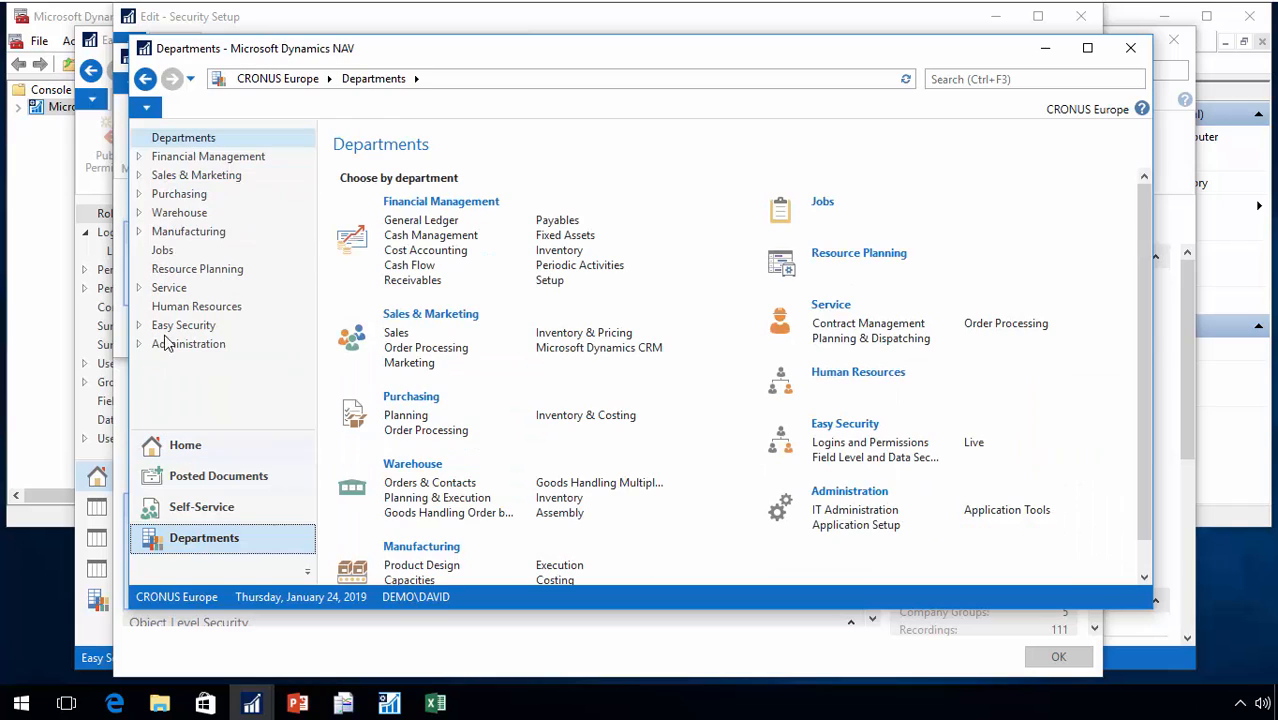
{"action": "left_click", "coordinate": [179, 195]}
{"action": "left_click", "coordinate": [183, 214]}
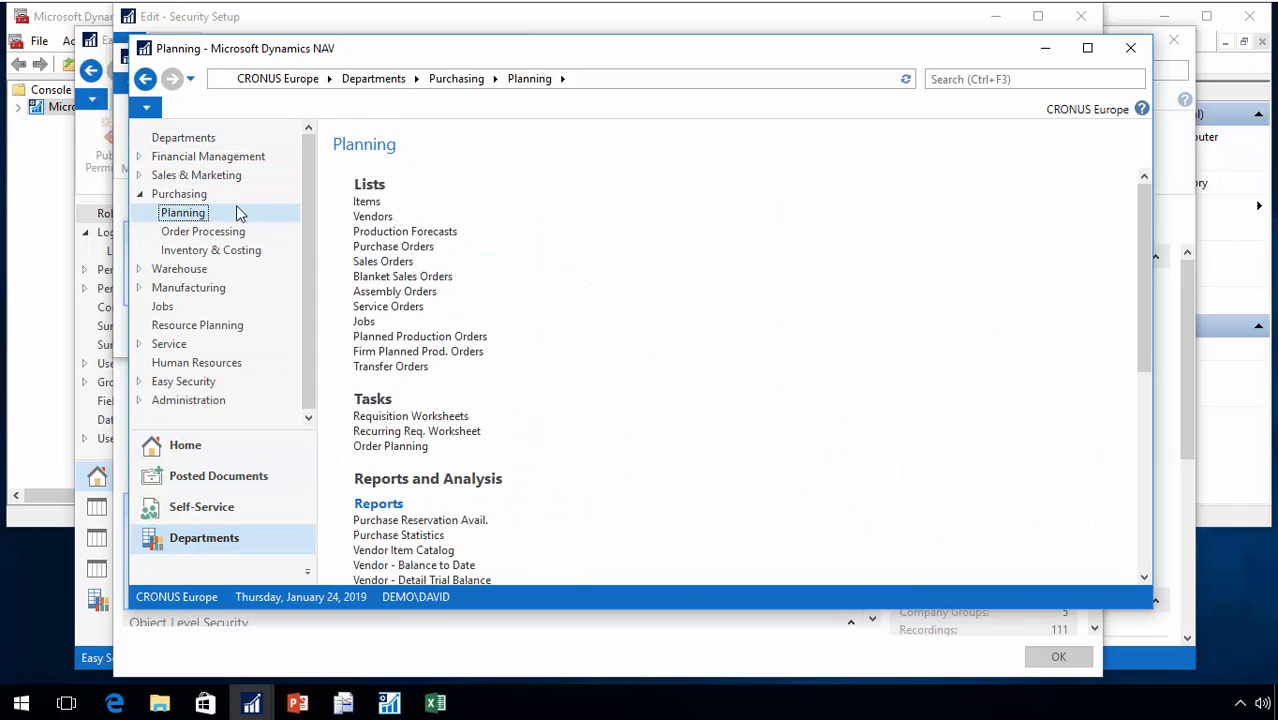
{"action": "left_click", "coordinate": [383, 219]}
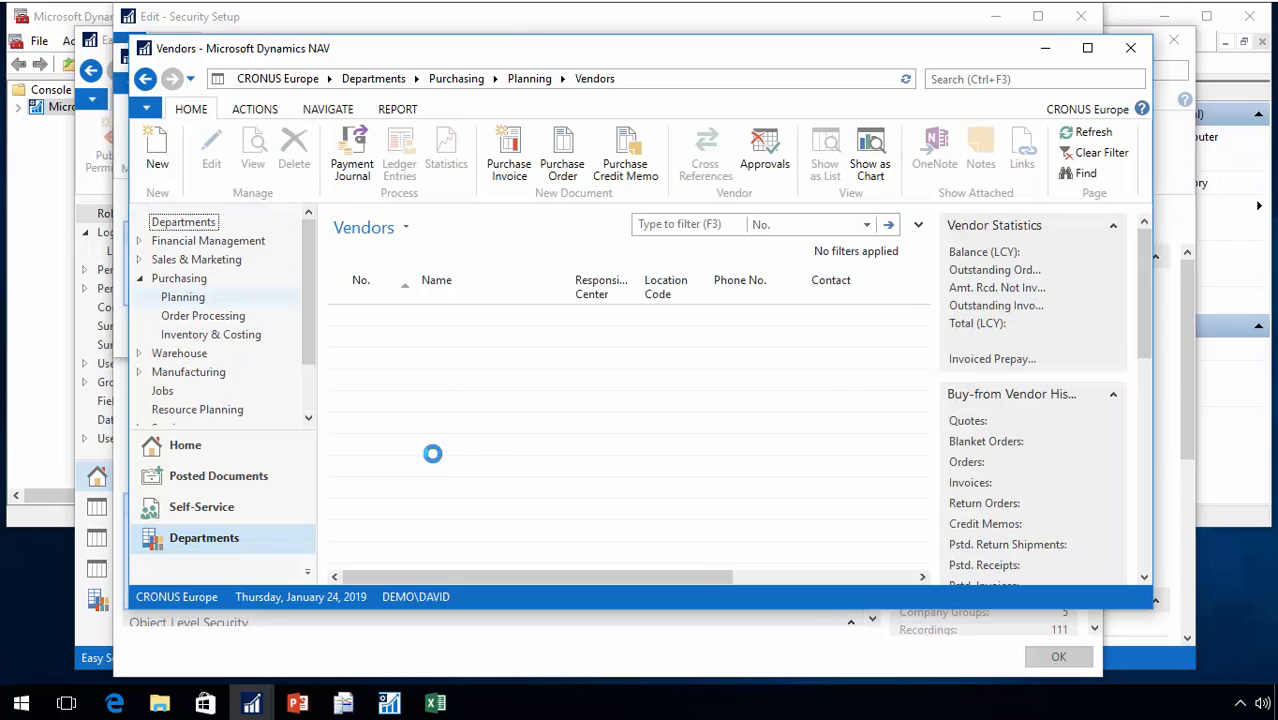
{"action": "left_click", "coordinate": [389, 448]}
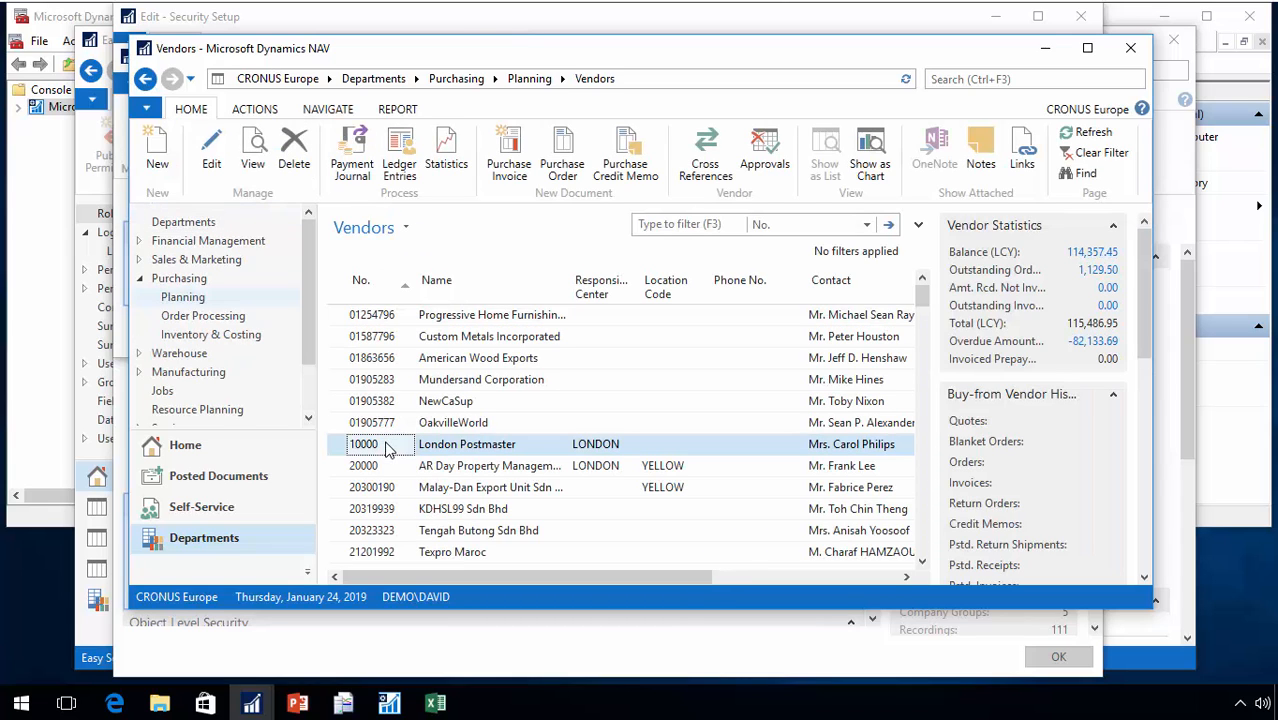
{"action": "double_click", "coordinate": [389, 449]}
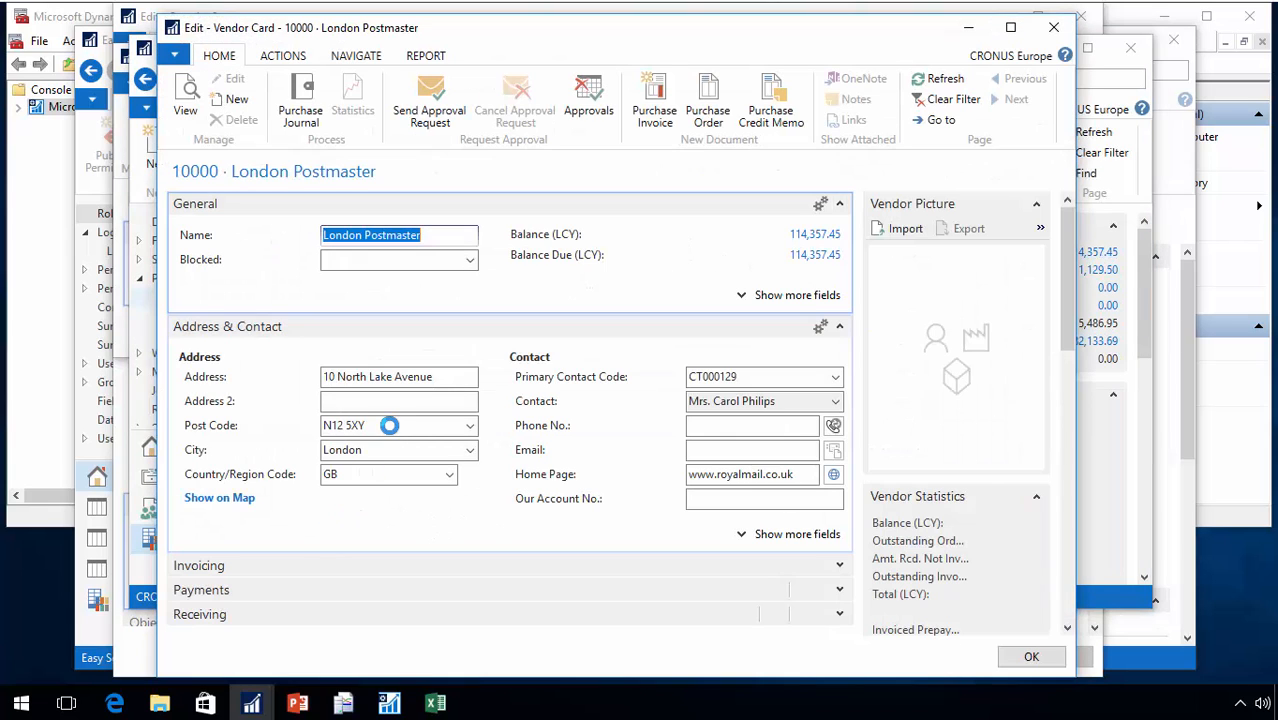
Enter a suite number in the vendor's Address 2 field and close the card
{"action": "left_click", "coordinate": [400, 402]}
{"action": "type", "text": "Suit"}
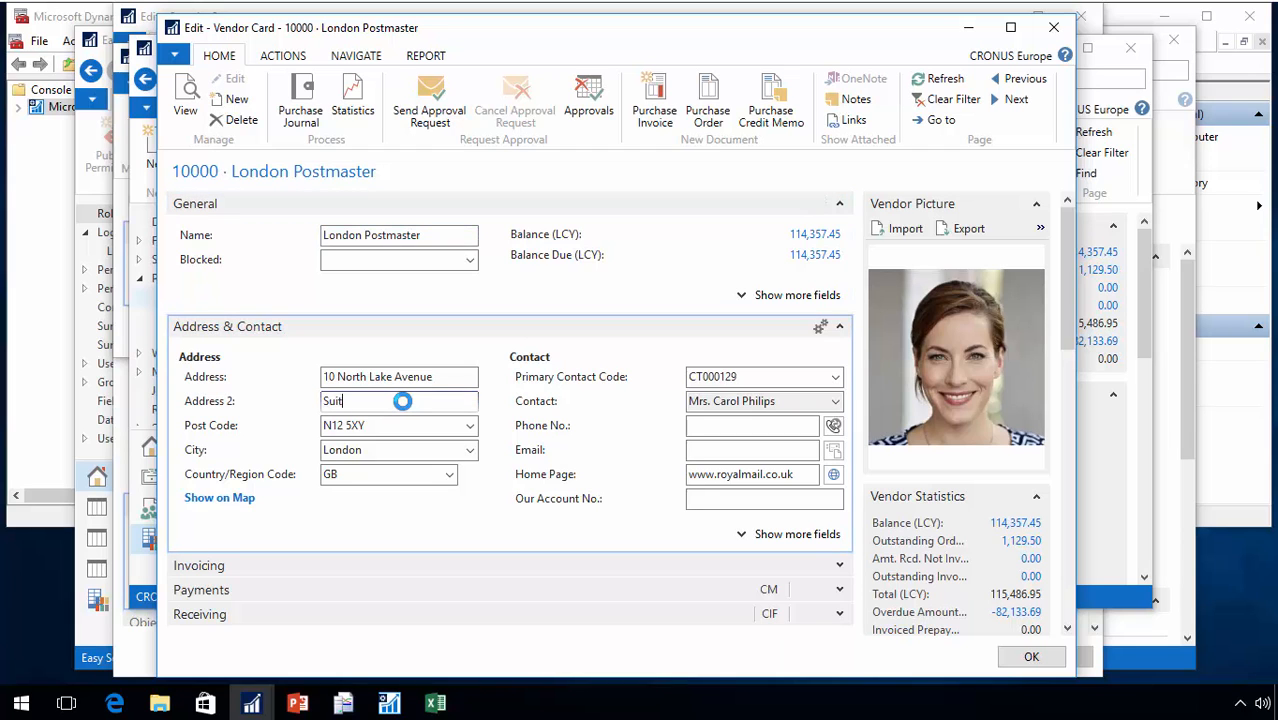
{"action": "type", "text": "e 100"}
{"action": "key", "text": "Tab"}
{"action": "key", "text": "Escape"}
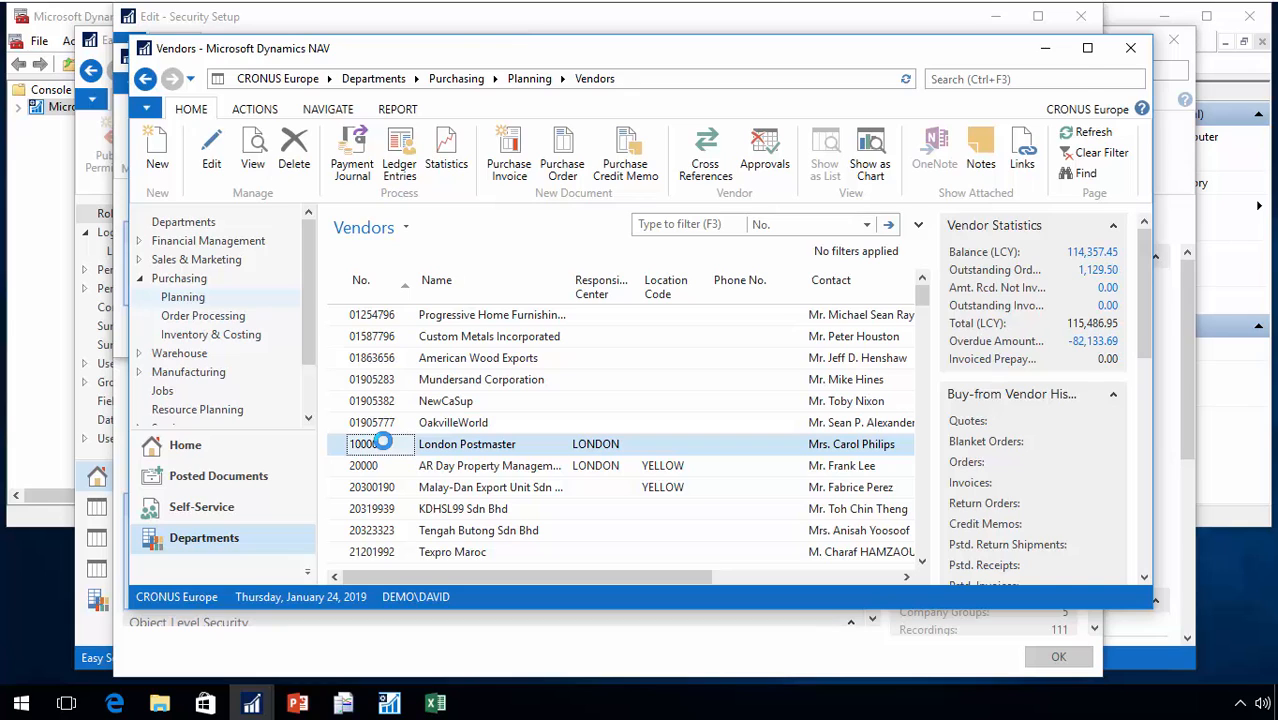
Try to add a new purchaser with the code PER from the London Postmaster card's Purchaser Code lookup, and cancel it
{"action": "double_click", "coordinate": [383, 443]}
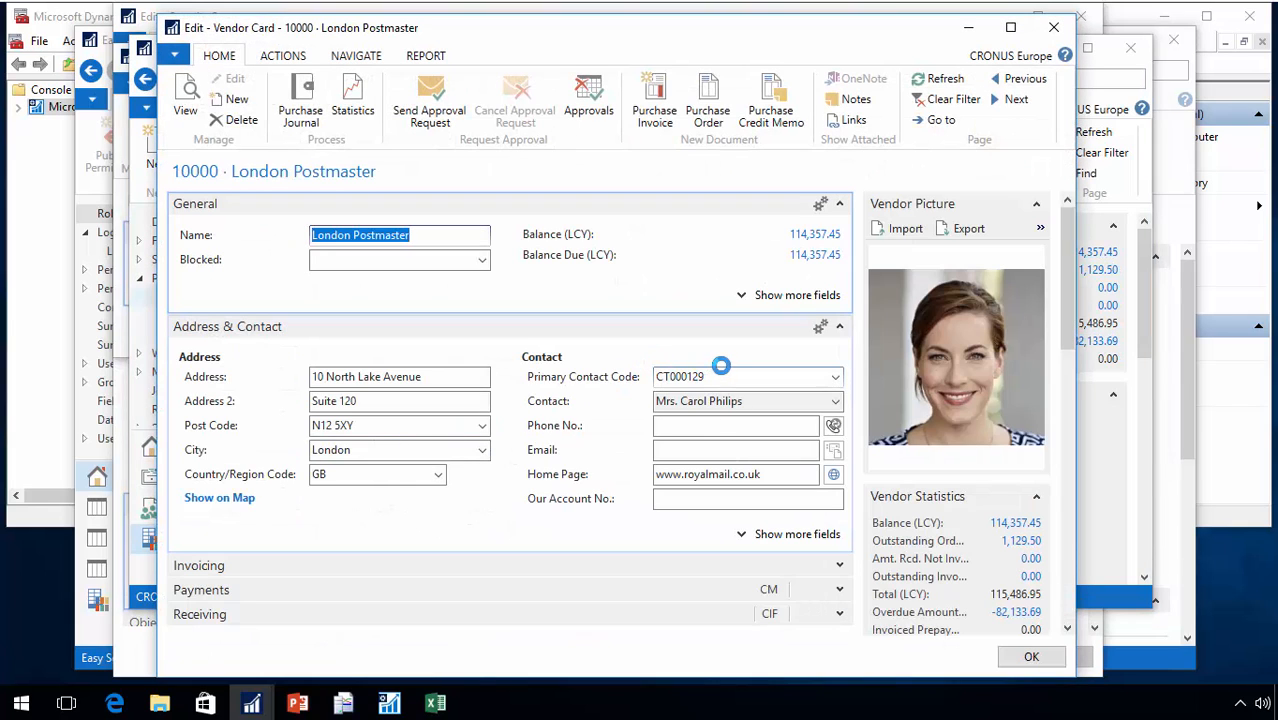
{"action": "left_click", "coordinate": [740, 294]}
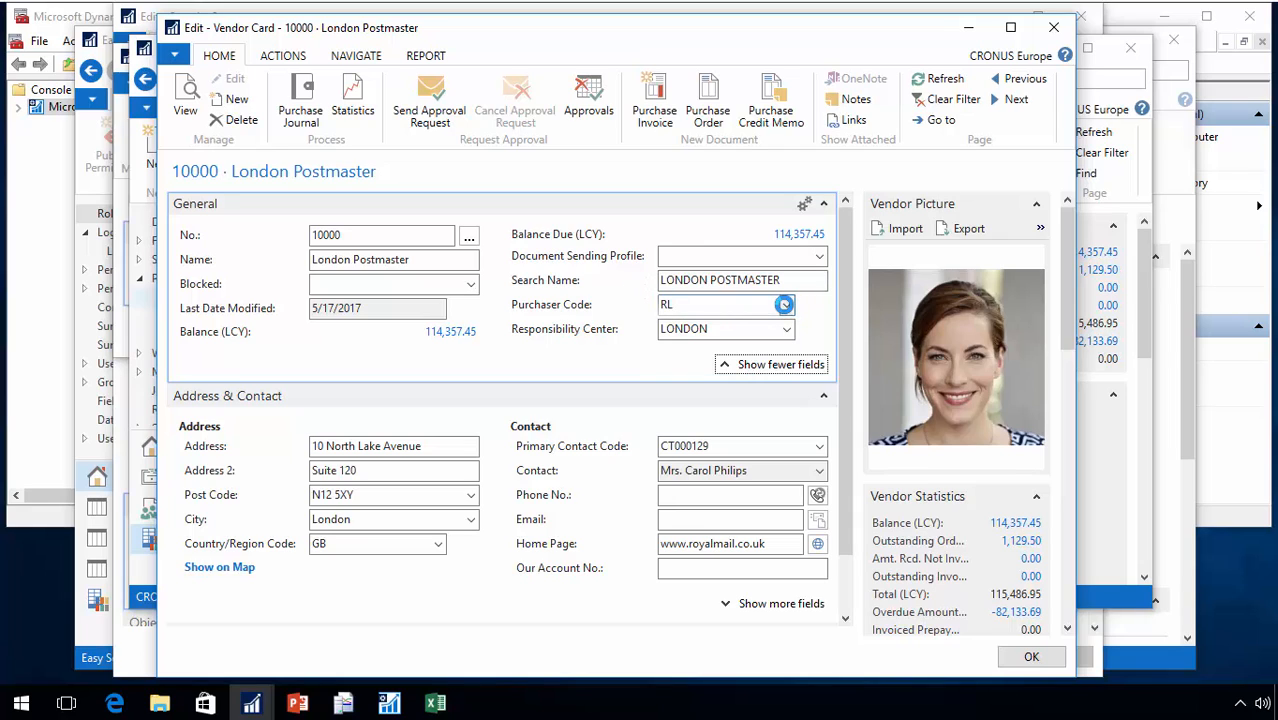
{"action": "left_click", "coordinate": [784, 304]}
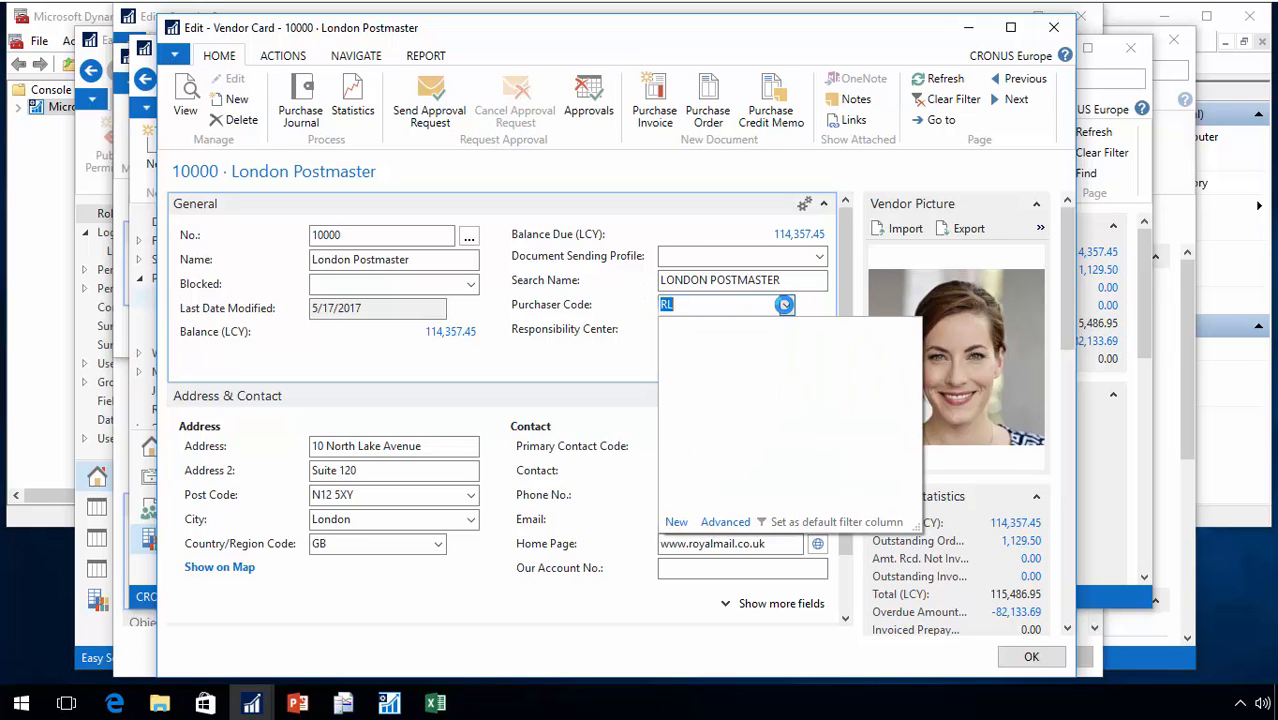
{"action": "left_click", "coordinate": [710, 521]}
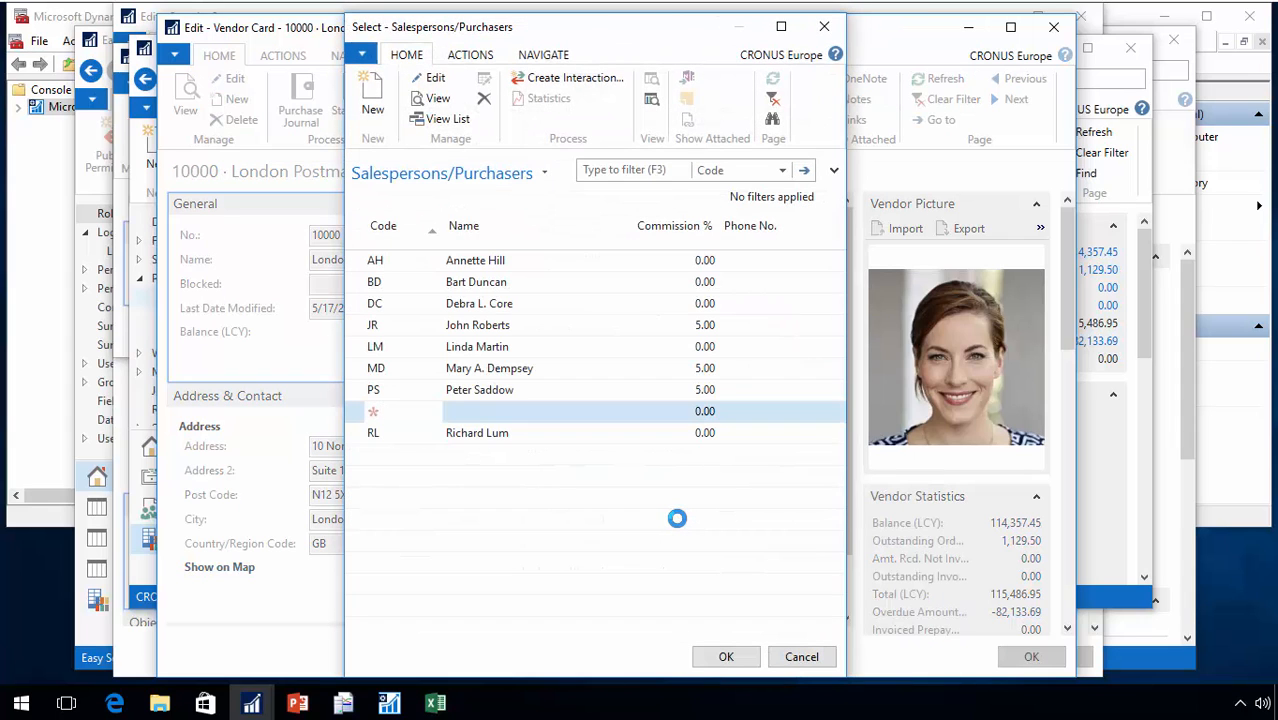
{"action": "type", "text": "PER"}
{"action": "key", "text": "Tab"}
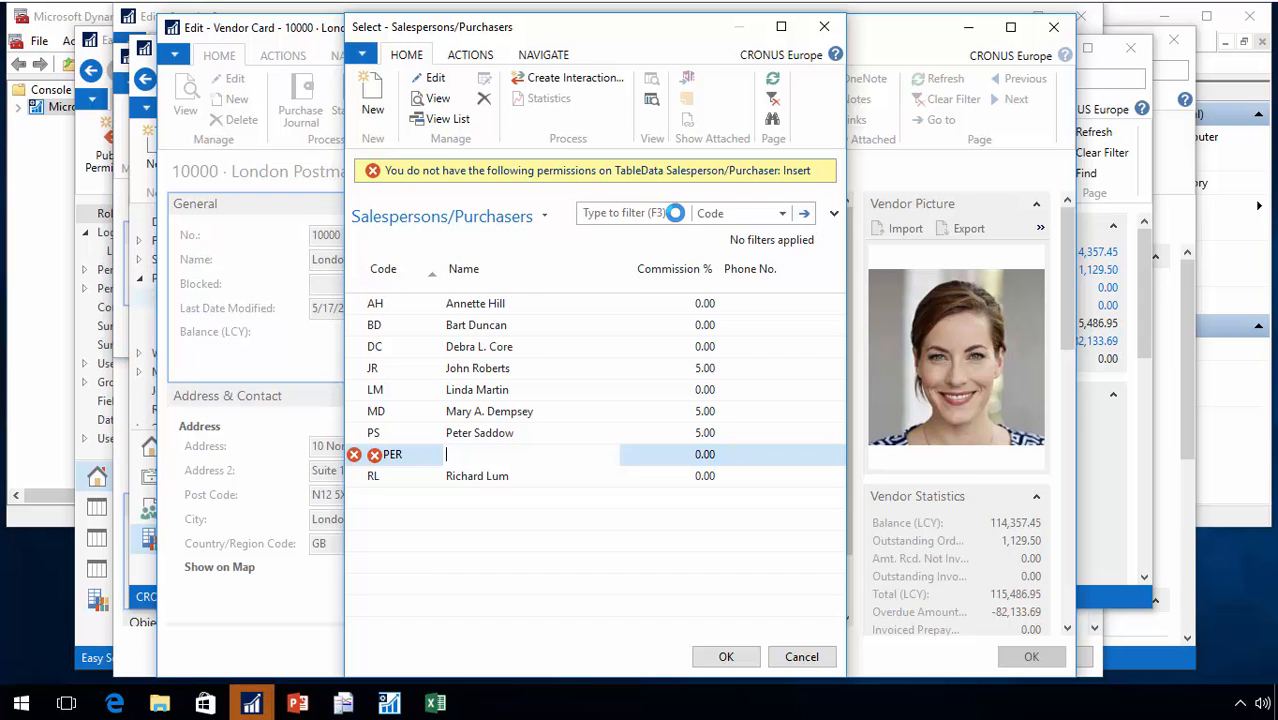
{"action": "key", "text": "Escape"}
{"action": "left_click", "coordinate": [670, 377]}
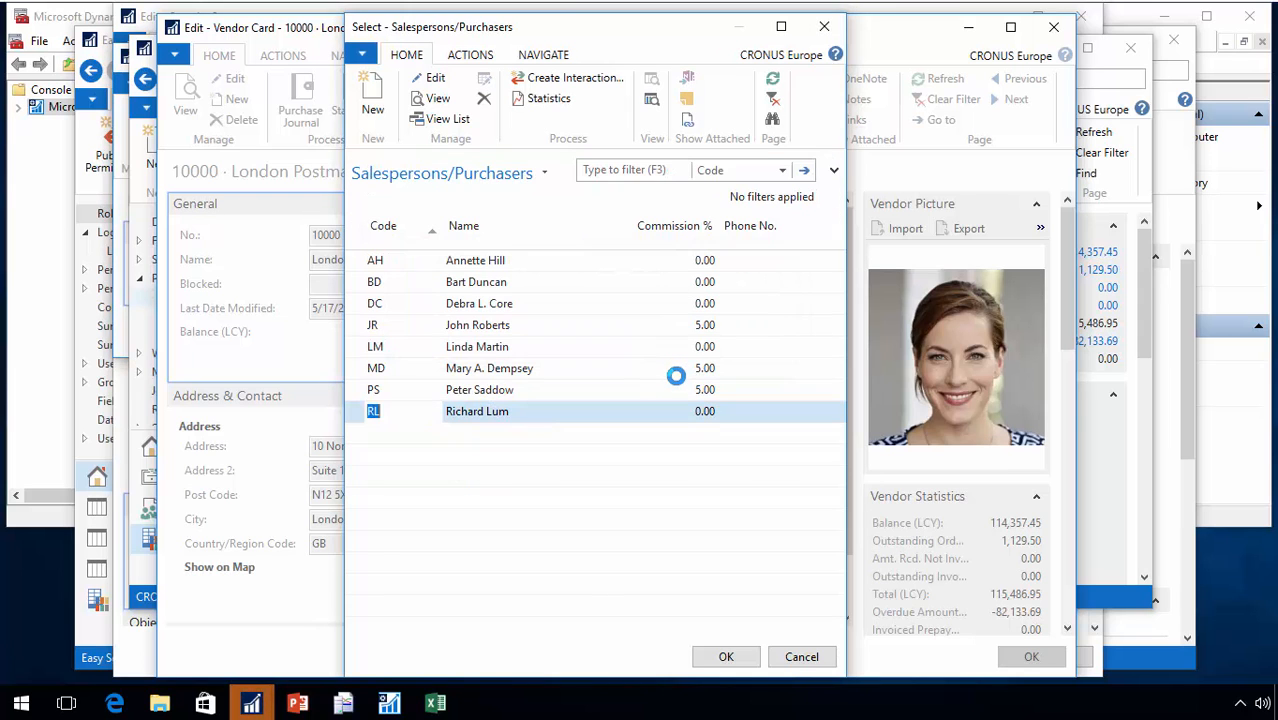
{"action": "key", "text": "Escape"}
{"action": "key", "text": "Escape"}
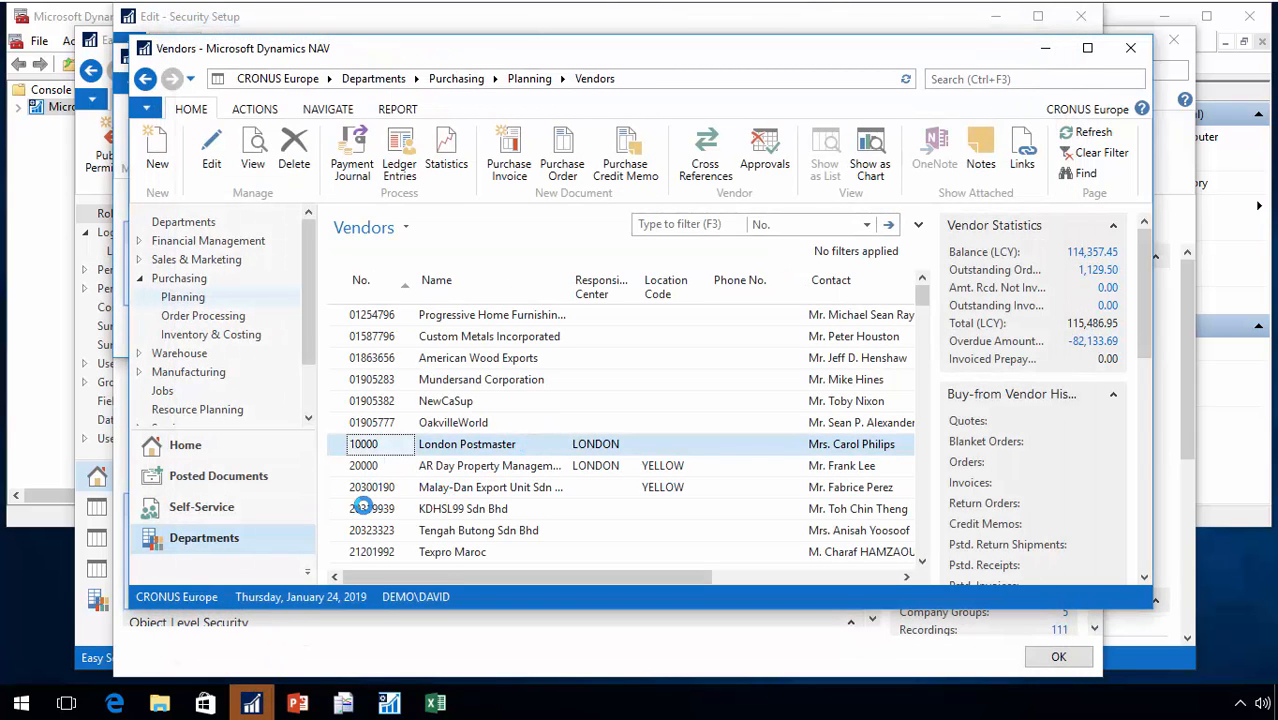
Try to clear the Address 2 field on the London Postmaster card and discard the change
{"action": "double_click", "coordinate": [383, 444]}
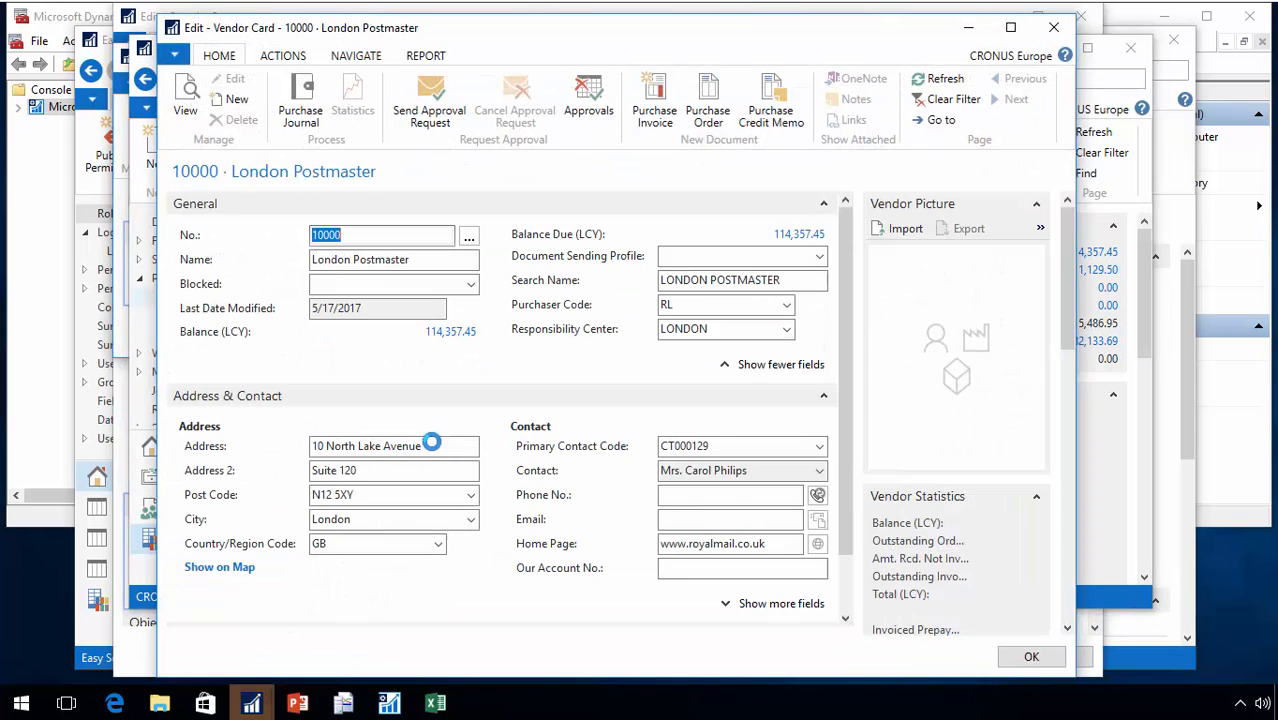
{"action": "left_click", "coordinate": [337, 472]}
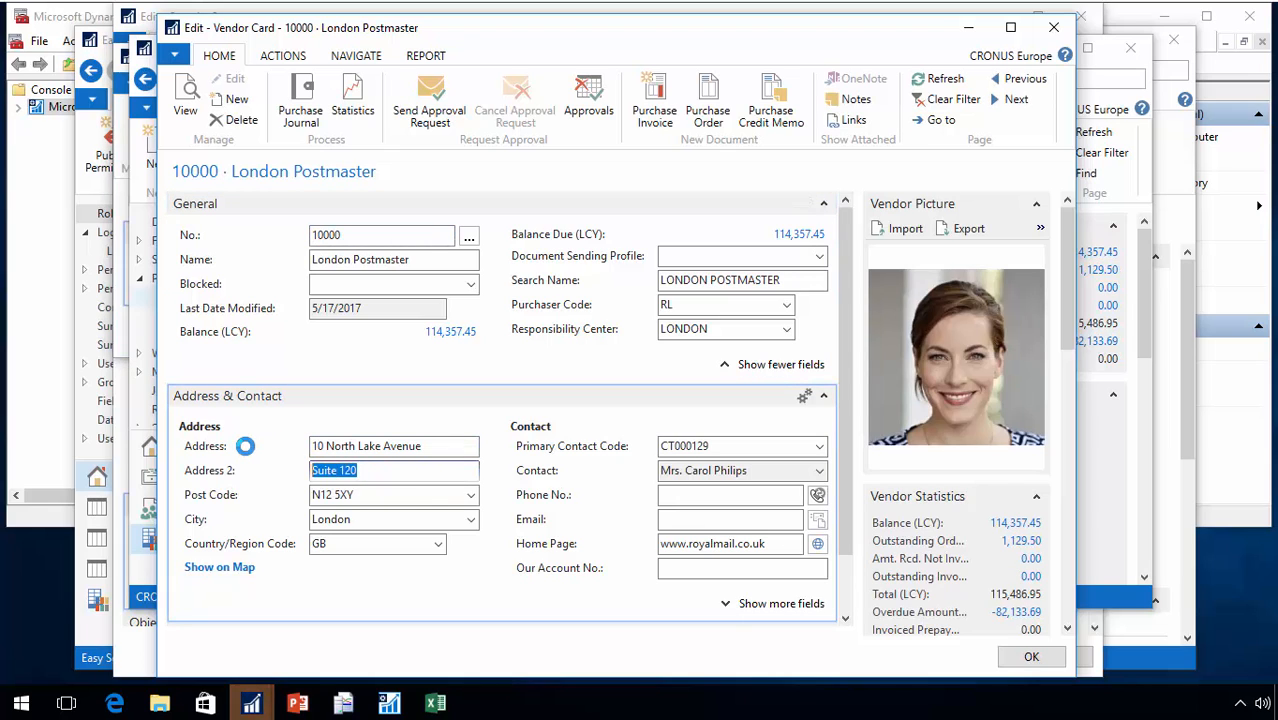
{"action": "key", "text": "Delete"}
{"action": "key", "text": "Tab"}
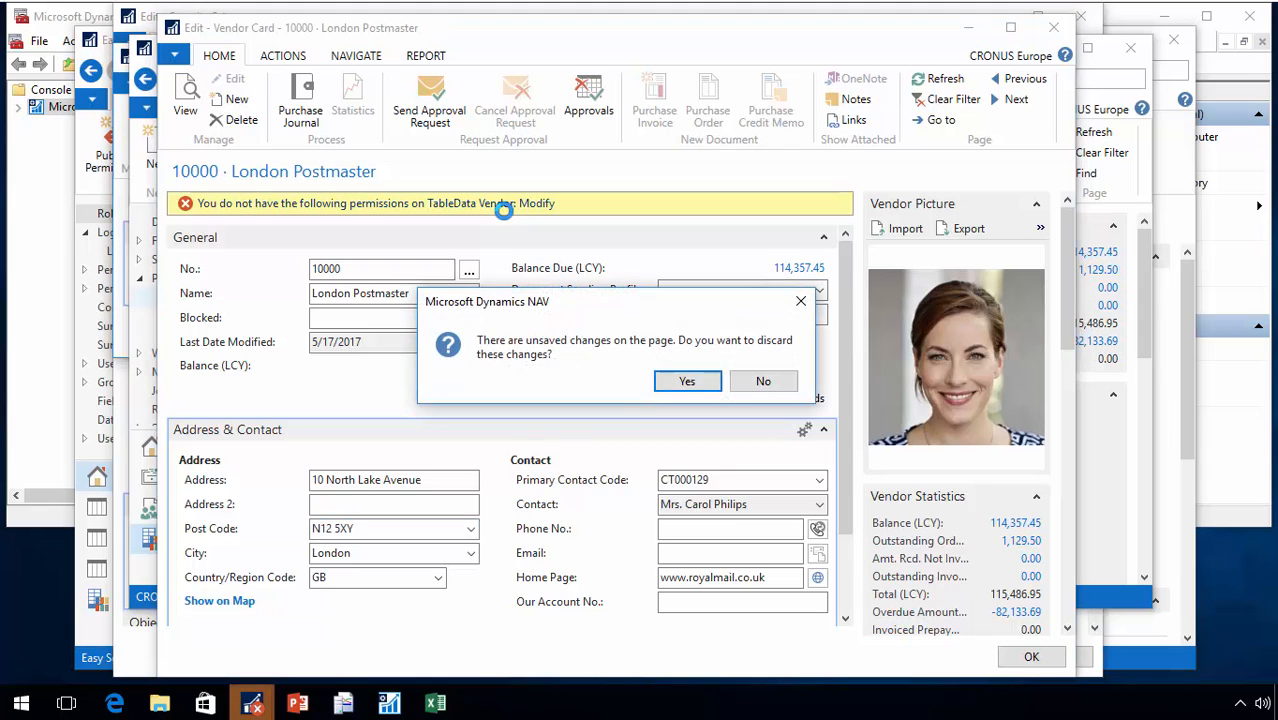
{"action": "left_click", "coordinate": [685, 380]}
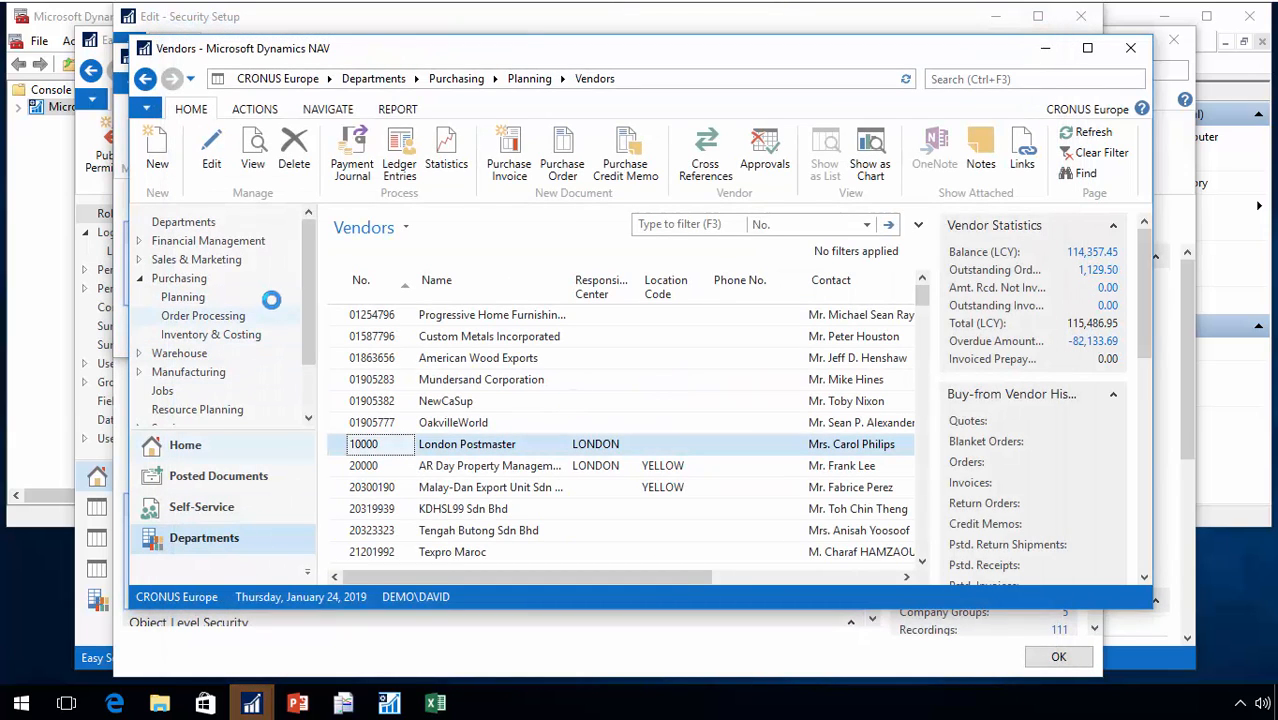
Try to open the Chart of Accounts from the General Ledger area of Financial Management
{"action": "left_click", "coordinate": [237, 241]}
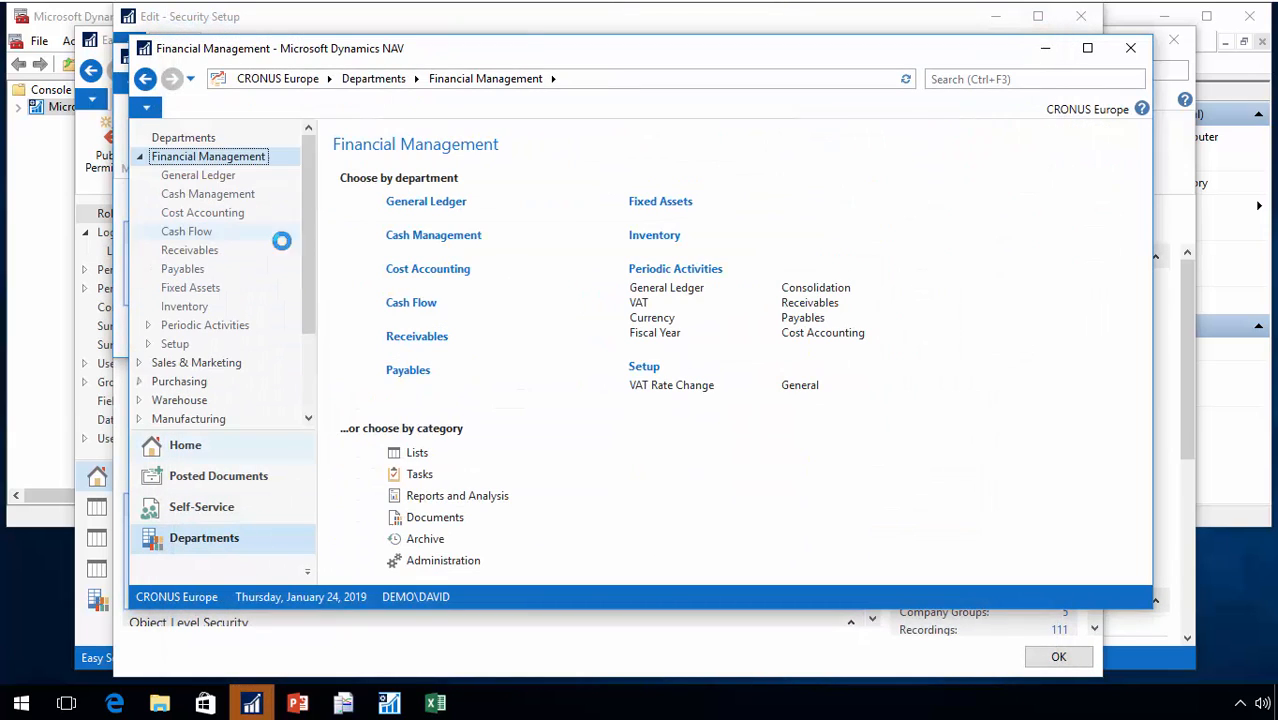
{"action": "left_click", "coordinate": [410, 203]}
{"action": "left_click", "coordinate": [408, 201]}
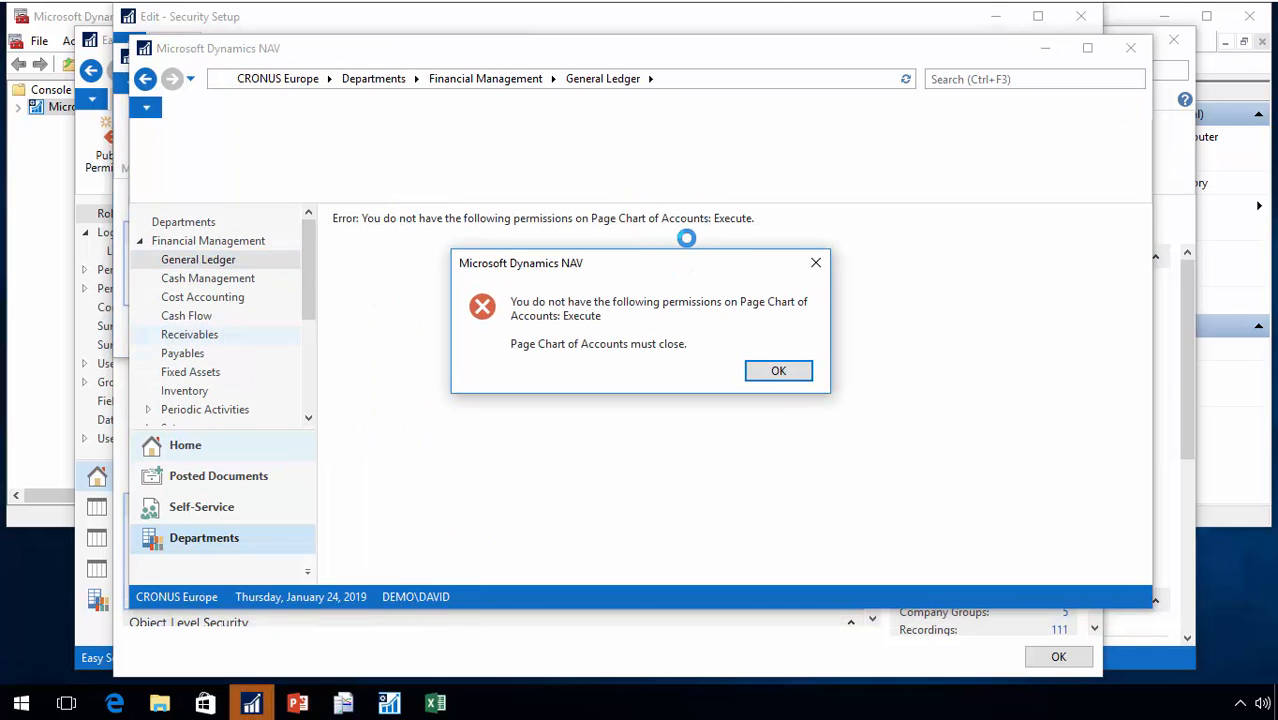
{"action": "left_click", "coordinate": [771, 368]}
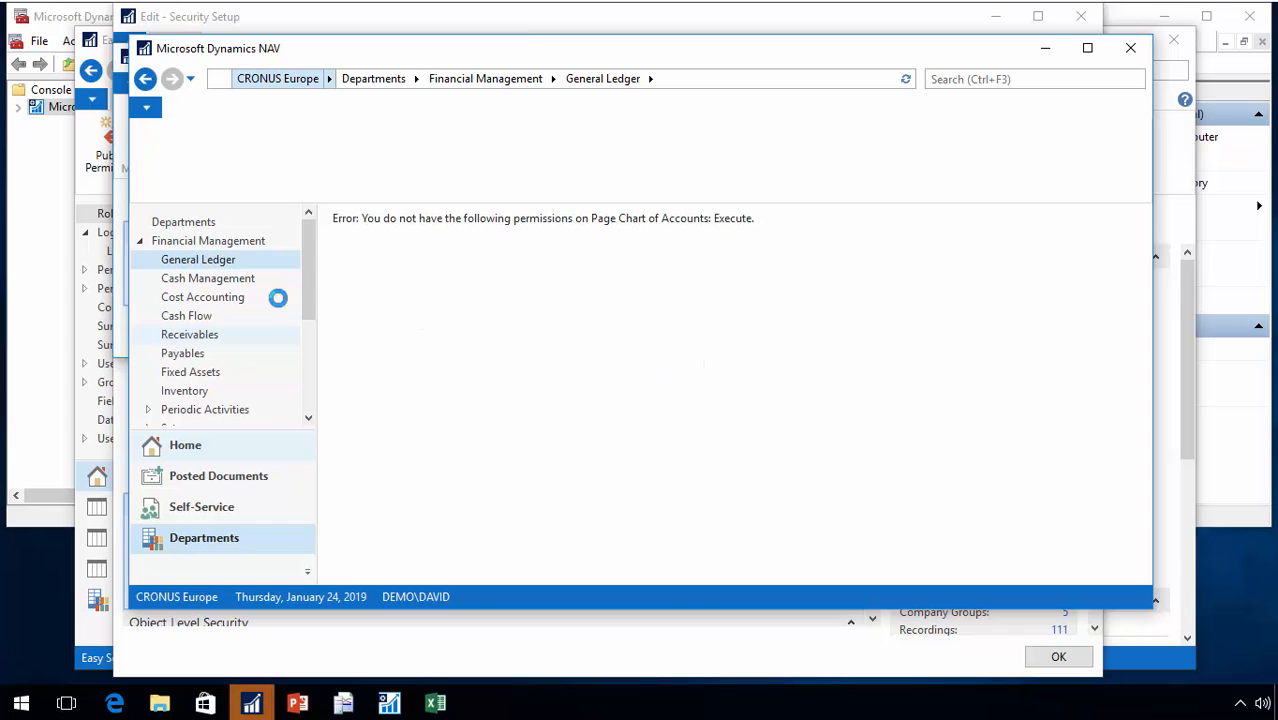
Return to the General Ledger area of Financial Management and open the Navigate page from its History group
{"action": "left_click", "coordinate": [213, 240]}
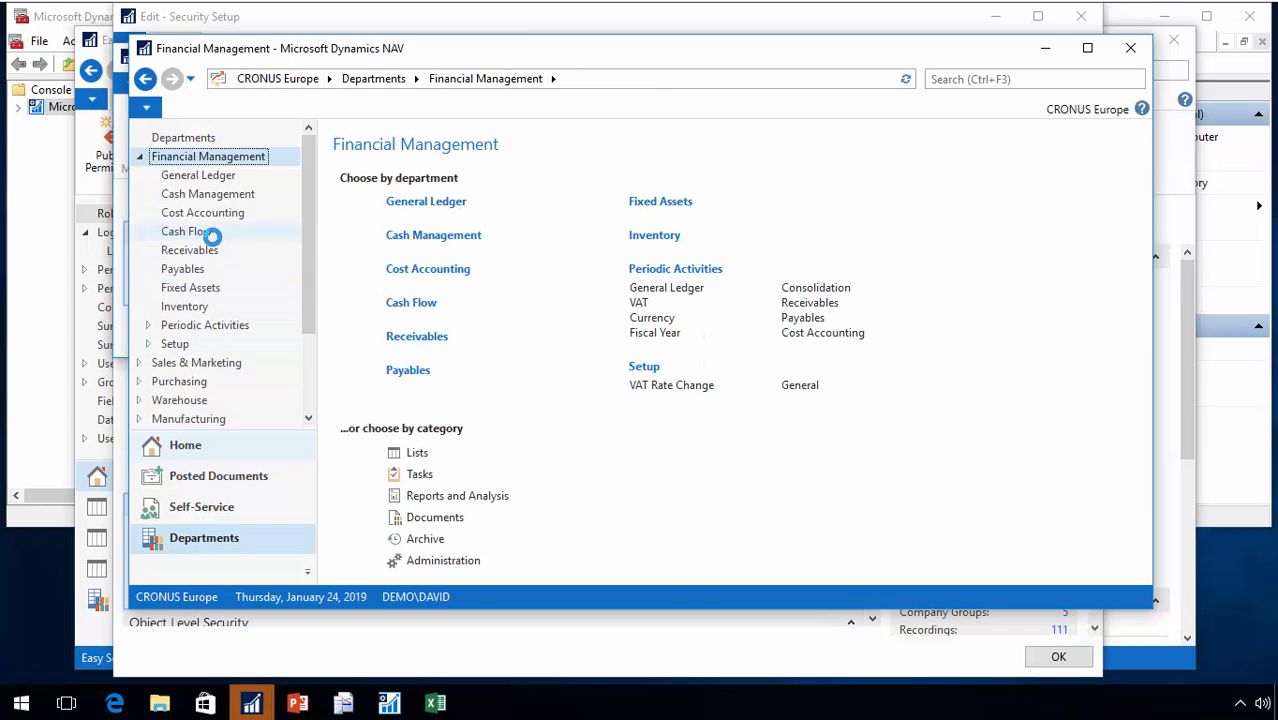
{"action": "left_click", "coordinate": [211, 175]}
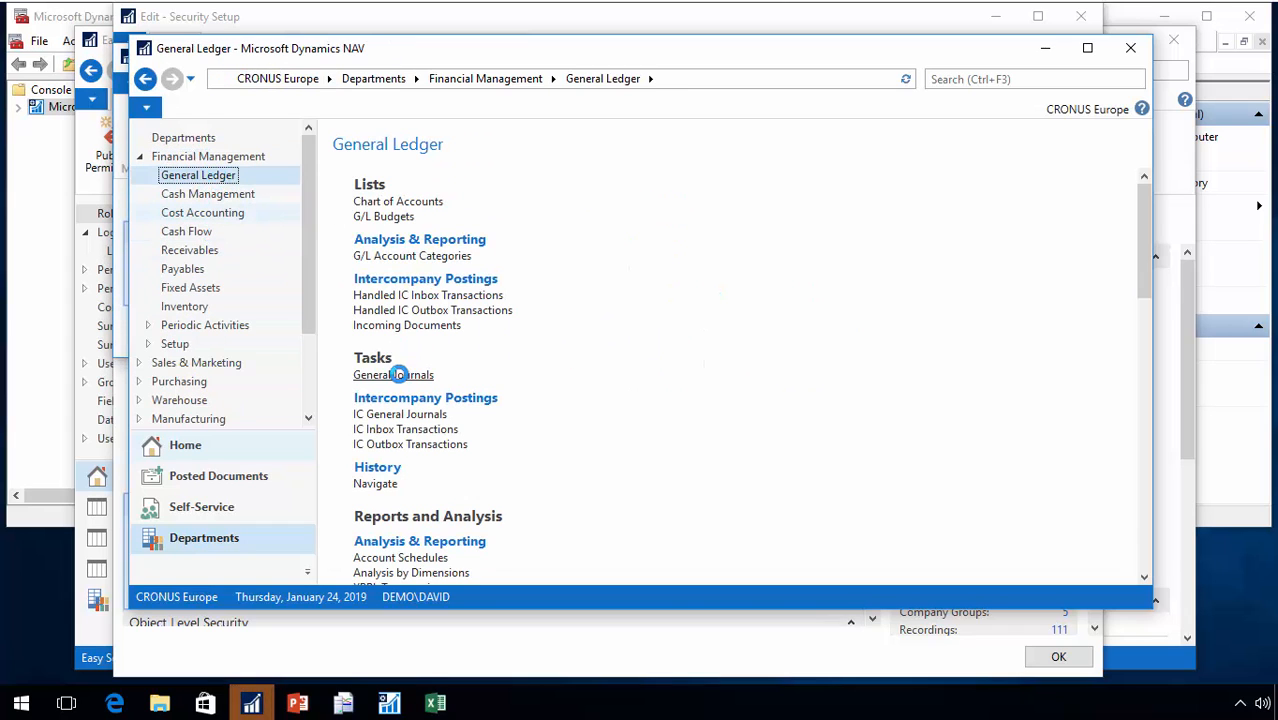
{"action": "left_click", "coordinate": [378, 484]}
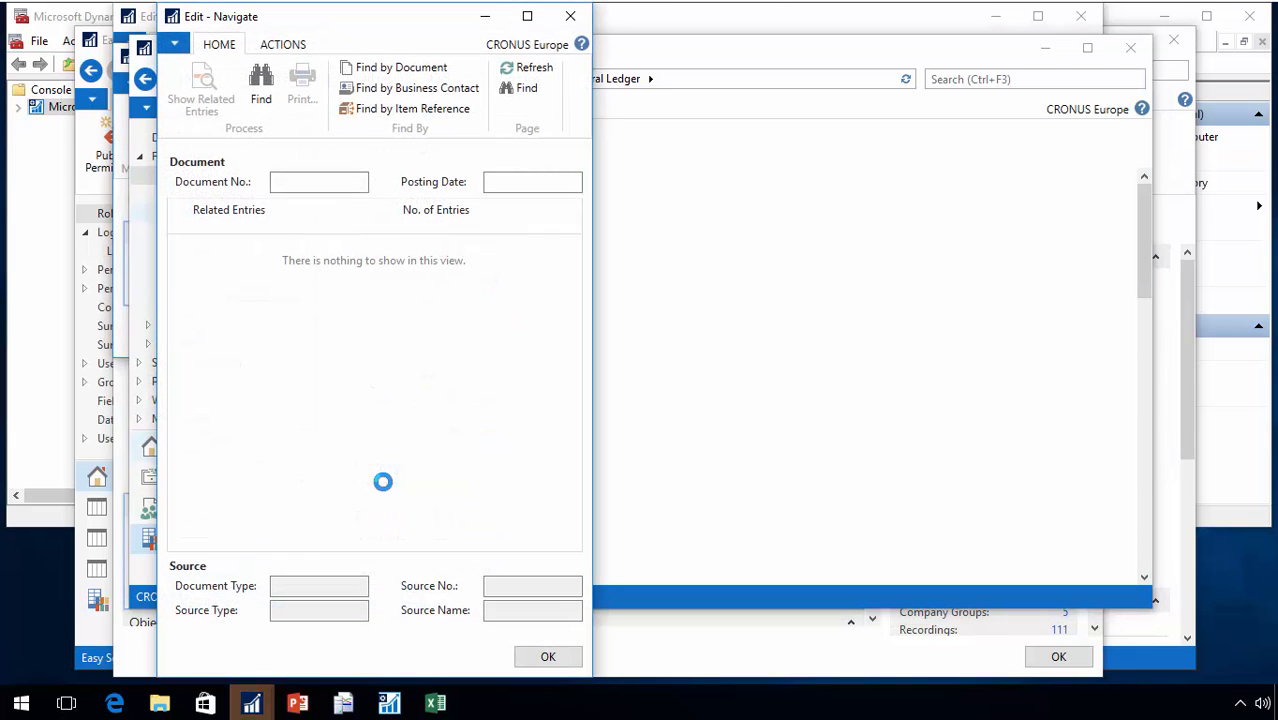
Find all related entries in Navigate without a document filter and try to open the G/L Entry records
{"action": "left_click", "coordinate": [265, 85]}
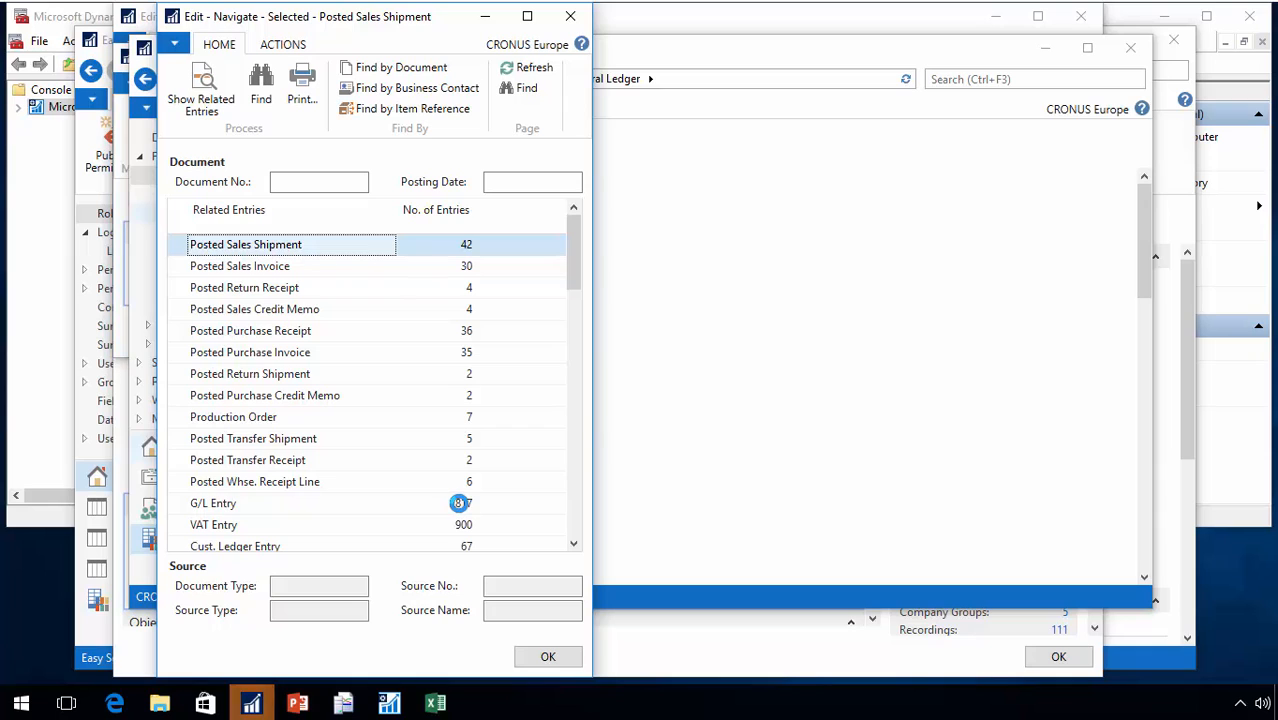
{"action": "left_click", "coordinate": [460, 503]}
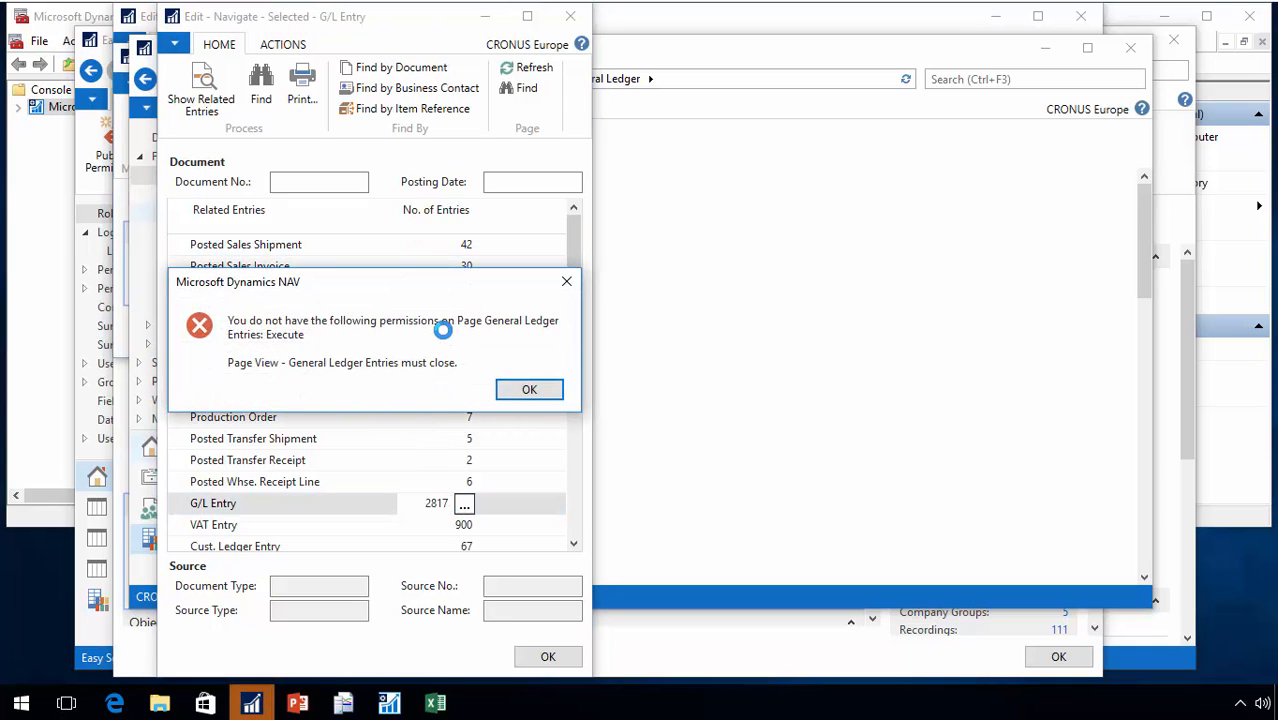
{"action": "key", "text": "Return"}
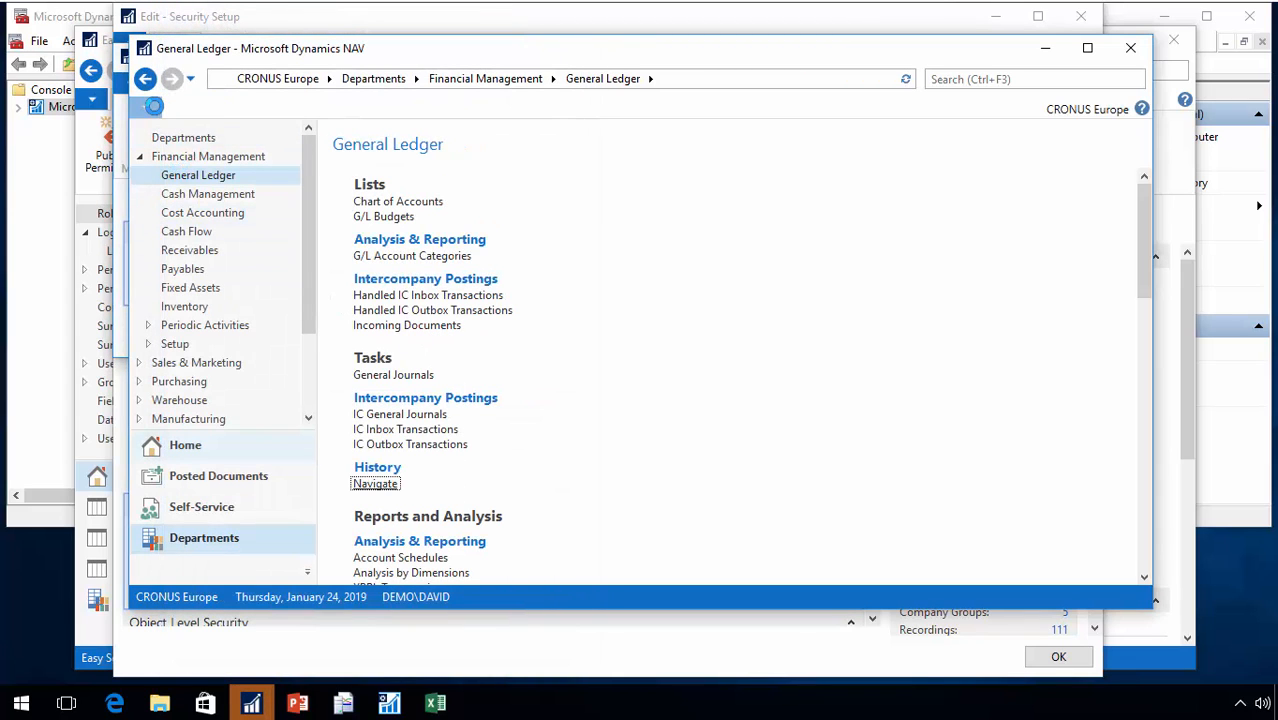
Reconnect the test session to the CRONUS Europe company and reopen the General Ledger area of Financial Management
{"action": "left_click", "coordinate": [146, 107]}
{"action": "left_click", "coordinate": [193, 217]}
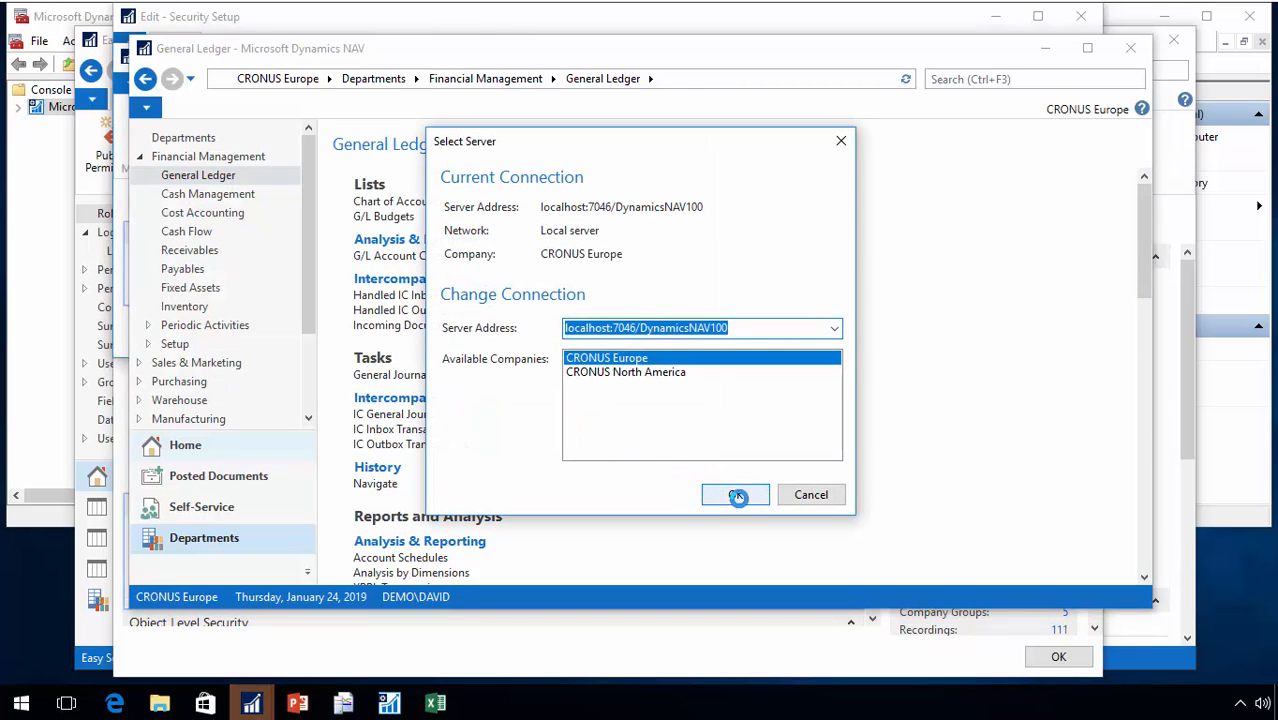
{"action": "left_click", "coordinate": [735, 495]}
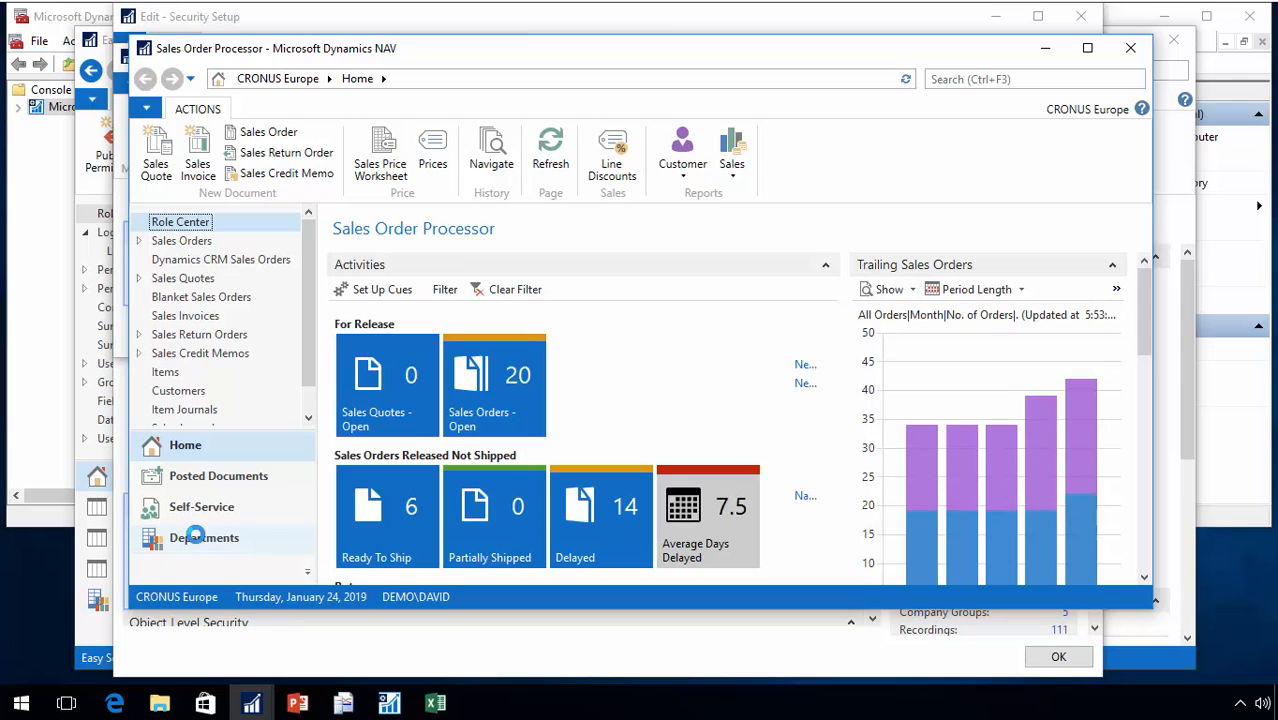
{"action": "left_click", "coordinate": [195, 537]}
{"action": "left_click", "coordinate": [180, 157]}
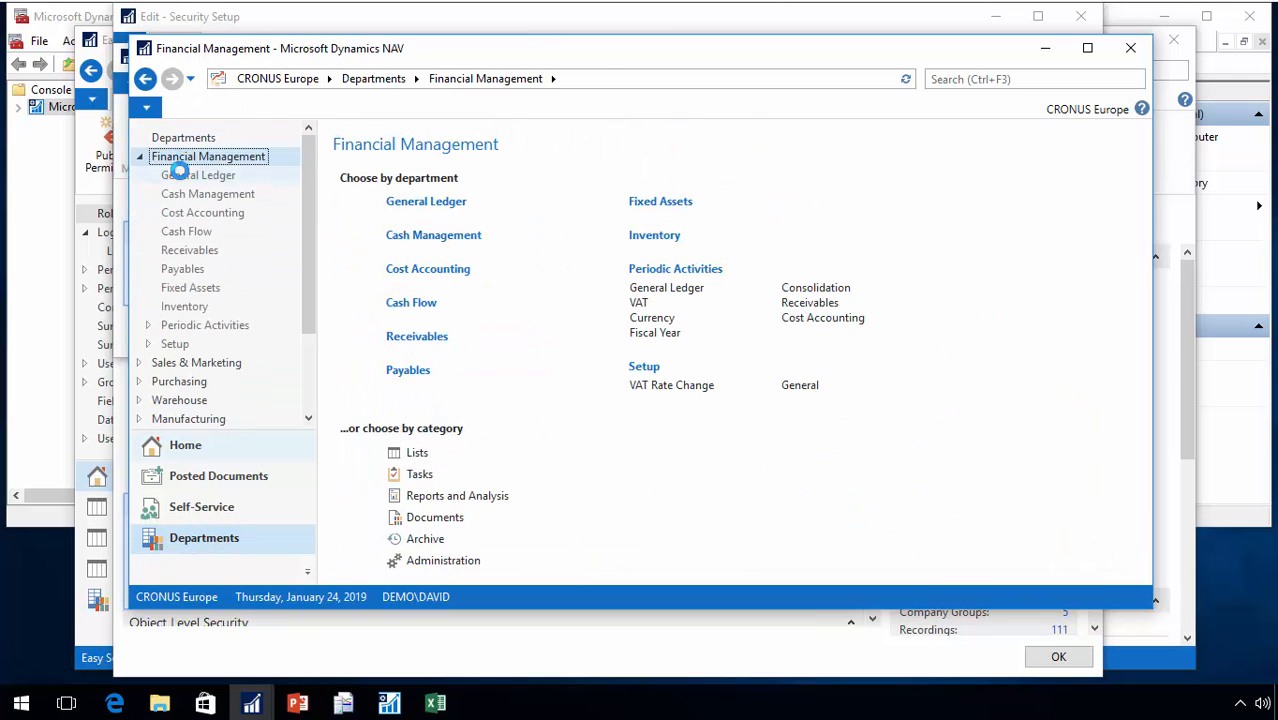
{"action": "left_click", "coordinate": [178, 171]}
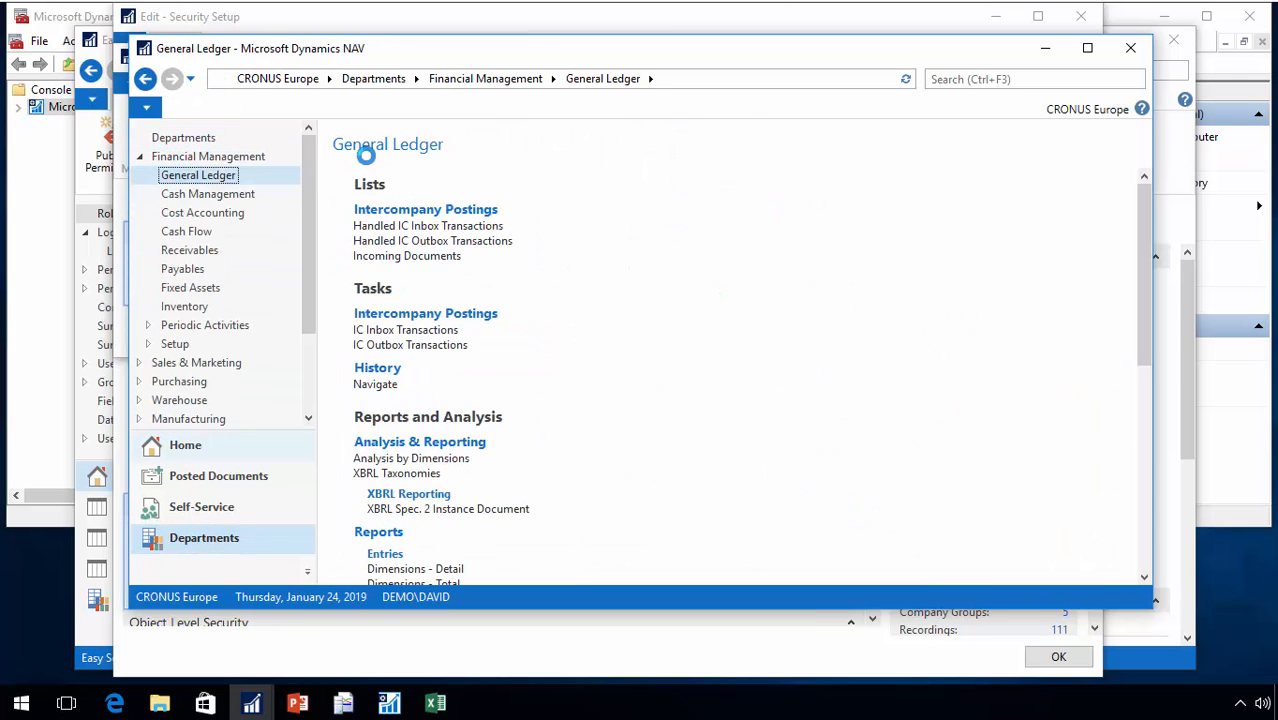
Search the test session's pages for "chart of acc", clear the search, and look through the remaining departments
{"action": "left_click", "coordinate": [987, 81]}
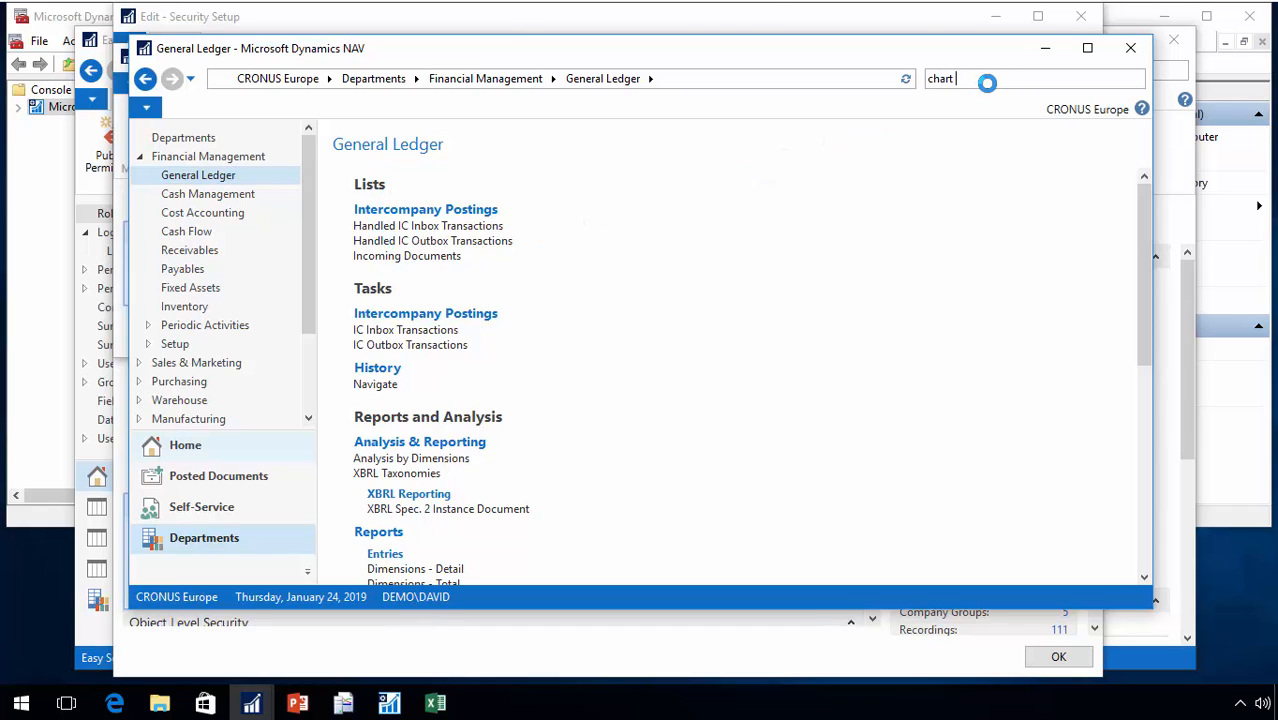
{"action": "type", "text": "chart of acc"}
{"action": "key", "text": "BackSpace"}
{"action": "key", "text": "BackSpace"}
{"action": "key", "text": "BackSpace"}
{"action": "key", "text": "BackSpace"}
{"action": "key", "text": "BackSpace"}
{"action": "key", "text": "BackSpace"}
{"action": "key", "text": "BackSpace"}
{"action": "key", "text": "BackSpace"}
{"action": "key", "text": "BackSpace"}
{"action": "key", "text": "BackSpace"}
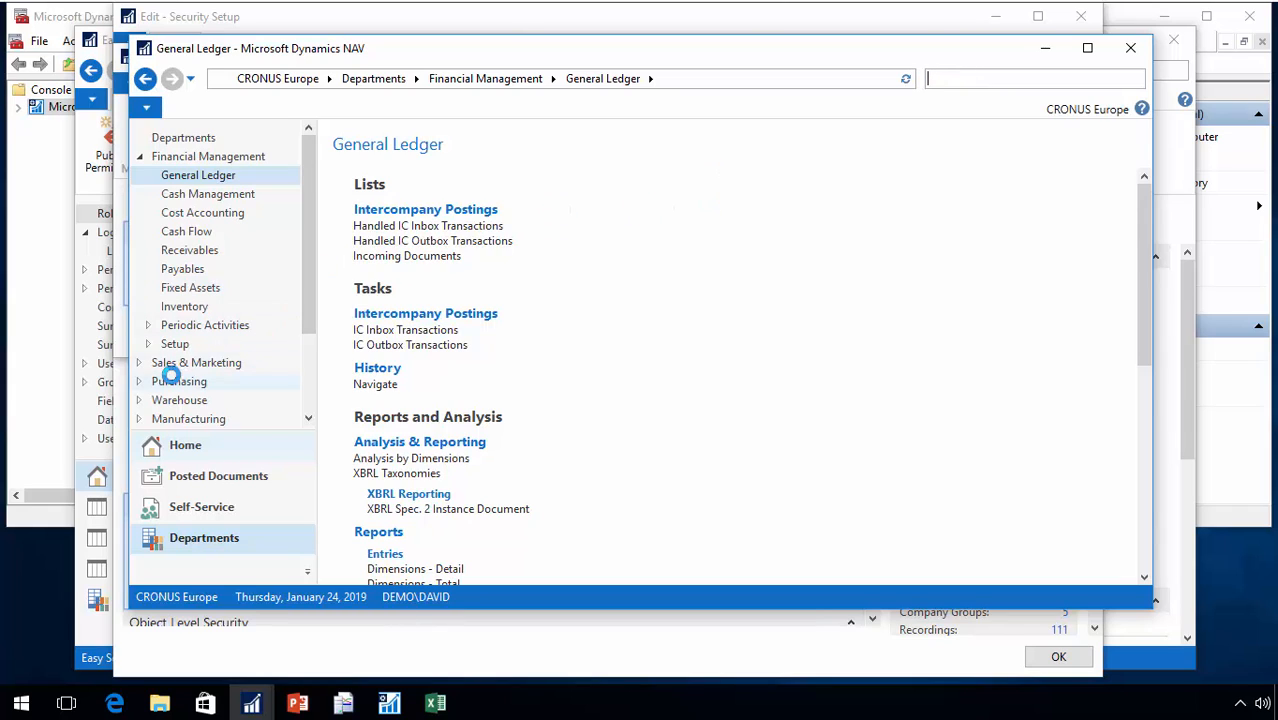
{"action": "left_click_drag", "start_coordinate": [312, 257], "coordinate": [311, 338]}
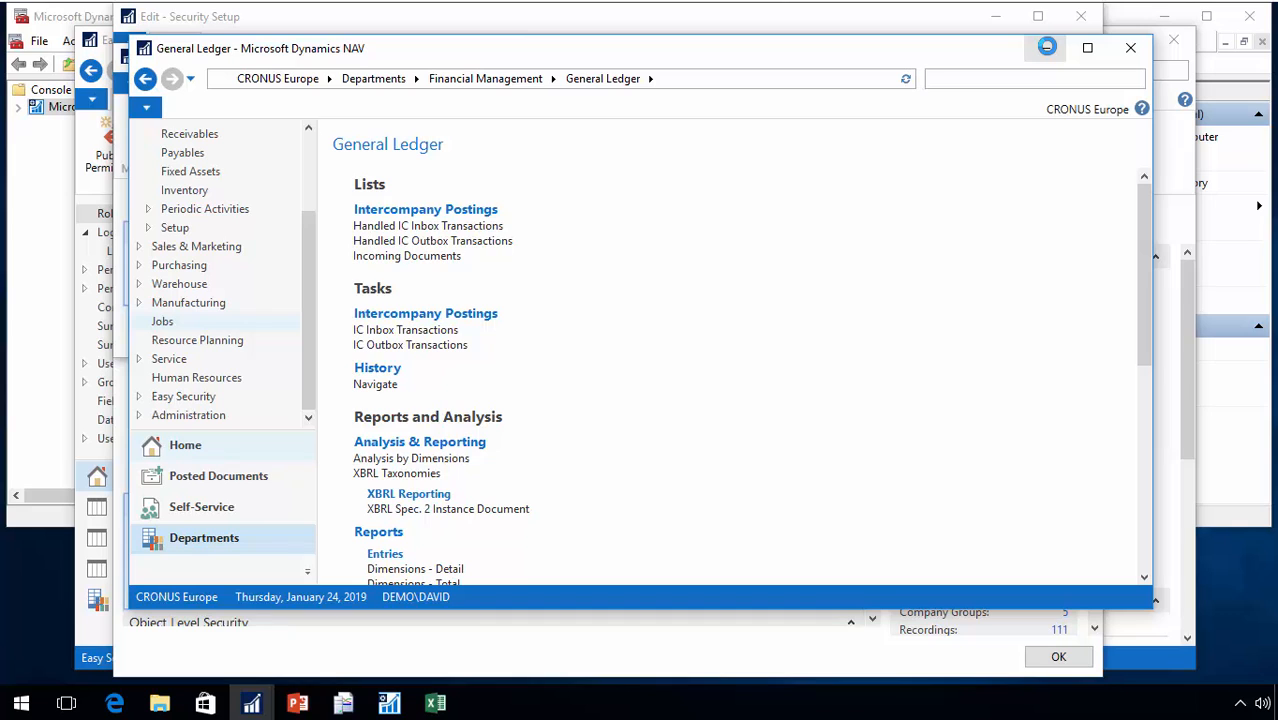
Return to the Security Setup session and close the completed Publish Permissions dialog
{"action": "left_click", "coordinate": [1046, 47]}
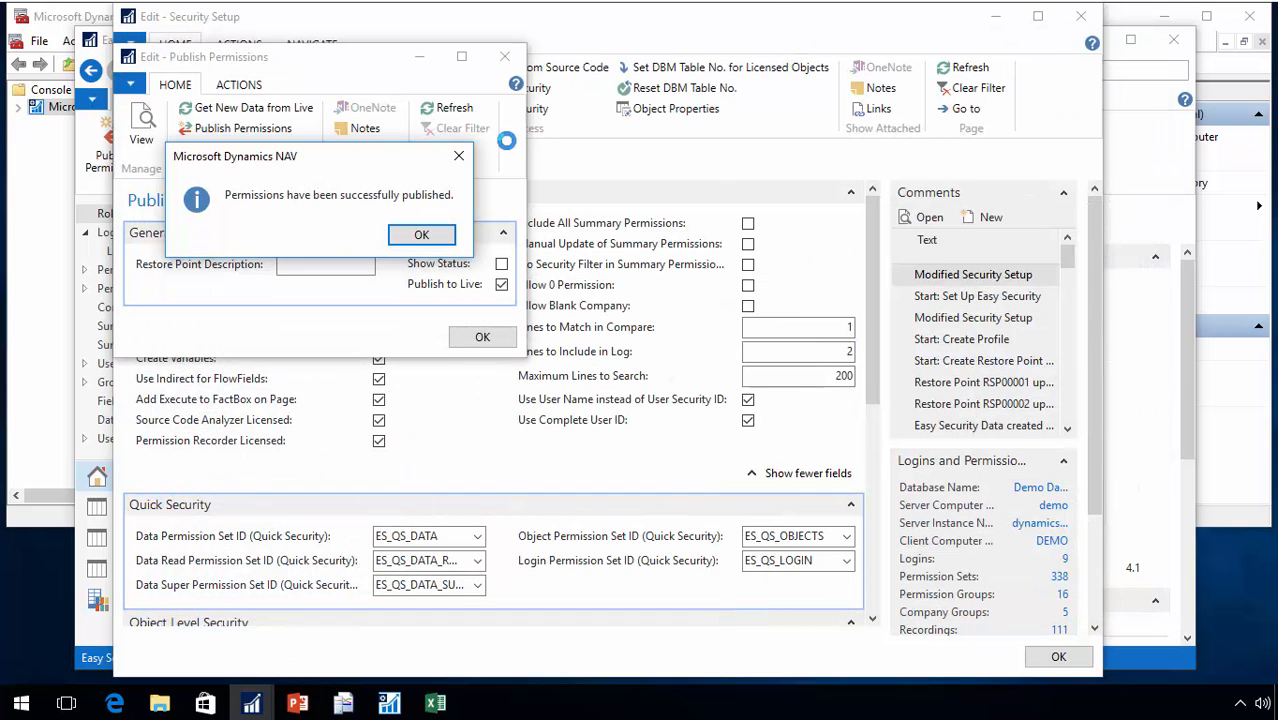
{"action": "left_click", "coordinate": [421, 234]}
{"action": "left_click", "coordinate": [482, 337]}
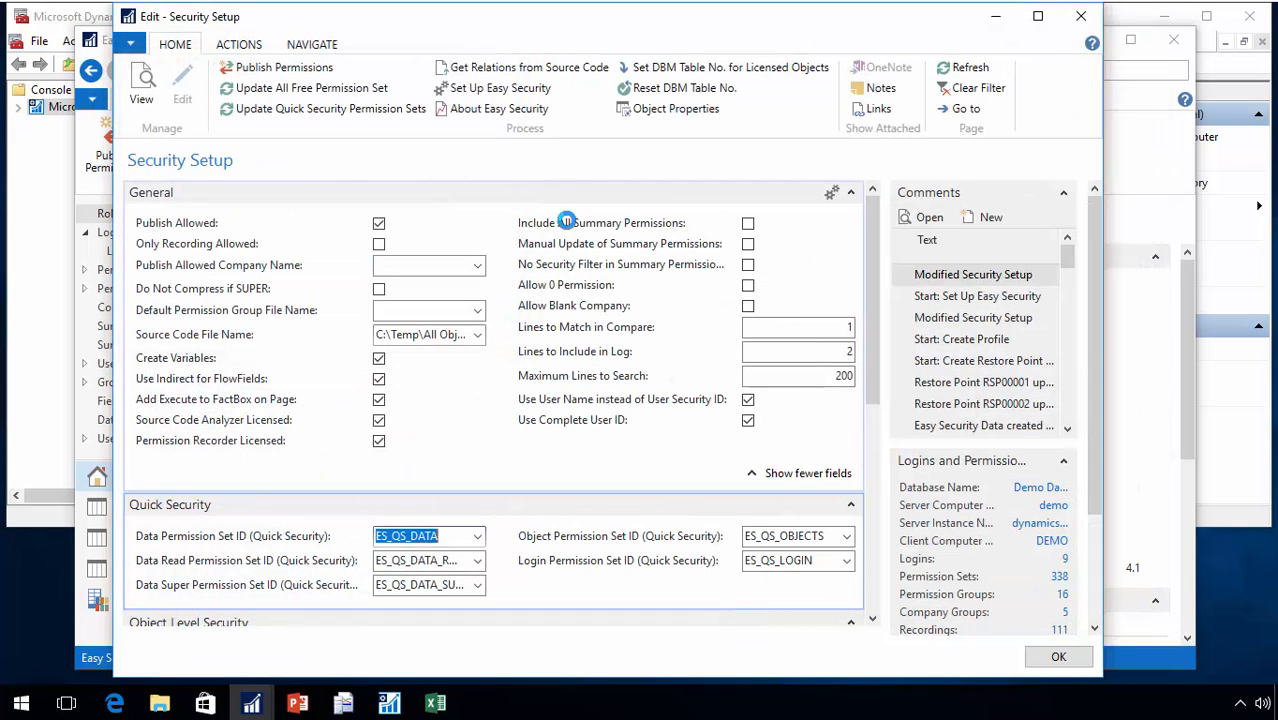
Open the object informations for adding to Object Properties and filter them to Object ID 5200..5299
{"action": "left_click", "coordinate": [678, 108]}
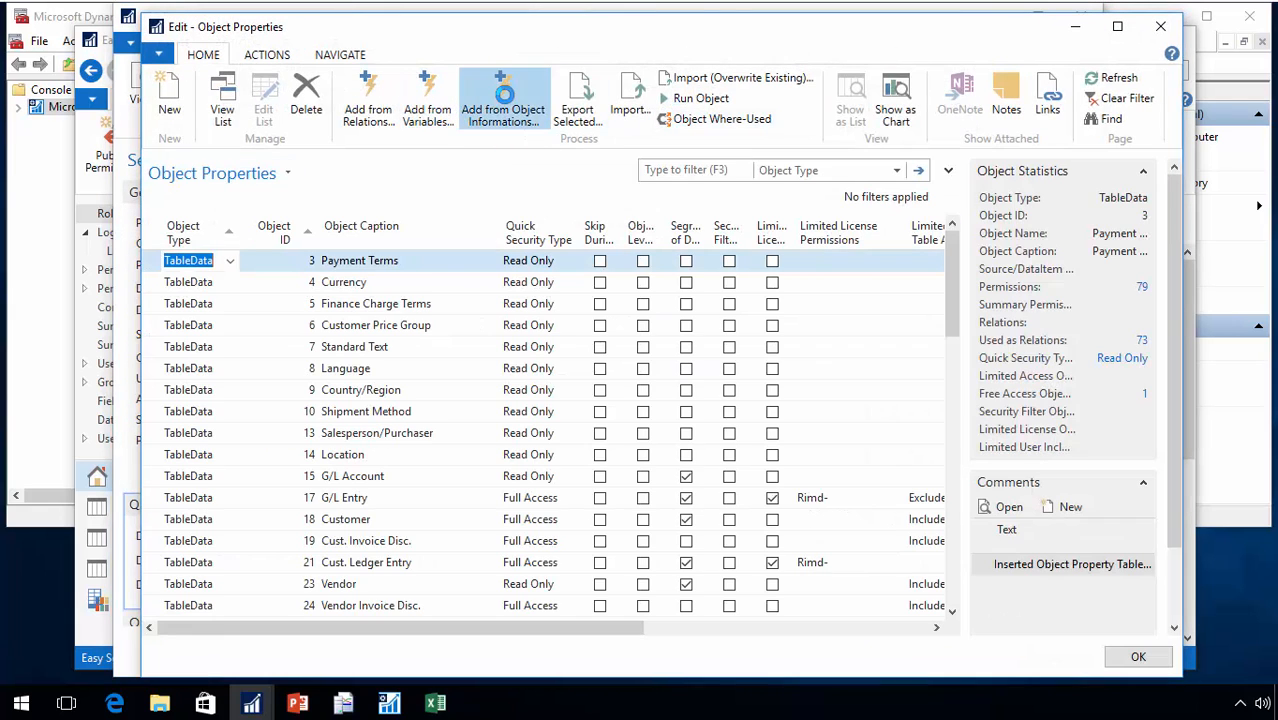
{"action": "left_click", "coordinate": [503, 93]}
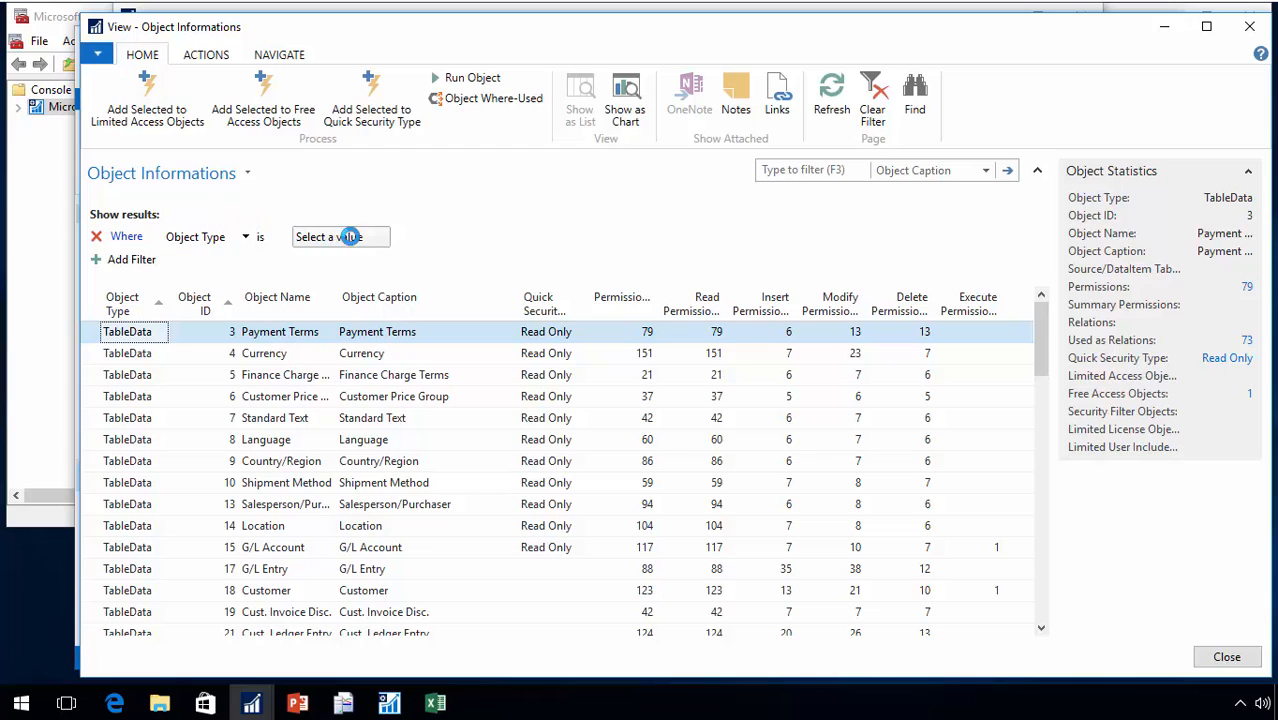
{"action": "left_click", "coordinate": [349, 236]}
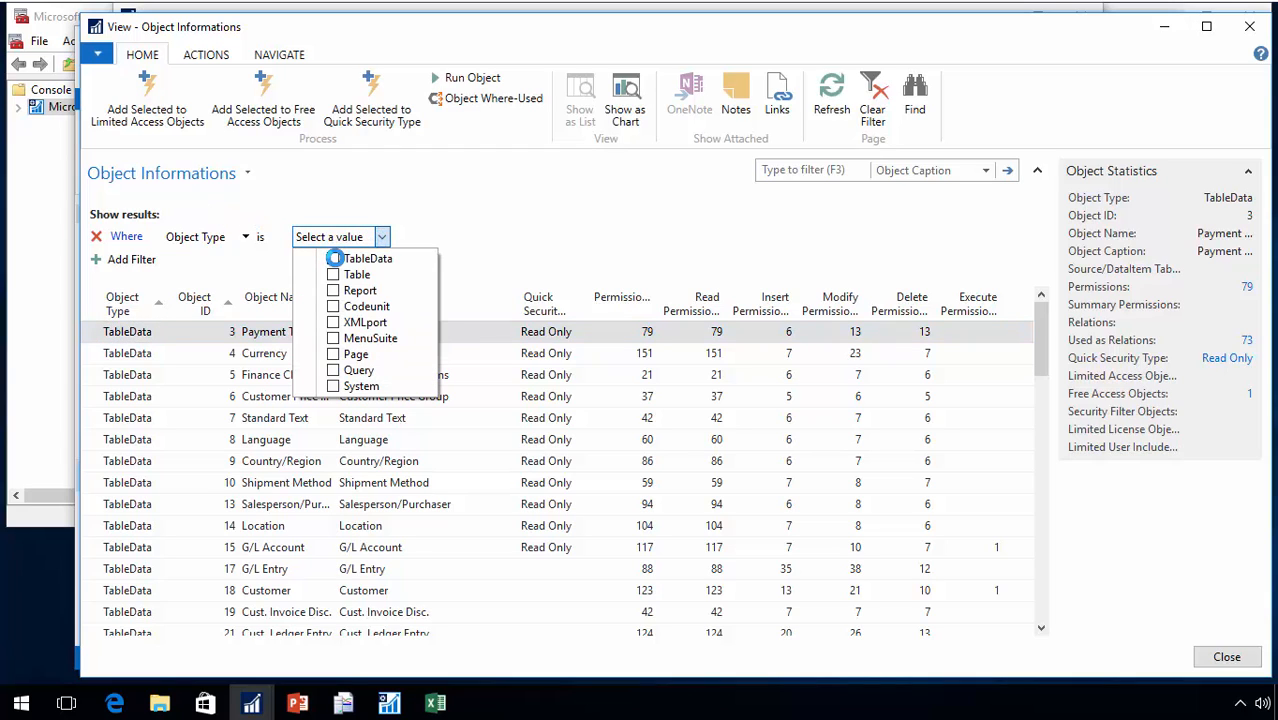
{"action": "left_click", "coordinate": [231, 236]}
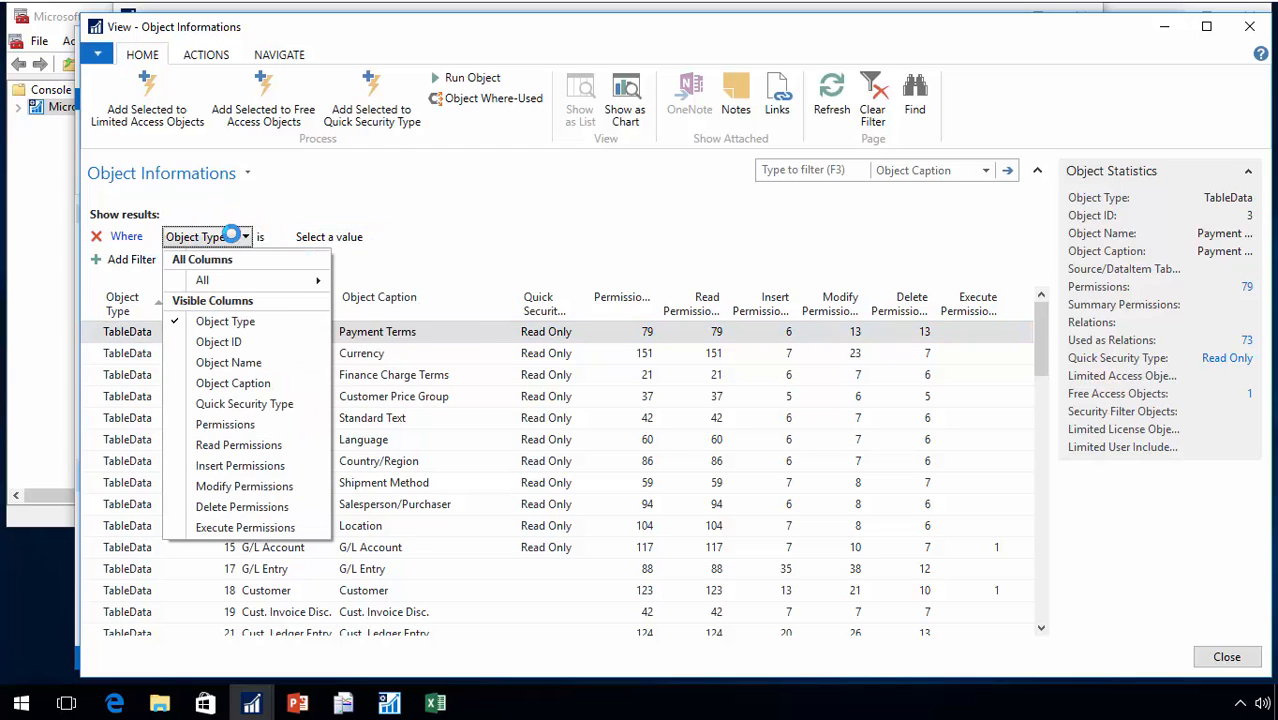
{"action": "left_click", "coordinate": [230, 341]}
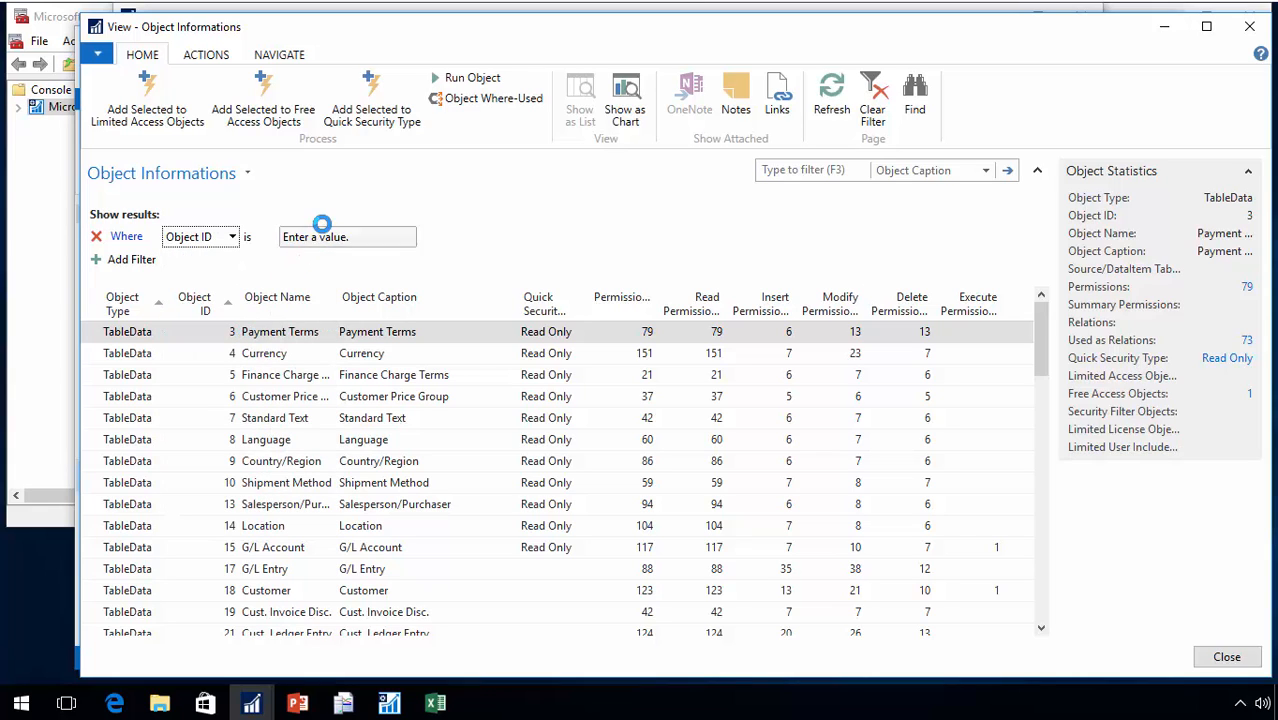
{"action": "left_click", "coordinate": [324, 236]}
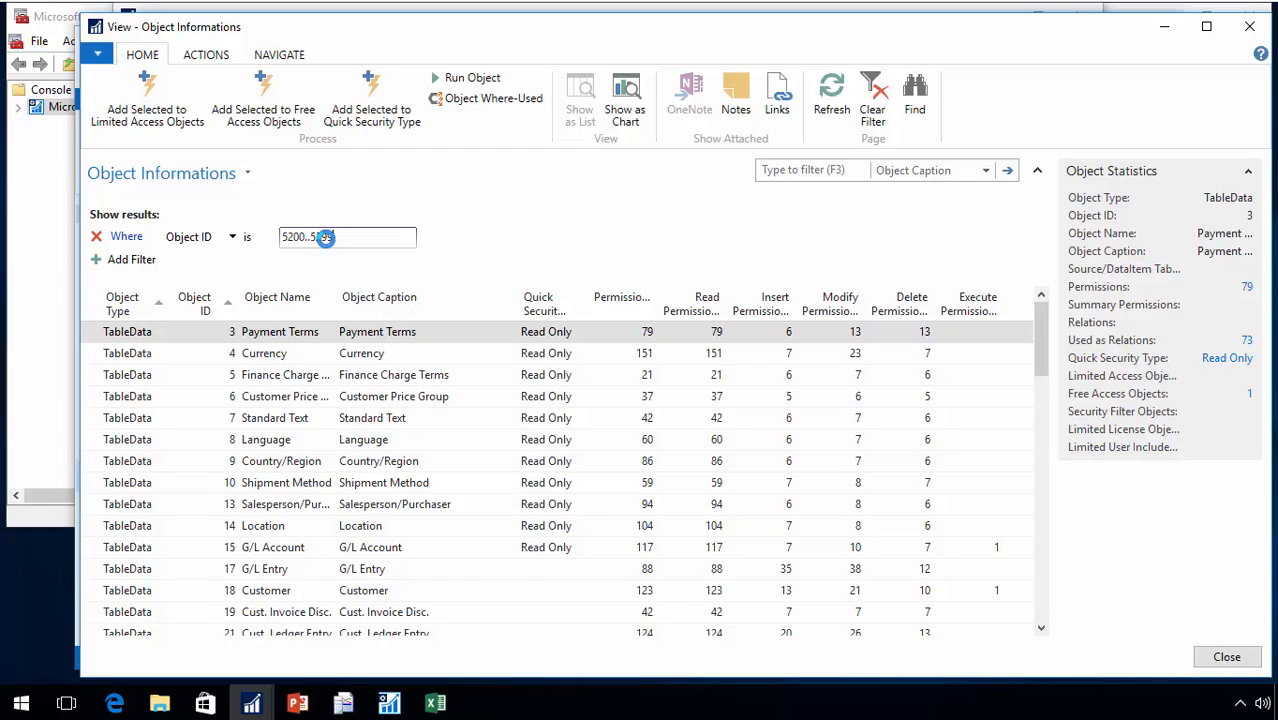
{"action": "key", "text": "Tab"}
Add a second filter to the object informations that limits Object Type to TableData
{"action": "left_click", "coordinate": [136, 259]}
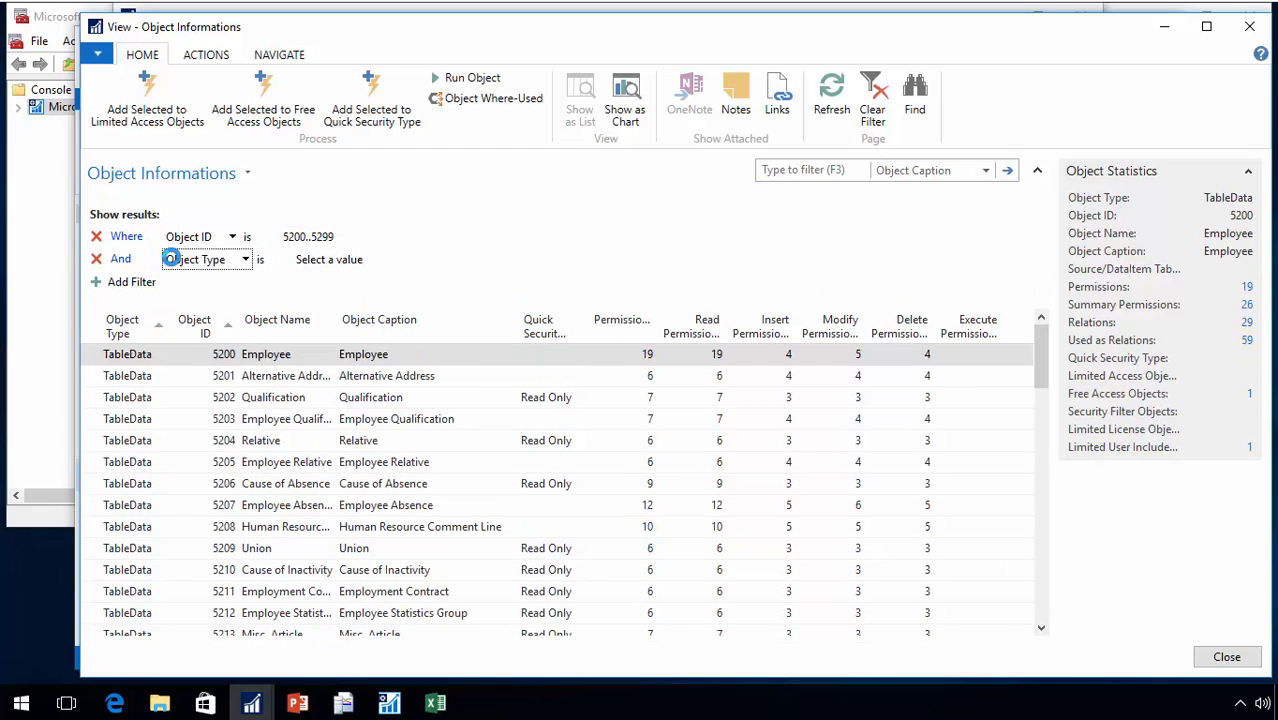
{"action": "left_click", "coordinate": [381, 259]}
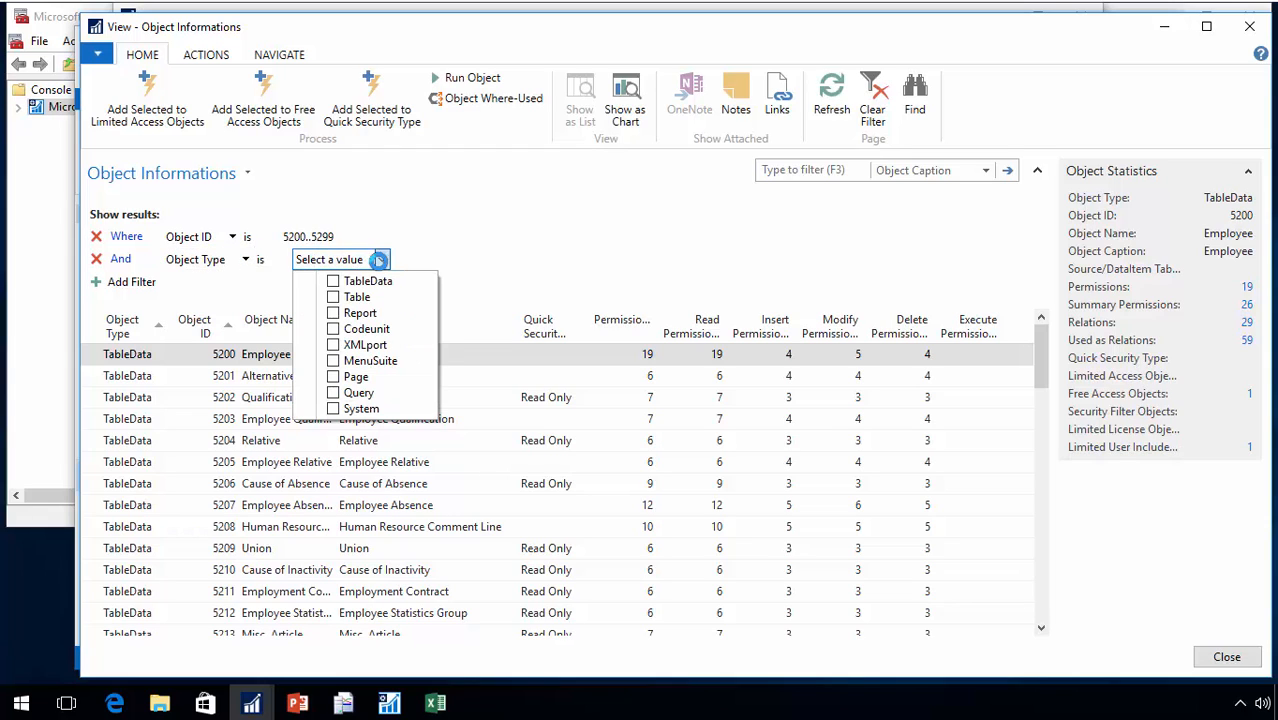
{"action": "left_click", "coordinate": [333, 282]}
{"action": "left_click", "coordinate": [470, 248]}
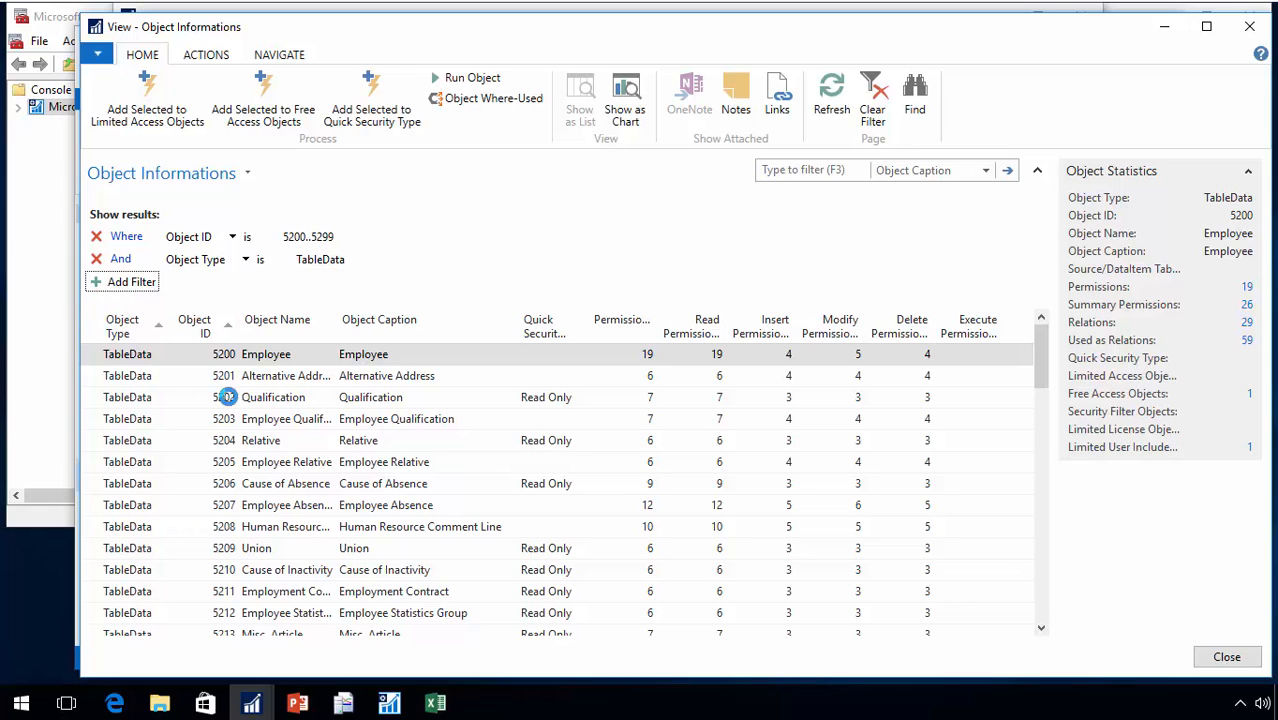
Assign the No Access Quick Security Type to all filtered table data objects and close the object pages
{"action": "left_click", "coordinate": [90, 327]}
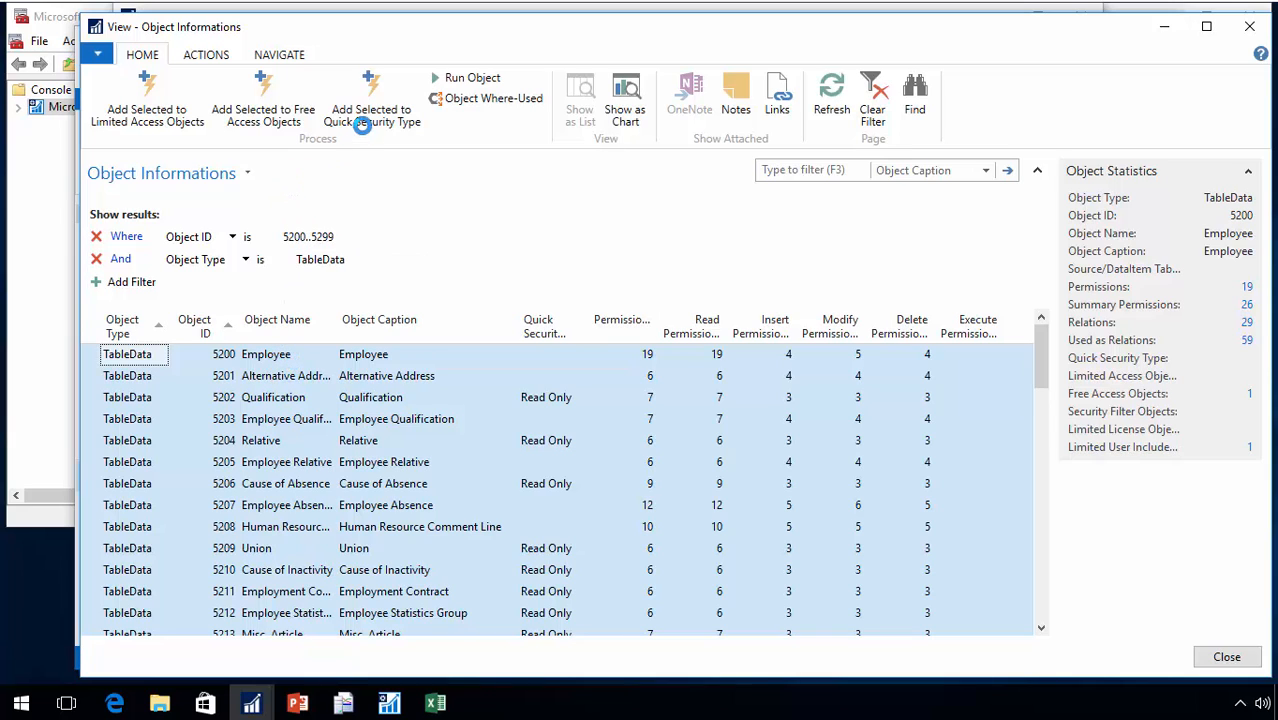
{"action": "left_click", "coordinate": [366, 110]}
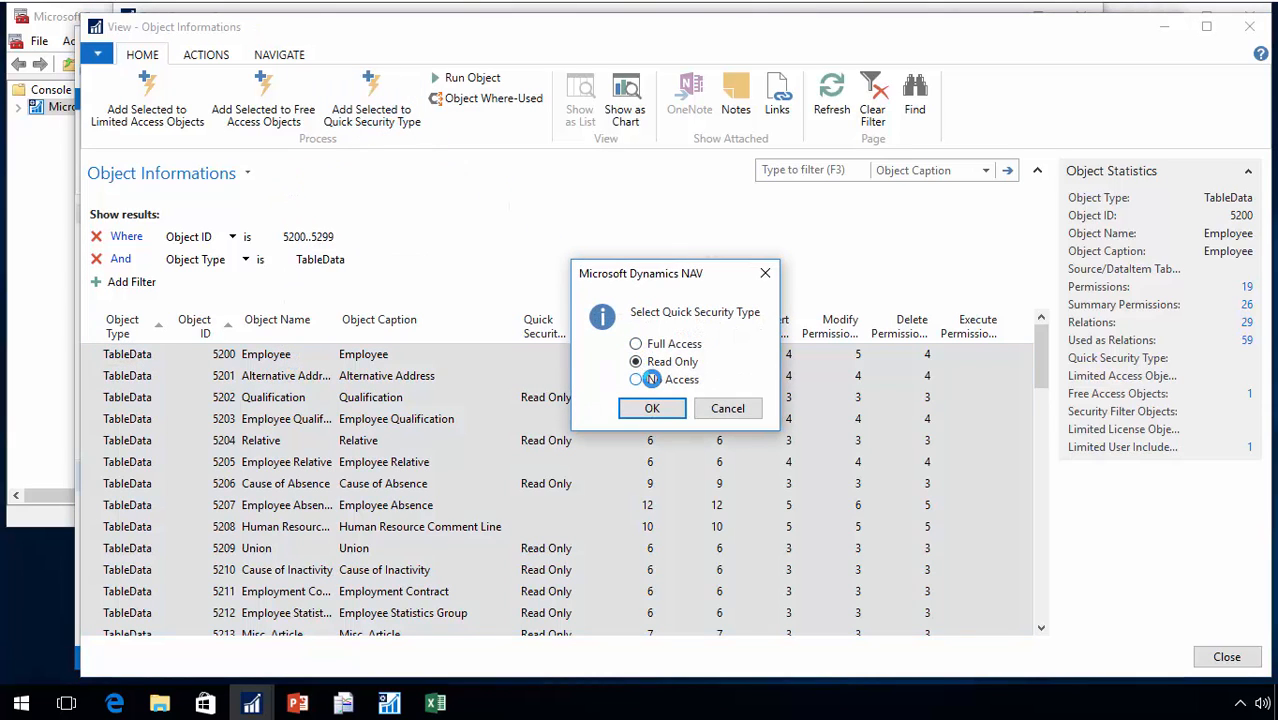
{"action": "left_click", "coordinate": [636, 380]}
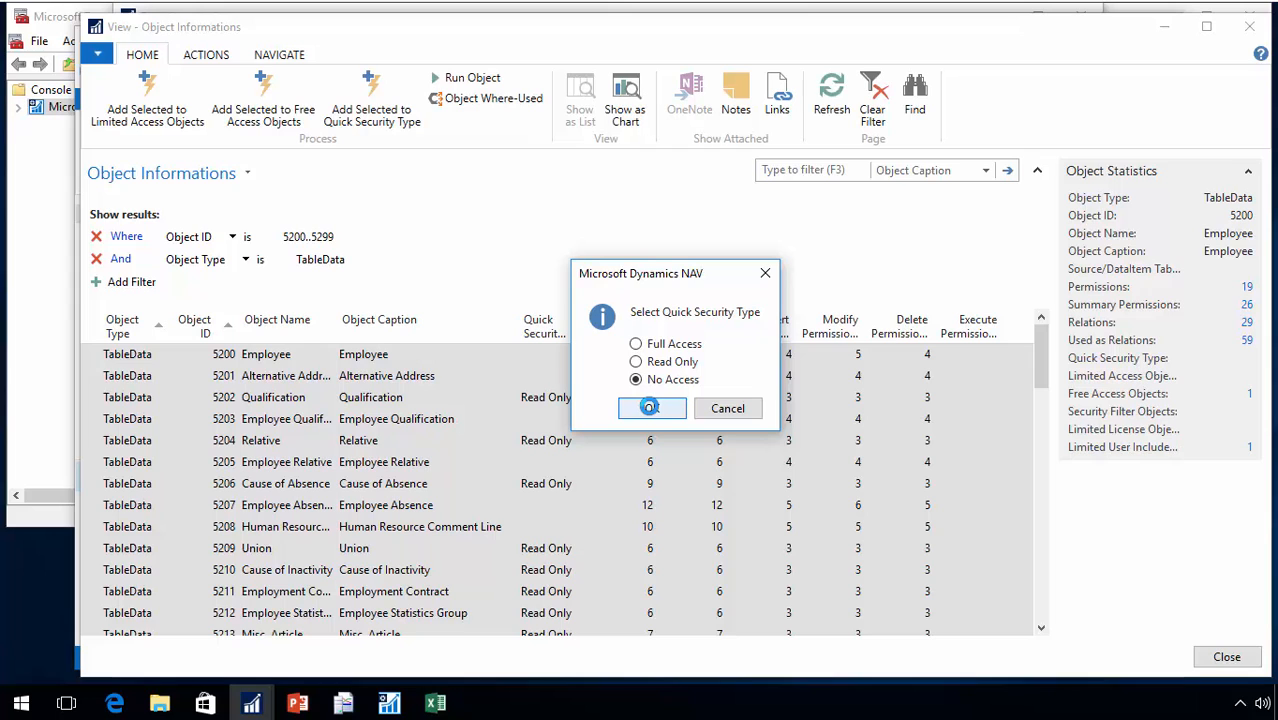
{"action": "left_click", "coordinate": [650, 408]}
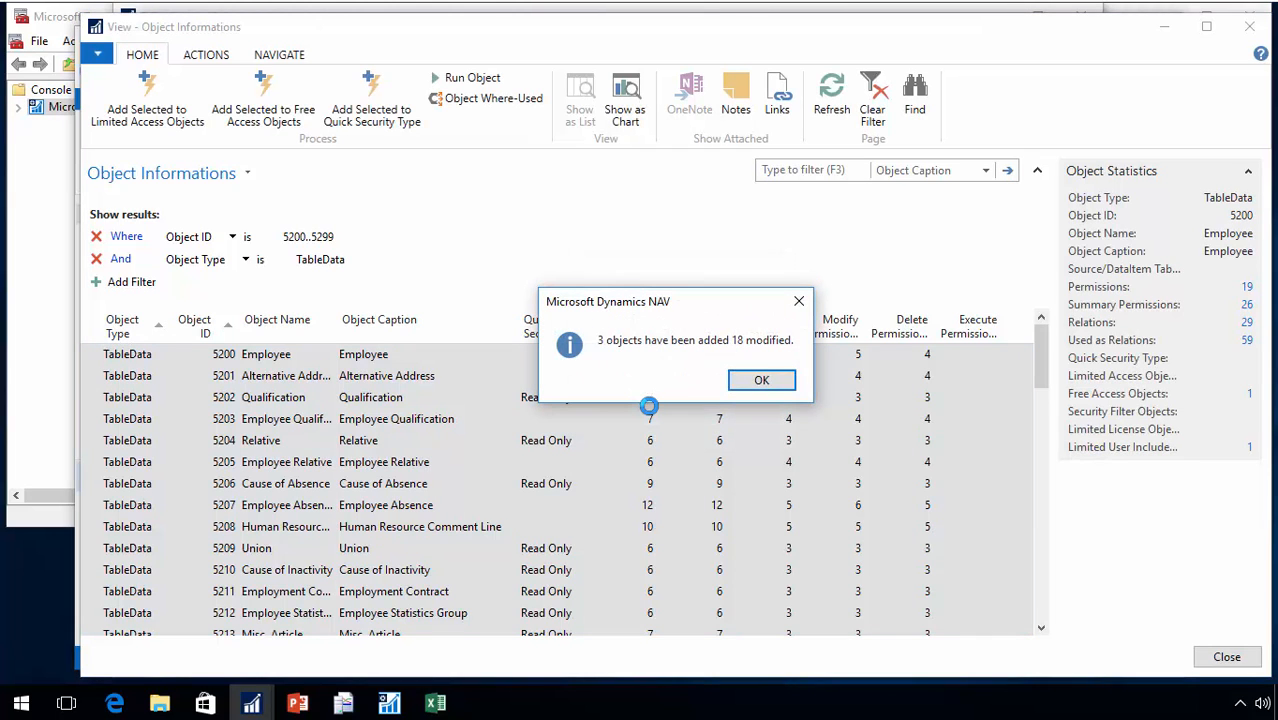
{"action": "key", "text": "Return"}
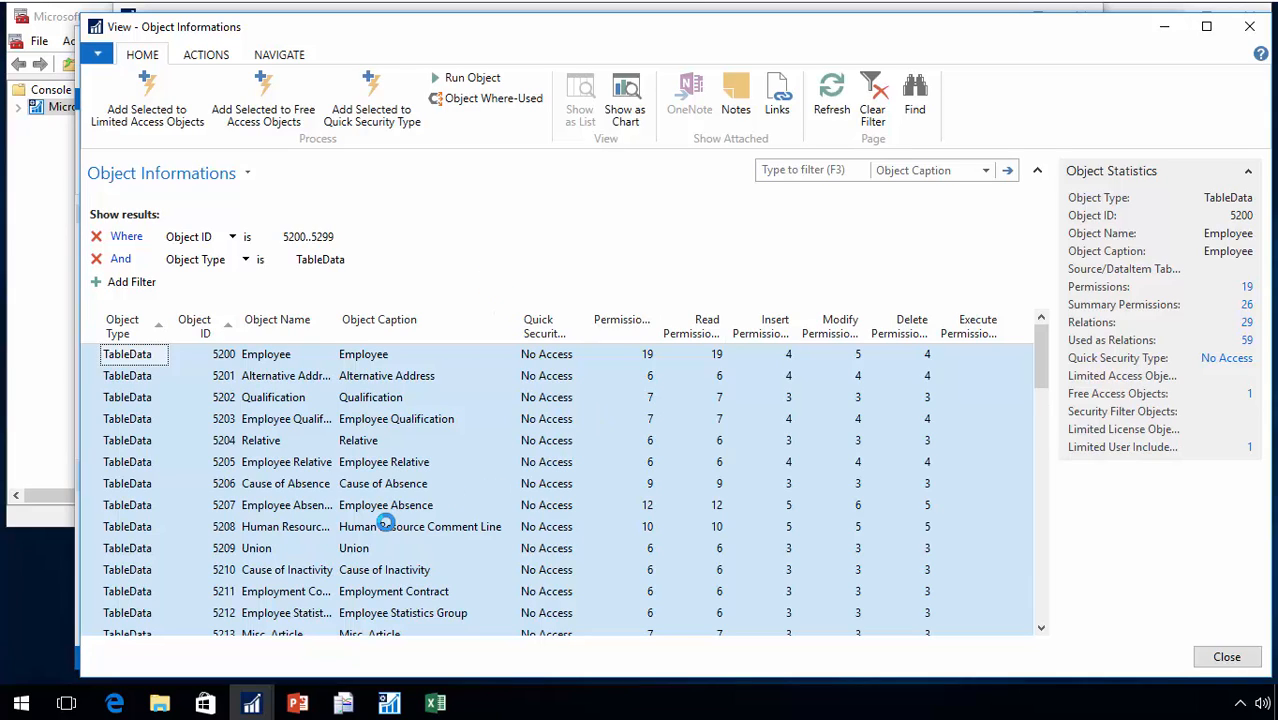
{"action": "key", "text": "Escape"}
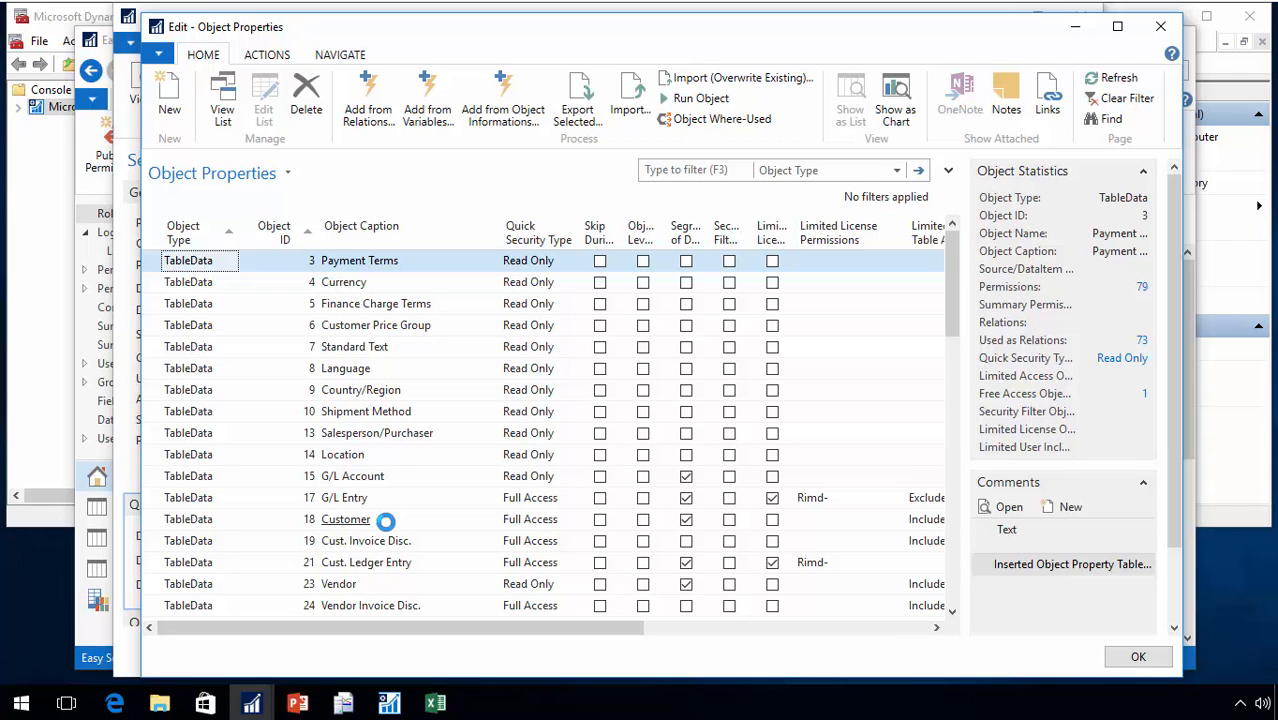
{"action": "key", "text": "Escape"}
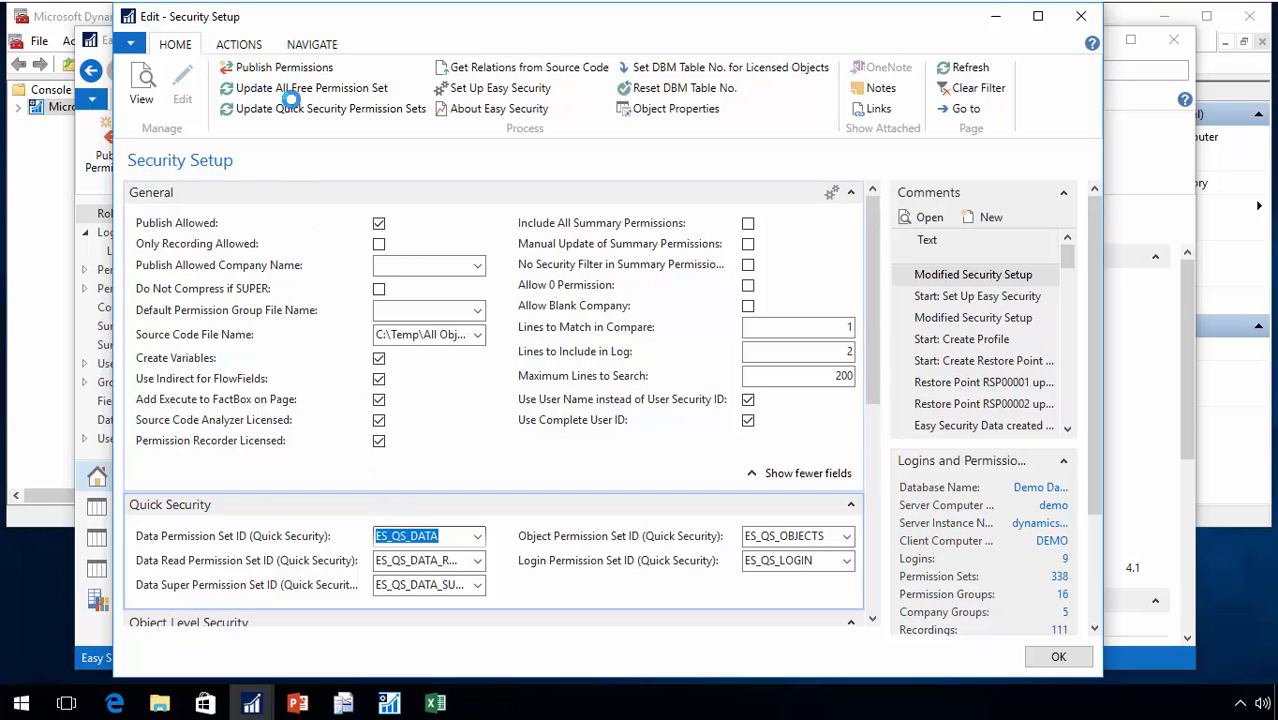
{"action": "left_click", "coordinate": [276, 66]}
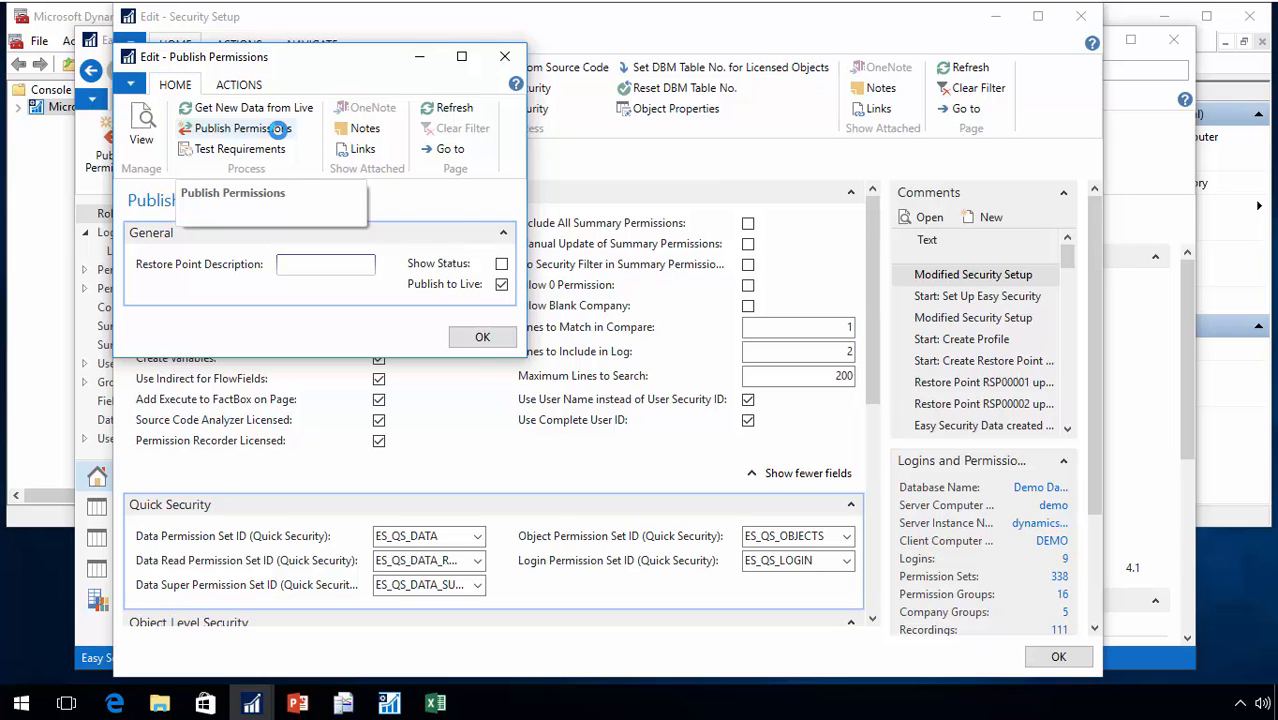
{"action": "left_click", "coordinate": [276, 130]}
{"action": "left_click", "coordinate": [334, 232]}
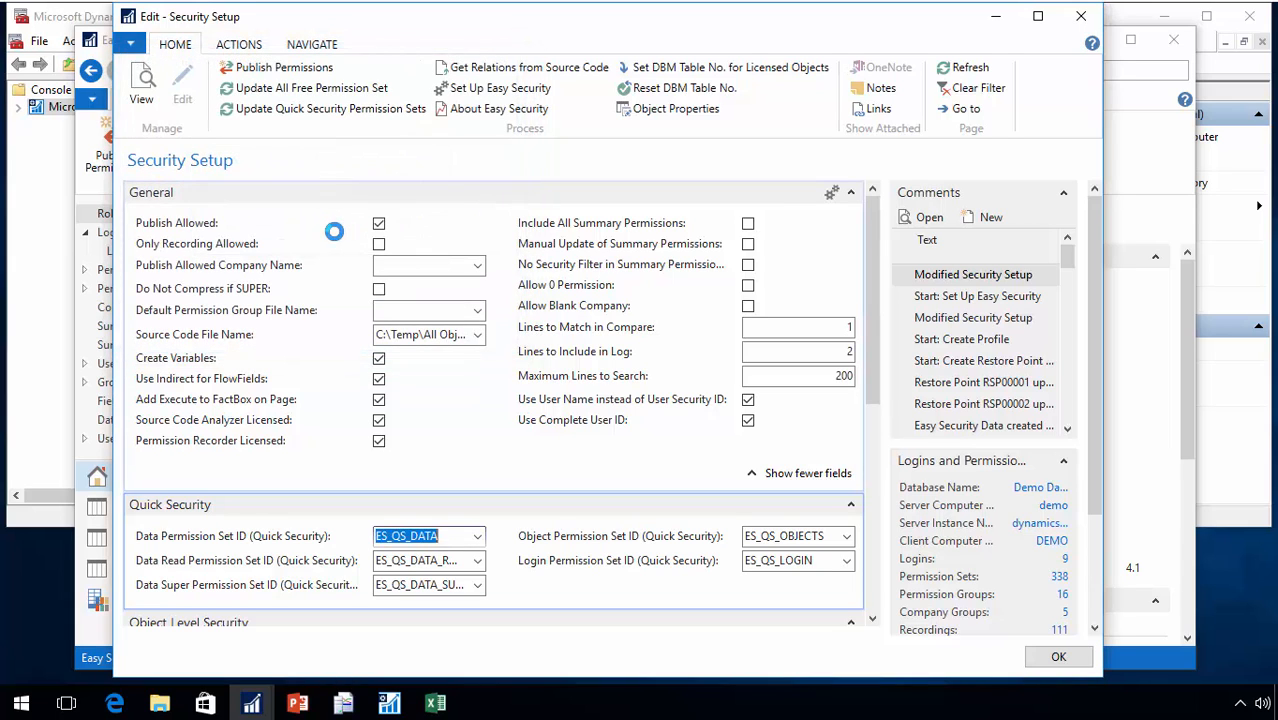
Close Security Setup, go to the Permission Sets list, and publish the permissions to live from there
{"action": "key", "text": "Escape"}
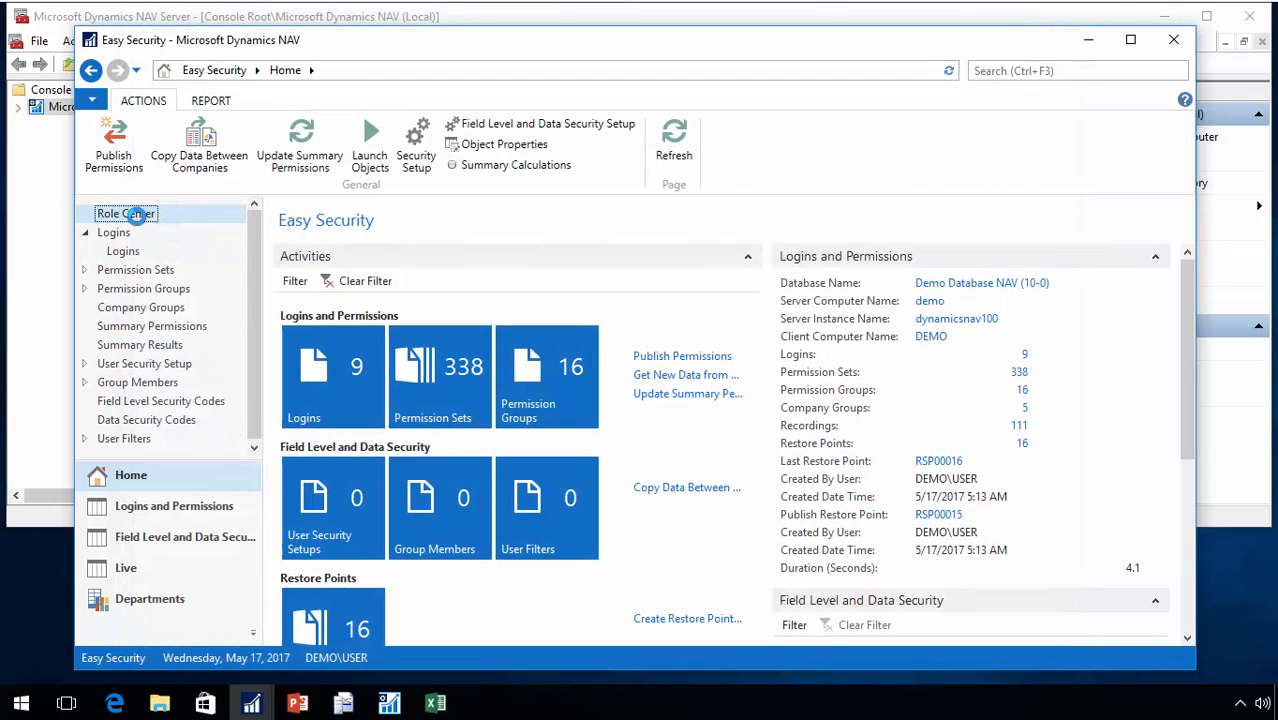
{"action": "left_click", "coordinate": [128, 266]}
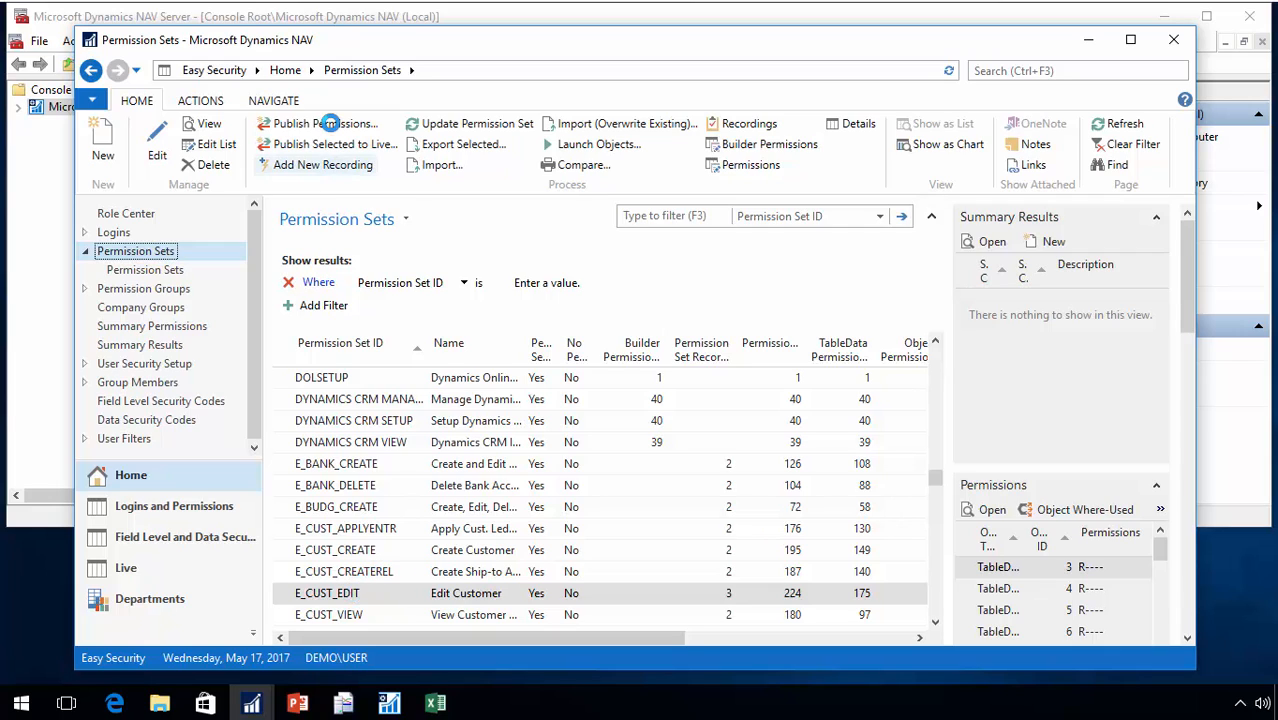
{"action": "left_click", "coordinate": [322, 123]}
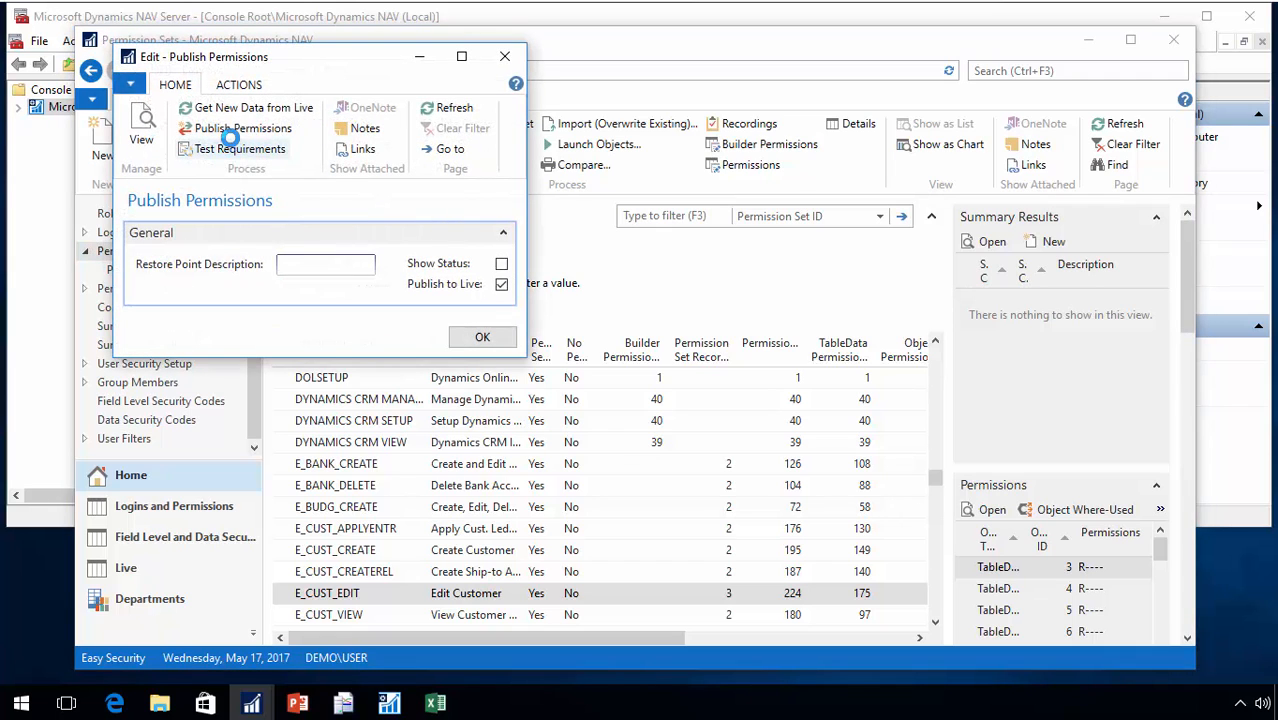
{"action": "left_click", "coordinate": [236, 128]}
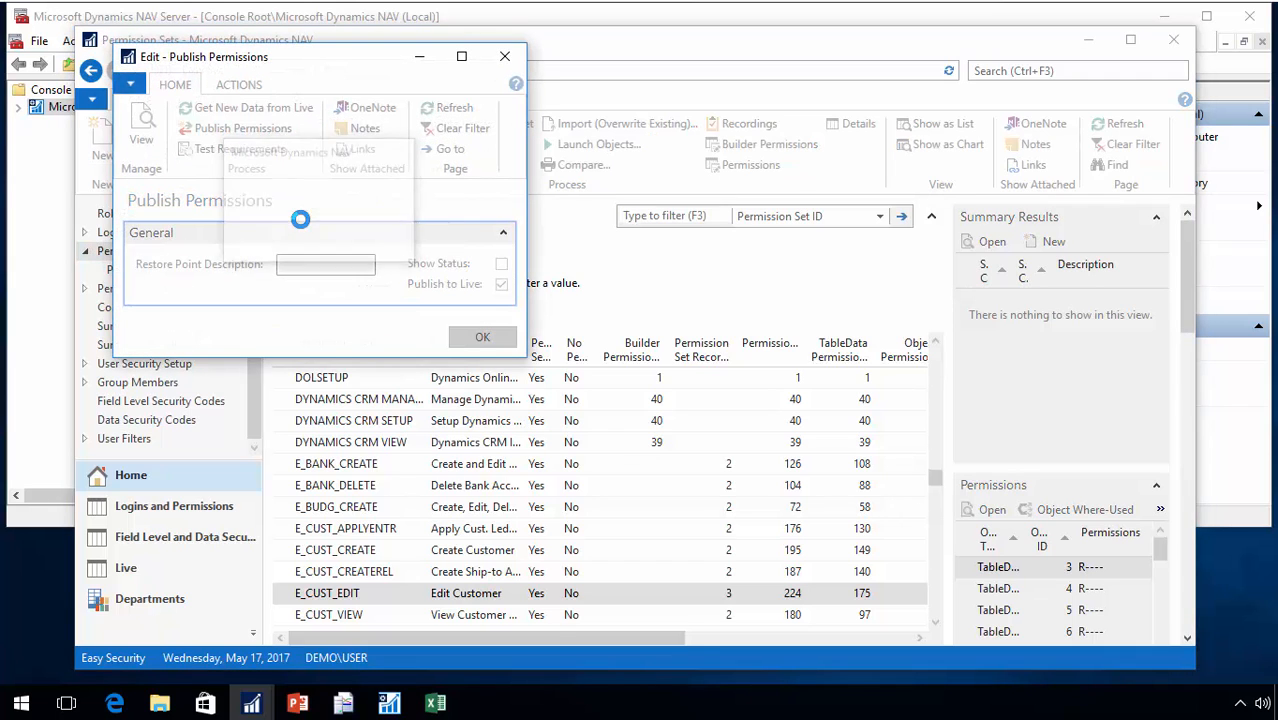
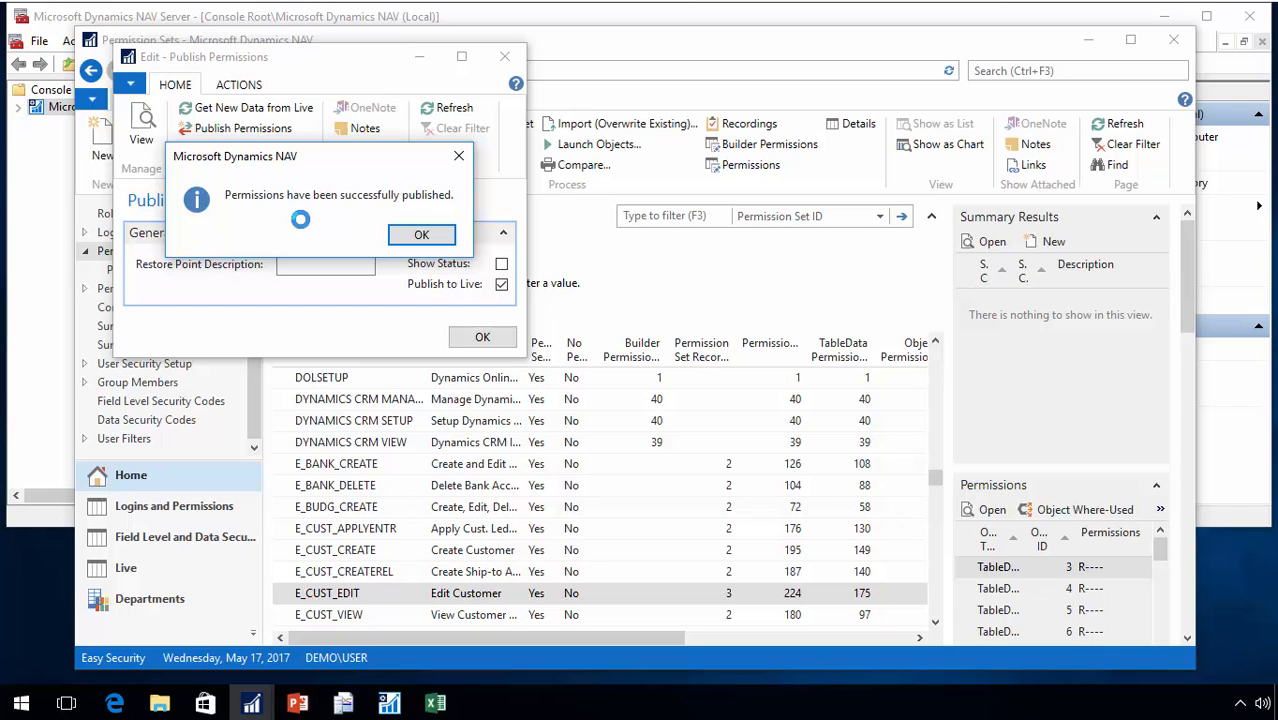
Dismiss the publishing message and open the Restore Points list under Logins and Permissions
{"action": "key", "text": "Return"}
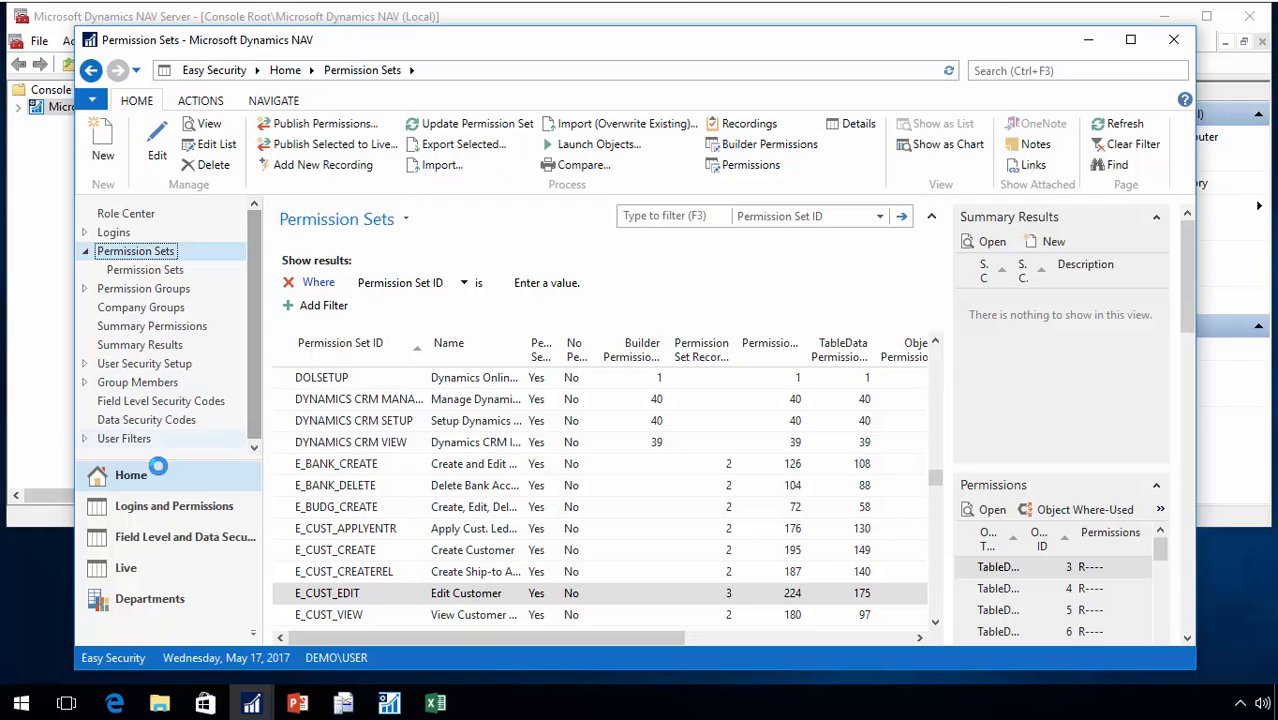
{"action": "left_click", "coordinate": [143, 505]}
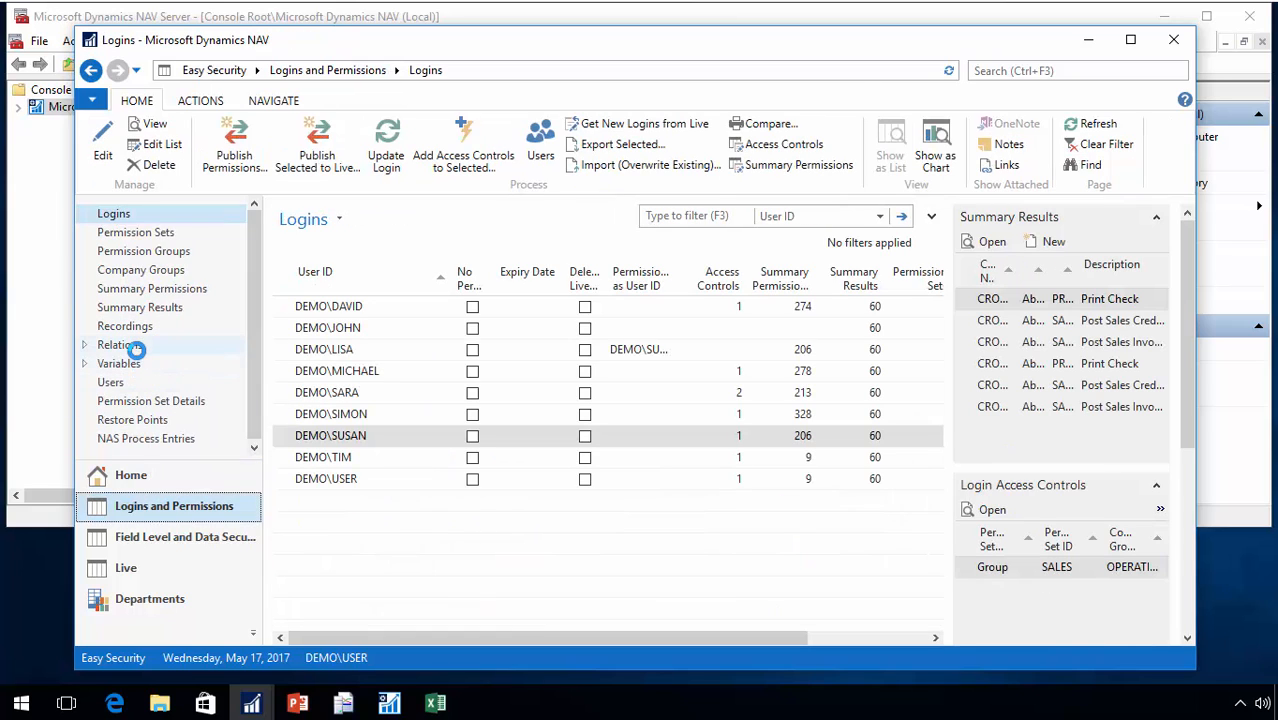
{"action": "left_click", "coordinate": [128, 420]}
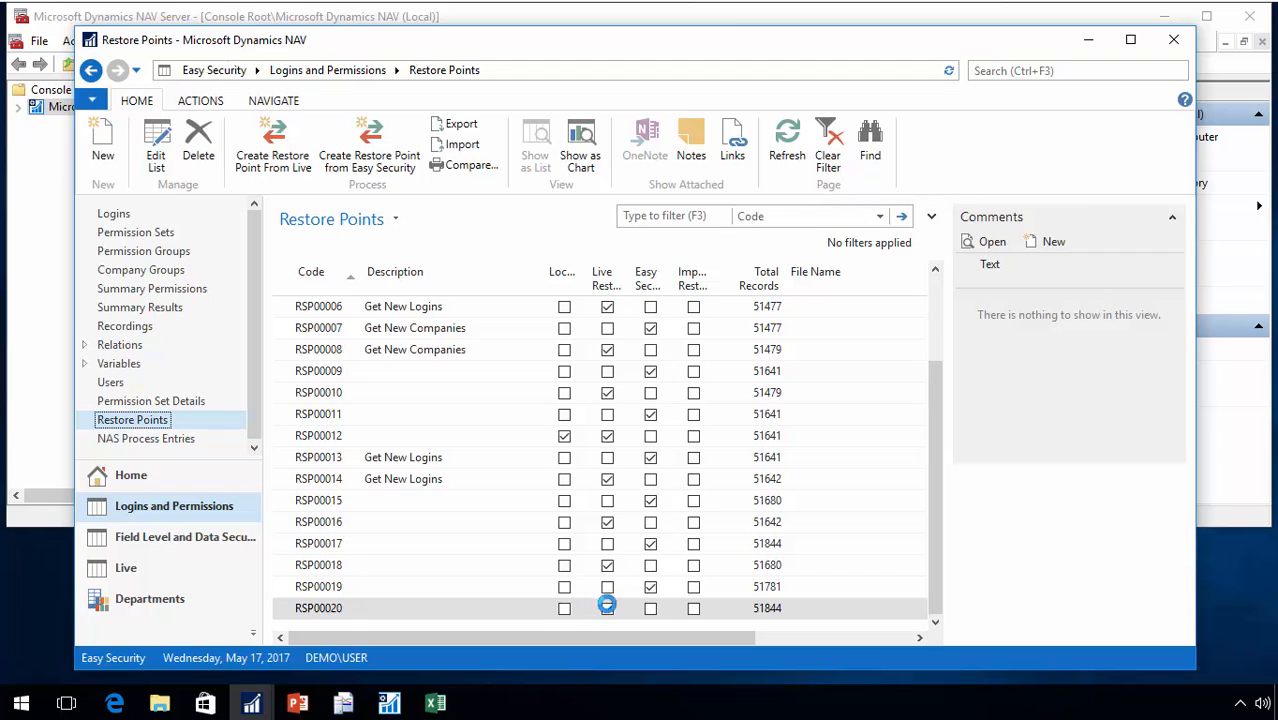
Open the restore points list for editing and mark restore point RSP00020 as locked
{"action": "left_click", "coordinate": [216, 97]}
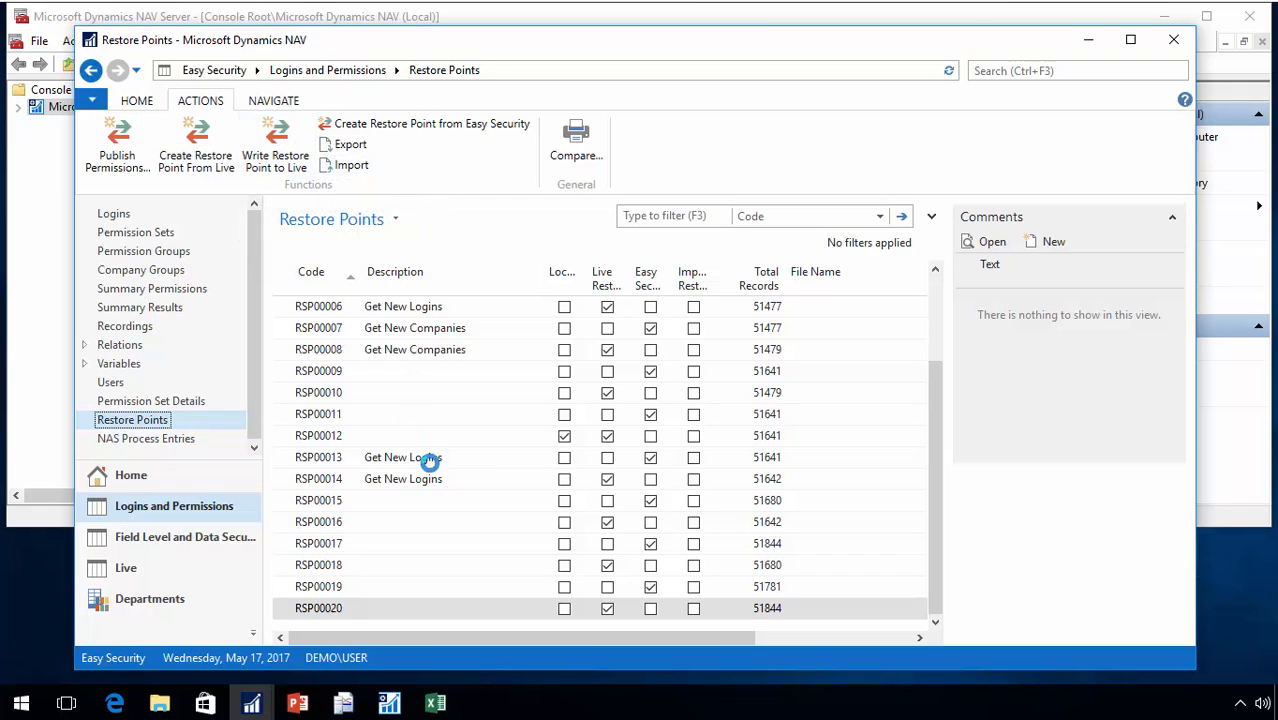
{"action": "left_click", "coordinate": [605, 608]}
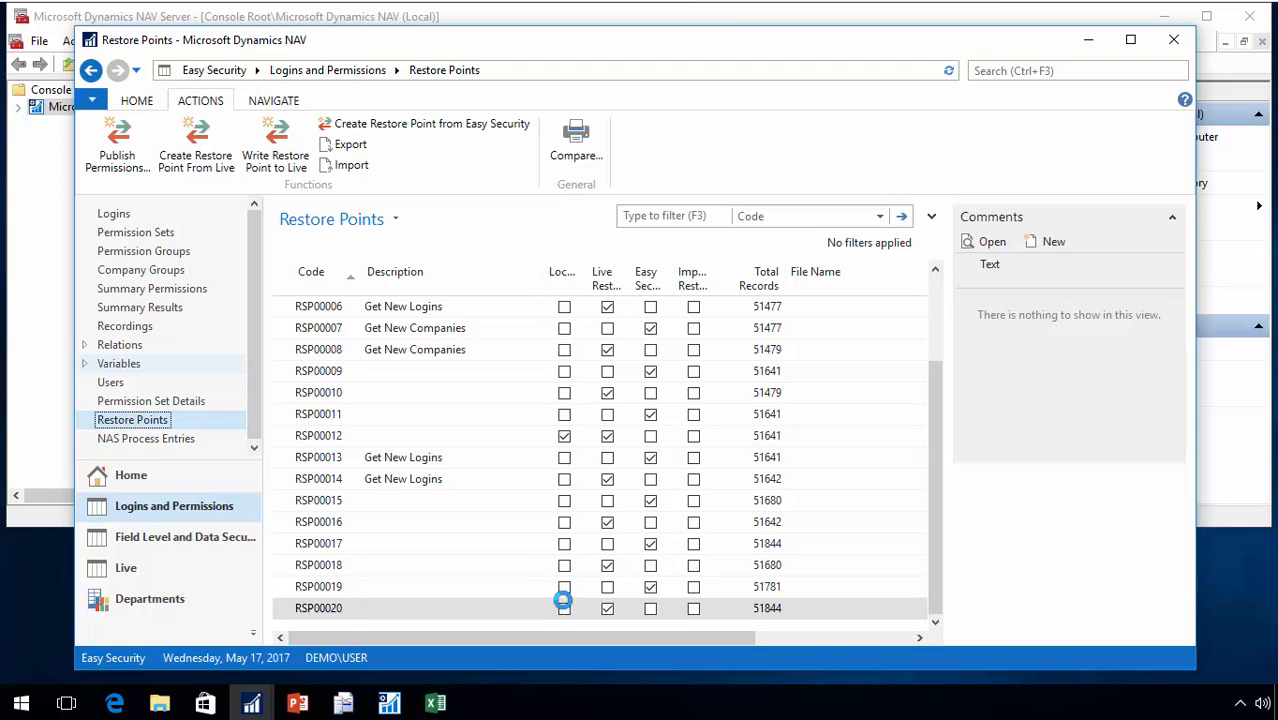
{"action": "left_click", "coordinate": [143, 101]}
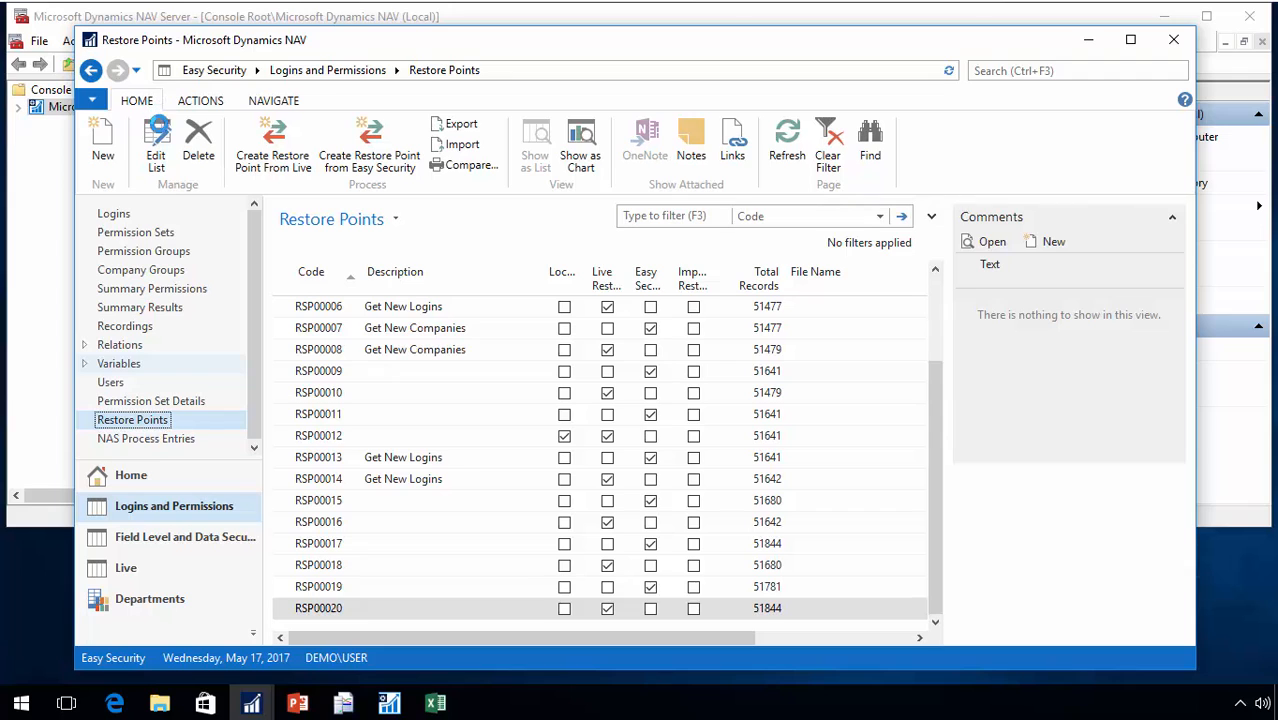
{"action": "left_click", "coordinate": [156, 148]}
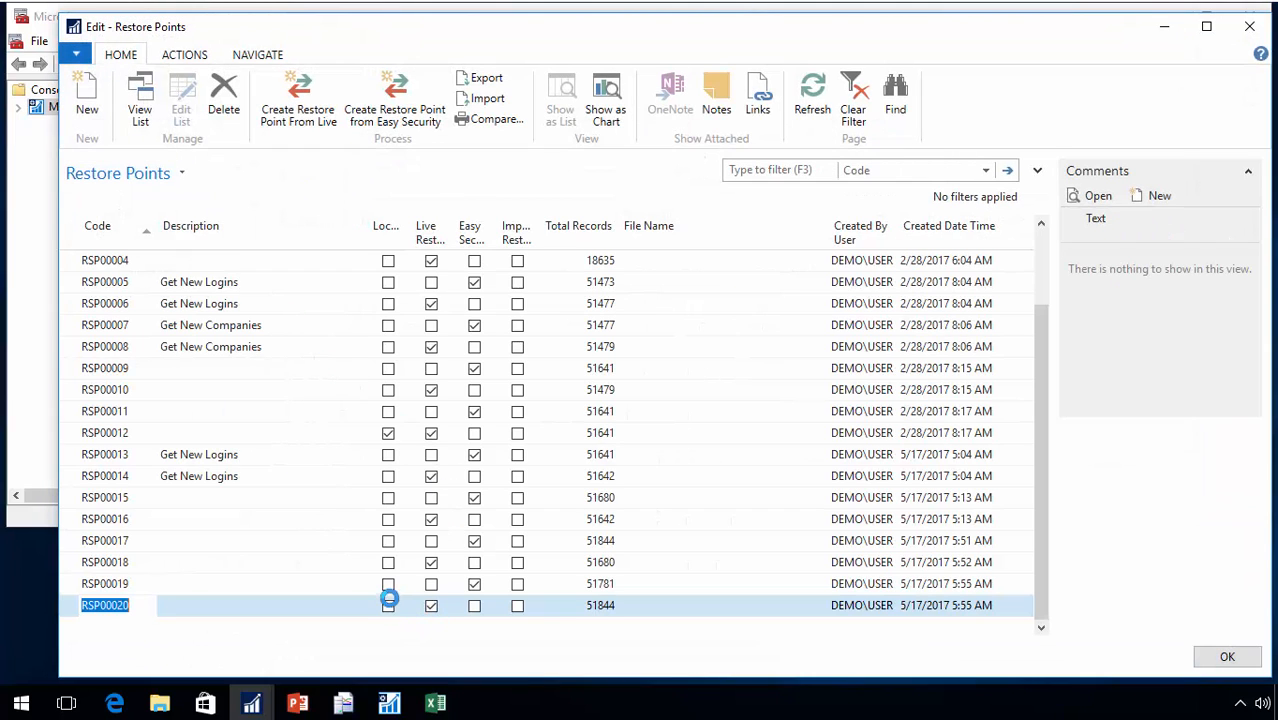
{"action": "left_click", "coordinate": [388, 604]}
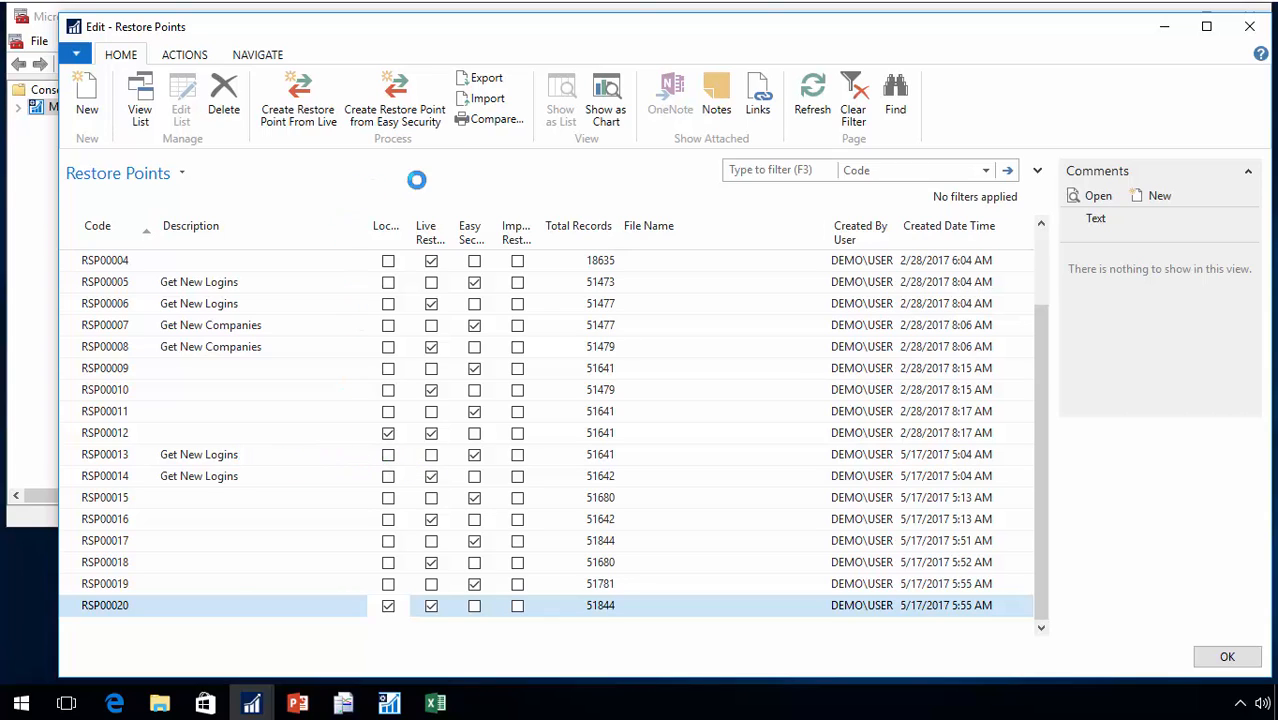
Compare the users in restore point RSP00020 with RSP00006, with the Compare and Users options enabled, and close the comparison and restore points editor
{"action": "left_click", "coordinate": [498, 118]}
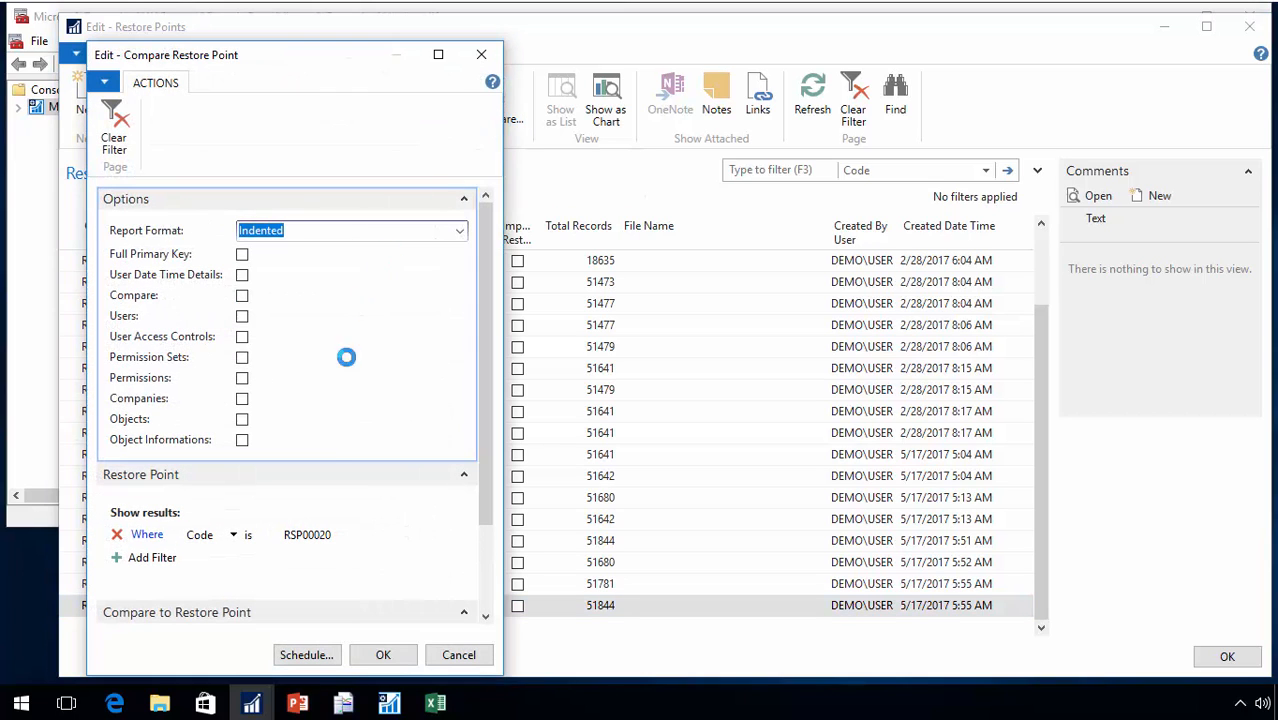
{"action": "left_click", "coordinate": [242, 295]}
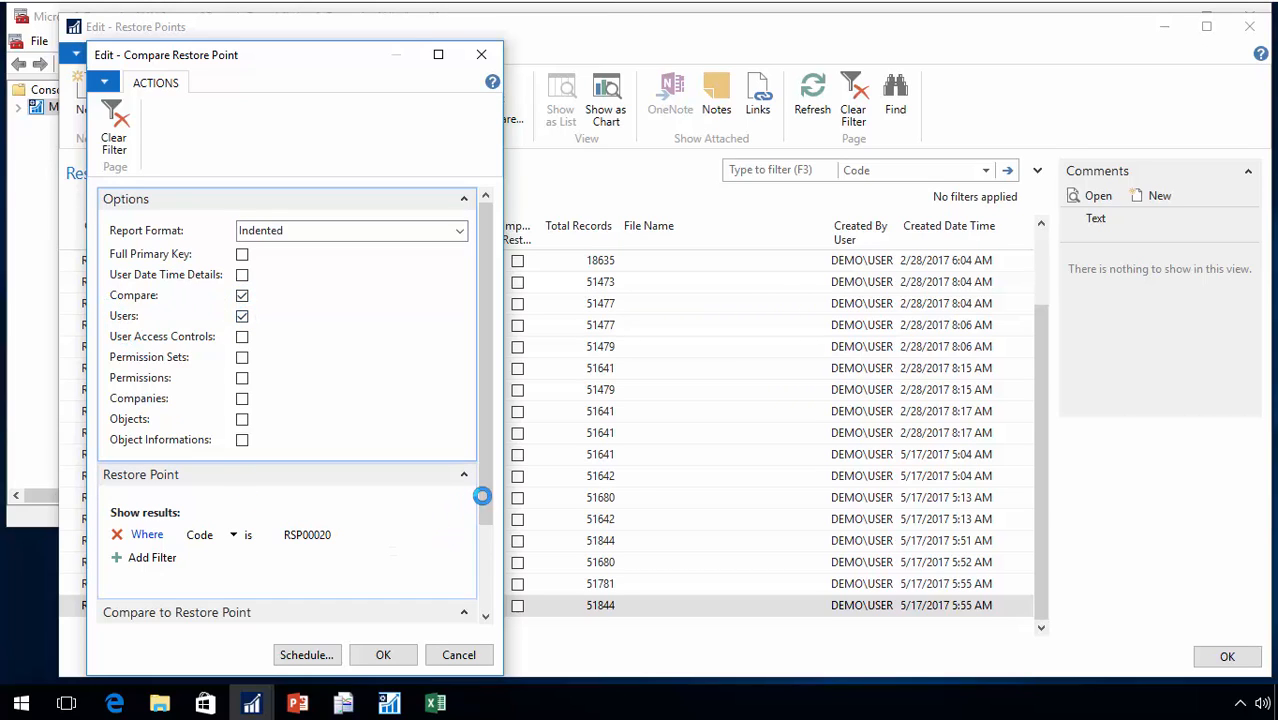
{"action": "left_click_drag", "start_coordinate": [485, 497], "coordinate": [485, 580]}
{"action": "left_click", "coordinate": [313, 555]}
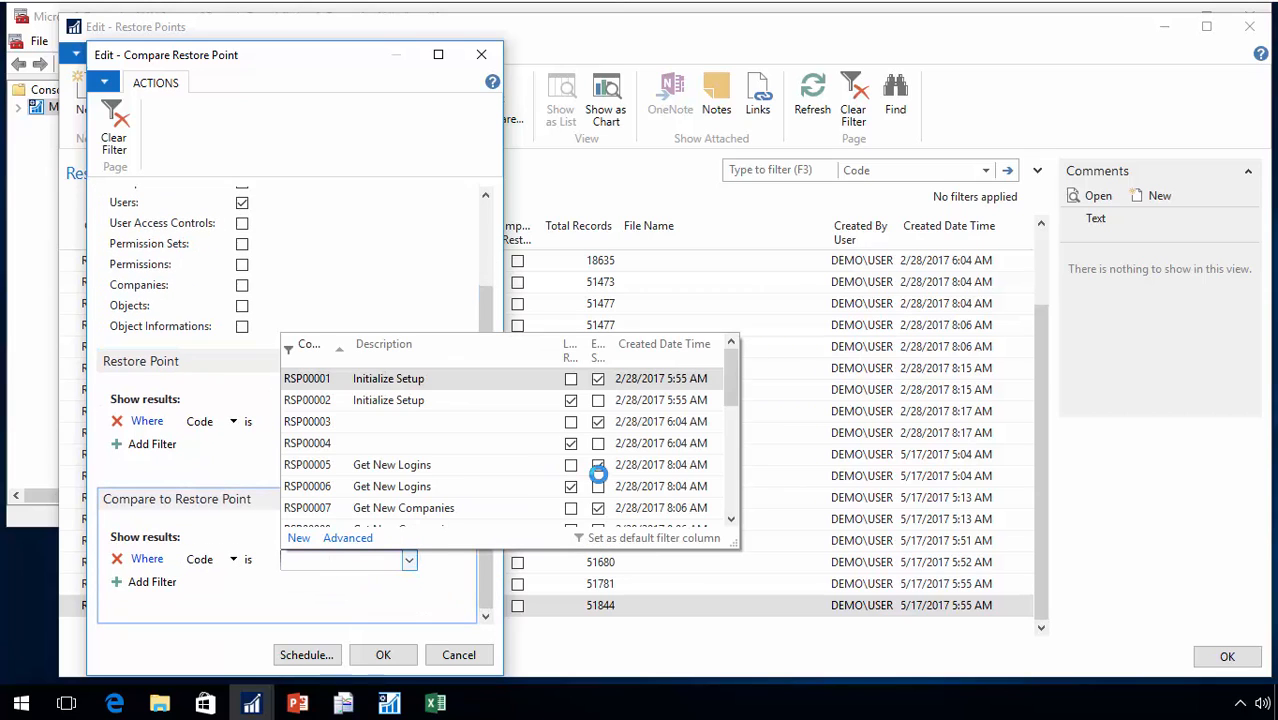
{"action": "left_click", "coordinate": [364, 487]}
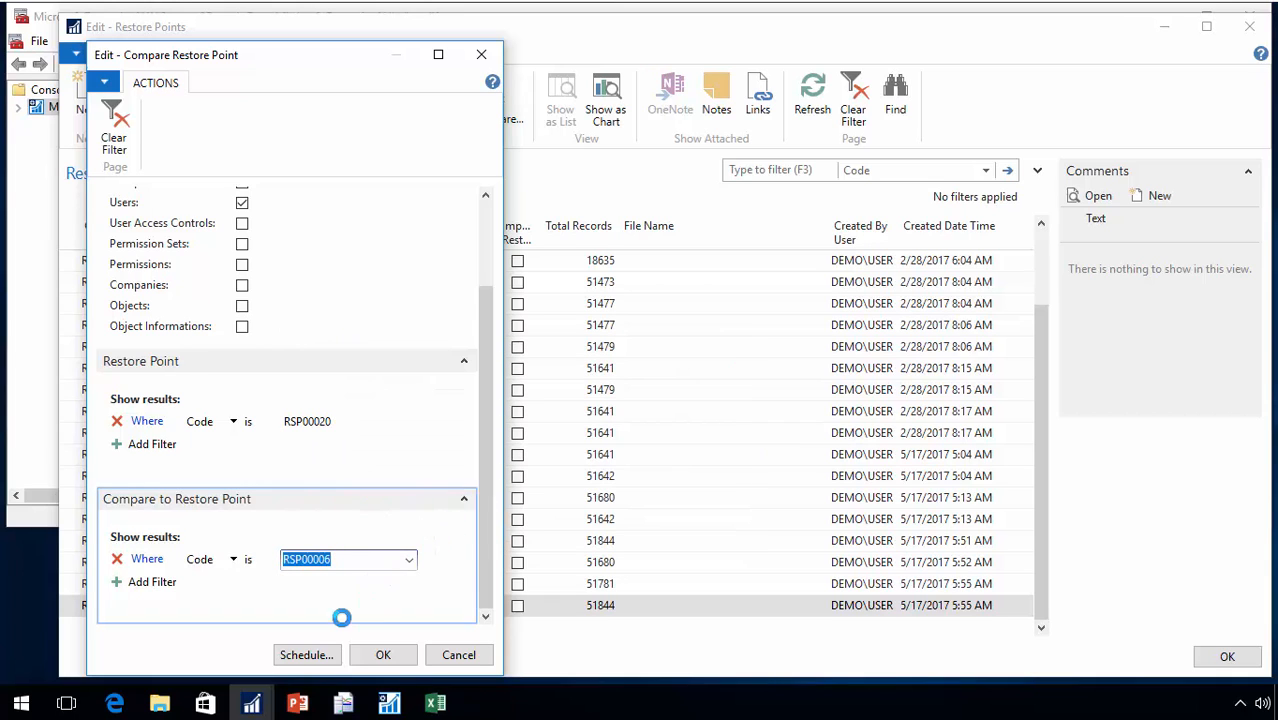
{"action": "left_click", "coordinate": [382, 655]}
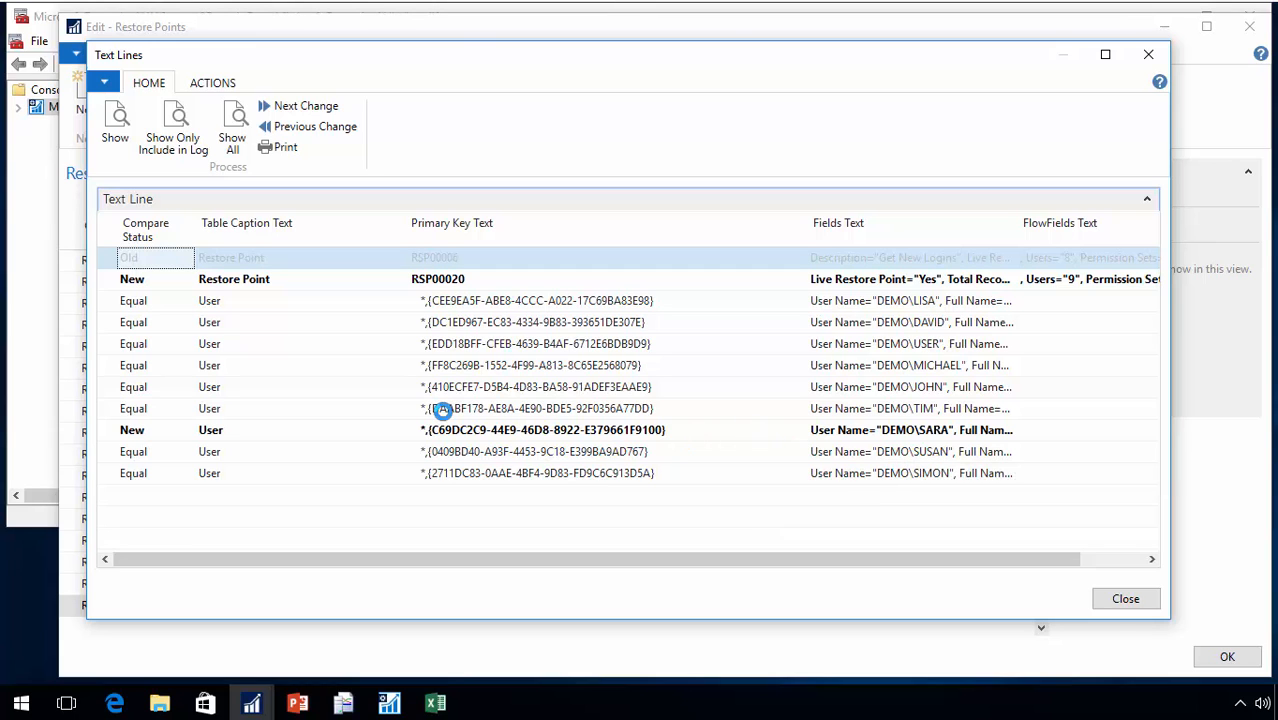
{"action": "key", "text": "Escape"}
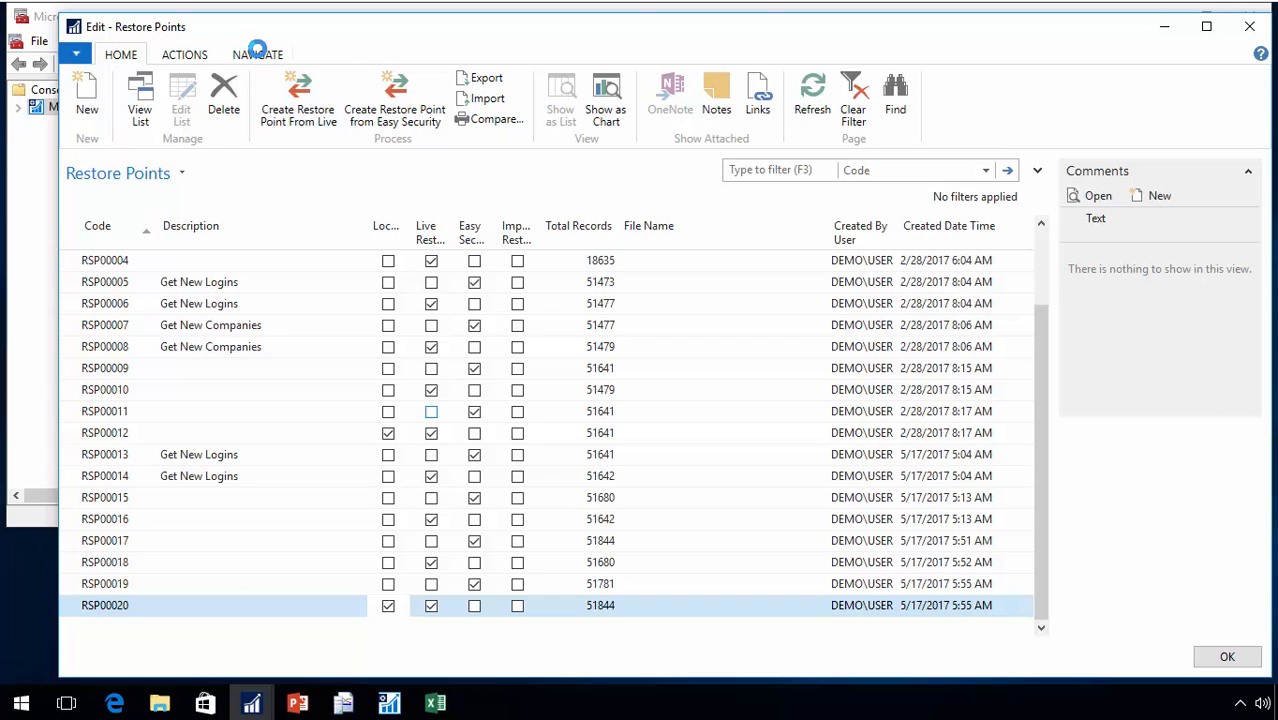
{"action": "left_click", "coordinate": [248, 56]}
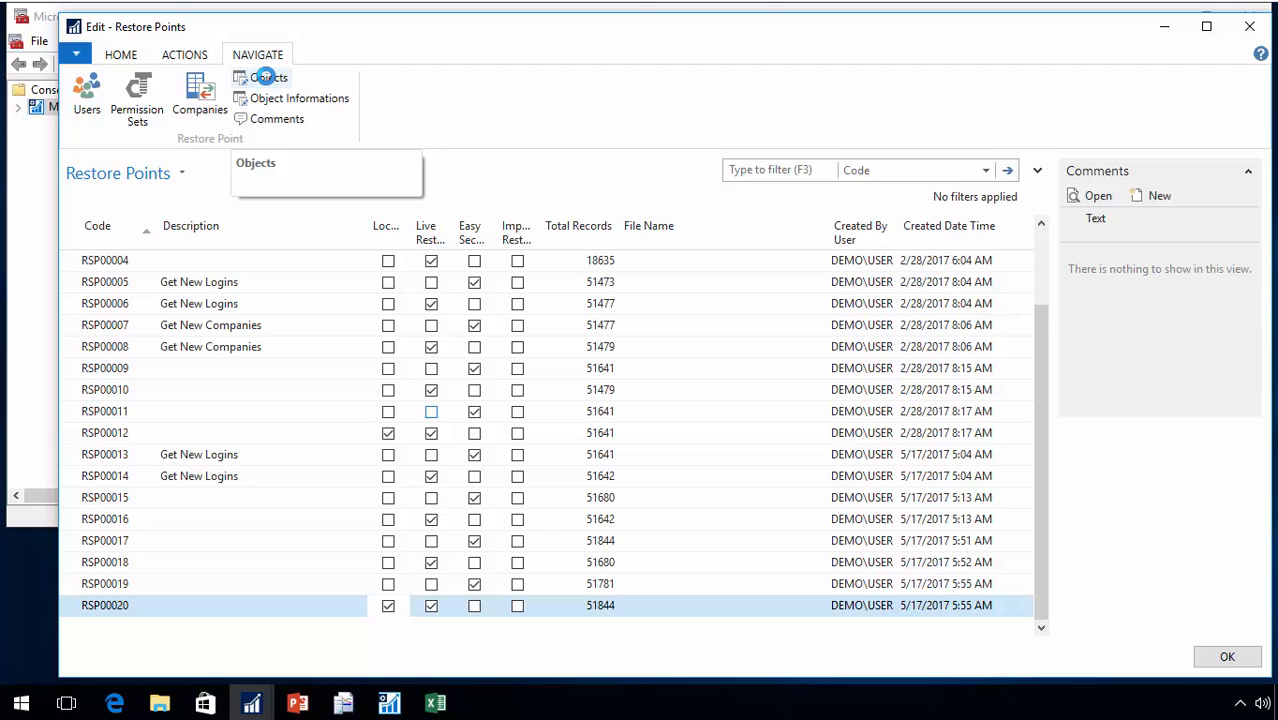
{"action": "key", "text": "Escape"}
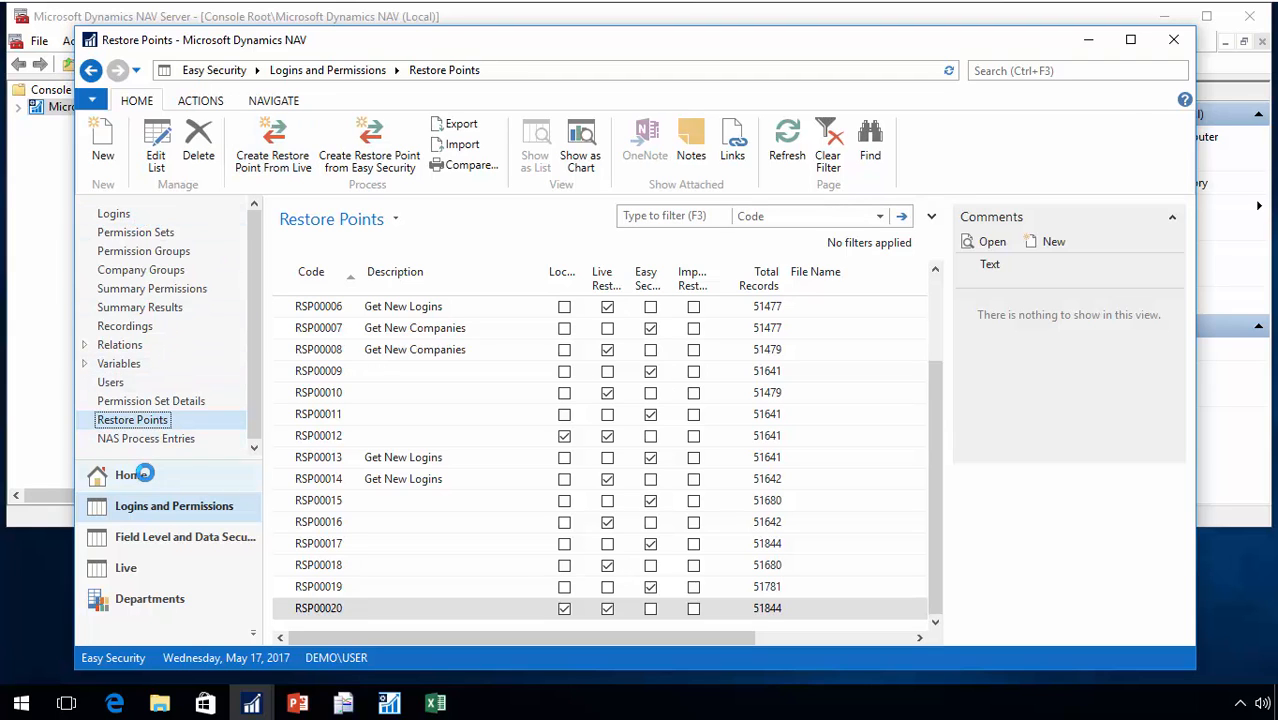
Open Security Setup from the Role Center, examine its settings and close it
{"action": "left_click", "coordinate": [140, 472]}
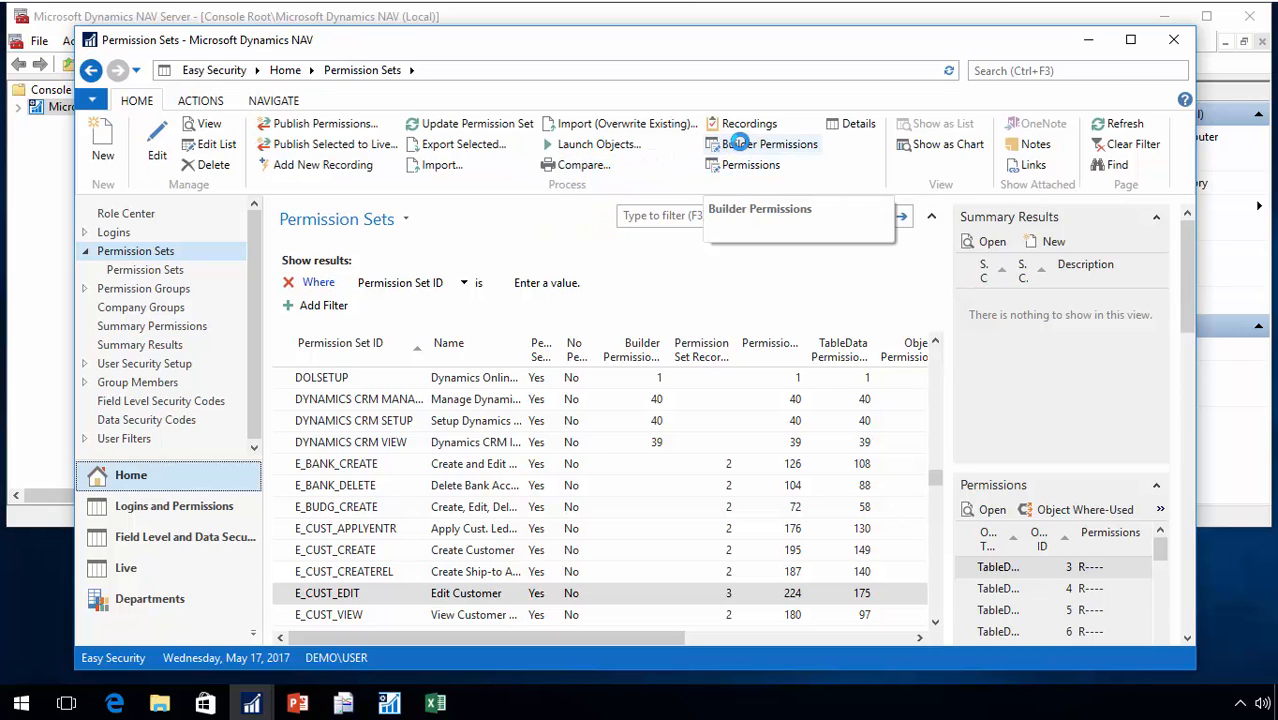
{"action": "left_click", "coordinate": [170, 213]}
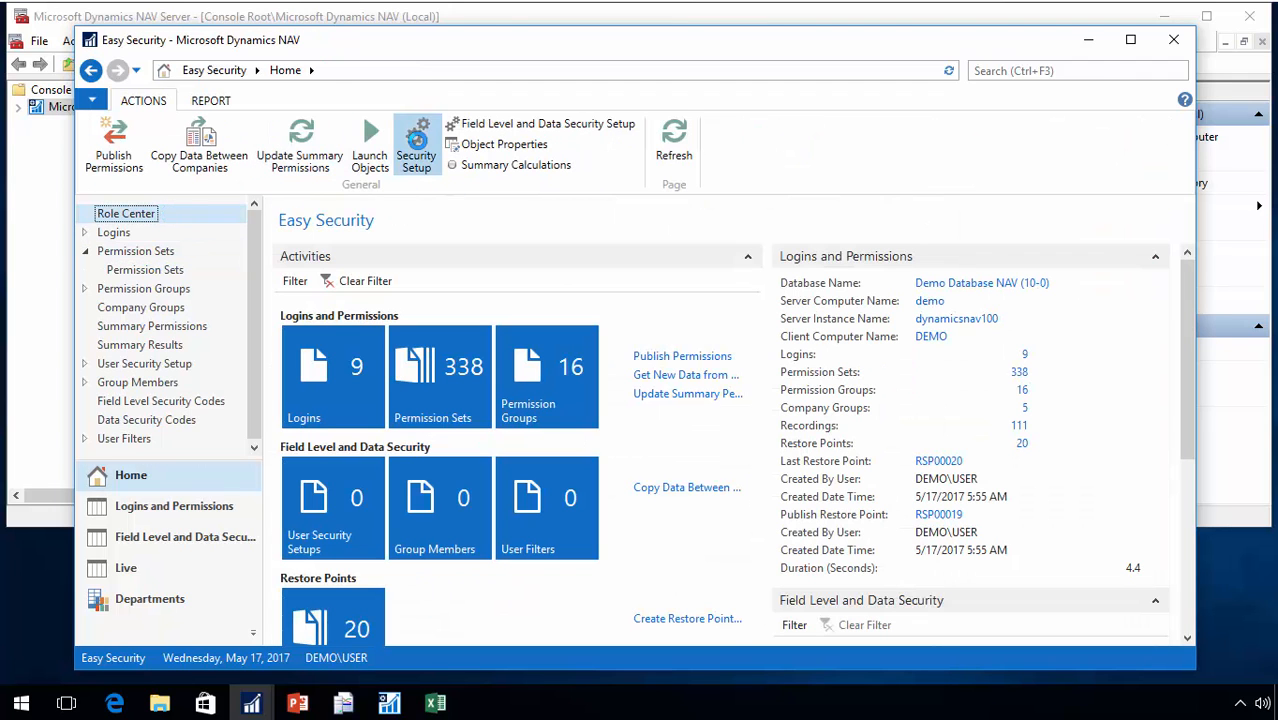
{"action": "left_click", "coordinate": [416, 140]}
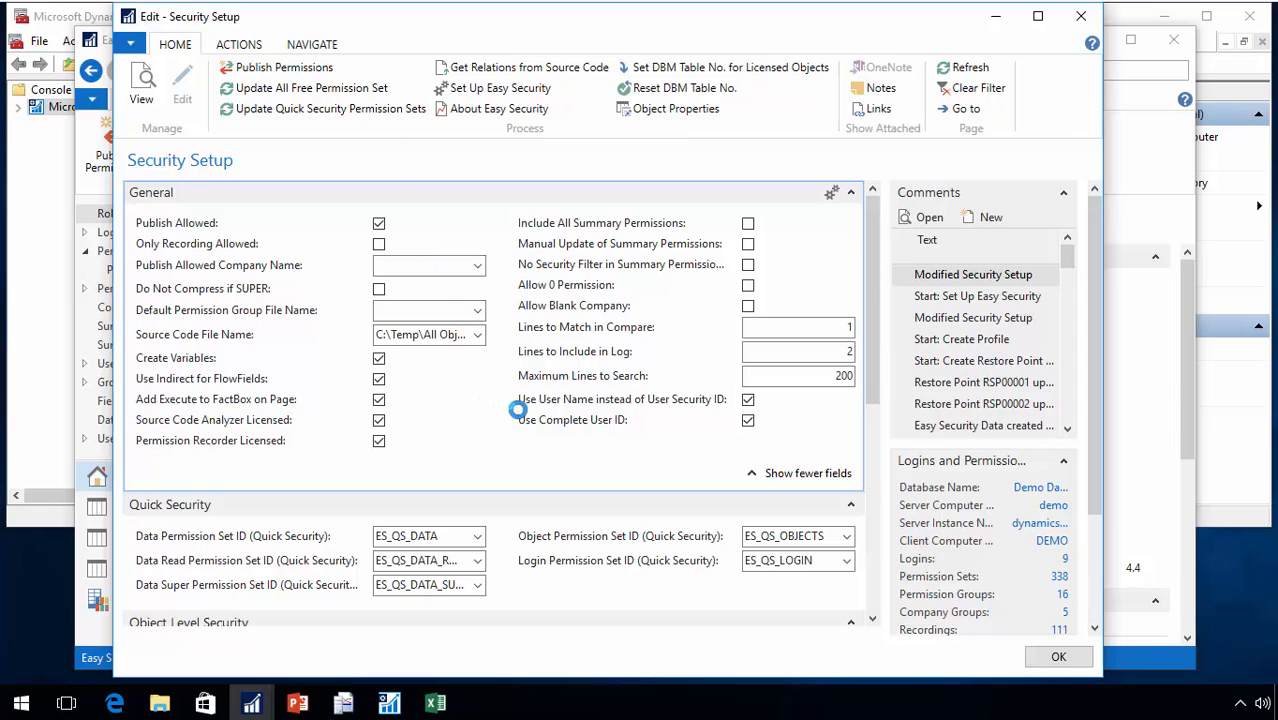
{"action": "scroll", "coordinate": [843, 504], "scroll_direction": "down", "scroll_amount": 5}
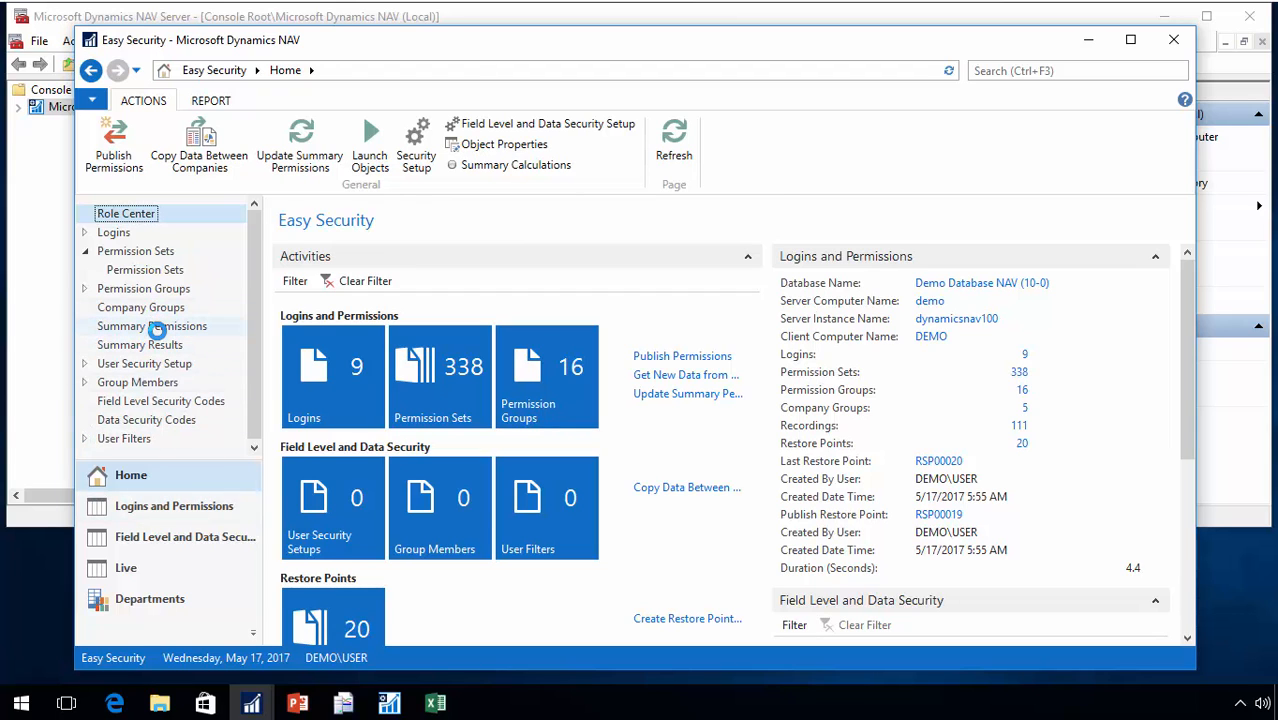
Update the summary permissions for permission groups and live users, and review the permission columns in the Summary Permissions list
{"action": "left_click", "coordinate": [157, 330]}
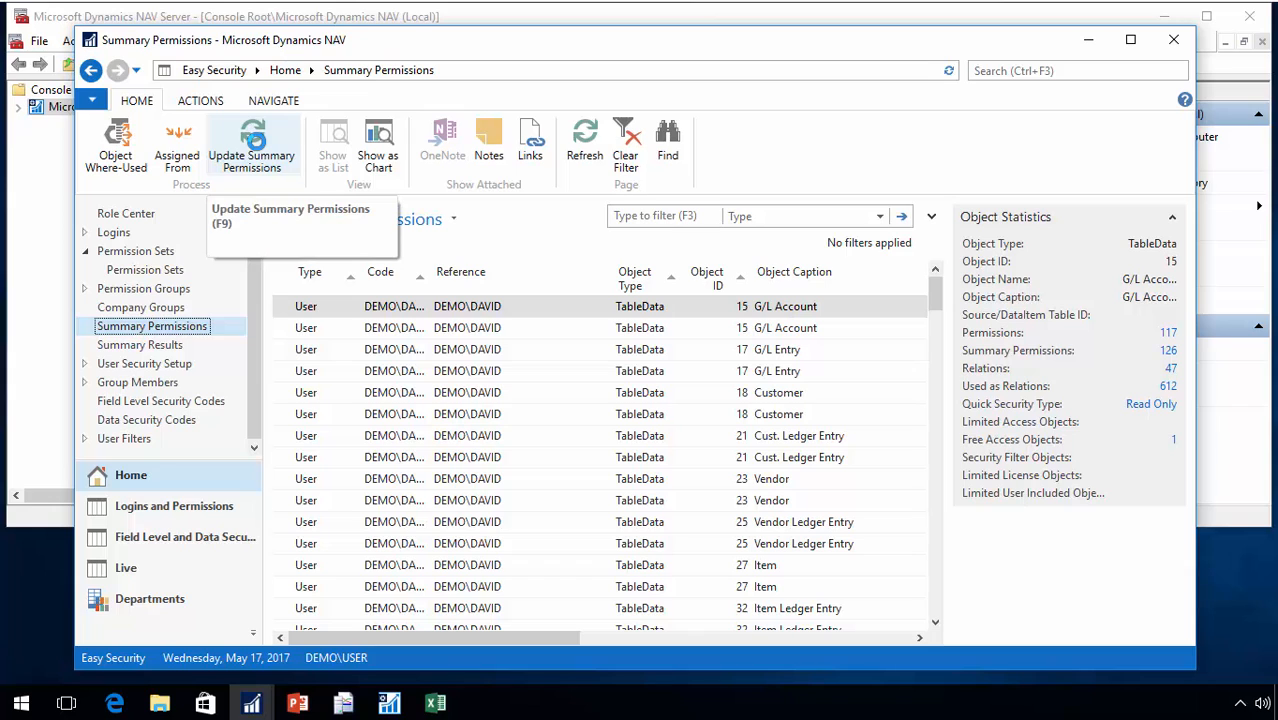
{"action": "left_click", "coordinate": [252, 145]}
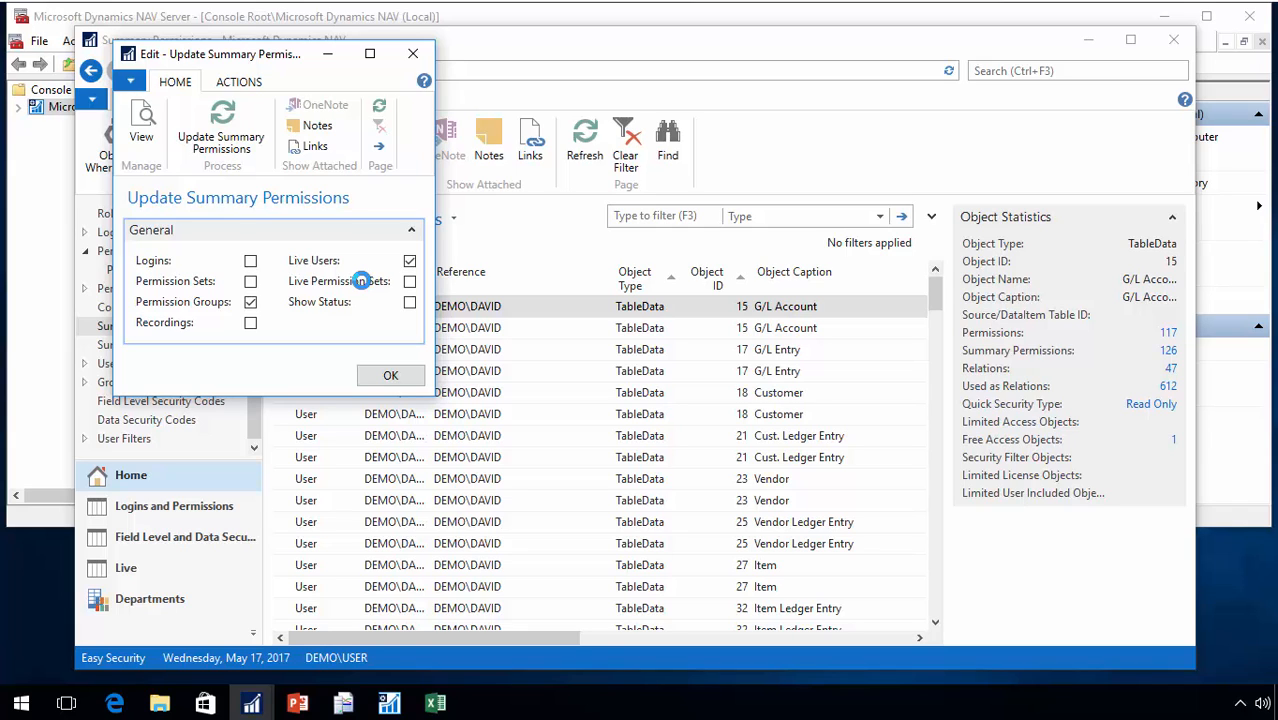
{"action": "left_click", "coordinate": [220, 132]}
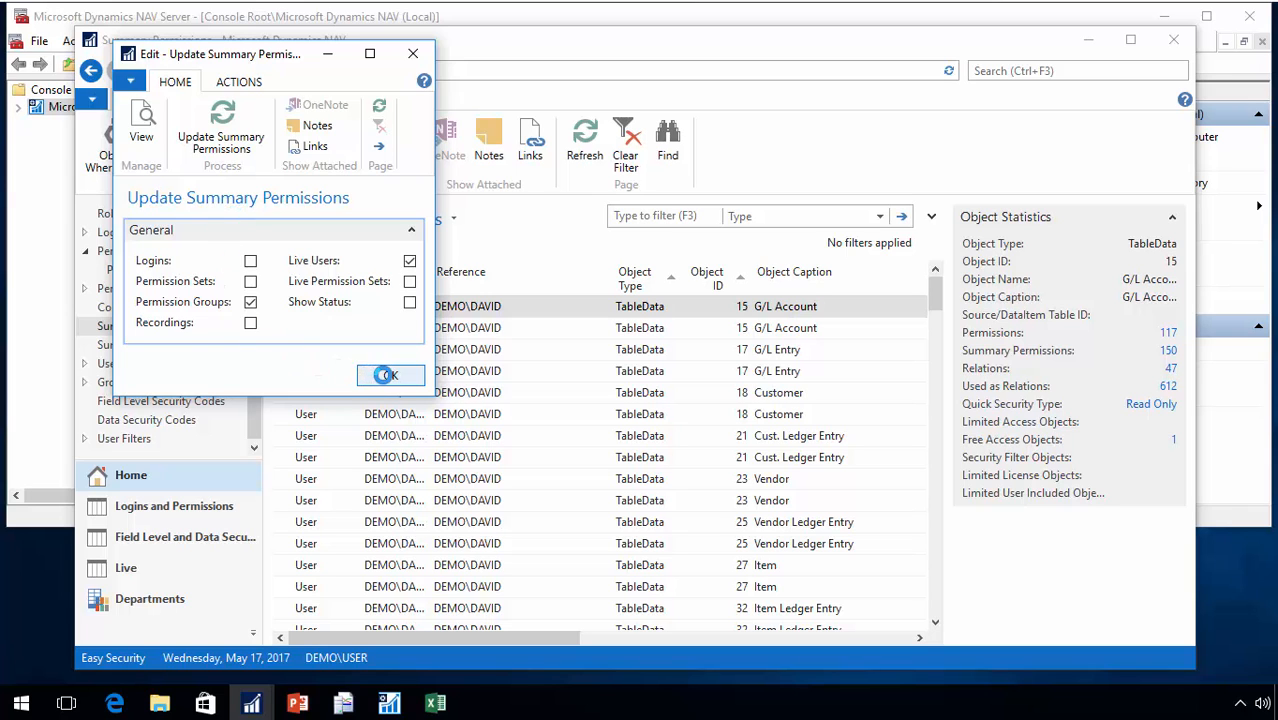
{"action": "left_click", "coordinate": [387, 375]}
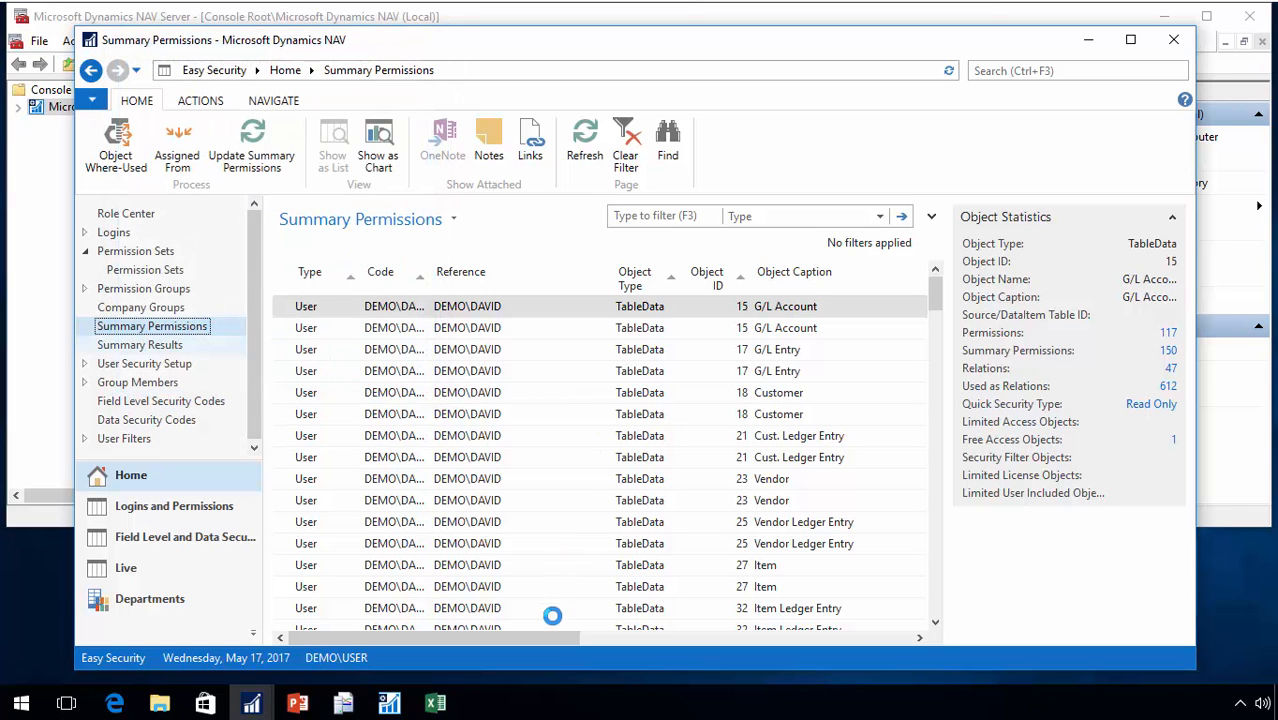
{"action": "left_click_drag", "start_coordinate": [548, 636], "coordinate": [747, 607]}
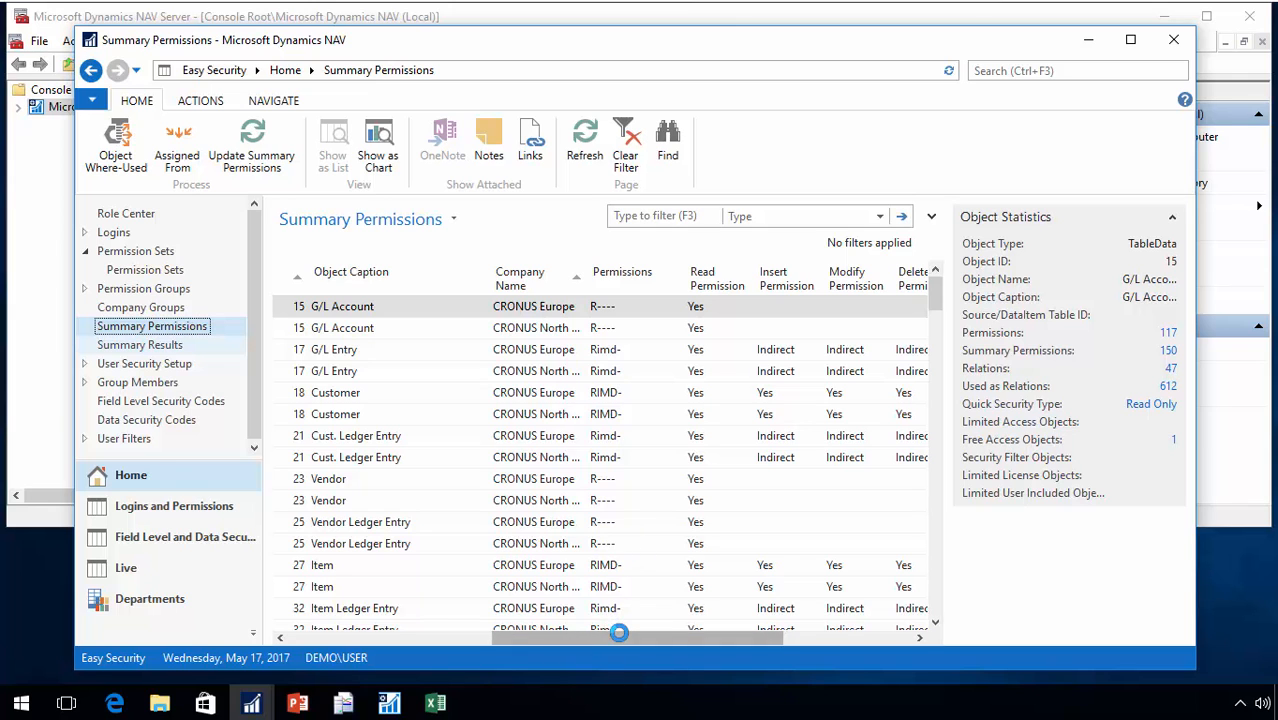
{"action": "left_click_drag", "start_coordinate": [619, 632], "coordinate": [424, 624]}
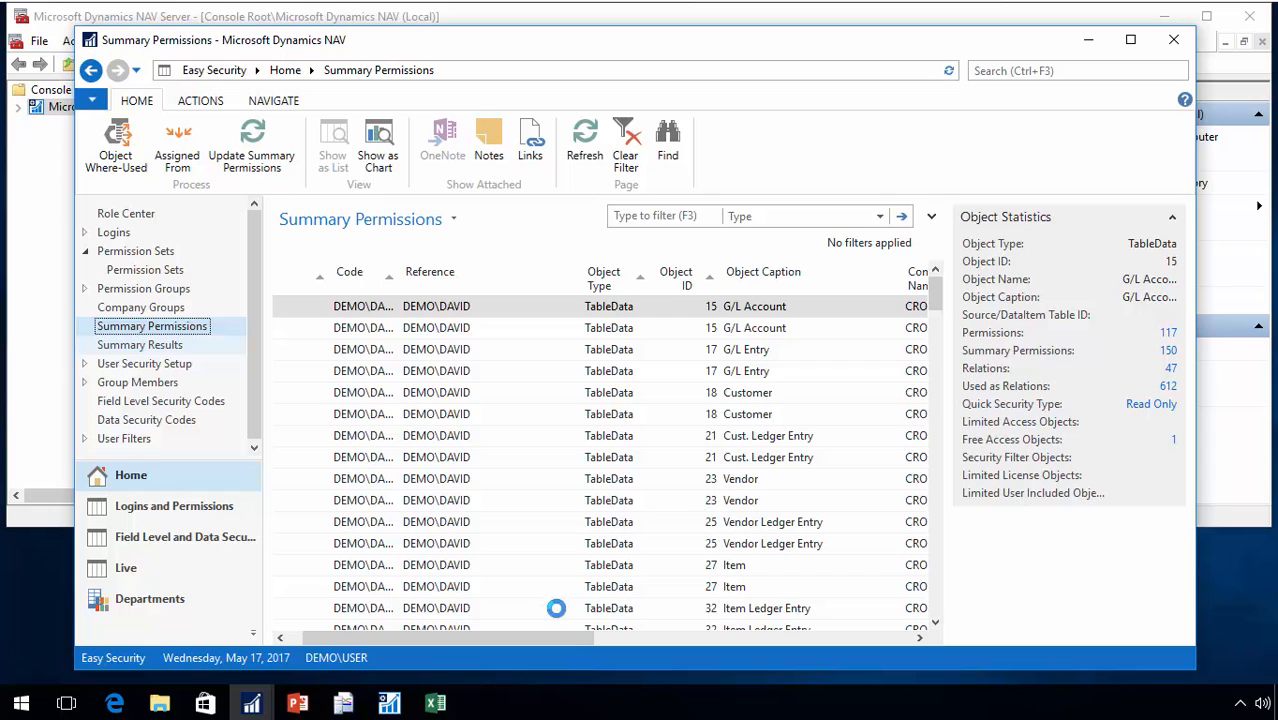
{"action": "left_click_drag", "start_coordinate": [493, 629], "coordinate": [429, 624]}
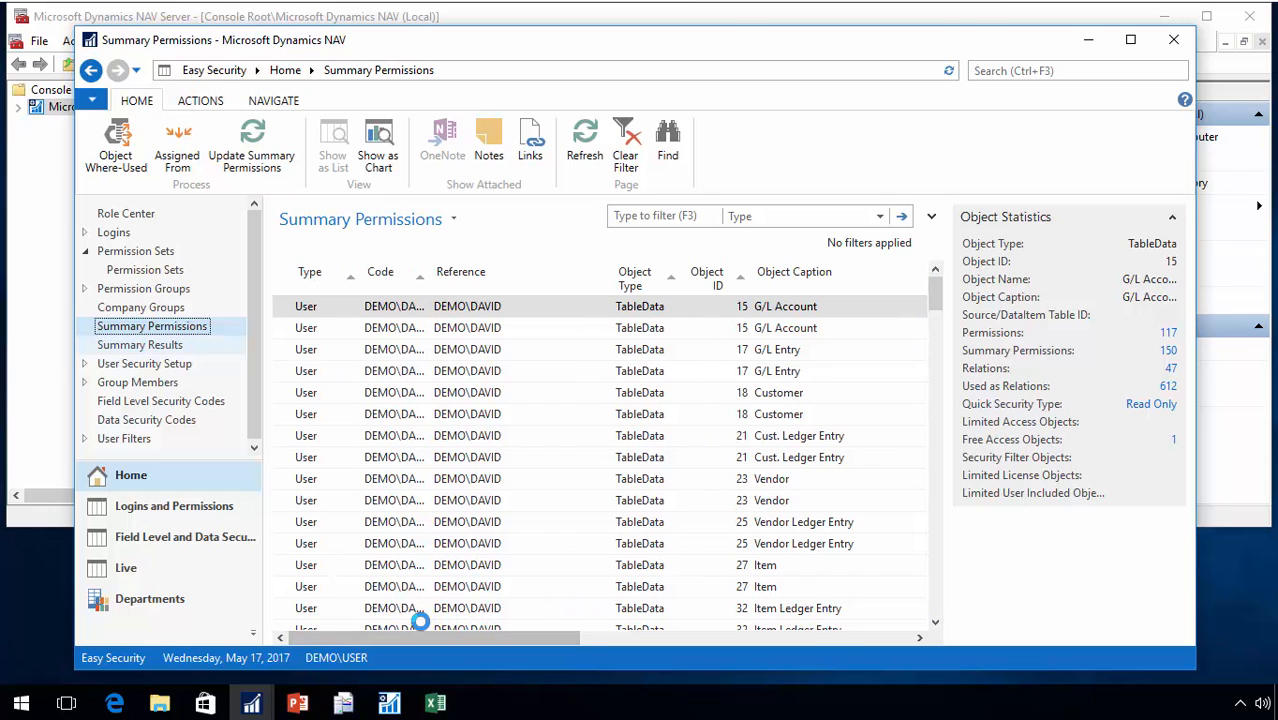
Open Summary Results and examine each user's access percentages and descriptions per company
{"action": "left_click", "coordinate": [140, 345]}
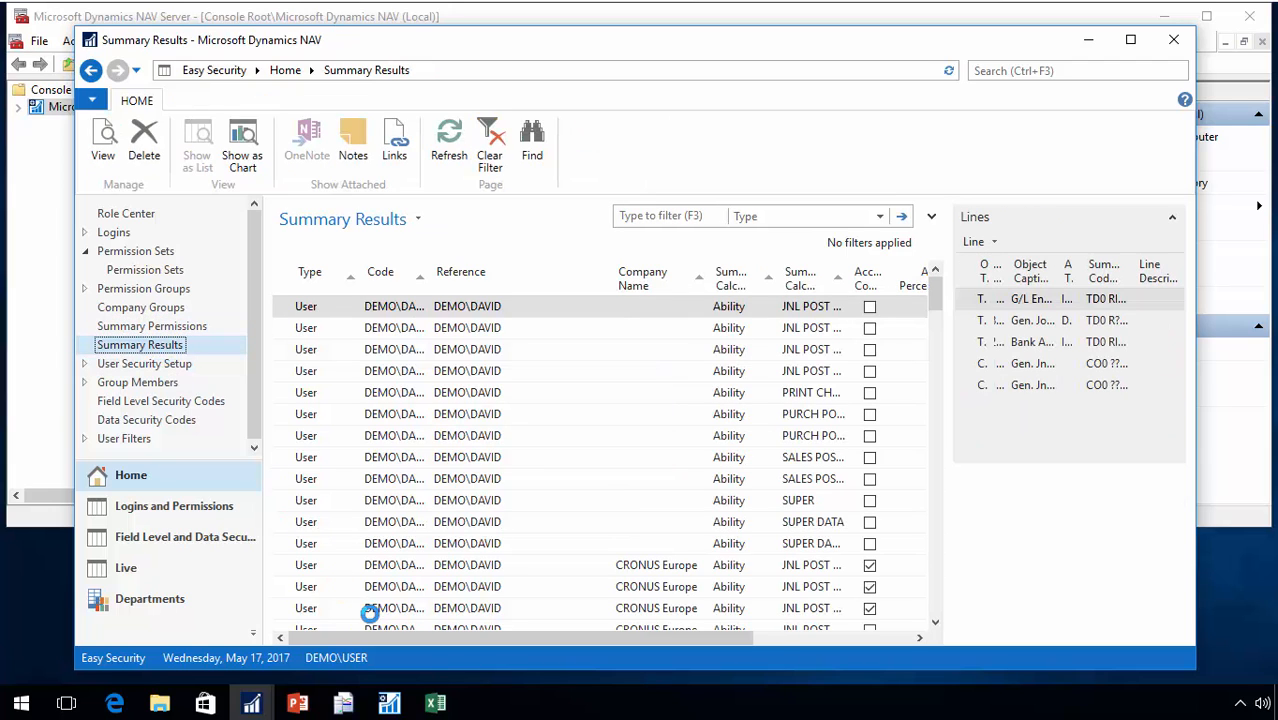
{"action": "left_click_drag", "start_coordinate": [397, 636], "coordinate": [551, 633]}
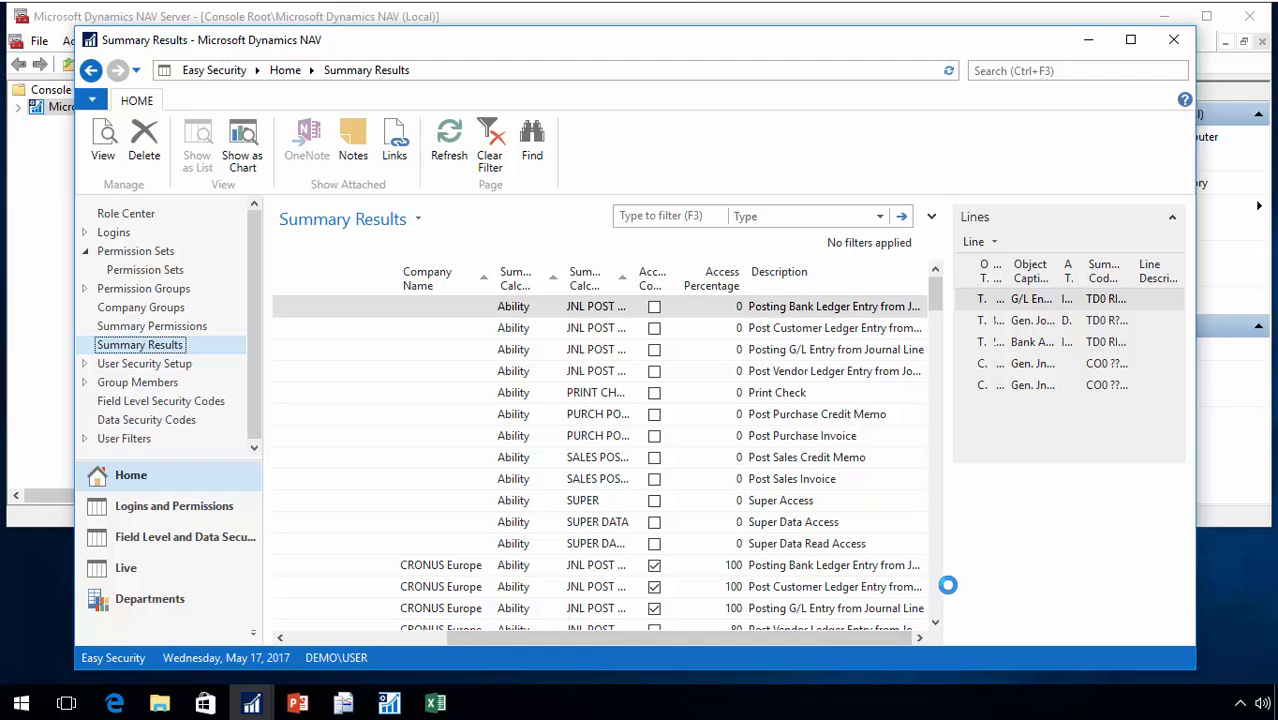
{"action": "scroll", "coordinate": [945, 584], "scroll_direction": "down", "scroll_amount": 5}
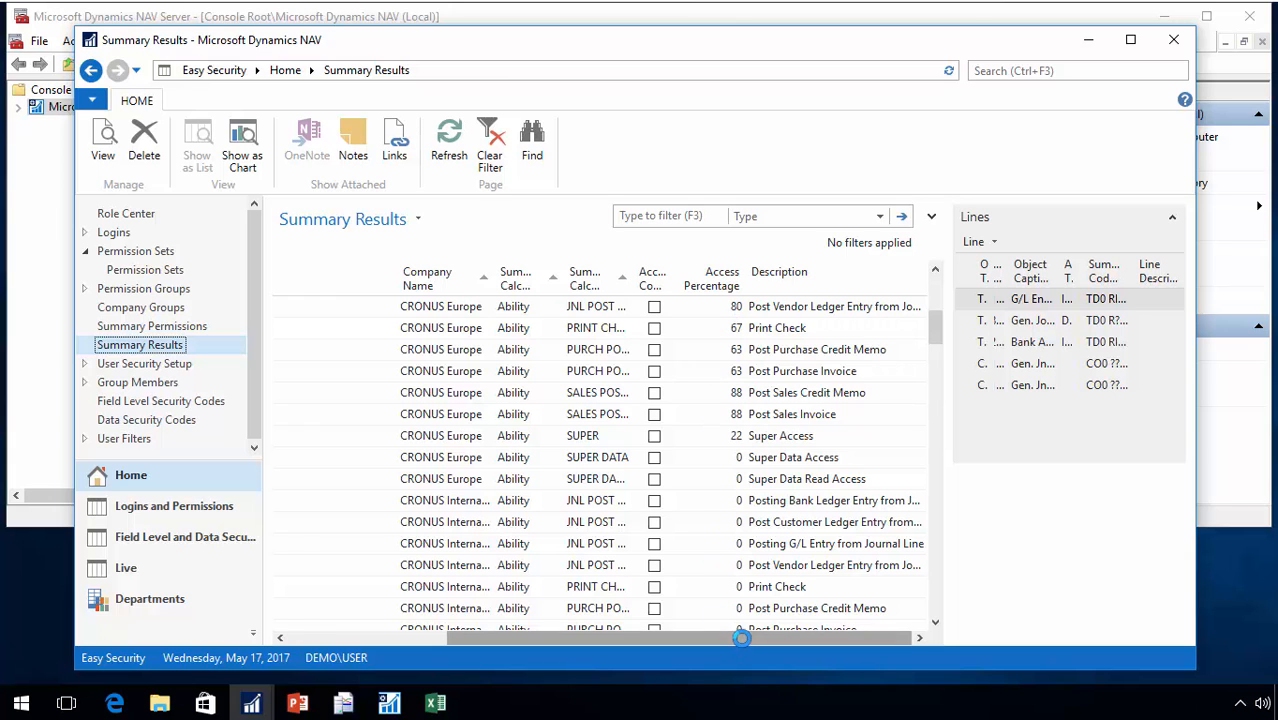
{"action": "left_click_drag", "start_coordinate": [740, 637], "coordinate": [656, 611]}
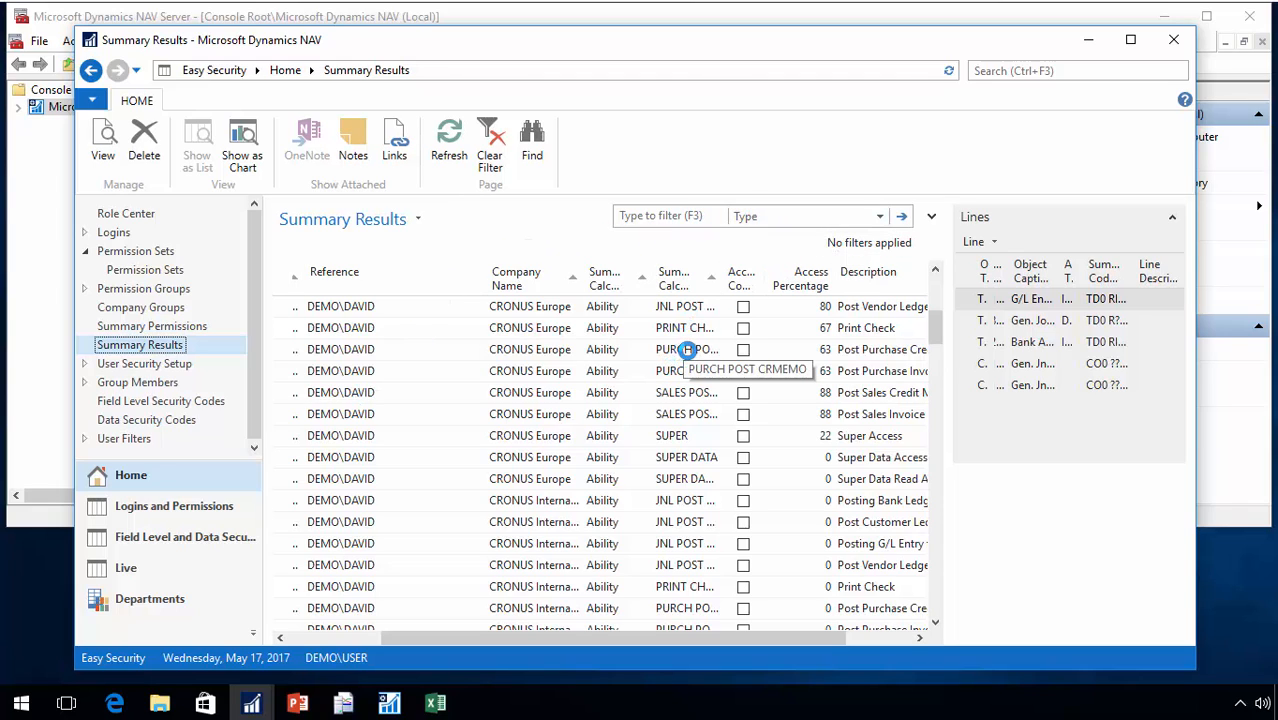
Filter the Summary Results list to the PURCH POST CRMEMO calculation code and copy that code
{"action": "left_click", "coordinate": [687, 350]}
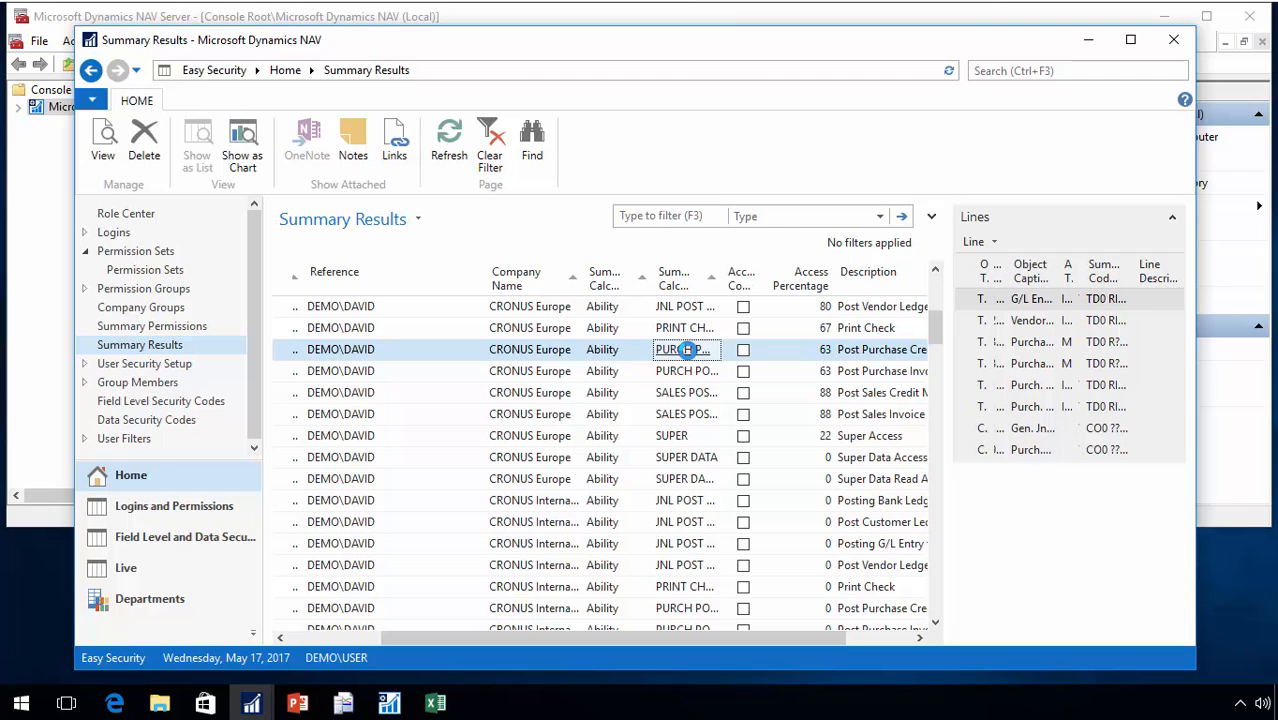
{"action": "key", "text": "alt+F3"}
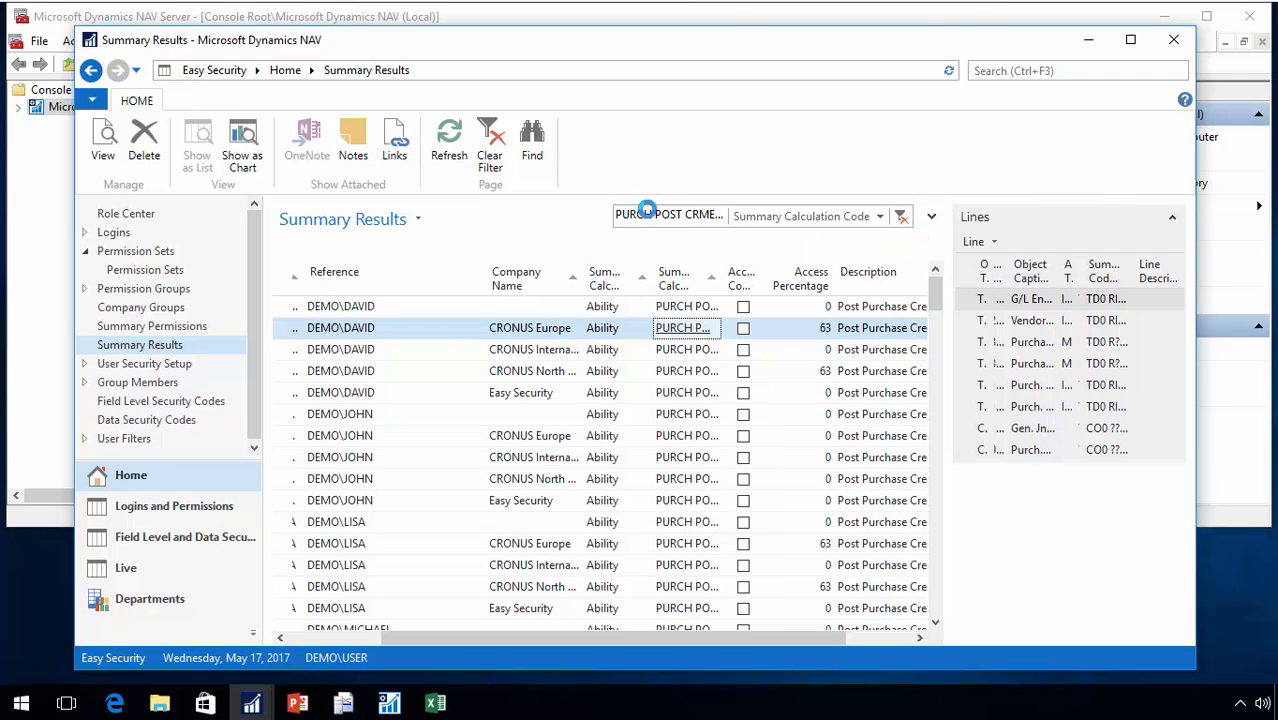
{"action": "left_click", "coordinate": [690, 215]}
{"action": "key", "text": "ctrl+c"}
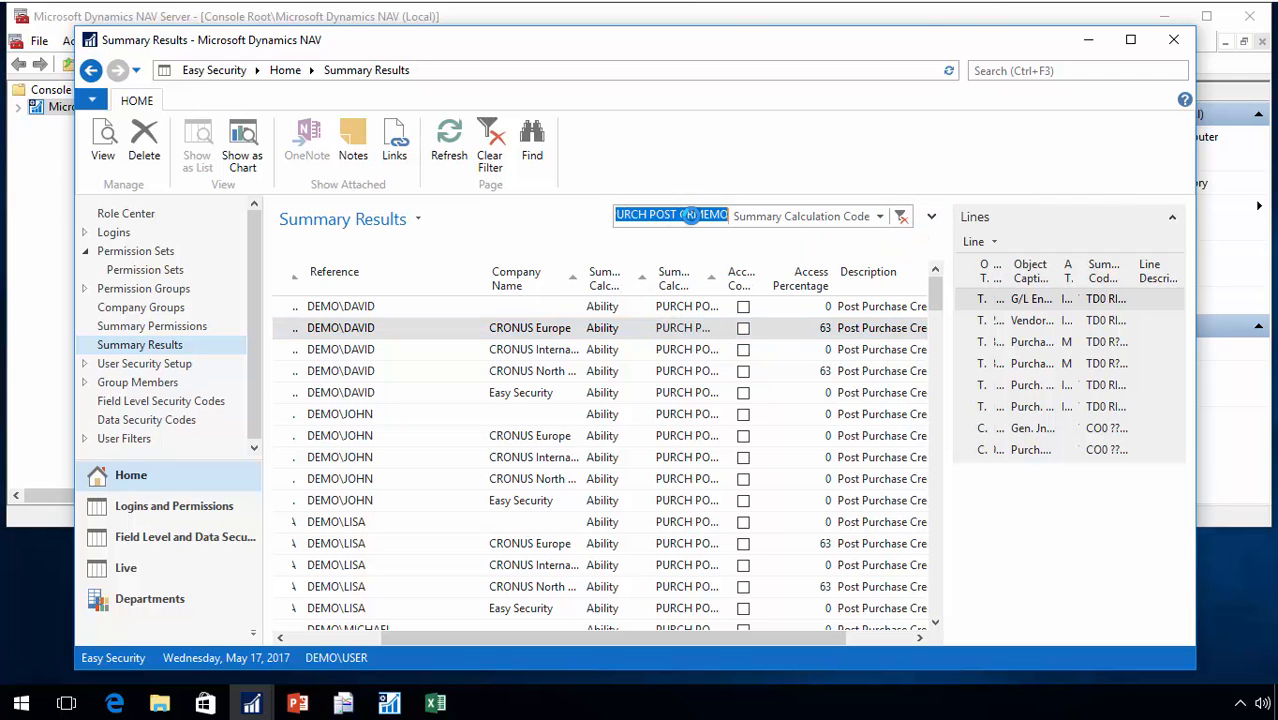
Add an advanced filter to Summary Results that limits Type to User and Live User
{"action": "left_click", "coordinate": [930, 216]}
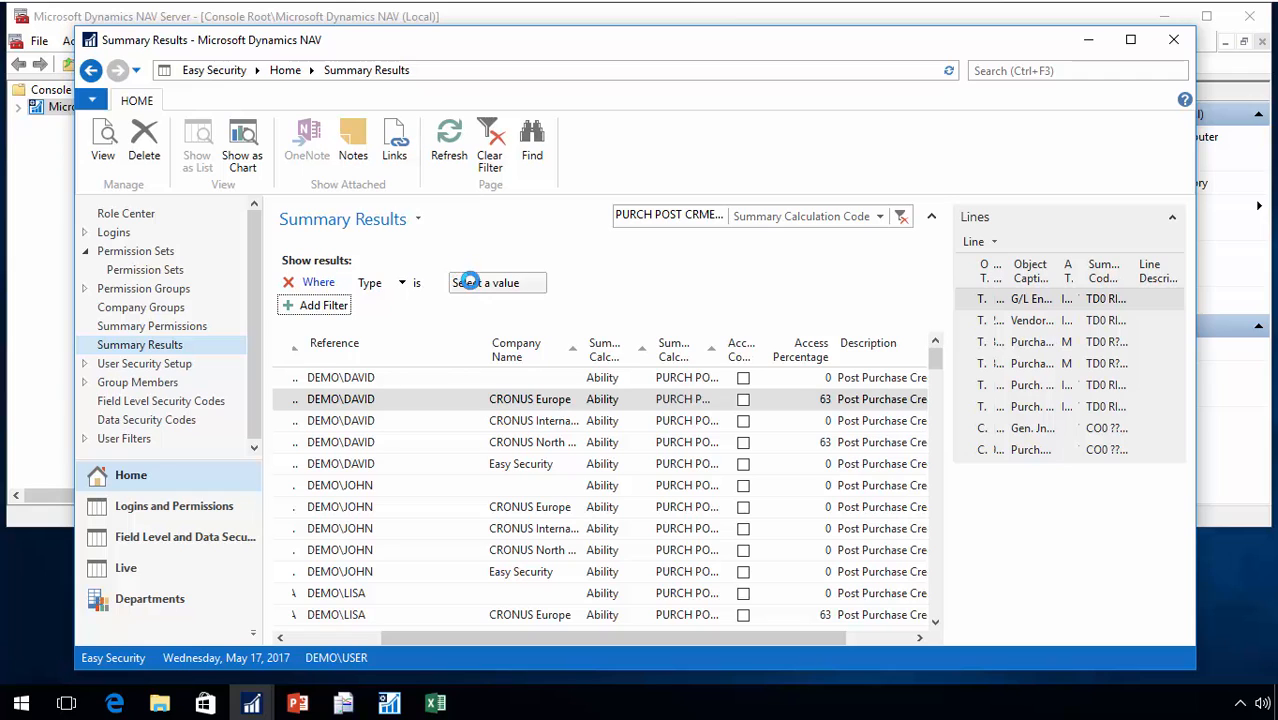
{"action": "left_click", "coordinate": [538, 283]}
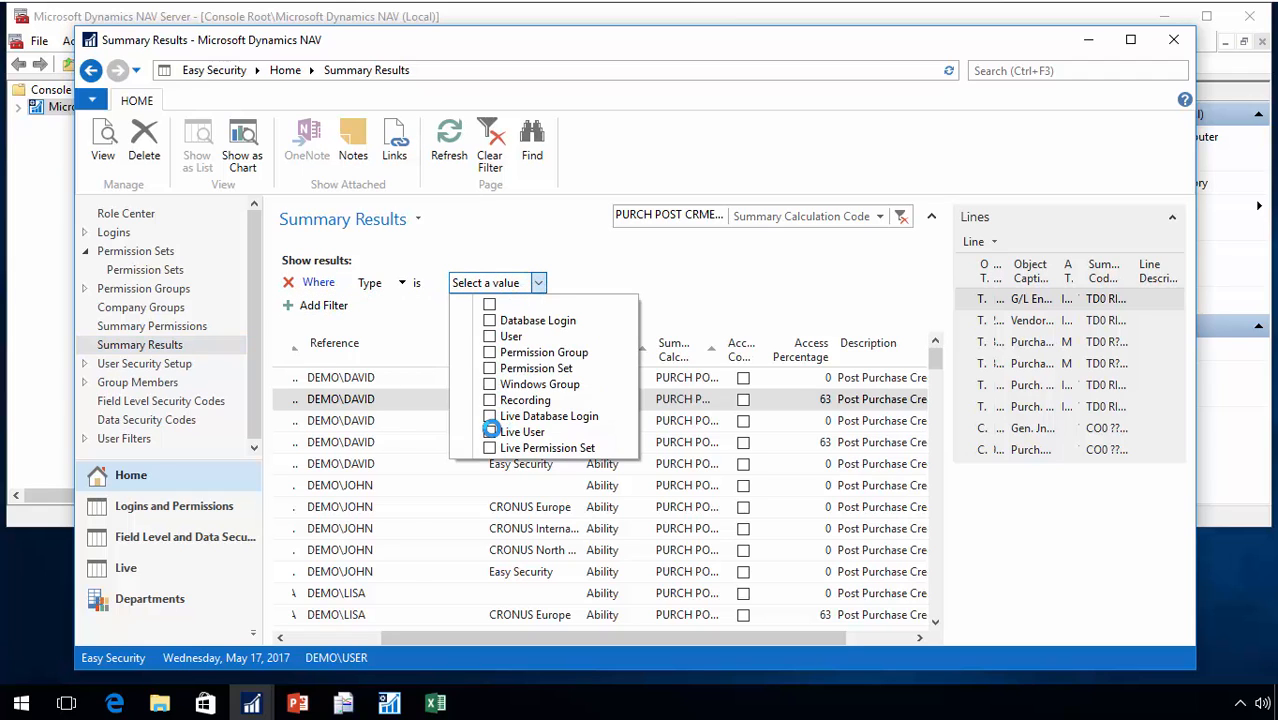
{"action": "left_click", "coordinate": [489, 431]}
{"action": "left_click", "coordinate": [489, 336]}
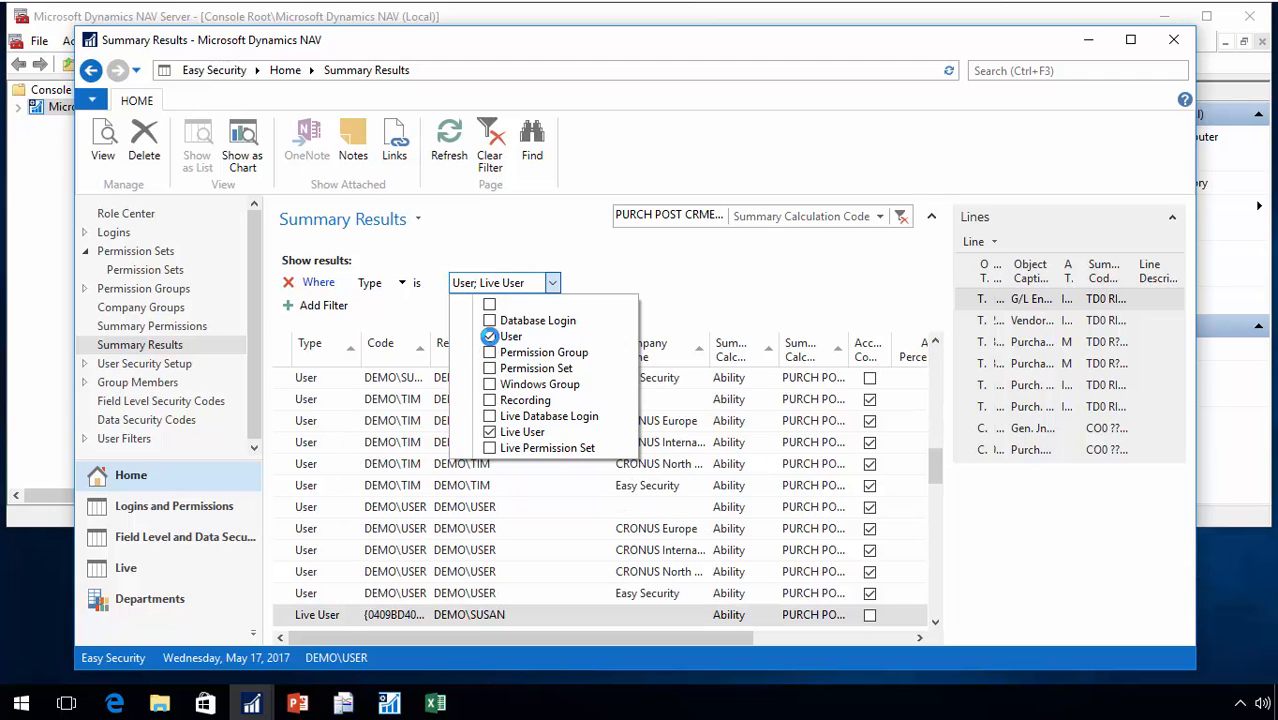
Add a second advanced filter with Summary Calculation Code set to the copied code PURCH POST CRMEMO
{"action": "left_click", "coordinate": [292, 310]}
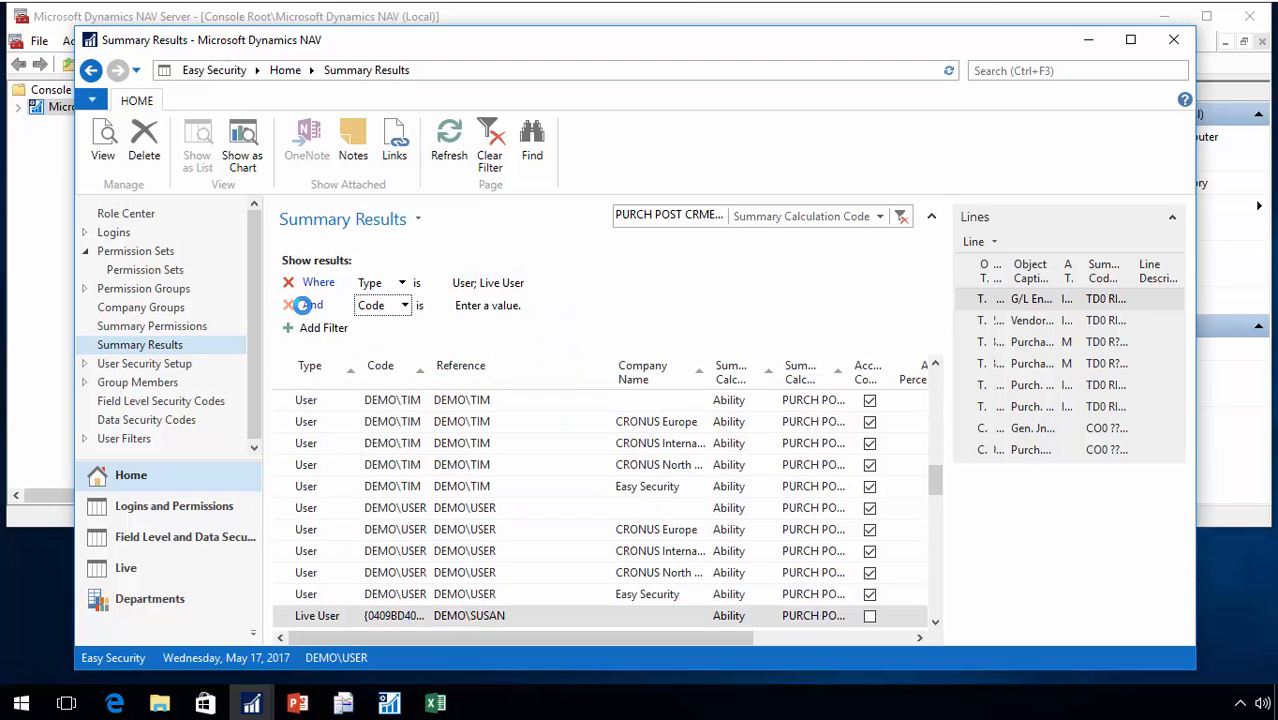
{"action": "left_click", "coordinate": [395, 305]}
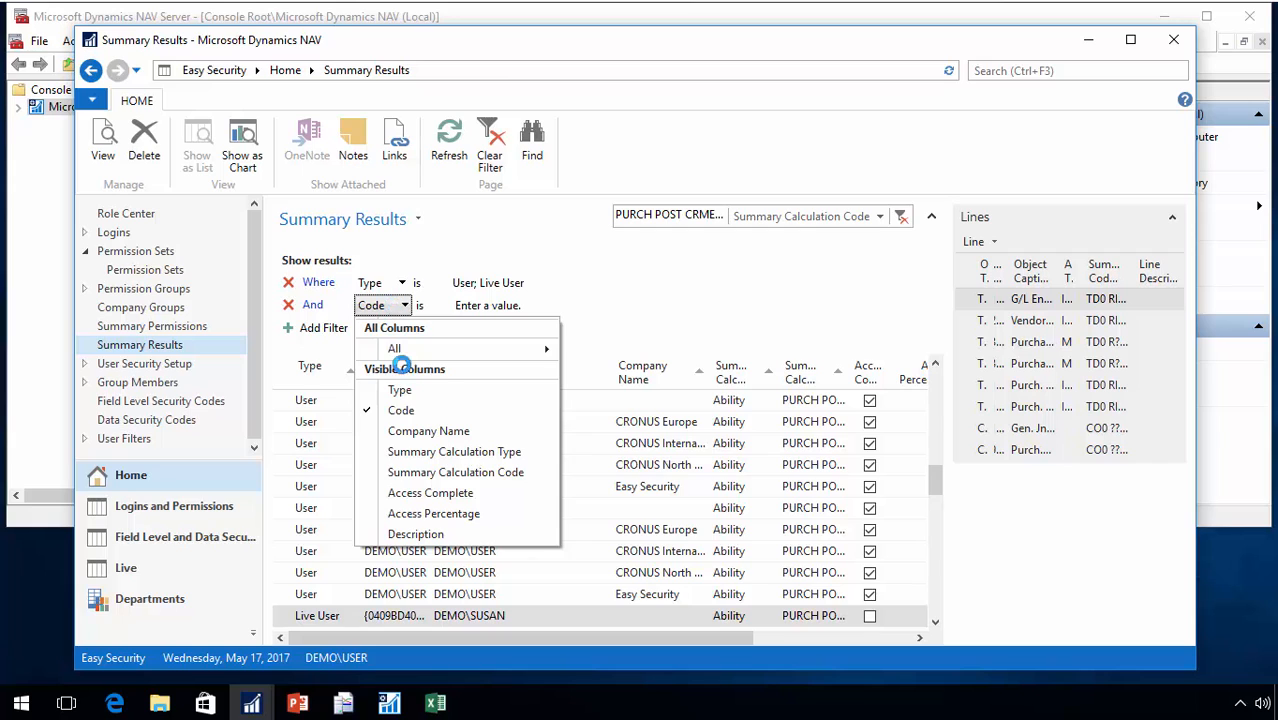
{"action": "left_click", "coordinate": [440, 472]}
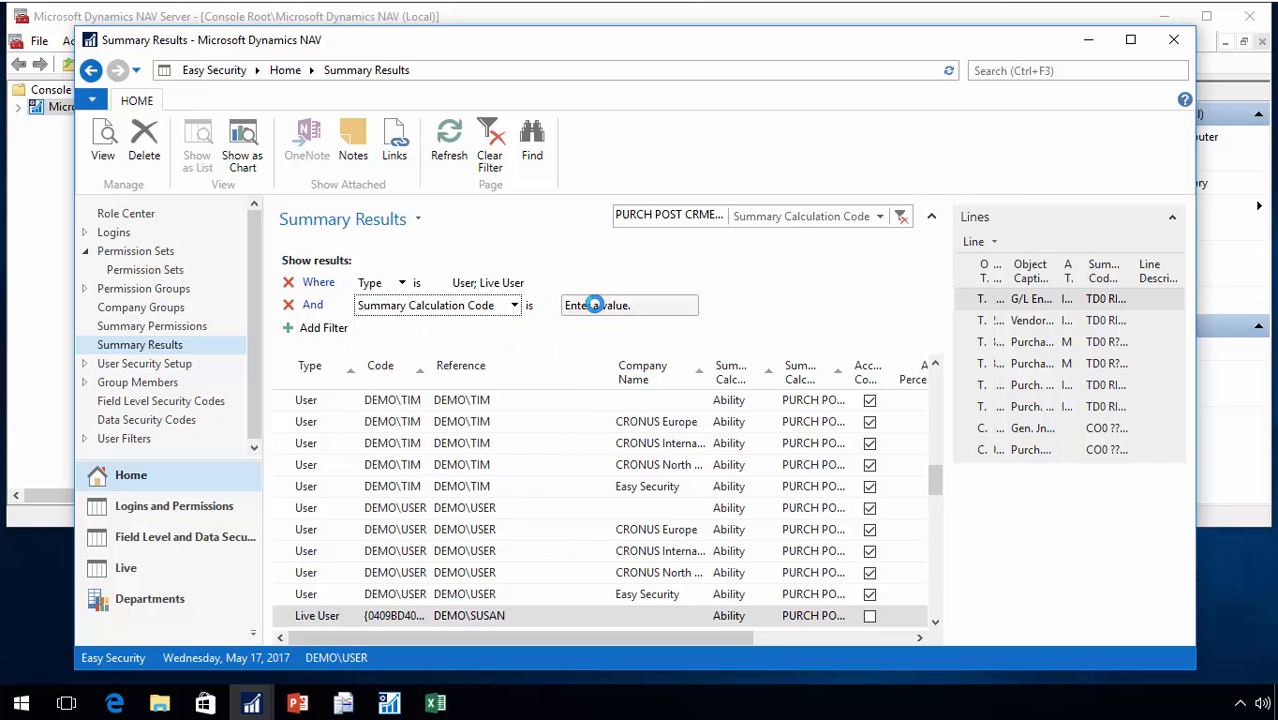
{"action": "left_click", "coordinate": [600, 305]}
{"action": "key", "text": "ctrl+v"}
{"action": "key", "text": "Return"}
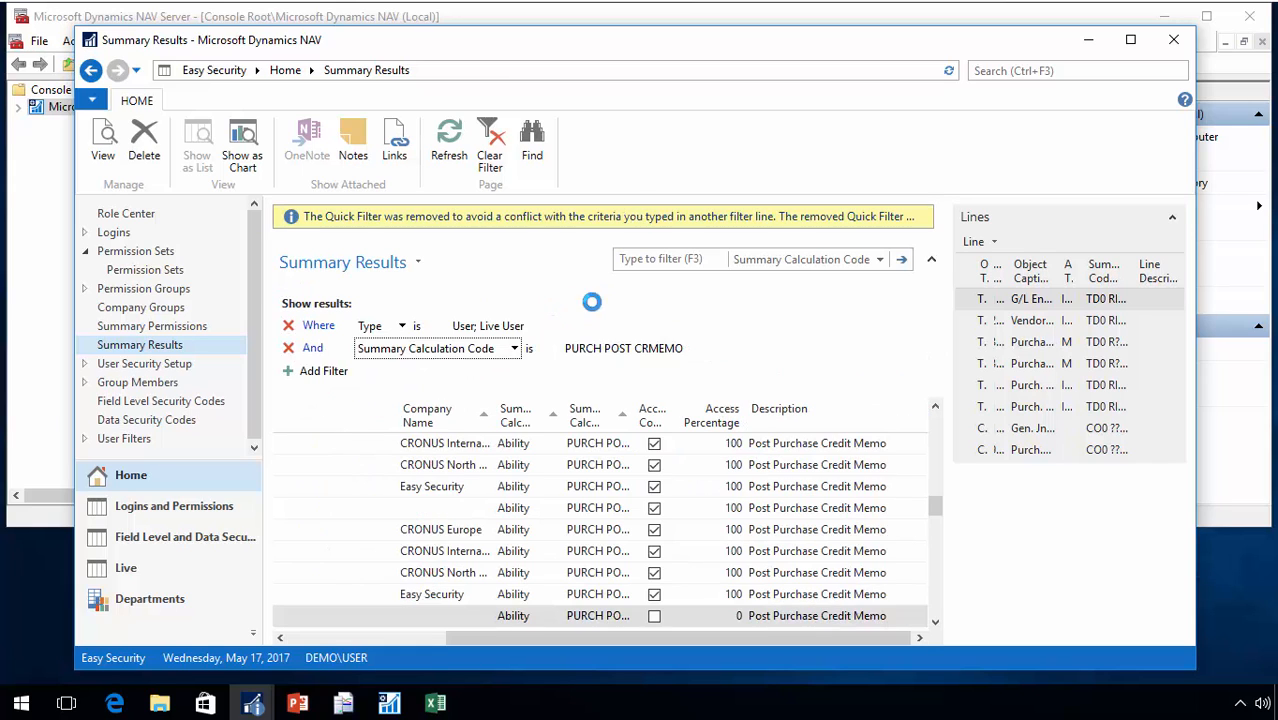
Add a third advanced filter with Access Complete set to Yes and review the users and companies listed
{"action": "left_click", "coordinate": [316, 370]}
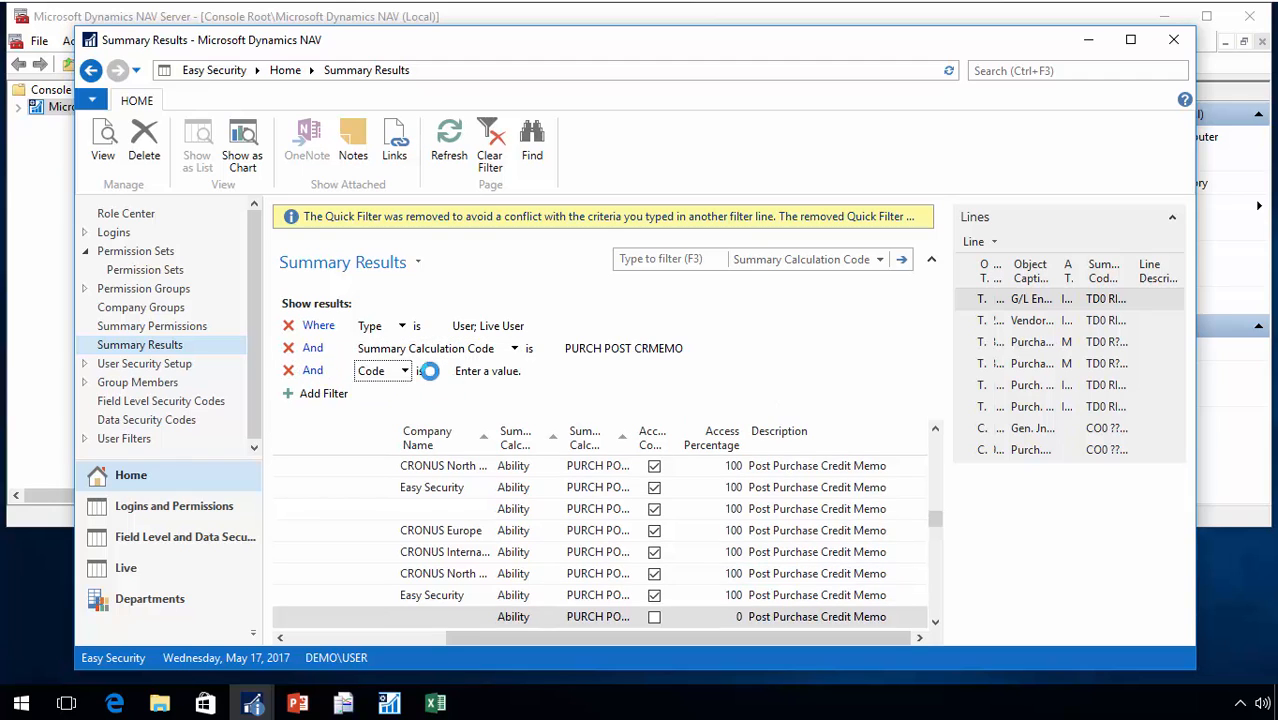
{"action": "left_click", "coordinate": [400, 371]}
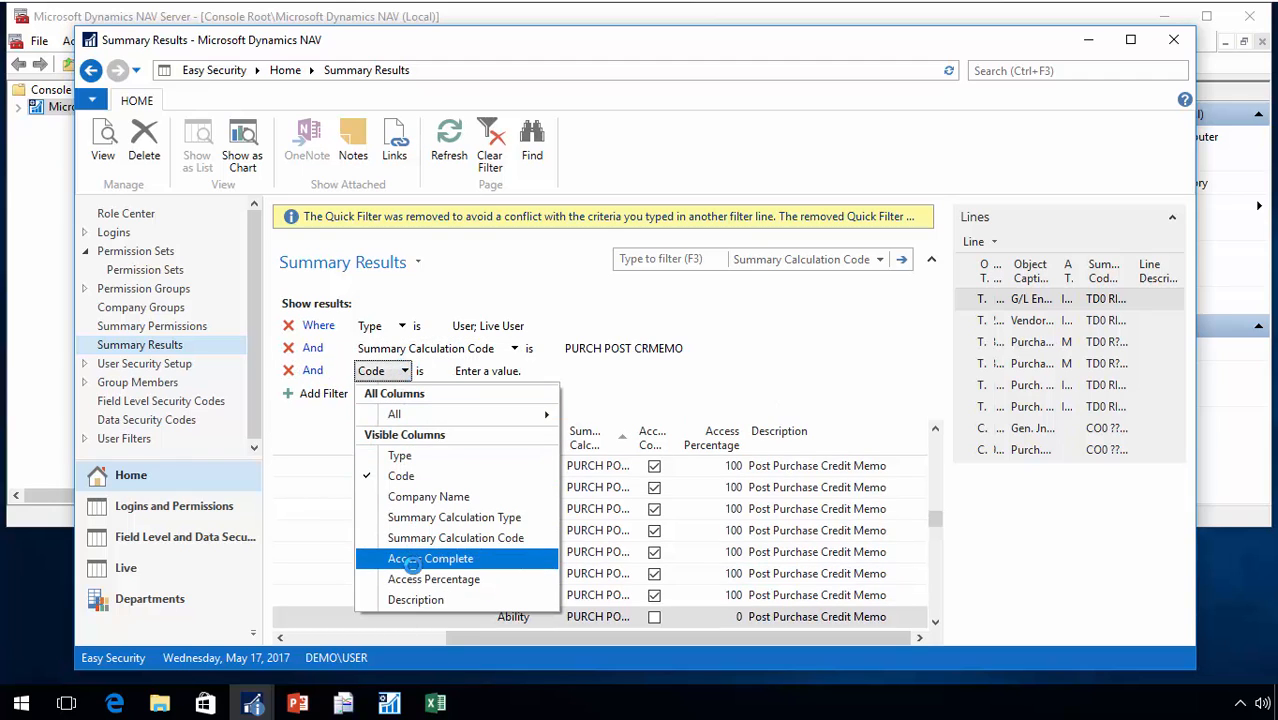
{"action": "left_click", "coordinate": [412, 559]}
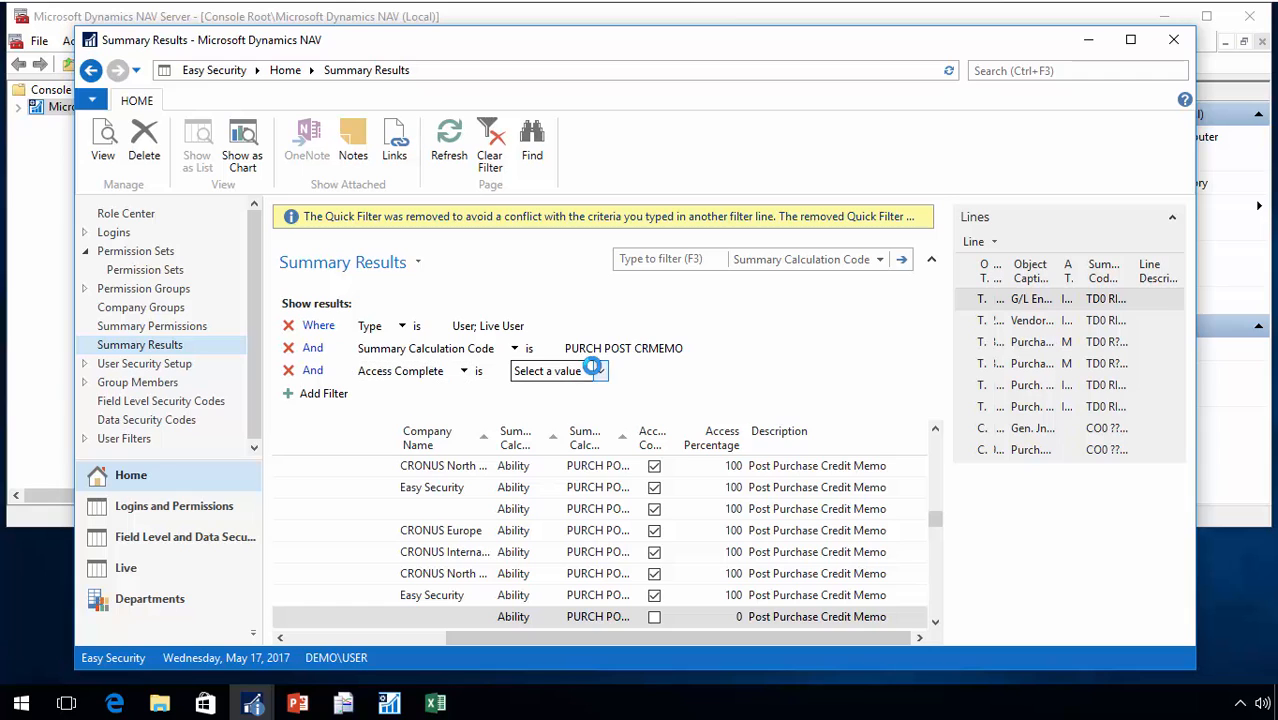
{"action": "left_click", "coordinate": [594, 371]}
{"action": "left_click", "coordinate": [552, 408]}
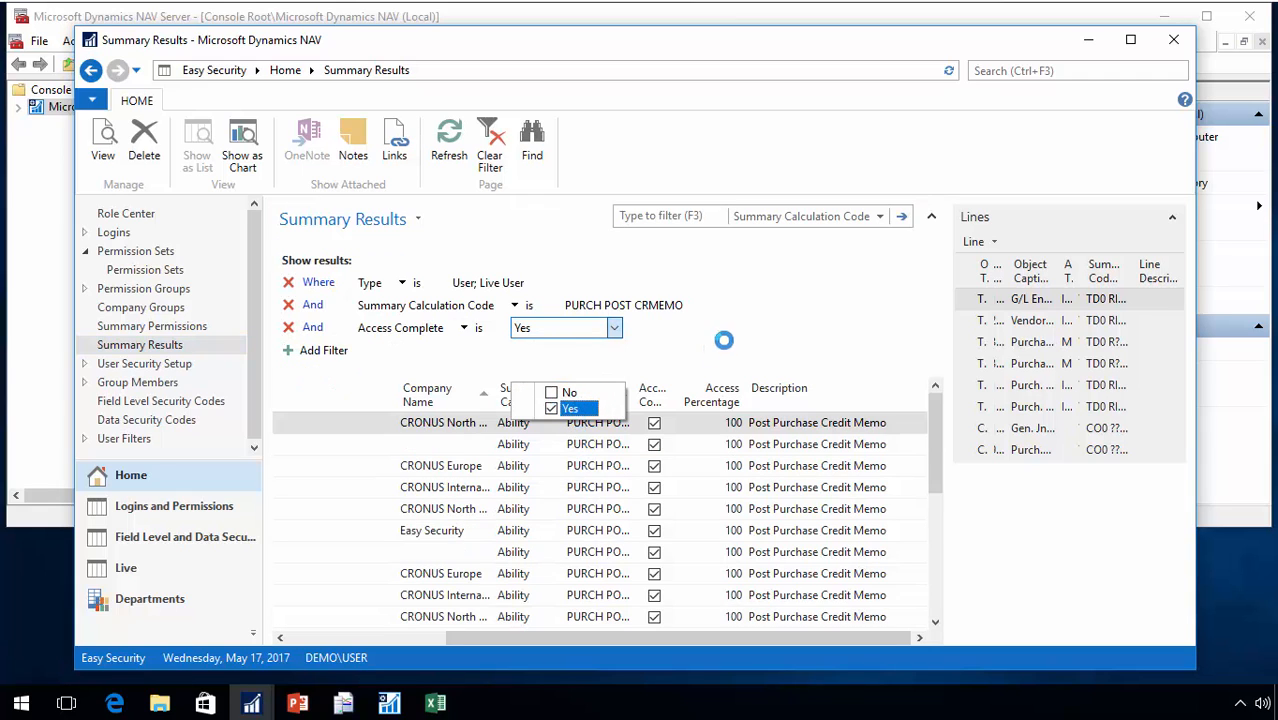
{"action": "left_click_drag", "start_coordinate": [715, 637], "coordinate": [355, 615]}
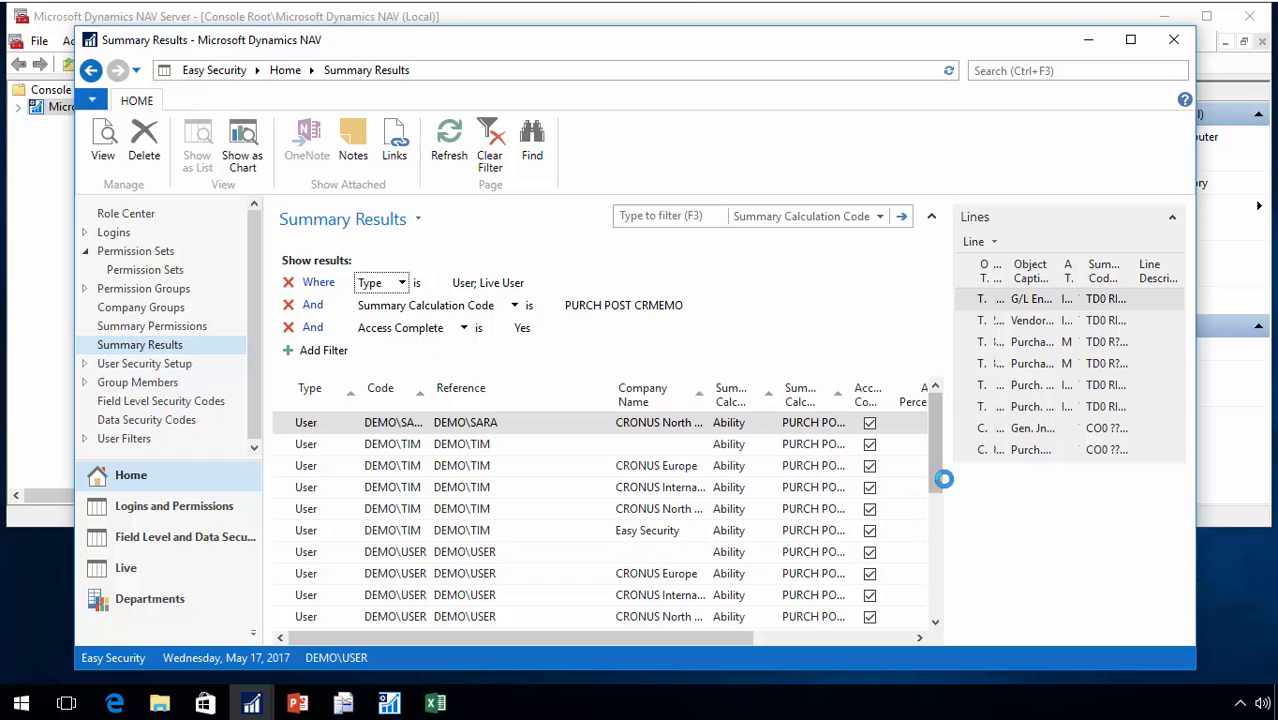
{"action": "left_click_drag", "start_coordinate": [939, 472], "coordinate": [926, 598]}
Save the filtered list as the view "Posting Purchase Credit Memoes" in the Home activity group, reload the client and open the saved view
{"action": "left_click", "coordinate": [418, 219]}
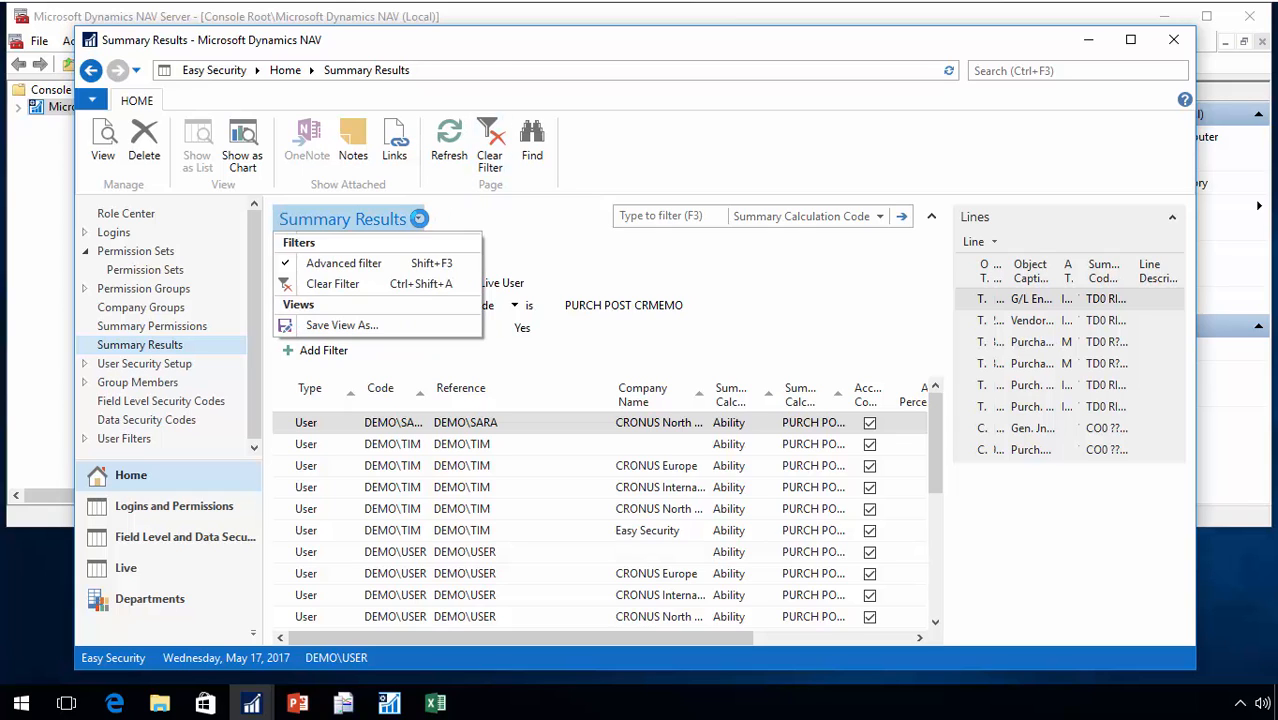
{"action": "left_click", "coordinate": [340, 324]}
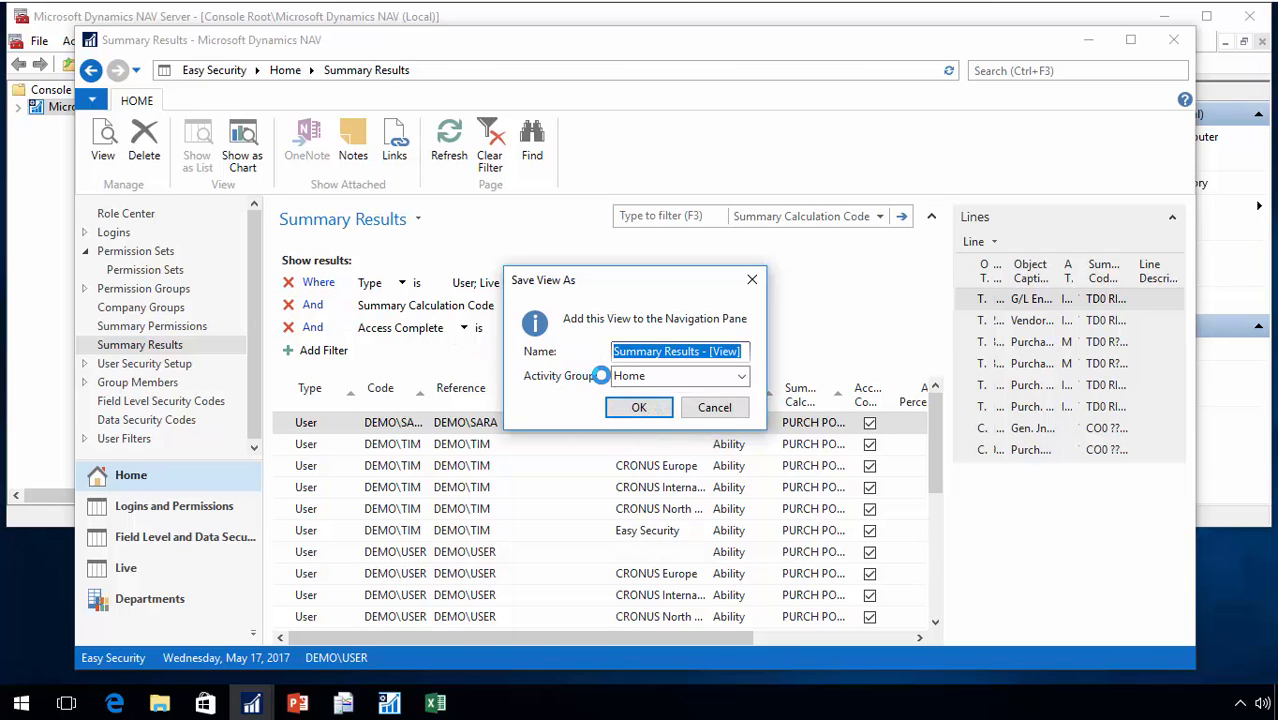
{"action": "type", "text": "Posting Pur"}
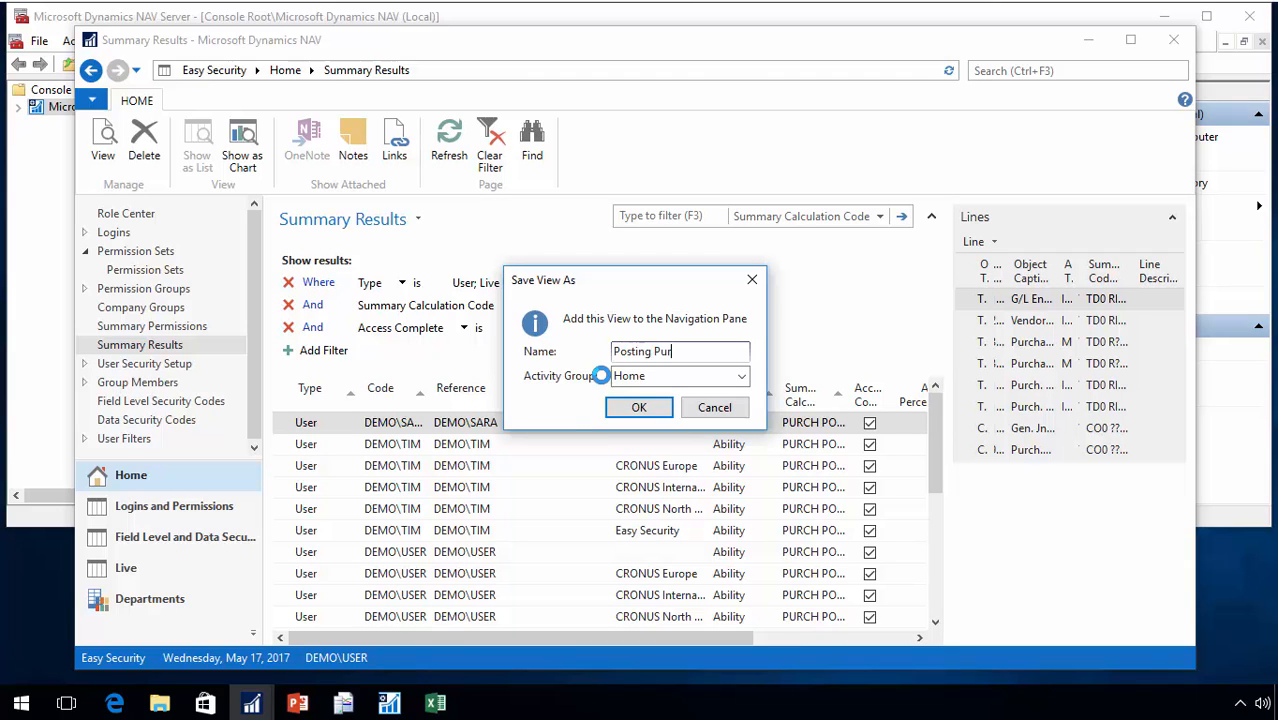
{"action": "type", "text": "chase Credit Memos"}
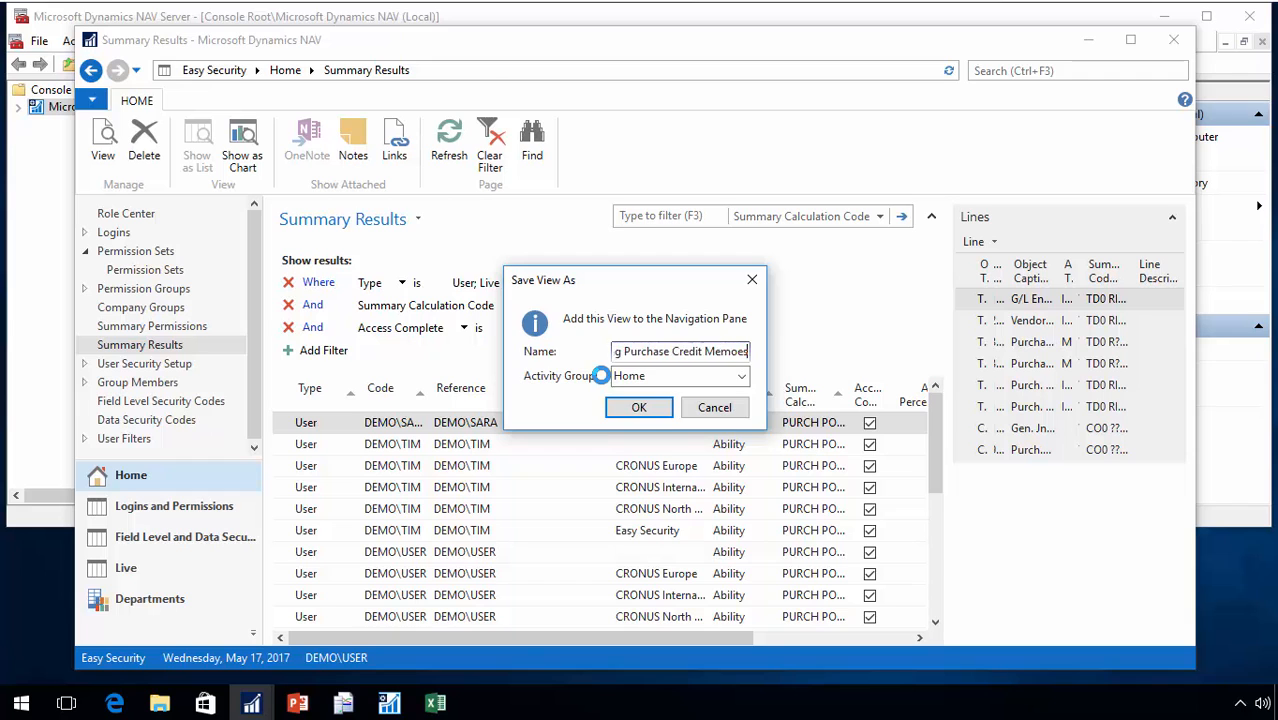
{"action": "key", "text": "Return"}
{"action": "left_click", "coordinate": [700, 379]}
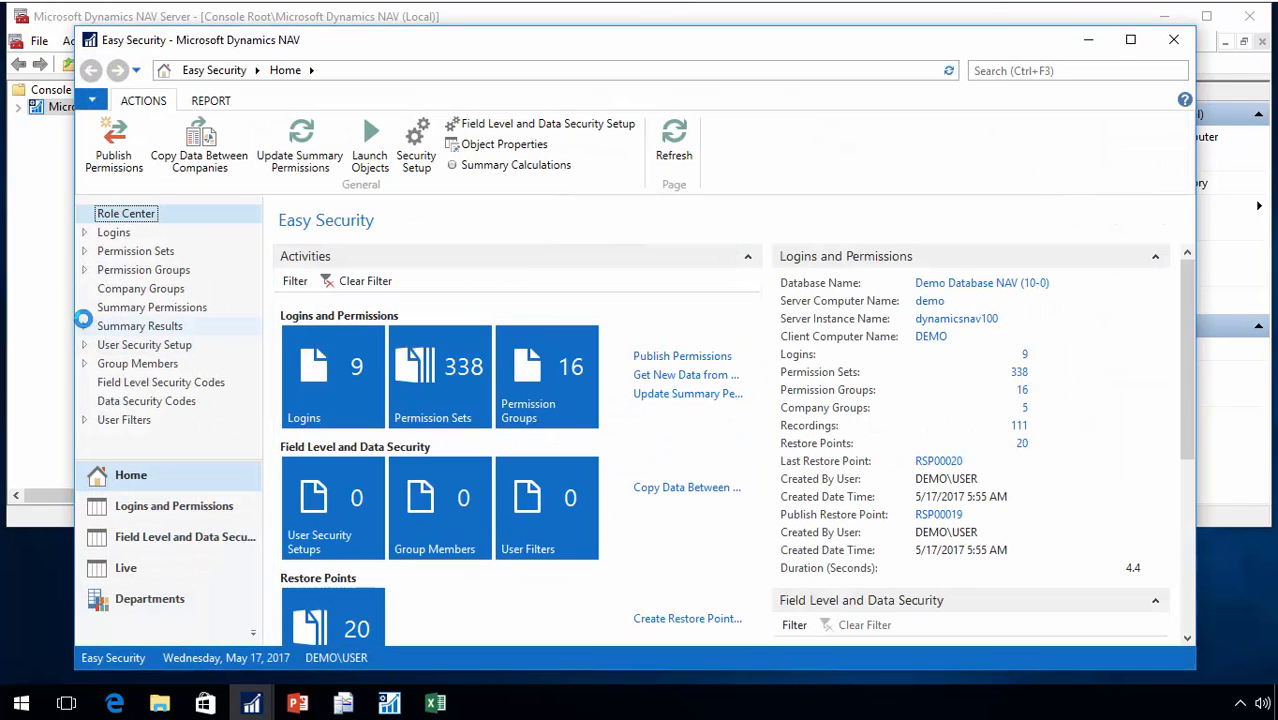
{"action": "left_click", "coordinate": [85, 326]}
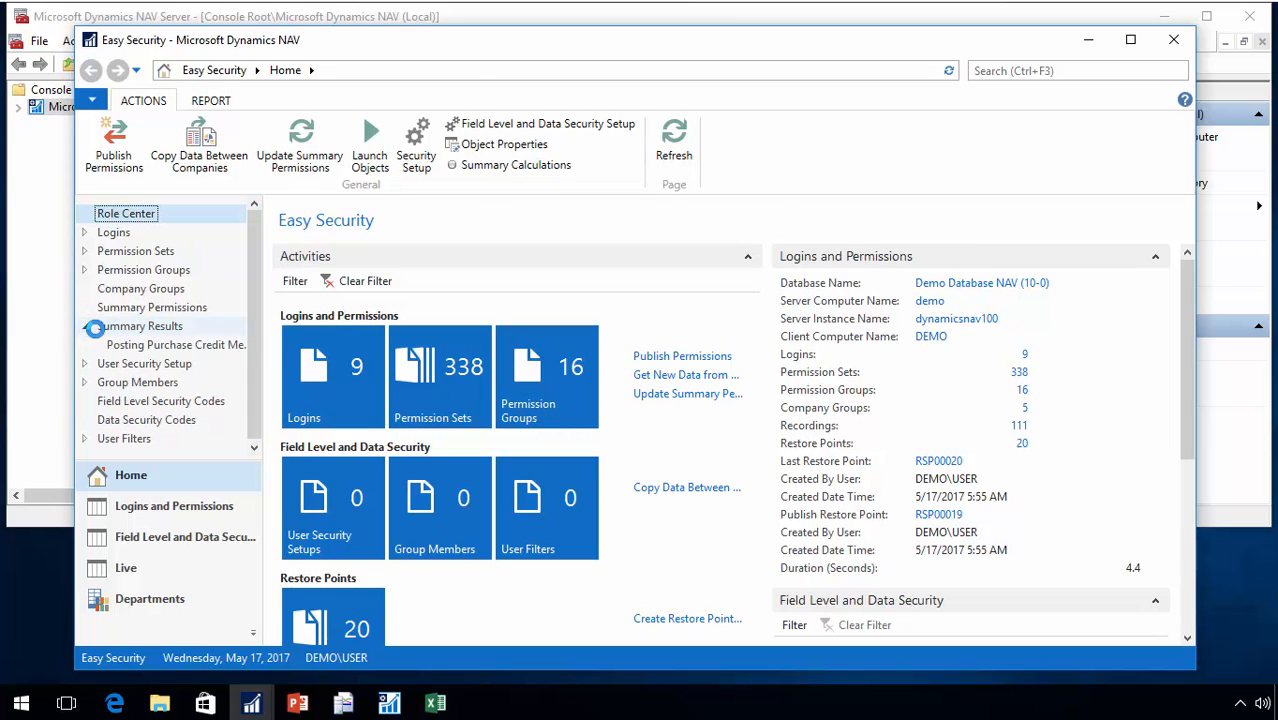
{"action": "left_click", "coordinate": [146, 346]}
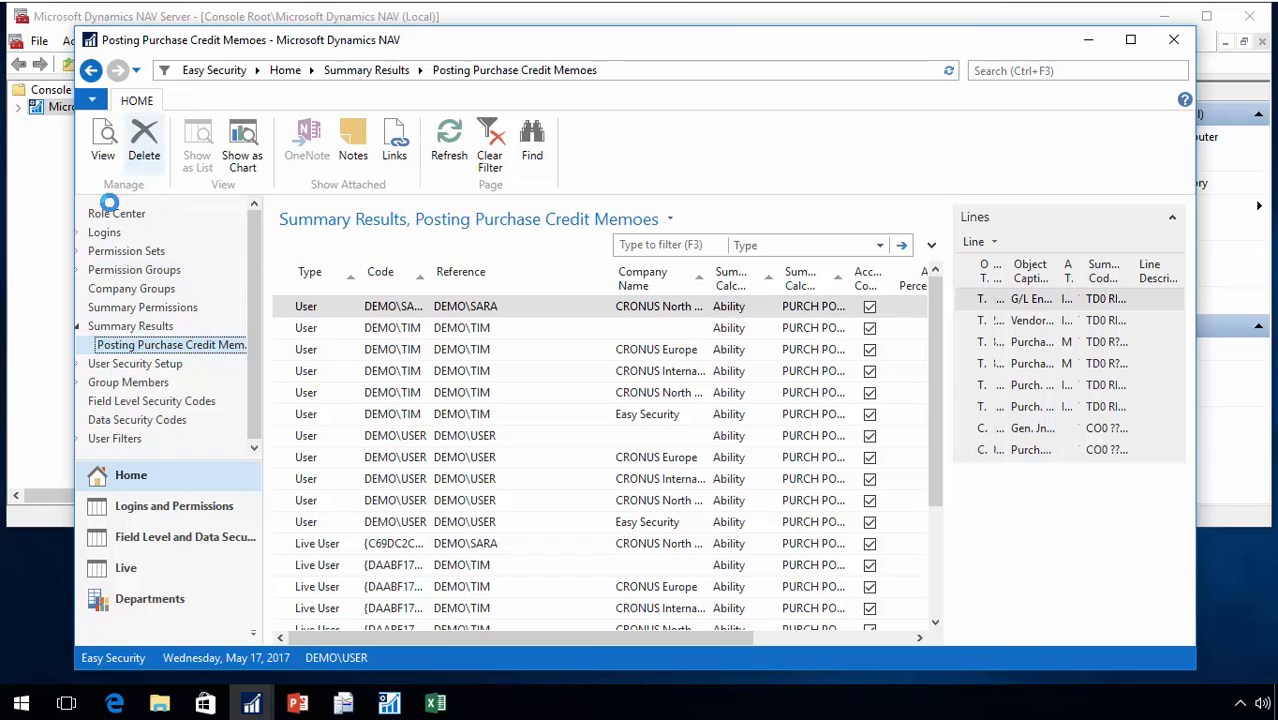
Start printing the saved view's page with Microsoft Print to PDF and cancel at the file-saving stage
{"action": "left_click", "coordinate": [94, 99]}
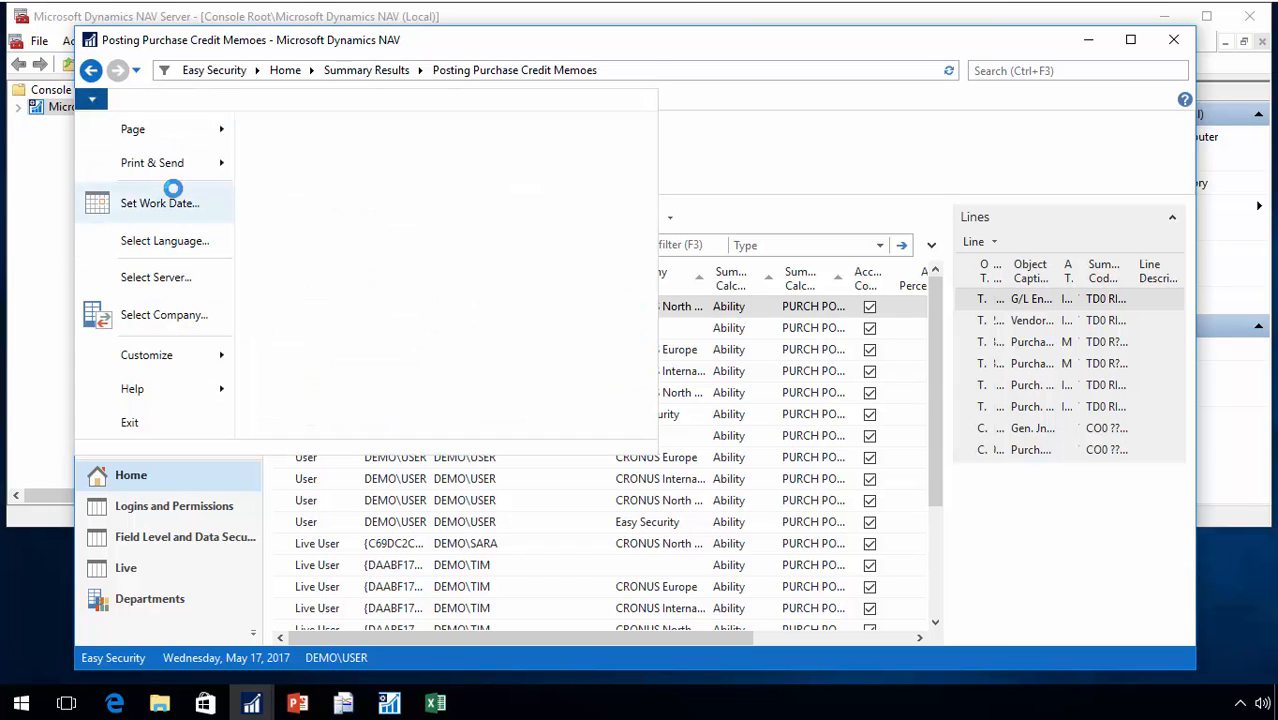
{"action": "mouse_move", "coordinate": [204, 162]}
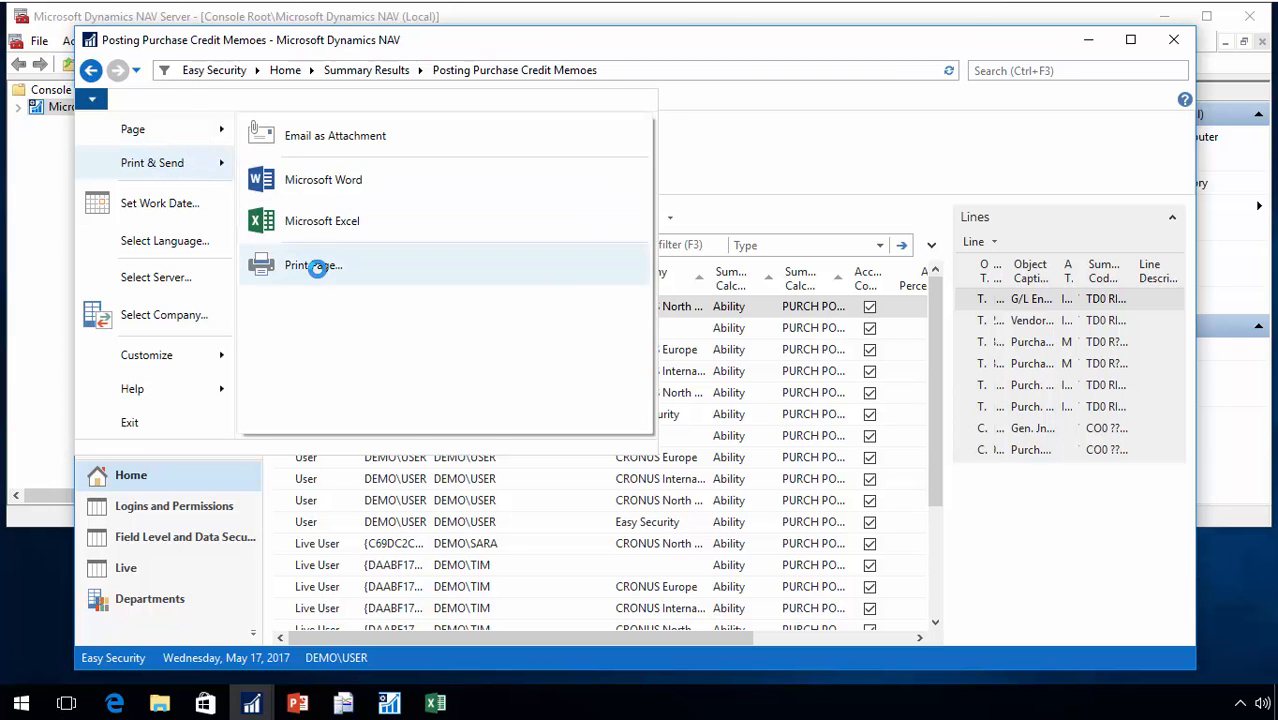
{"action": "left_click", "coordinate": [308, 264]}
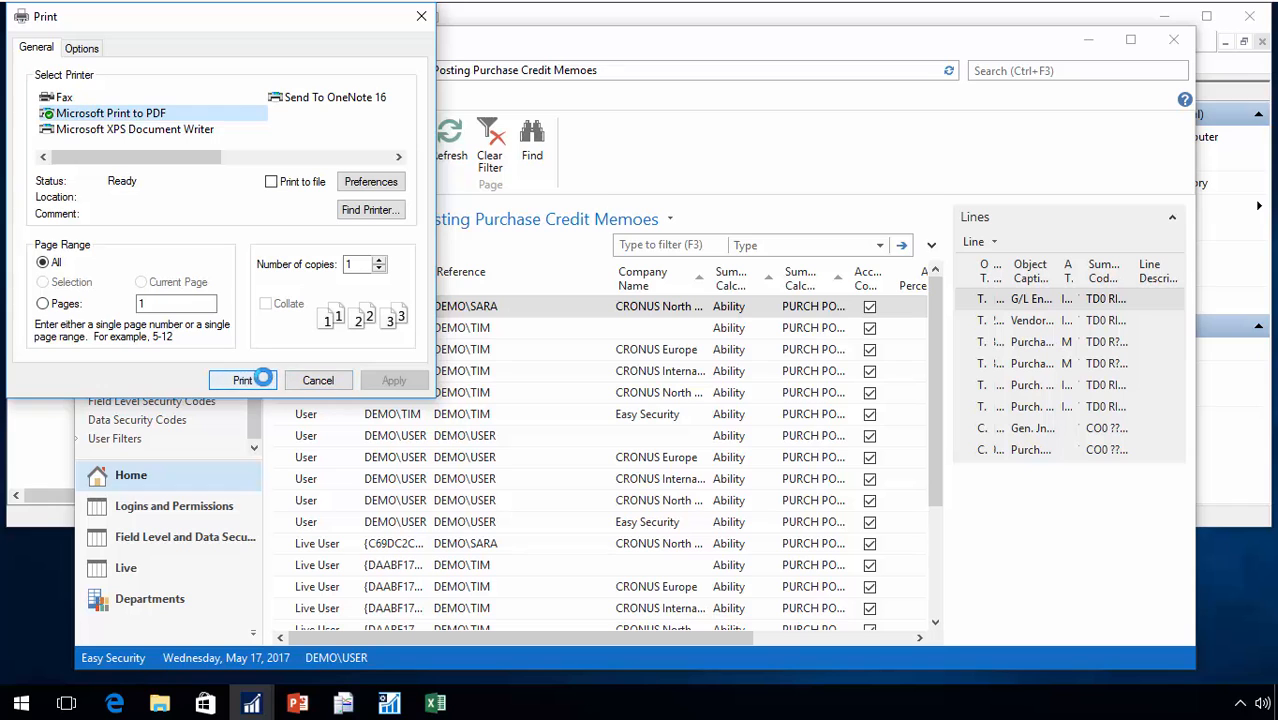
{"action": "left_click", "coordinate": [242, 380]}
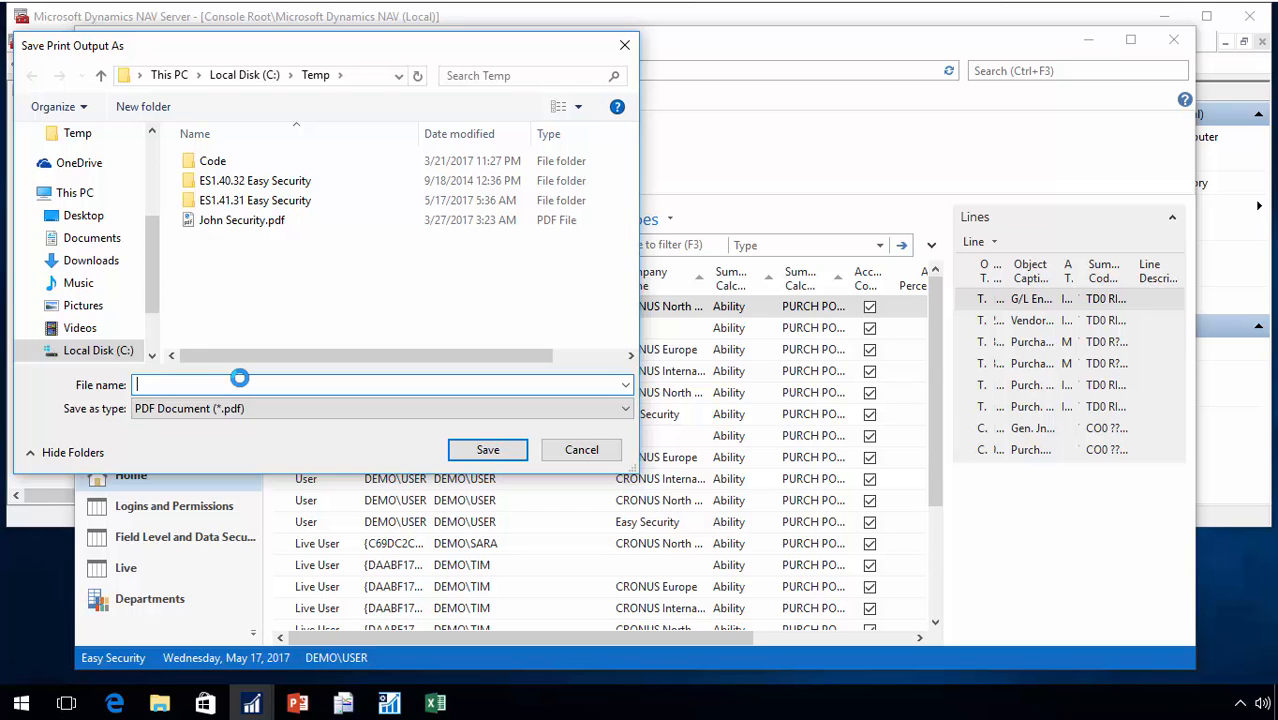
{"action": "key", "text": "Escape"}
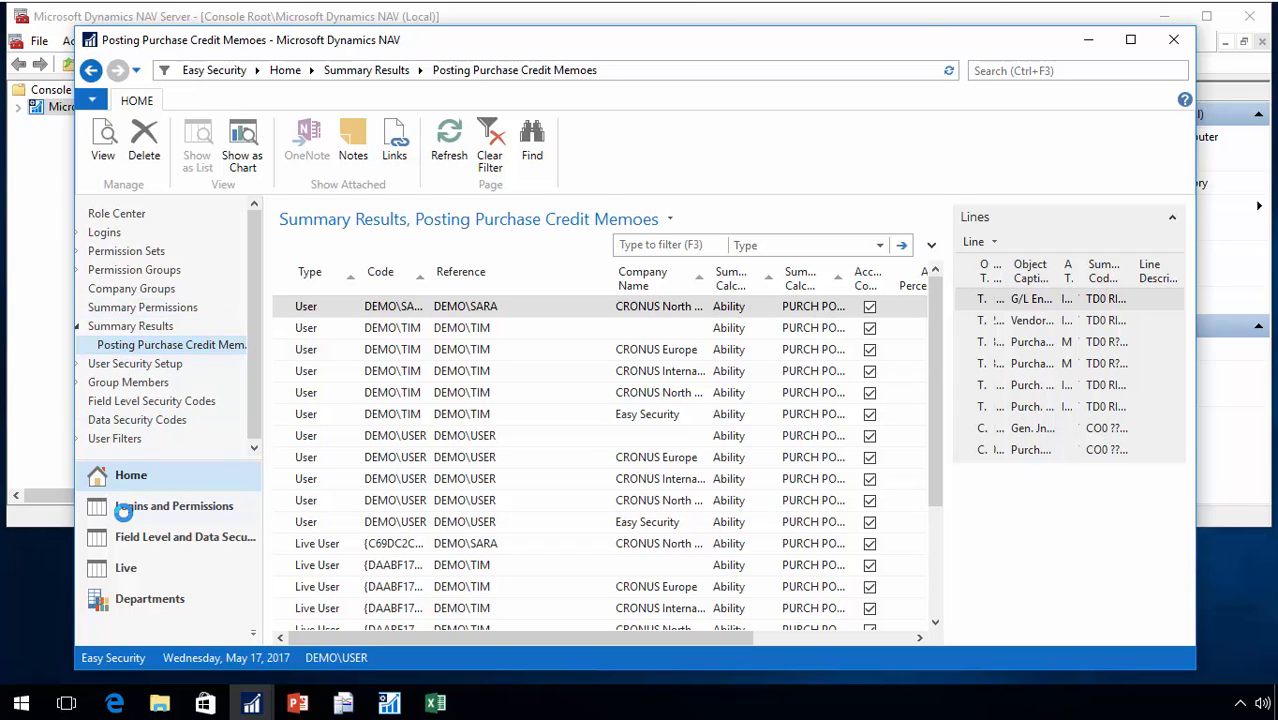
Return to the Role Center, open Security Setup and open the Object Properties list from it
{"action": "left_click", "coordinate": [144, 213]}
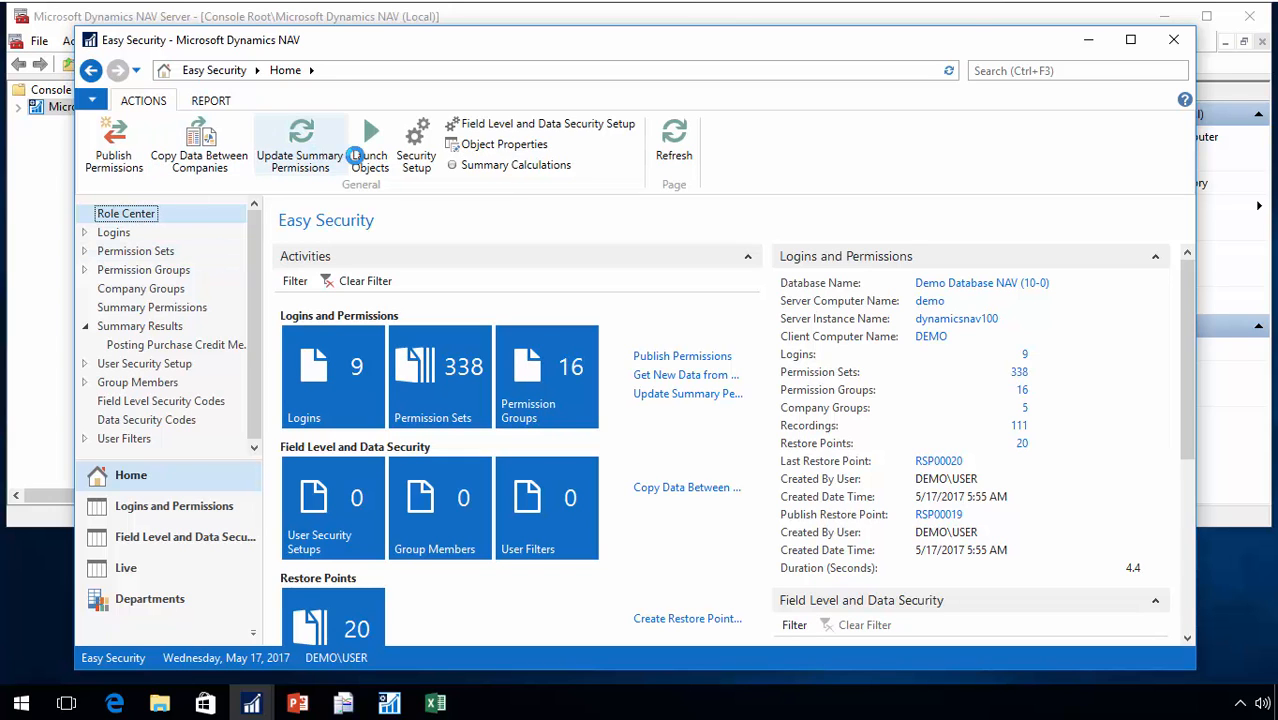
{"action": "left_click", "coordinate": [416, 145]}
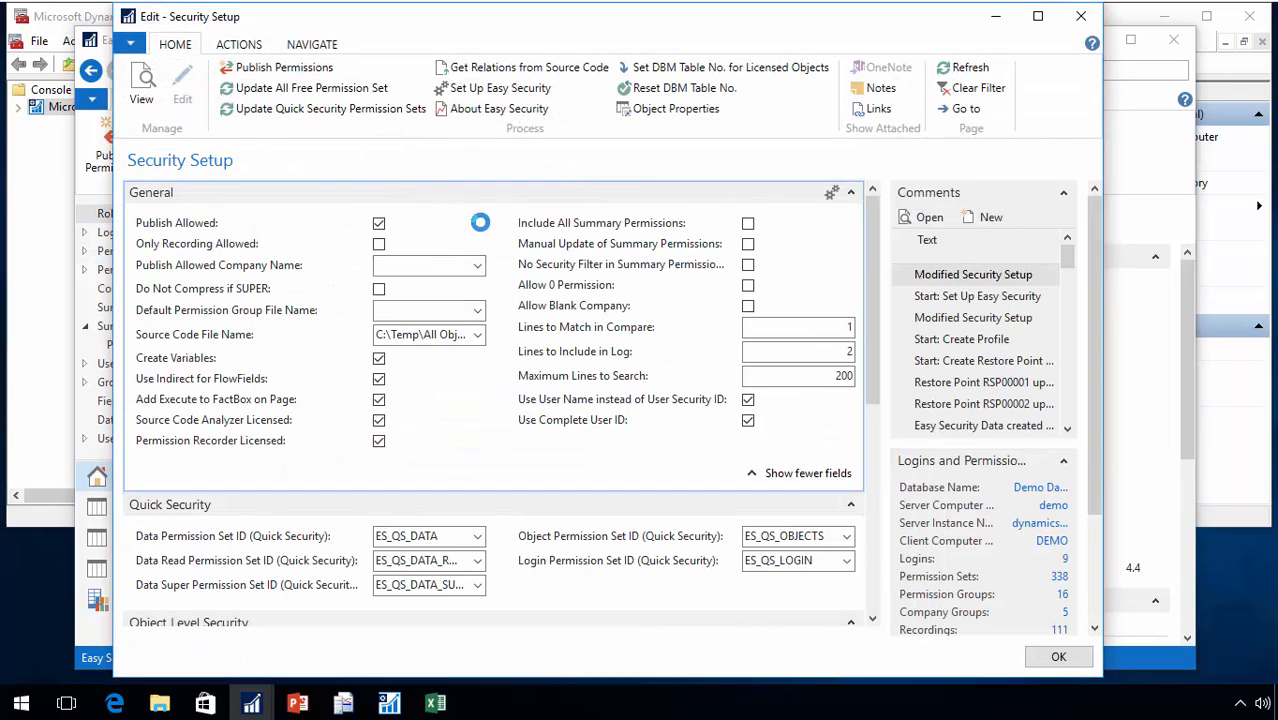
{"action": "left_click", "coordinate": [660, 109]}
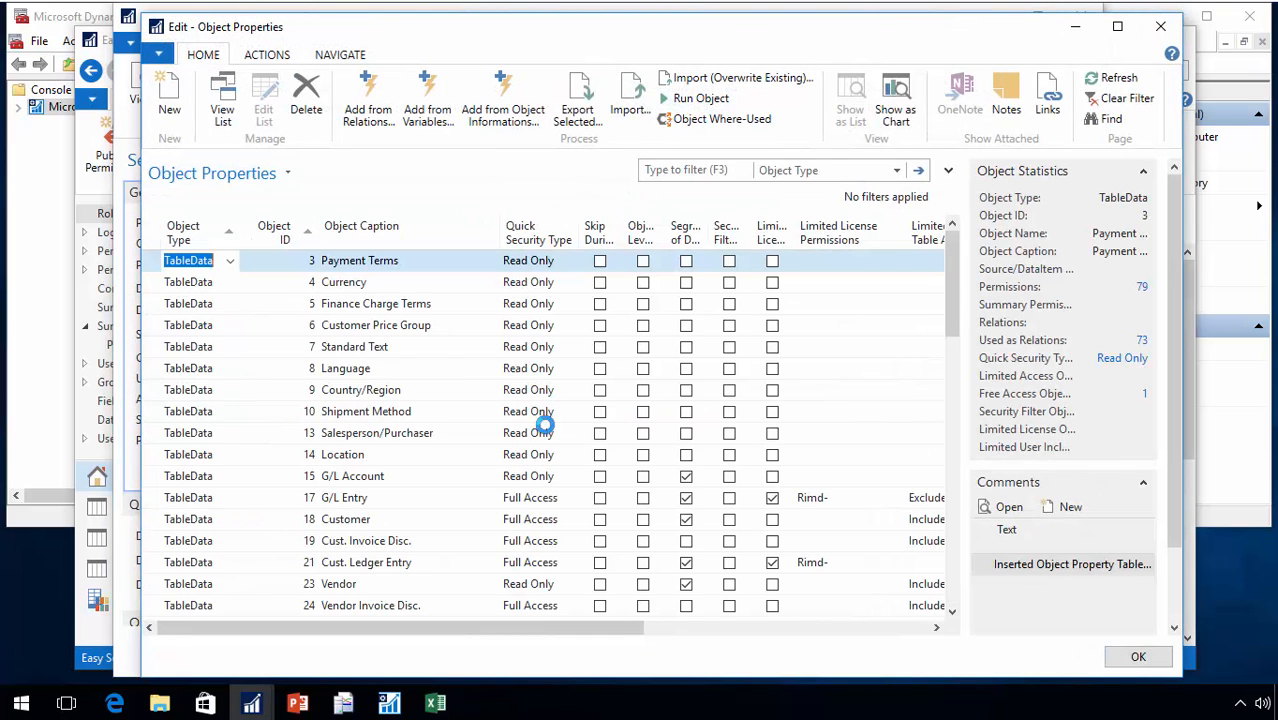